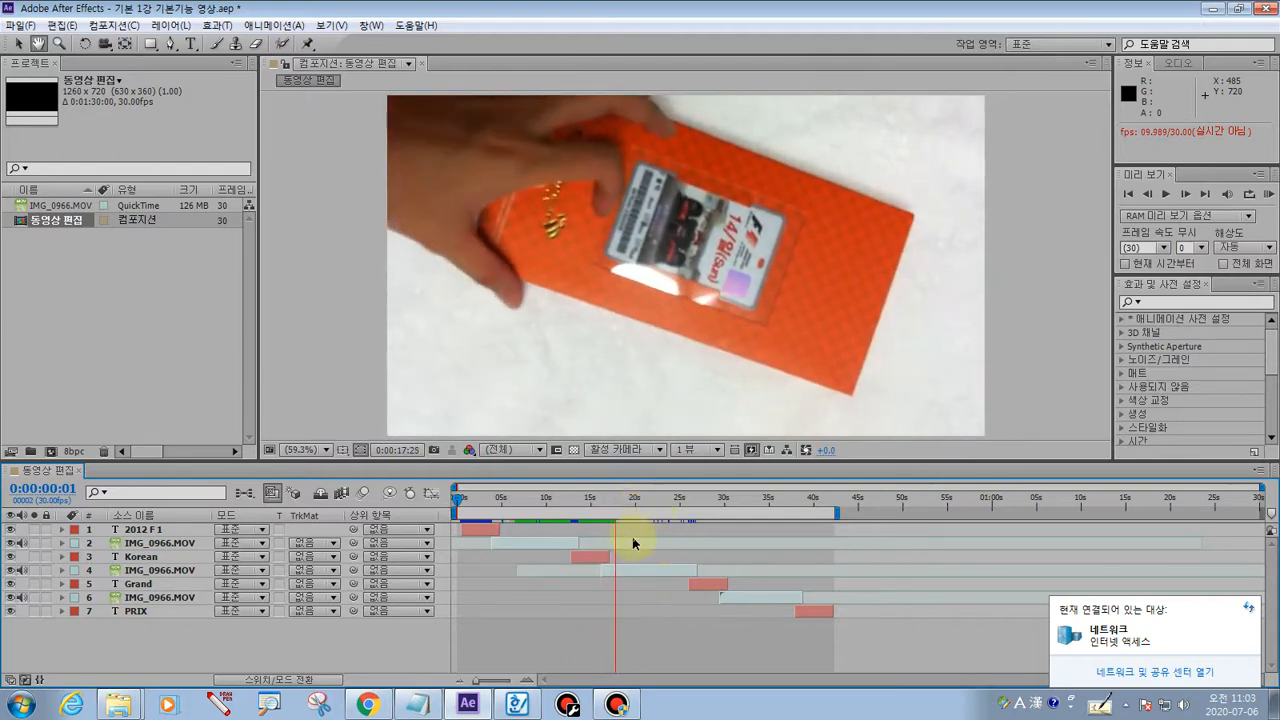
- Stop the preview and scrub the timeline to about 30 seconds to check the transition from the Grand title to the next clip
key("space")
left_click_drag(621, 505, 718, 513)
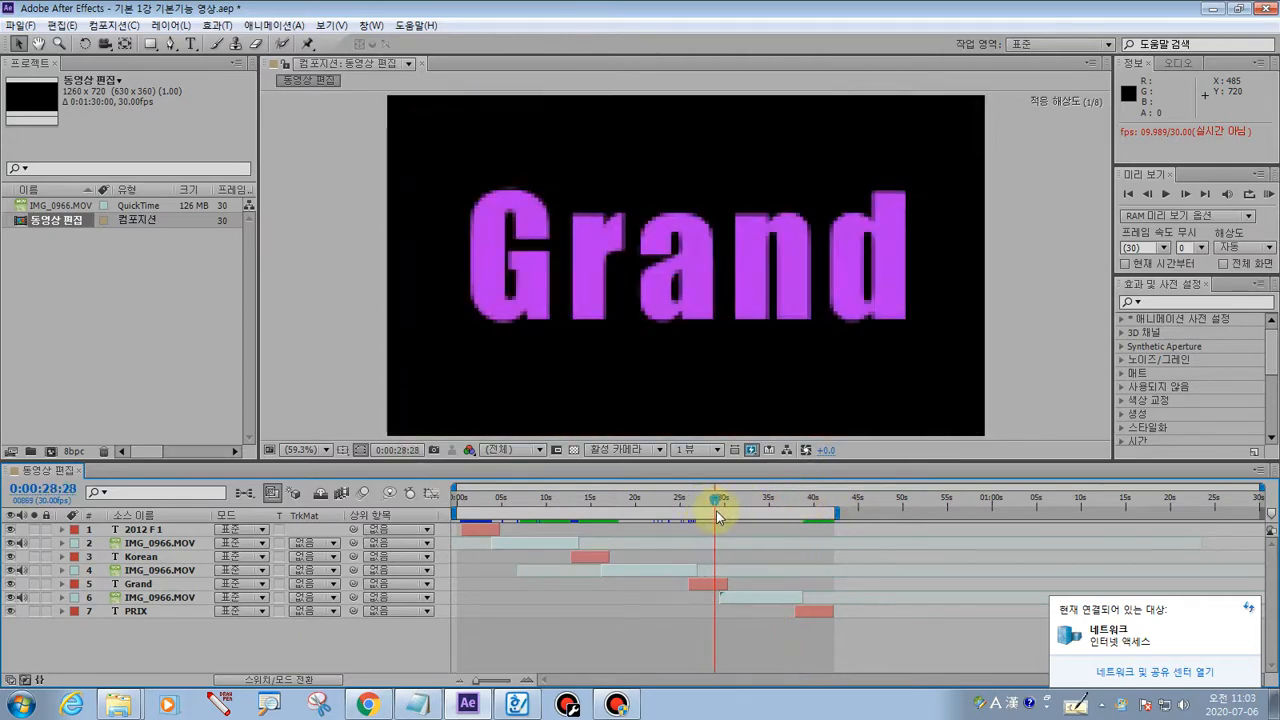
left_click_drag(730, 515, 738, 519)
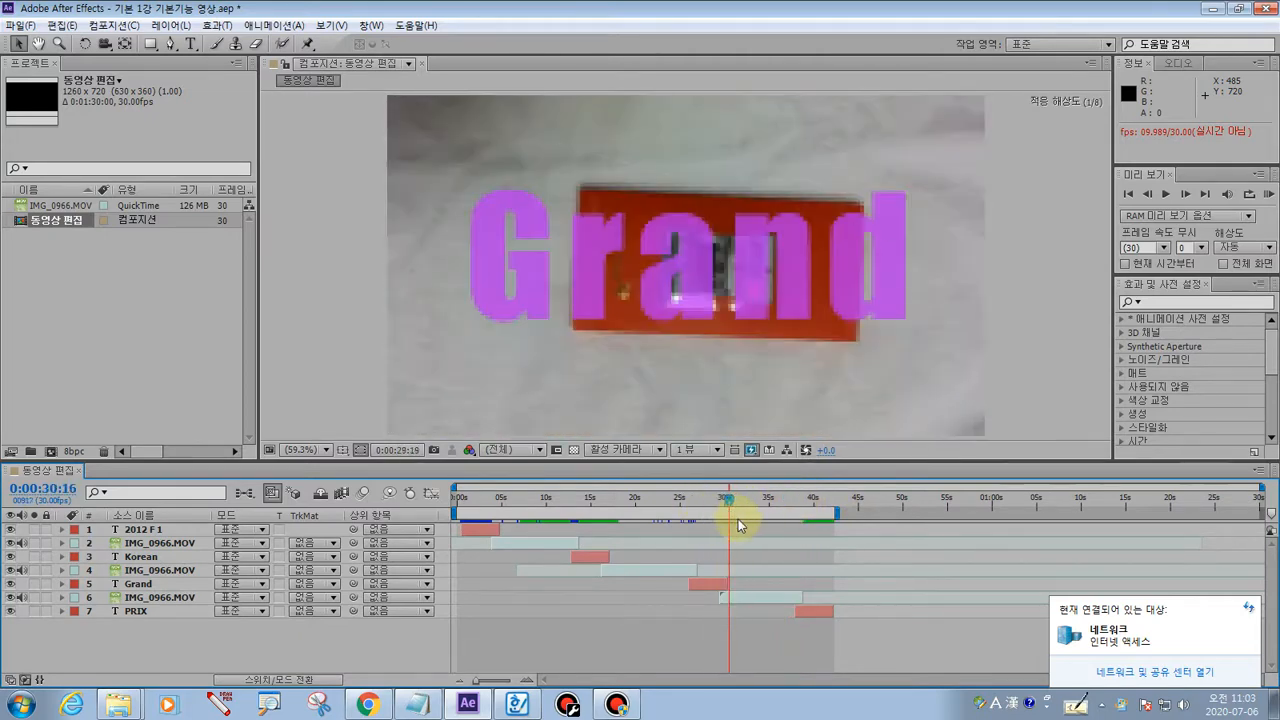
- Switch to the Notepad note, move its window aside and review the title words listed for the video
left_click(416, 705)
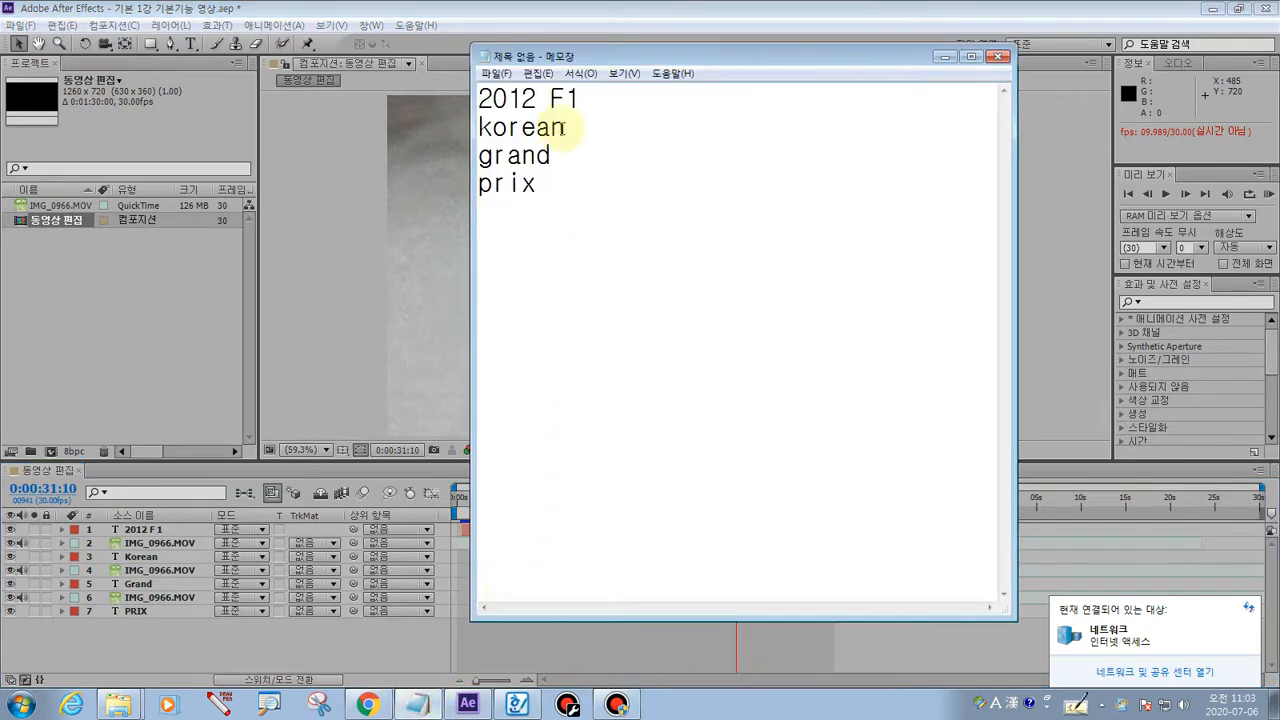
left_click_drag(536, 58, 634, 171)
left_click_drag(652, 298, 552, 208)
left_click(679, 287)
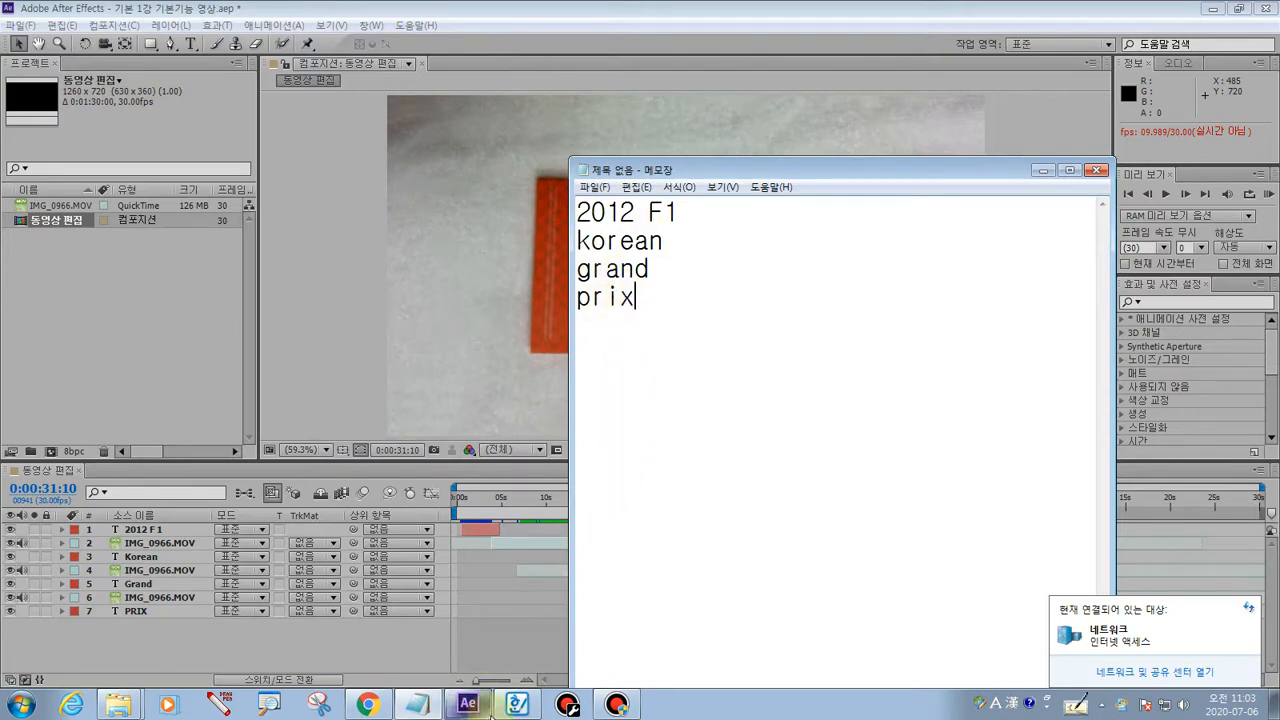
- Switch to the 1일차.hwp lesson document in Hangul and highlight its first heading, 기본강좌 1
left_click(521, 600)
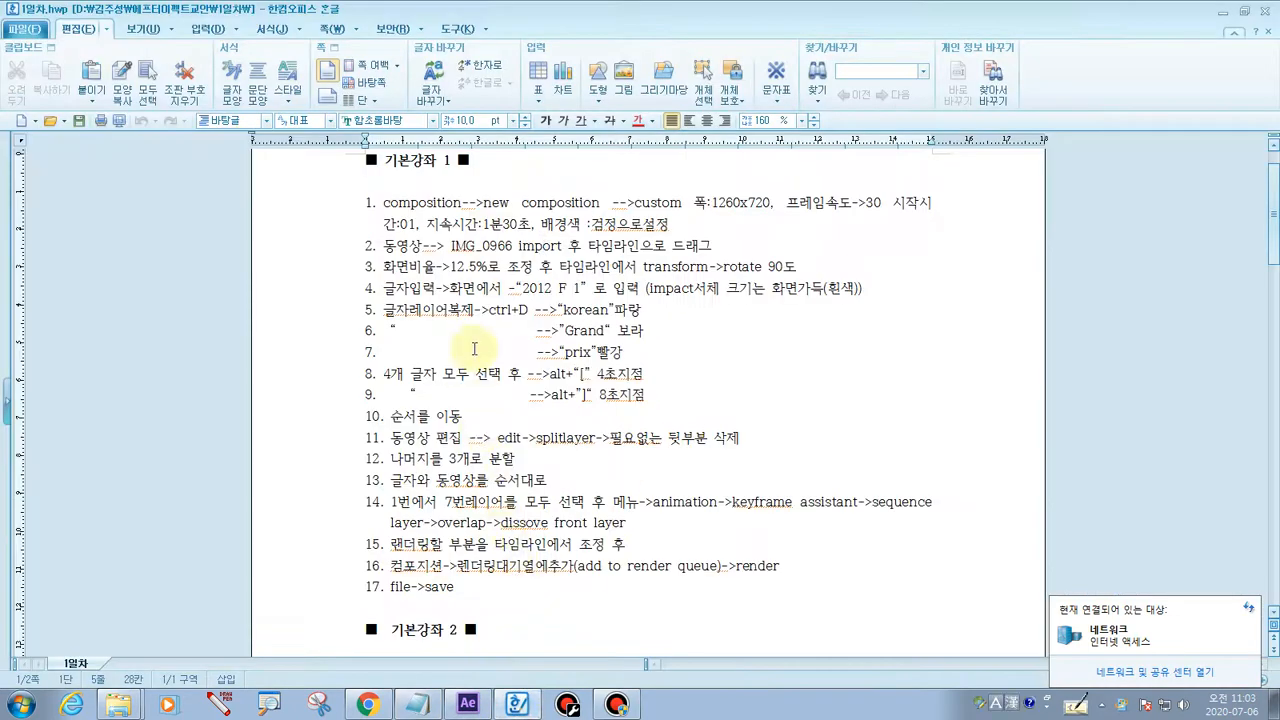
scroll(478, 360, "up", 1)
left_click_drag(377, 219, 480, 214)
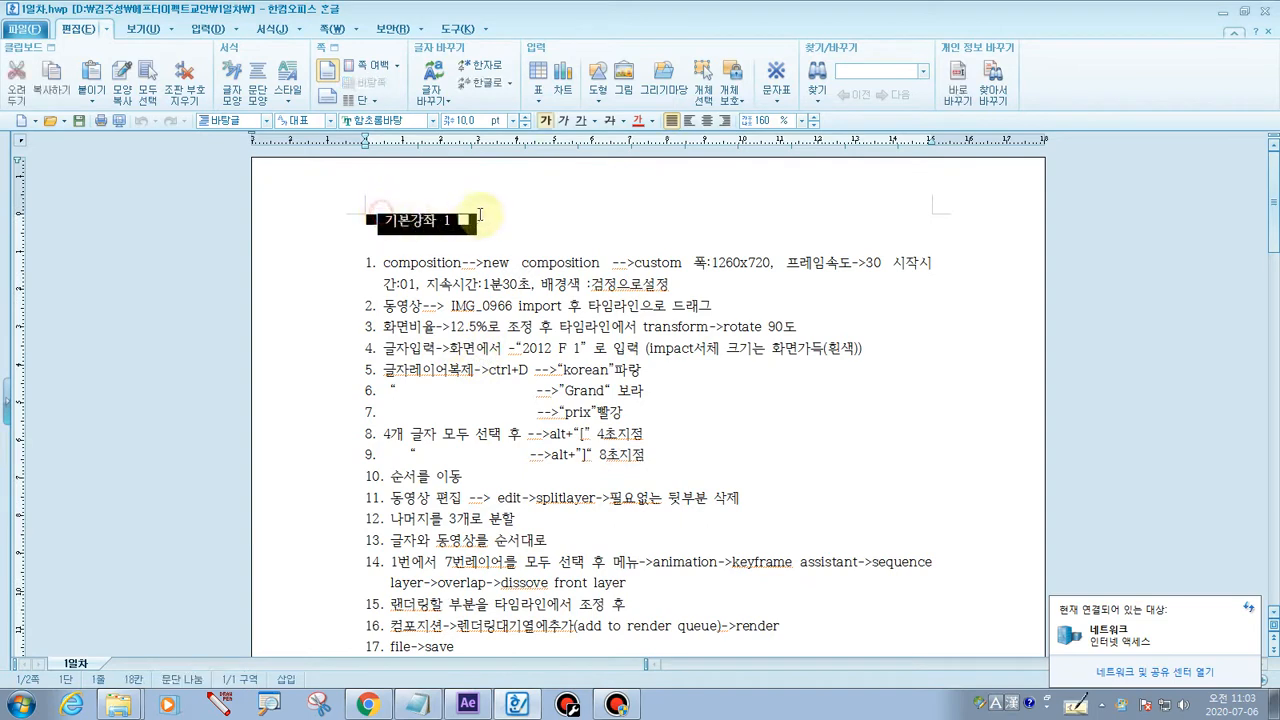
left_click(515, 216)
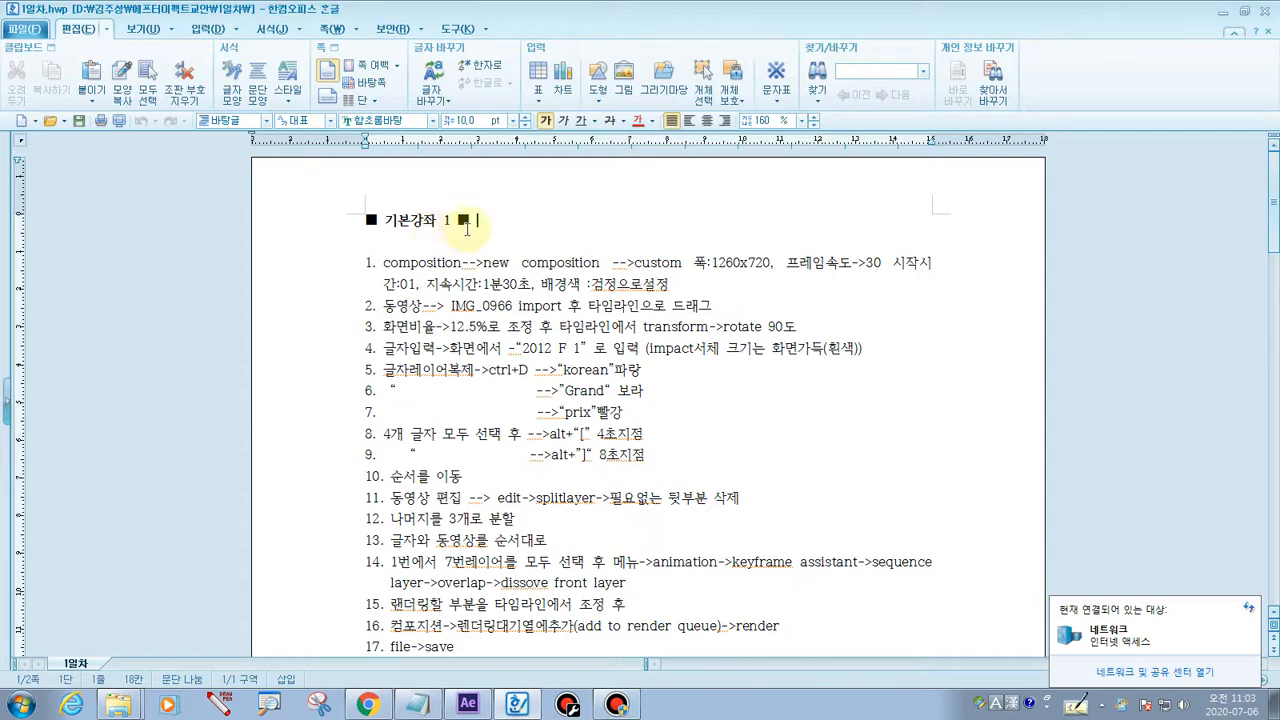
left_click_drag(494, 221, 369, 219)
left_click(392, 250)
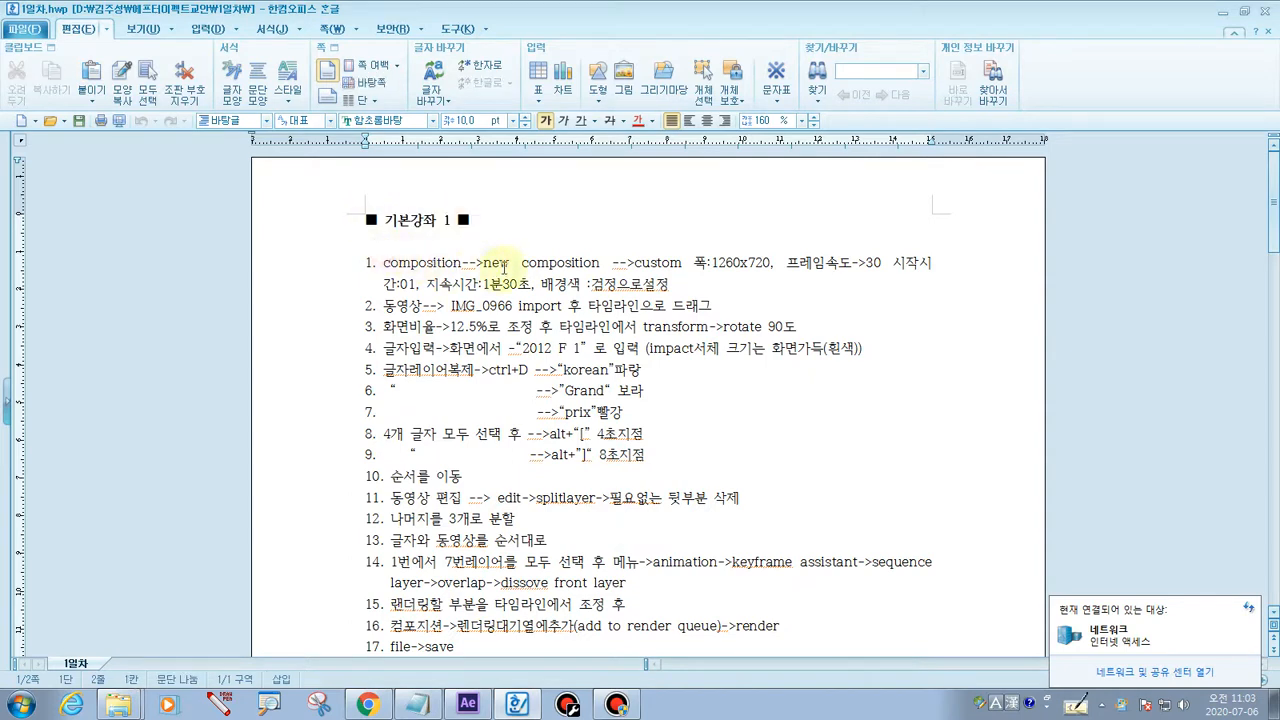
- Examine the composition size and frame rate specified in item 1 of the lesson
left_click_drag(714, 260, 775, 262)
left_click(774, 262)
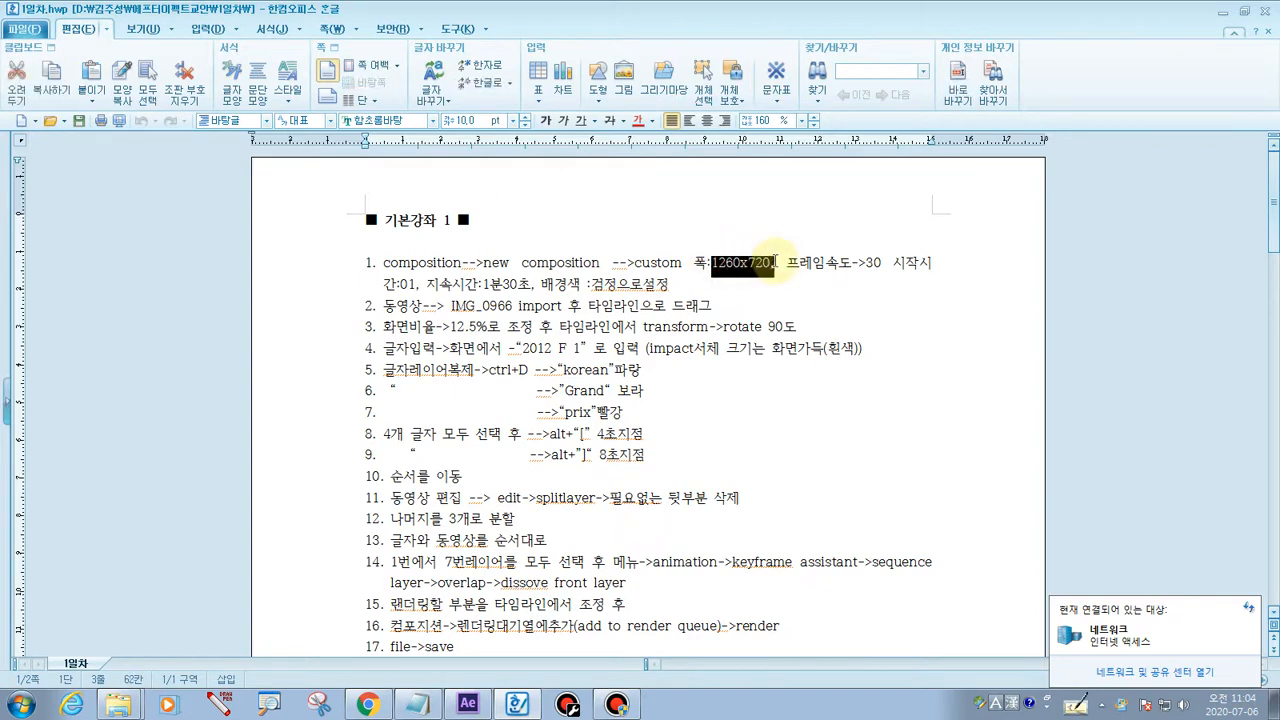
left_click(810, 264)
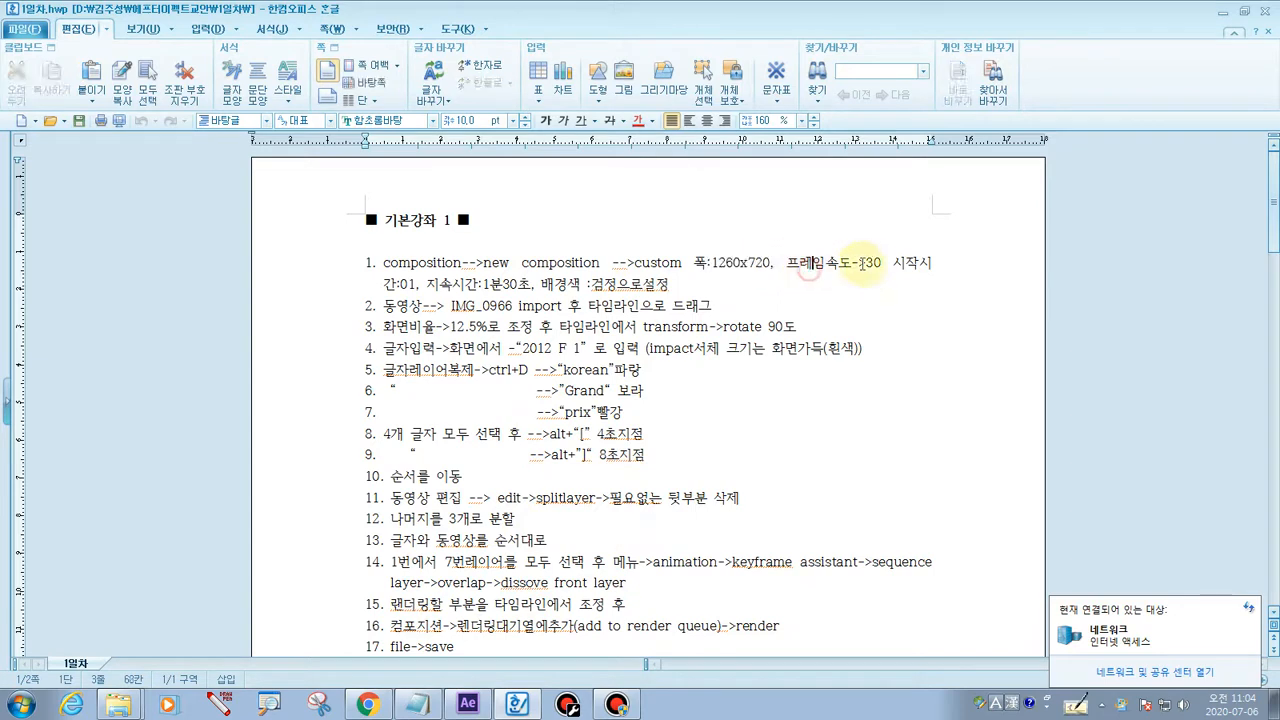
left_click_drag(867, 262, 893, 266)
left_click(894, 268)
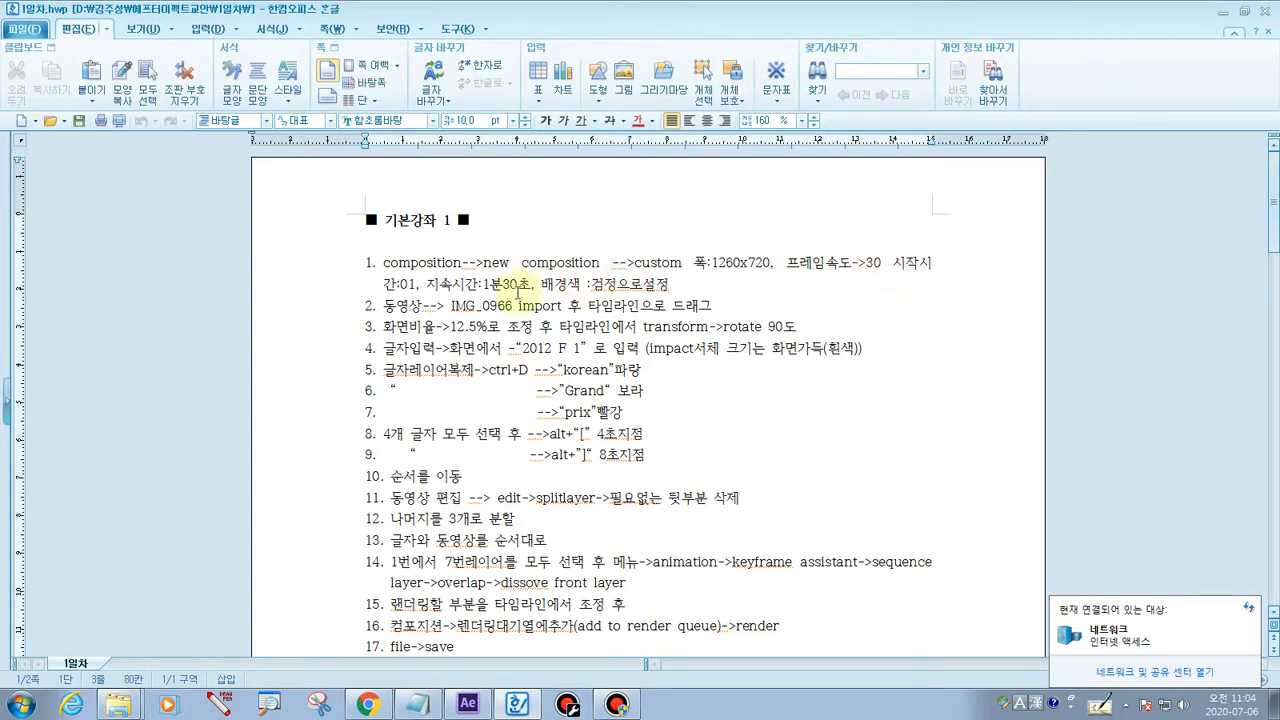
- Examine the composition duration and background colour specified in item 1 of the lesson
left_click_drag(482, 284, 531, 285)
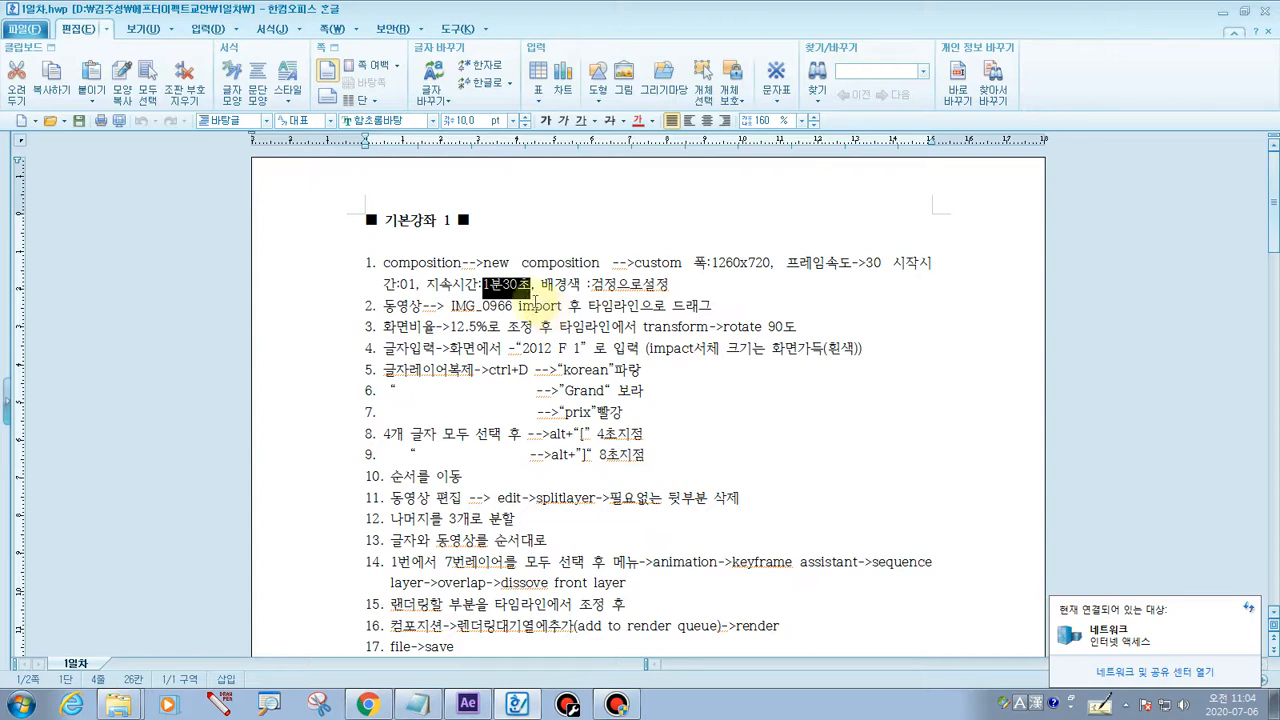
left_click(517, 305)
left_click_drag(485, 287, 530, 287)
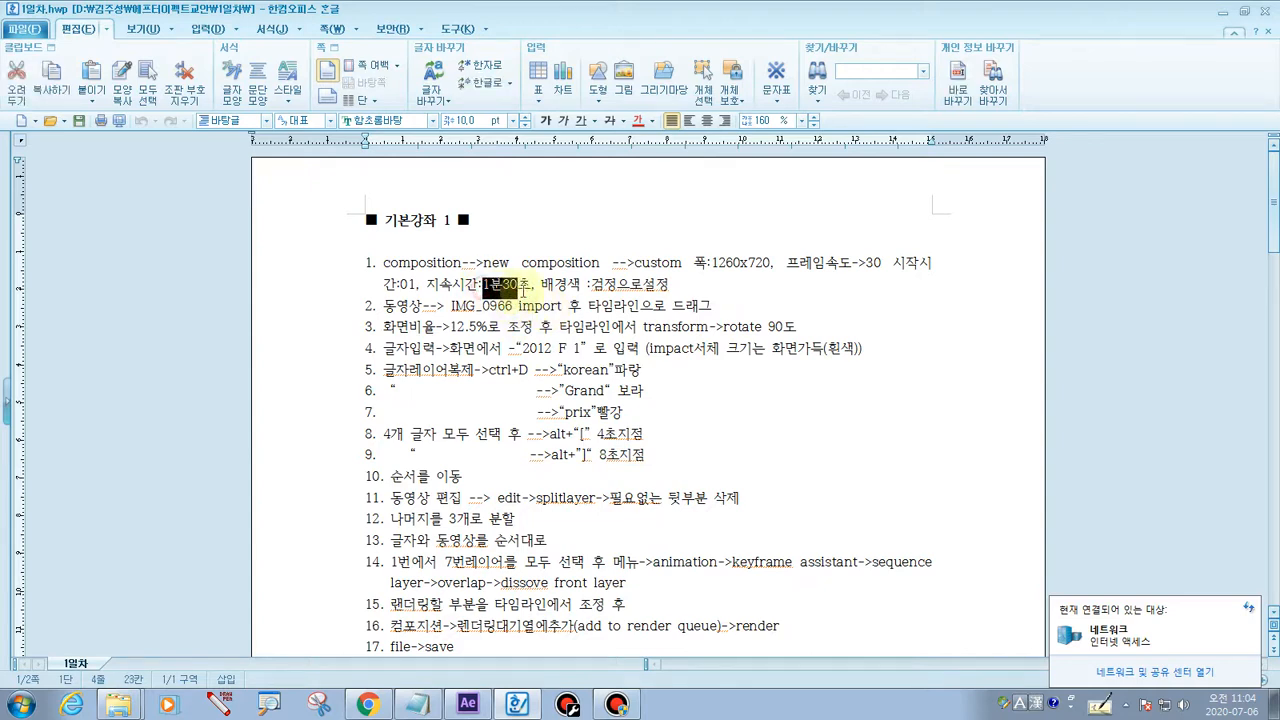
left_click(540, 288)
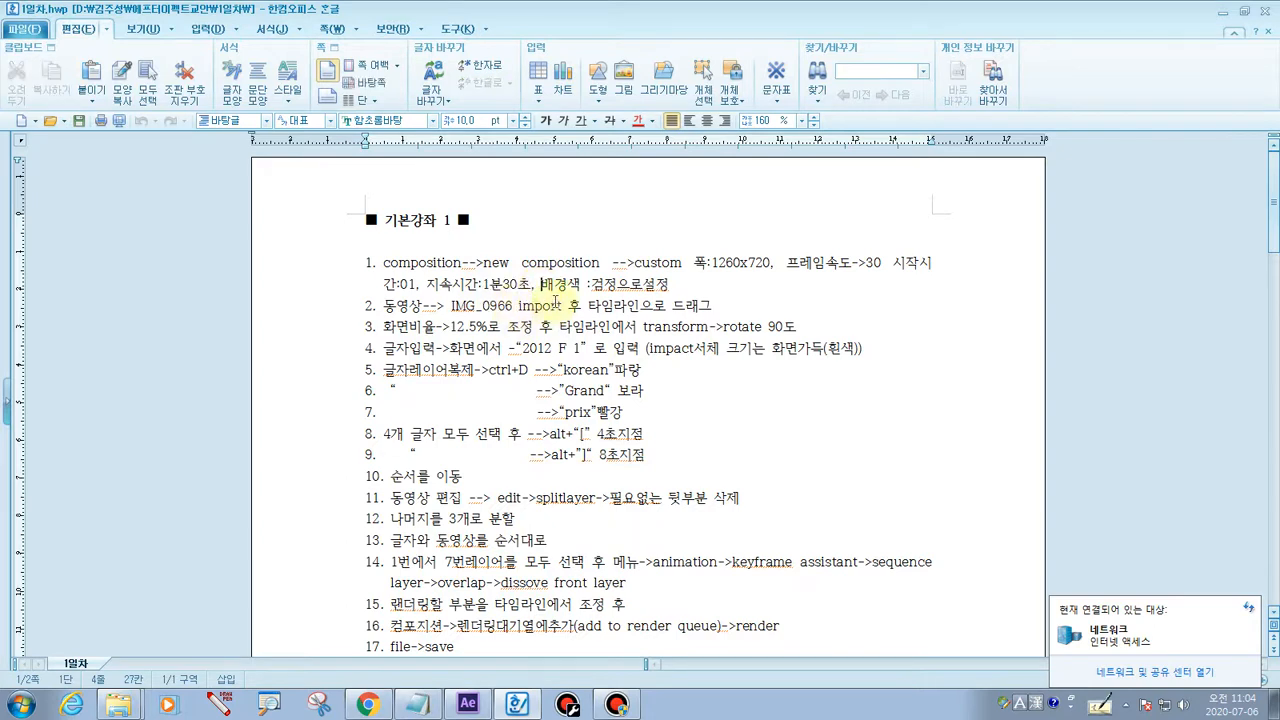
left_click_drag(541, 284, 612, 286)
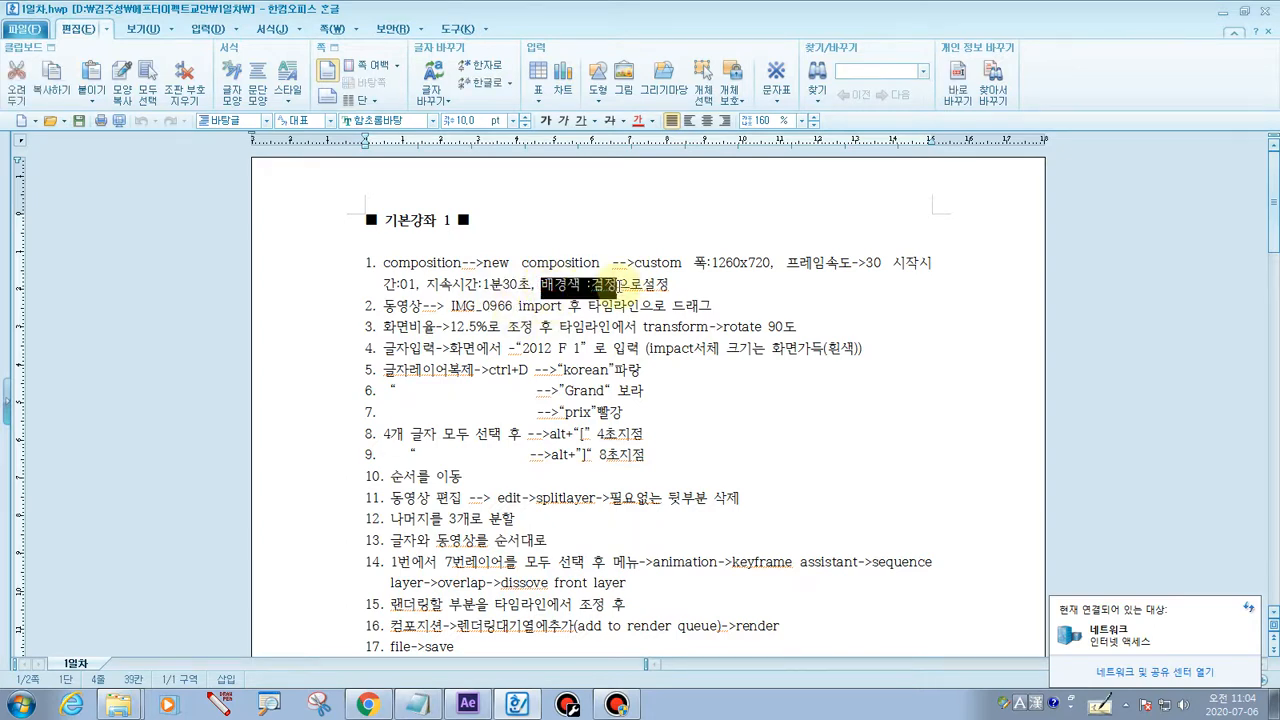
left_click(616, 286)
left_click_drag(482, 285, 530, 289)
left_click(531, 295)
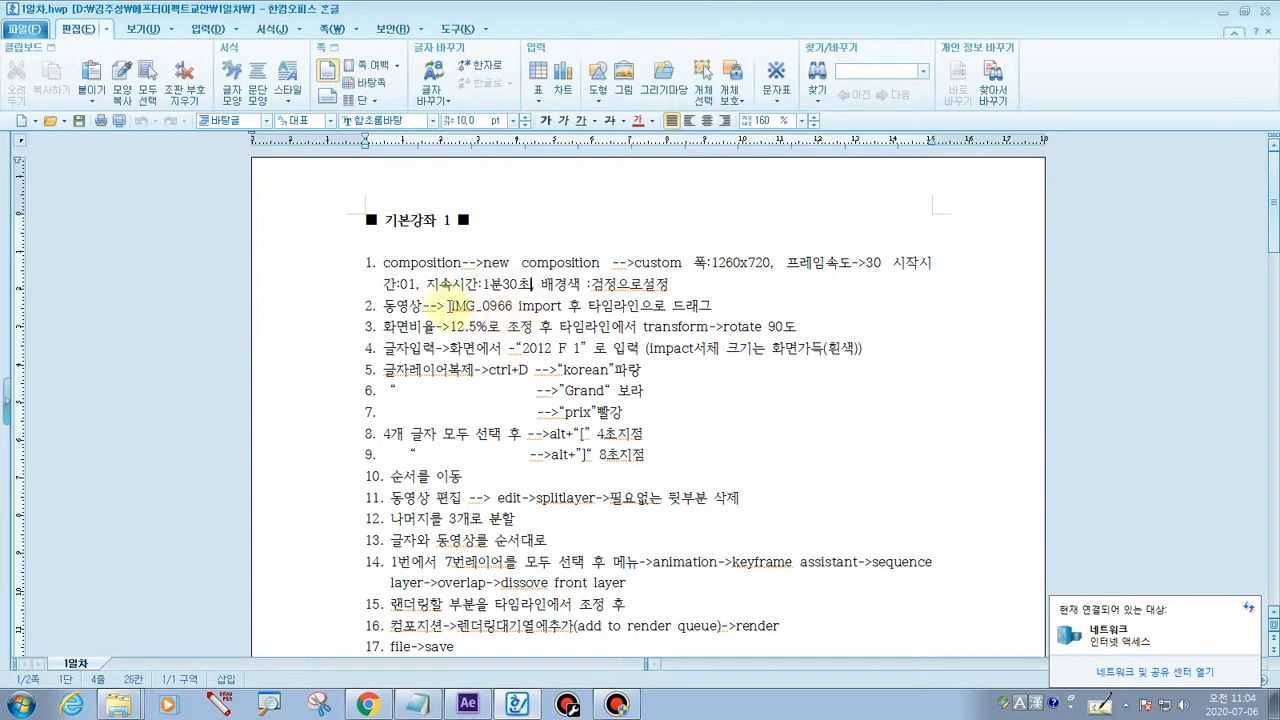
- Examine item 2 on importing the IMG_0966 video and placing it on the timeline
left_click_drag(449, 306, 531, 307)
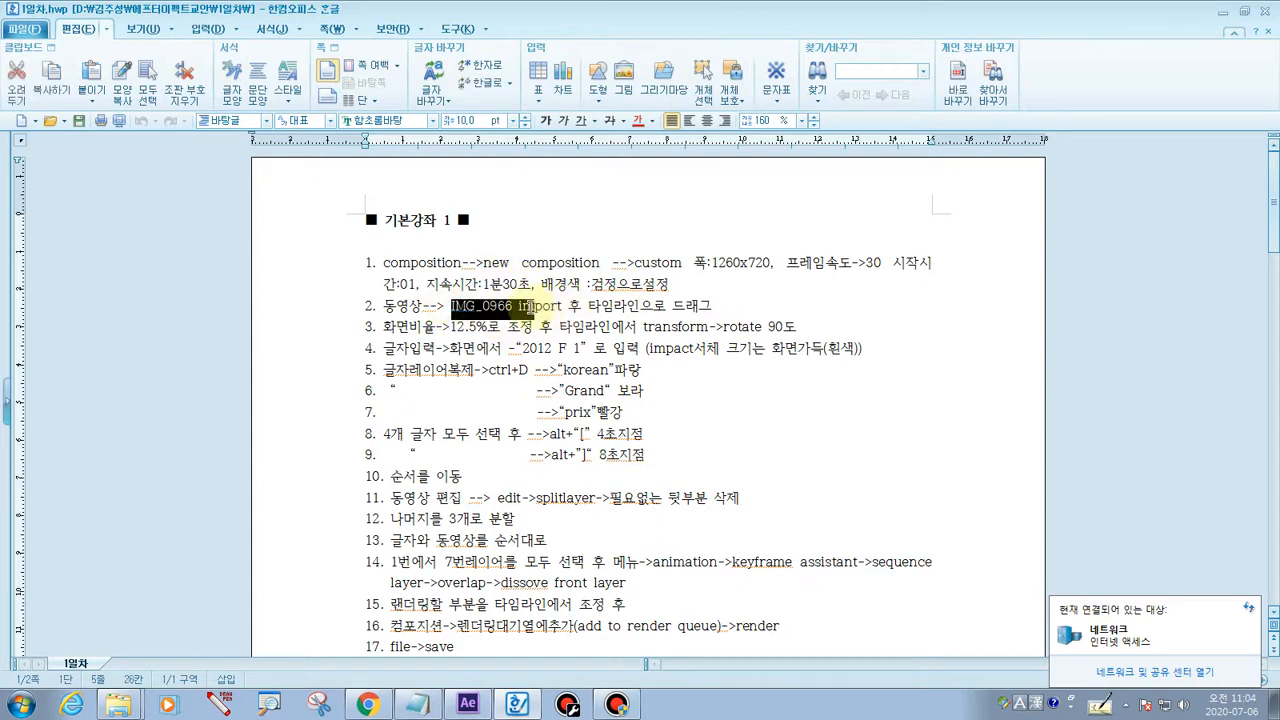
left_click(519, 307)
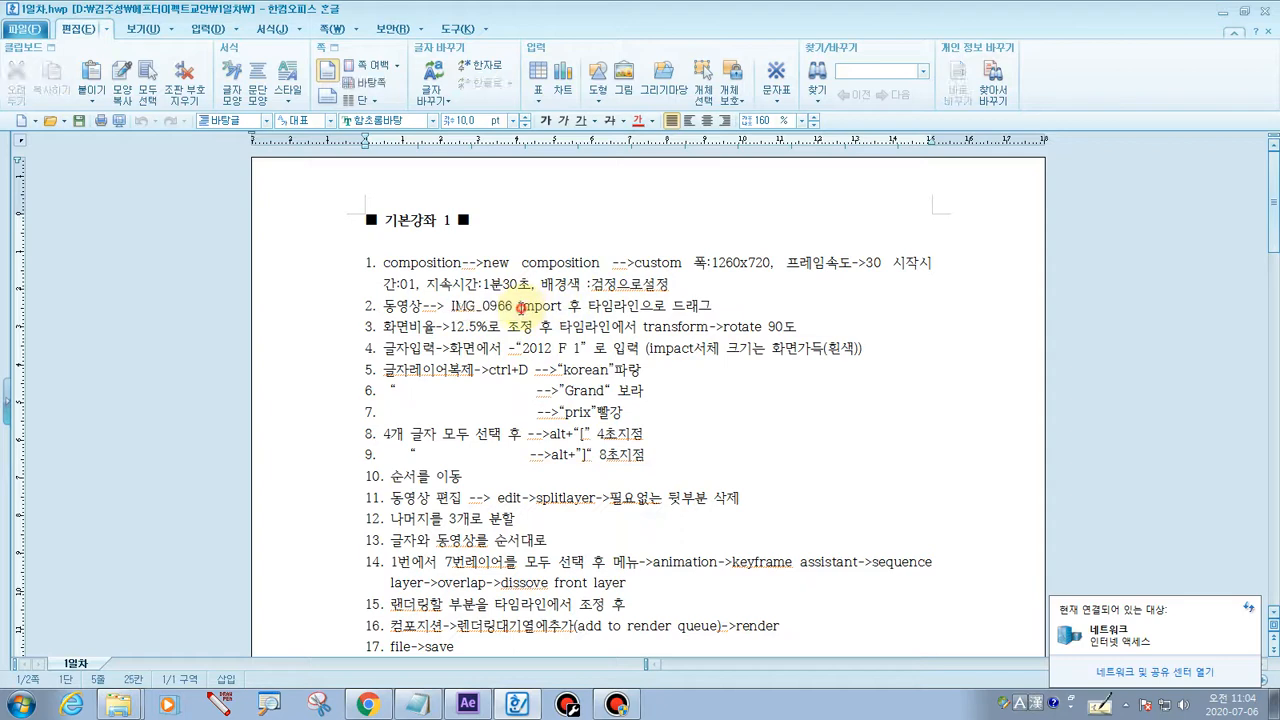
left_click_drag(450, 306, 512, 306)
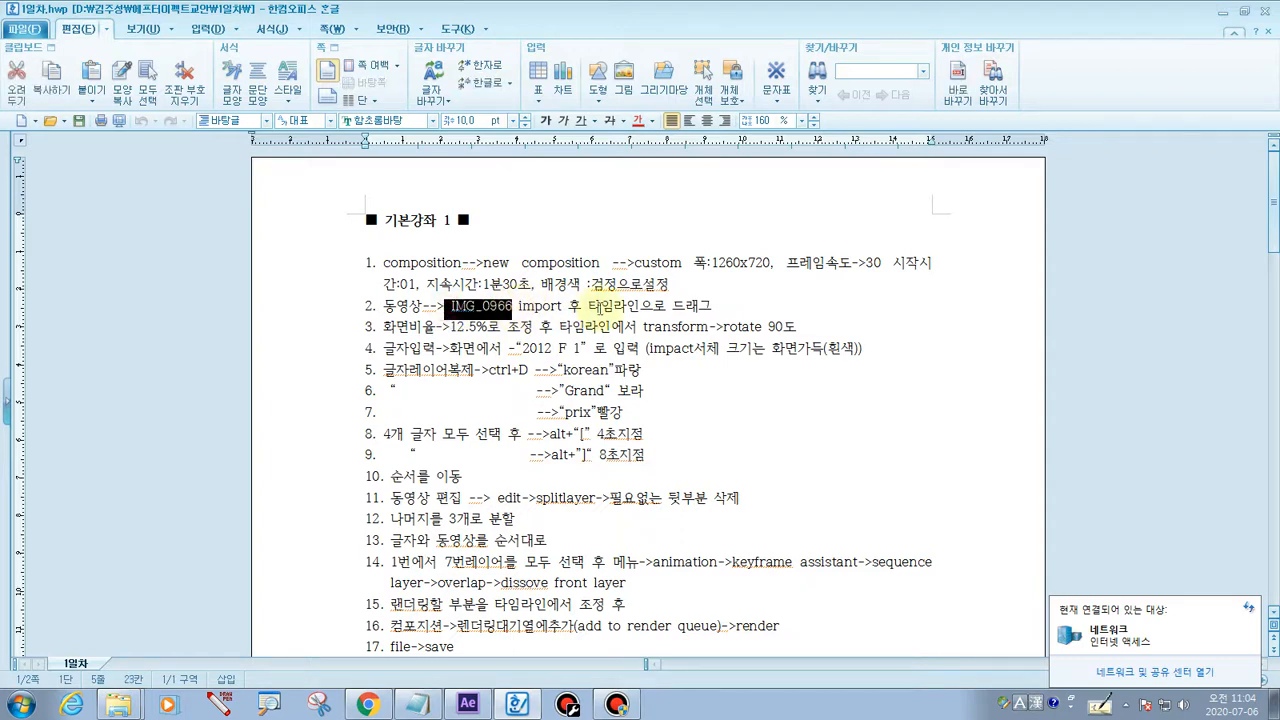
left_click(592, 308)
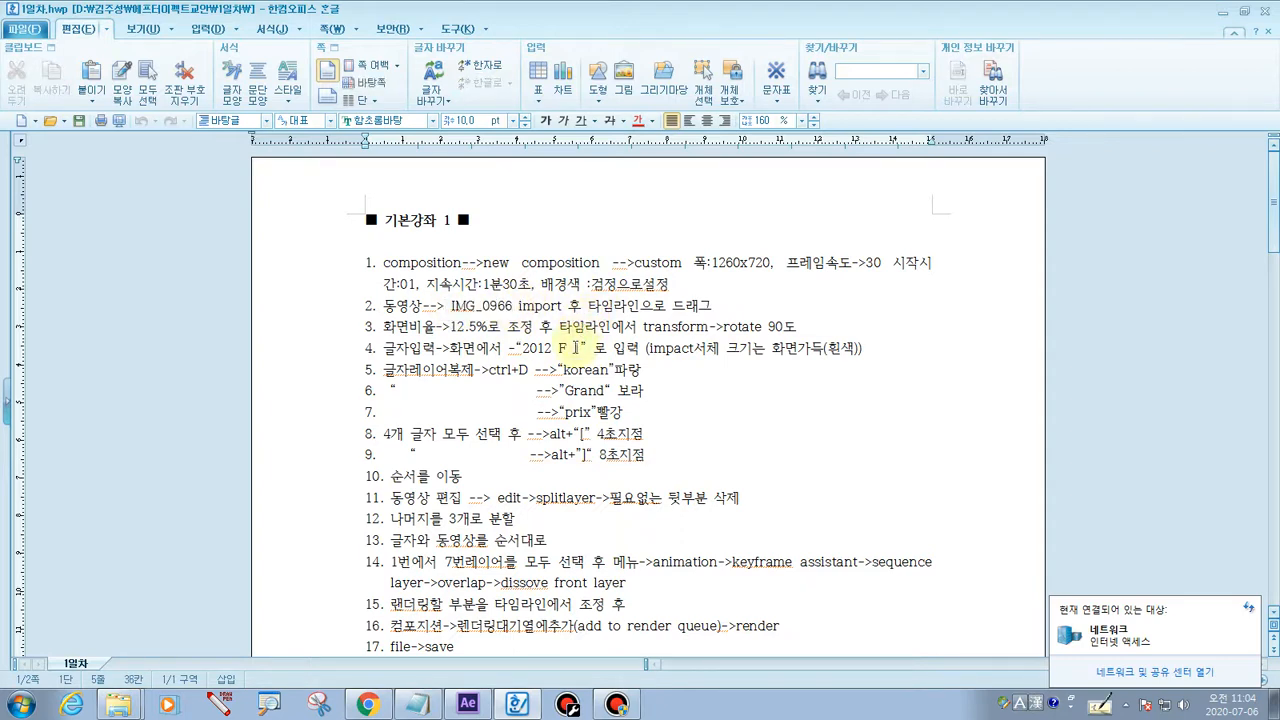
- Examine item 3, covering the view ratio and the rotation for the video layer
left_click_drag(437, 327, 505, 327)
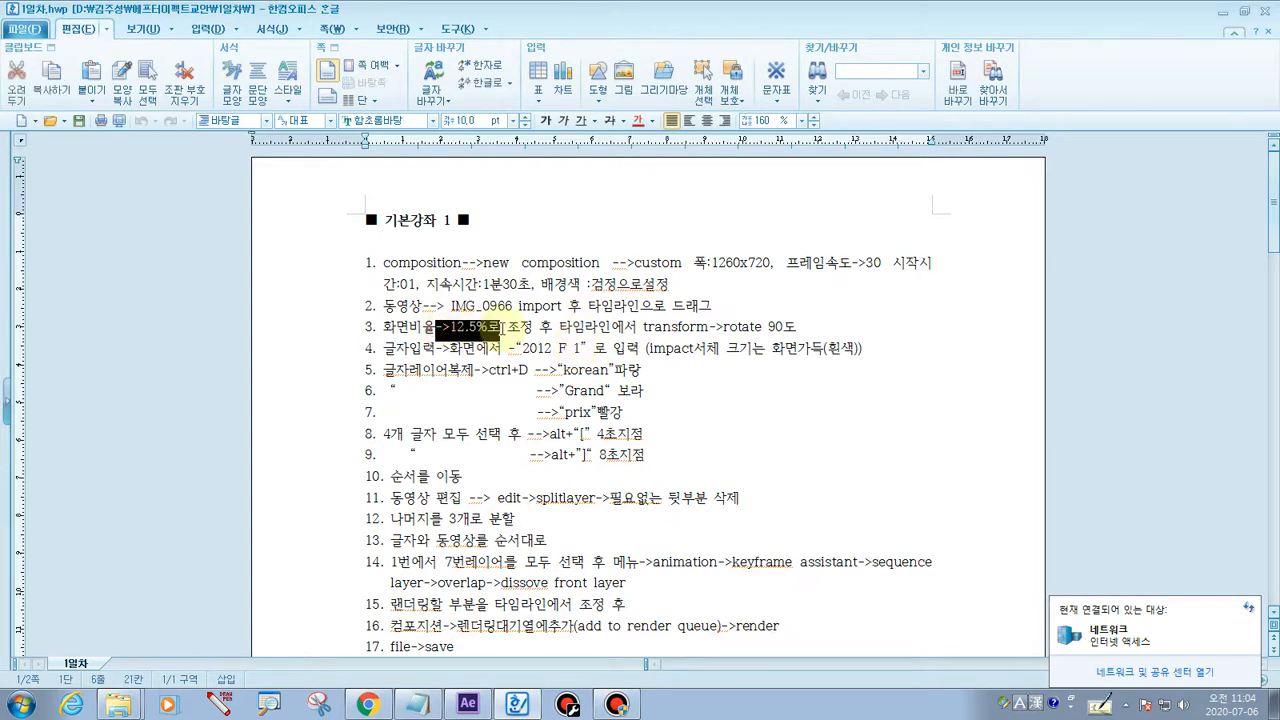
left_click(519, 327)
left_click_drag(714, 326, 783, 326)
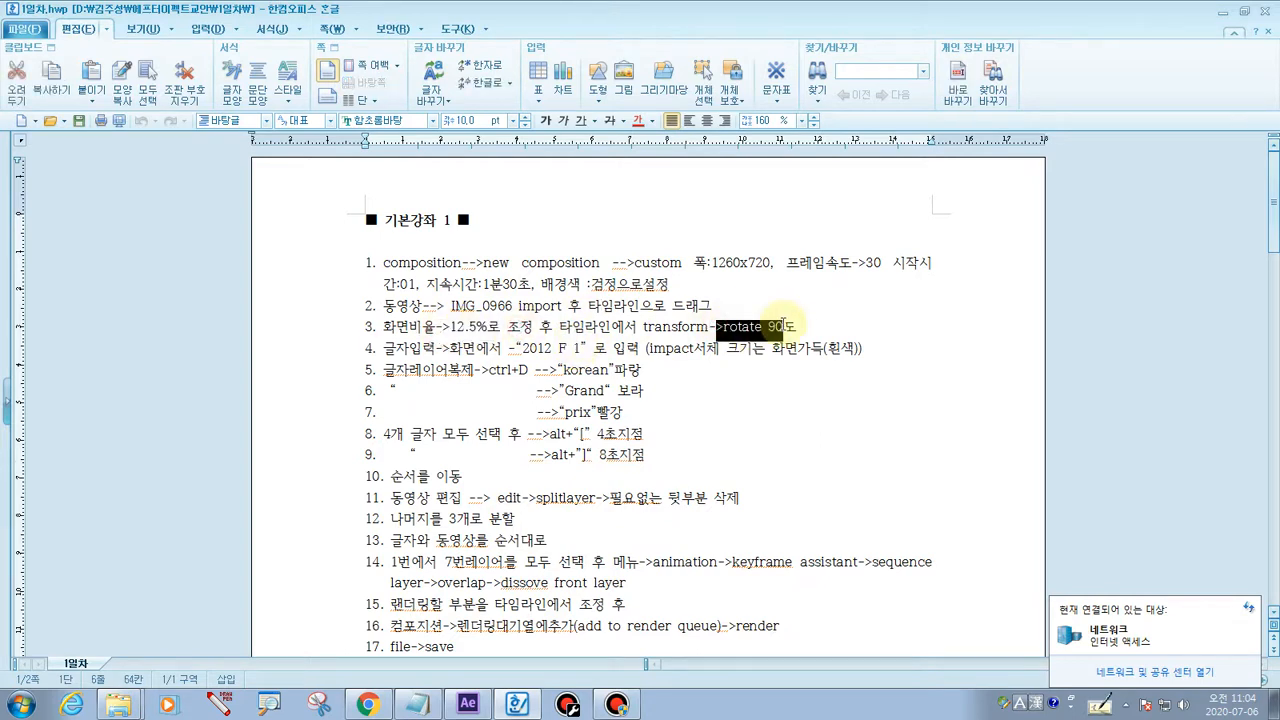
left_click(777, 326)
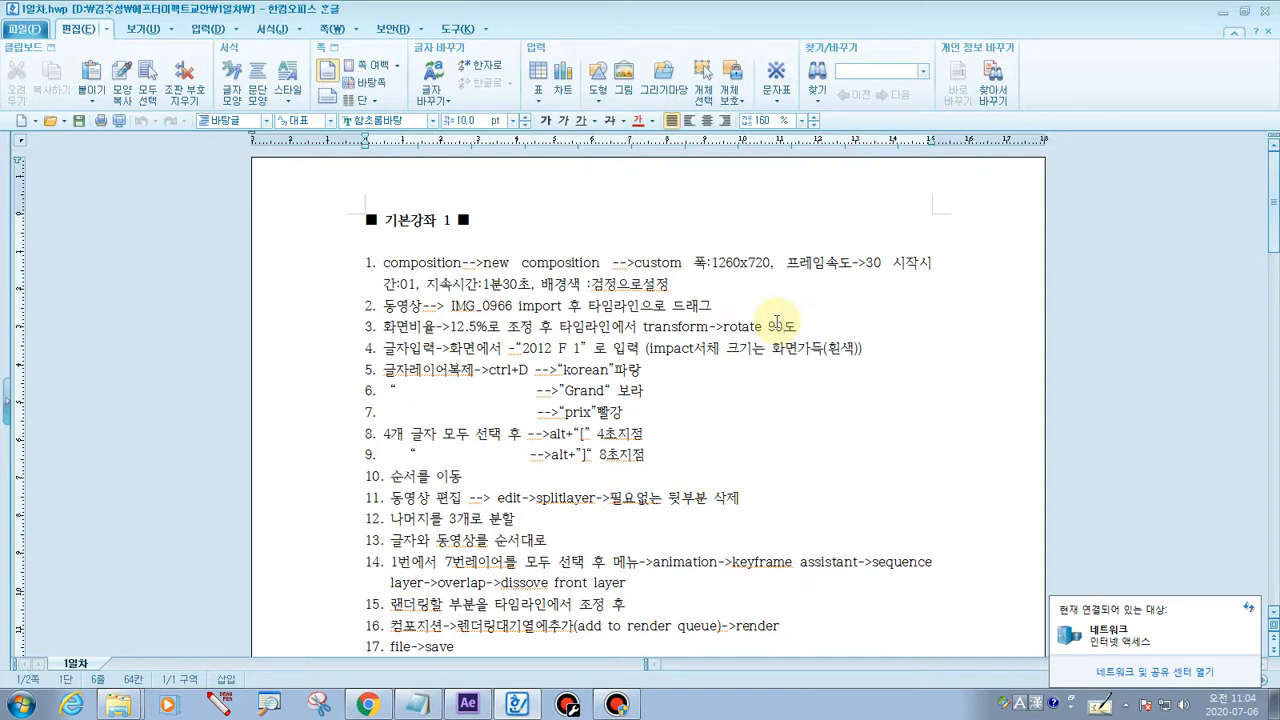
left_click_drag(724, 329, 803, 330)
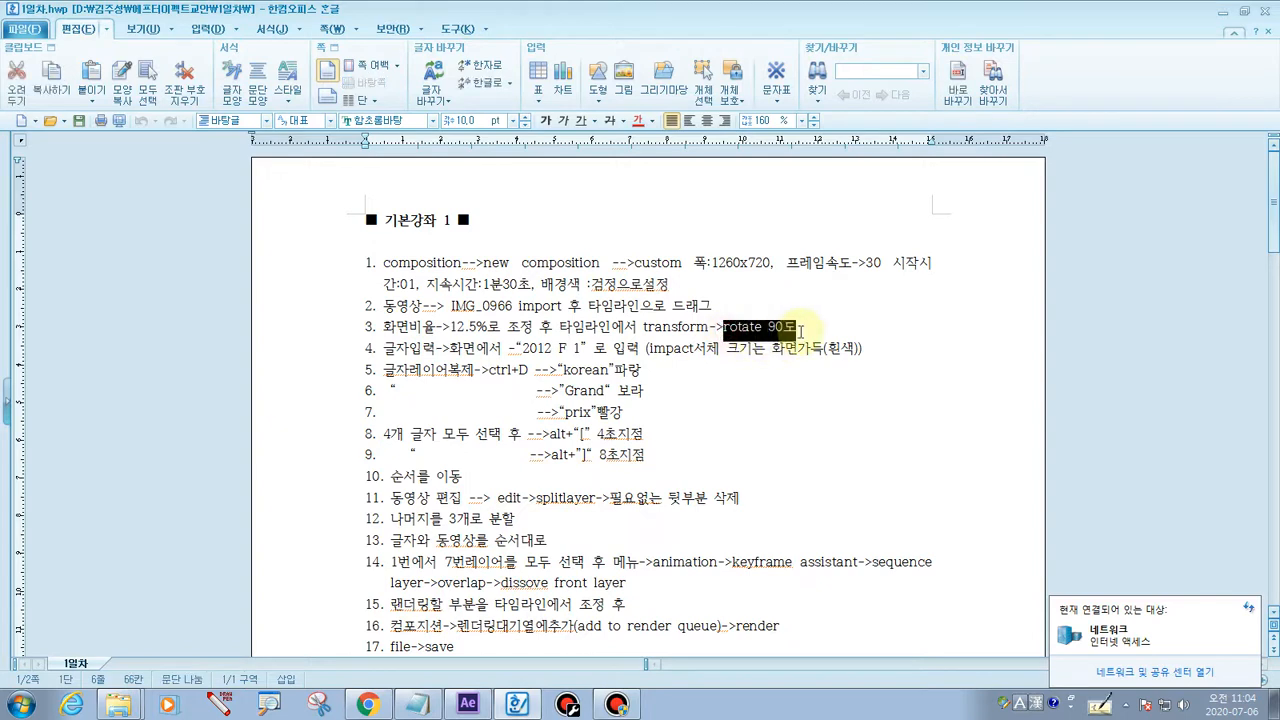
left_click(803, 330)
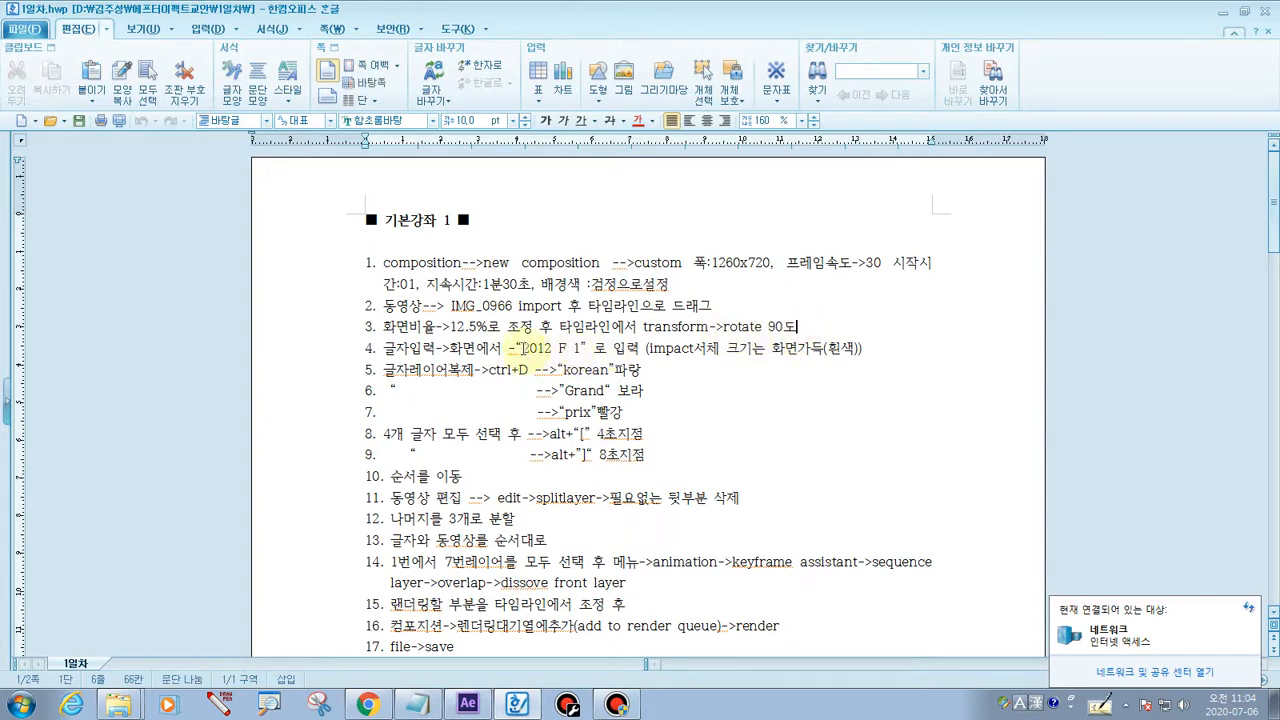
- Examine the title text in item 4 and the text layer duplication instruction in item 5
left_click_drag(522, 348, 580, 350)
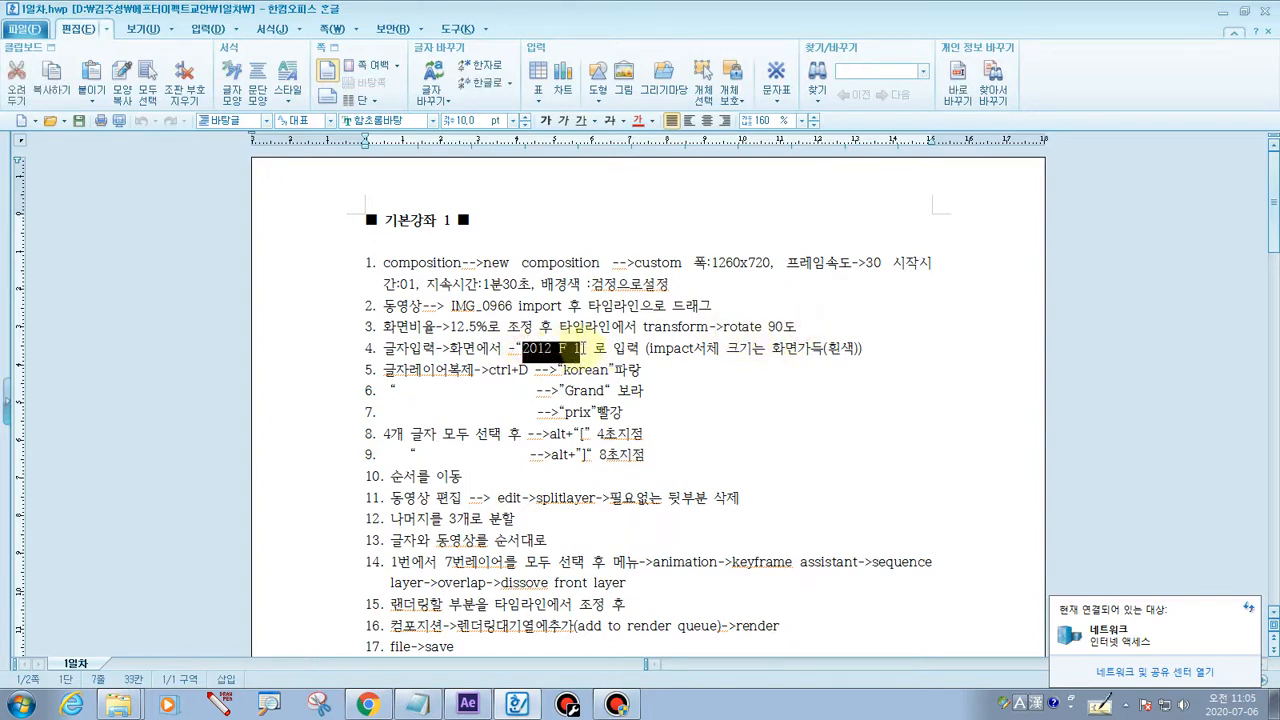
left_click(597, 348)
left_click_drag(528, 348, 576, 348)
left_click(594, 346)
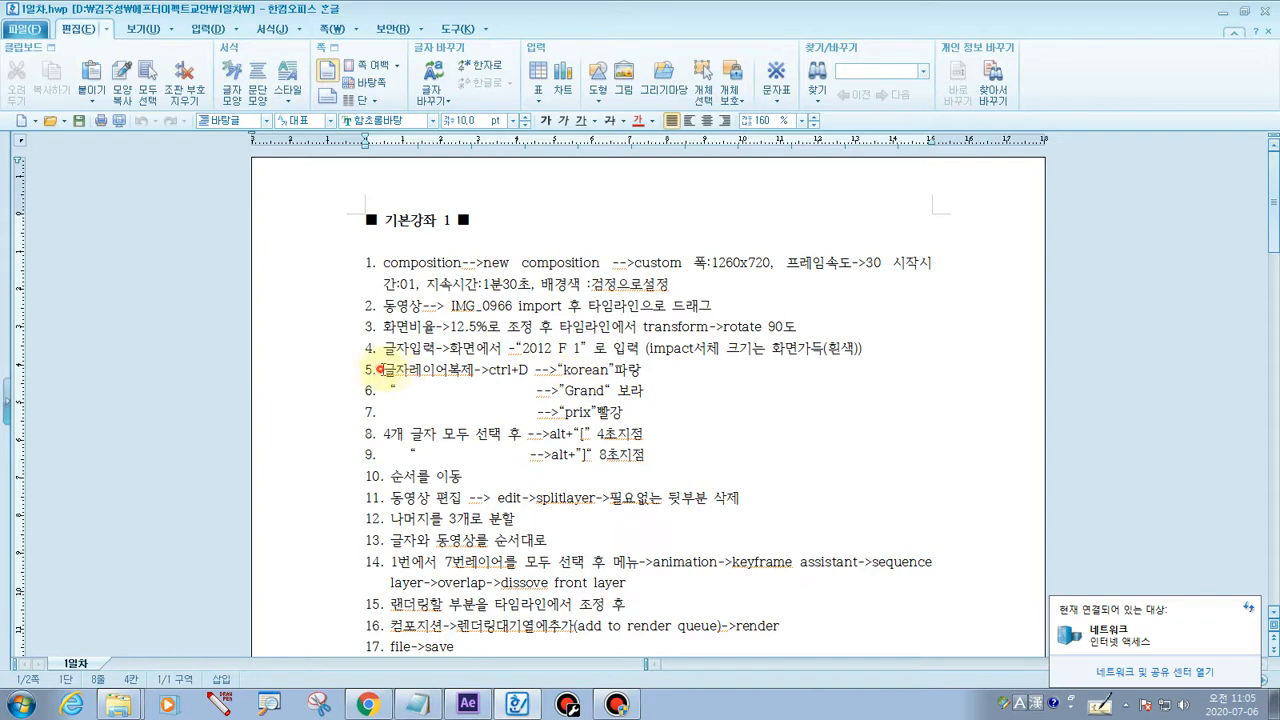
left_click_drag(380, 369, 447, 371)
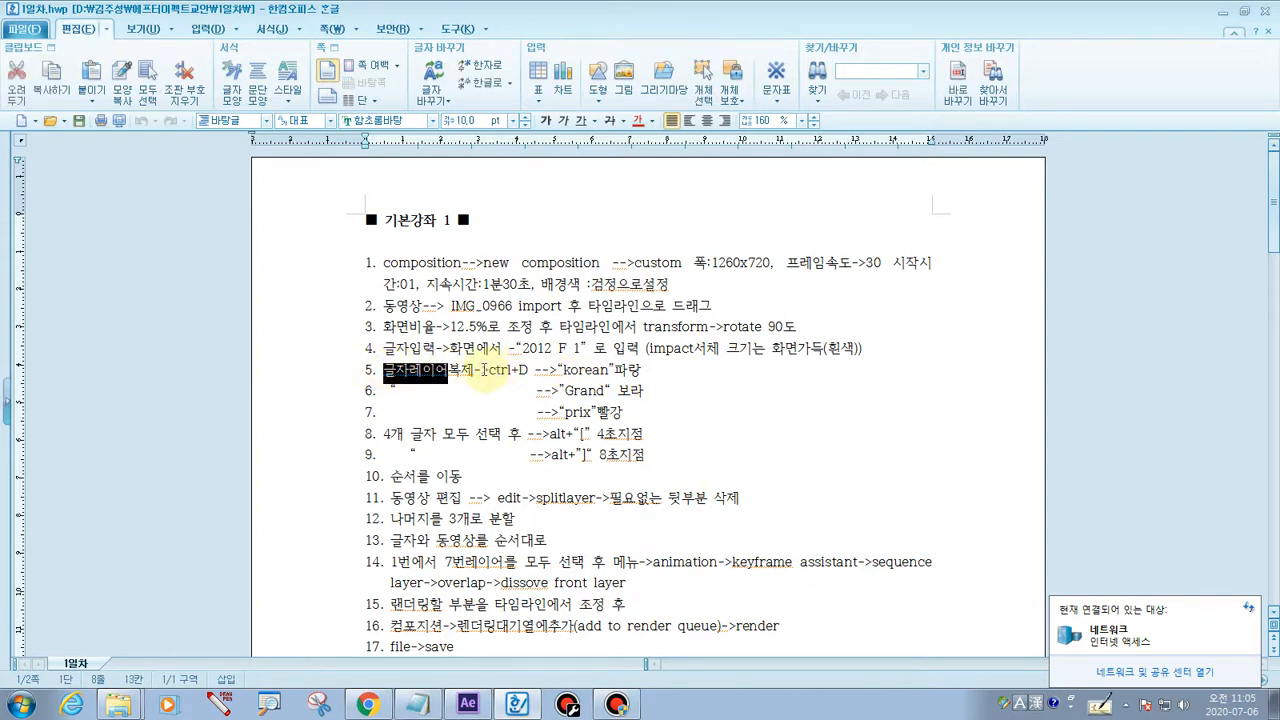
- Start the screen pen, underline the layer duplication instruction in item 5, and box and star its ctrl+D shortcut
left_click(218, 705)
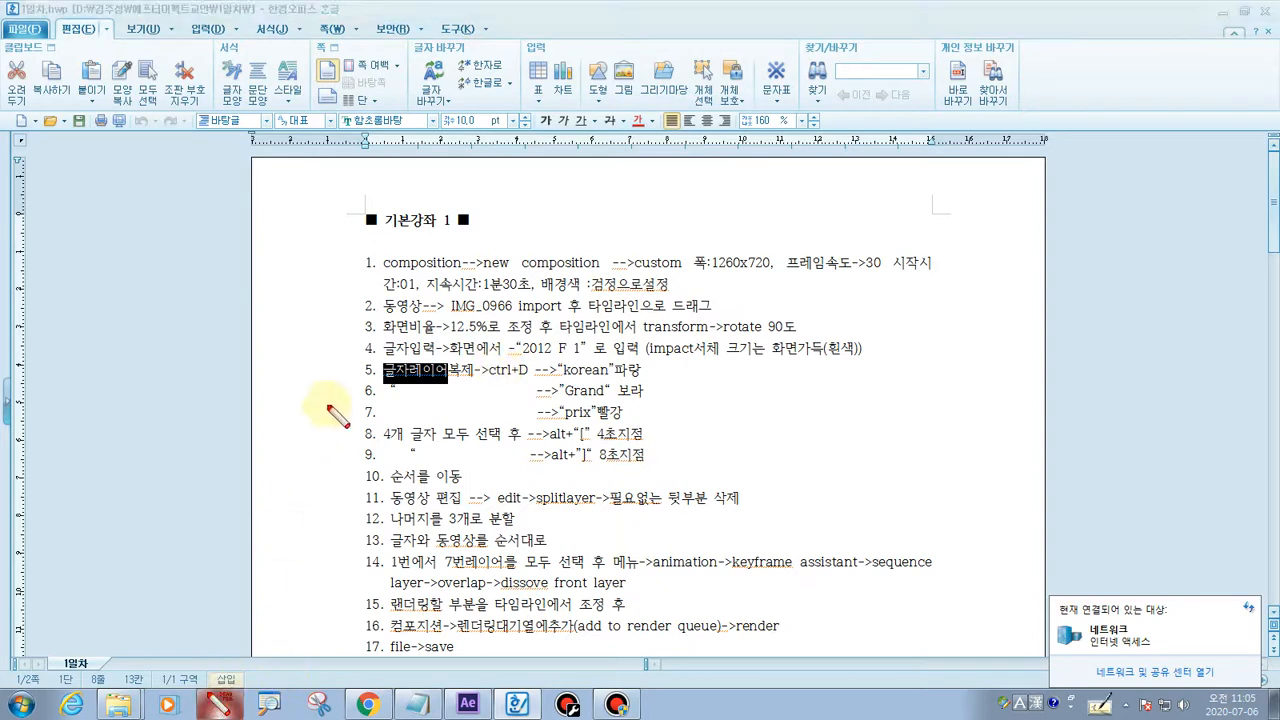
mouse_move(385, 381)
left_mouse_down()
mouse_move(525, 382)
mouse_move(532, 356)
mouse_move(486, 356)
mouse_move(486, 386)
left_mouse_up()
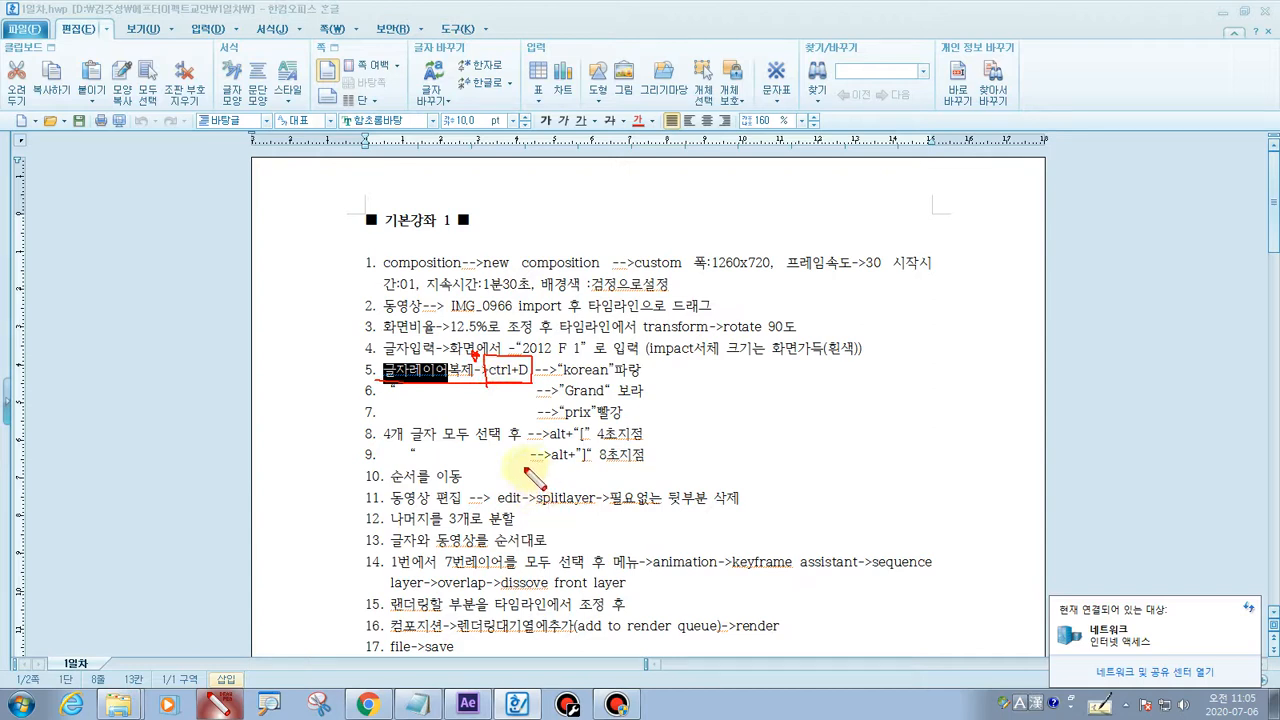
- Circle the select-all-four-titles instruction in item 8, underline the 4초 and 8초 points, and sketch a timeline bar with a trim mark beside them
mouse_move(389, 440)
left_mouse_down()
mouse_move(517, 446)
mouse_move(507, 431)
mouse_move(388, 439)
left_mouse_up()
mouse_move(686, 413)
left_mouse_down()
mouse_move(686, 432)
mouse_move(962, 431)
left_mouse_up()
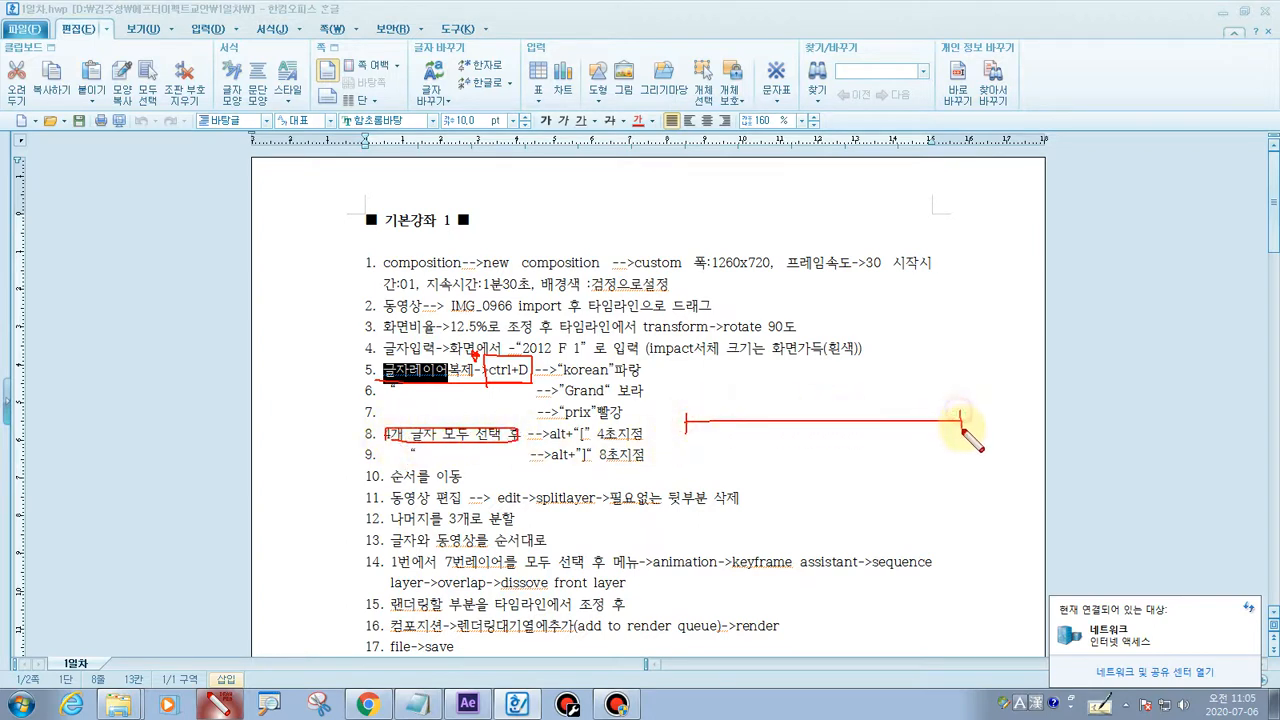
left_click_drag(597, 443, 643, 443)
left_click_drag(740, 408, 740, 440)
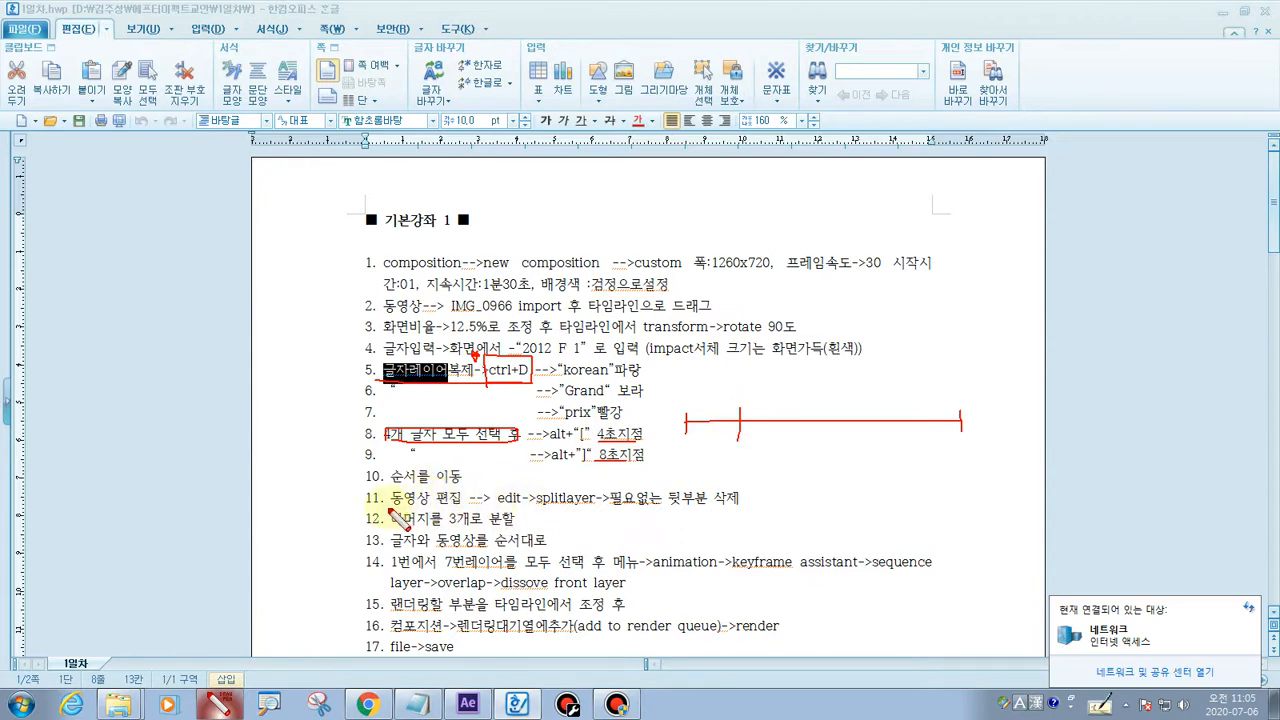
- Box 동영상 편집 and splitlayer in item 11, star the command, and underline the three-part split and unneeded-end deletion in items 11 and 12
mouse_move(389, 506)
left_mouse_down()
mouse_move(463, 507)
mouse_move(388, 497)
mouse_move(464, 528)
left_mouse_up()
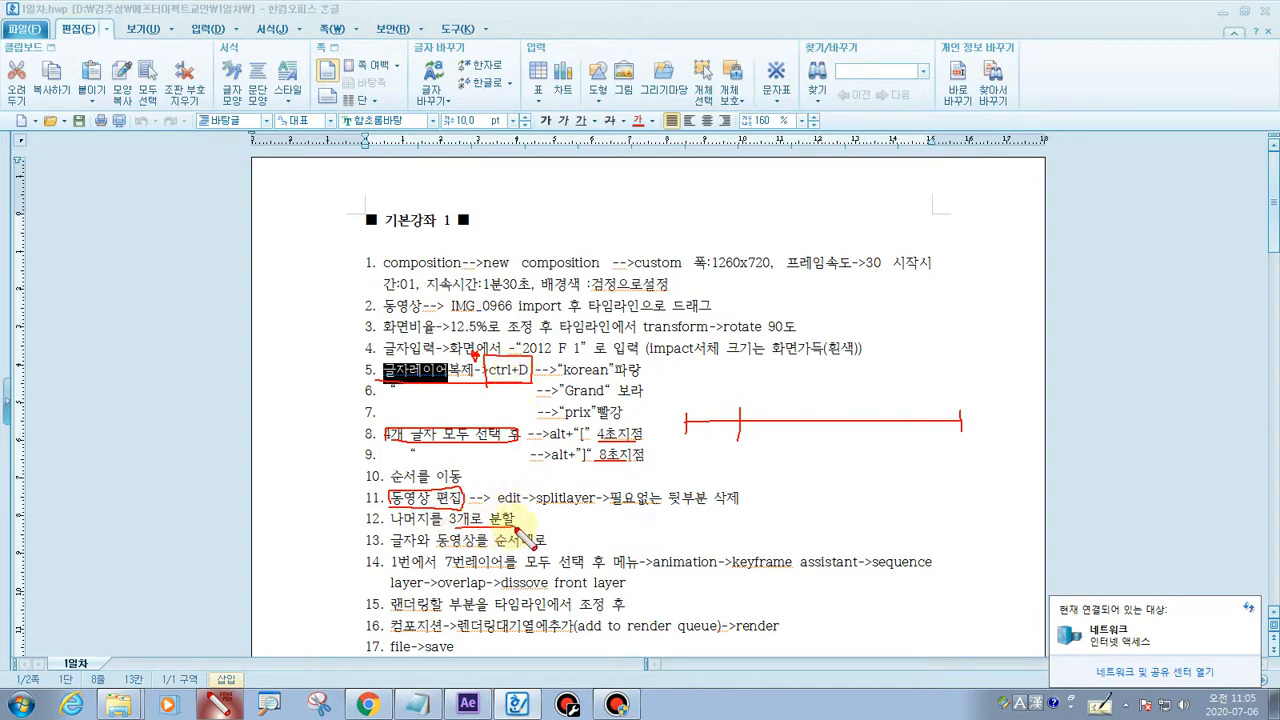
mouse_move(500, 512)
left_mouse_down()
mouse_move(602, 517)
mouse_move(603, 506)
mouse_move(542, 496)
mouse_move(546, 517)
mouse_move(556, 486)
mouse_move(530, 503)
mouse_move(555, 503)
mouse_move(536, 502)
mouse_move(540, 471)
left_mouse_up()
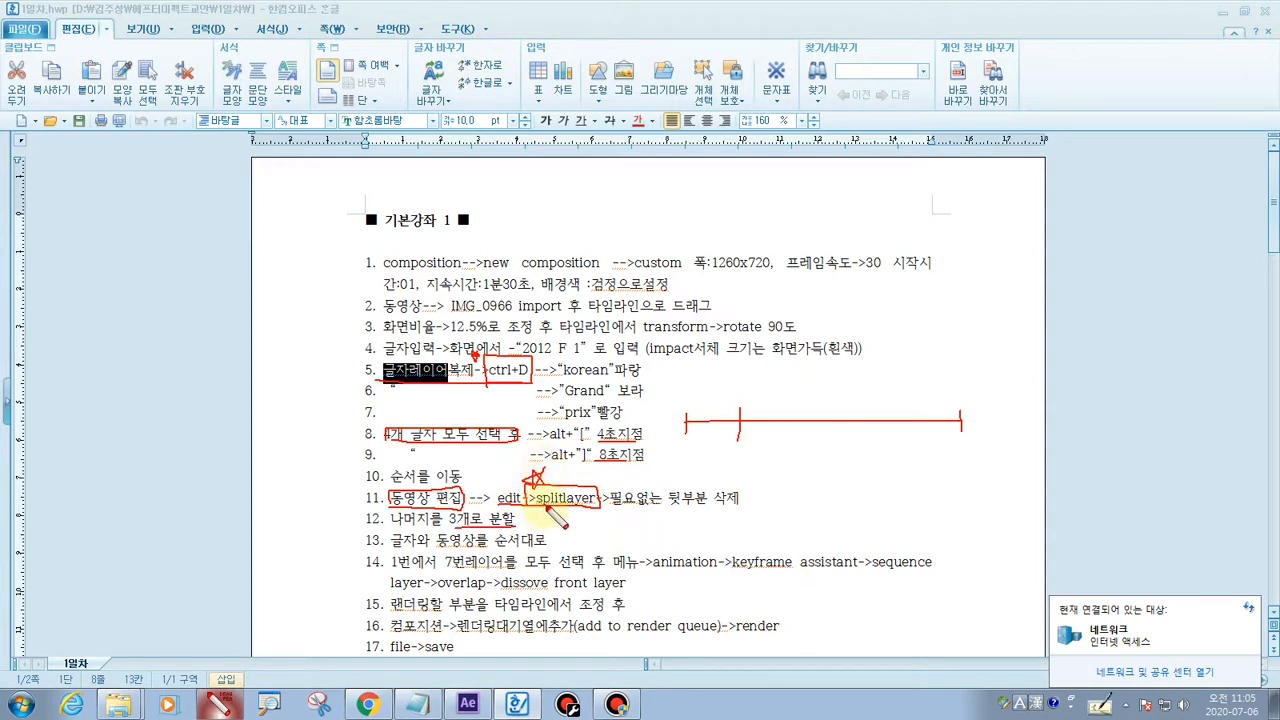
left_click_drag(643, 505, 737, 506)
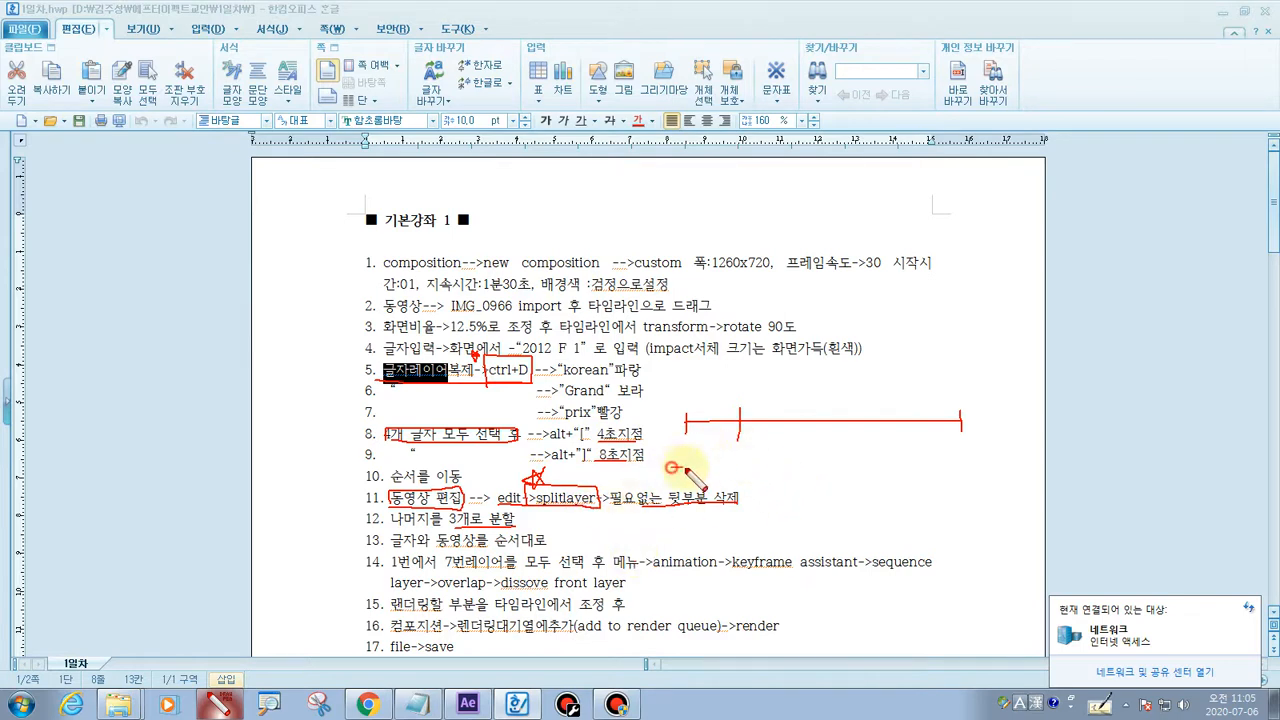
- Sketch a second timeline bar divided into three parts with the screen pen, beside the split layer instruction in item 11
left_click_drag(670, 467, 975, 467)
left_click_drag(743, 460, 743, 482)
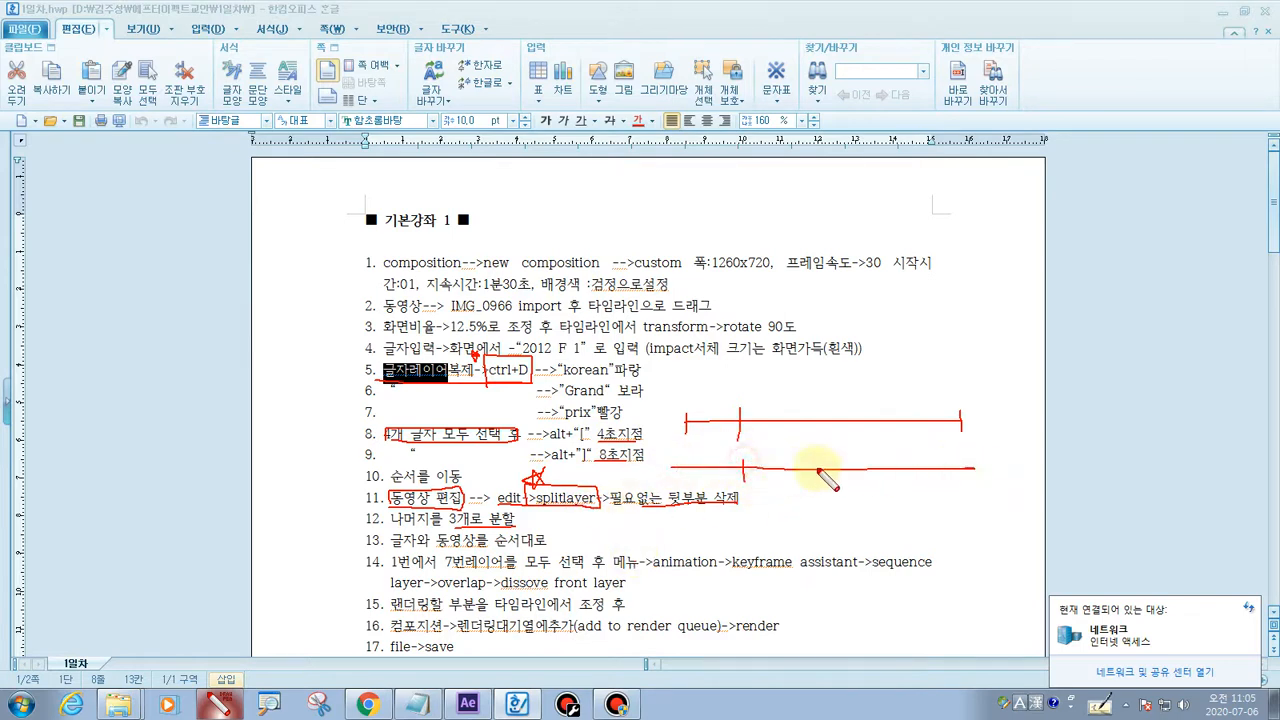
left_click_drag(836, 456, 836, 480)
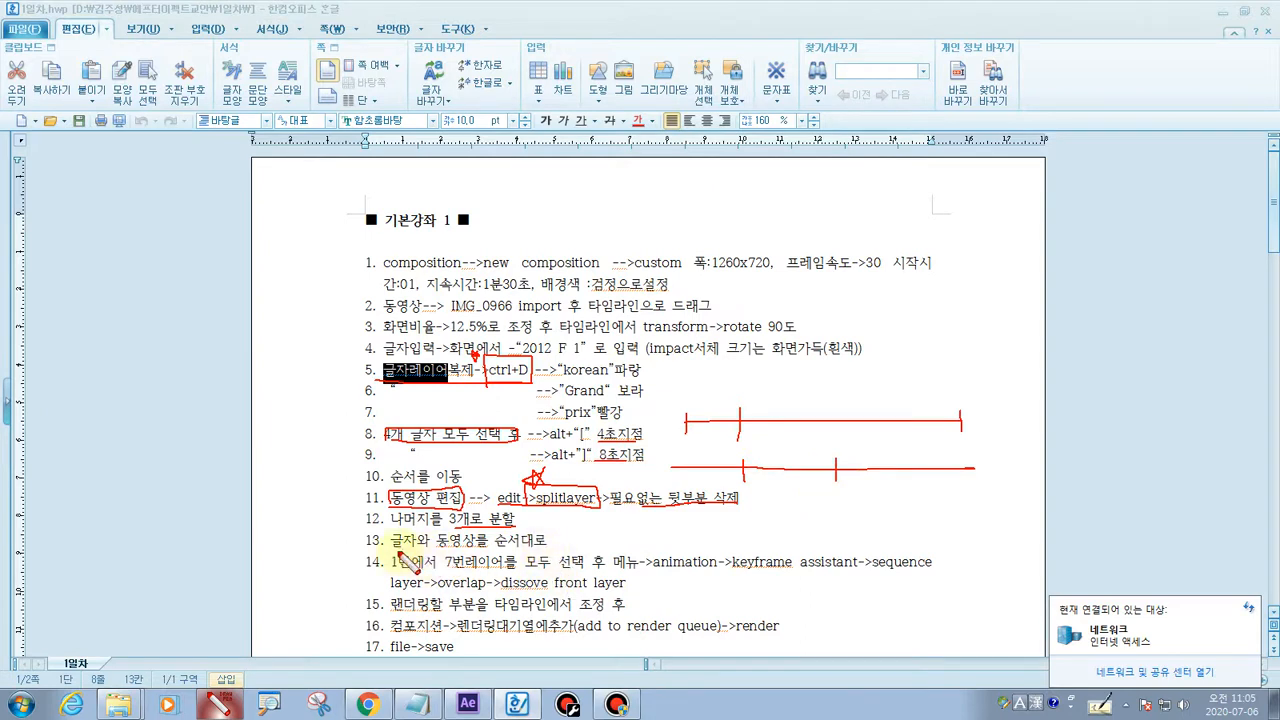
- Underline the title-and-video ordering in item 13 and the animation, keyframe assistant, sequence path in item 14, and clear all pen marks
left_click_drag(390, 548, 537, 549)
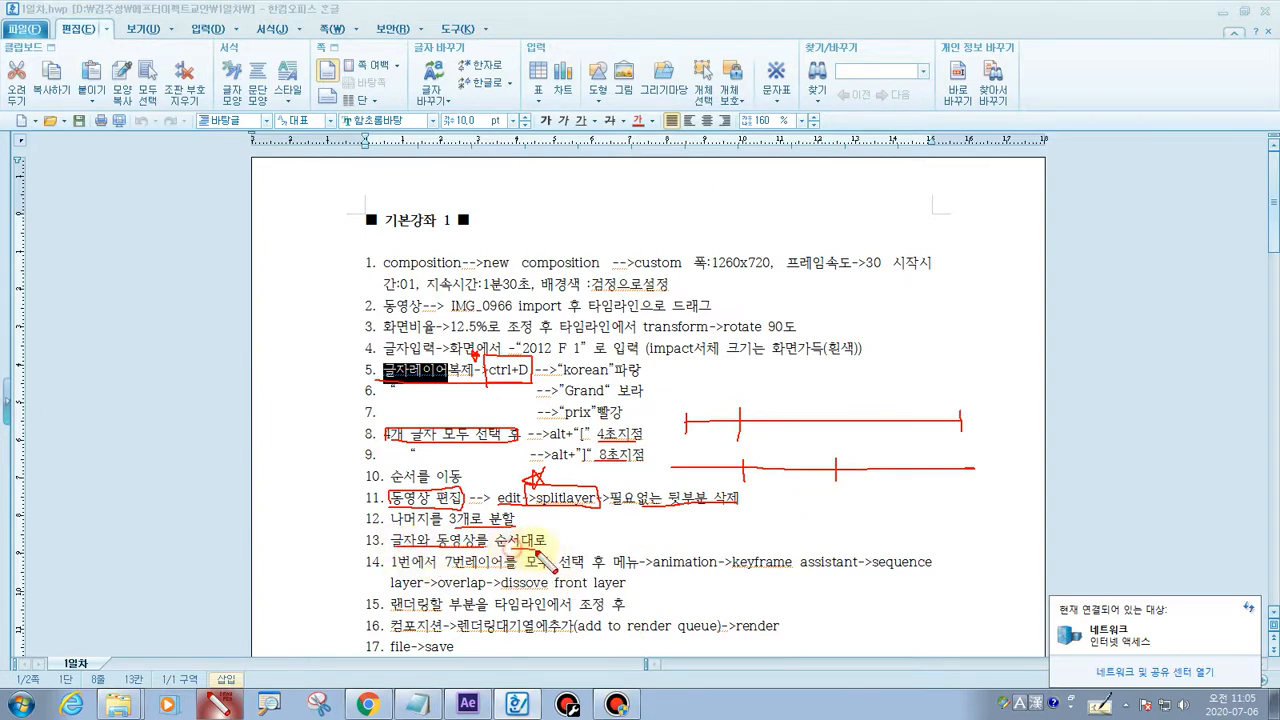
left_click_drag(652, 570, 956, 575)
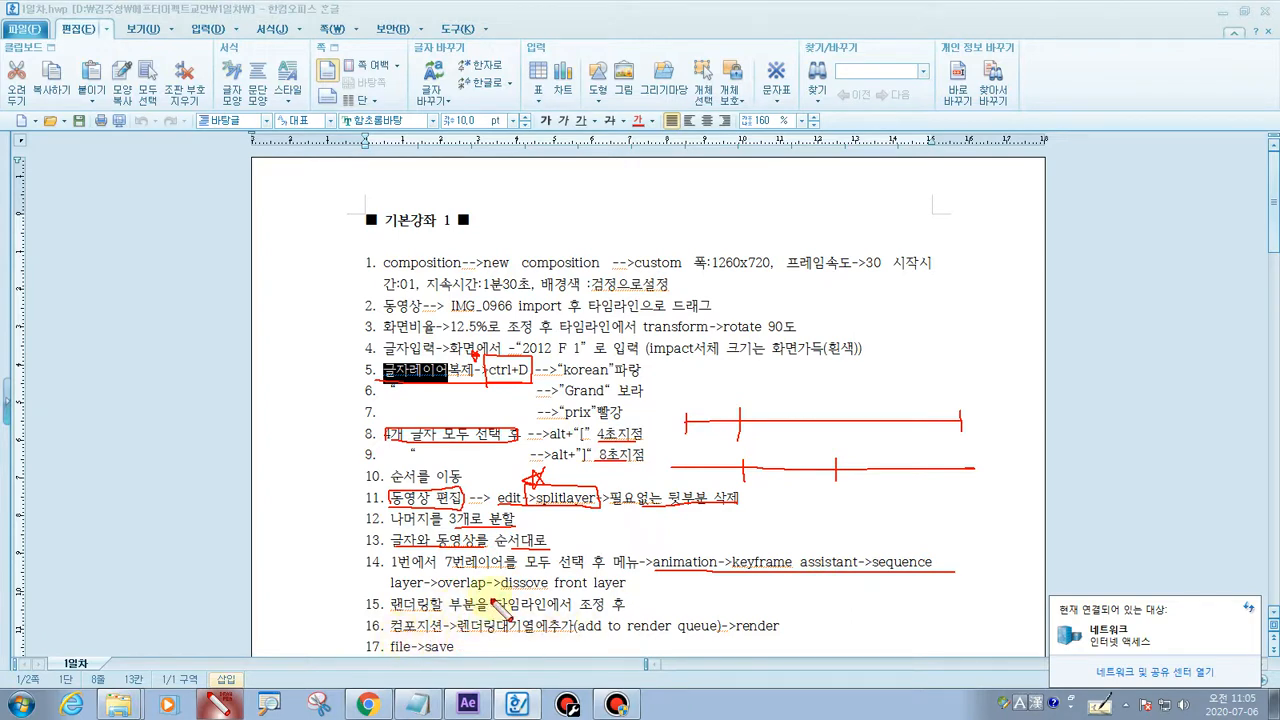
key("Escape")
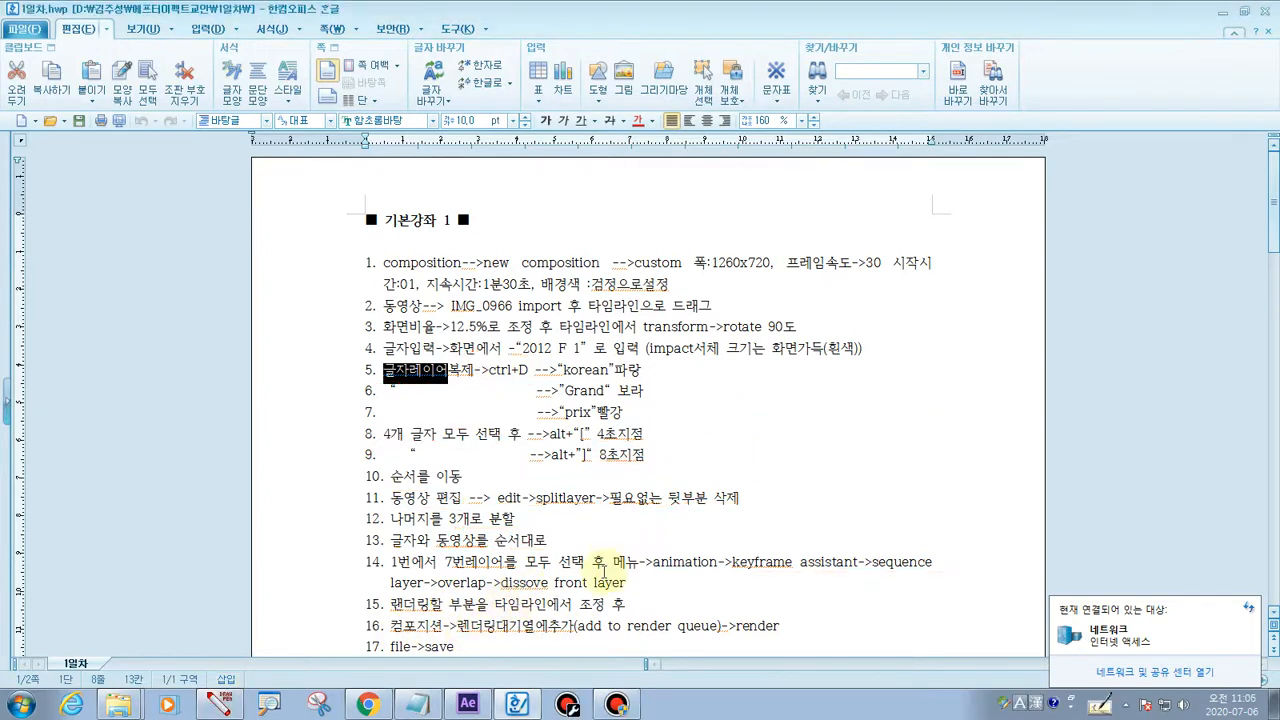
- Switch to After Effects, put the notes window away, and start a new project without saving the current one
left_click(1223, 13)
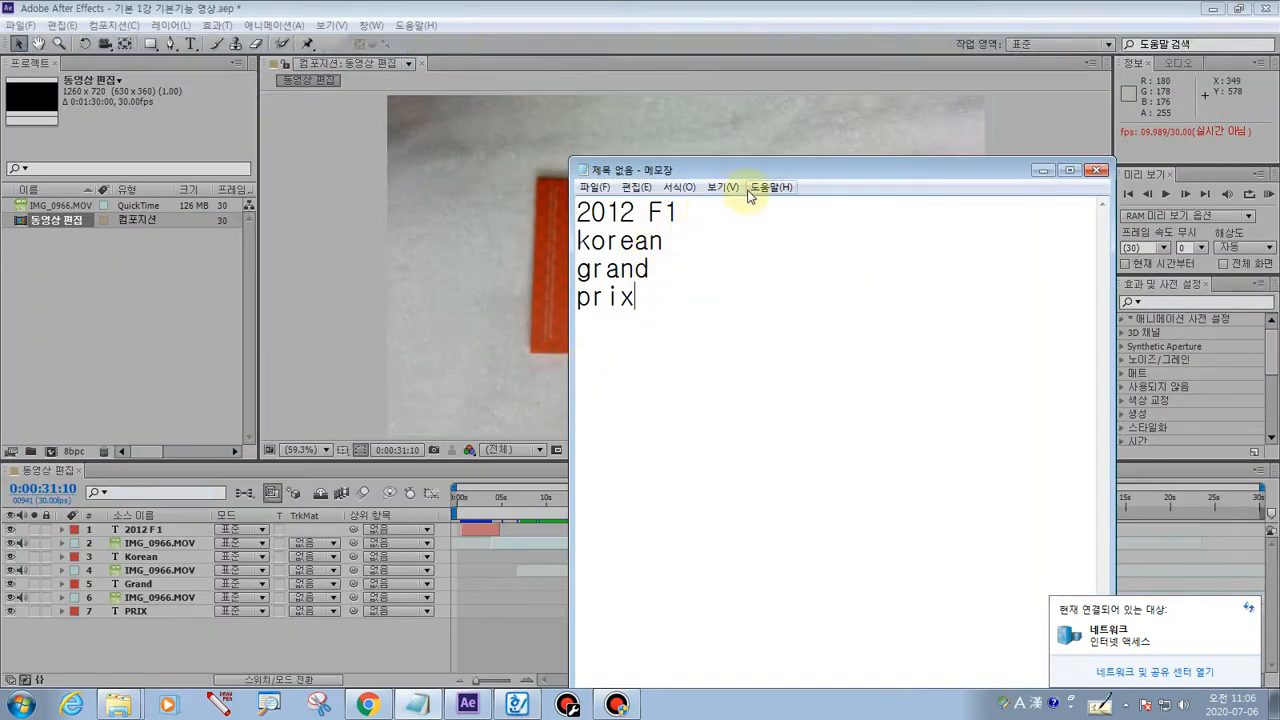
left_click(1042, 170)
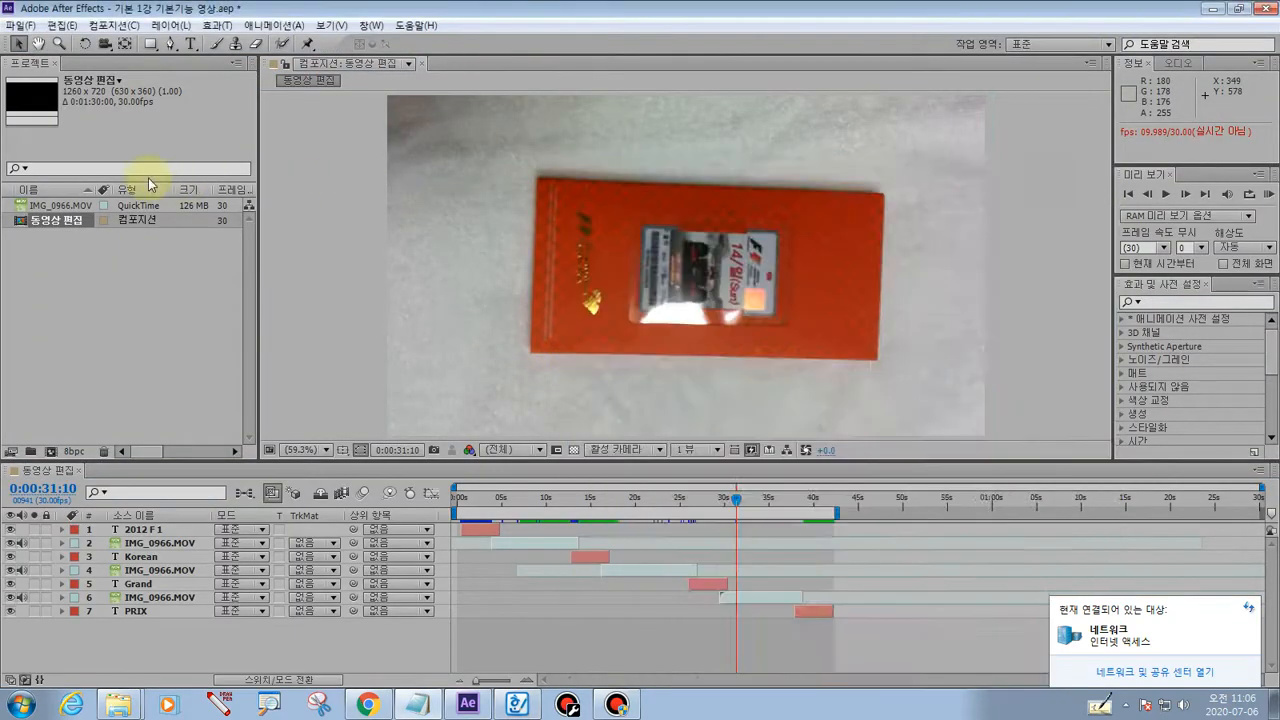
left_click(20, 22)
mouse_move(38, 46)
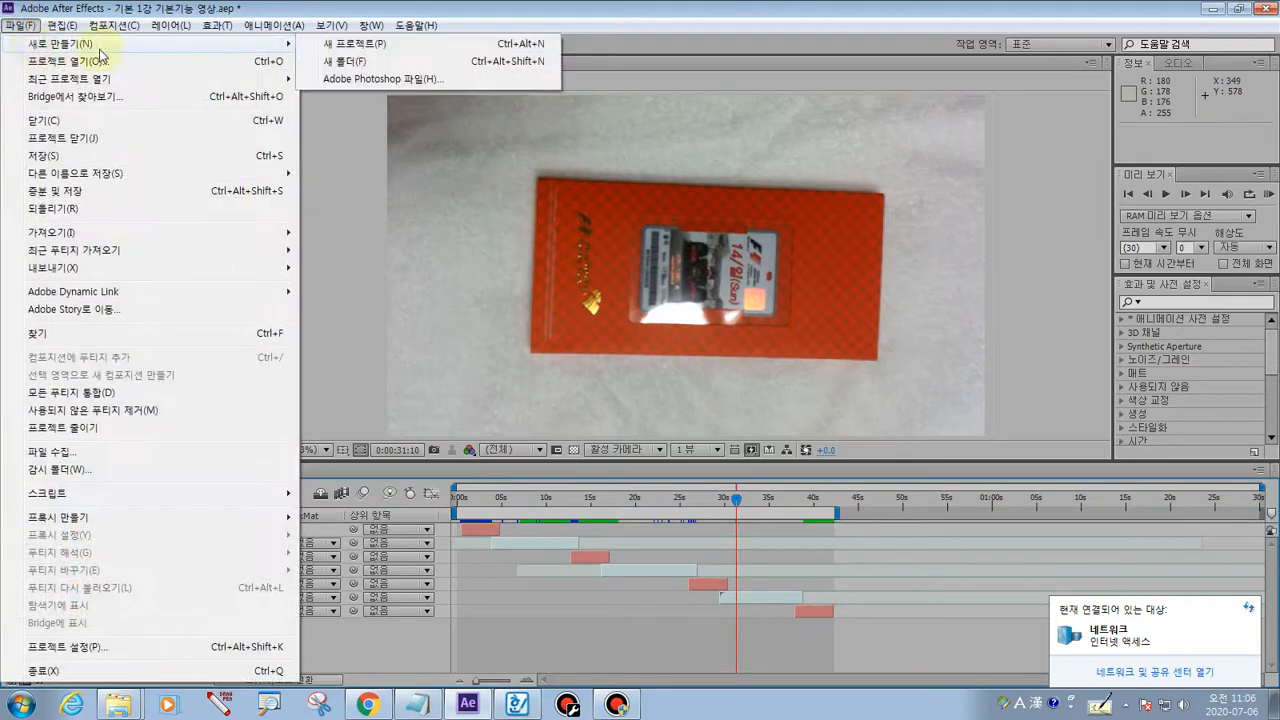
left_click(343, 46)
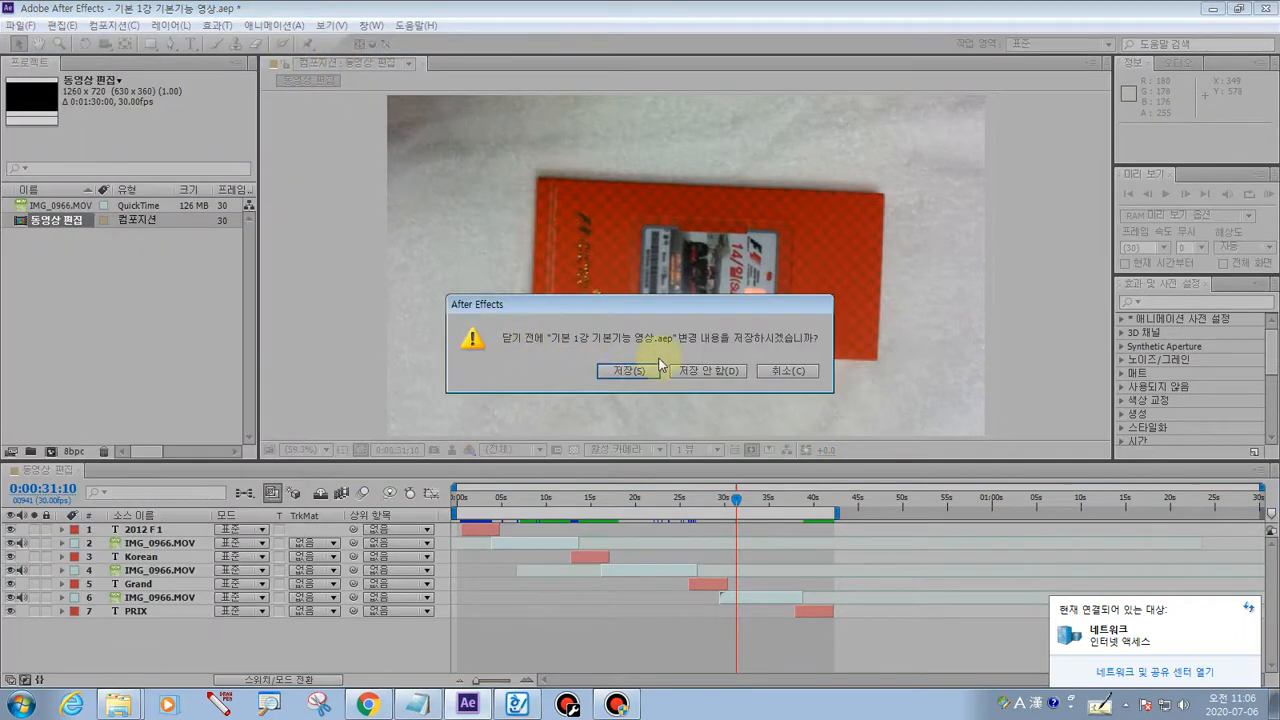
left_click(686, 377)
left_click(317, 284)
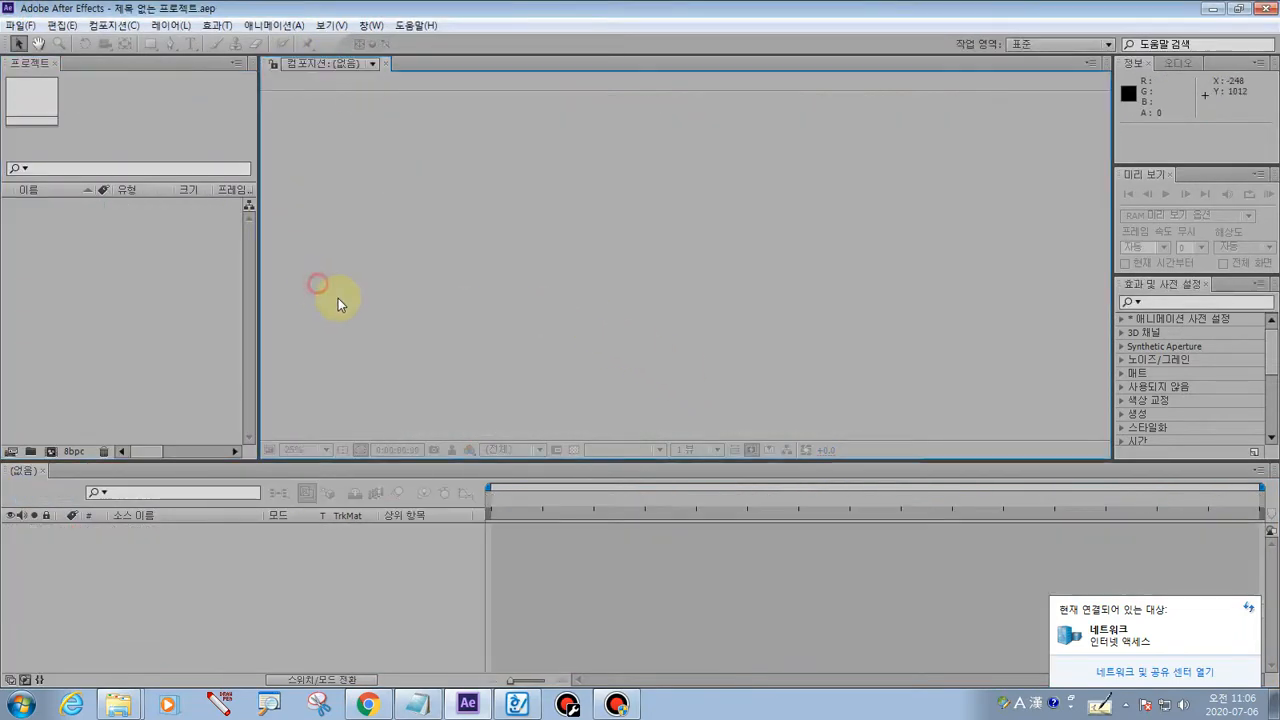
- Start a footage import and pick IMG_0966 in the 1일차 folder
left_click(145, 282)
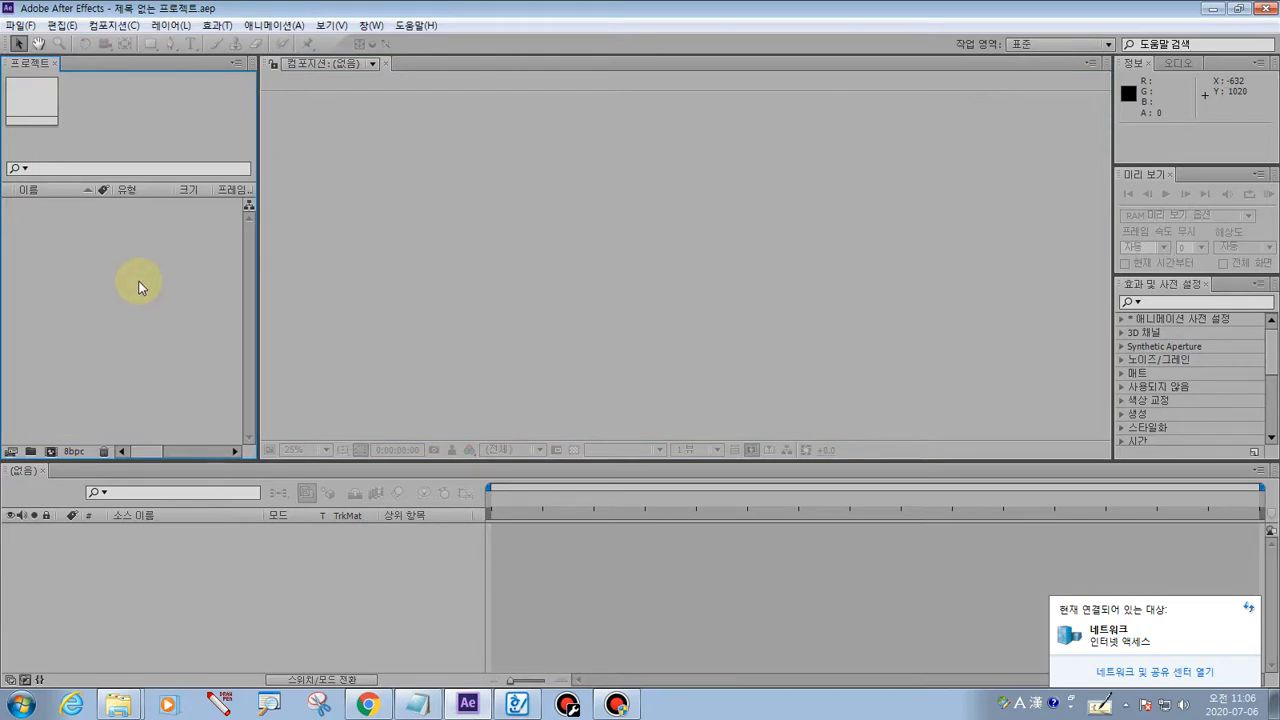
double_click(140, 287)
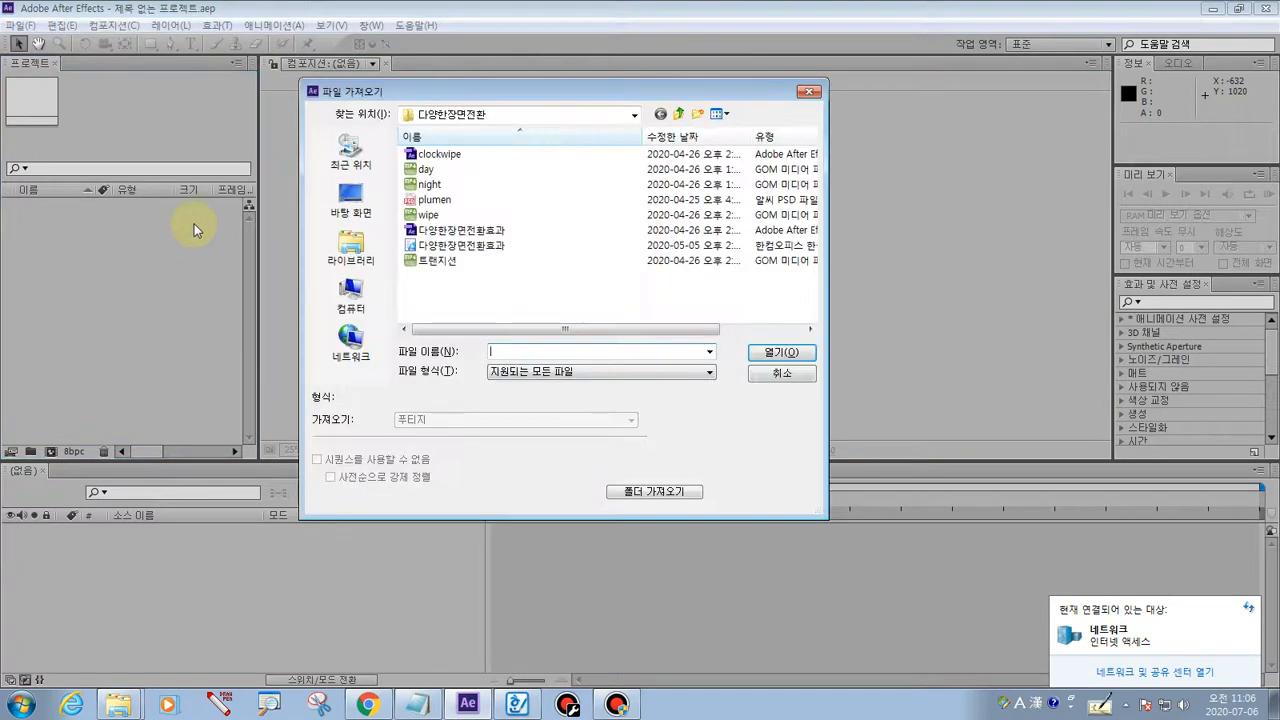
left_click(679, 114)
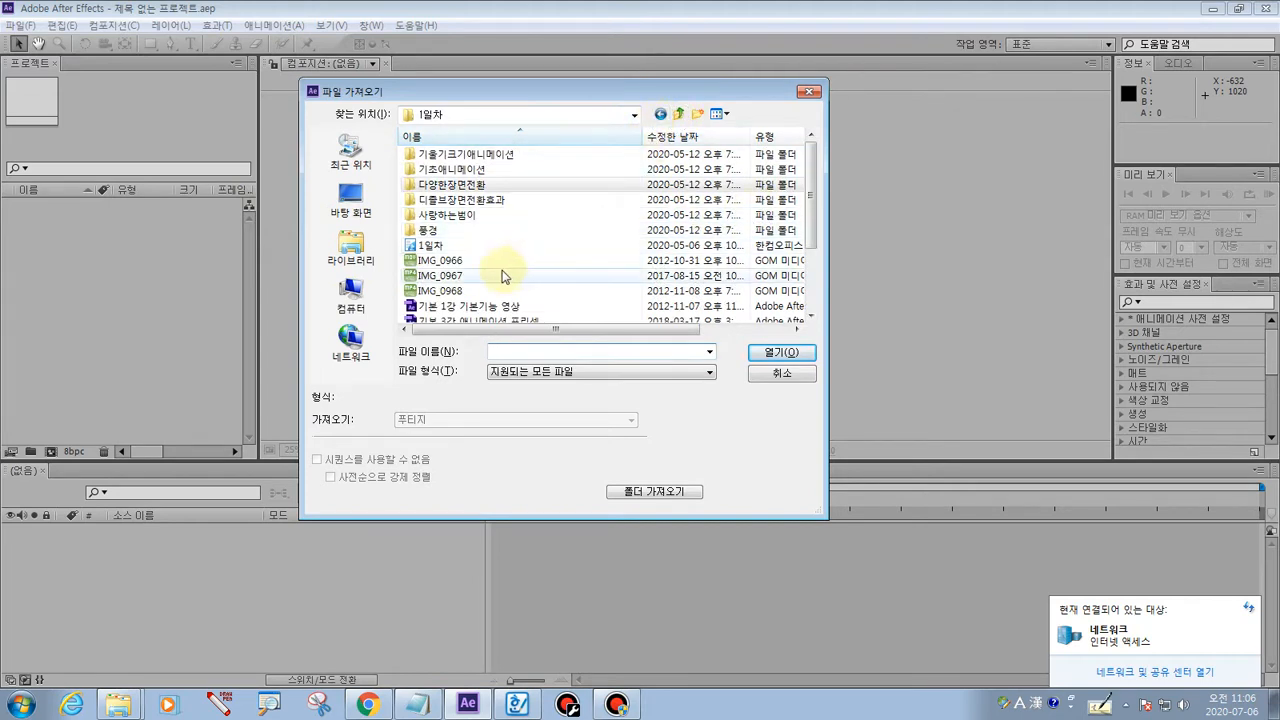
left_click(455, 262)
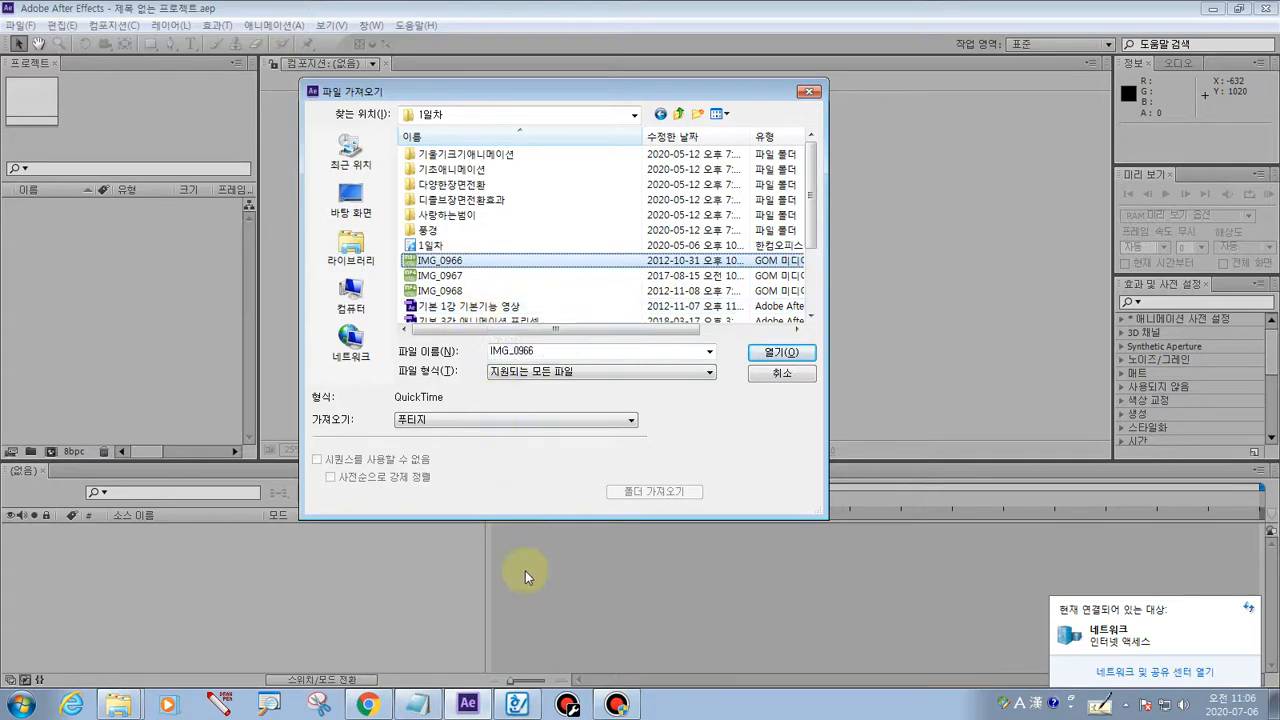
- Check the footage name in item 2 of the Hangul lesson document, return to After Effects, and import IMG_0966 as footage
left_click(516, 704)
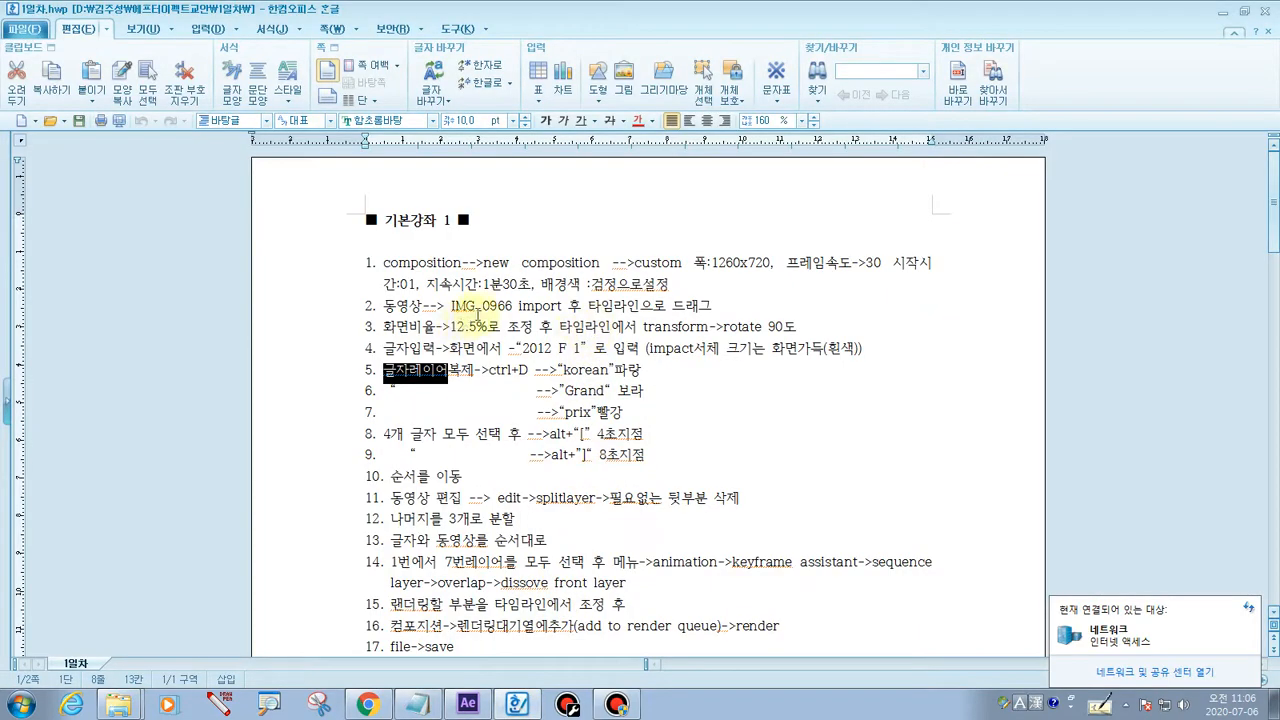
left_click_drag(452, 305, 514, 305)
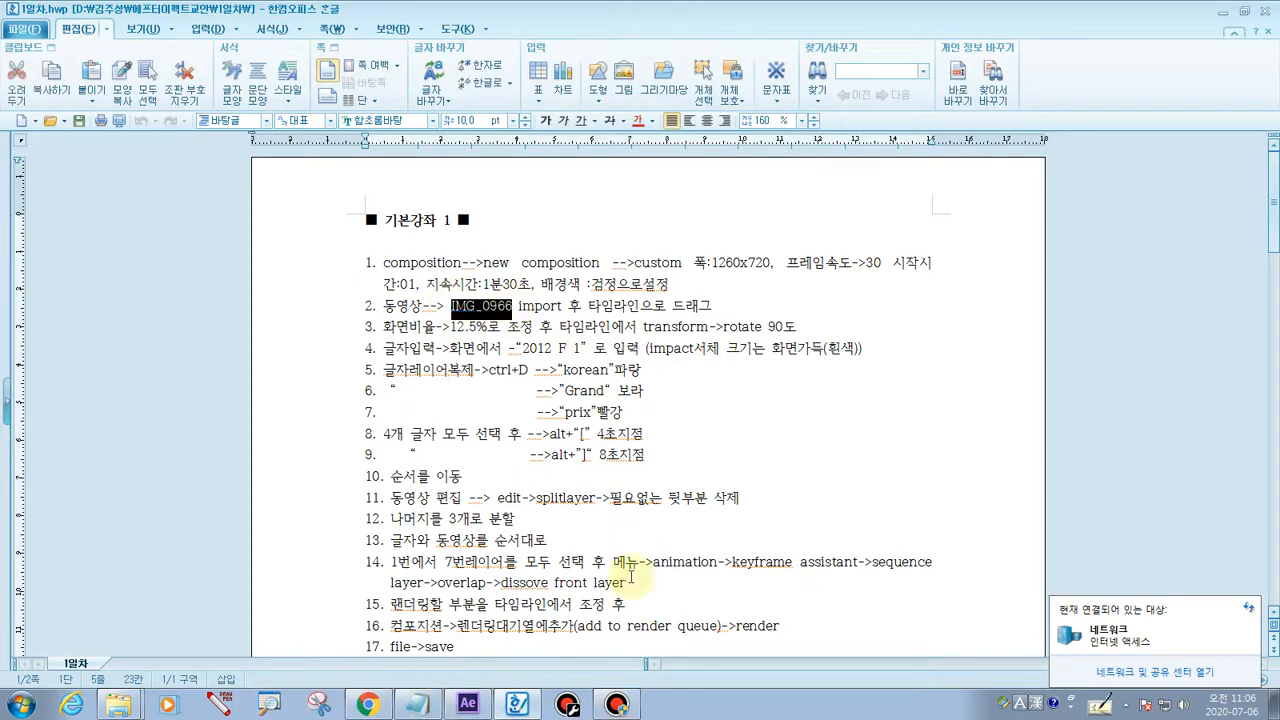
left_click(1220, 9)
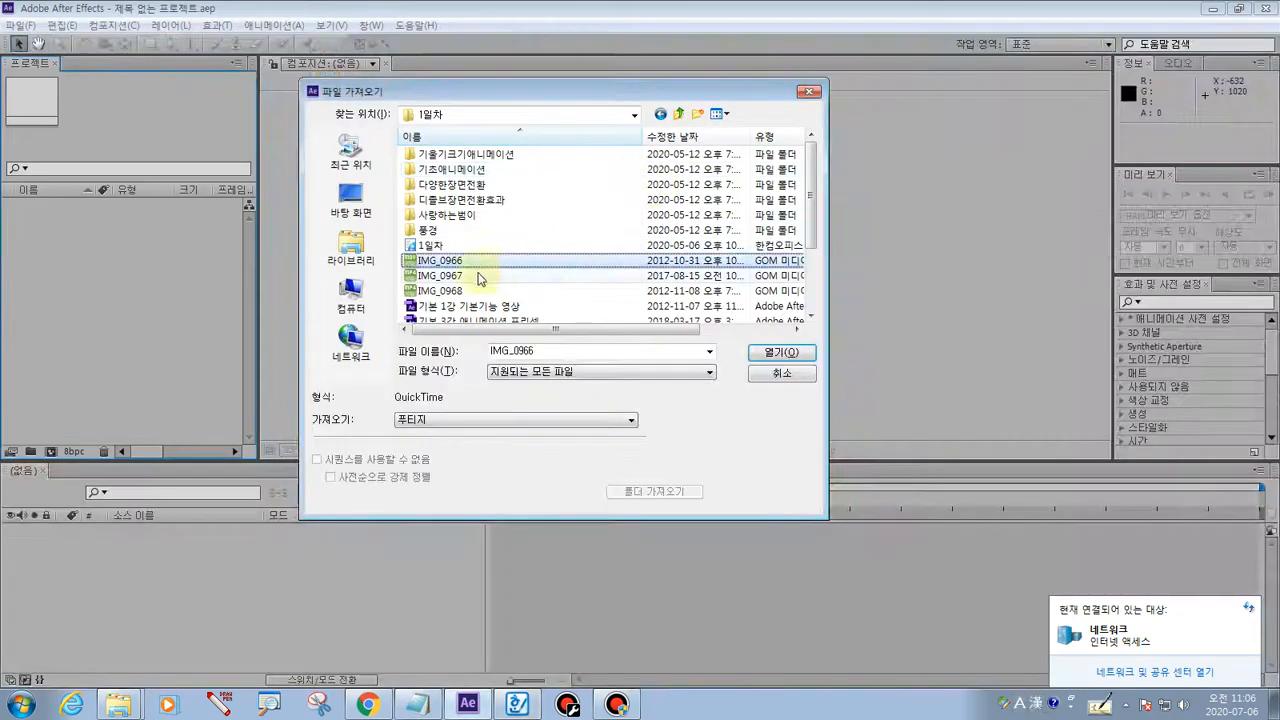
left_click(445, 261)
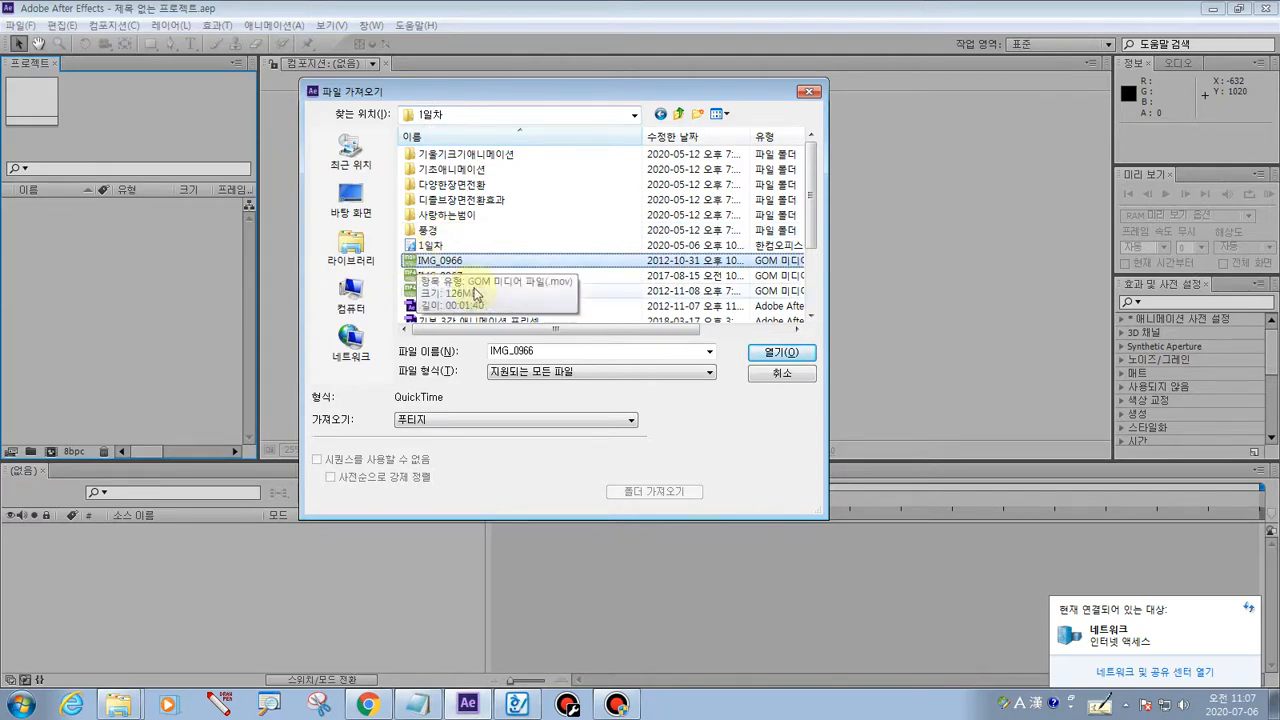
left_click(767, 356)
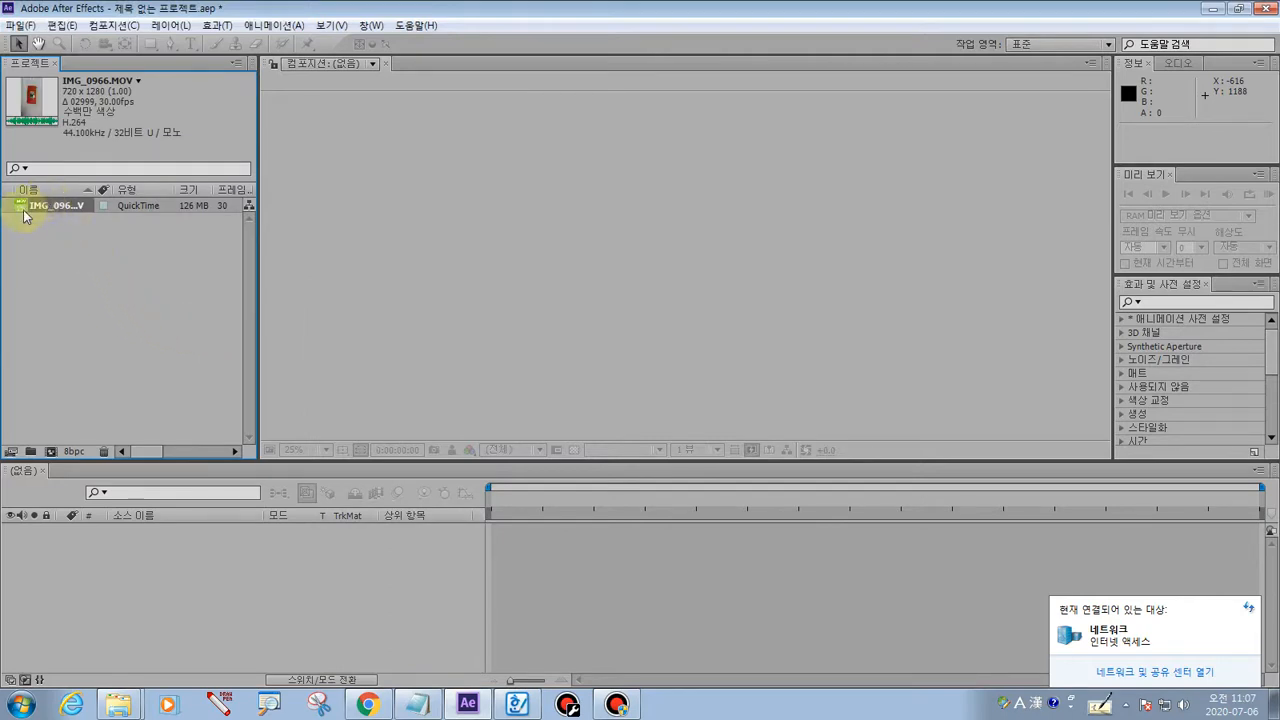
- Mark the imported IMG_0966.MOV item in the project with the screen pen and clear the mark
left_click(217, 706)
mouse_move(122, 192)
left_mouse_down()
mouse_move(48, 188)
mouse_move(67, 229)
mouse_move(127, 194)
left_mouse_up()
key("Escape")
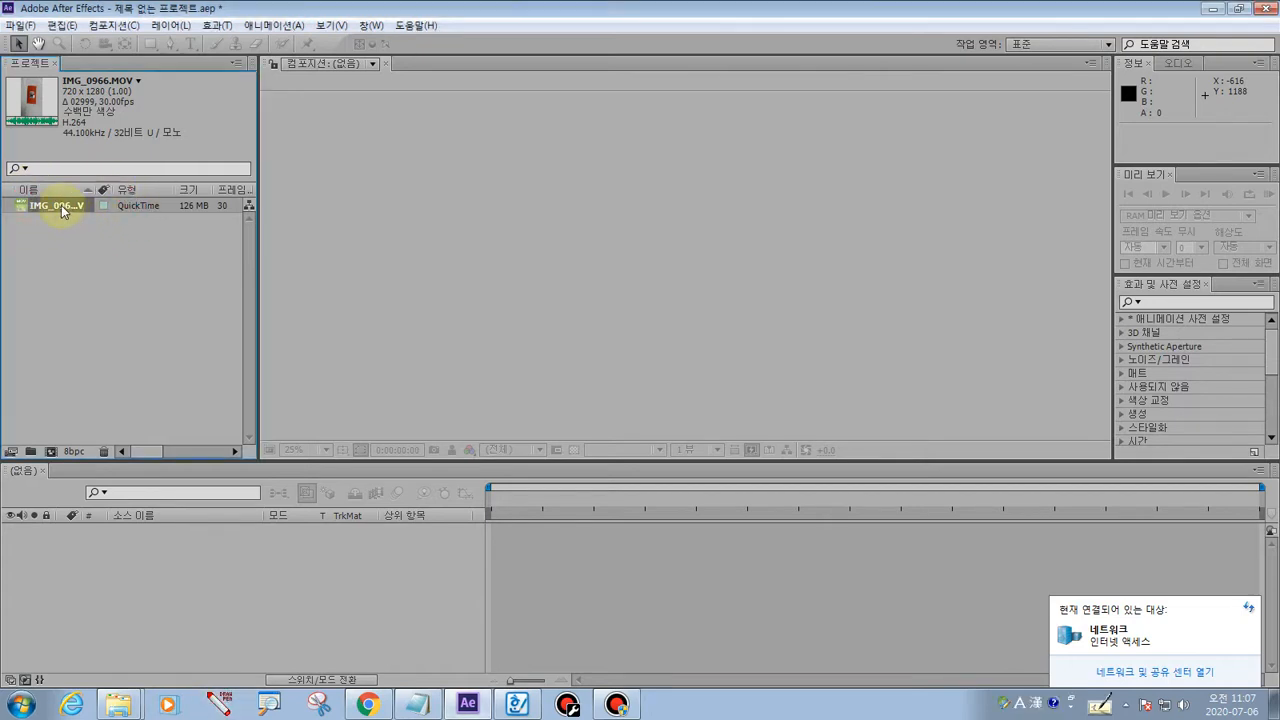
- Open IMG_0966.MOV in the footage viewer, play it, sample several later points, and return to the first frame
double_click(61, 205)
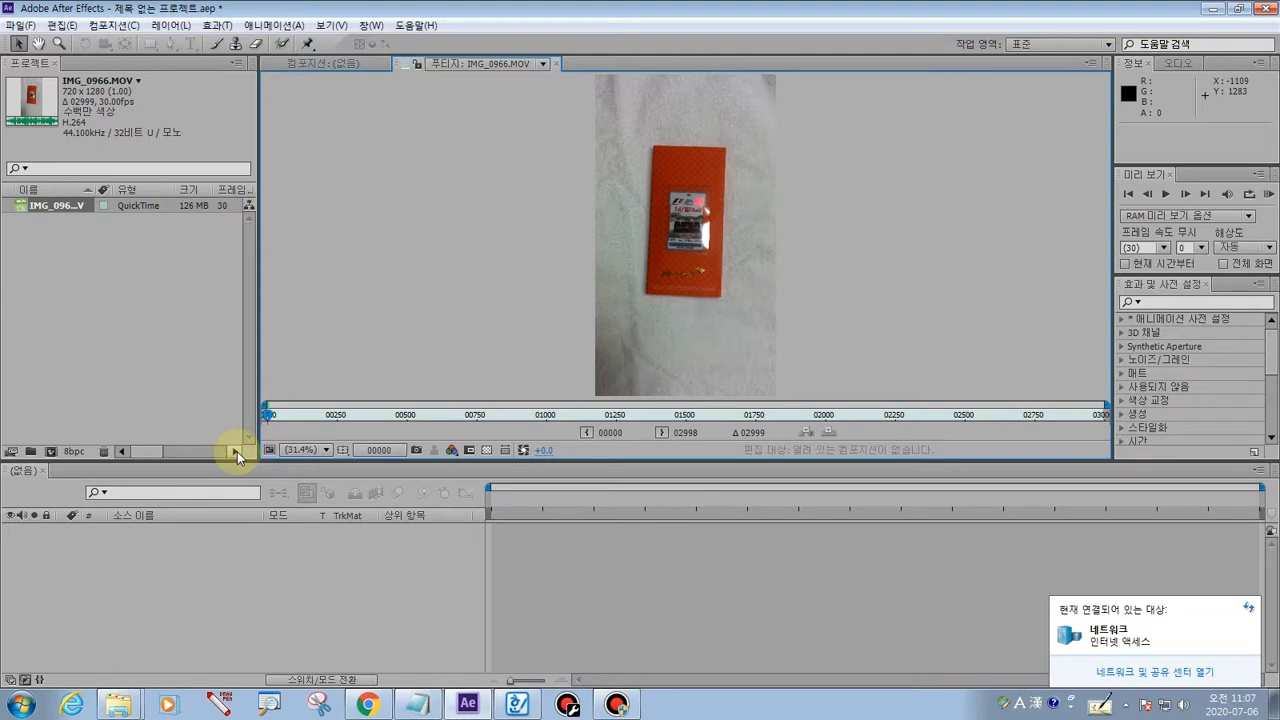
key("h")
key("space")
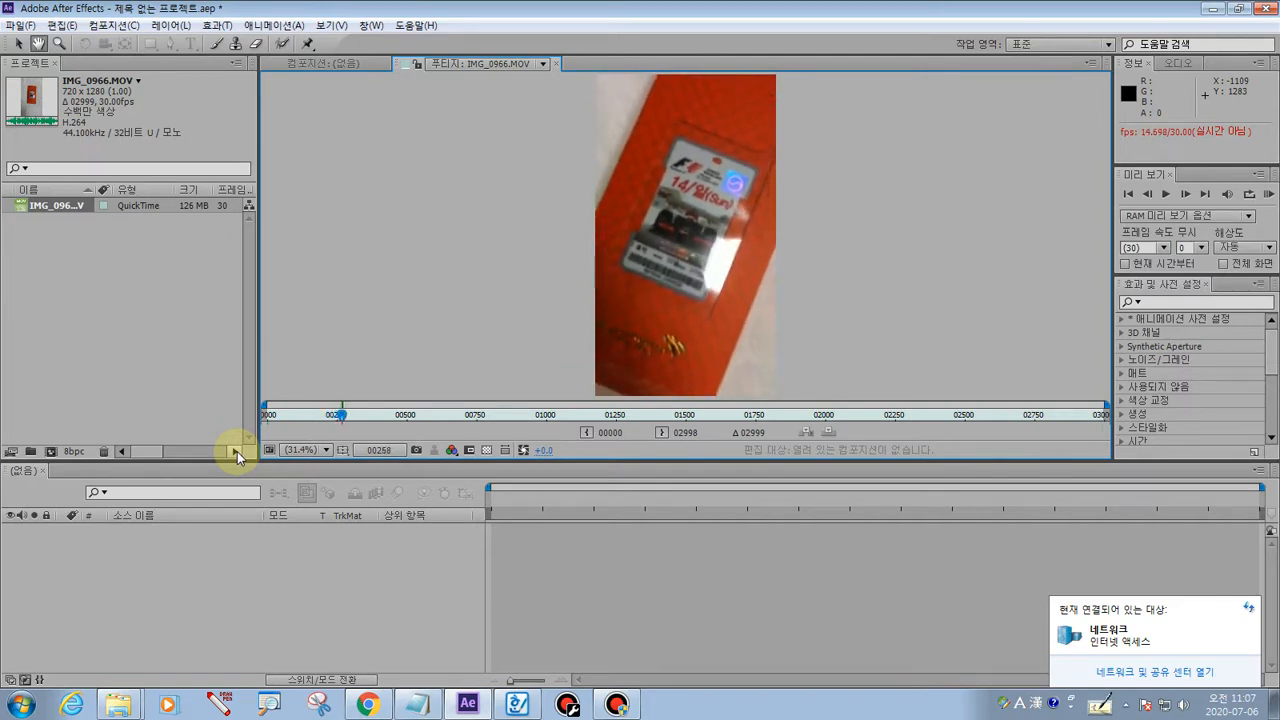
left_click(412, 416)
left_click(508, 416)
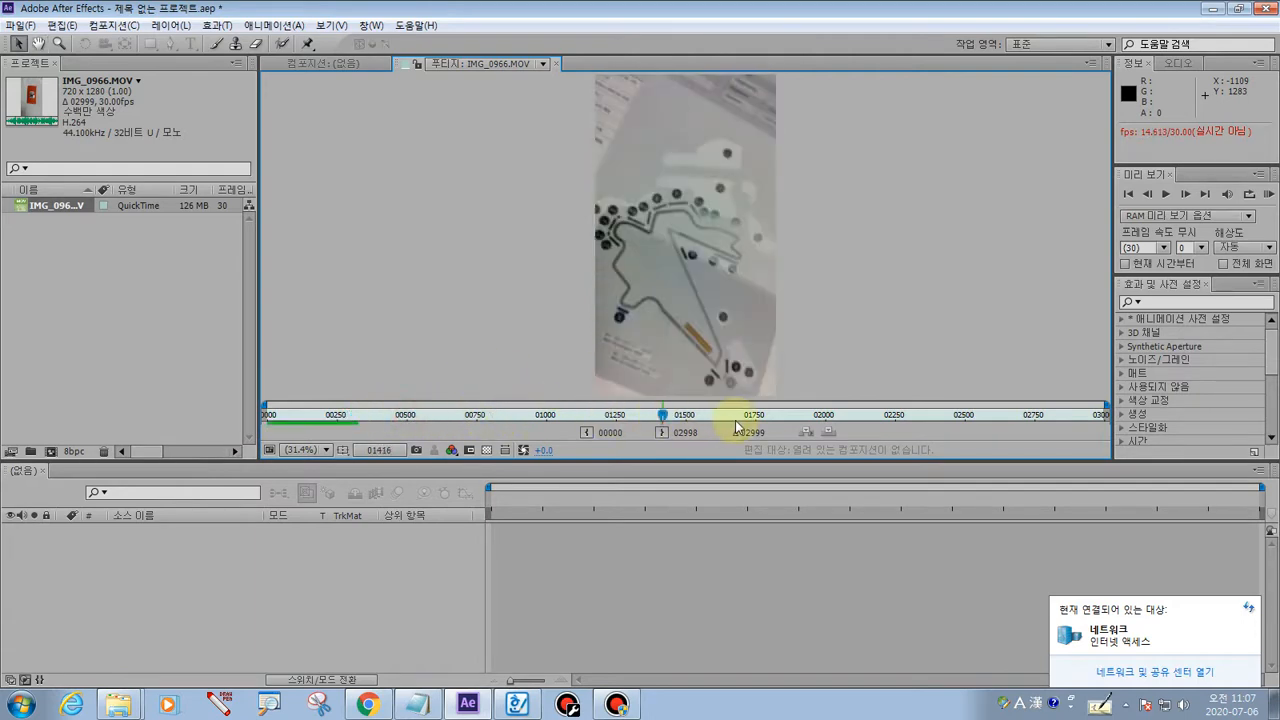
left_click(735, 416)
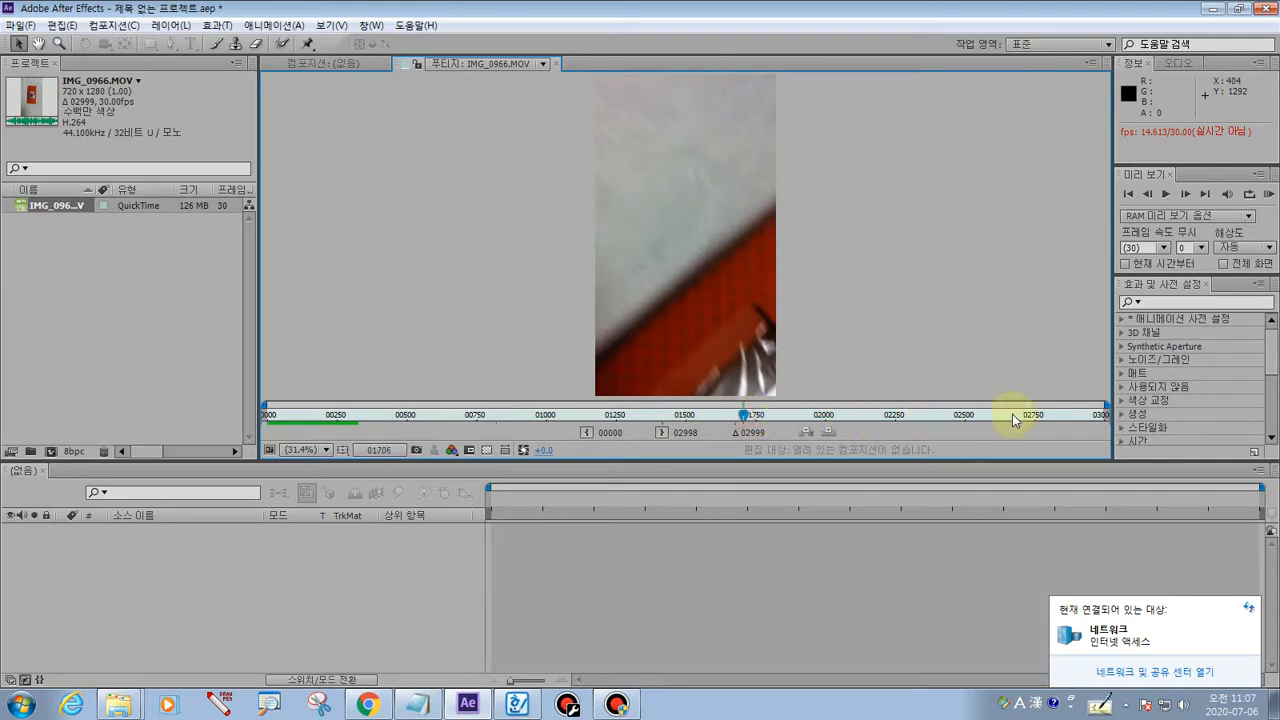
left_click(975, 415)
left_click_drag(971, 414, 109, 411)
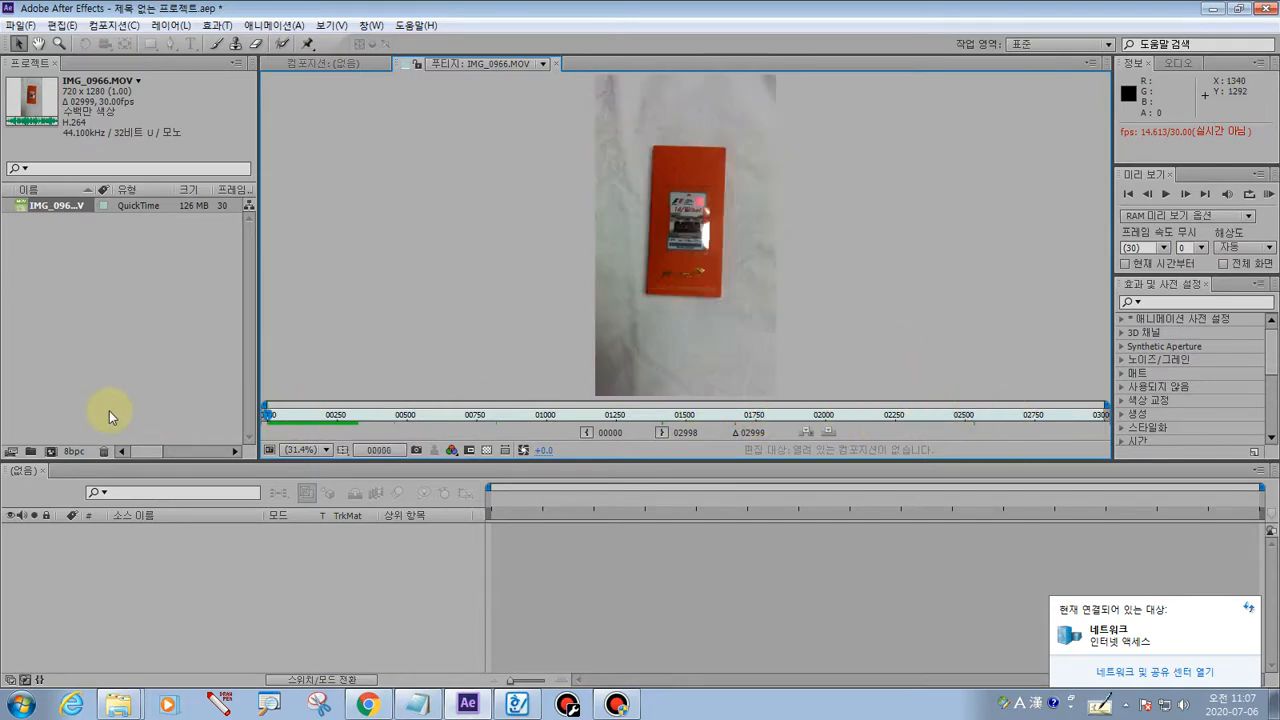
- Circle the IMG_0966.MOV item and the 푸티지 viewer label with the screen pen, connect them with an arrow, and box the 컴포지션 label
left_click(219, 704)
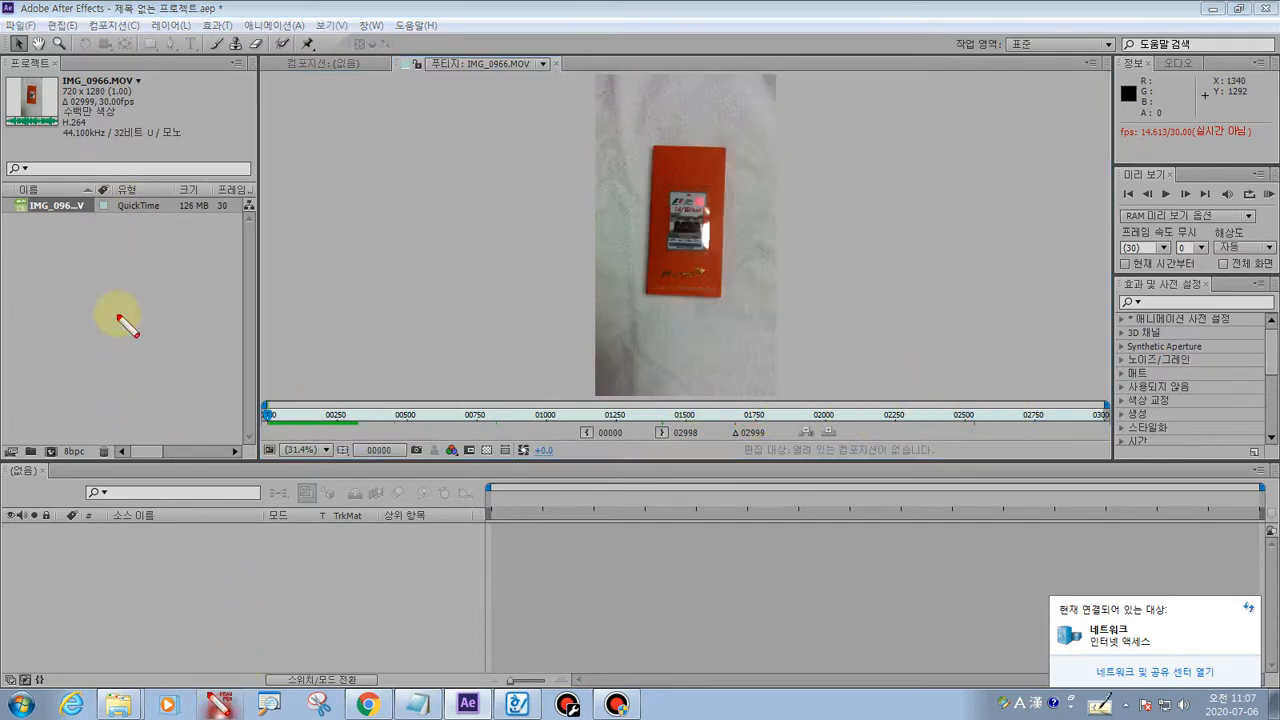
mouse_move(5, 195)
left_mouse_down()
mouse_move(104, 229)
mouse_move(146, 199)
mouse_move(3, 194)
left_mouse_up()
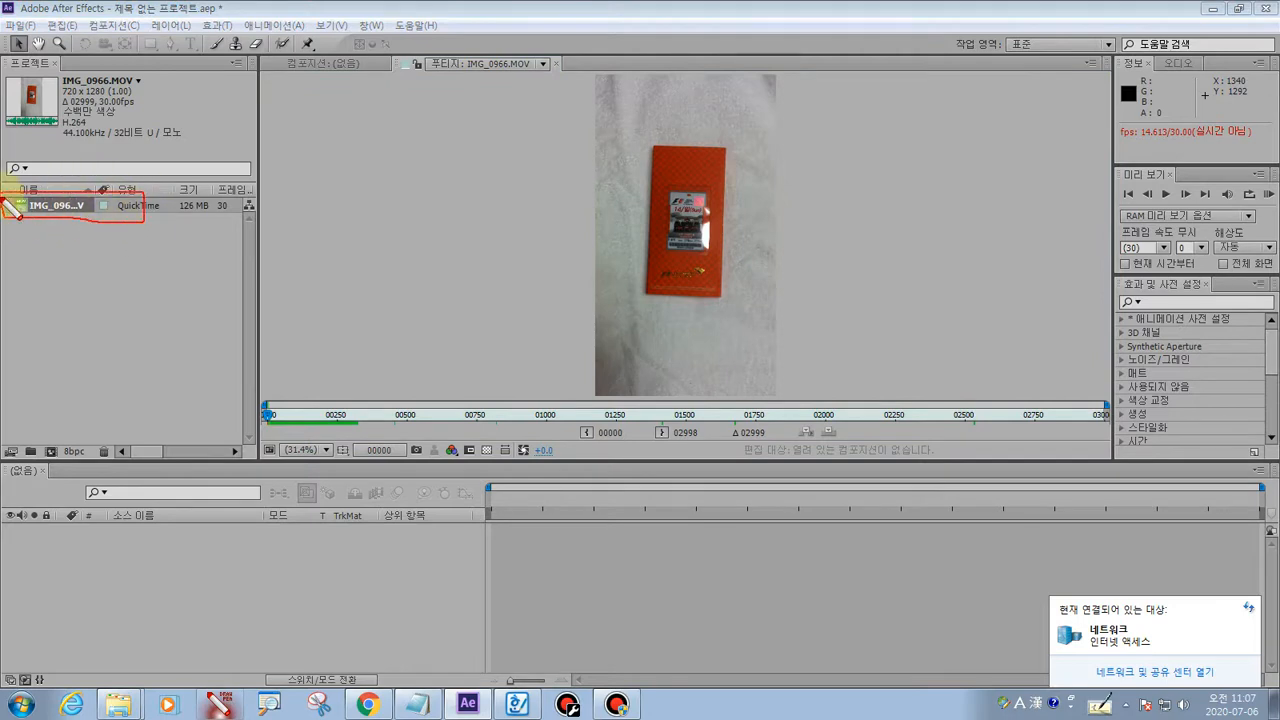
left_click_drag(455, 55, 460, 70)
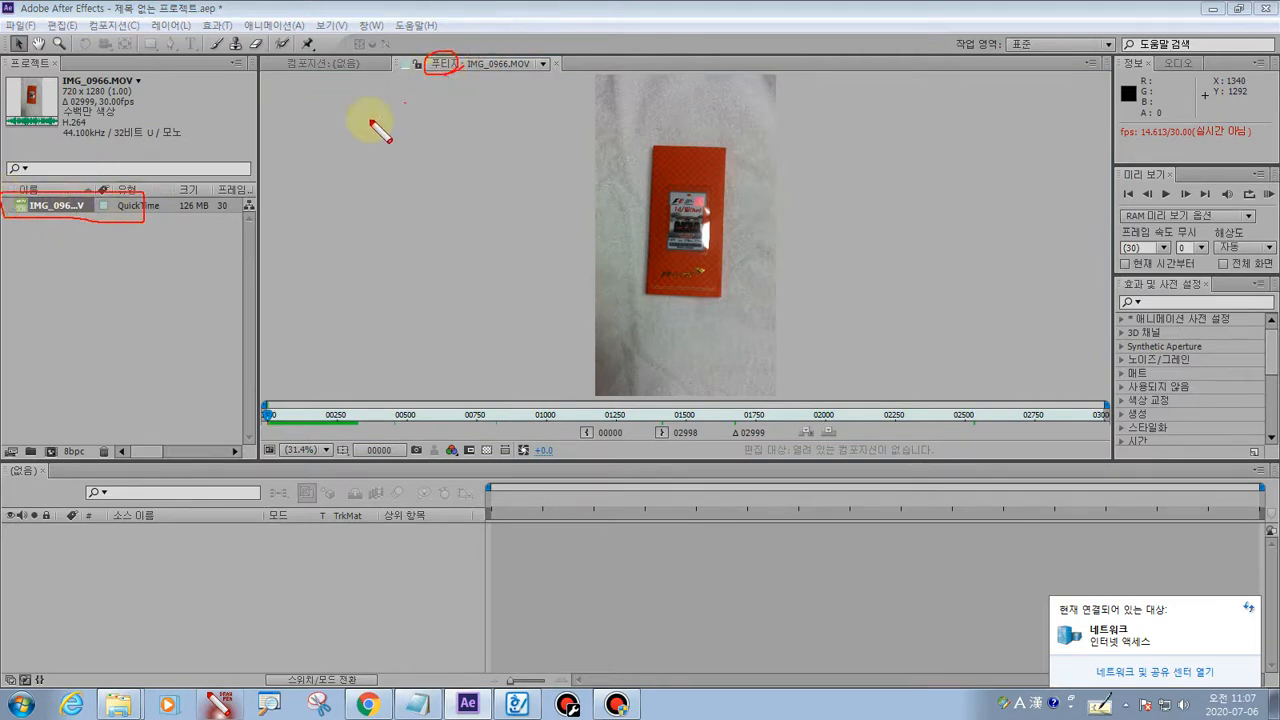
mouse_move(140, 212)
left_mouse_down()
mouse_move(357, 143)
mouse_move(430, 94)
mouse_move(410, 90)
mouse_move(428, 96)
left_mouse_up()
mouse_move(332, 70)
left_mouse_down()
mouse_move(280, 76)
mouse_move(343, 54)
mouse_move(287, 70)
left_mouse_up()
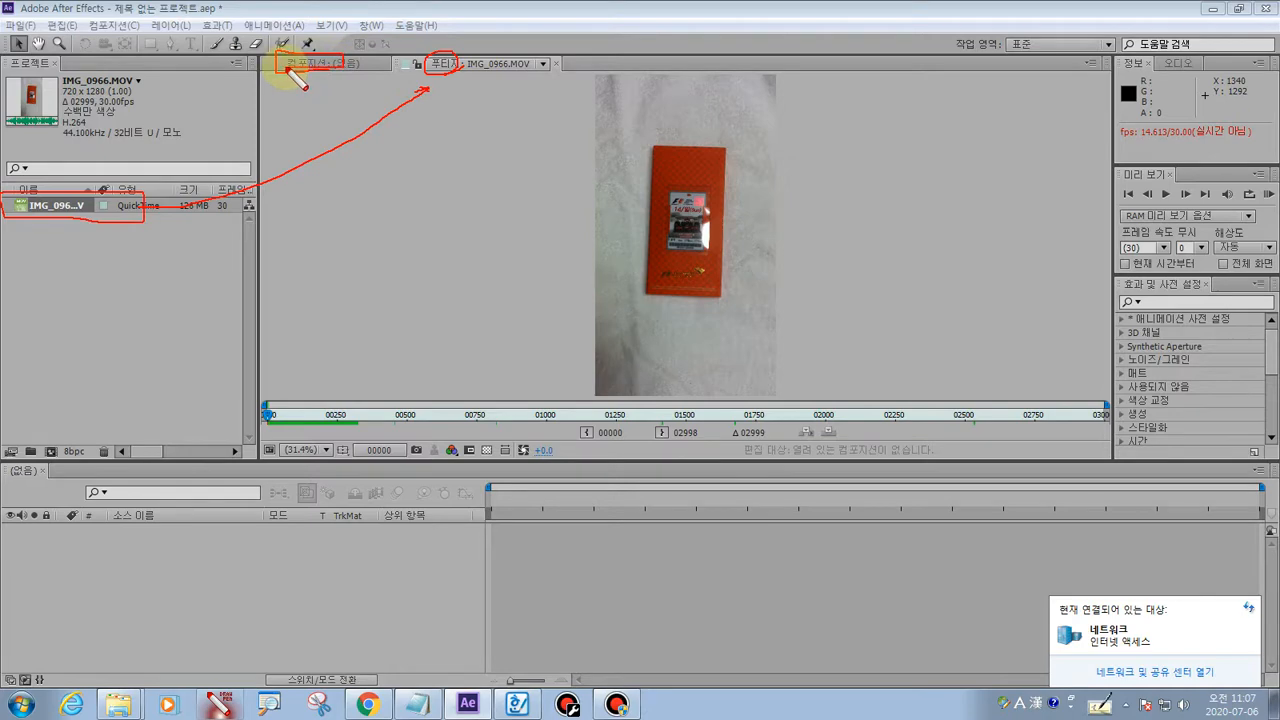
- Clear the pen marks, switch to the empty composition view, and start a new composition named 기본강좌
left_click(313, 66)
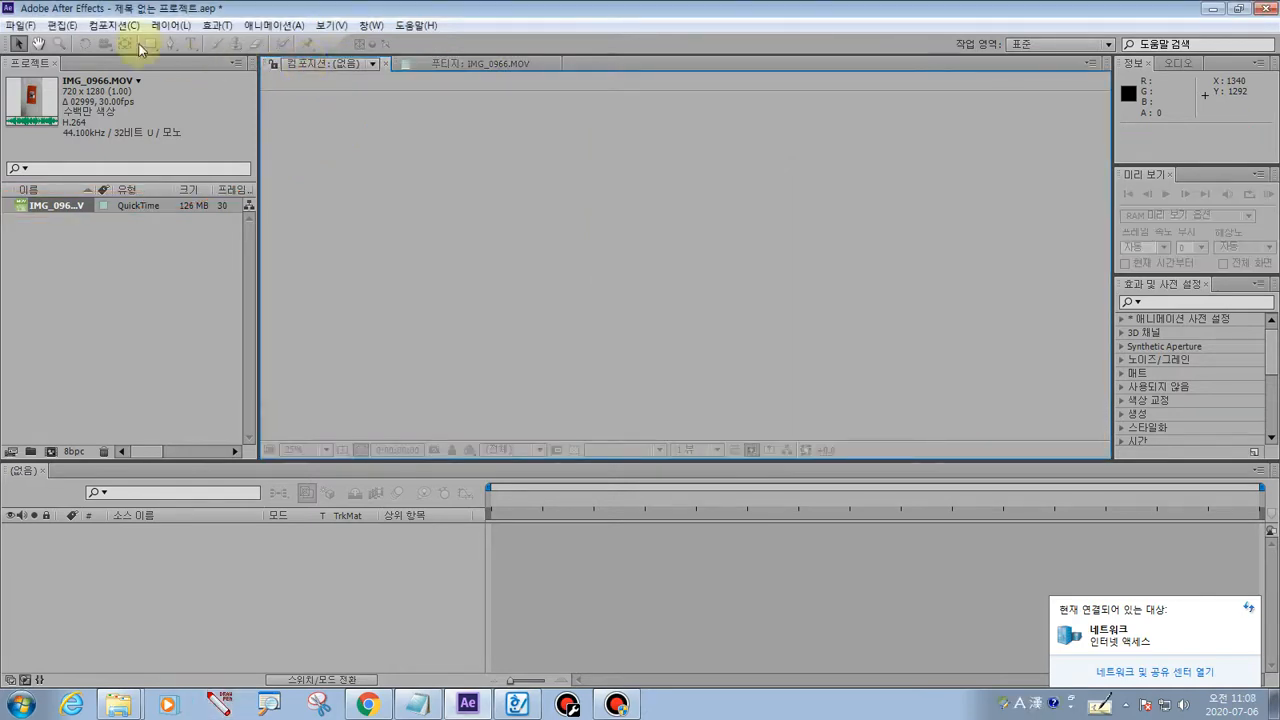
left_click(114, 25)
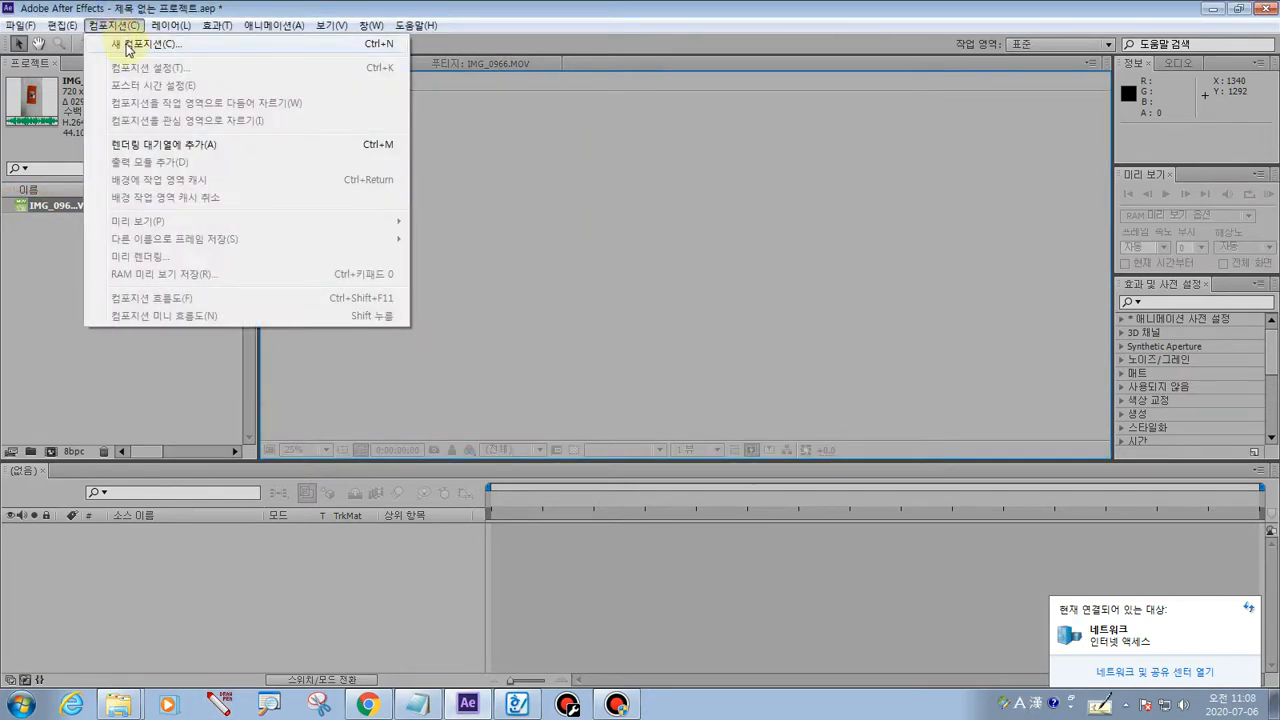
left_click(127, 44)
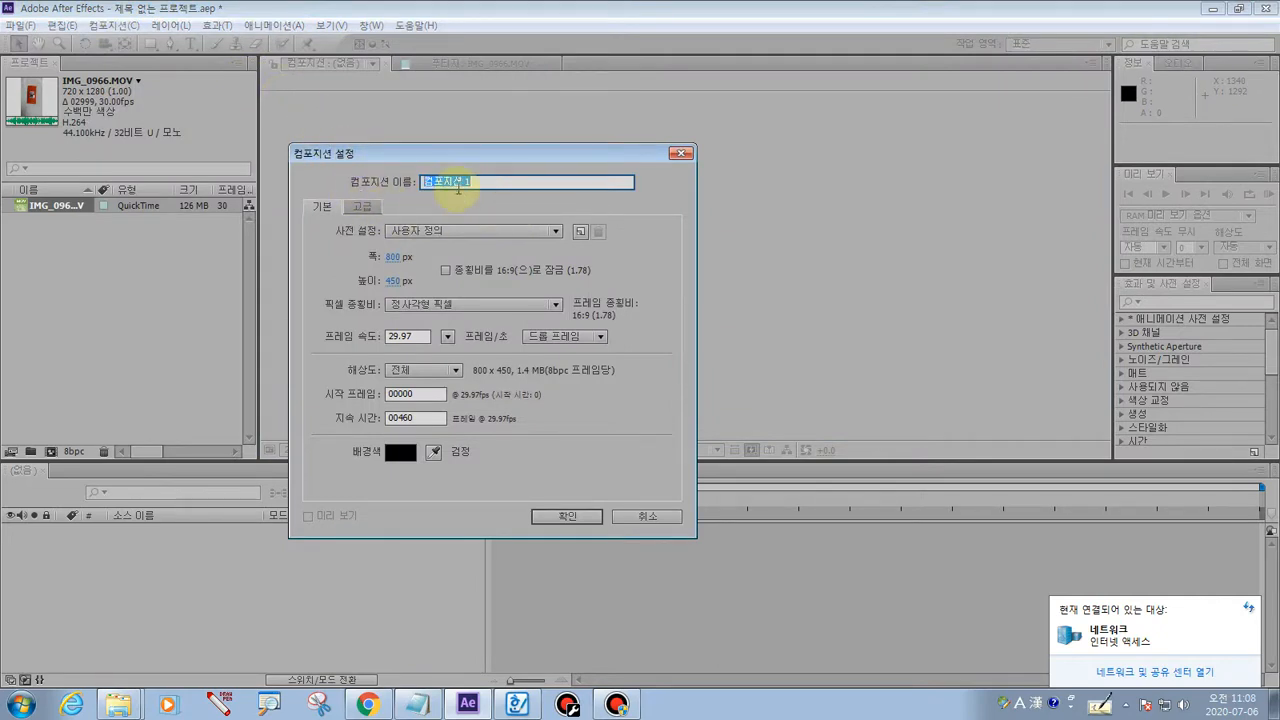
type("ㄹ")
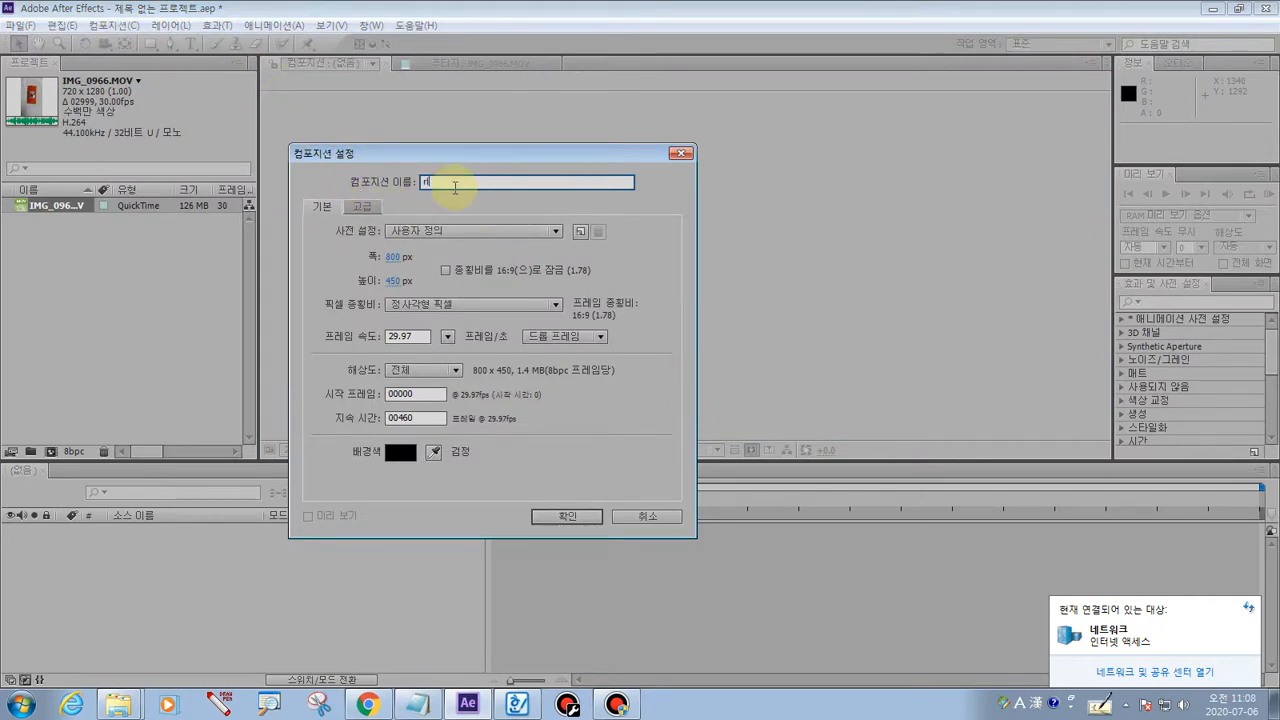
type("본강좌")
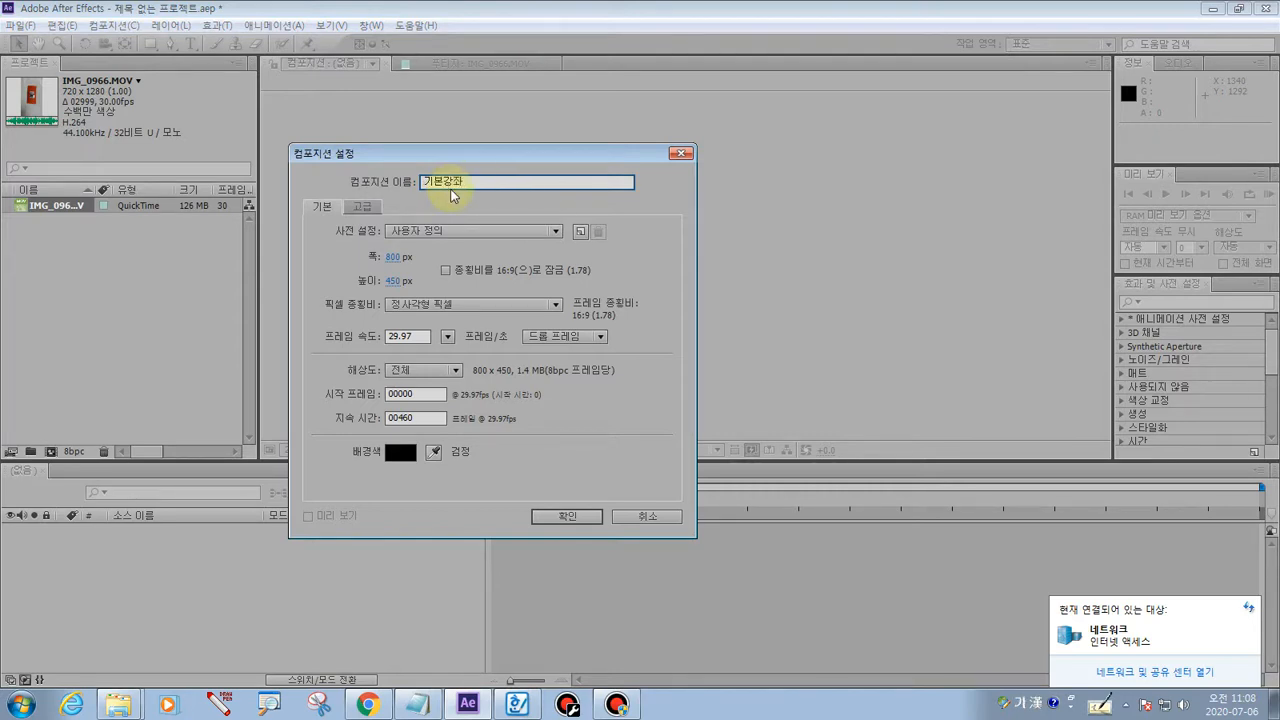
left_click(473, 181)
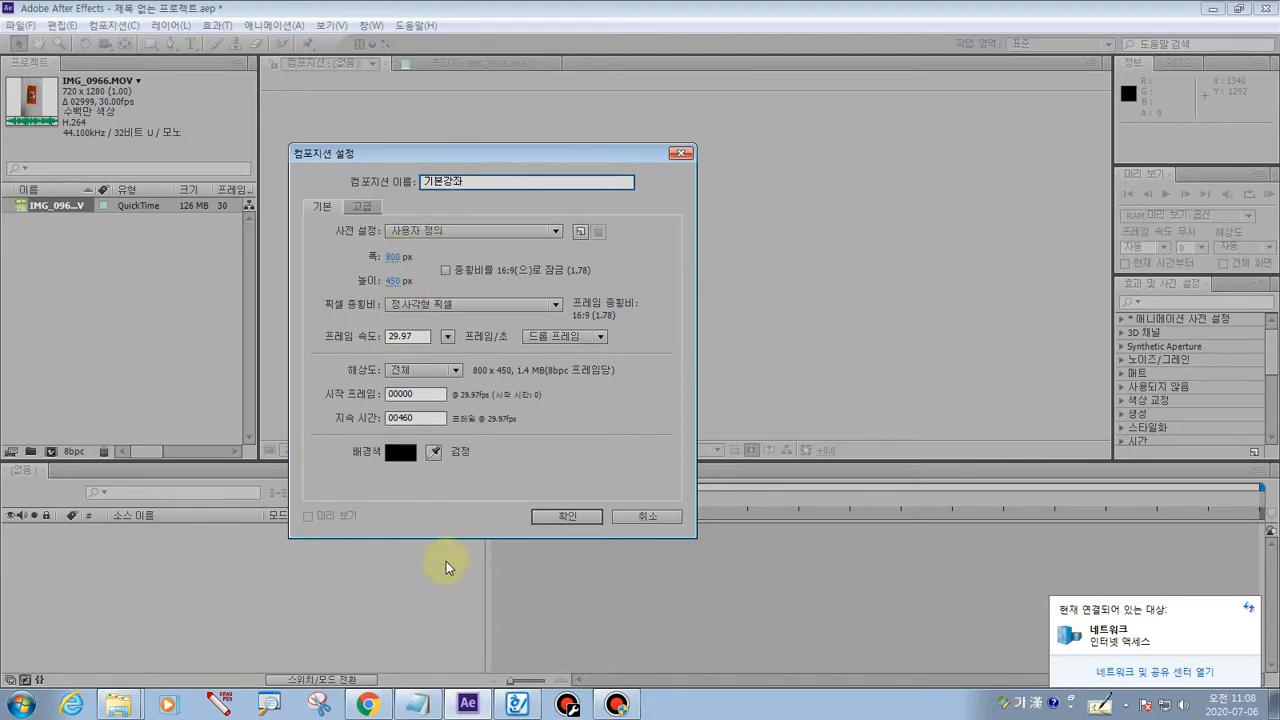
- Switch to the 1일차 instructions in Hangul, check the composition size and frame rate in item 1, and return to After Effects
left_click(518, 706)
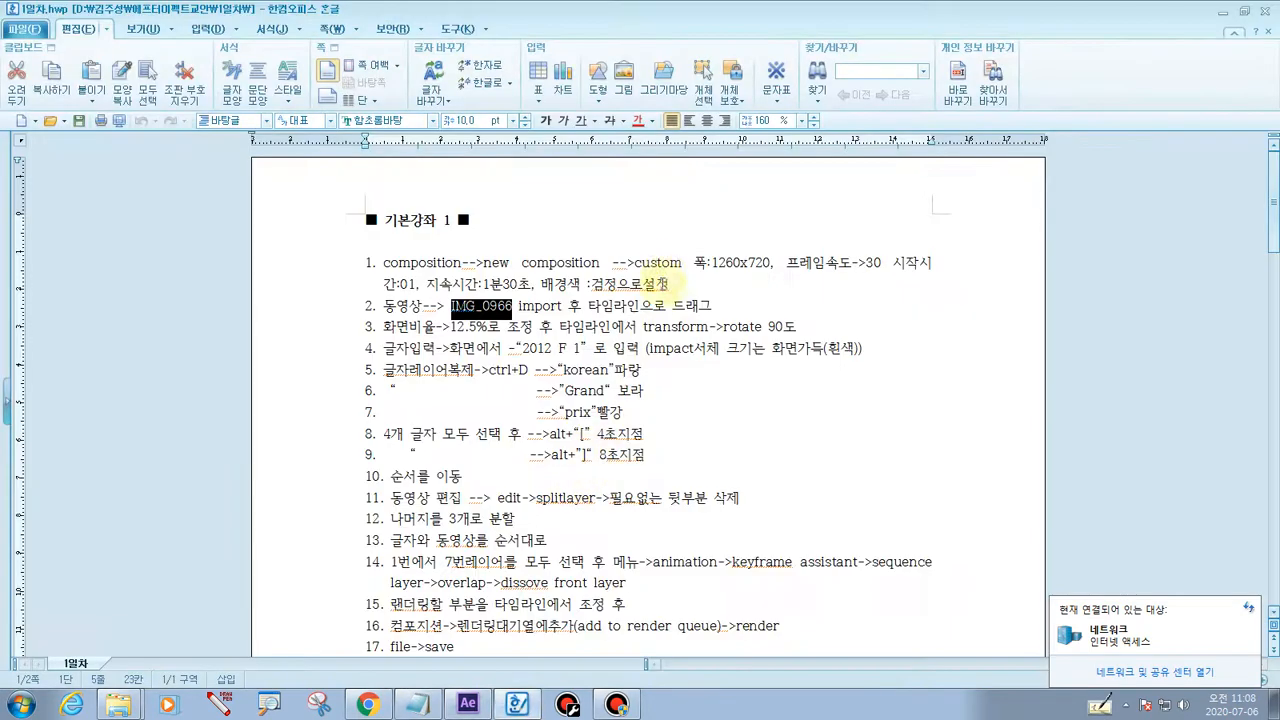
mouse_move(716, 263)
left_mouse_down()
mouse_move(766, 266)
mouse_move(713, 264)
left_mouse_up()
left_click(777, 266)
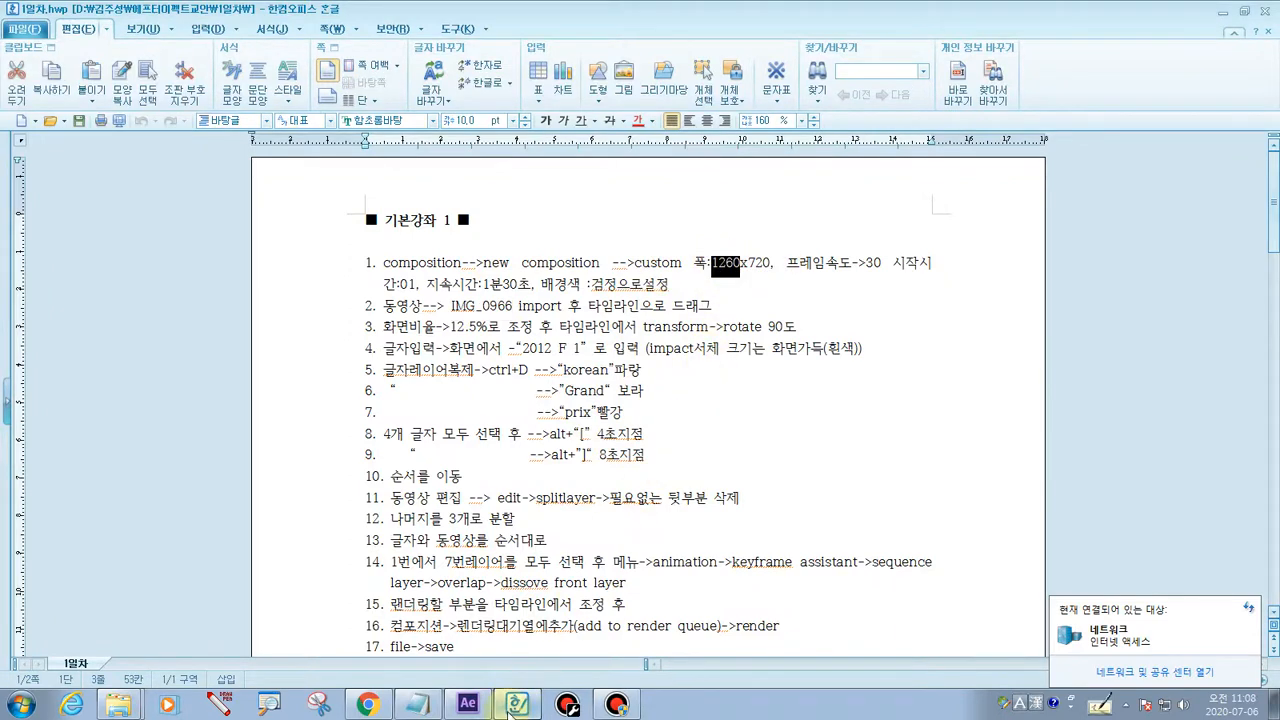
left_click(510, 706)
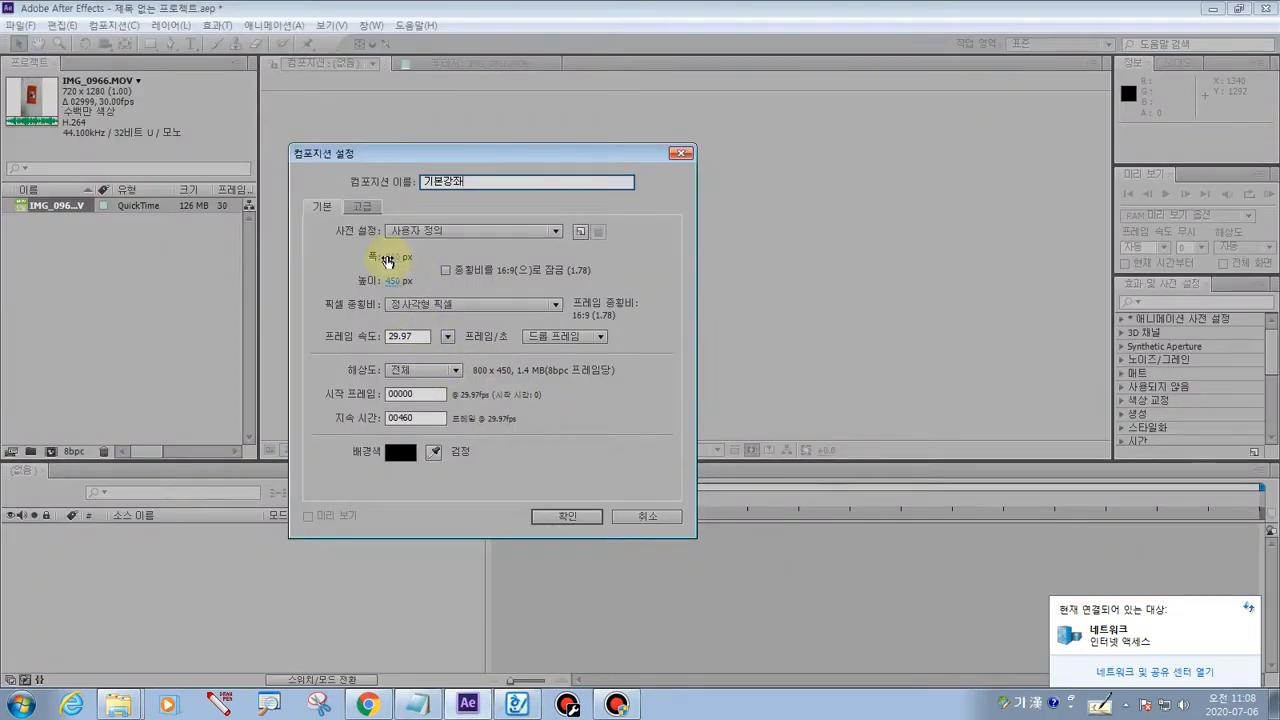
- Set the new composition's width to 1260 px and its height to 720 px
left_click(388, 261)
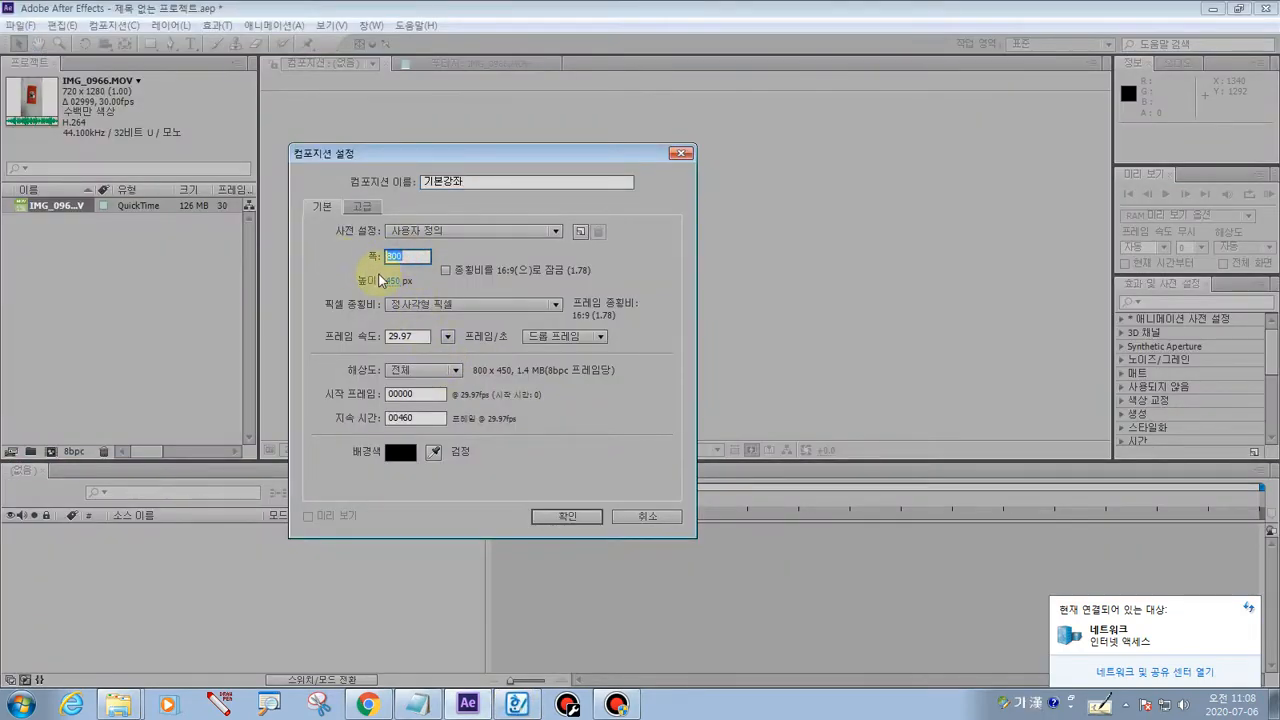
type("1. 1260")
left_click_drag(396, 258, 378, 260)
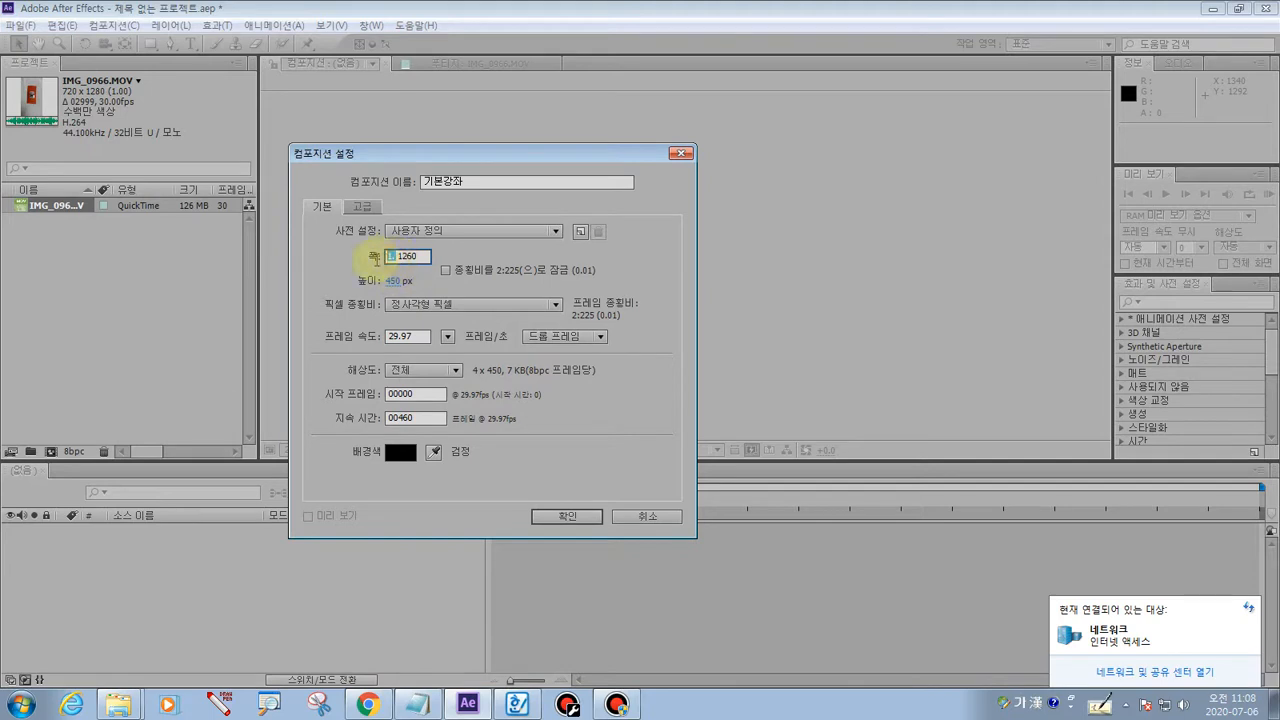
key("BackSpace")
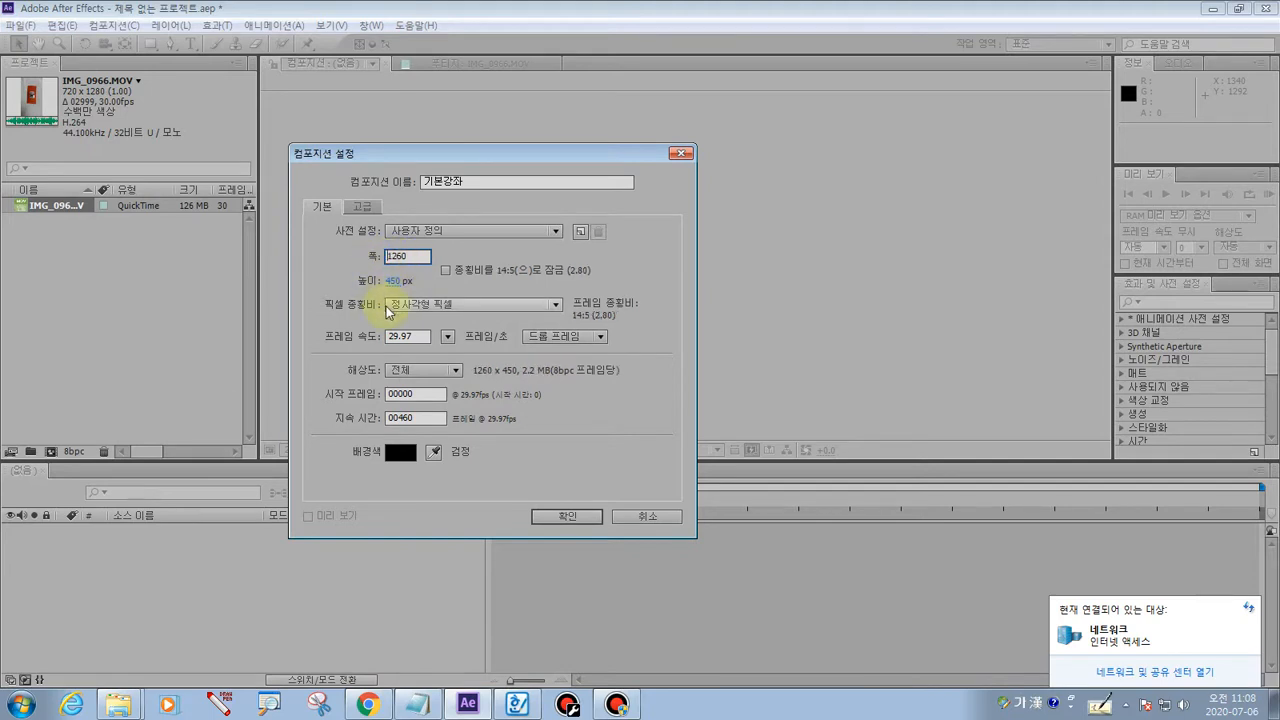
key("Tab")
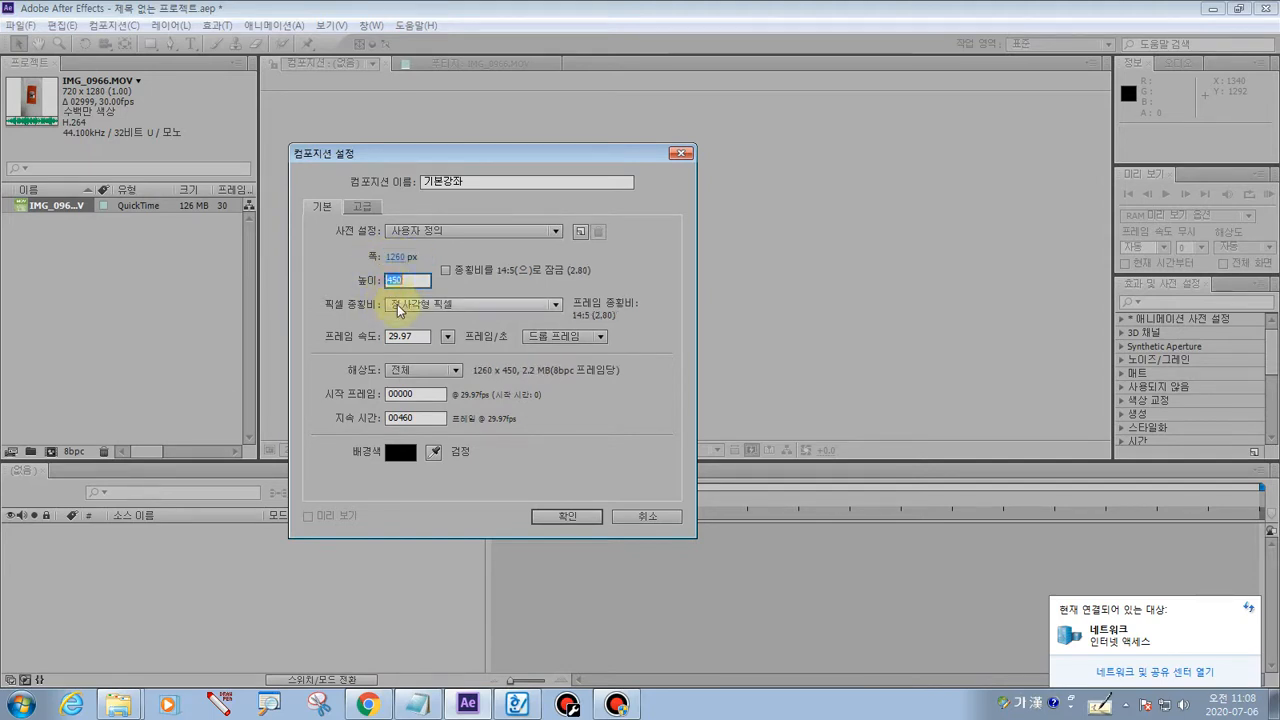
type("720")
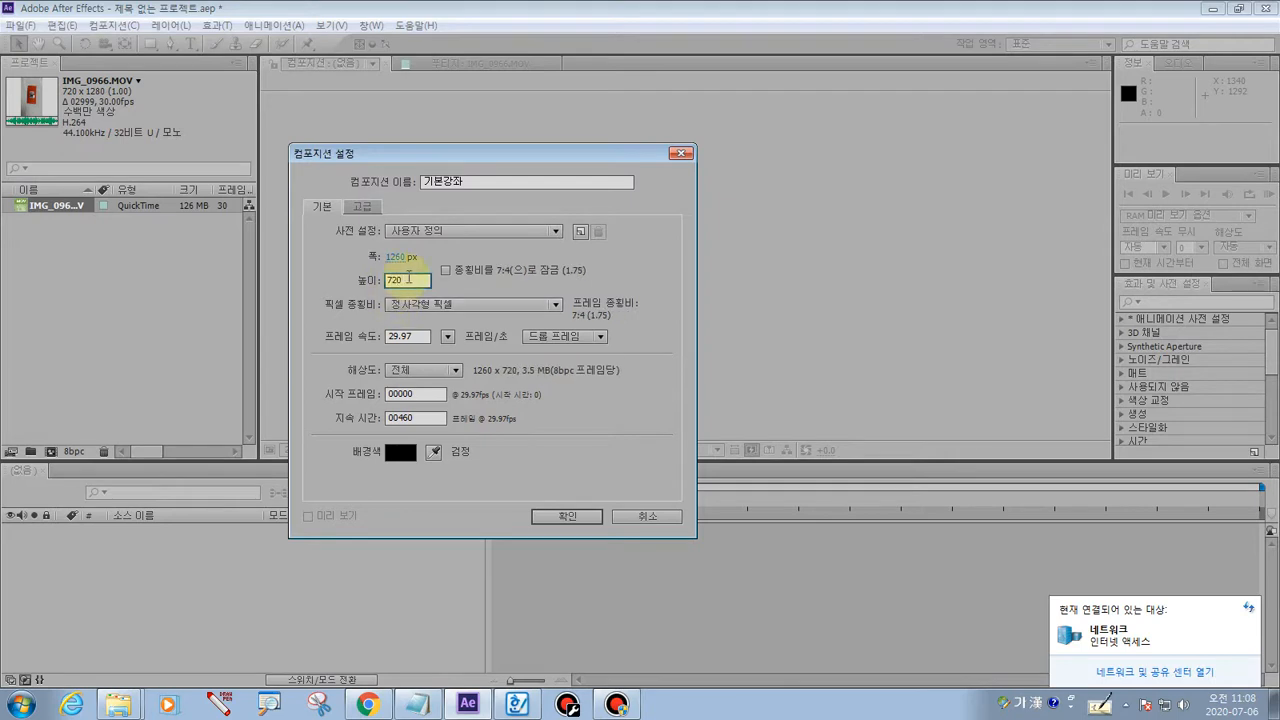
- Set the frame rate to 30 fps and create the 기본강좌 composition
left_click(406, 338)
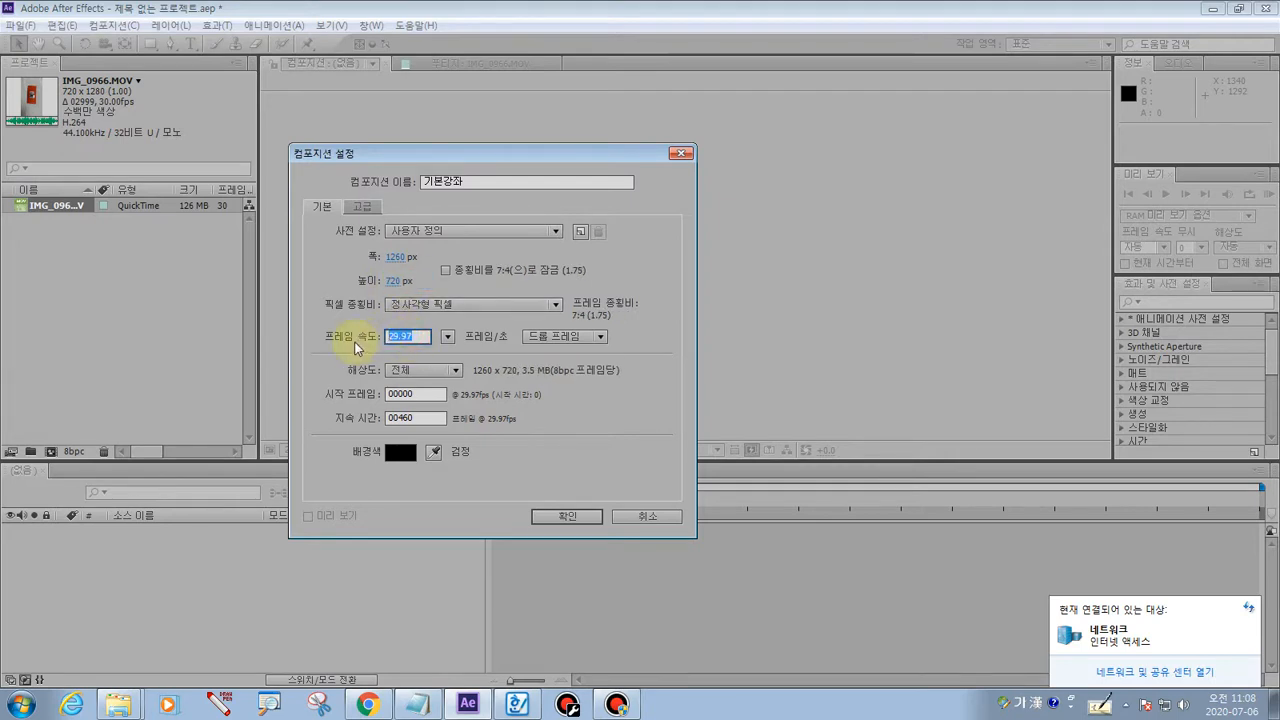
type("30")
left_click(418, 322)
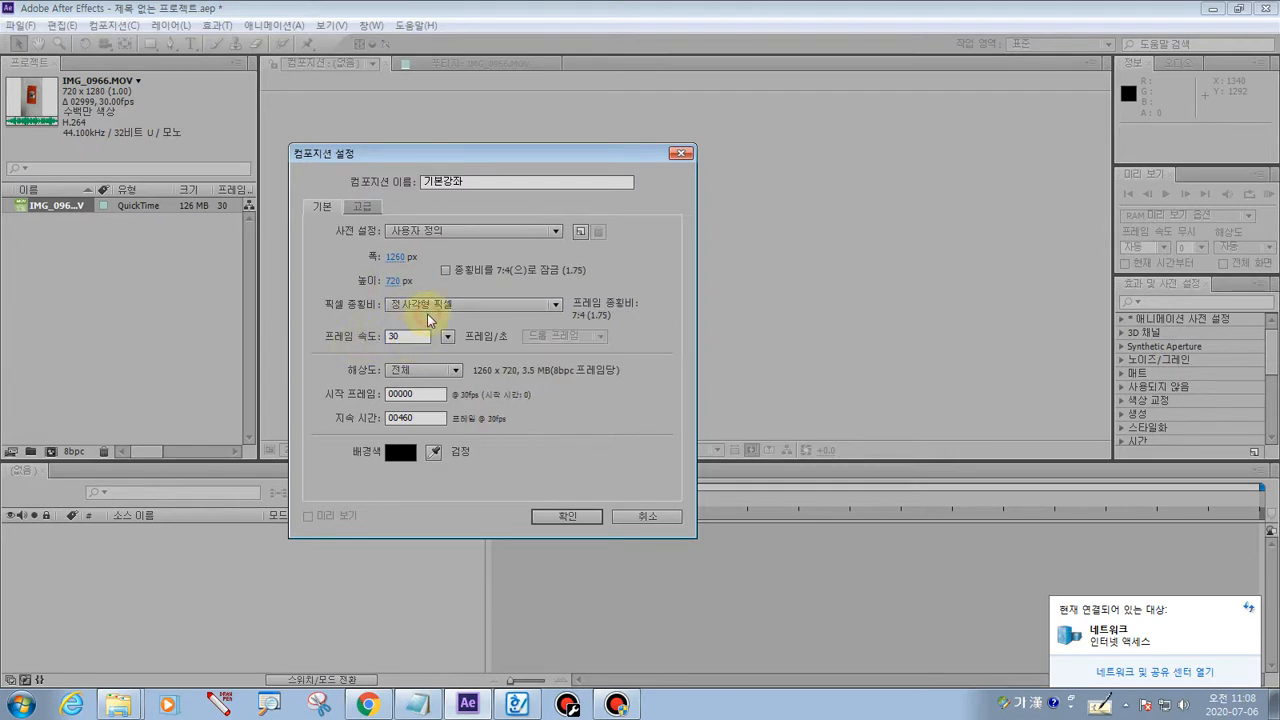
left_click_drag(440, 418, 345, 420)
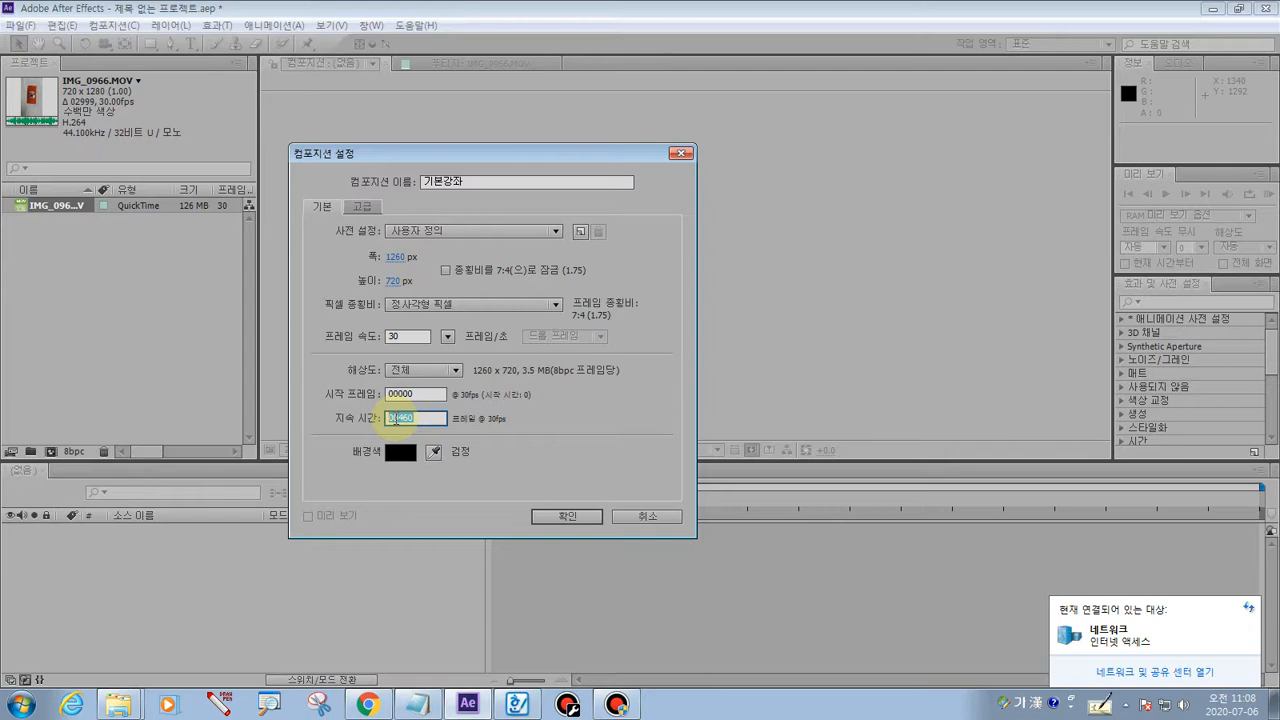
left_click(564, 515)
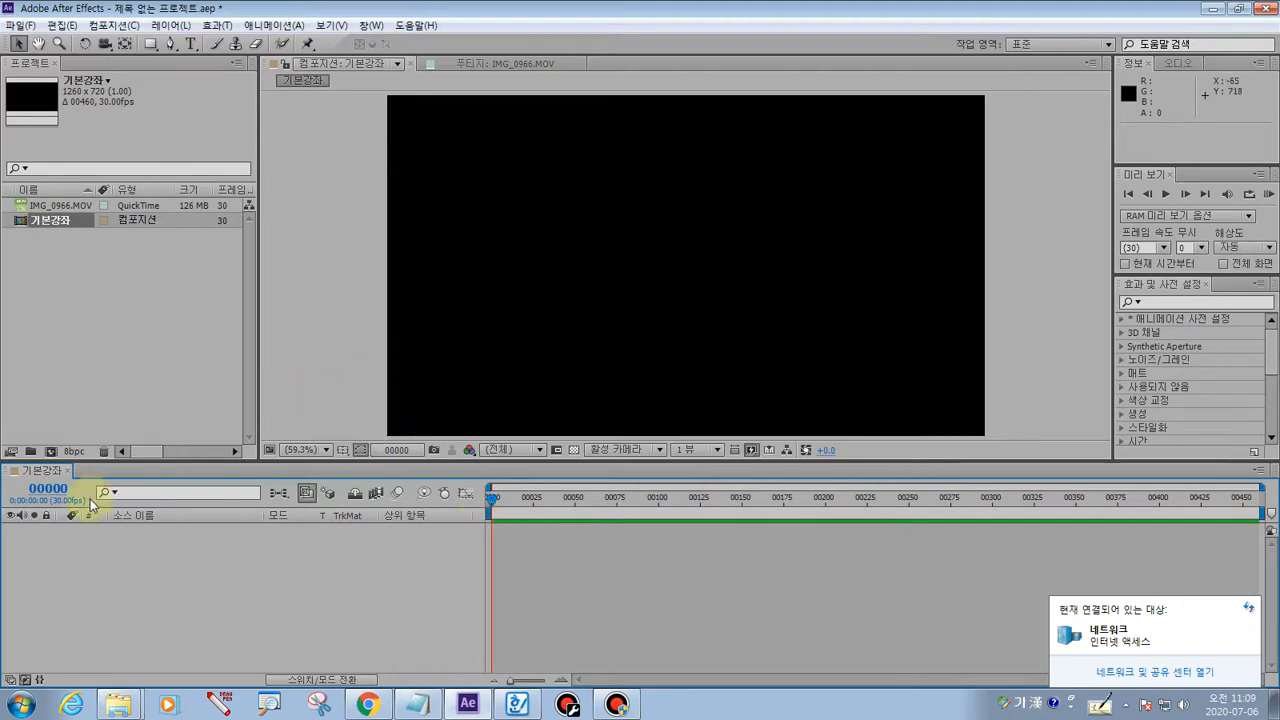
- Change the timeline's time display from frames to timecode and set the 기본강좌 composition's duration to 0:00:45:00
left_click(52, 496, "ctrl")
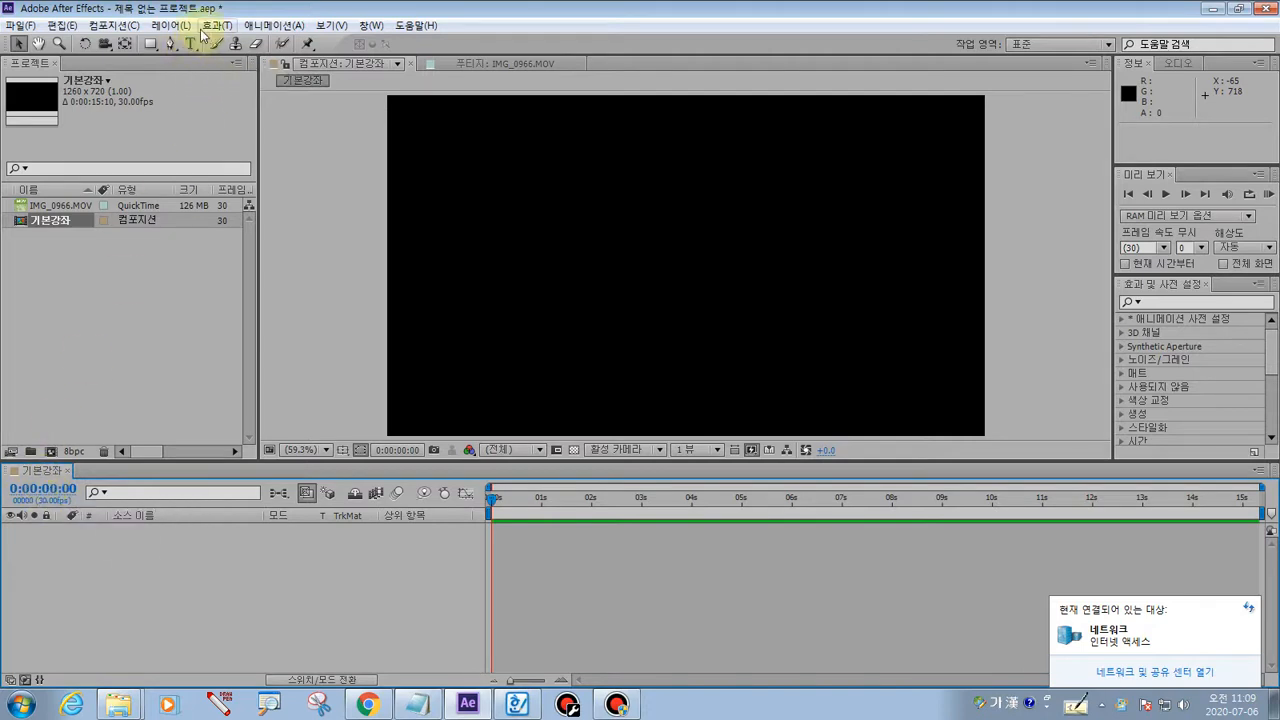
left_click(118, 26)
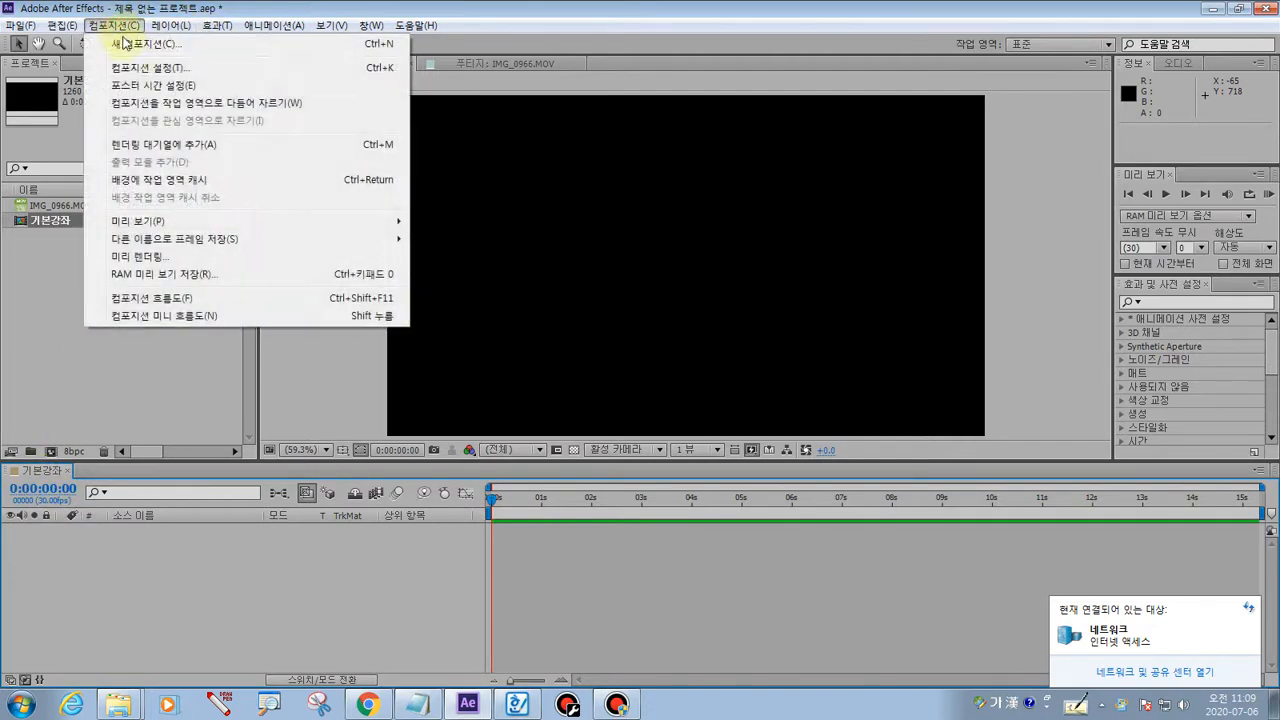
left_click(133, 69)
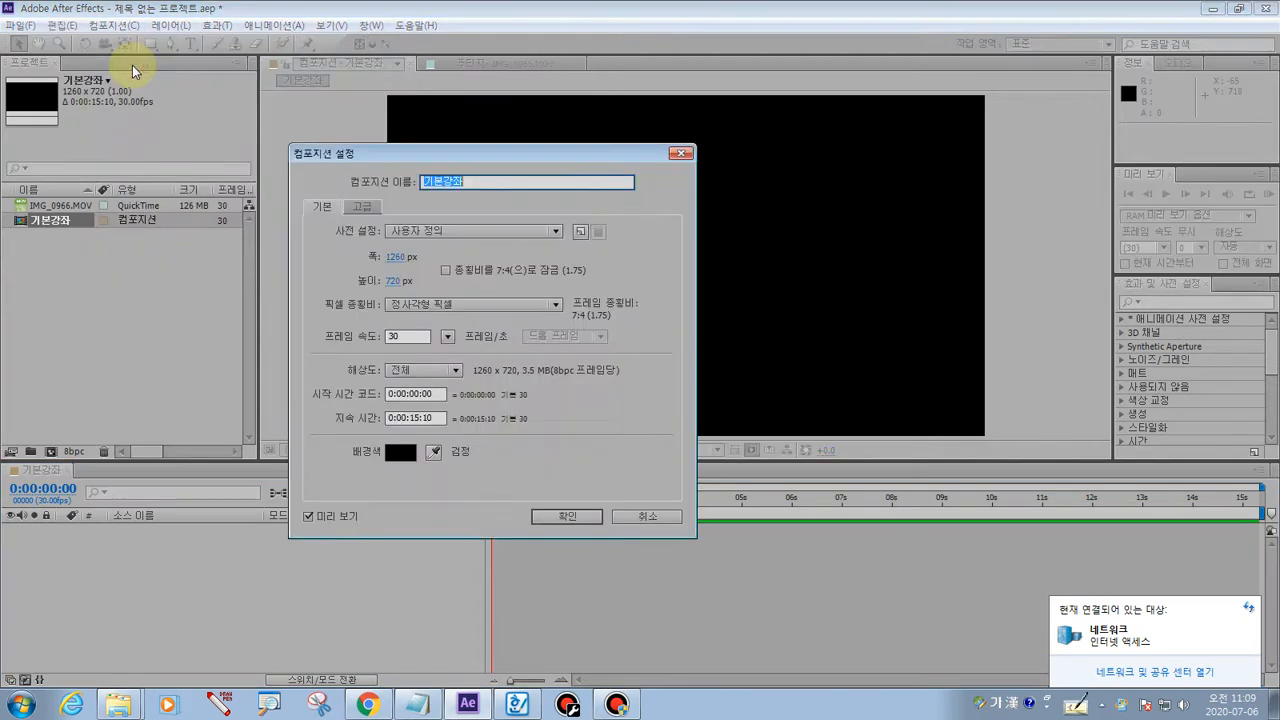
left_click(411, 418)
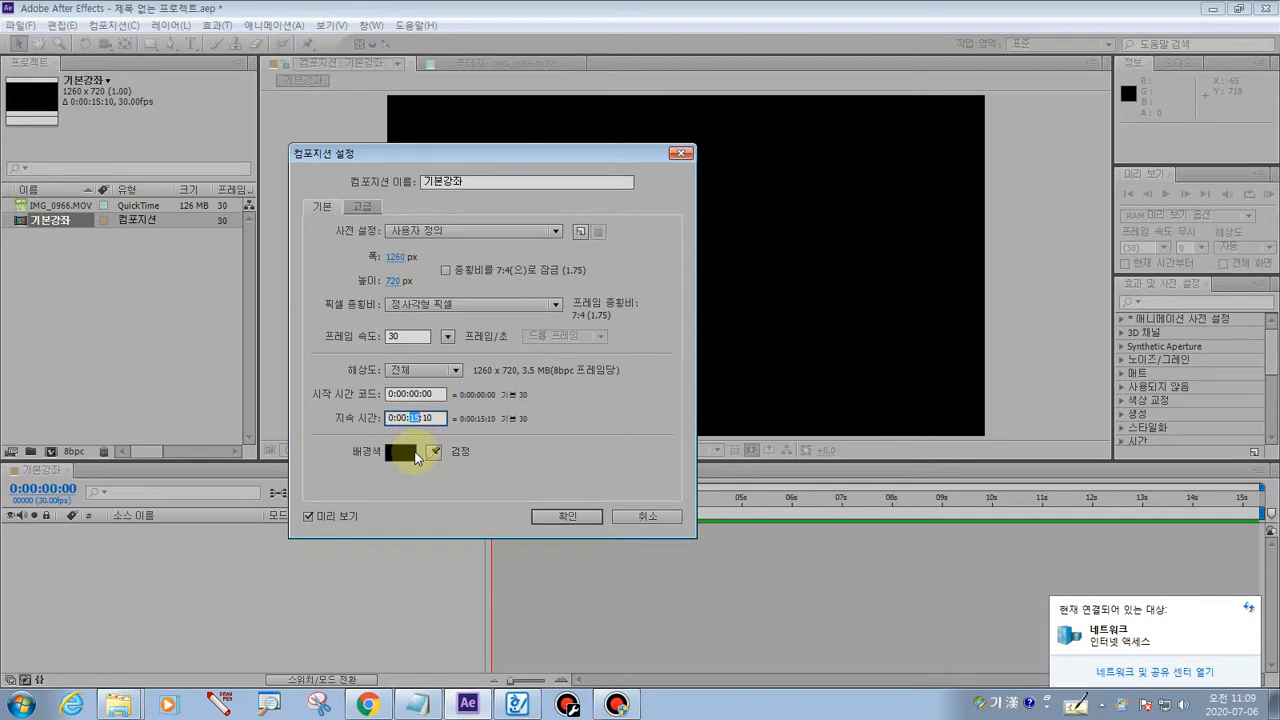
type("4")
left_click_drag(438, 418, 427, 420)
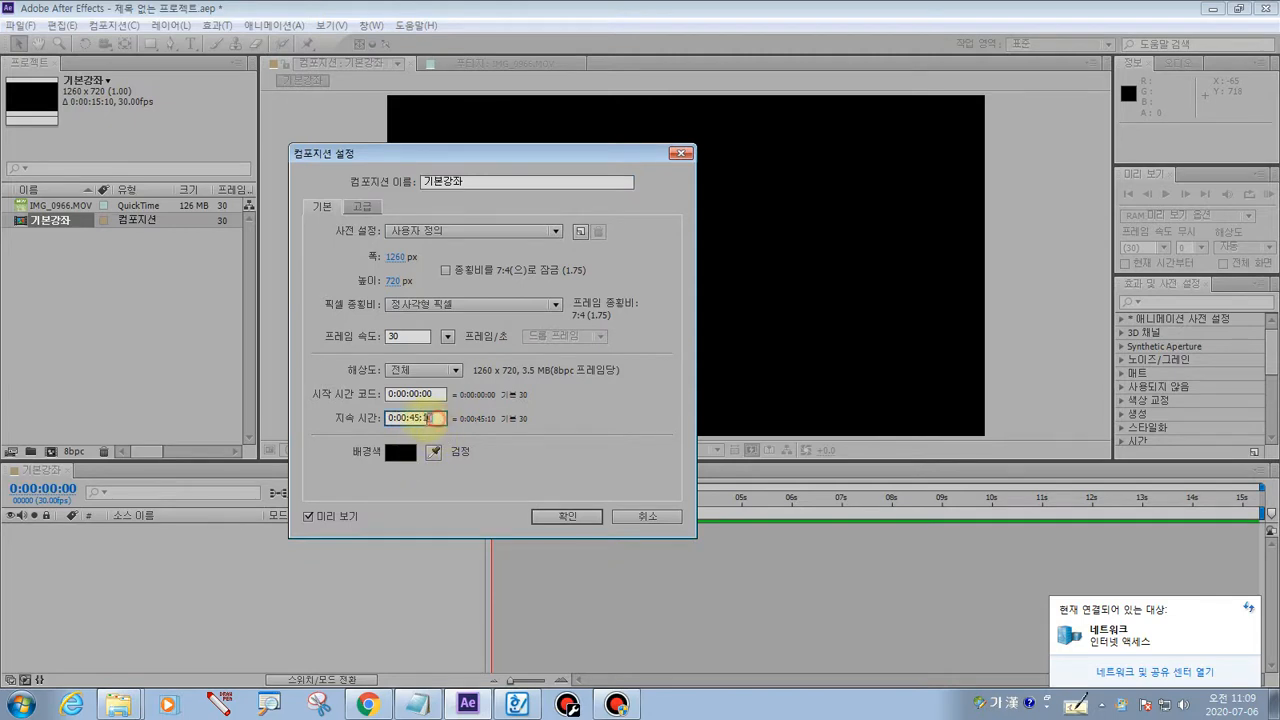
type("0")
left_click(436, 416)
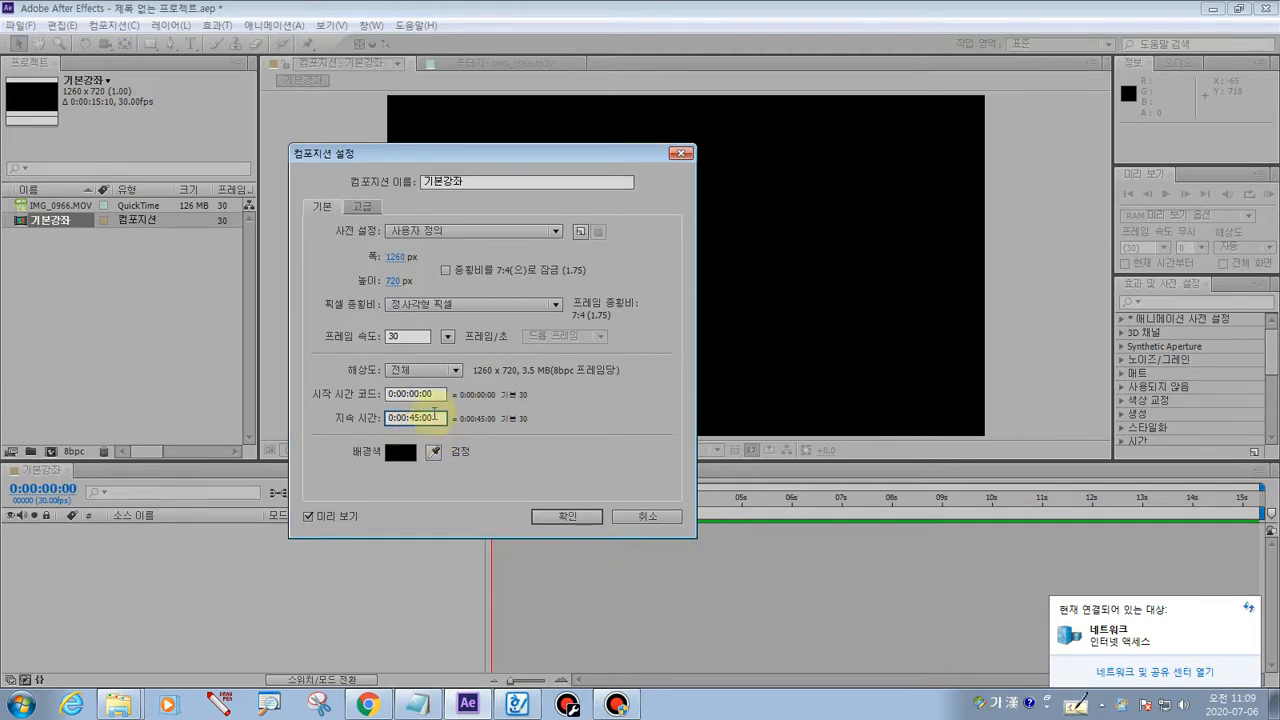
- Mark the duration value and 확인 with the screen pen, clear the marks, and confirm the composition settings
left_click(218, 705)
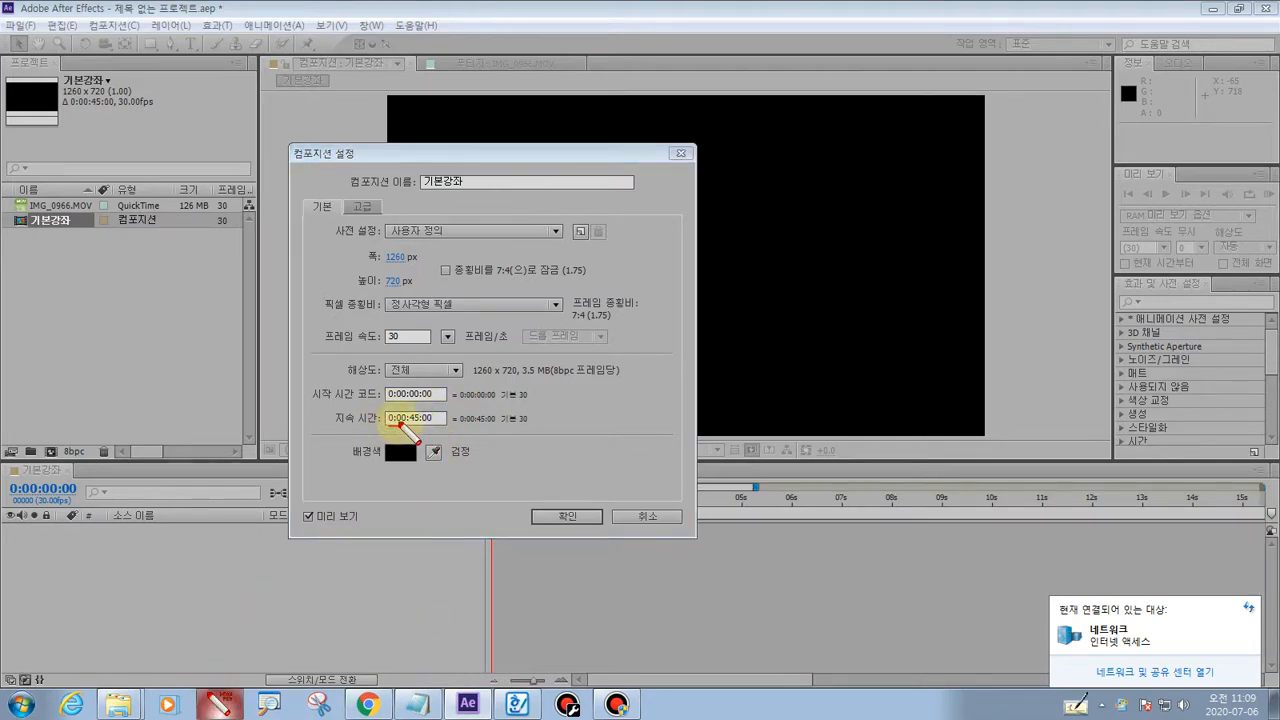
mouse_move(402, 426)
left_mouse_down()
mouse_move(424, 430)
mouse_move(428, 414)
mouse_move(408, 410)
mouse_move(415, 428)
mouse_move(410, 409)
mouse_move(420, 424)
left_mouse_up()
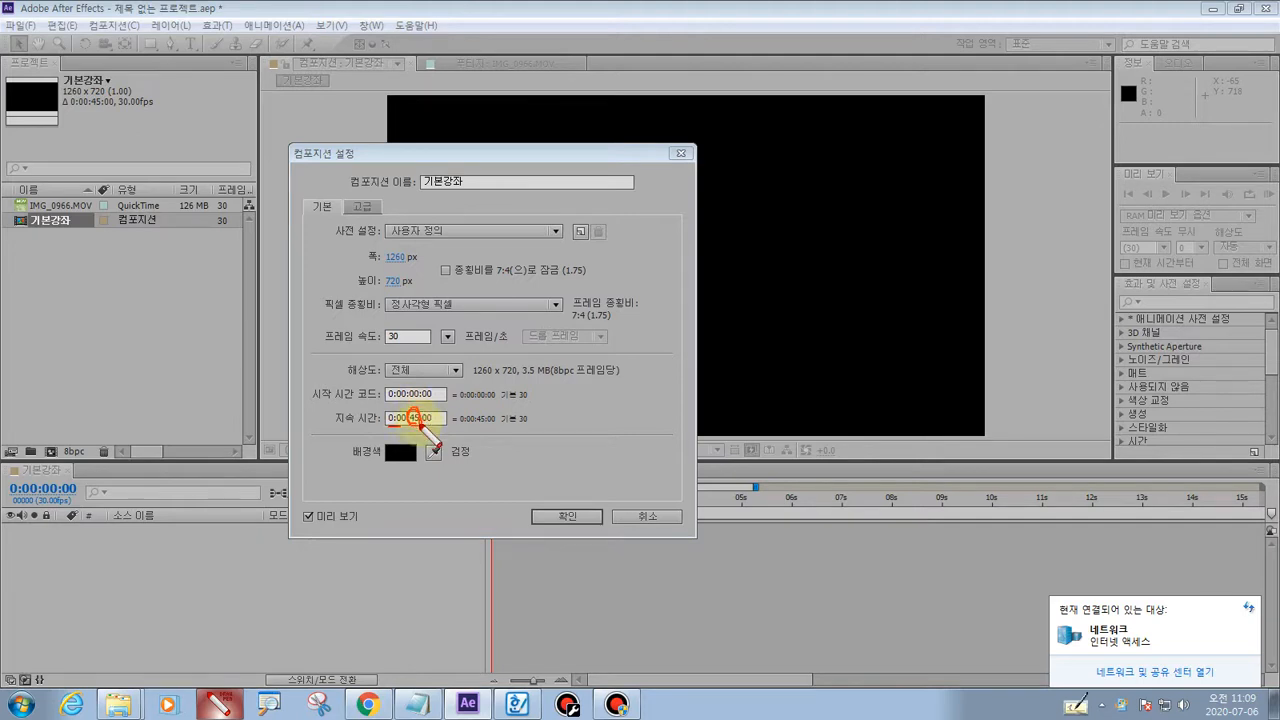
left_click_drag(571, 522, 571, 537)
key("Escape")
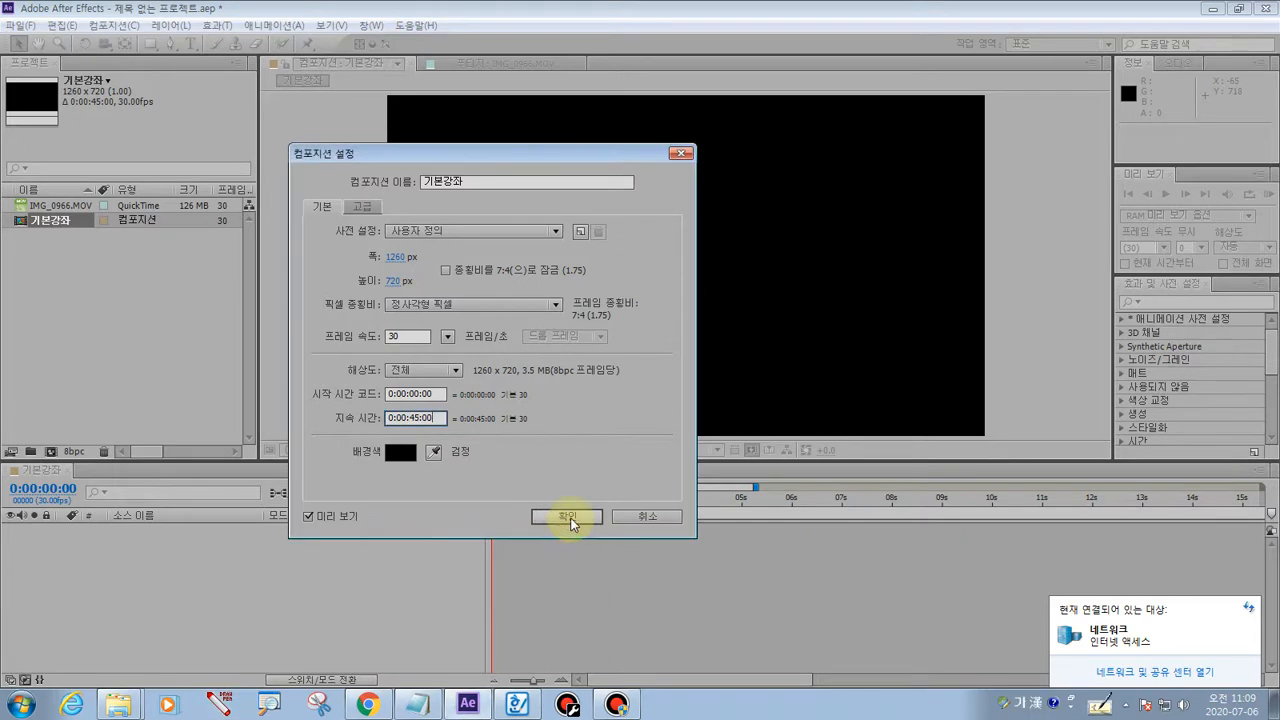
left_click(567, 516)
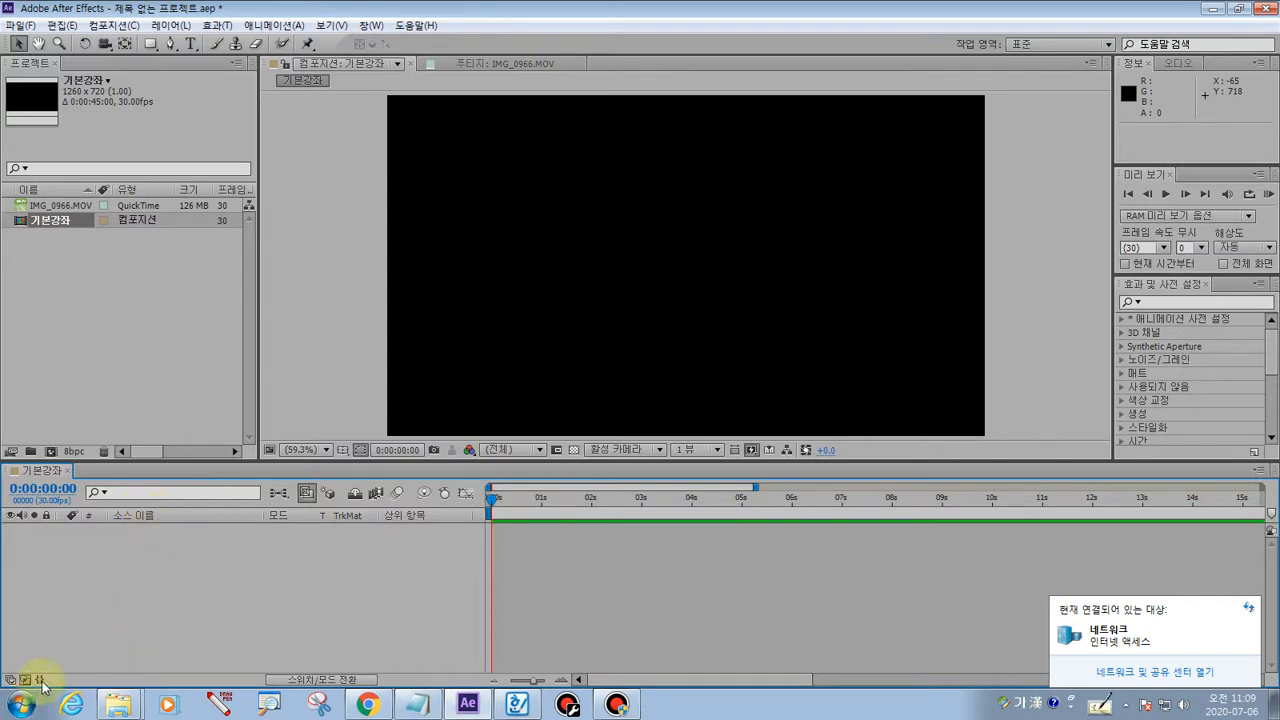
- Circle the timeline's timing-columns toggle with the screen pen, clear the mark, and show the 시작, 종료, 지속 시간 and 스트레치 columns
left_click(218, 702)
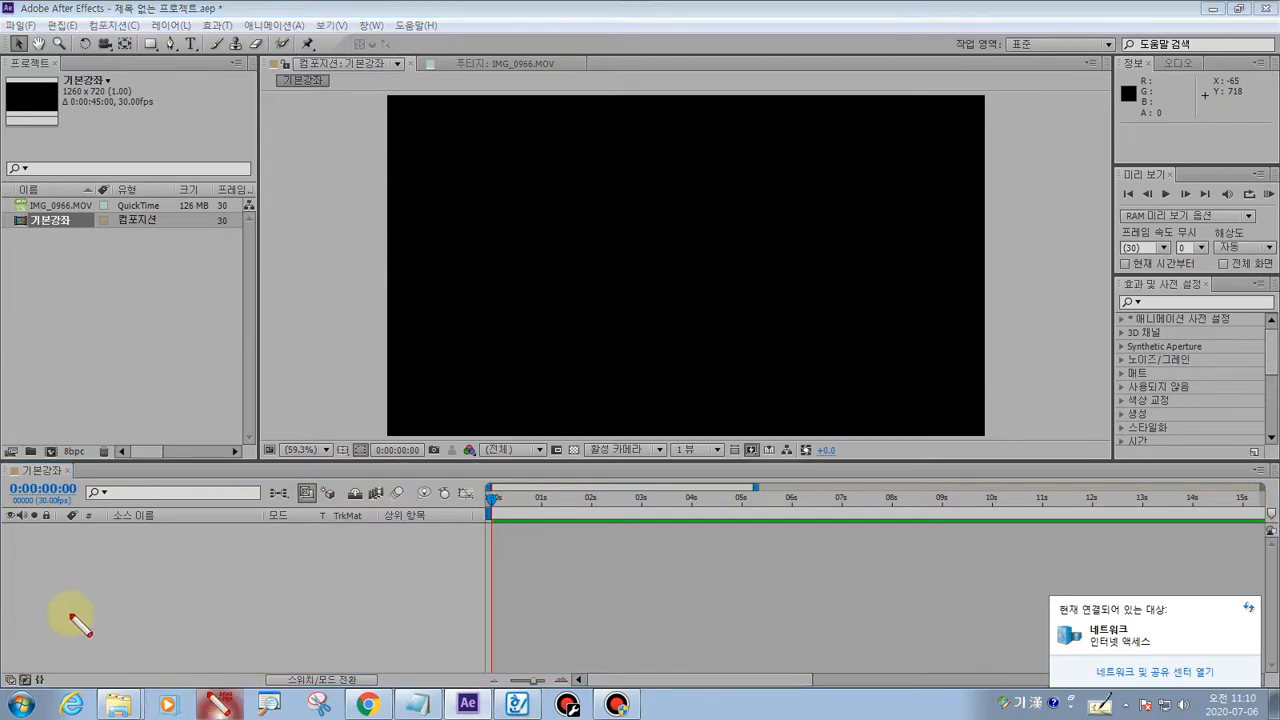
mouse_move(51, 684)
left_mouse_down()
mouse_move(30, 681)
mouse_move(49, 675)
mouse_move(46, 687)
left_mouse_up()
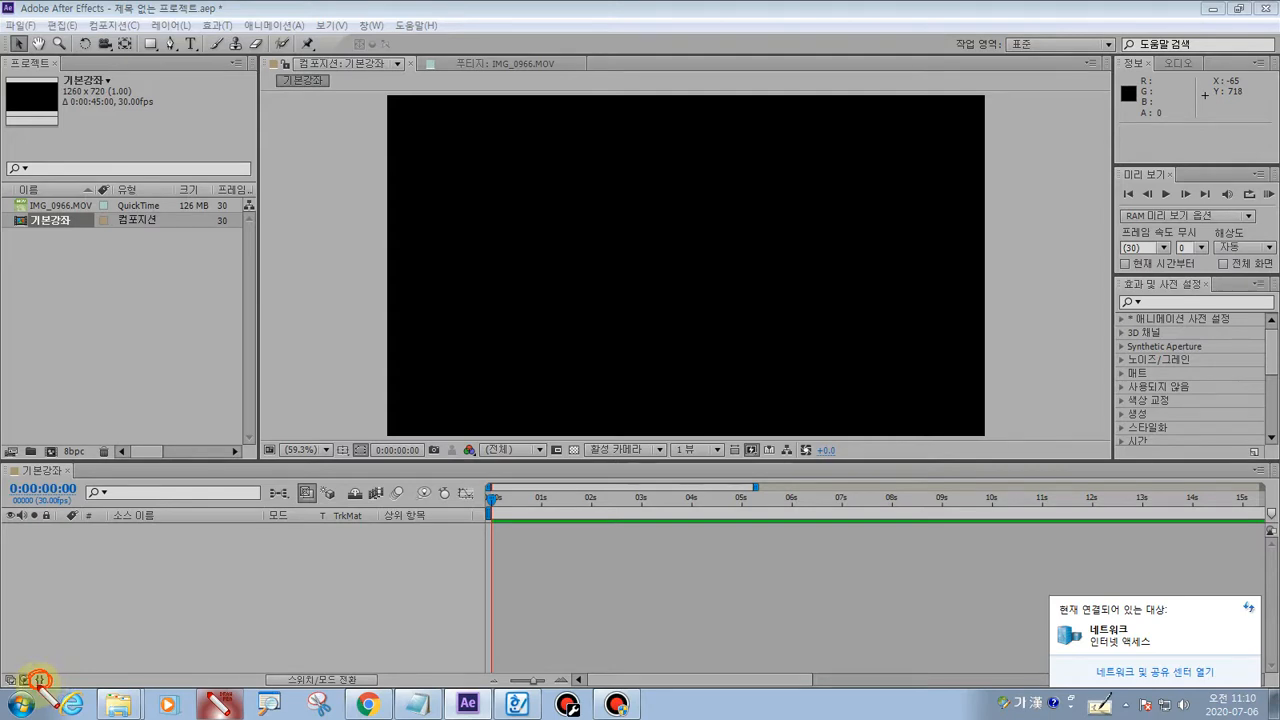
key("Escape")
left_click(41, 682)
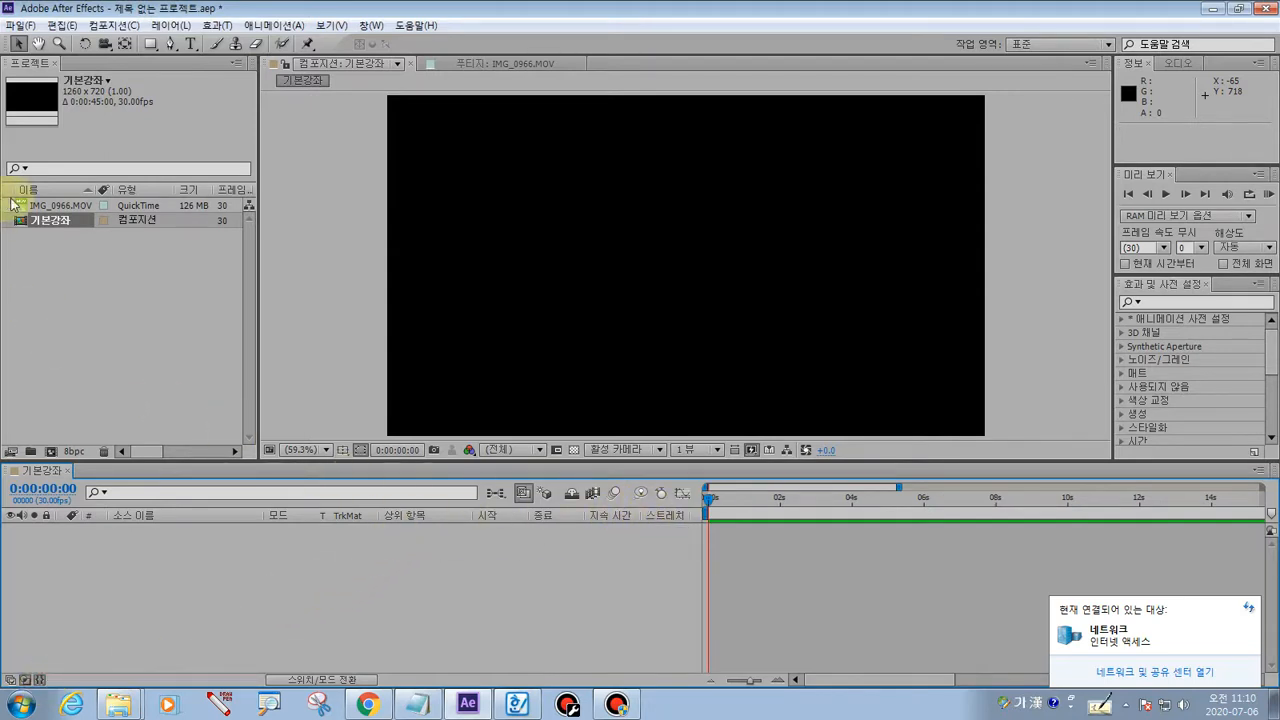
- Add IMG_0966.MOV to the 기본강좌 timeline, then box the layer with the screen pen, link it to its project item, and clear the marks
left_click(42, 206)
left_click_drag(42, 206, 91, 591)
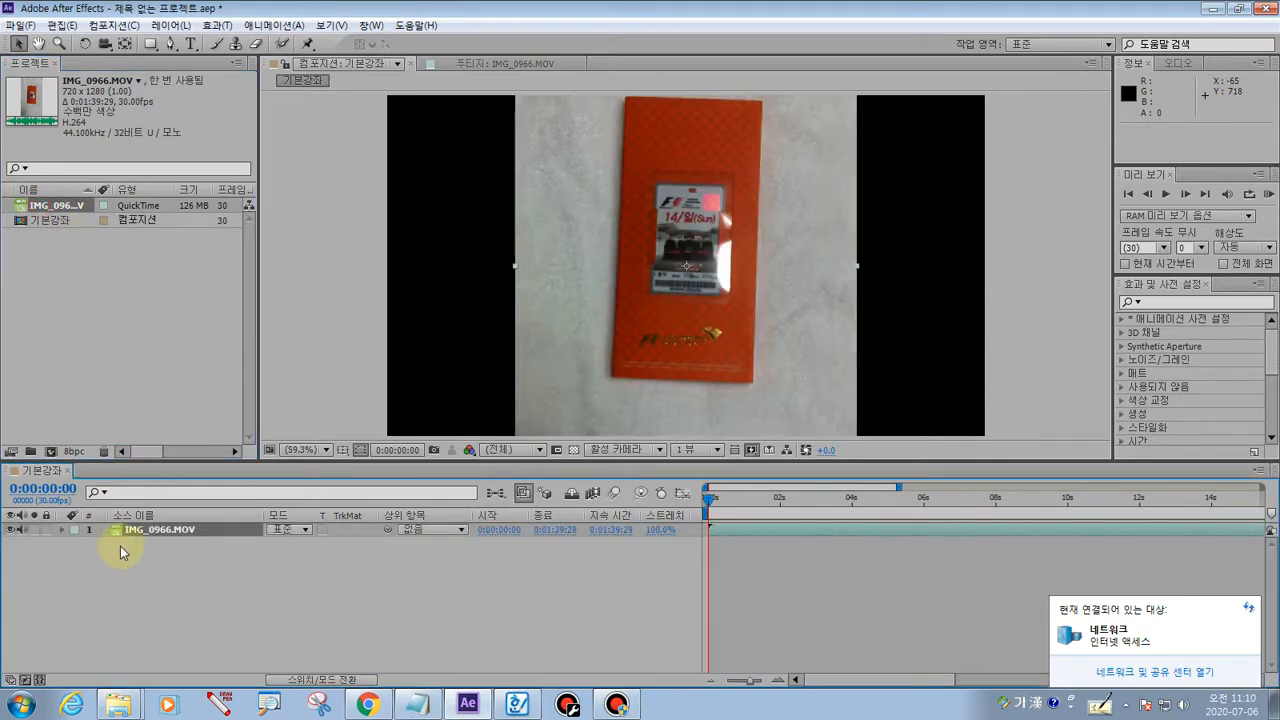
left_click(218, 704)
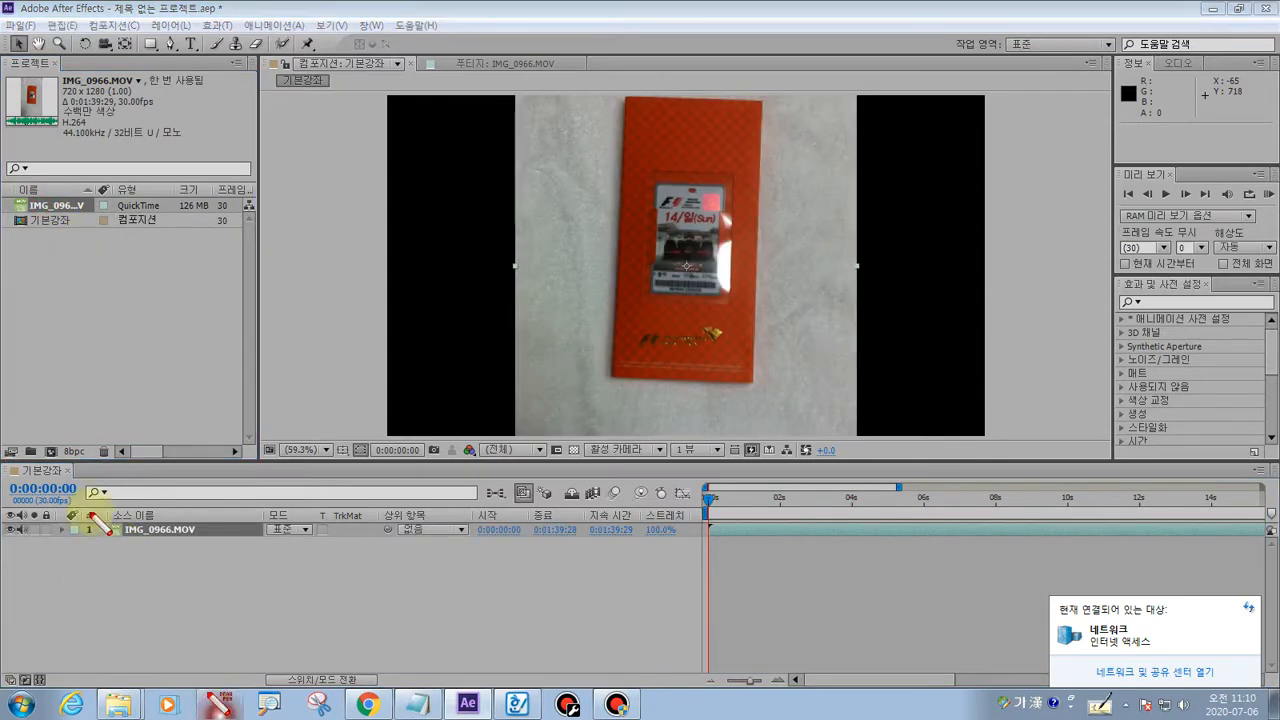
mouse_move(88, 524)
left_mouse_down()
mouse_move(88, 543)
mouse_move(215, 543)
mouse_move(171, 522)
mouse_move(92, 522)
left_mouse_up()
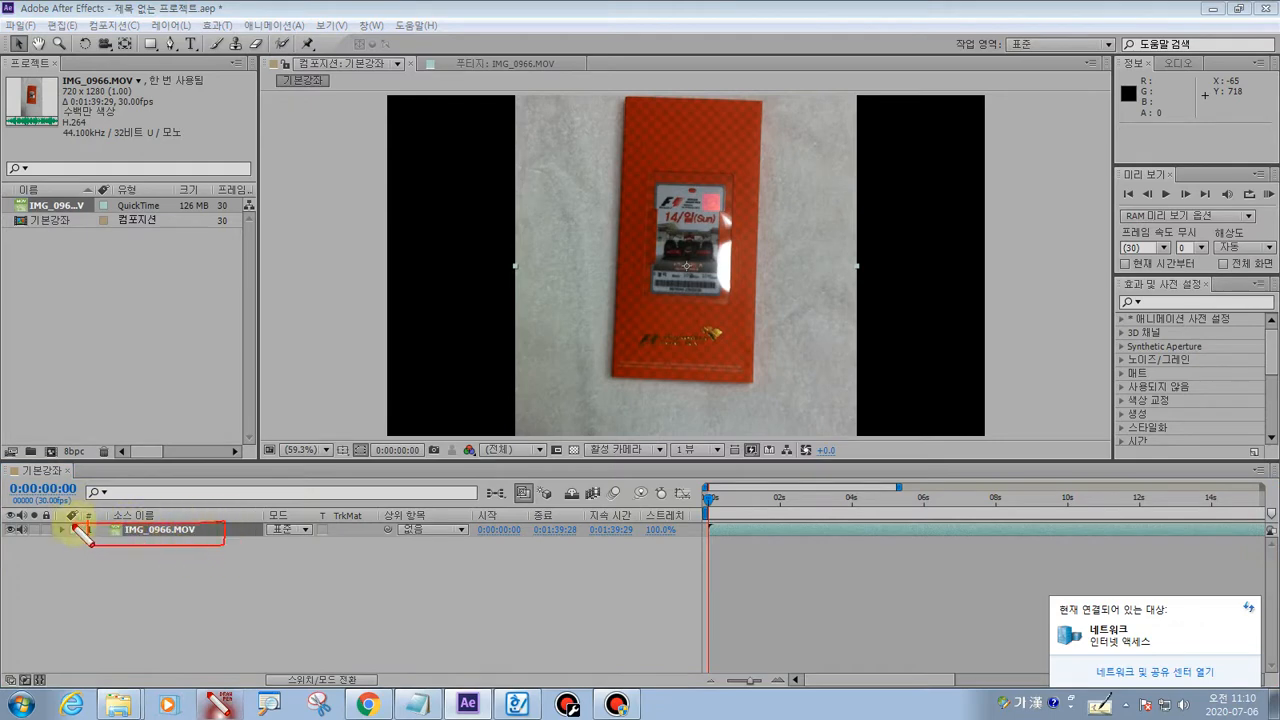
mouse_move(30, 205)
left_mouse_down()
mouse_move(102, 211)
mouse_move(120, 255)
mouse_move(131, 520)
left_mouse_up()
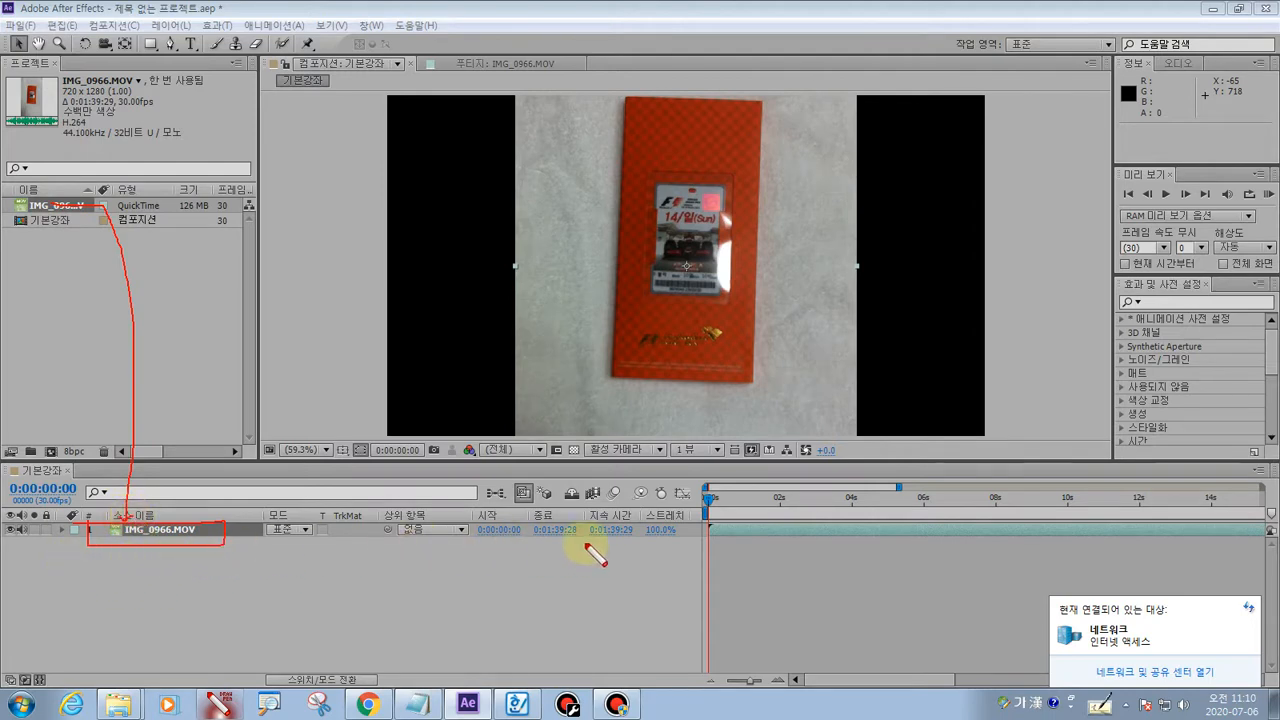
mouse_move(663, 531)
left_mouse_down()
mouse_move(648, 530)
mouse_move(672, 510)
mouse_move(681, 538)
mouse_move(656, 541)
left_mouse_up()
key("Escape")
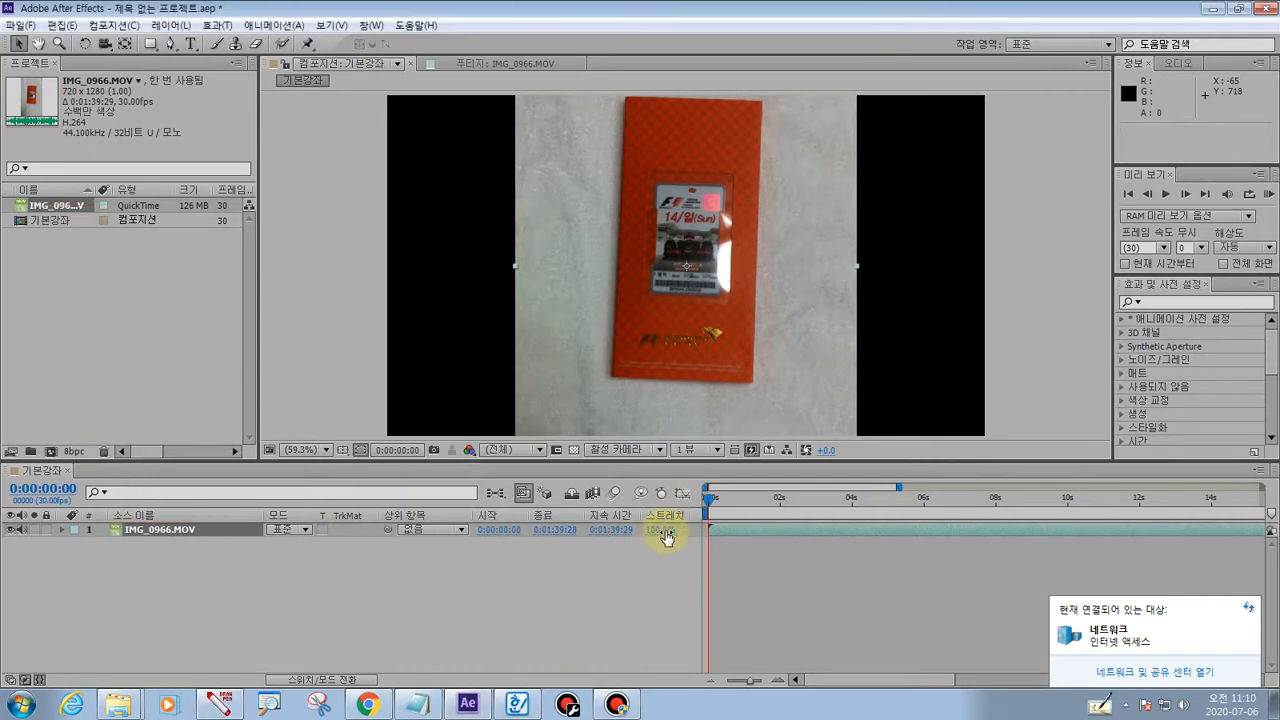
- Box the layer's 스트레치 value with the screen pen, write 50% below the layer, and clear the marks
left_click(218, 705)
mouse_move(700, 512)
left_mouse_down()
mouse_move(648, 539)
mouse_move(648, 511)
mouse_move(691, 539)
mouse_move(660, 540)
left_mouse_up()
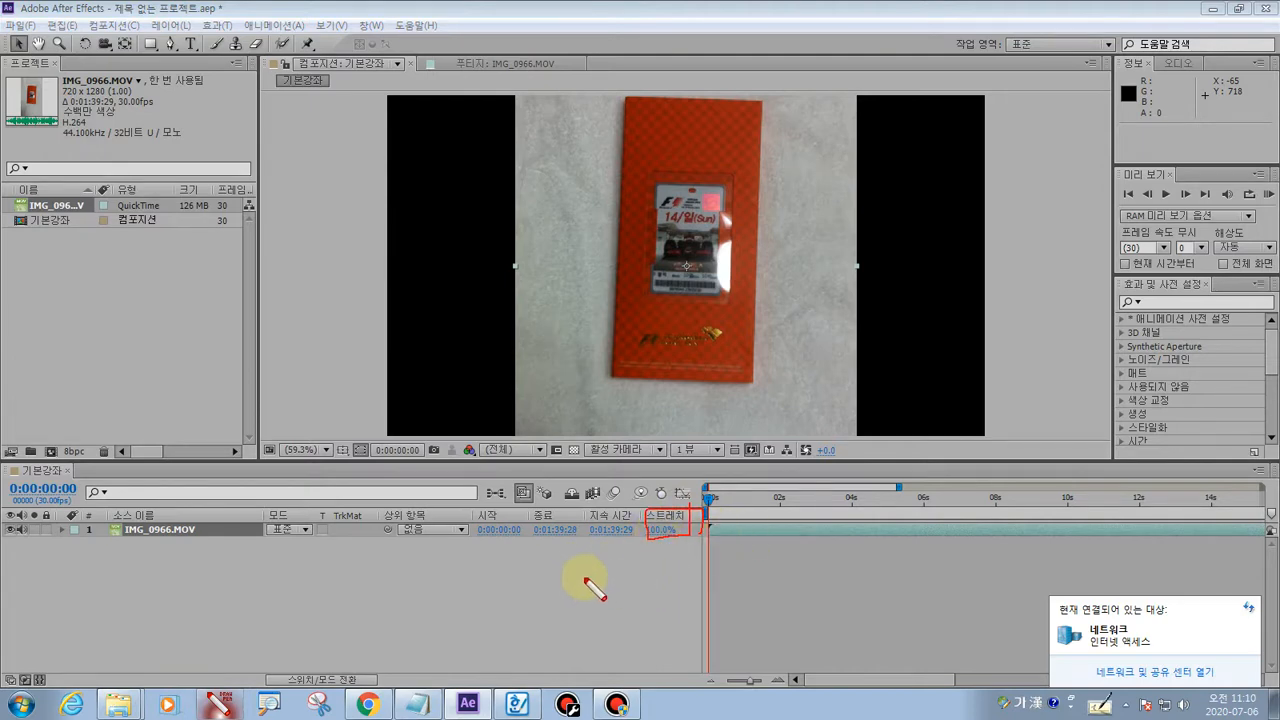
mouse_move(565, 566)
left_mouse_down()
mouse_move(568, 577)
mouse_move(575, 564)
mouse_move(606, 570)
left_mouse_up()
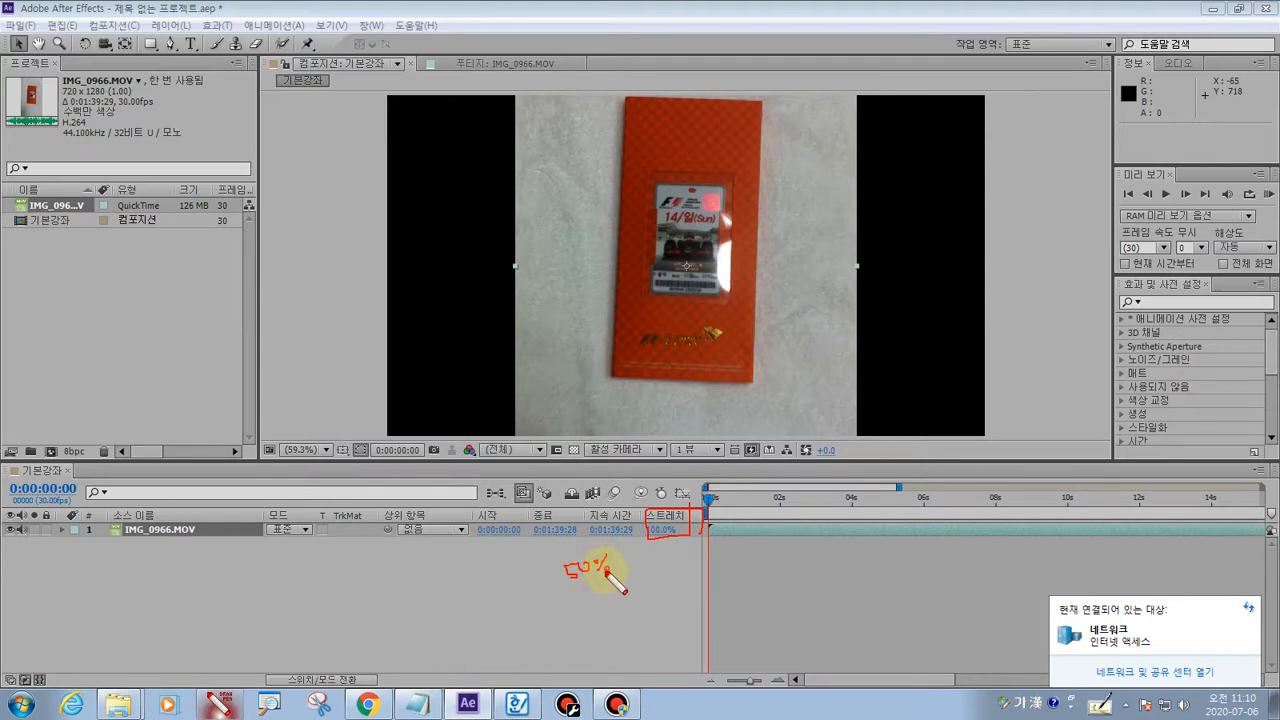
key("Escape")
- Open the IMG_0966.MOV layer's time stretch settings, cancel them without changes, and hide the timing columns
left_click(656, 530)
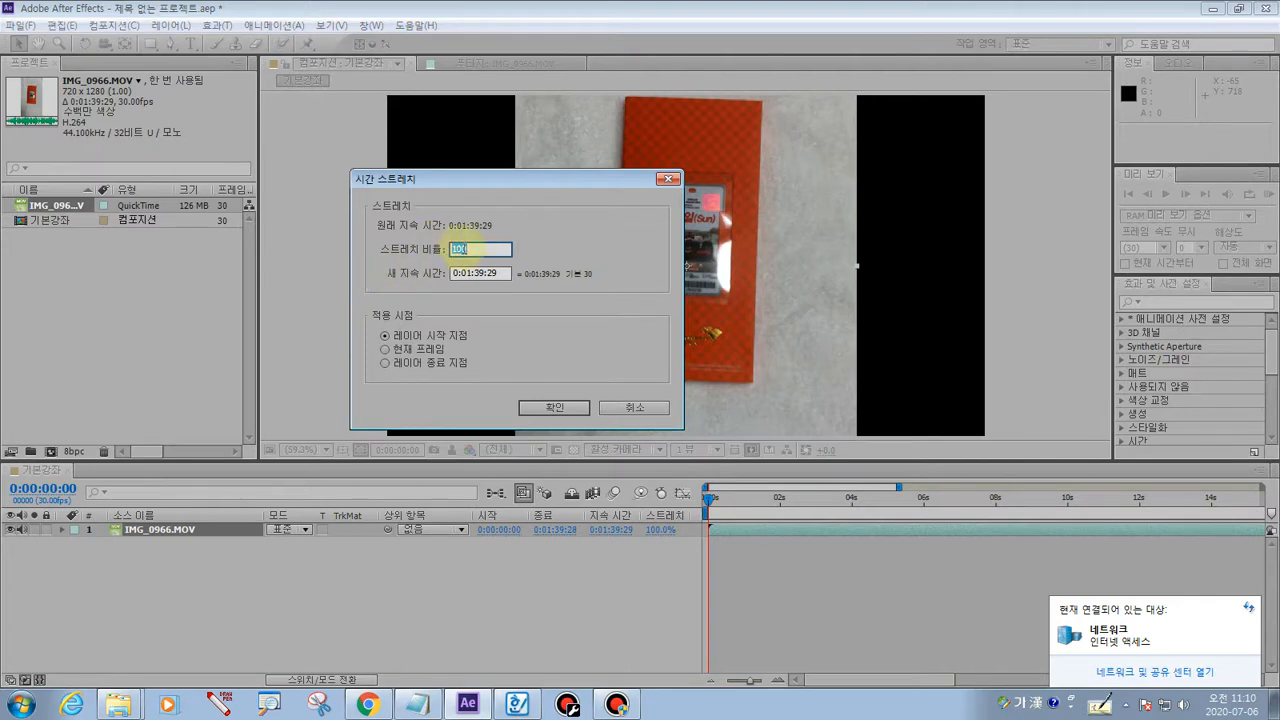
left_click(658, 406)
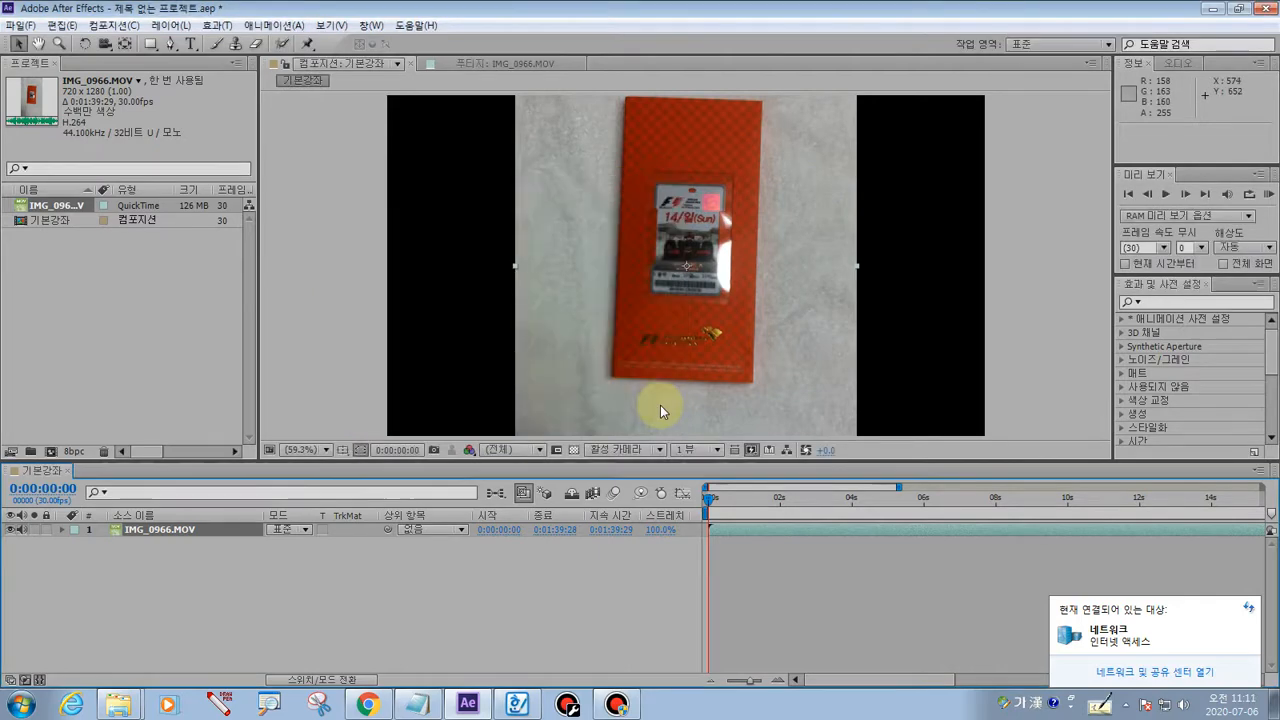
left_click(40, 680)
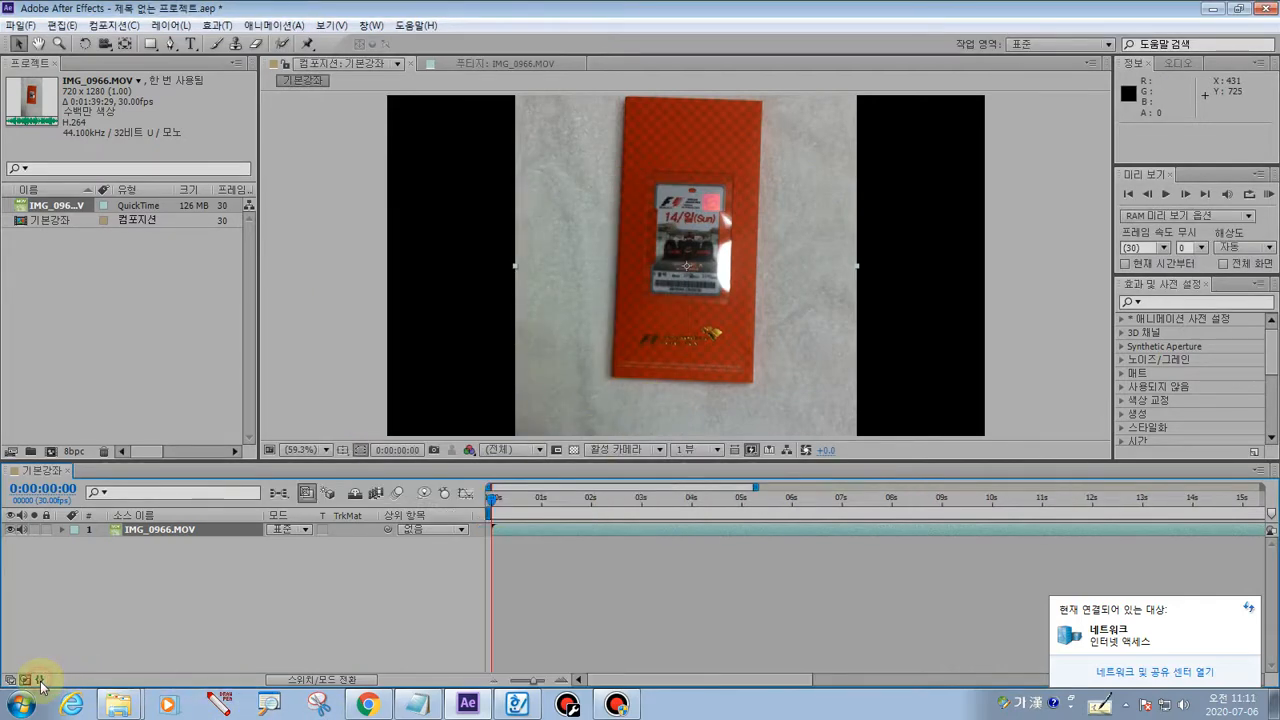
- Show the timeline's timing columns, mark their toggle with the screen pen, and clear the mark, leaving the columns displayed
left_click(40, 680)
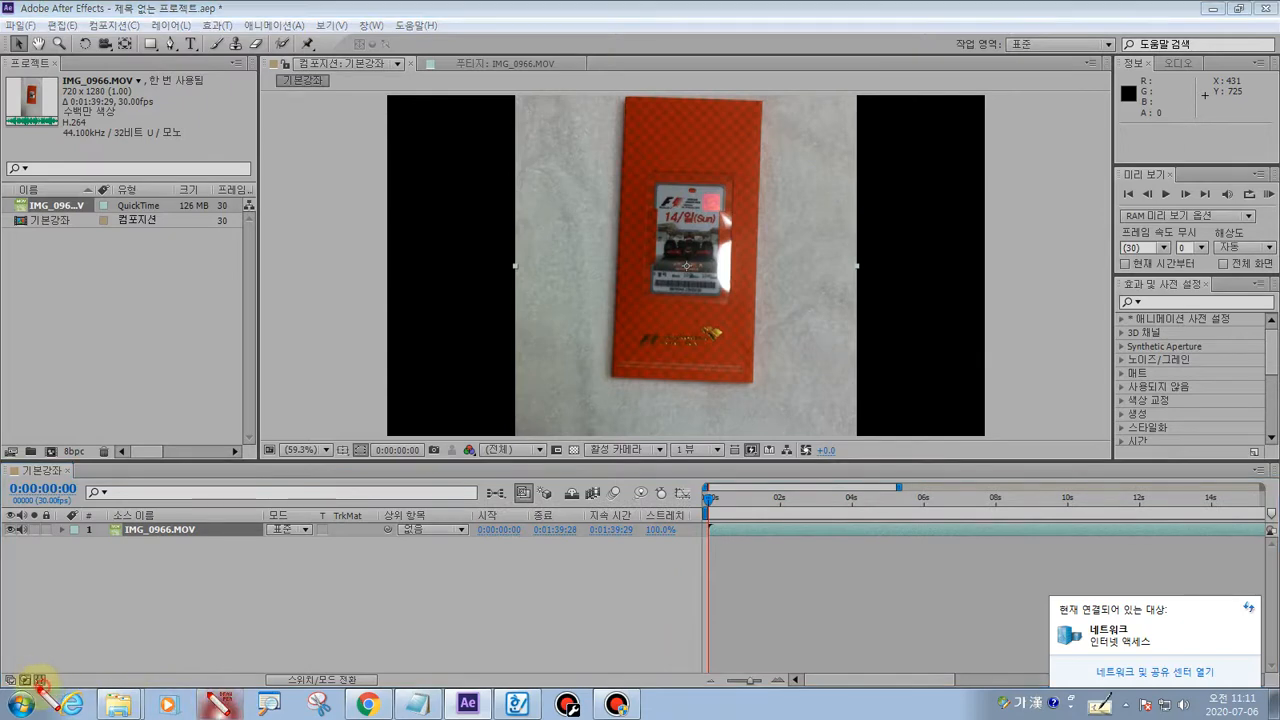
mouse_move(37, 686)
left_mouse_down()
mouse_move(49, 680)
mouse_move(41, 687)
left_mouse_up()
left_click(40, 680)
left_click(40, 680)
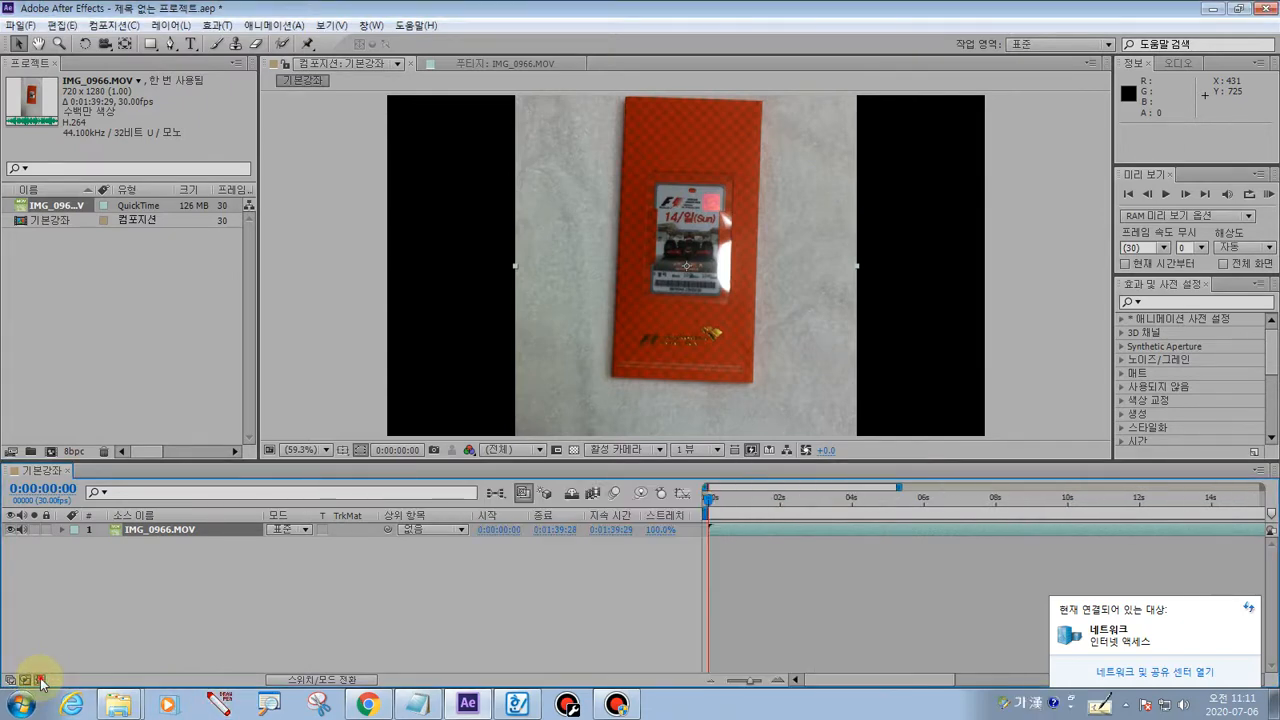
left_click(40, 680)
left_click(40, 680)
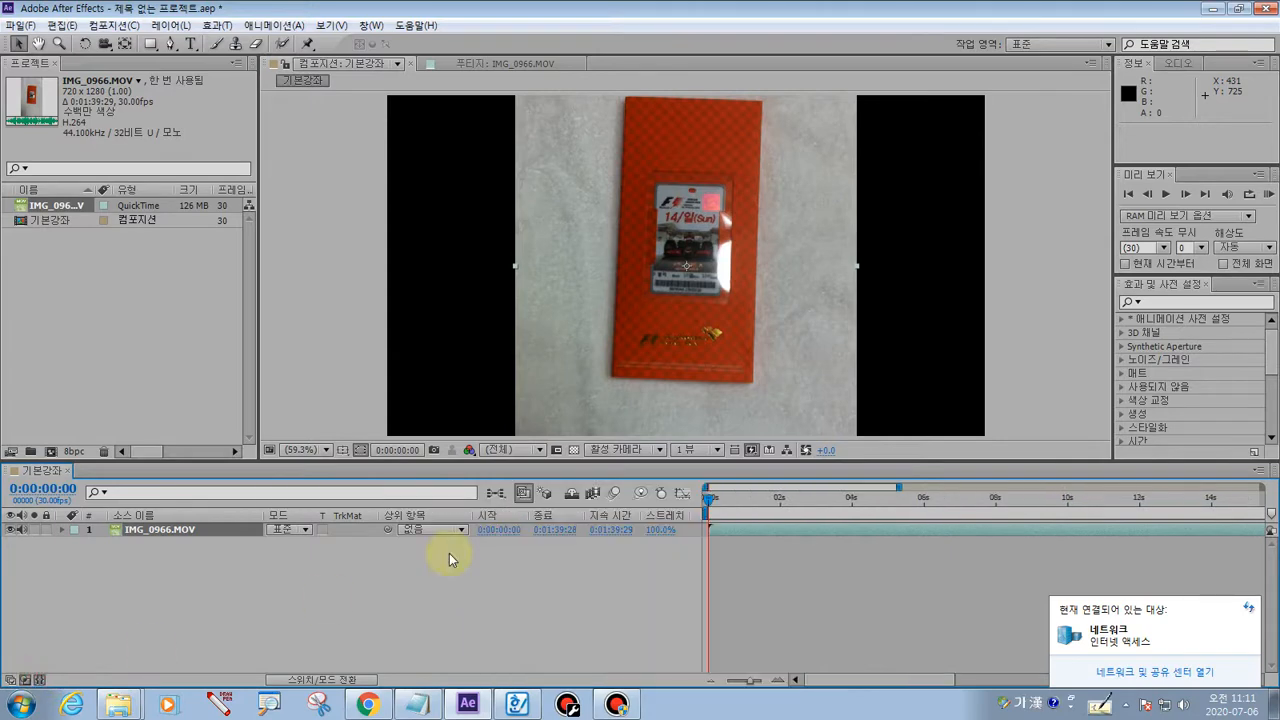
- Set the IMG_0966.MOV layer's time stretch factor to 50%
left_click(660, 529)
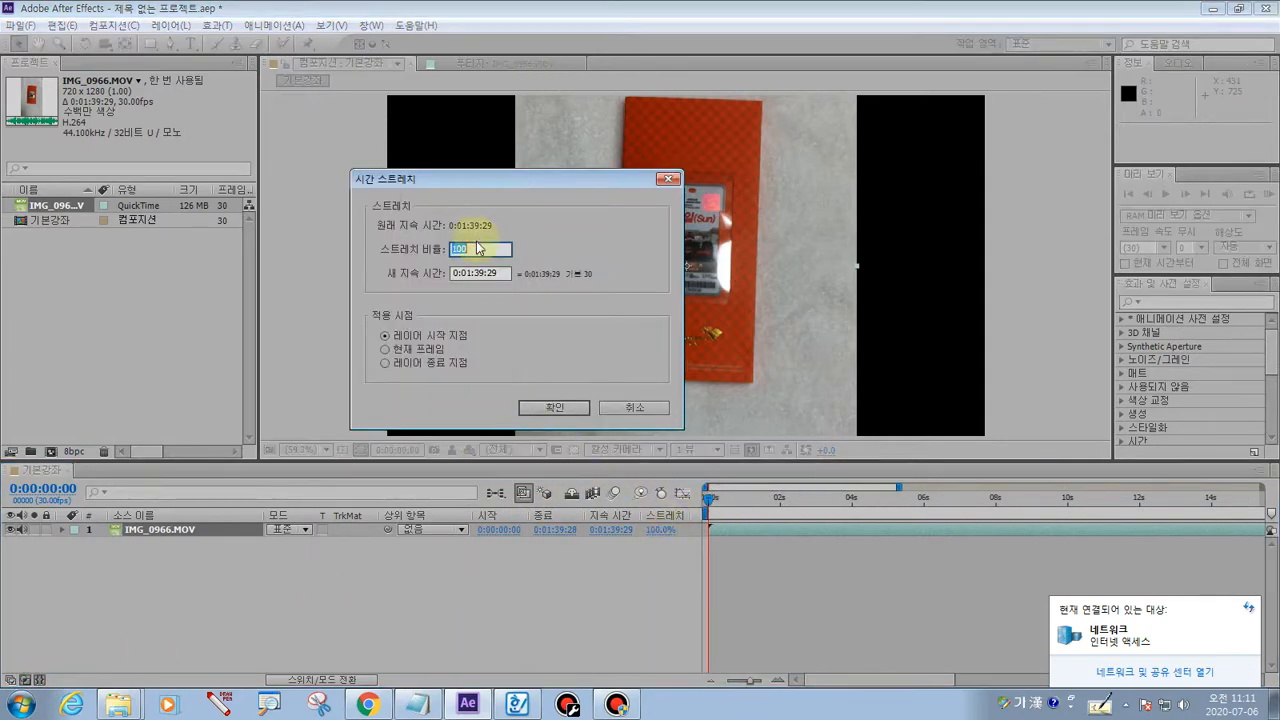
type("50")
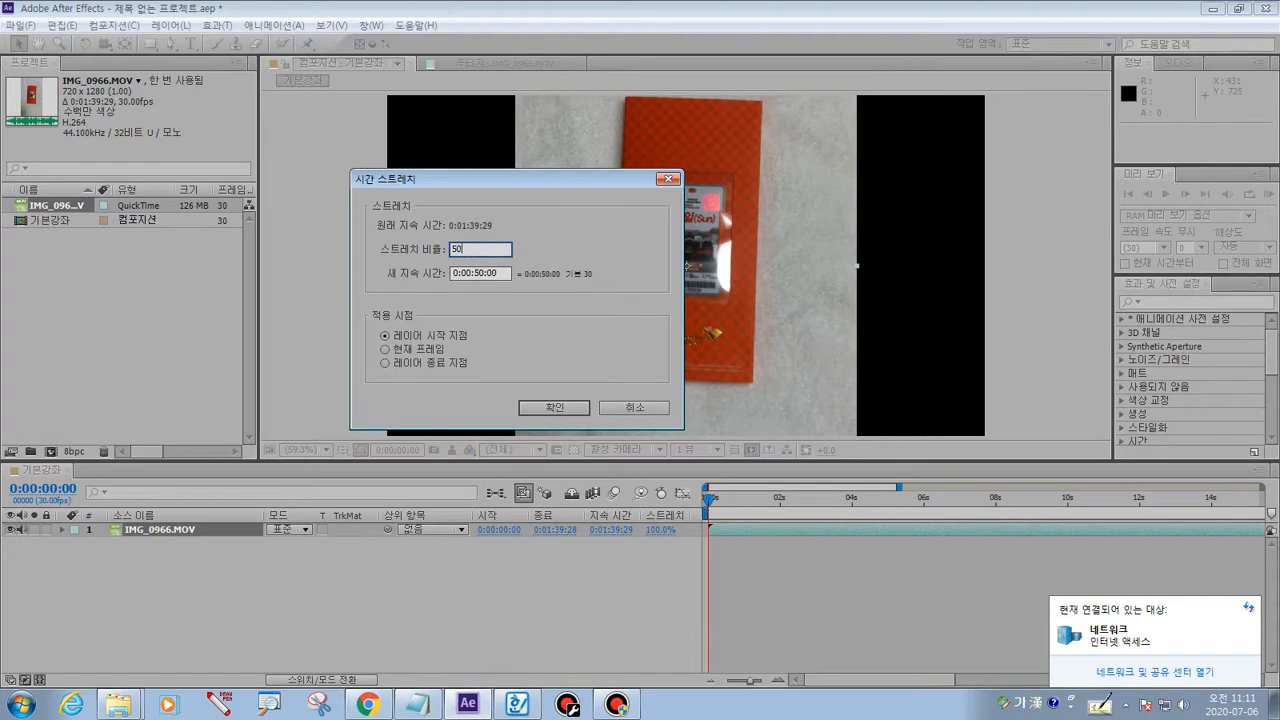
left_click(545, 408)
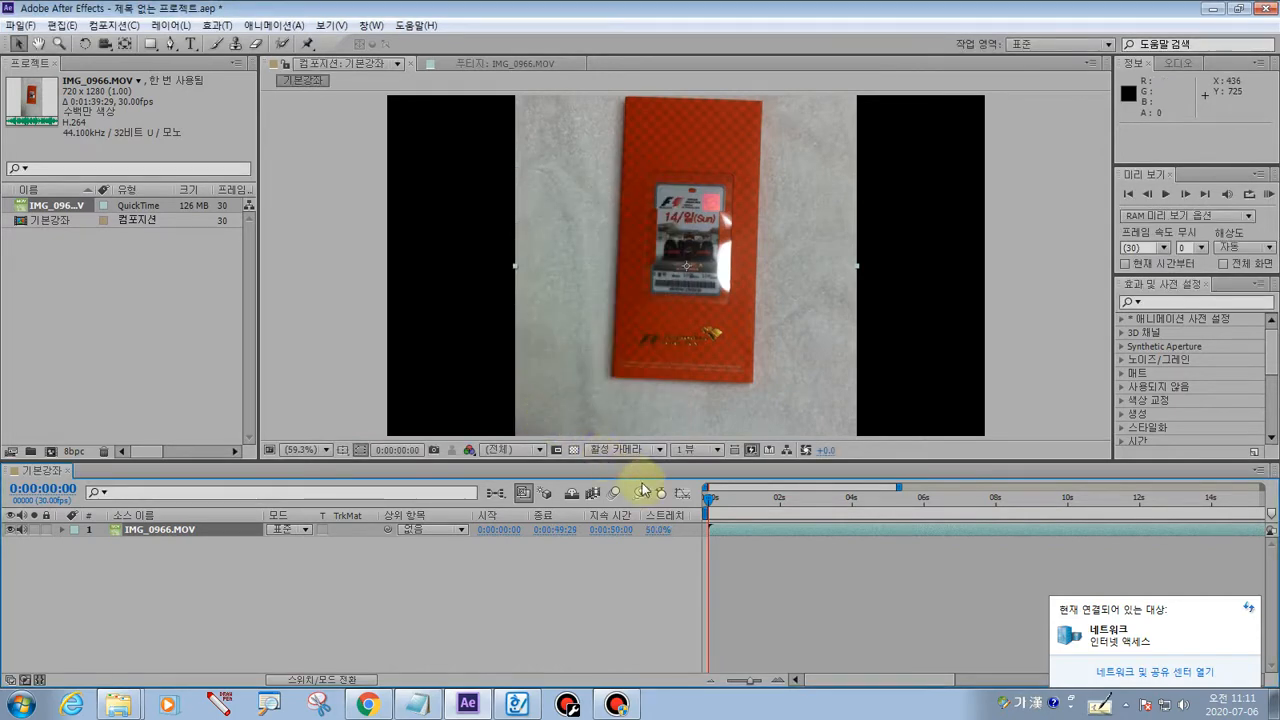
- Play the start of the 기본강좌 composition at the 50% stretch and return the current time to 0:00:00:00
key("space")
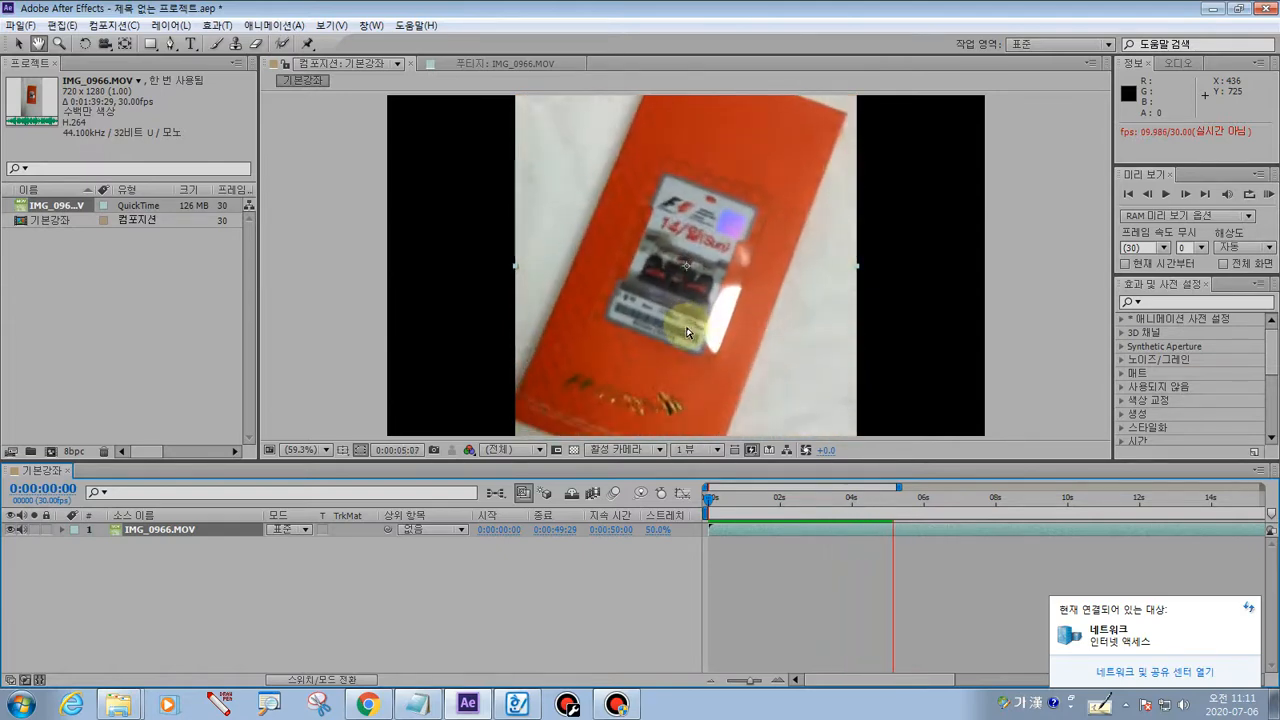
key("space")
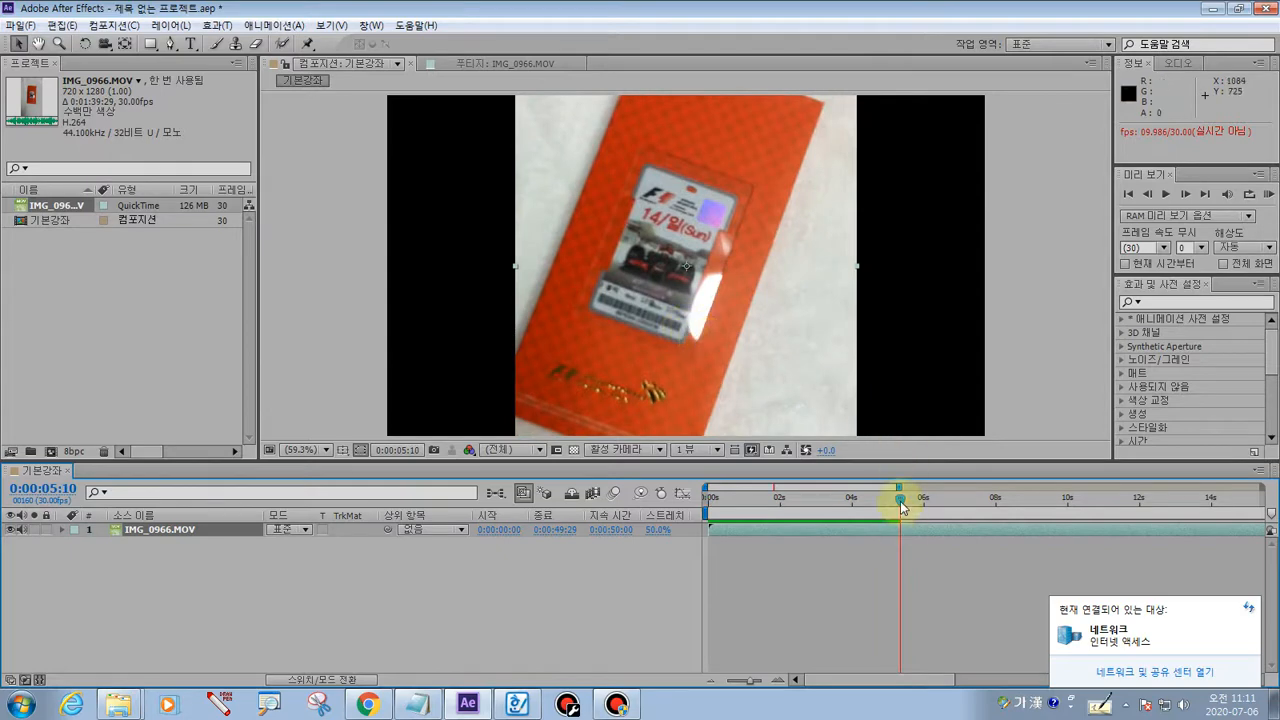
left_click_drag(900, 498, 682, 500)
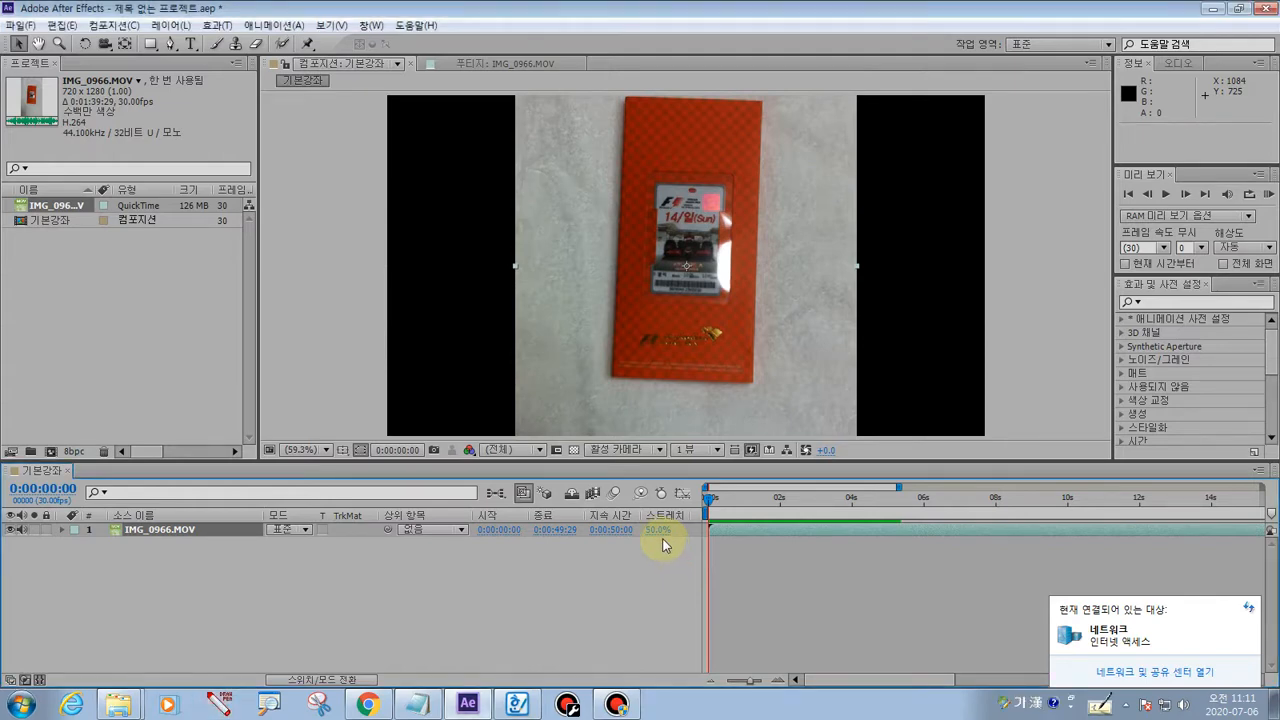
- Set the IMG_0966.MOV layer's time stretch factor to 30%
left_click(656, 531)
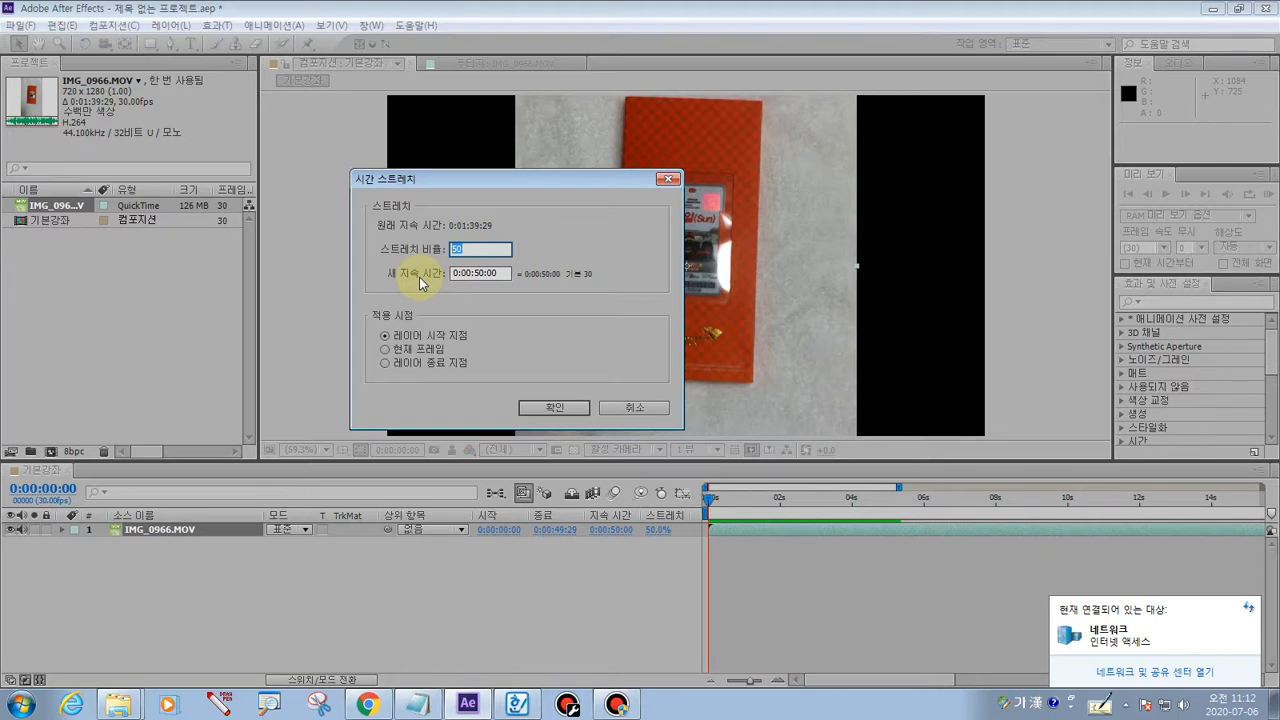
type("30")
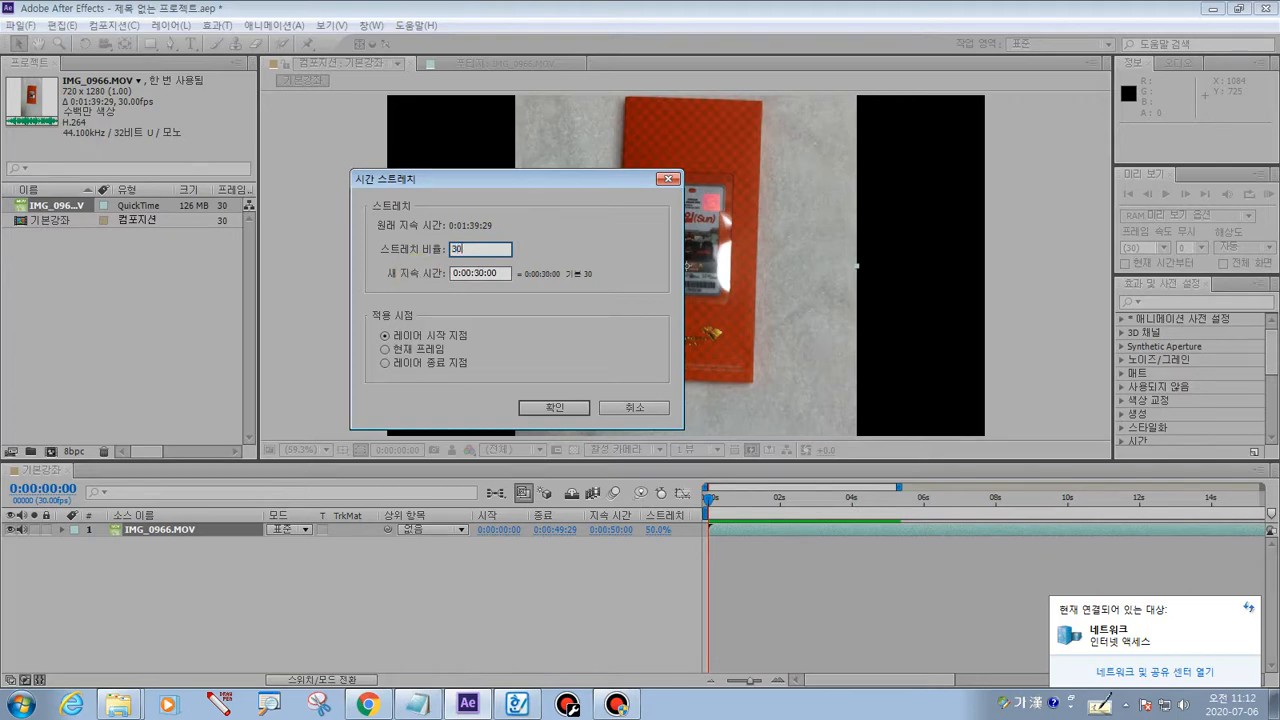
left_click(555, 408)
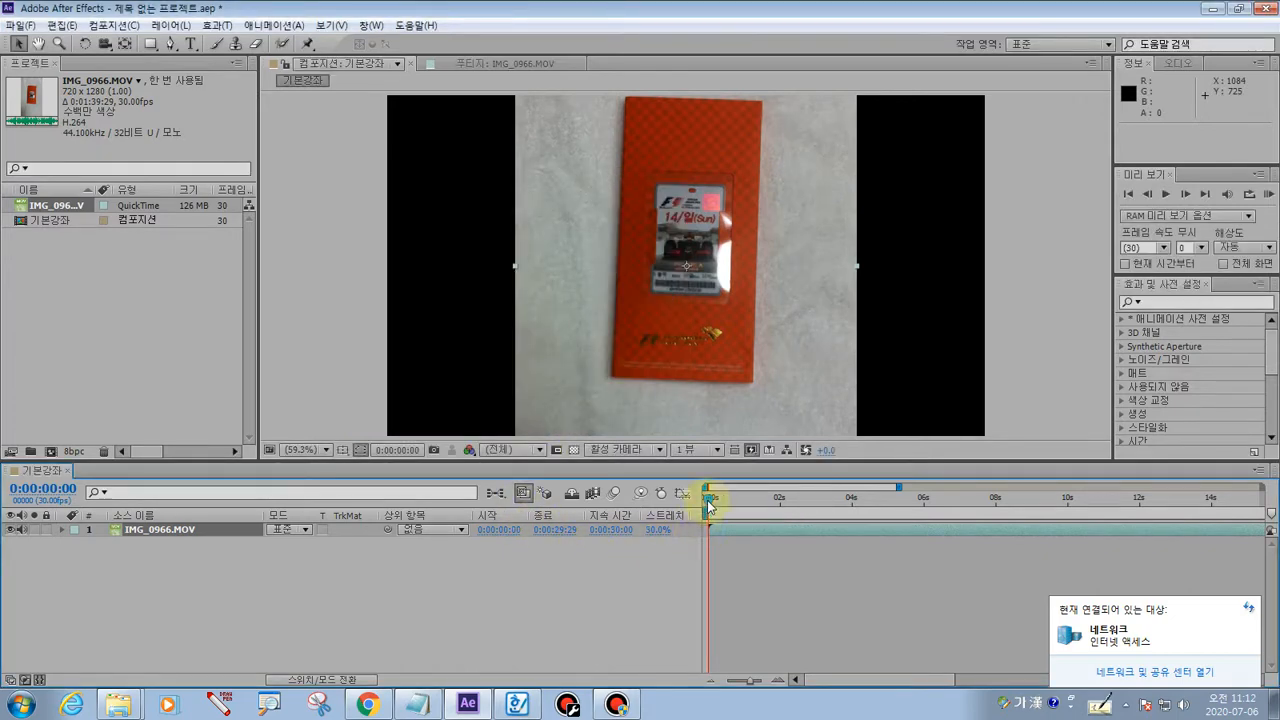
- Play and scrub the 30% stretched video, check the end of its layer bar, and return to 0:00:00:00
key("space")
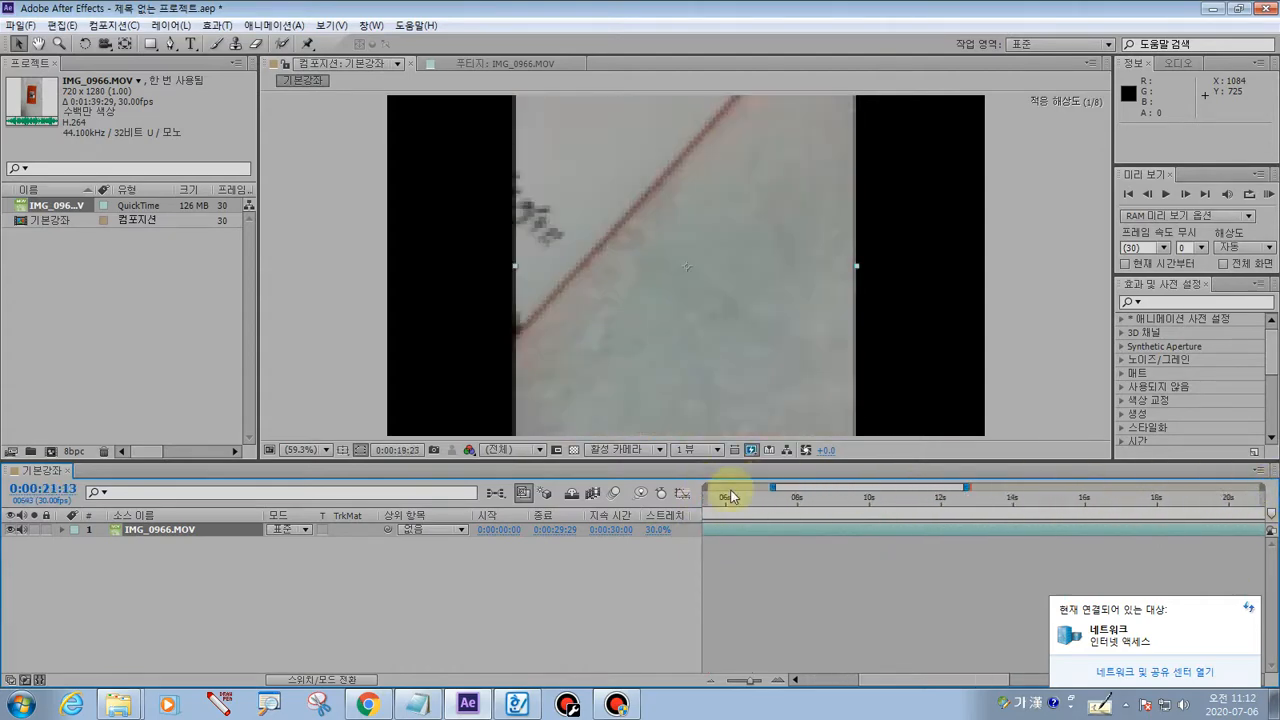
key("space")
left_click_drag(708, 497, 1265, 497)
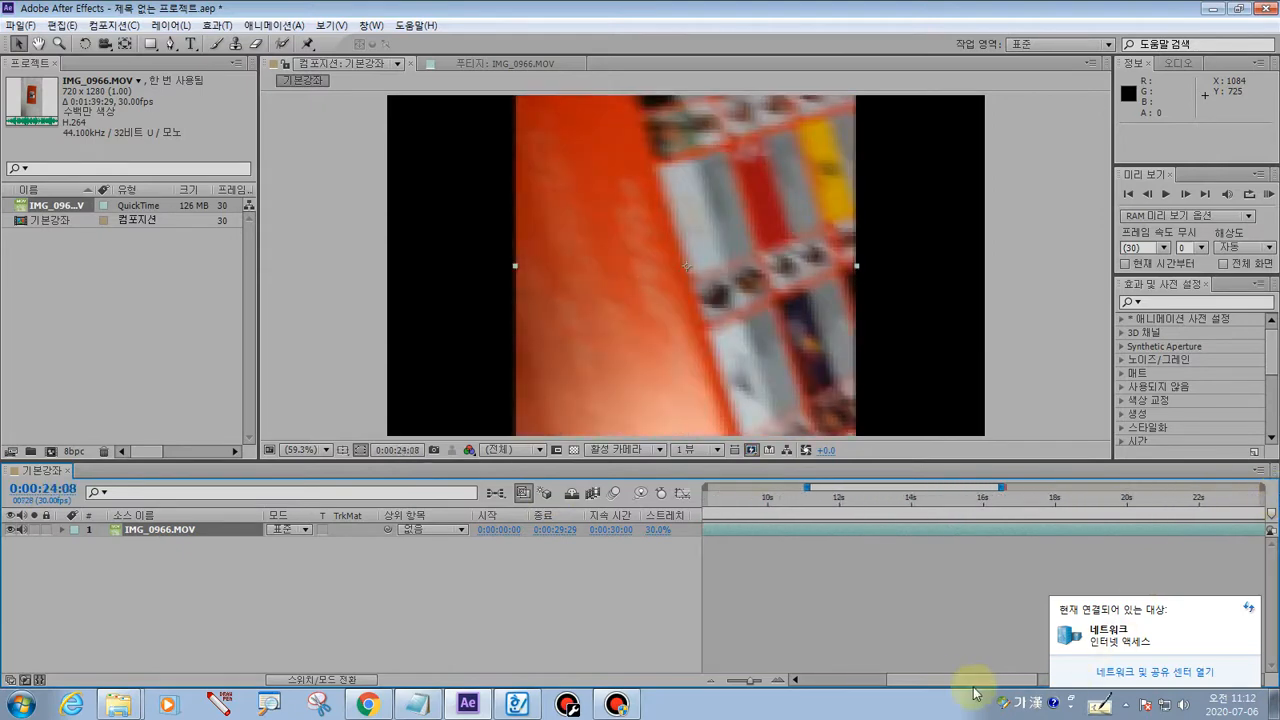
left_click_drag(950, 688, 1150, 686)
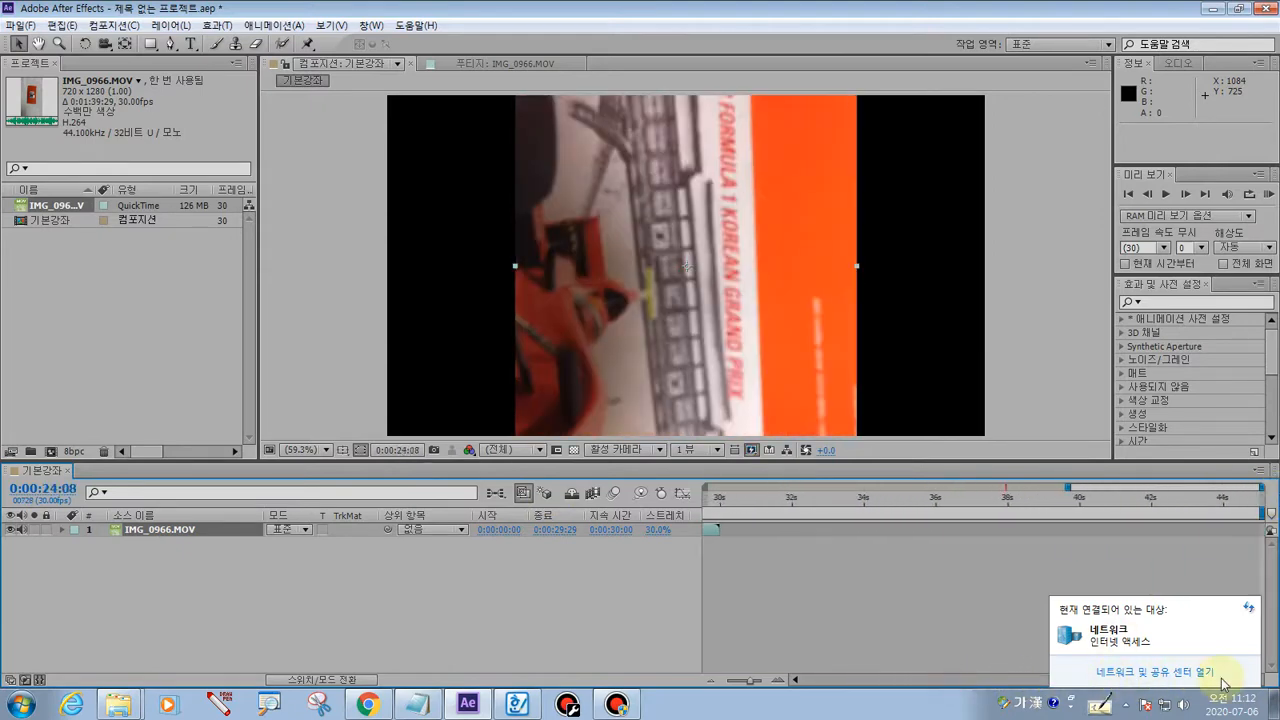
key("Home")
left_click(739, 500)
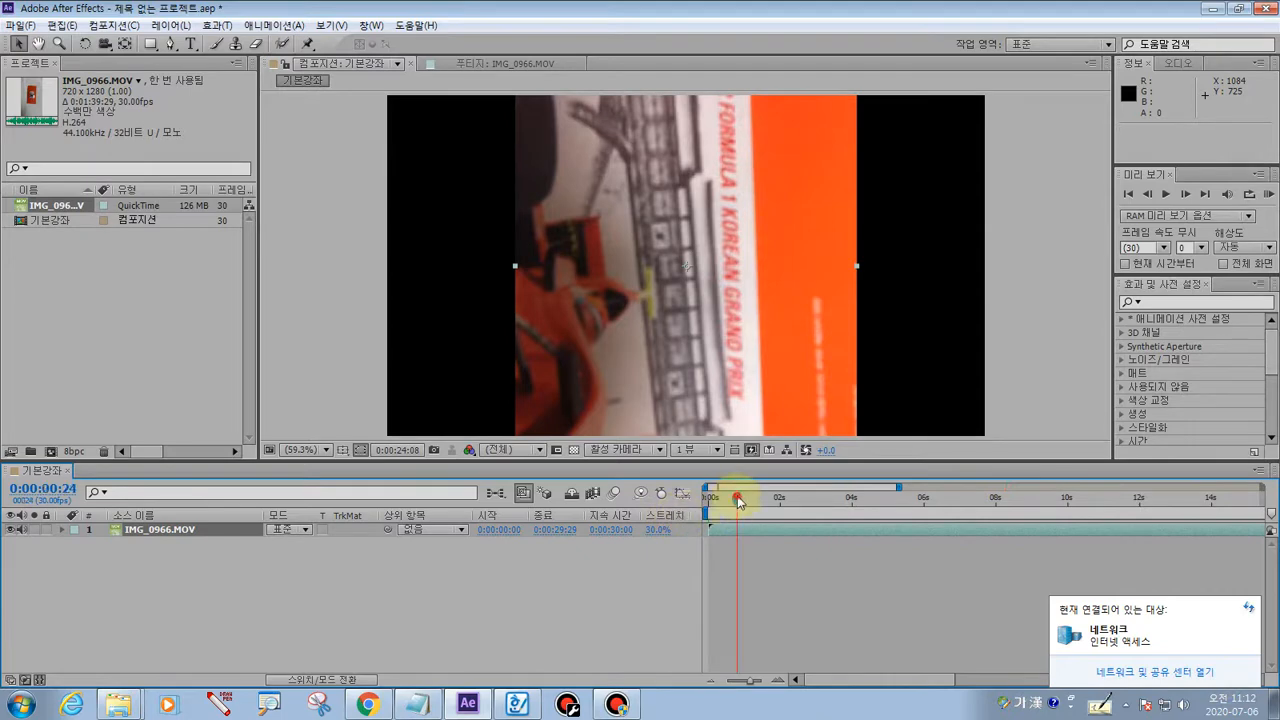
left_click_drag(739, 500, 543, 500)
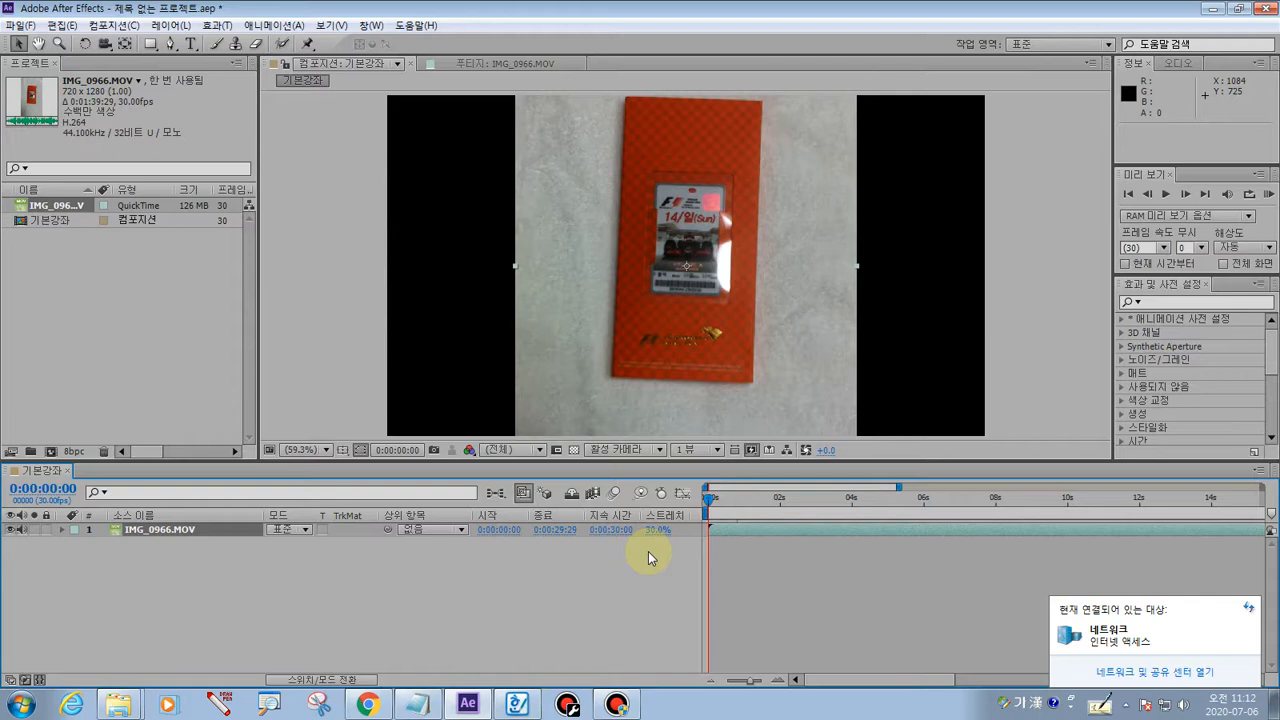
key("space")
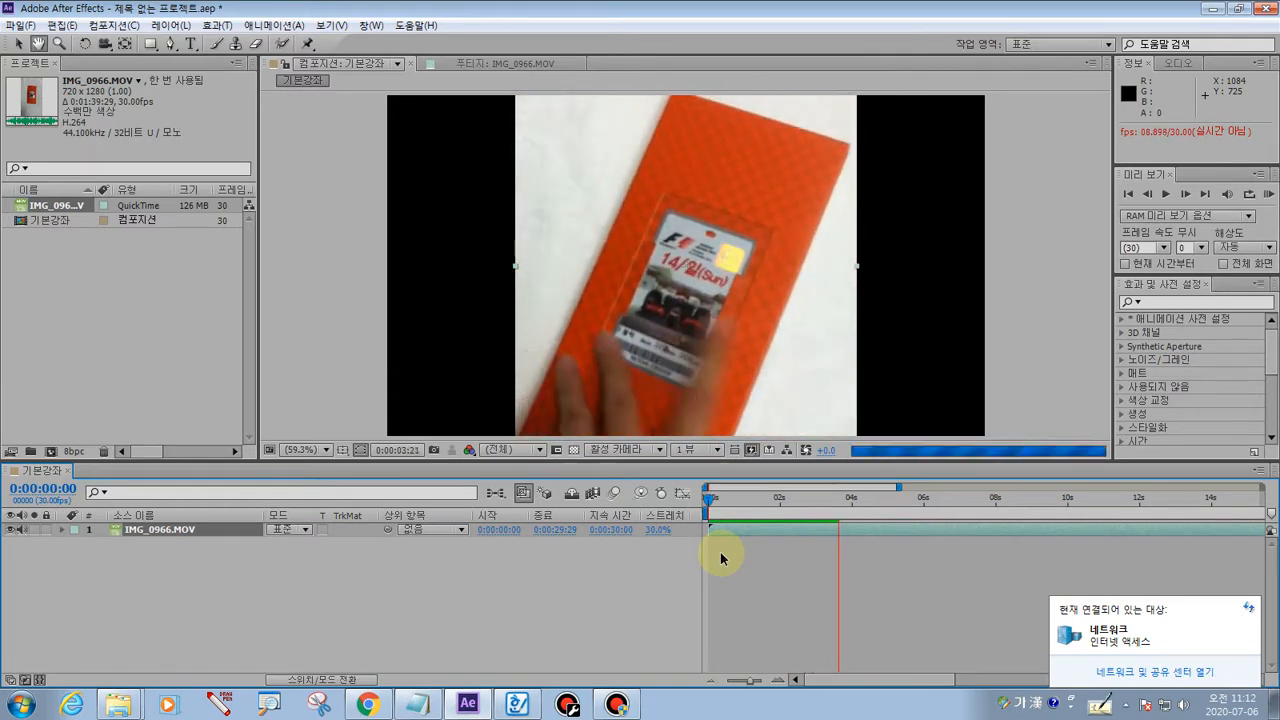
left_click_drag(800, 498, 708, 500)
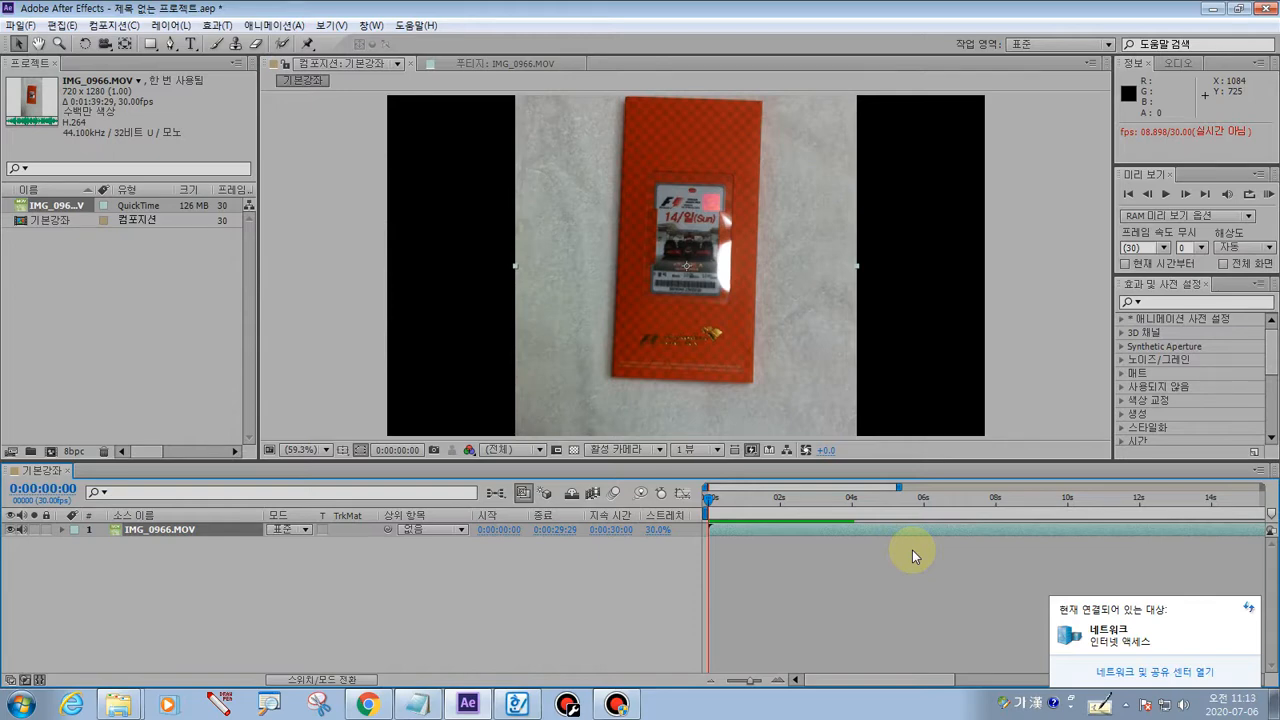
- Set the 기본강좌 composition's duration to 0:00:25:00
left_click(110, 25)
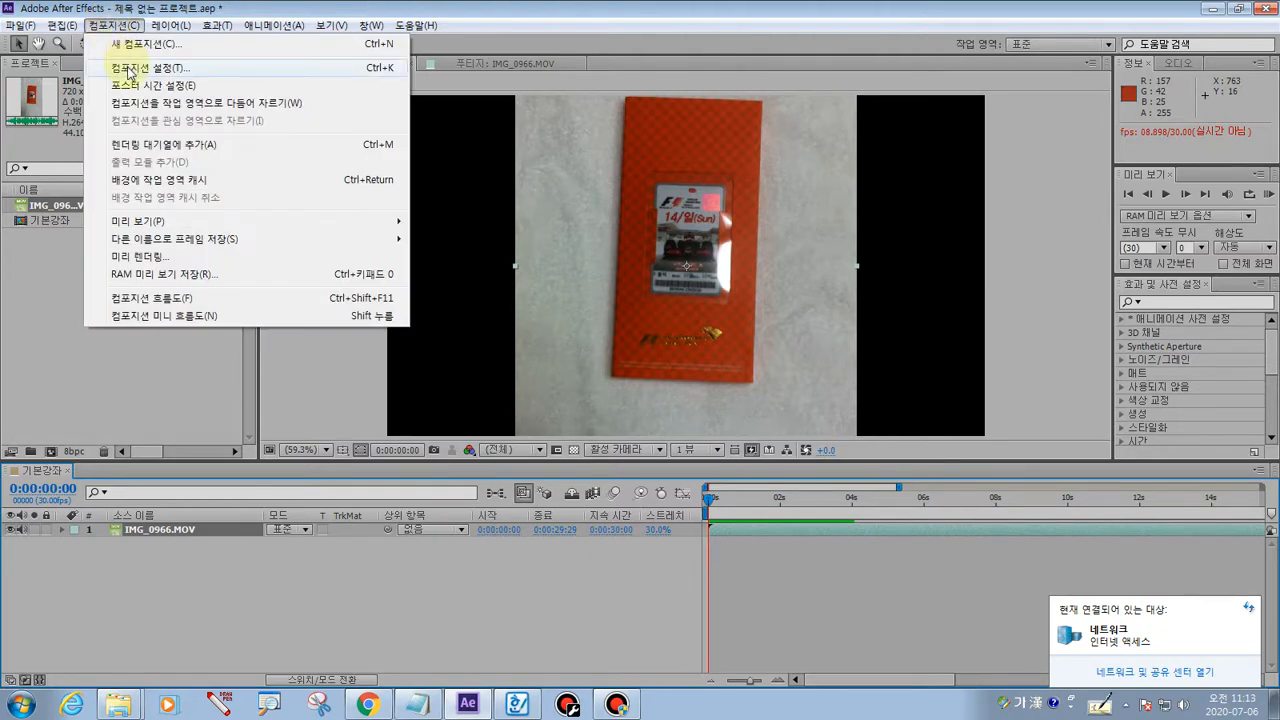
left_click(129, 72)
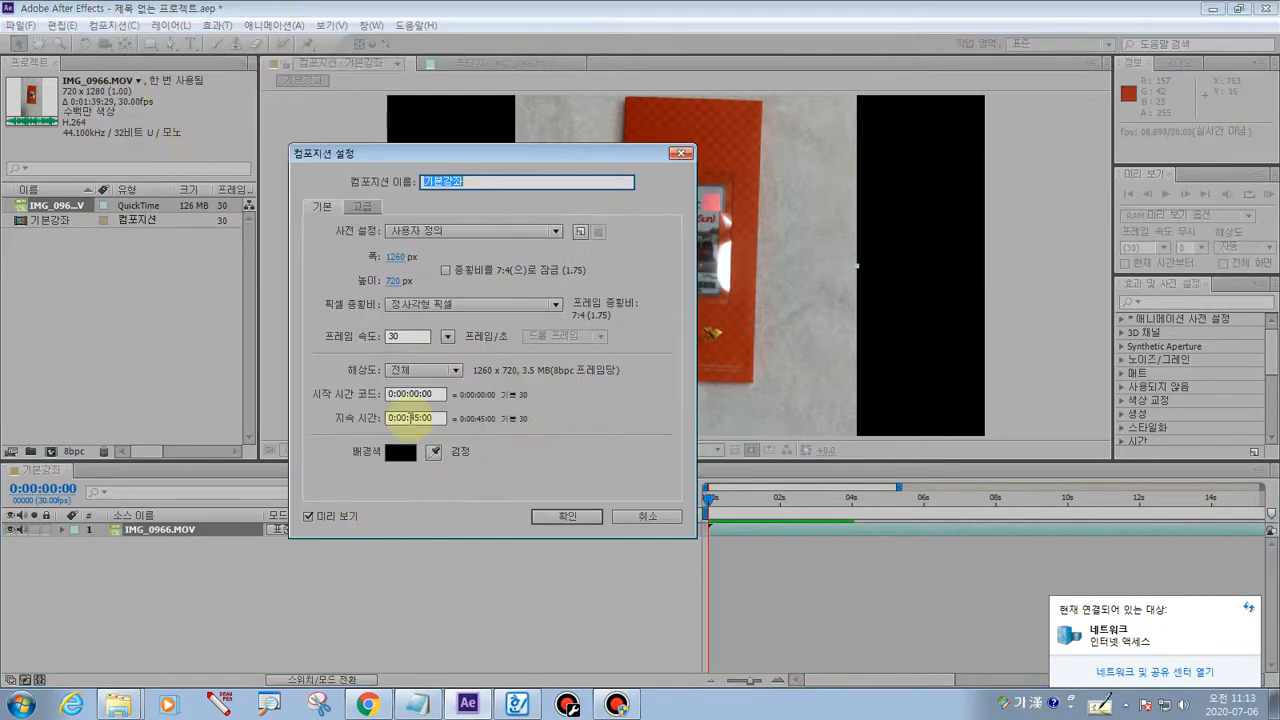
left_click(411, 418)
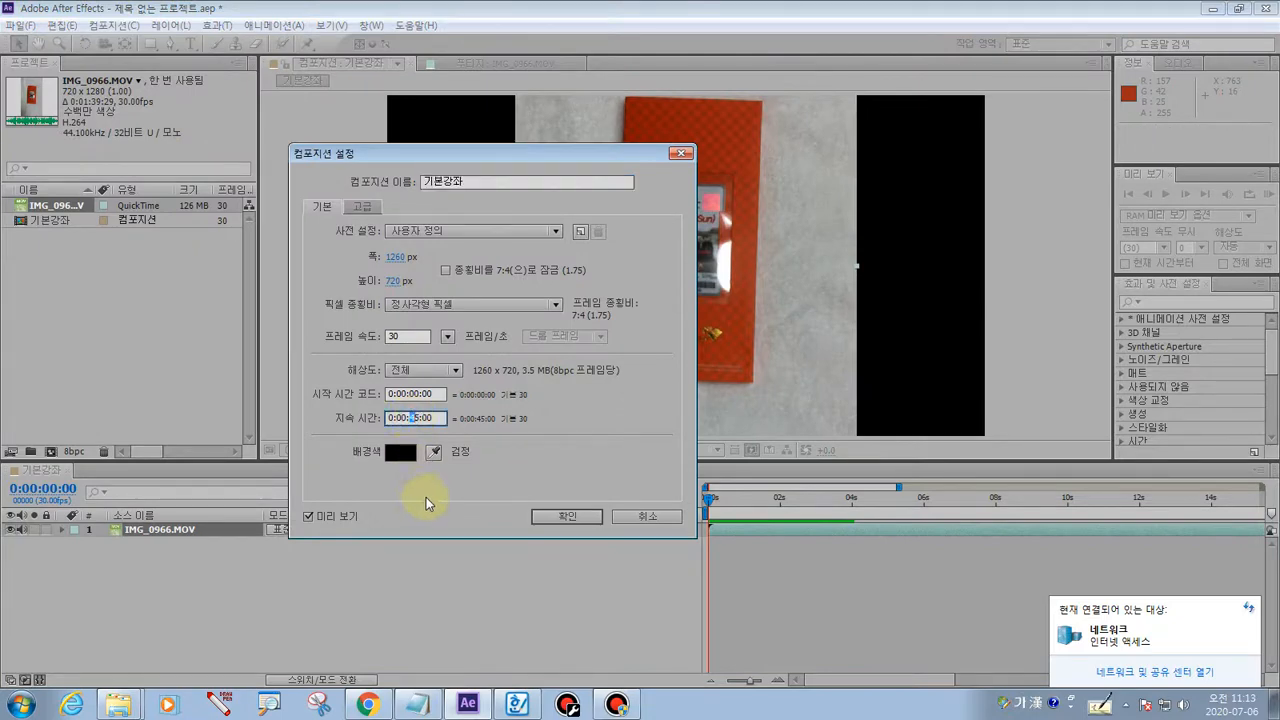
type("2")
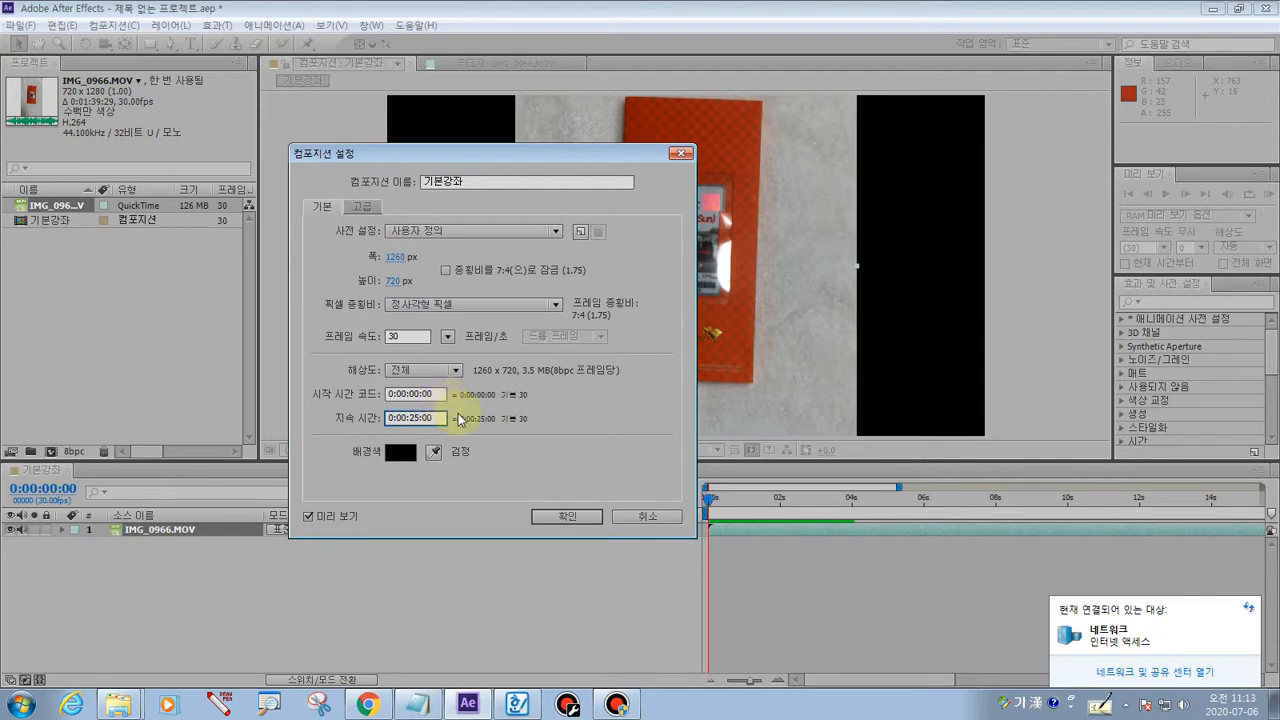
left_click(560, 518)
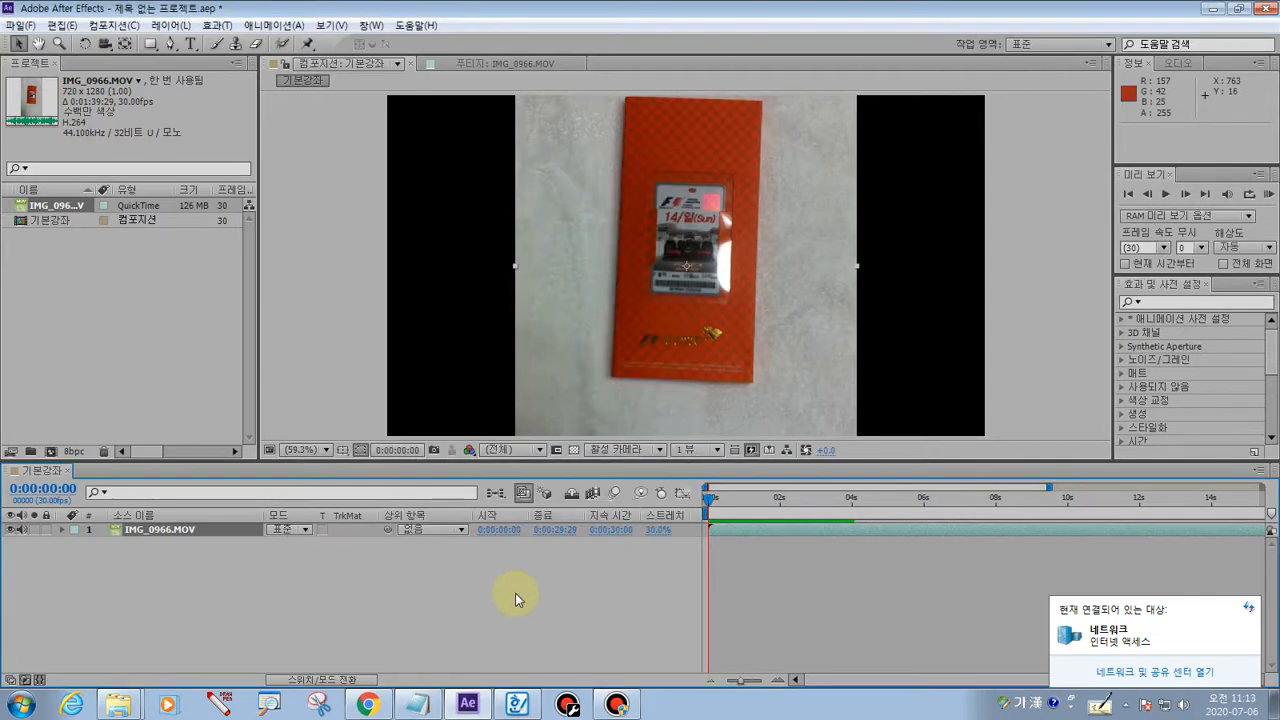
- Hide the timeline's timing columns and select the IMG_0966.MOV layer
left_click(515, 593)
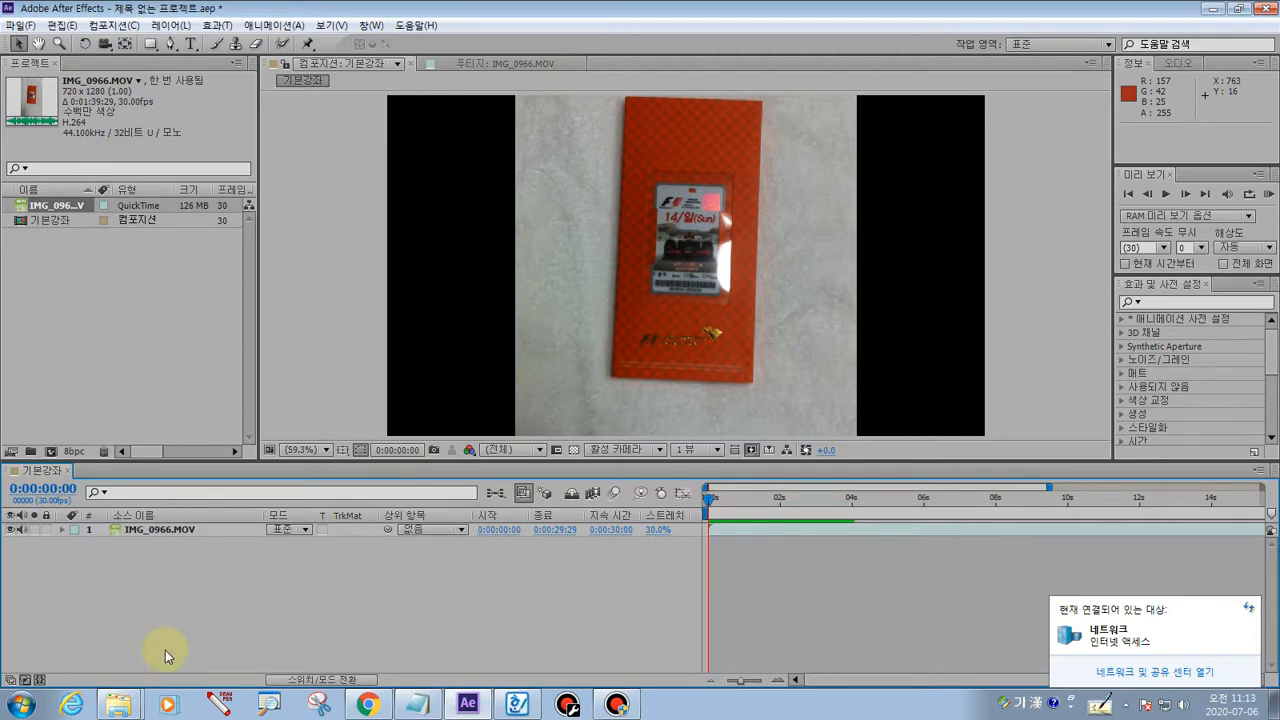
left_click(40, 680)
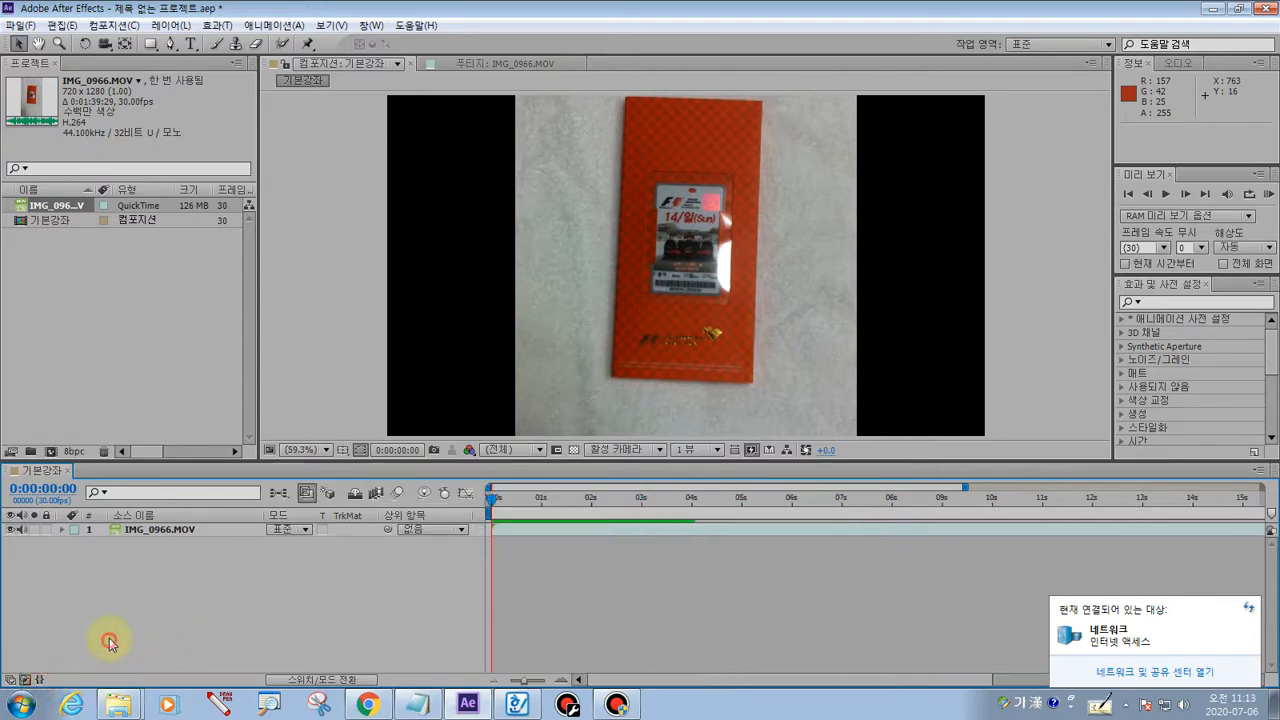
left_click(130, 529)
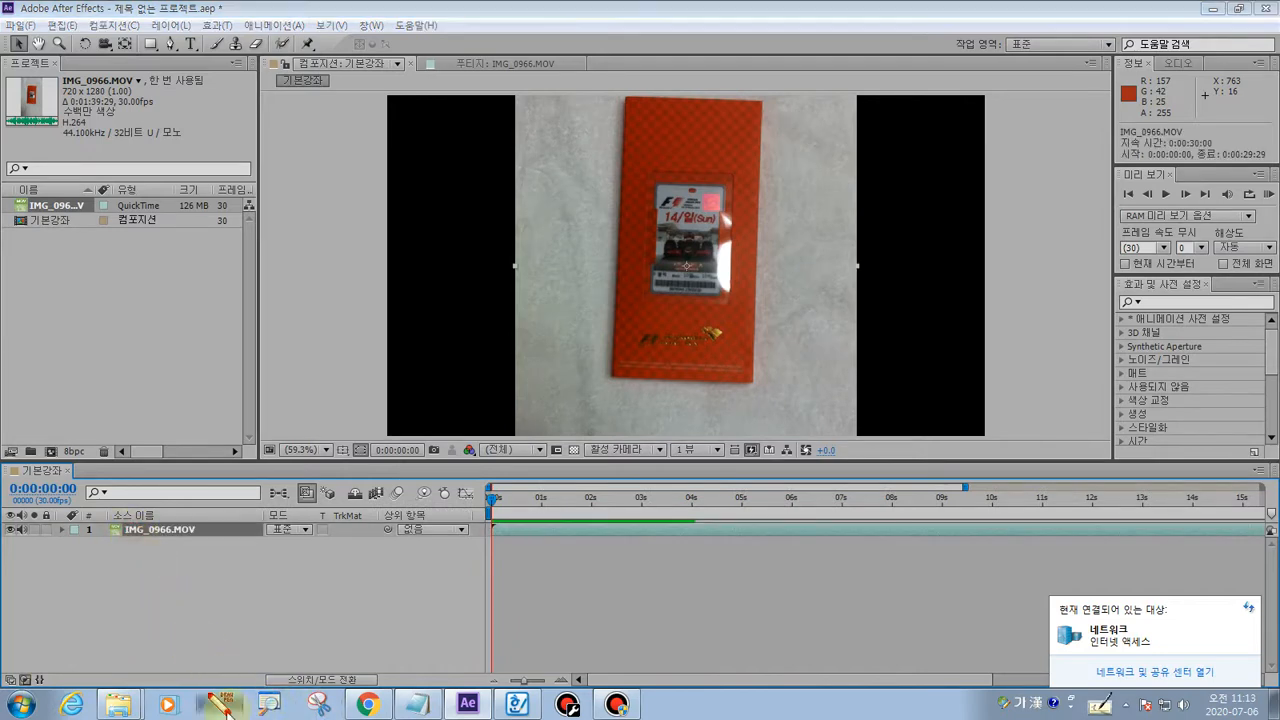
- Box the IMG_0966.MOV layer name and trace its timeline bar with the screen pen, clear the marks, and keep the layer selected
mouse_move(10, 537)
left_mouse_down()
mouse_move(222, 541)
mouse_move(180, 517)
mouse_move(14, 520)
mouse_move(109, 542)
mouse_move(235, 519)
mouse_move(14, 520)
mouse_move(229, 551)
left_mouse_up()
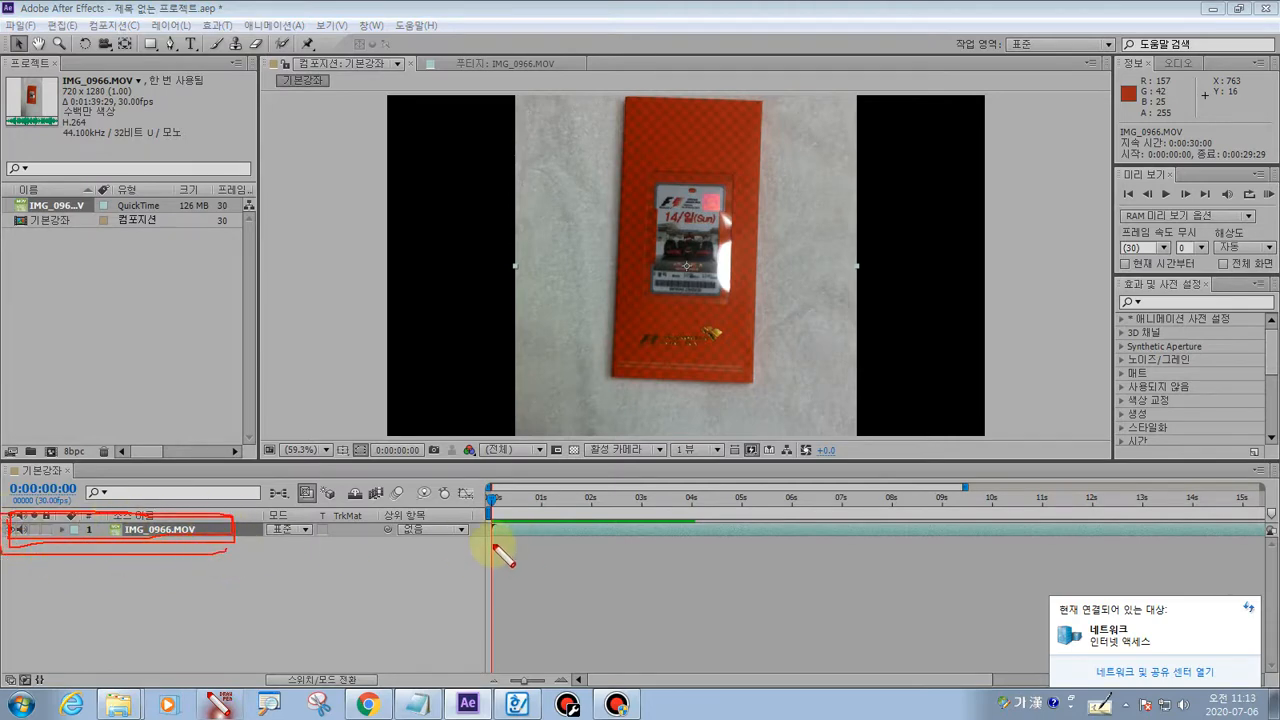
left_click_drag(494, 532, 1228, 533)
key("Escape")
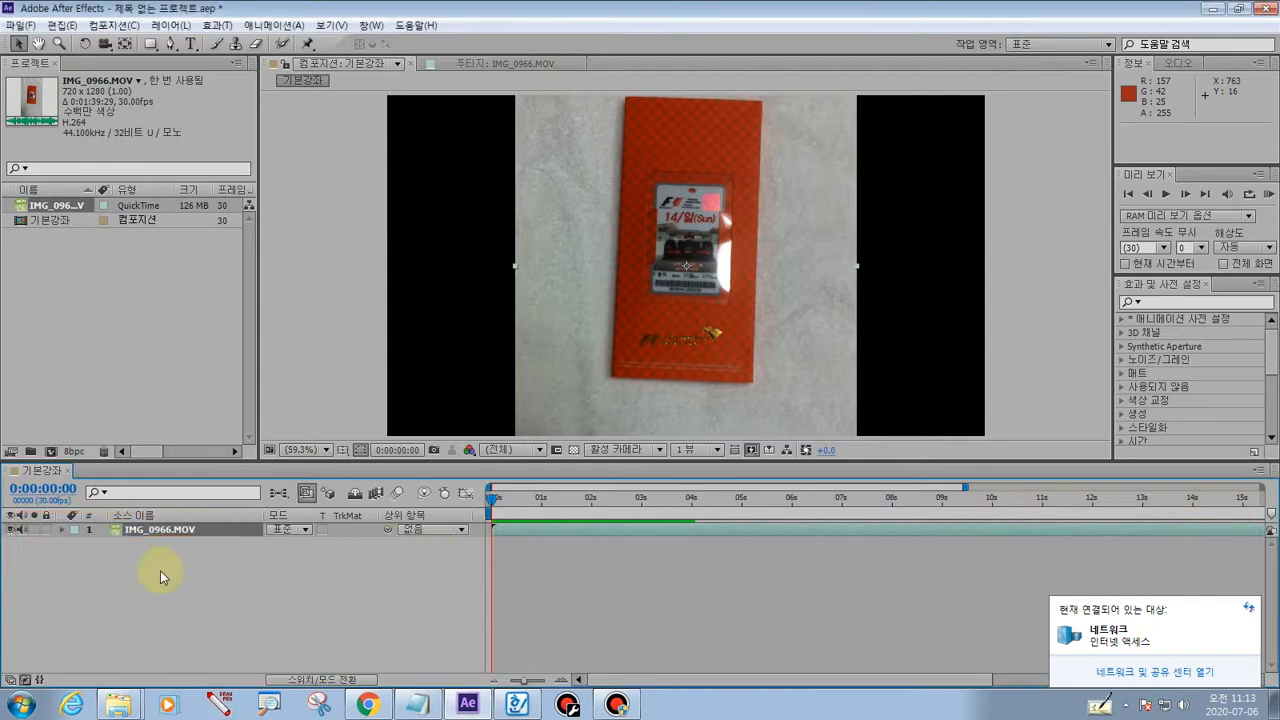
mouse_move(162, 528)
left_mouse_down()
mouse_move(182, 530)
mouse_move(152, 536)
left_mouse_up()
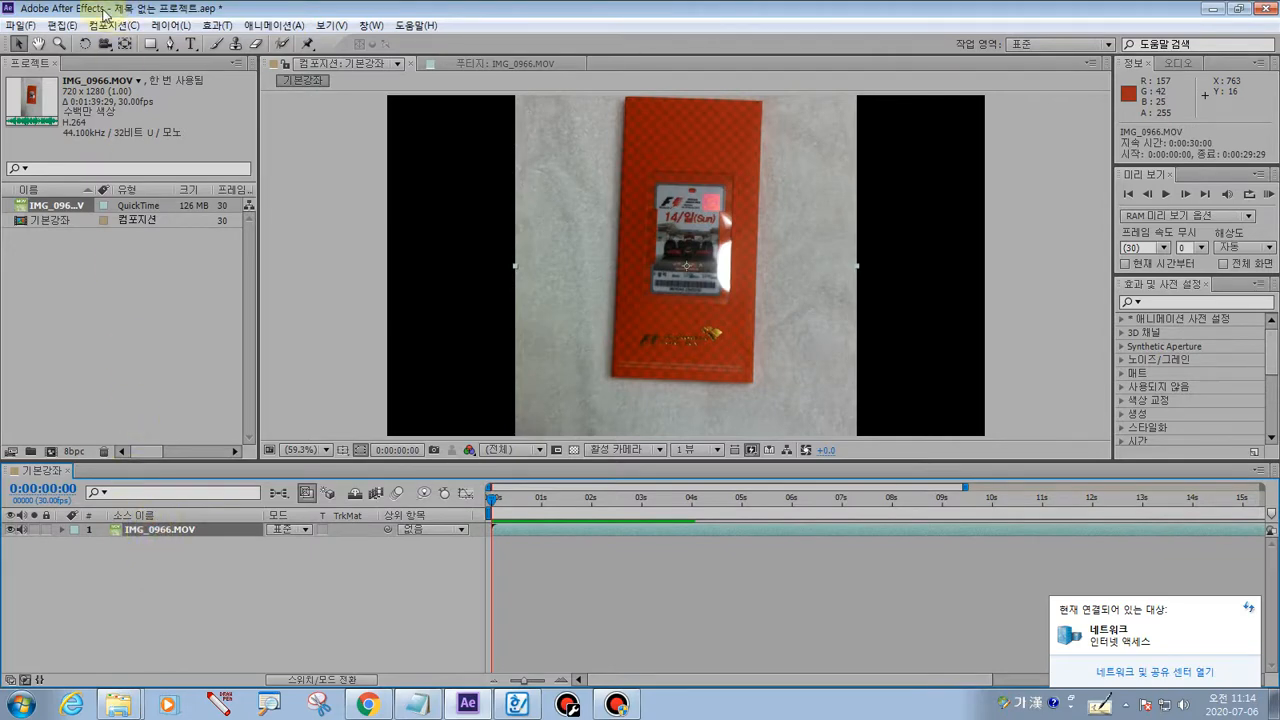
- Find the 레이어 분할 command, highlight "splitlayer" in item 11 of the 1일차.hwp instructions in Hangul, and return to After Effects
left_click(62, 25)
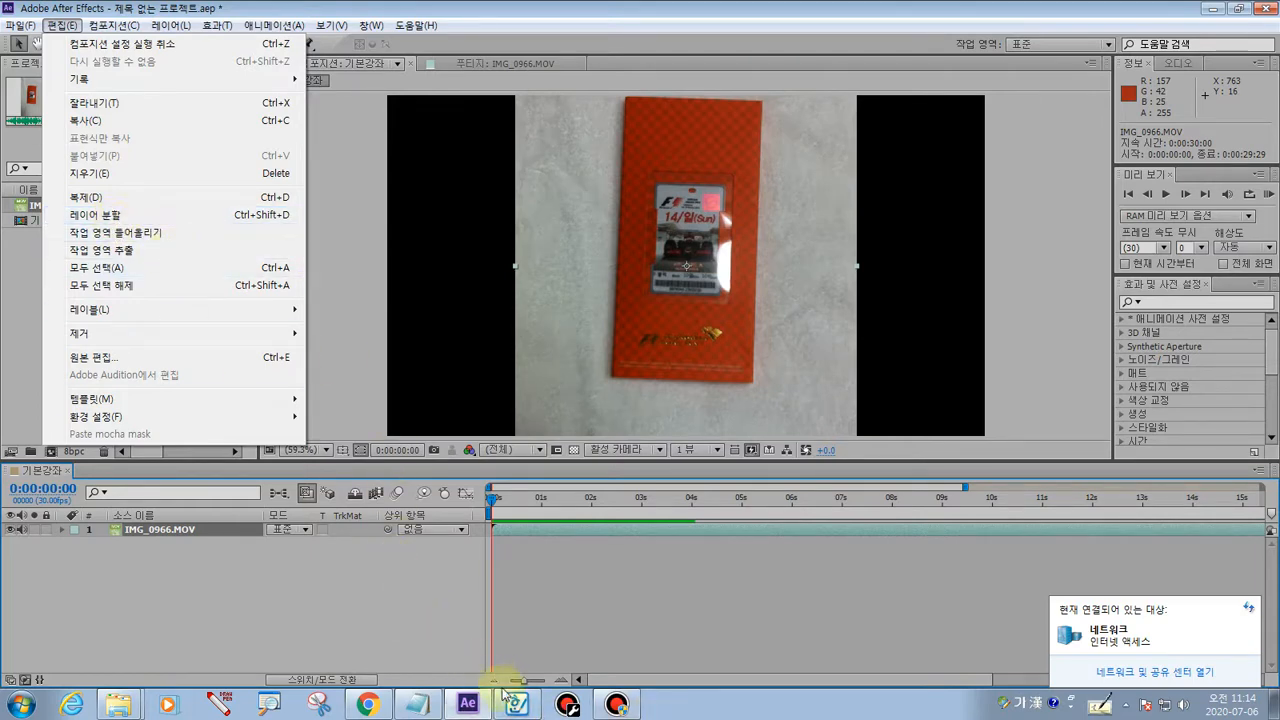
left_click(517, 705)
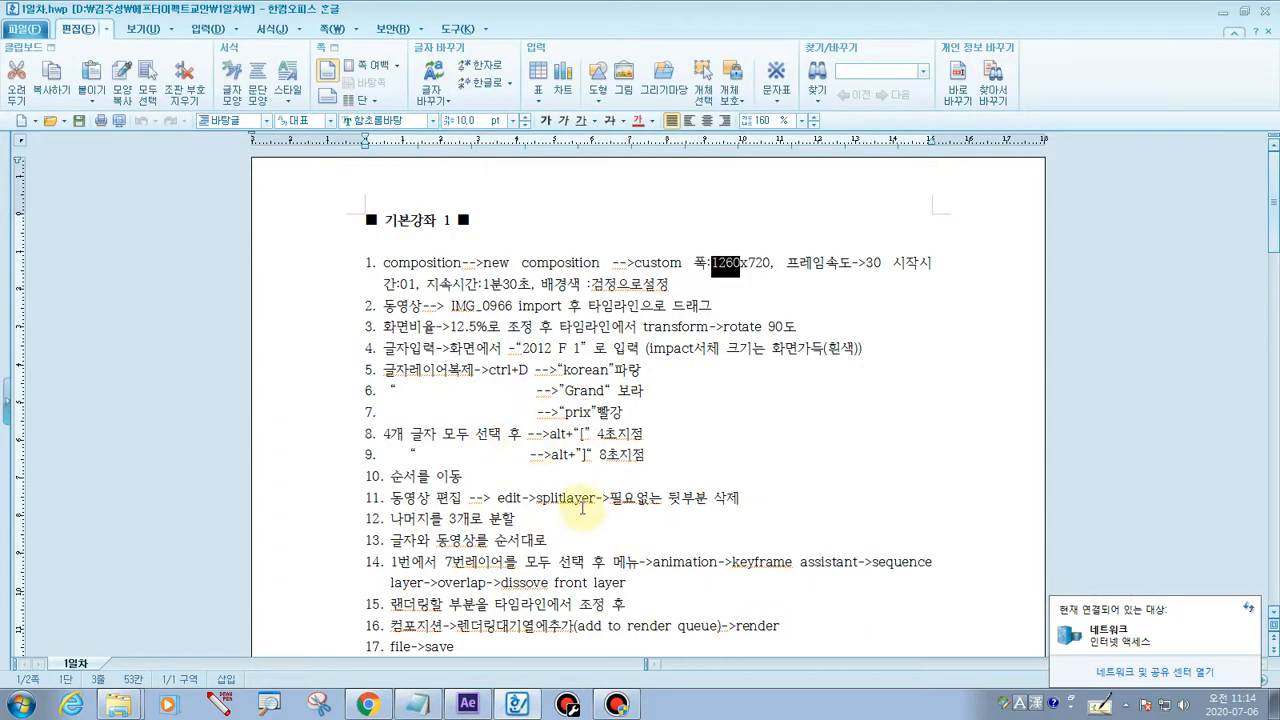
left_click_drag(537, 498, 600, 498)
left_click(560, 498)
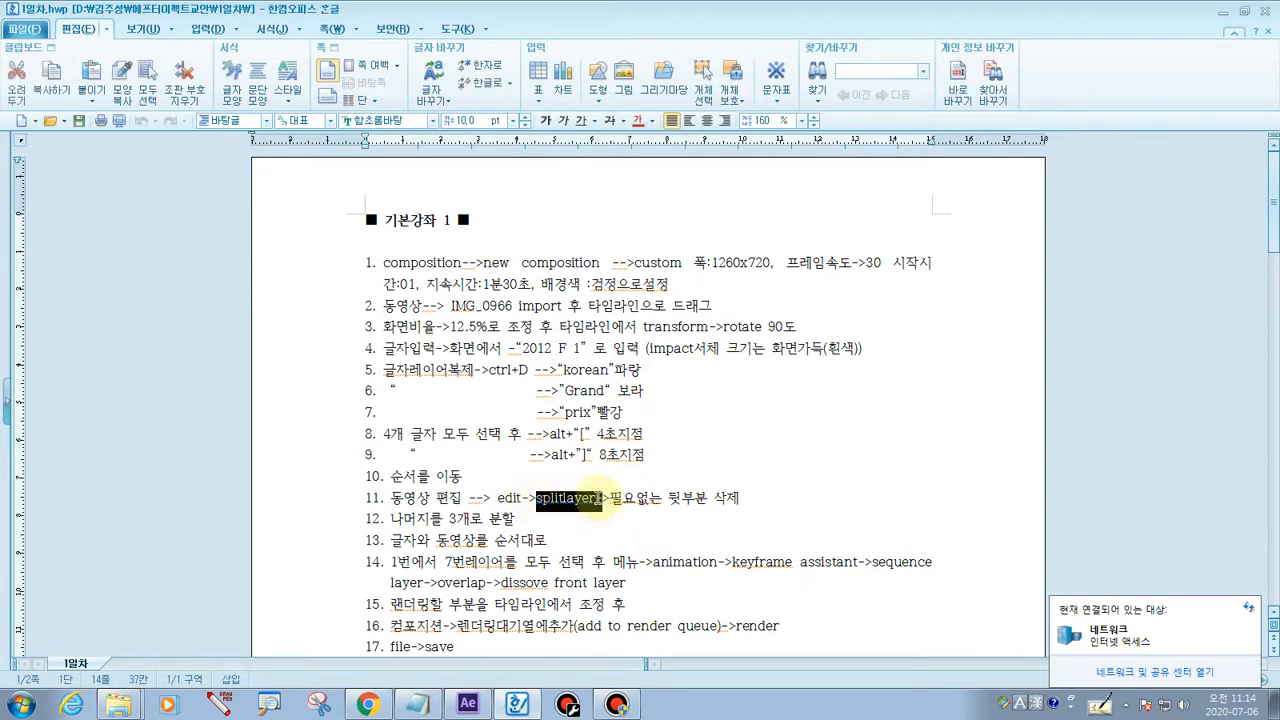
left_click(578, 503)
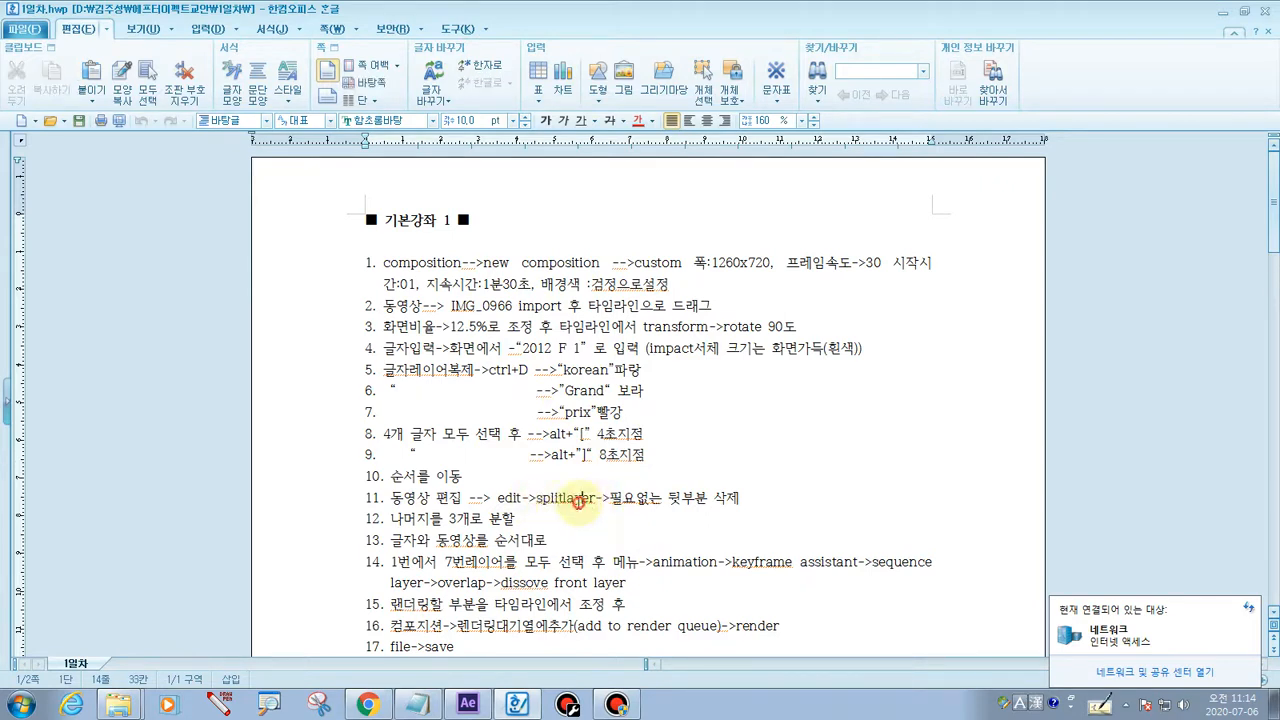
left_click(467, 705)
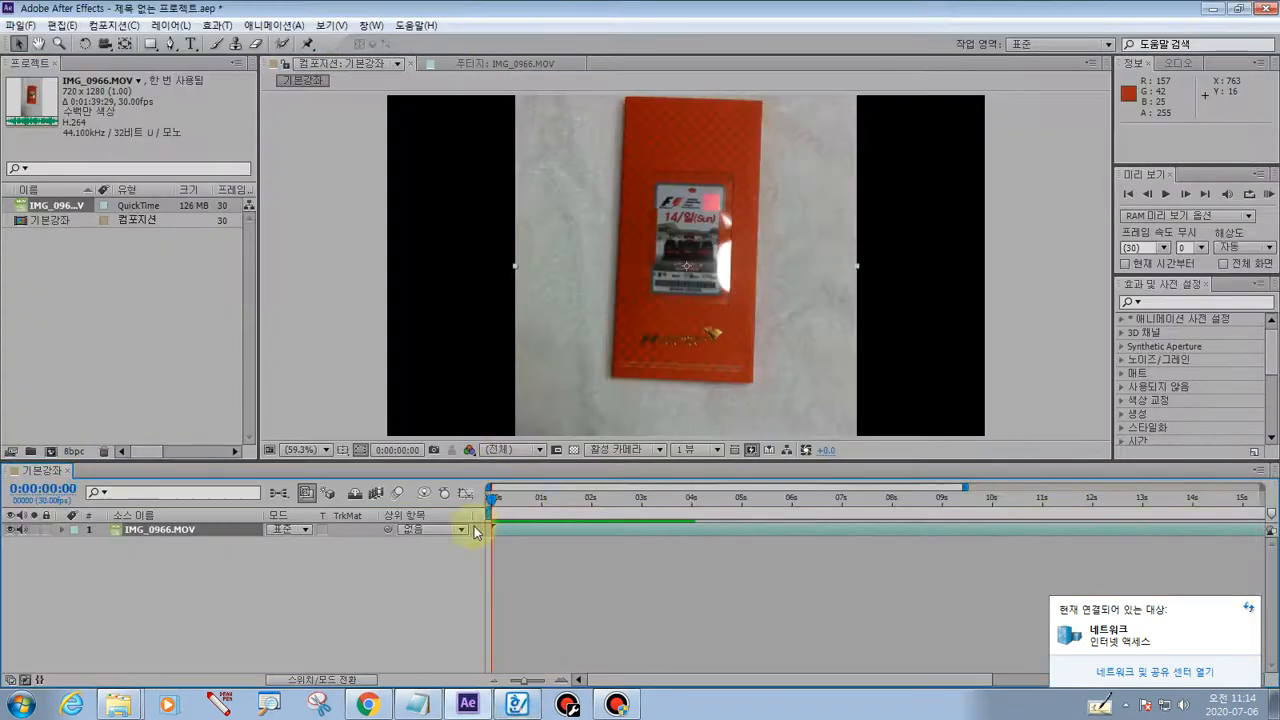
- Split the IMG_0966.MOV layer at 0:00:05:00
left_click(57, 26)
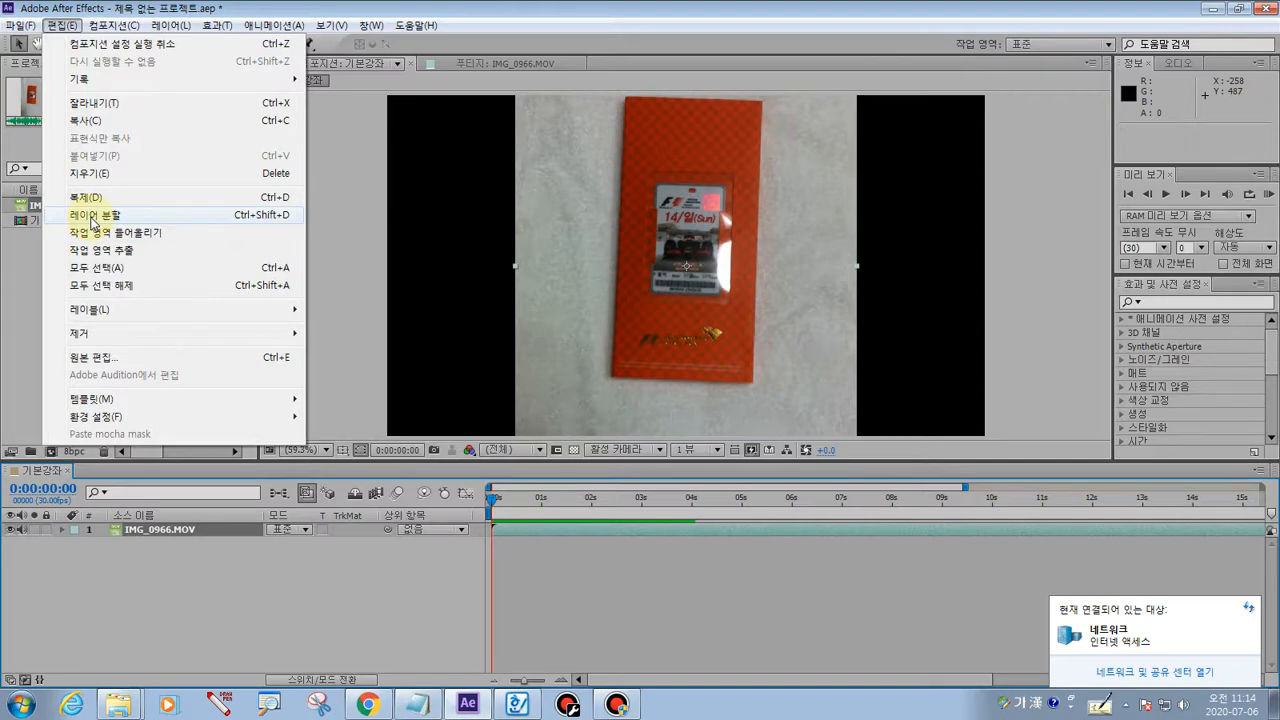
left_click_drag(492, 500, 743, 532)
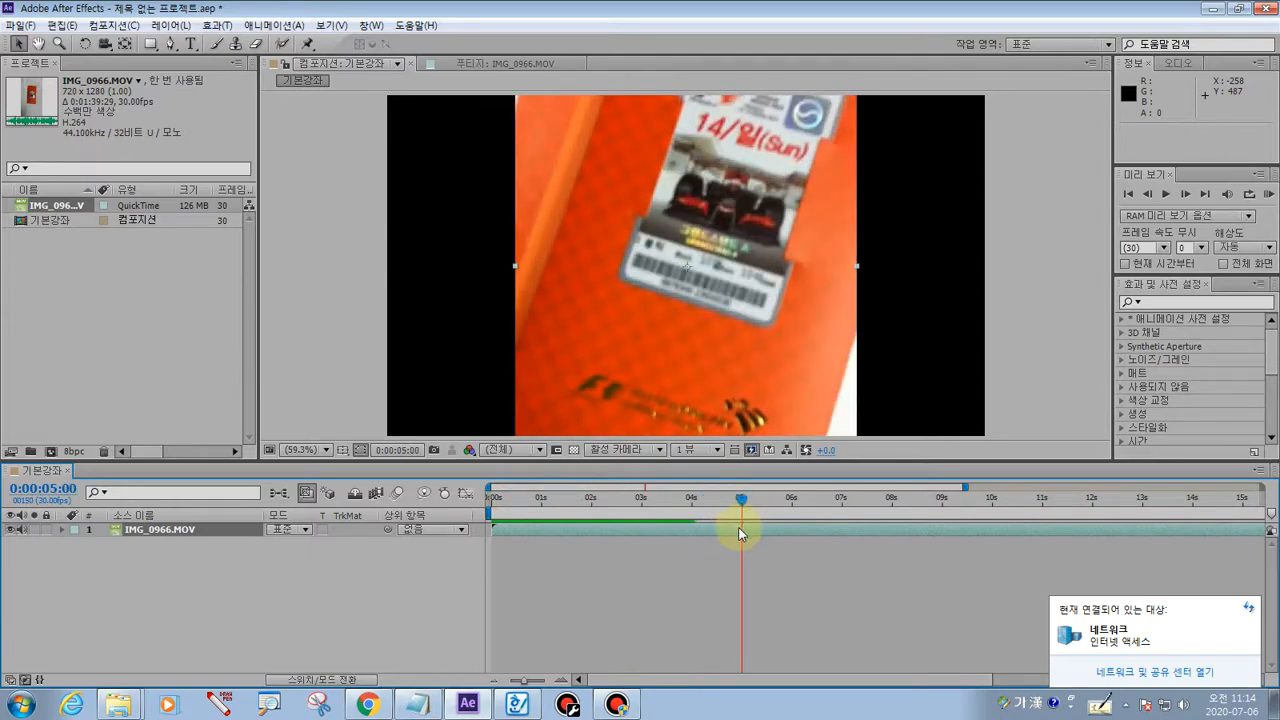
left_click(741, 531)
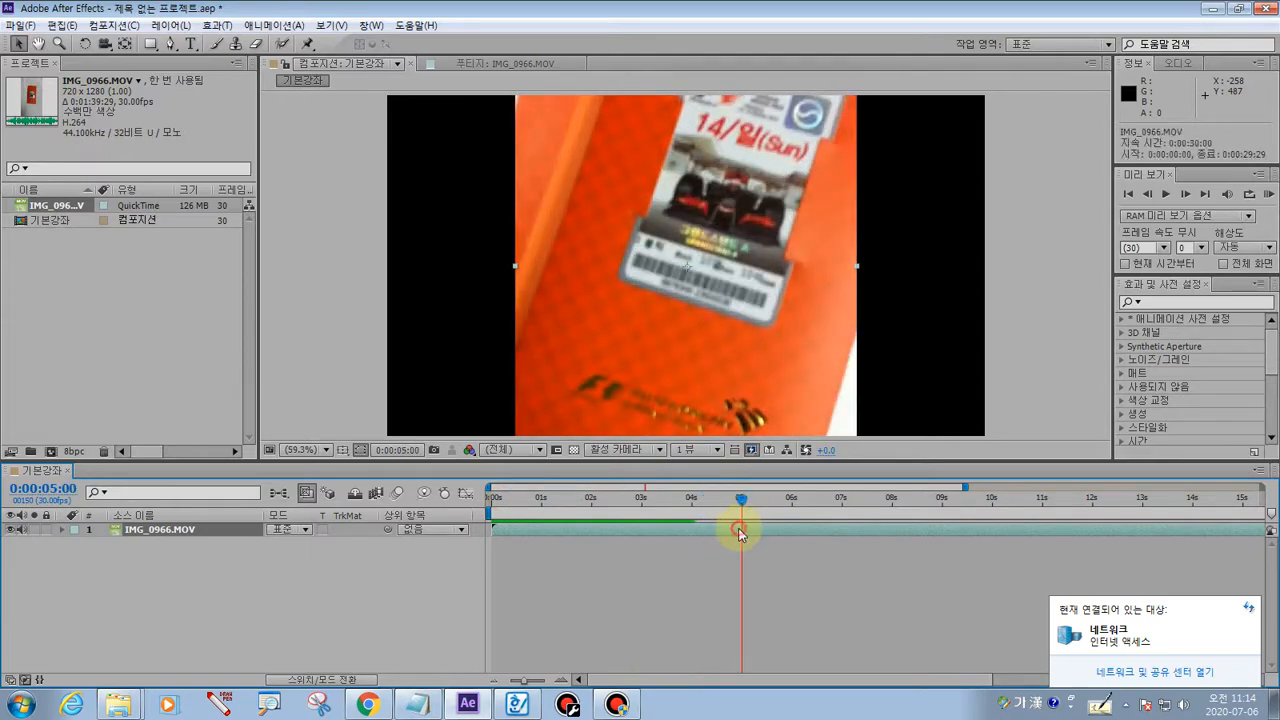
left_click(63, 25)
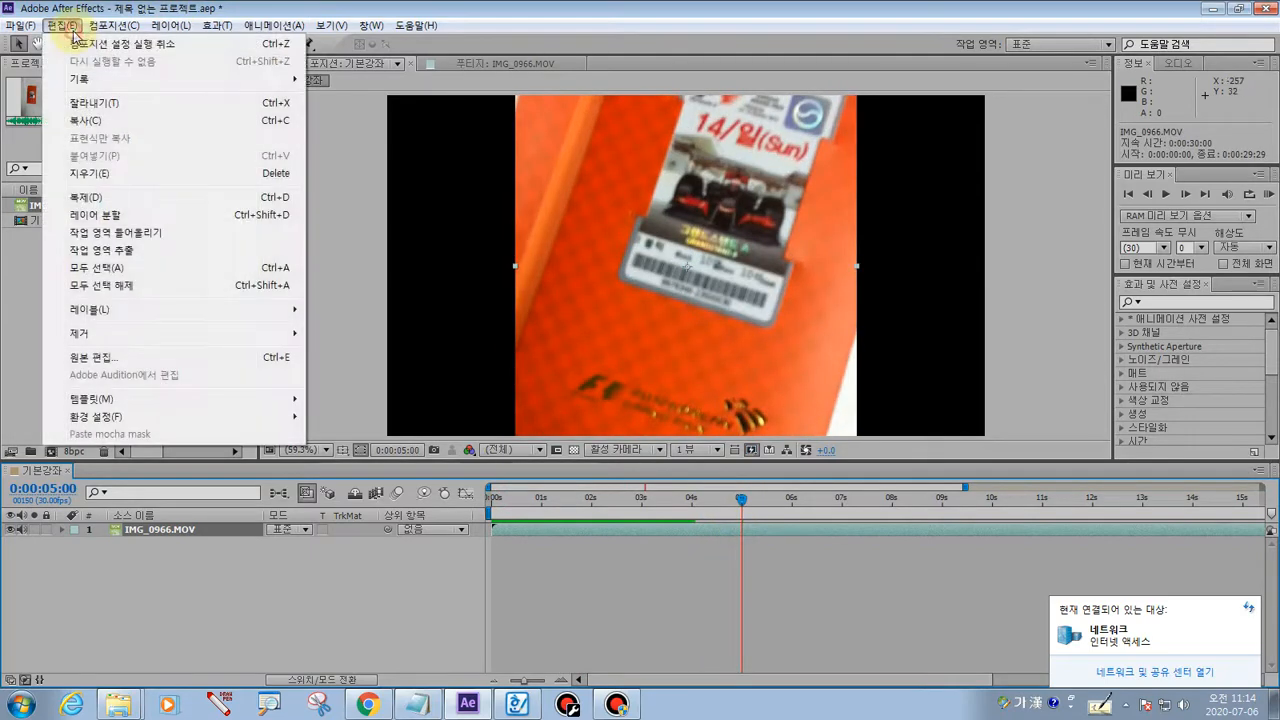
left_click(104, 222)
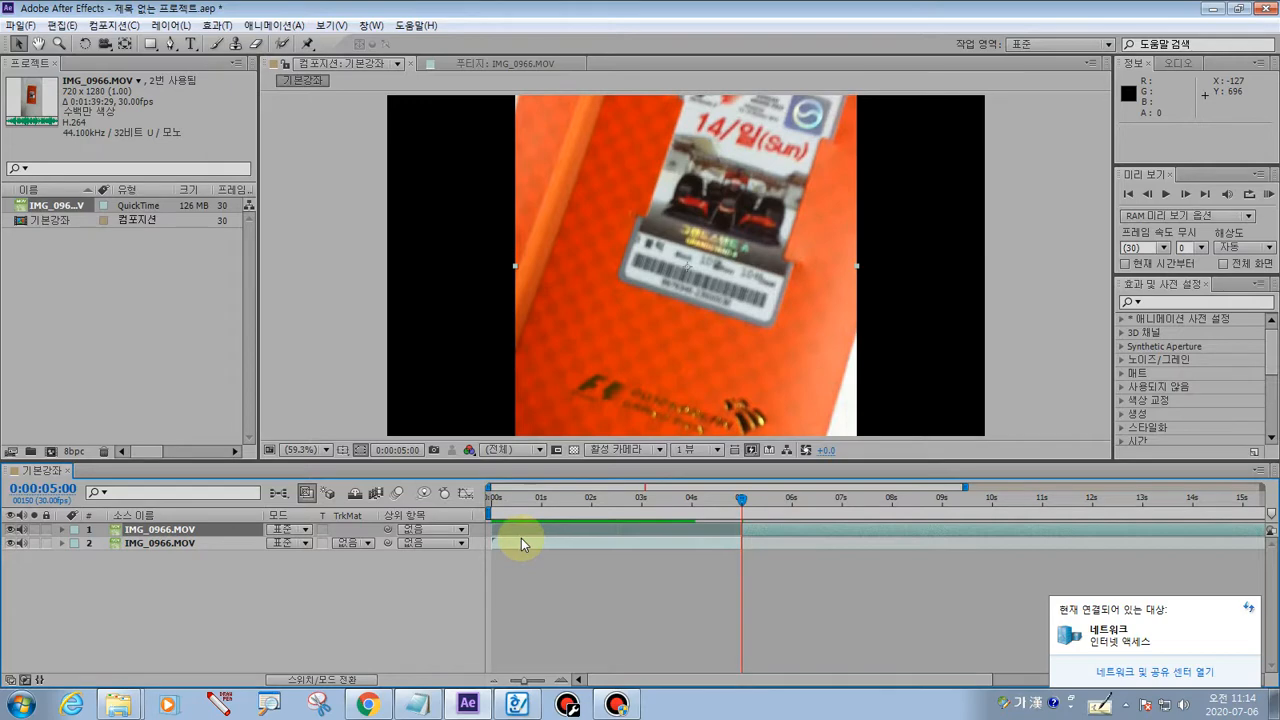
- Split the second IMG_0966.MOV segment, which starts at five seconds, at 0:00:10:01
left_click_drag(743, 500, 994, 516)
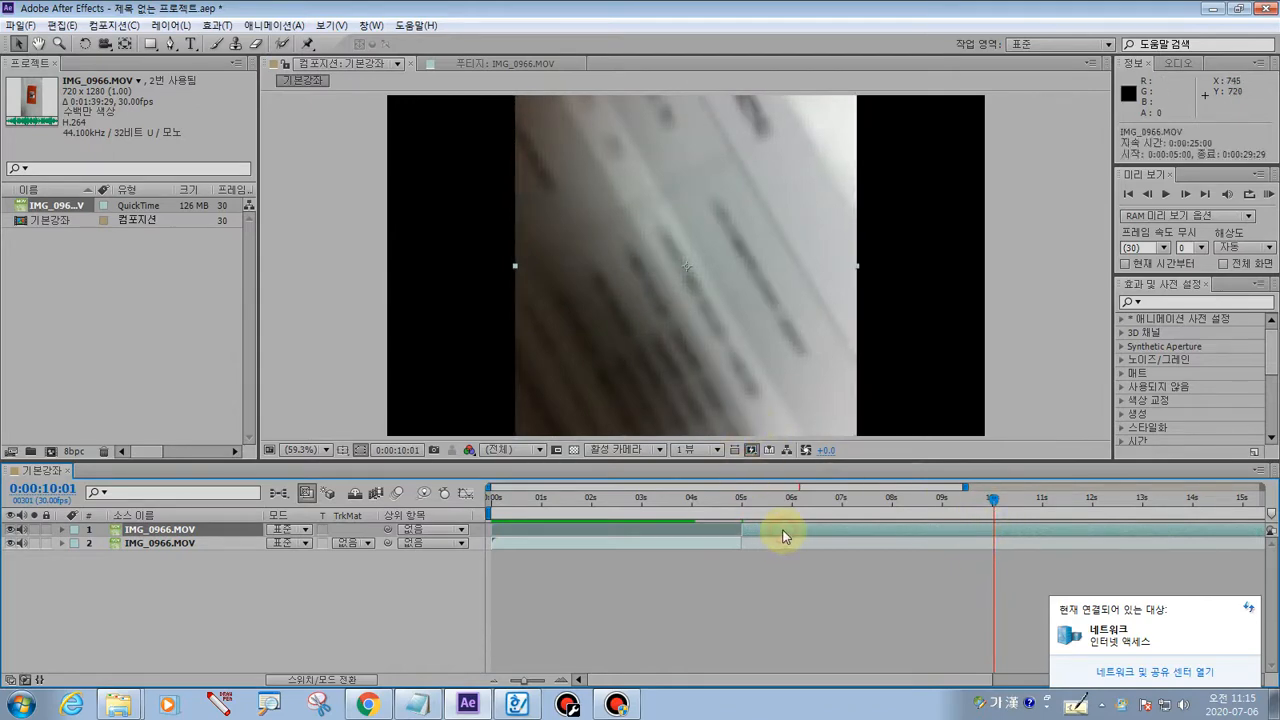
left_click(62, 25)
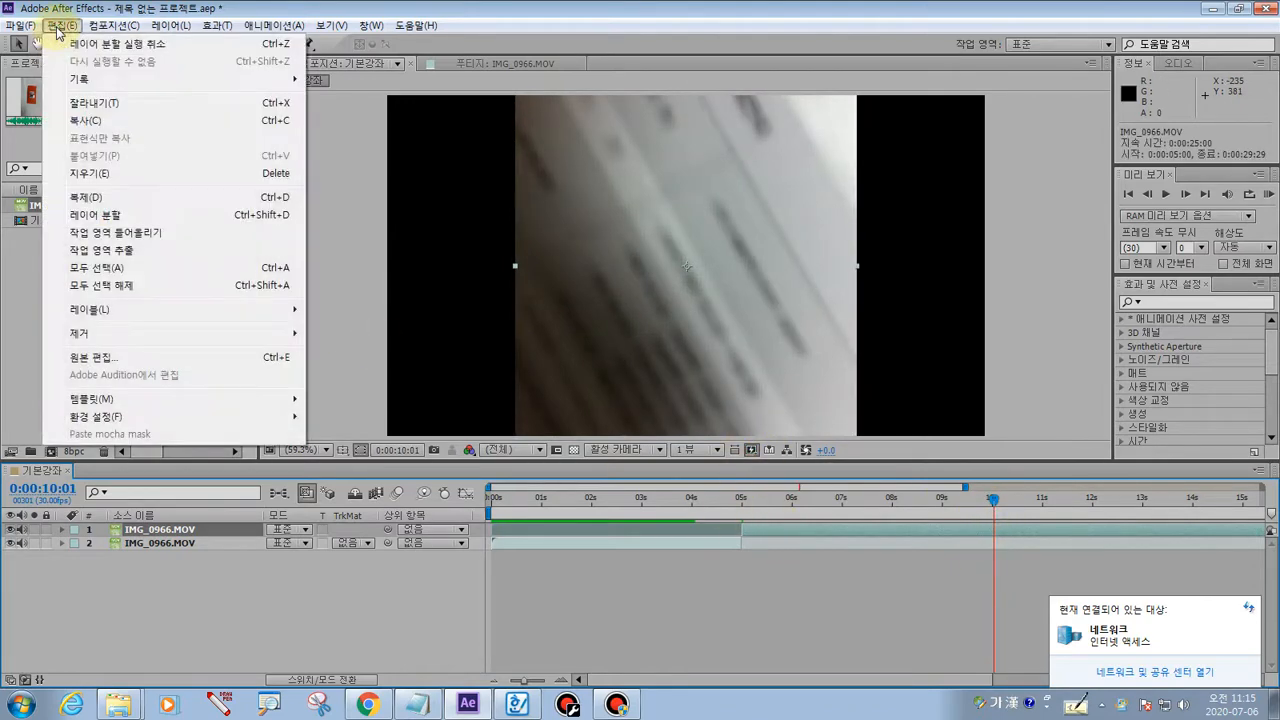
left_click(122, 214)
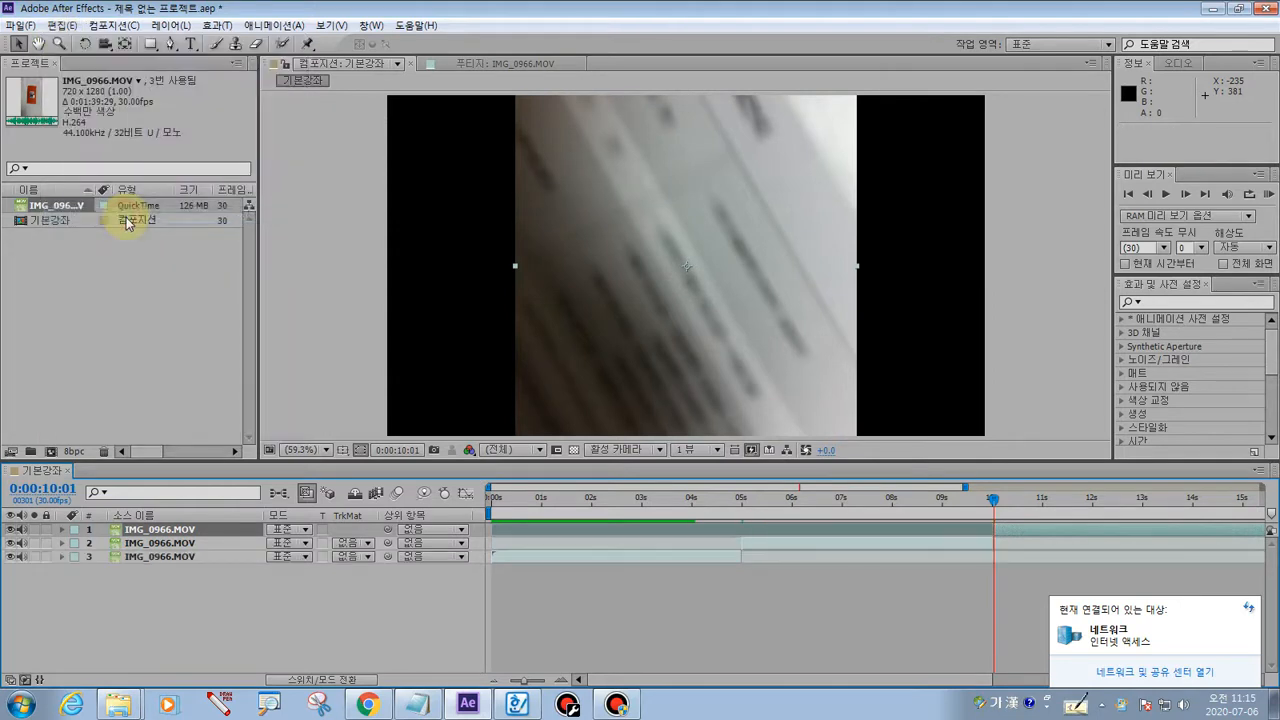
- Select the split IMG_0966.MOV segments to check their extents, and scrub the current time back to 0:00:00:00
left_click(826, 592)
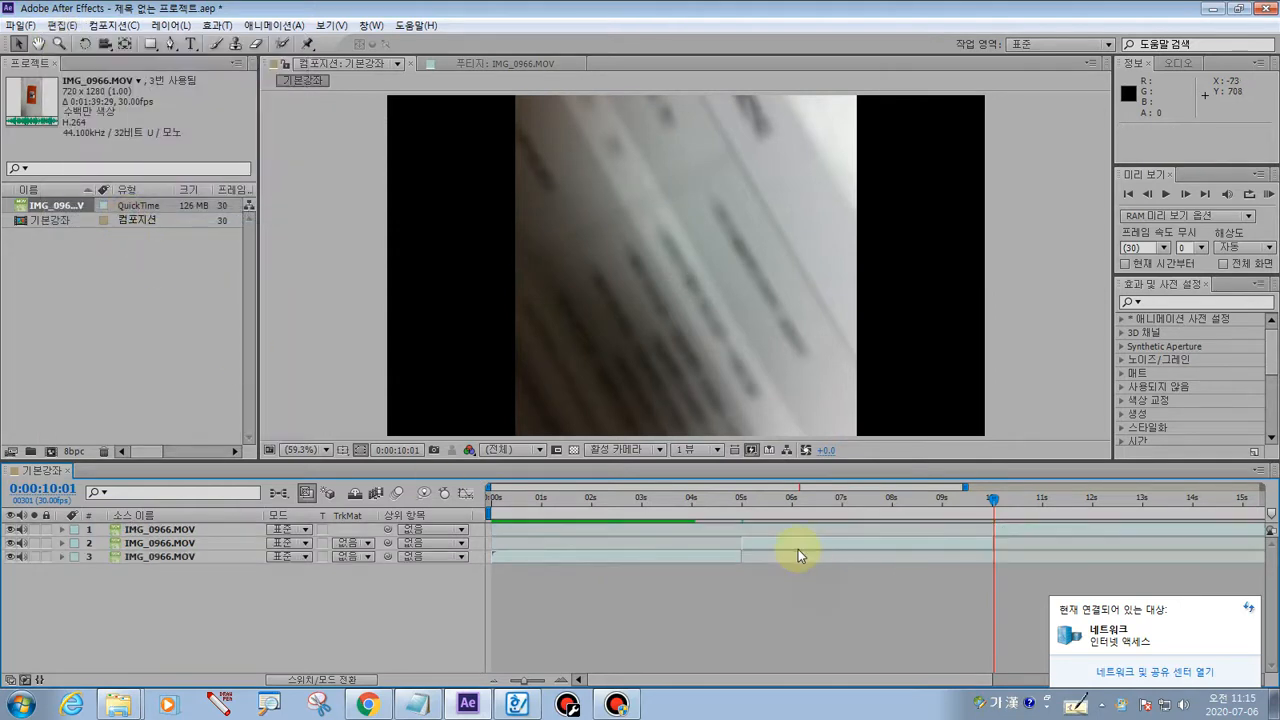
left_click(791, 547)
left_click(808, 583)
left_click(816, 547)
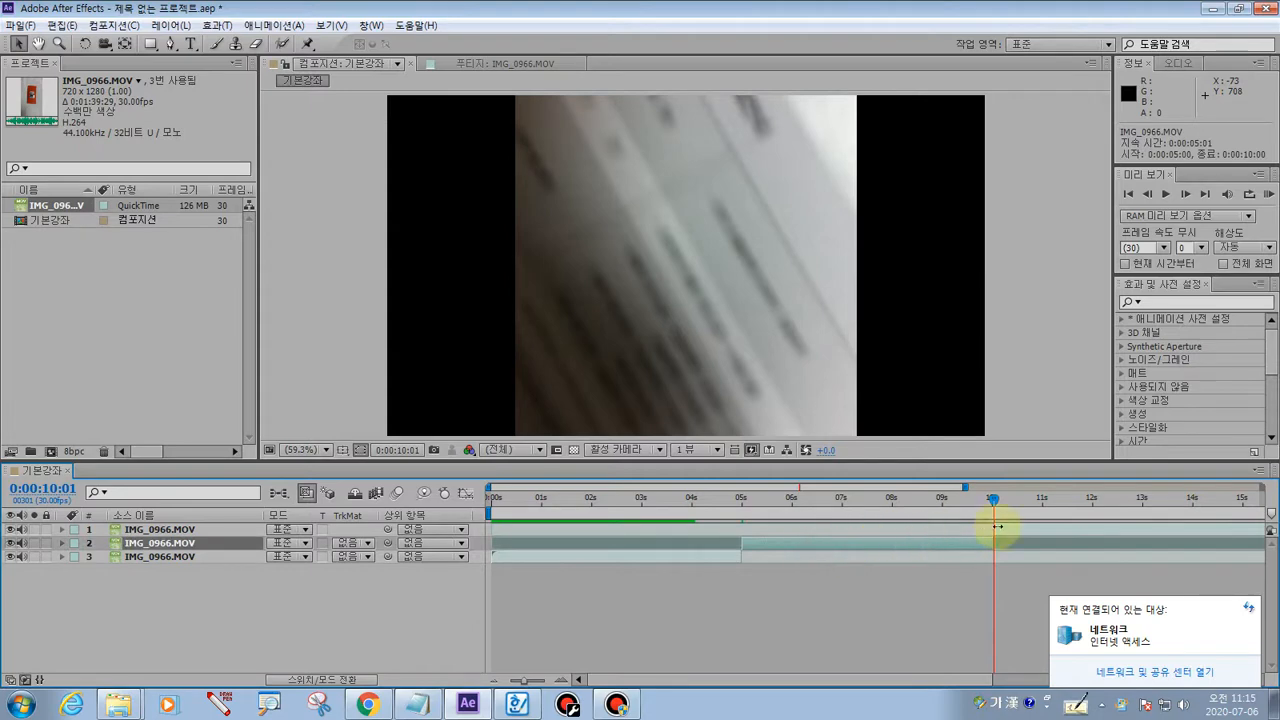
left_click(1009, 528)
left_click(893, 547)
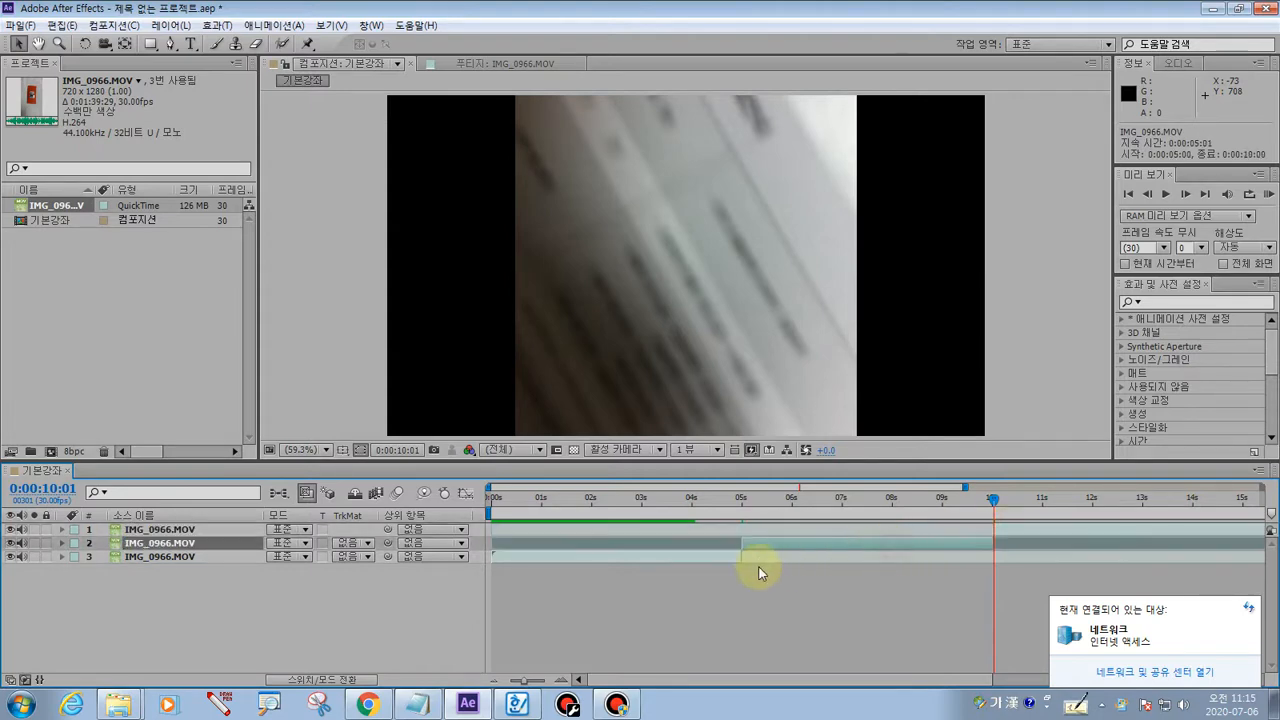
left_click(712, 600)
left_click(988, 497)
left_click_drag(943, 499, 695, 498)
left_click_drag(820, 505, 314, 481)
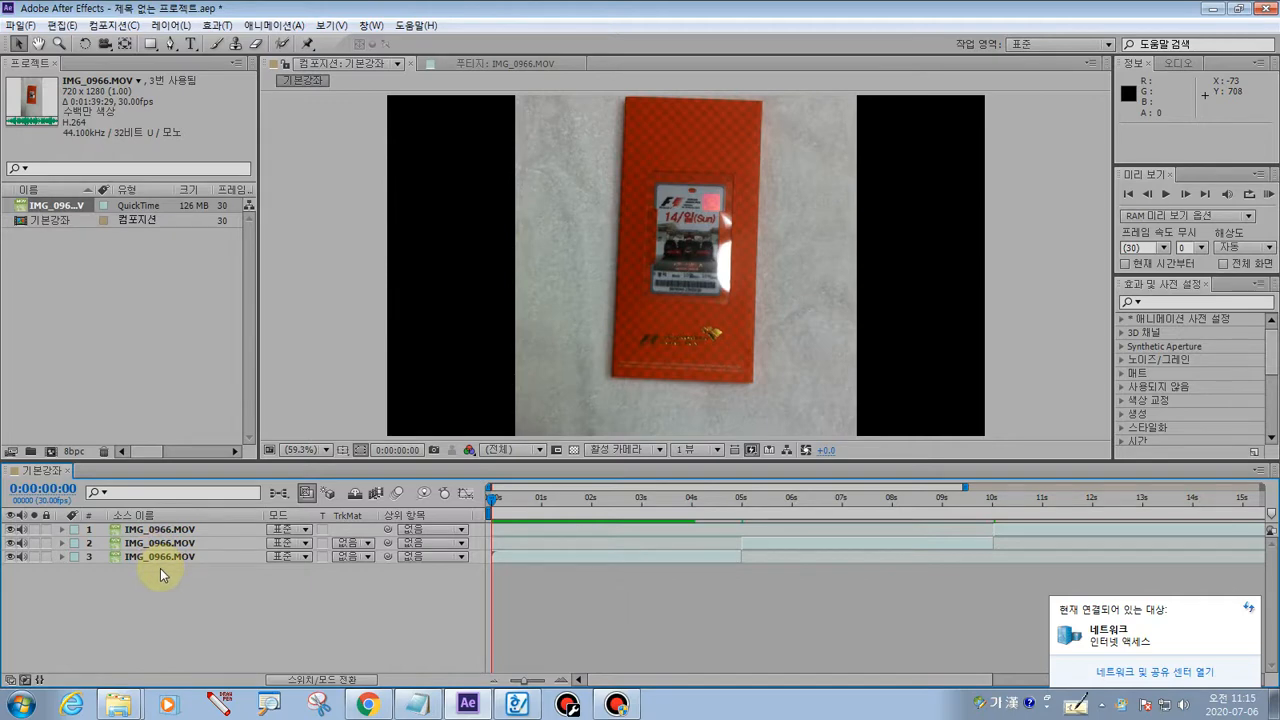
- Select the three split IMG_0966.MOV layers by name, from layer 3 up to layer 1, to identify their segments
left_click(155, 557)
left_click(158, 585)
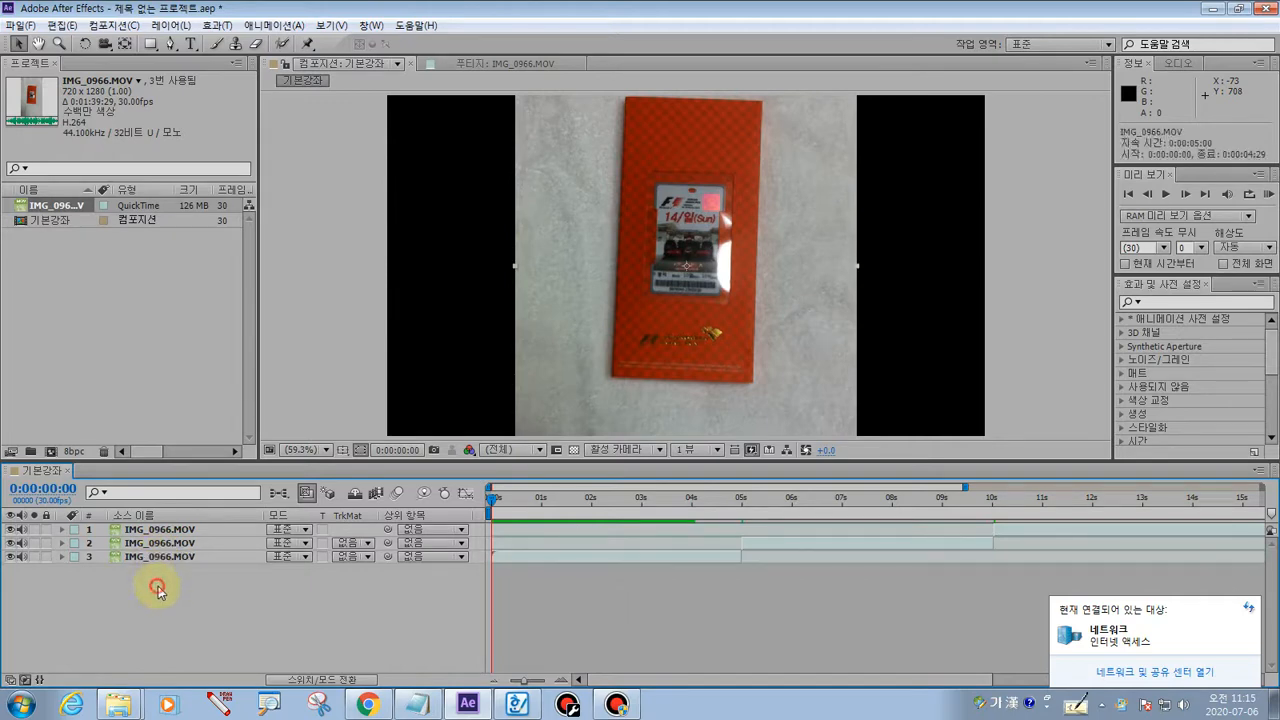
left_click(154, 559)
left_click(159, 589)
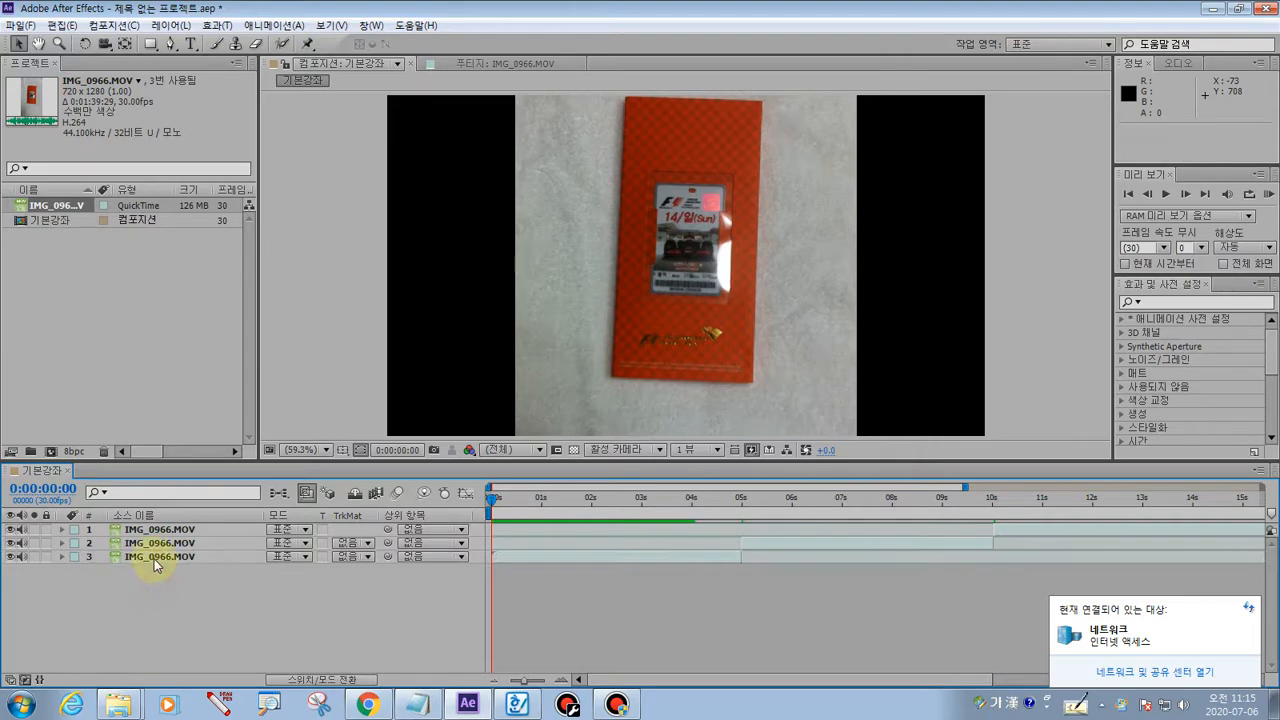
left_click(155, 563)
left_click(155, 543)
left_click(155, 529)
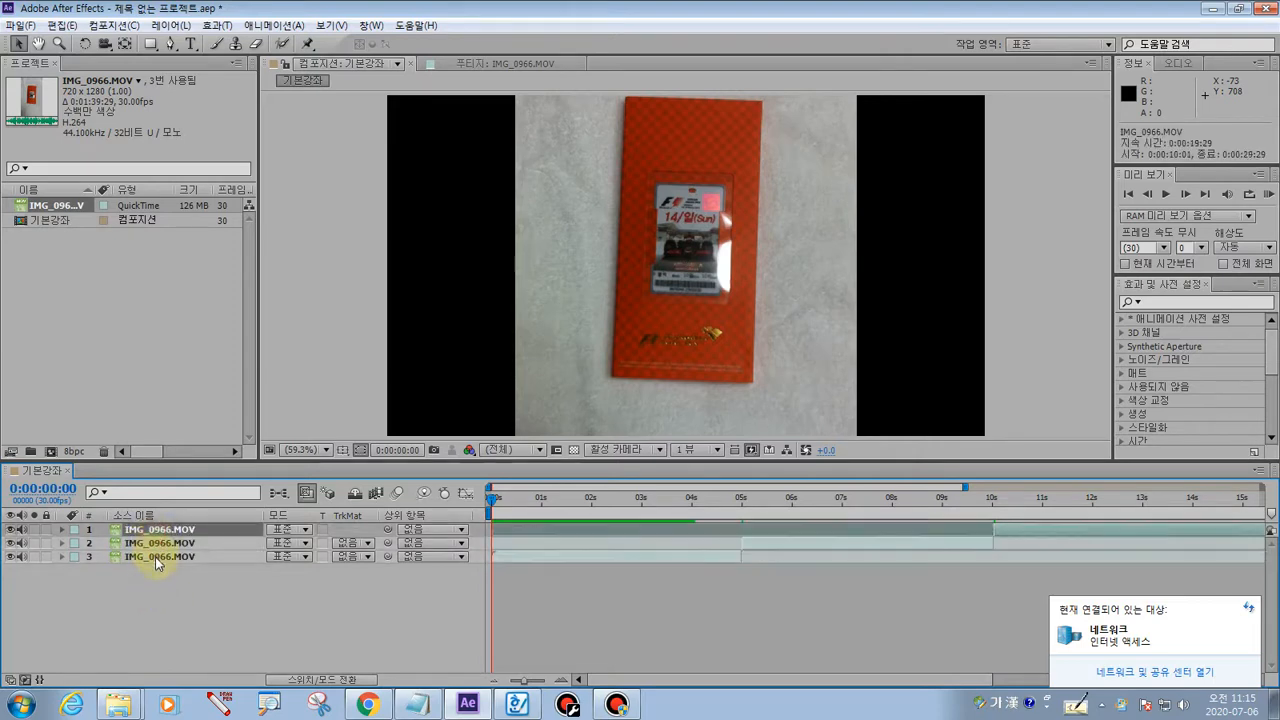
left_click(156, 562)
left_click(161, 597)
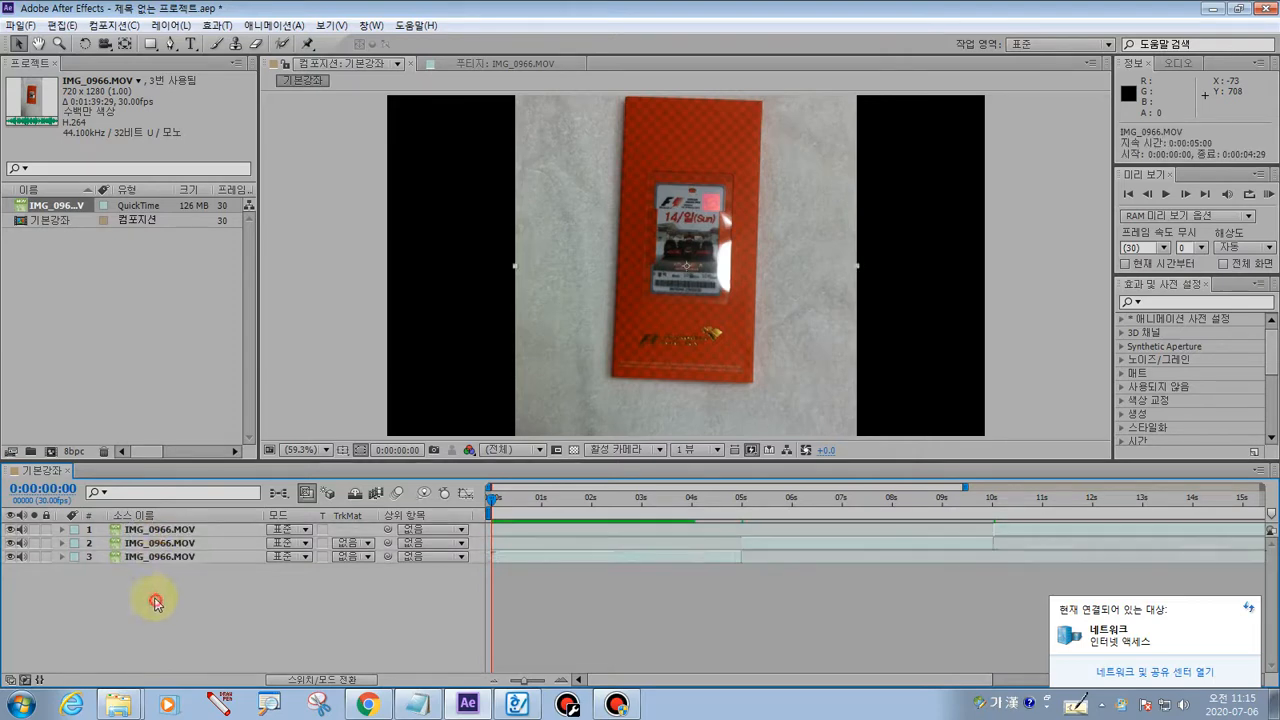
- Rename layer 3, the first five-second segment, as 영상1
left_click(146, 559)
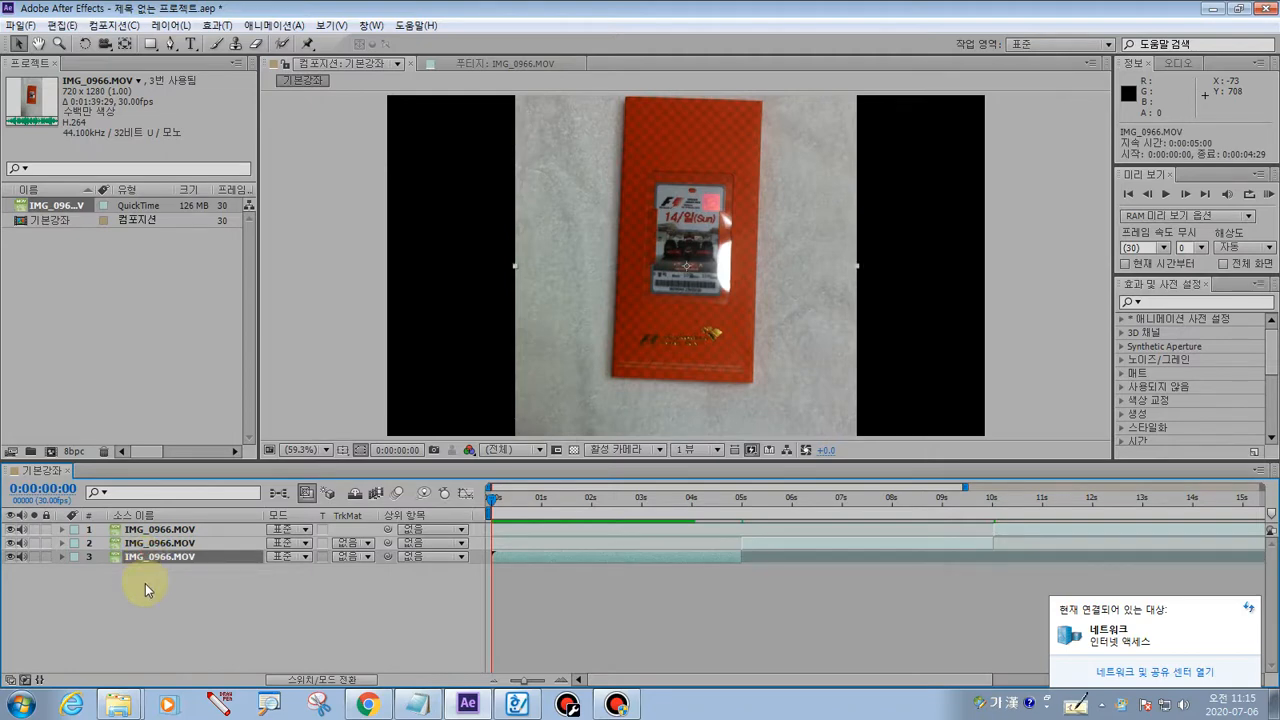
key("Return")
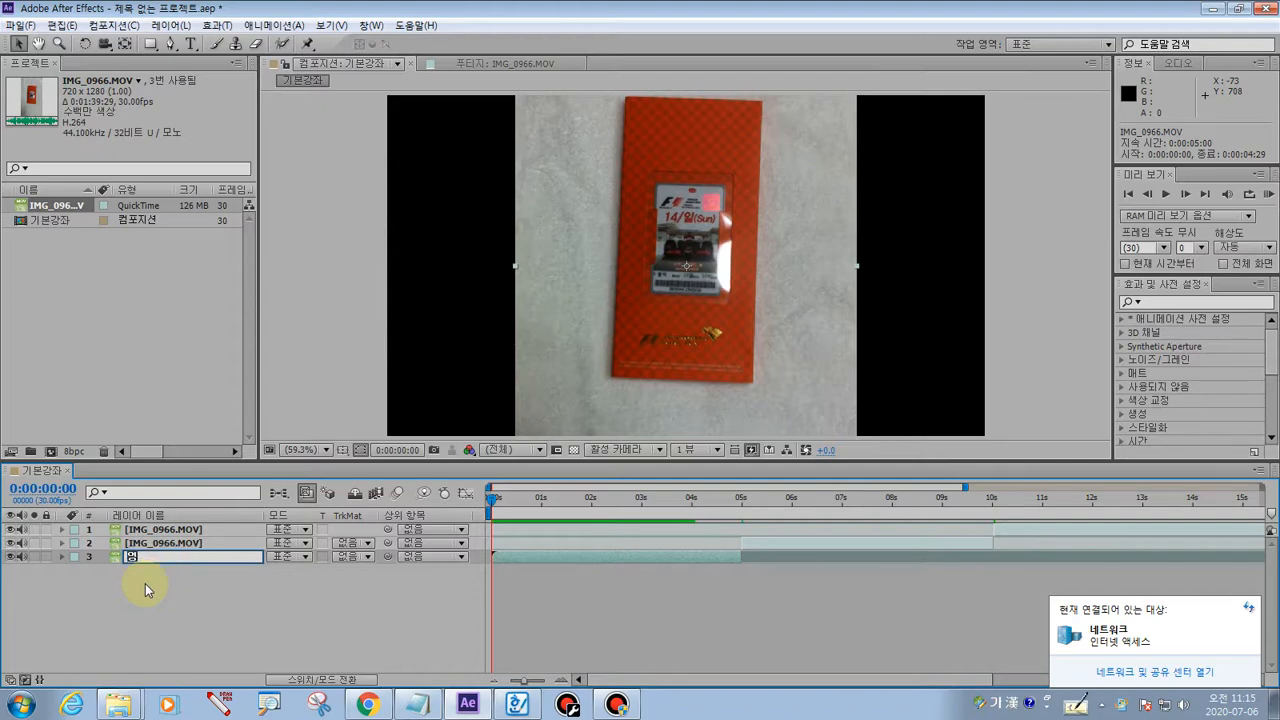
type("영상1")
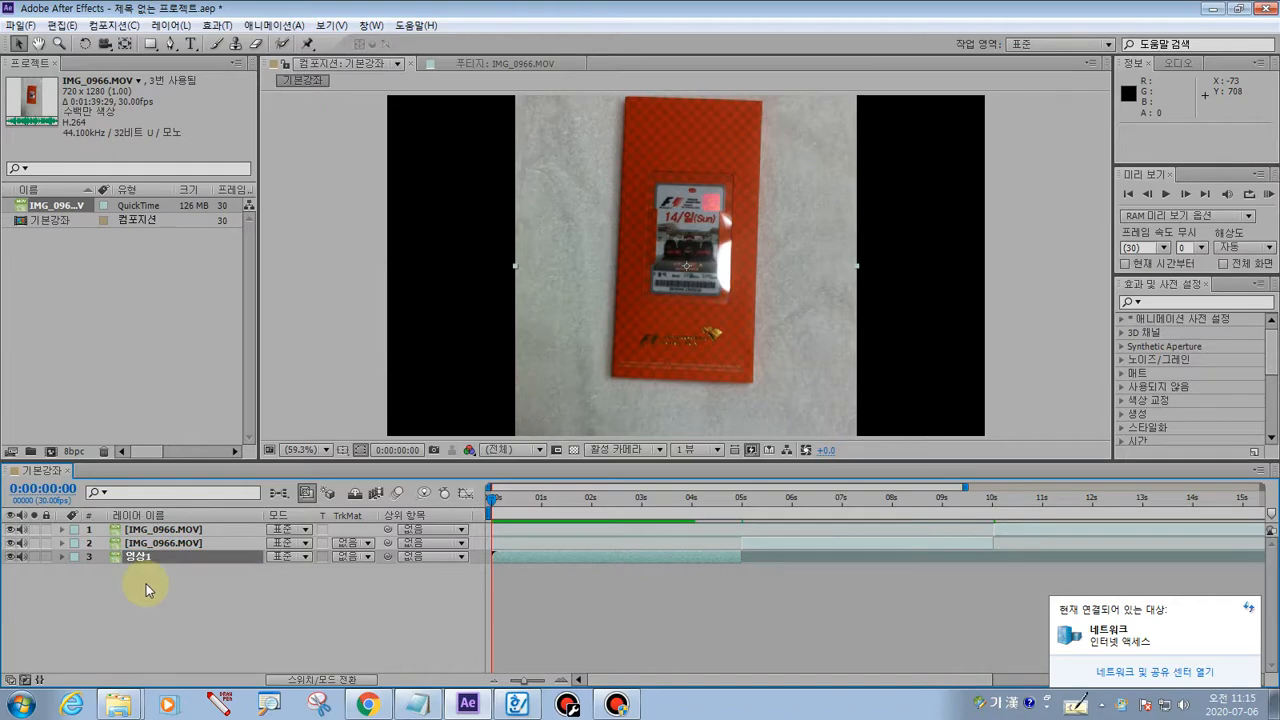
left_click(148, 582)
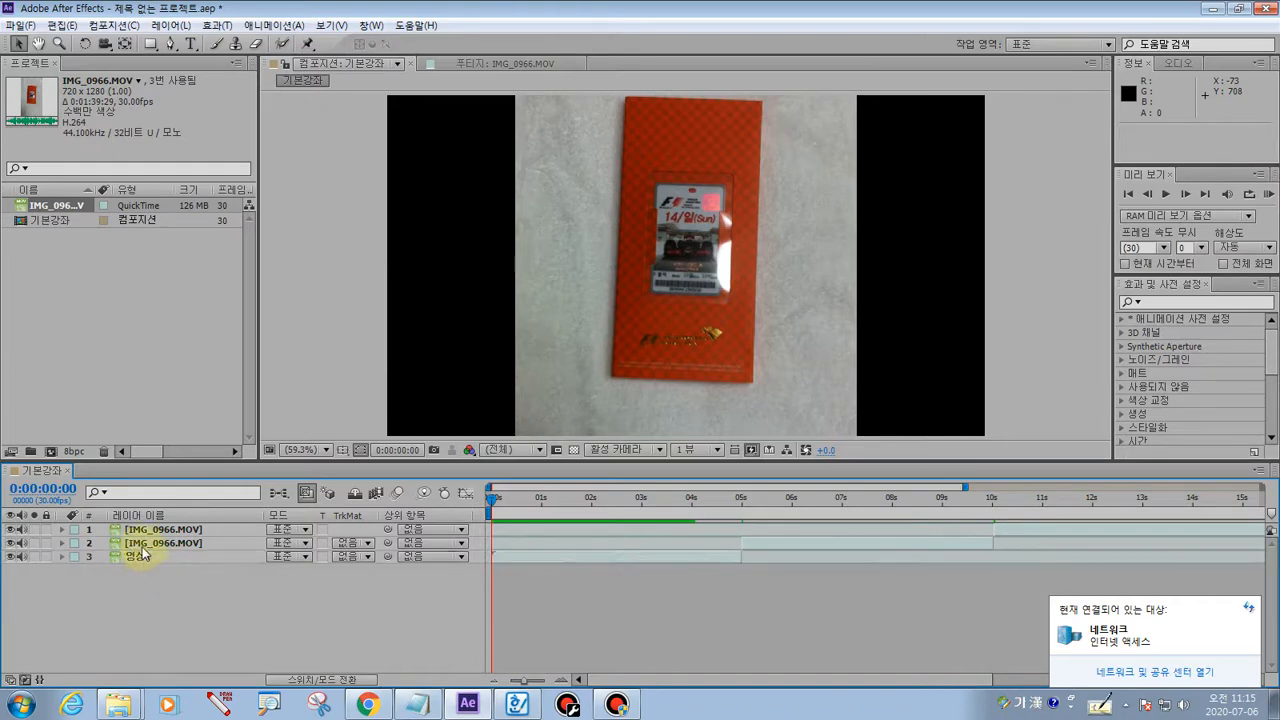
- Rename layer 2, the middle segment, as 영상2
left_click(140, 545)
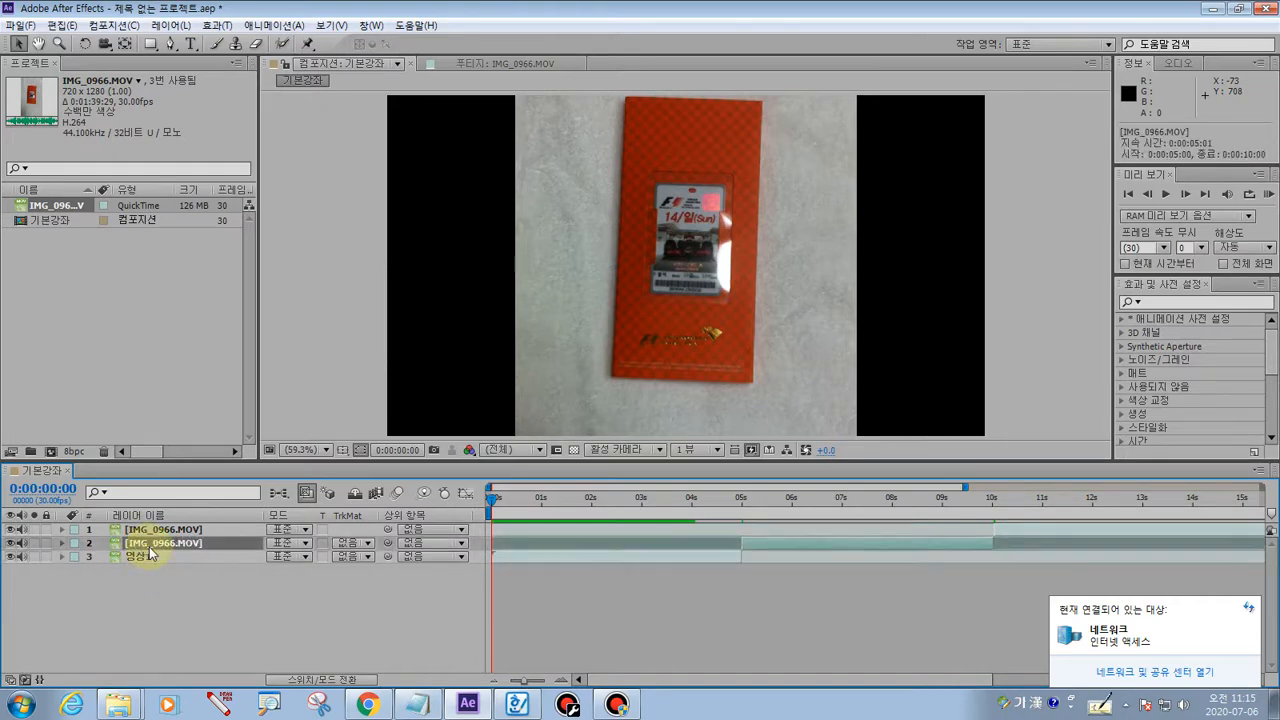
key("Return")
type("영상2")
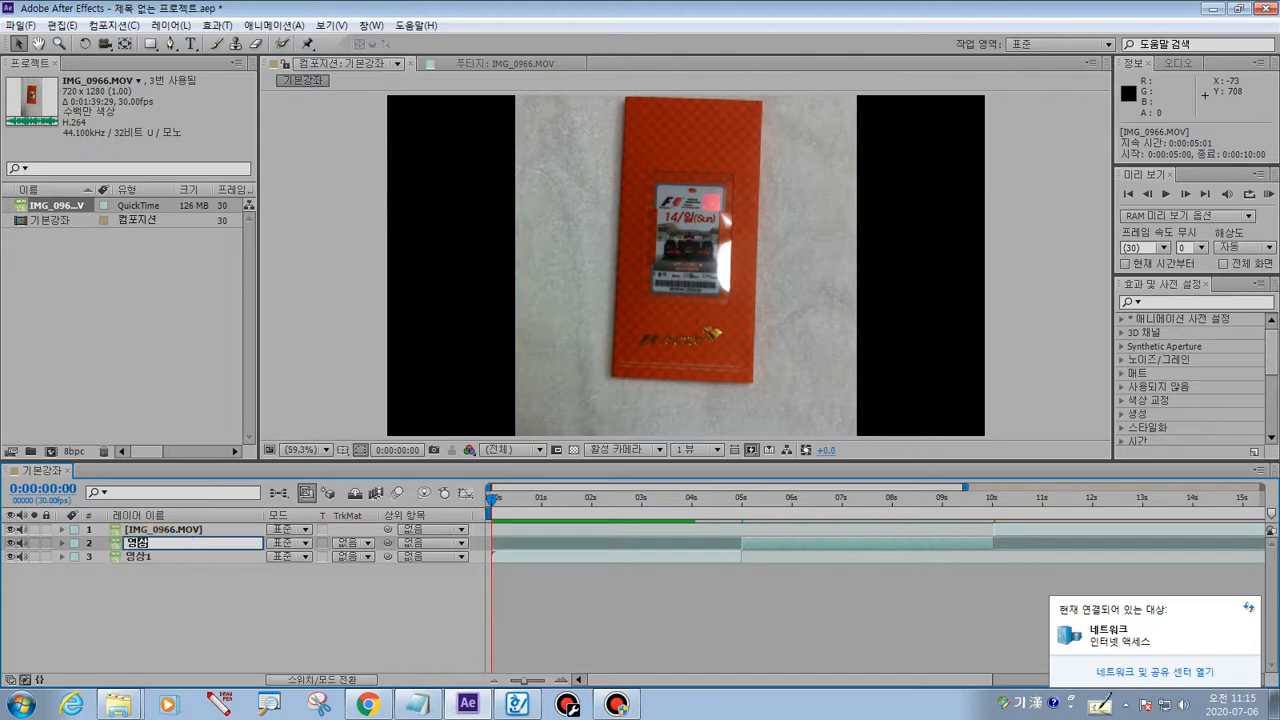
key("Return")
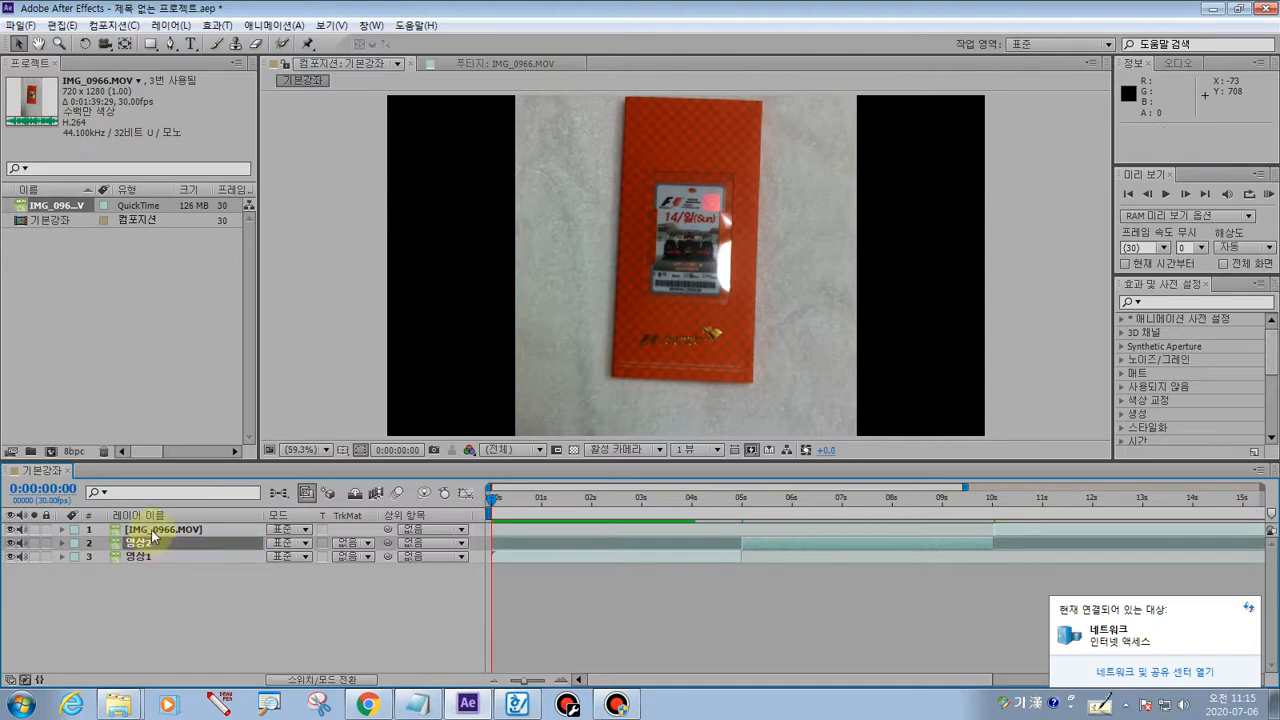
- Rename layer 1, the last segment, as 영상3, select each renamed layer in turn, and leave none selected
key("ctrl+Up")
key("Return")
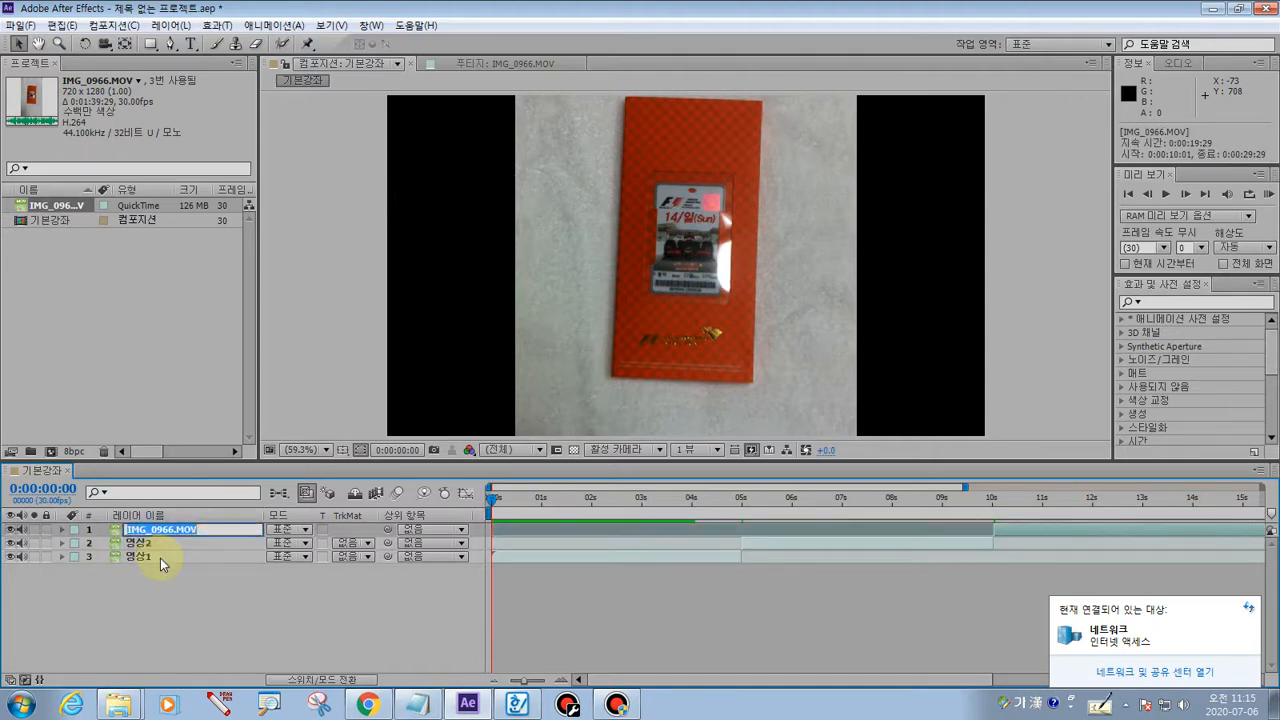
type("영상3")
key("Return")
left_click(165, 612)
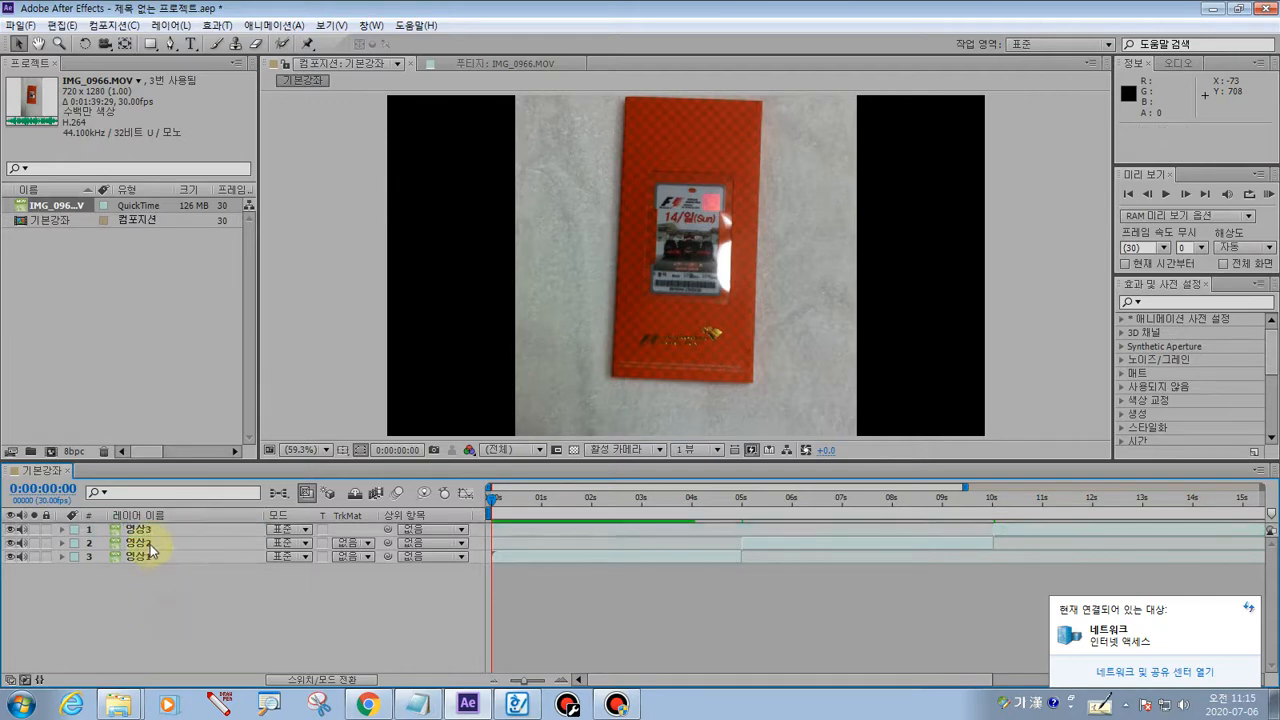
left_click(148, 532)
left_click(144, 544)
left_click(146, 557)
left_click(147, 596)
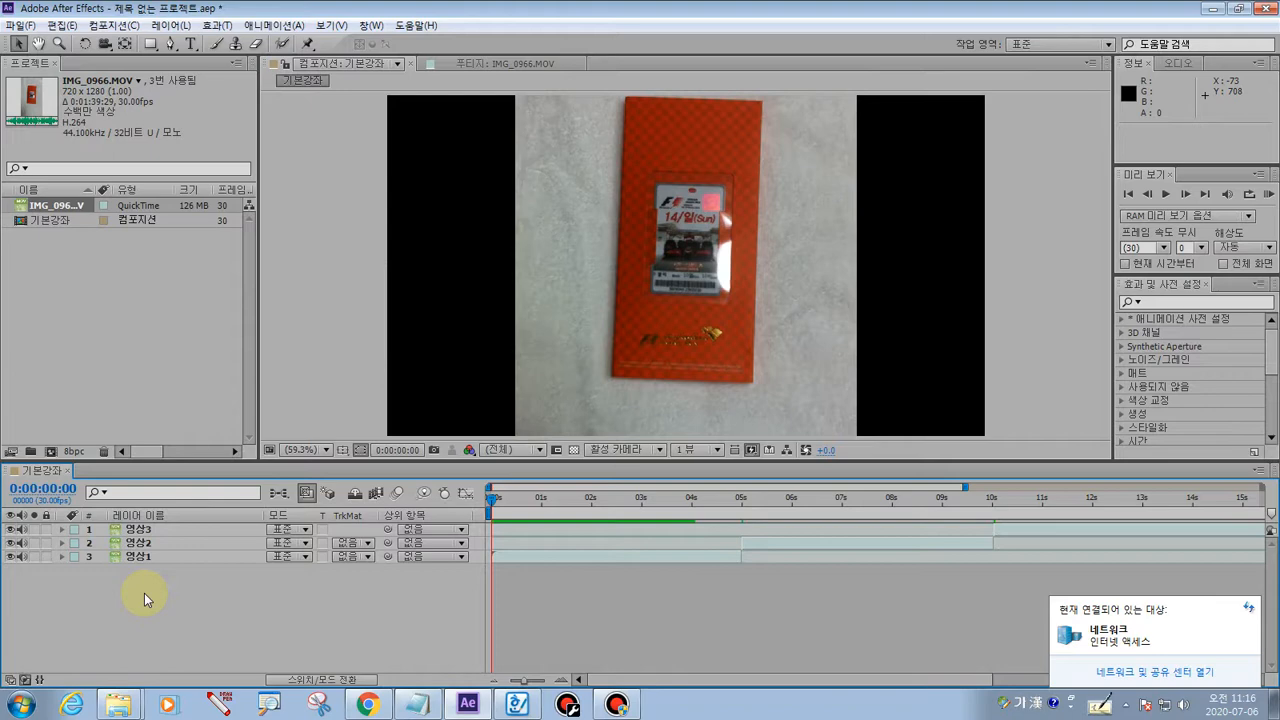
left_click(365, 619)
- Move the 영상2 and 영상3 layers in the timeline so that both start at 0:00:00:00
left_click(794, 543)
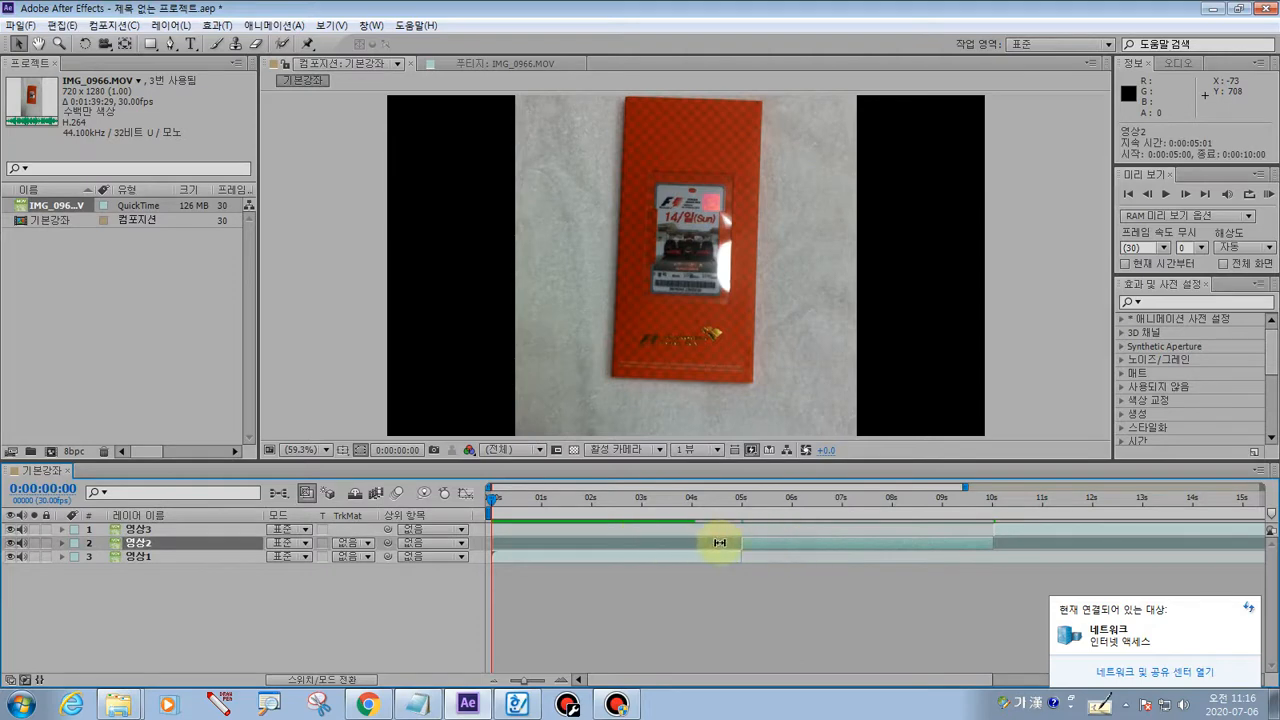
left_click(771, 545)
left_click_drag(771, 545, 536, 542)
left_click_drag(1137, 526, 643, 522)
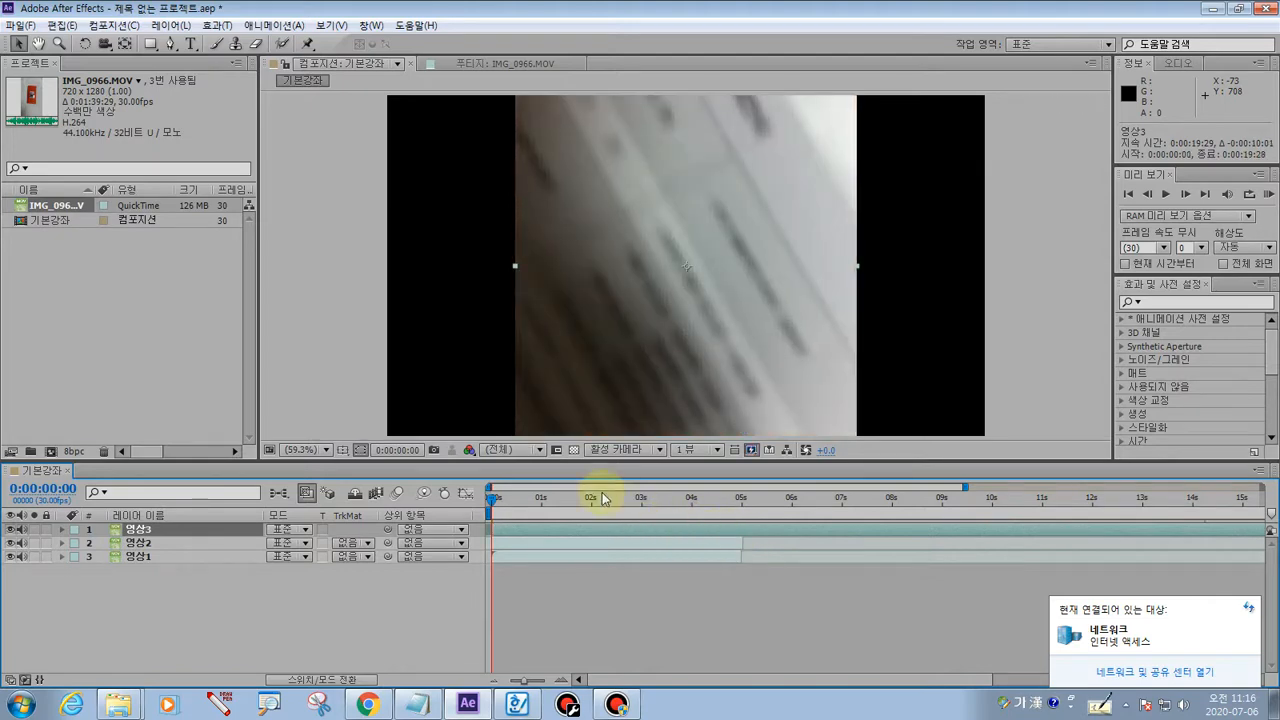
- Trim the end of the 영상3 layer at 0:00:05:00 and deselect it
left_click_drag(491, 497, 741, 505)
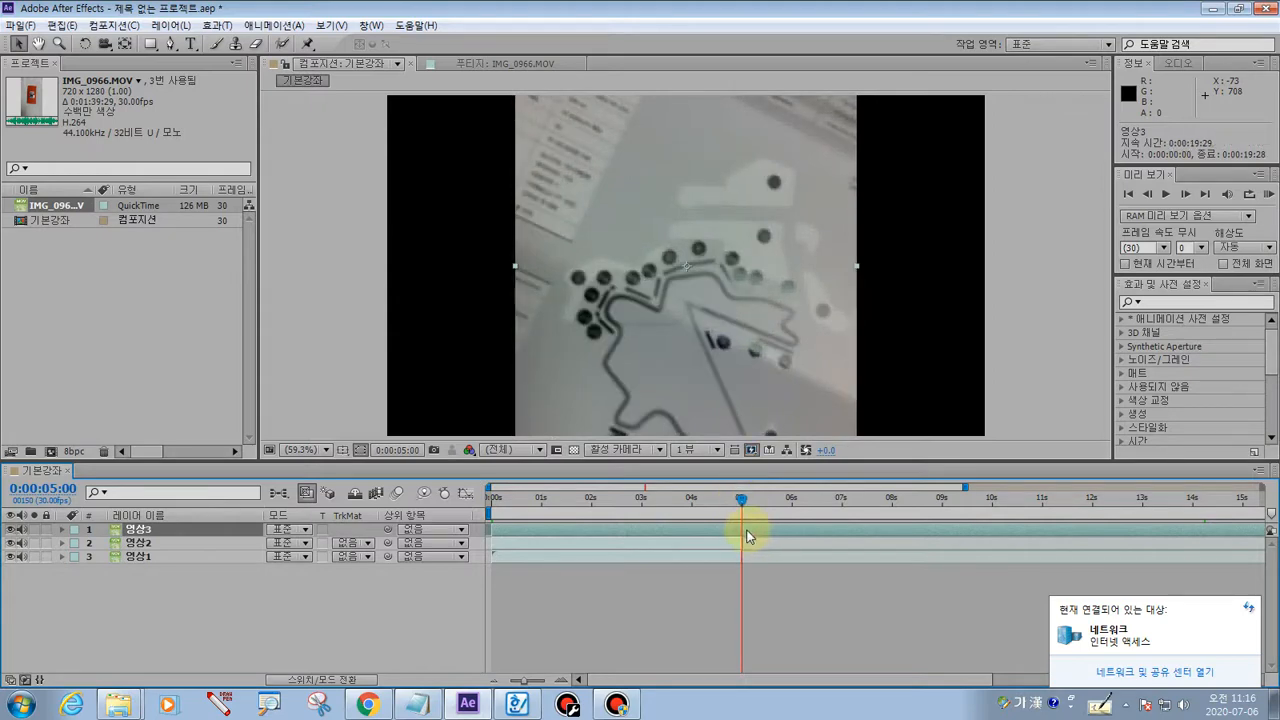
key("alt+bracketright")
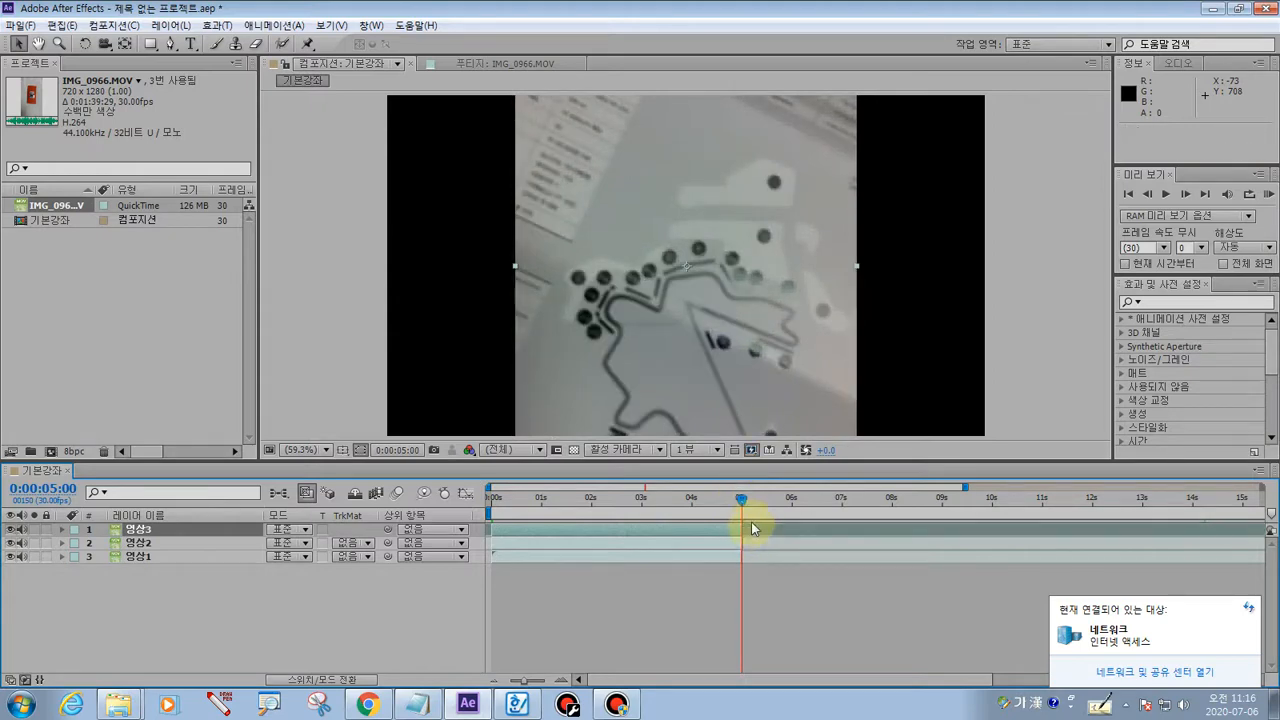
left_click(697, 589)
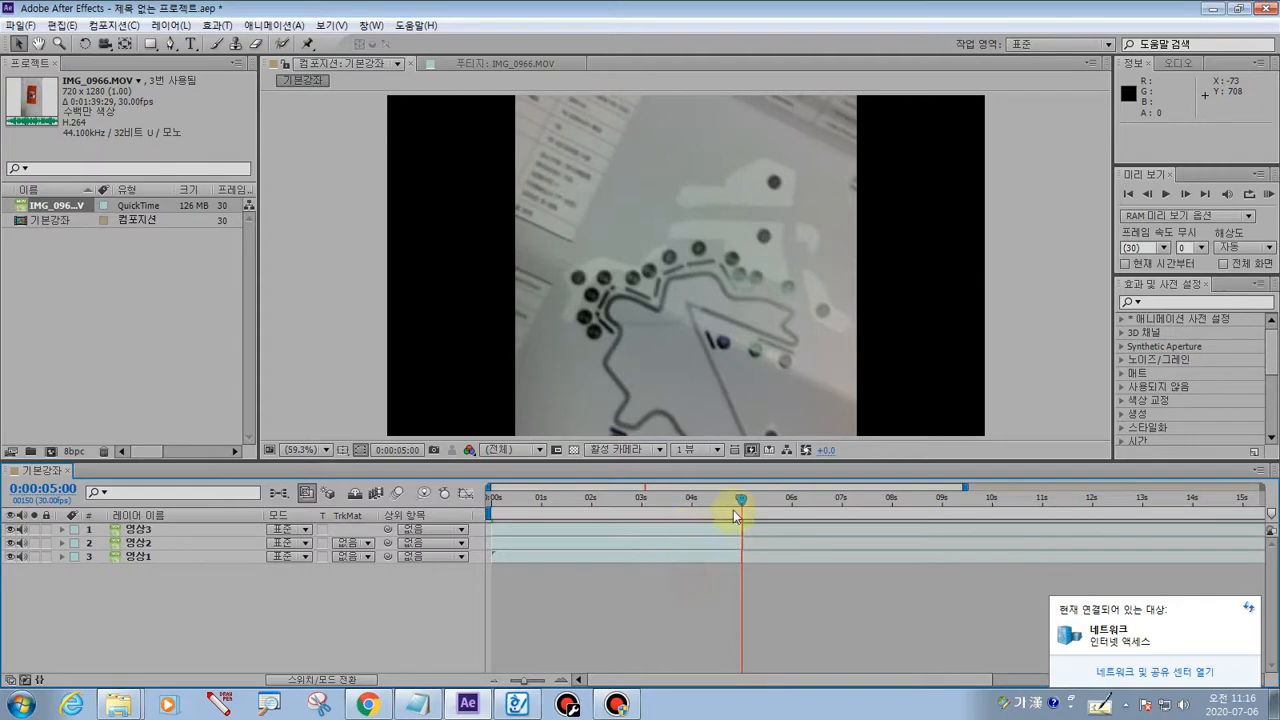
left_click_drag(745, 500, 744, 500)
- Select all three layers together to compare their lengths, return to 0:00:00:00, and select only 영상1
left_click_drag(296, 614, 184, 529)
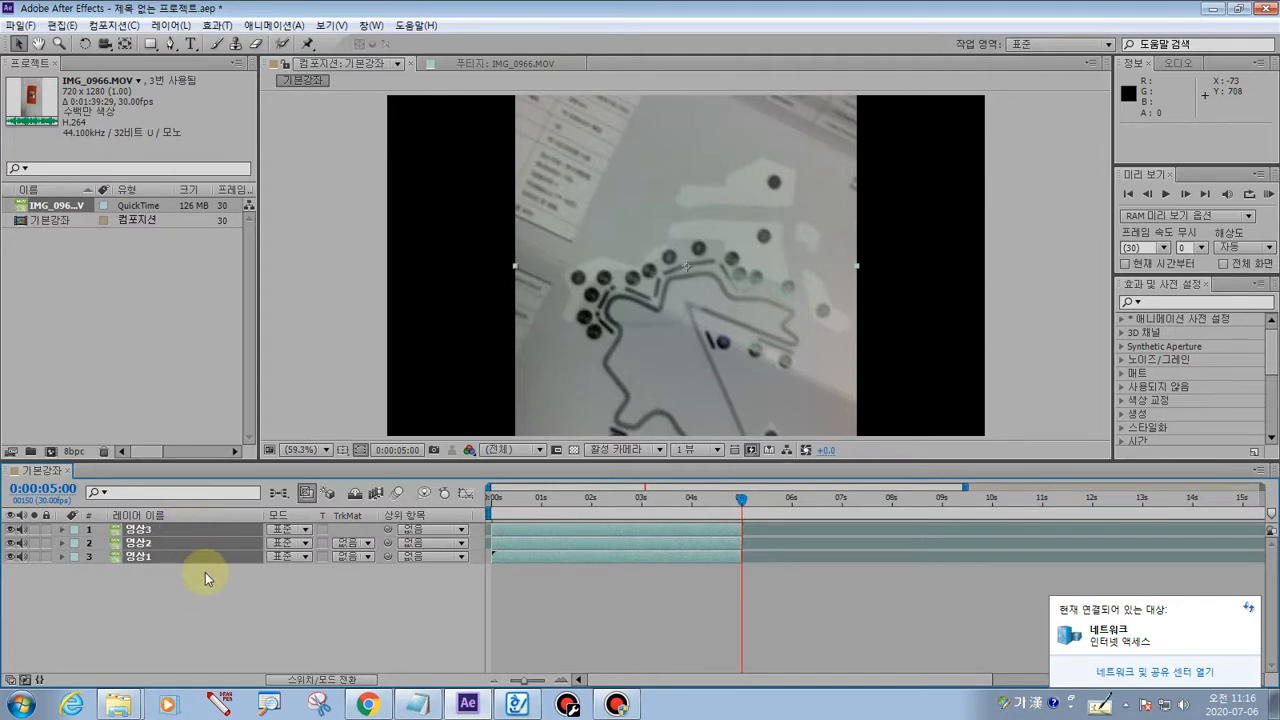
left_click(585, 620)
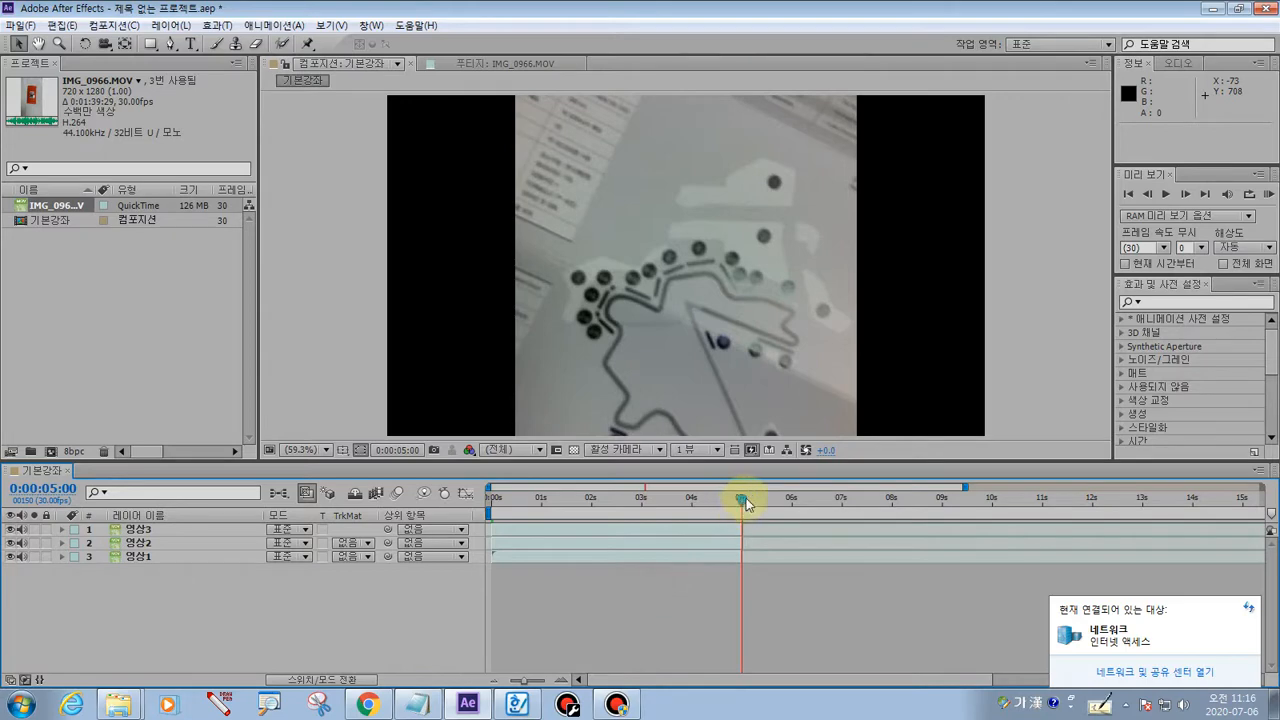
left_click_drag(743, 500, 491, 498)
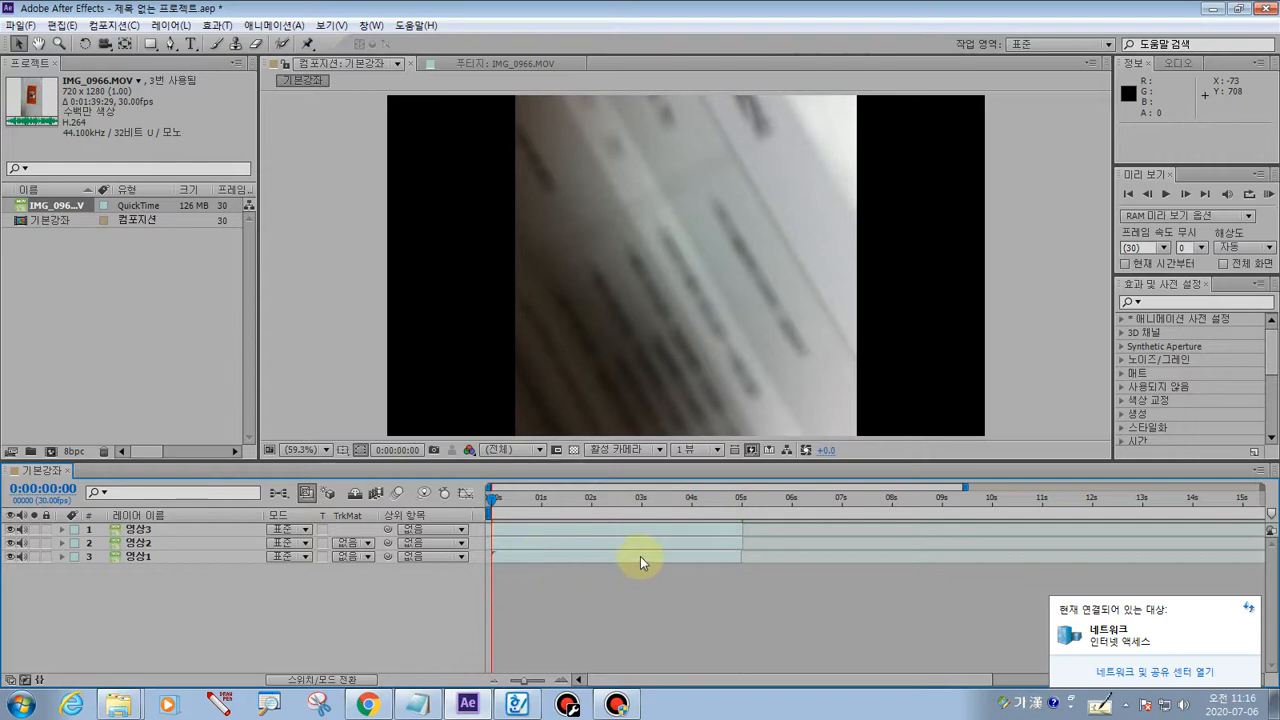
left_click(737, 556)
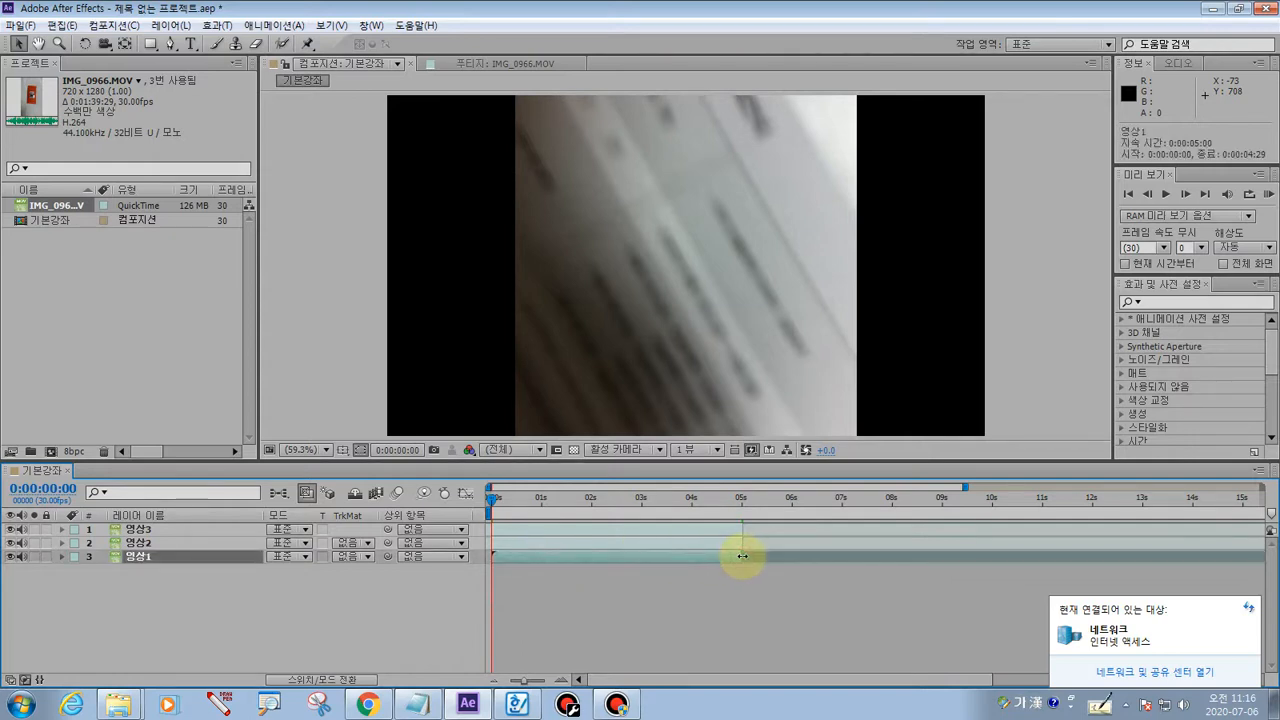
- Deselect 영상1, mark the layers' span from 0 to 5 seconds with the screen pen, and clear the marks
left_click(737, 587)
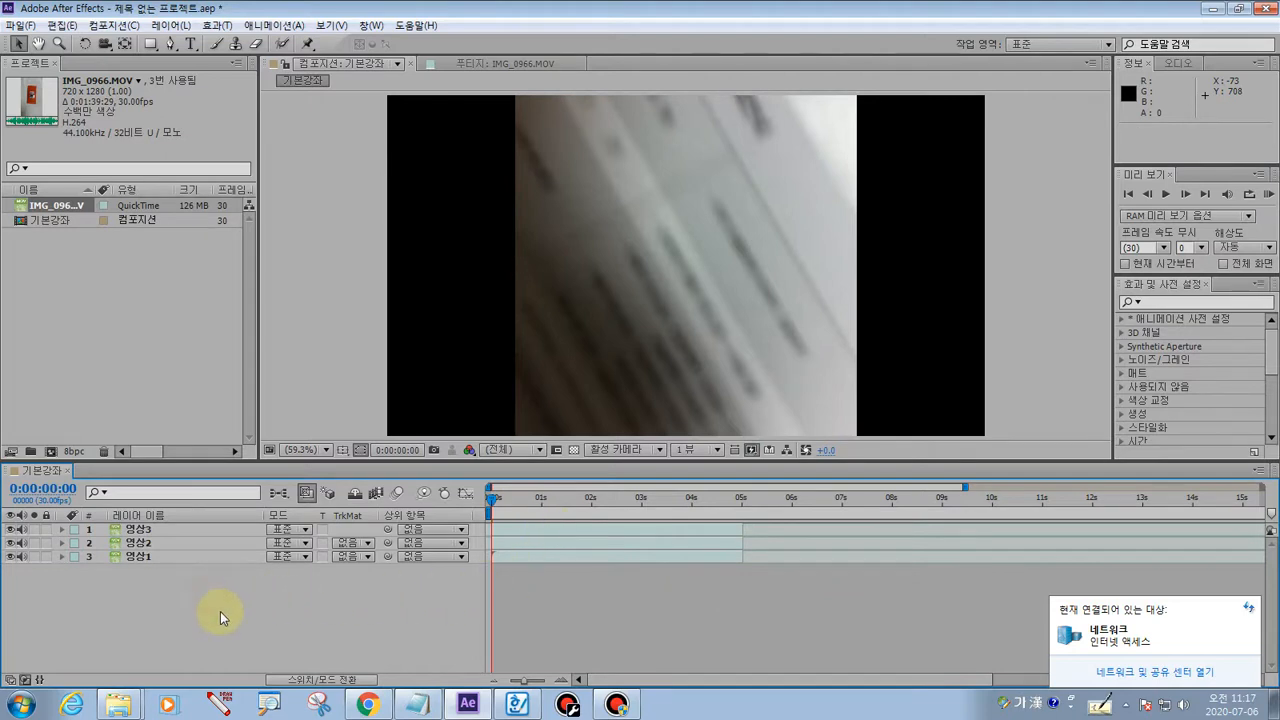
left_click(218, 705)
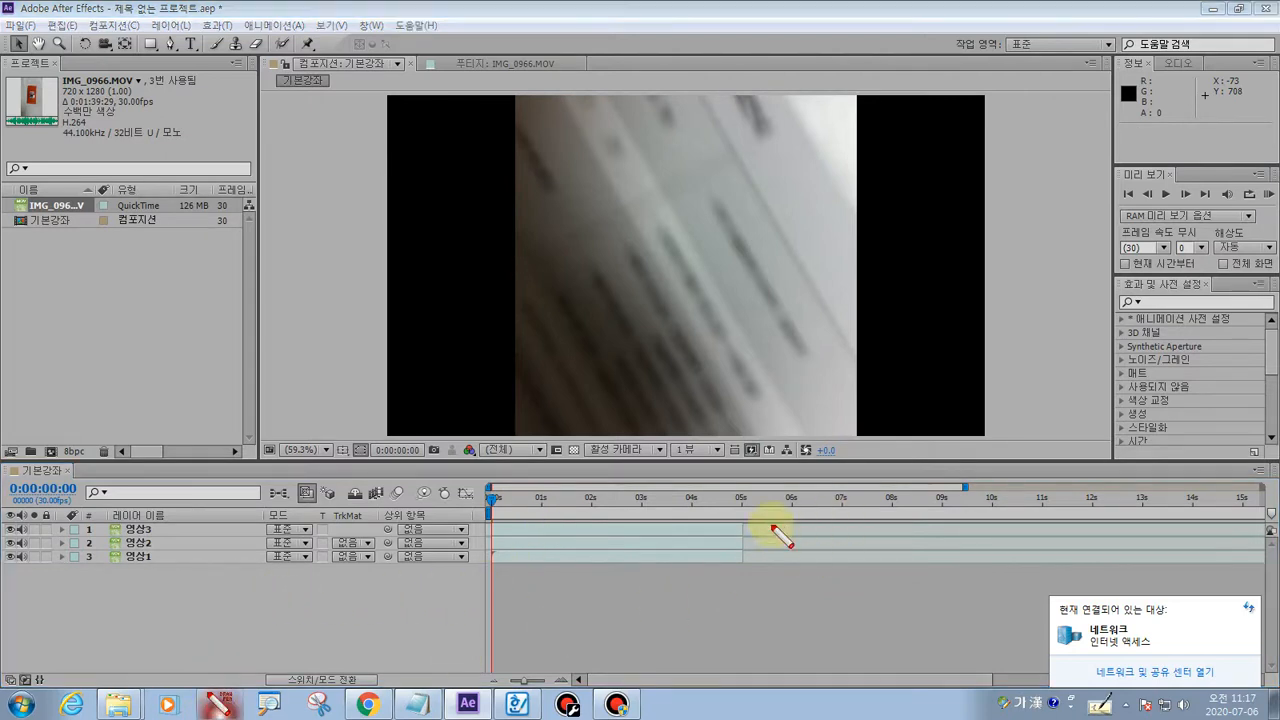
left_click_drag(744, 570, 745, 483)
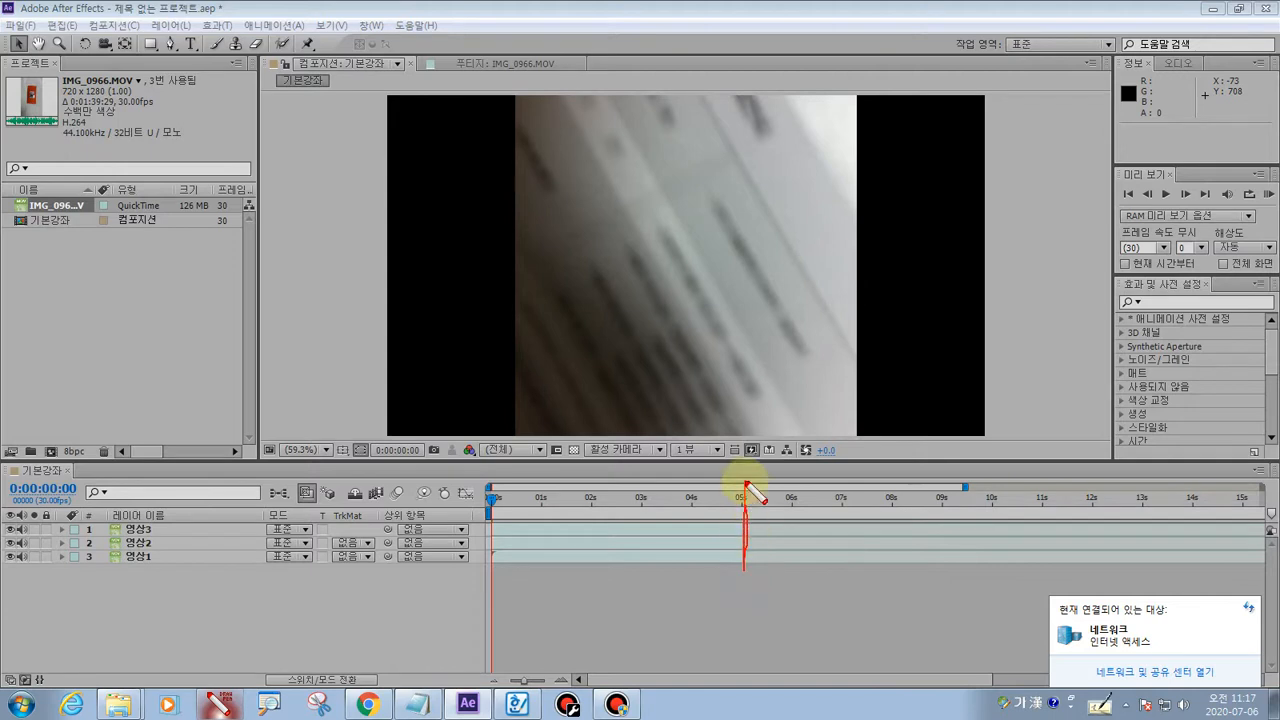
left_click_drag(492, 514, 493, 567)
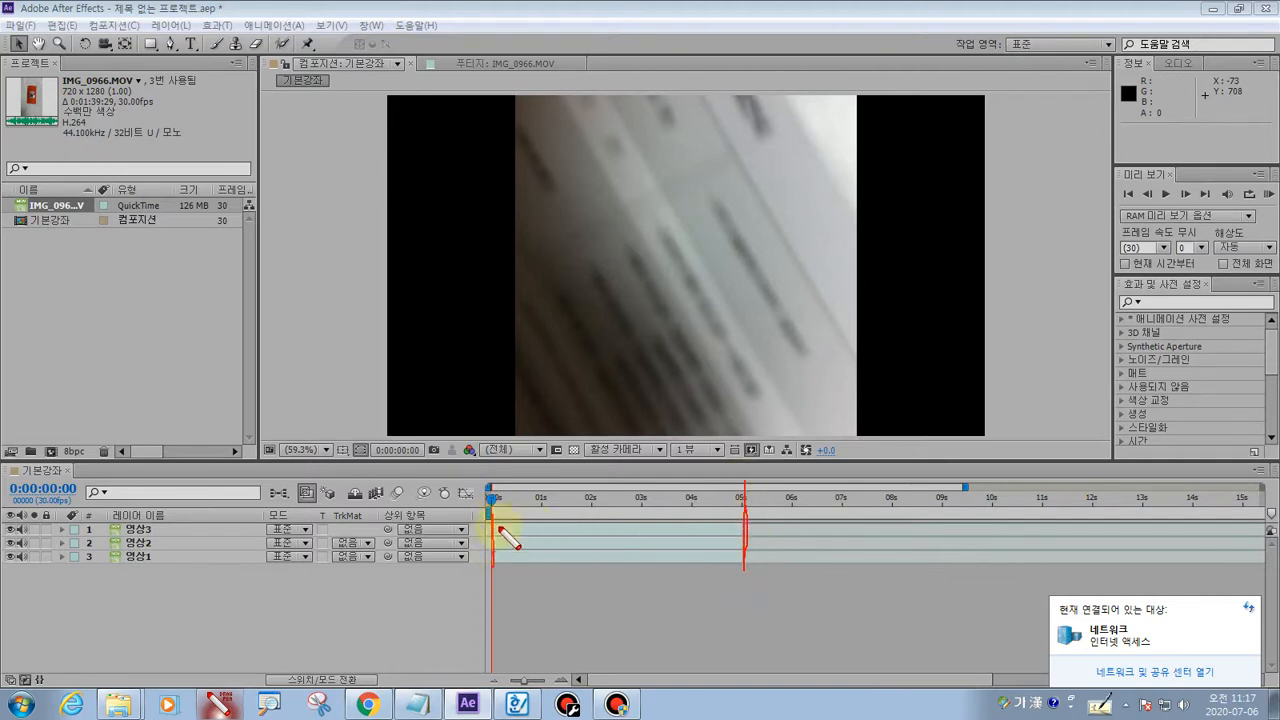
mouse_move(492, 515)
left_mouse_down()
mouse_move(740, 518)
mouse_move(746, 567)
mouse_move(500, 563)
mouse_move(490, 545)
mouse_move(750, 556)
mouse_move(496, 538)
mouse_move(745, 538)
left_mouse_up()
key("Escape")
left_click(649, 625)
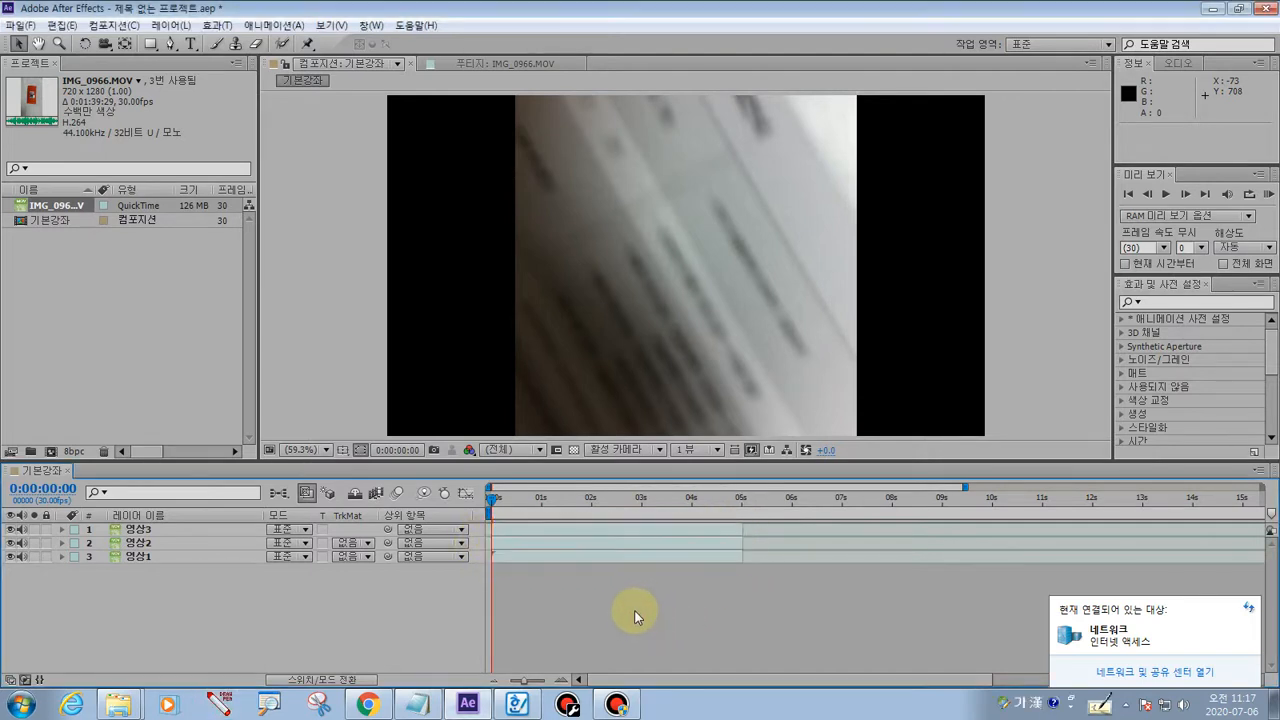
- Scrub the playhead to 0:00:05:00 and on to 0:00:05:01 to check where the three layers end
left_click_drag(491, 494, 629, 505)
key("Home")
left_click_drag(491, 494, 740, 495)
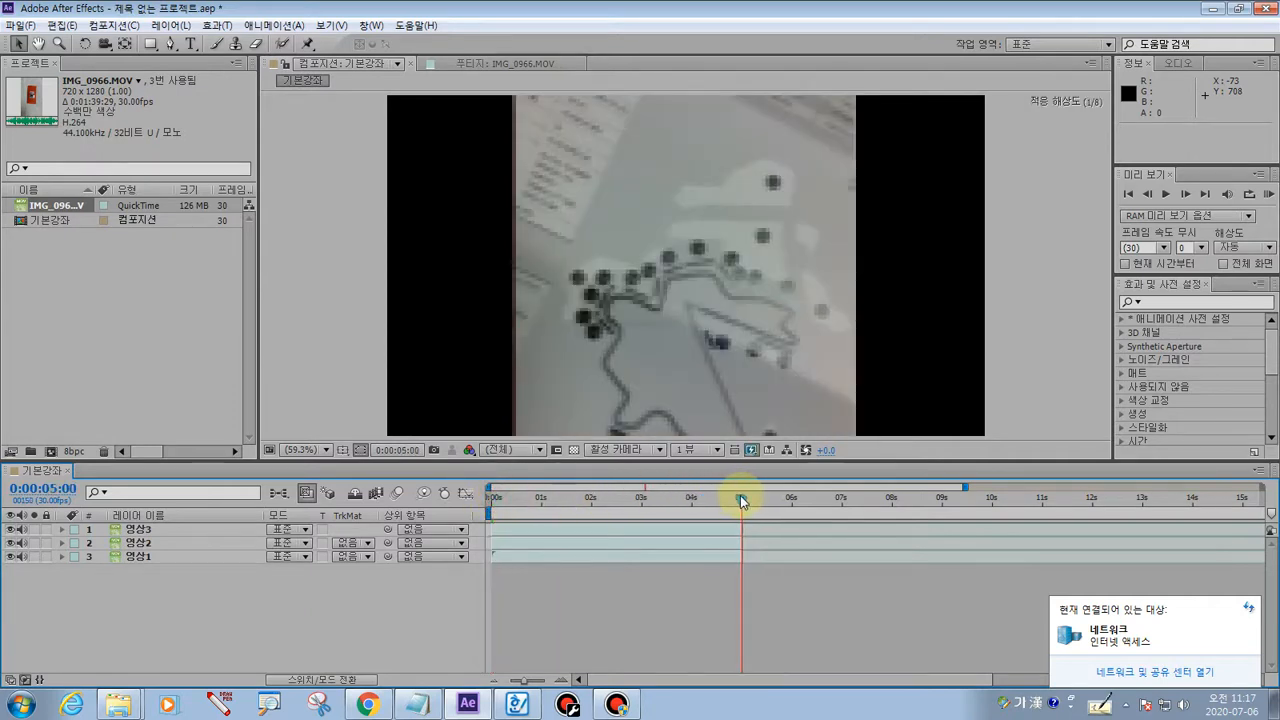
left_click(709, 531)
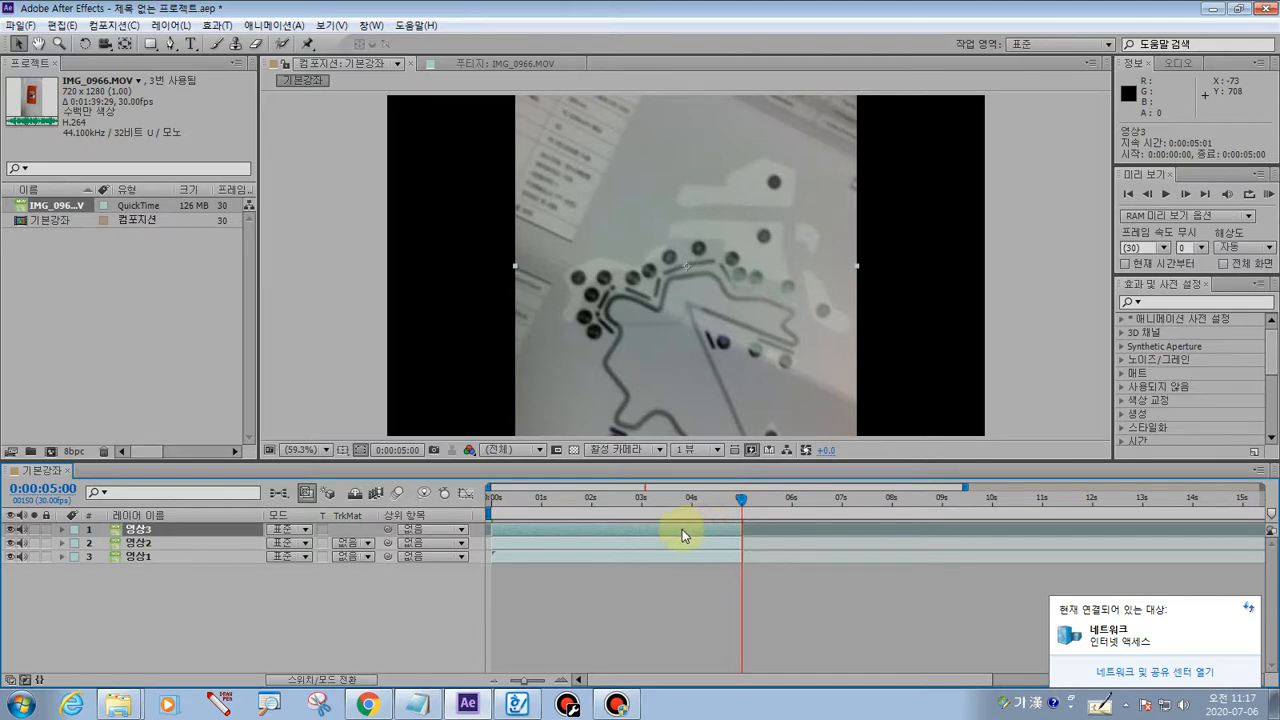
mouse_move(740, 500)
left_mouse_down()
mouse_move(712, 505)
mouse_move(745, 505)
left_mouse_up()
left_click(629, 590)
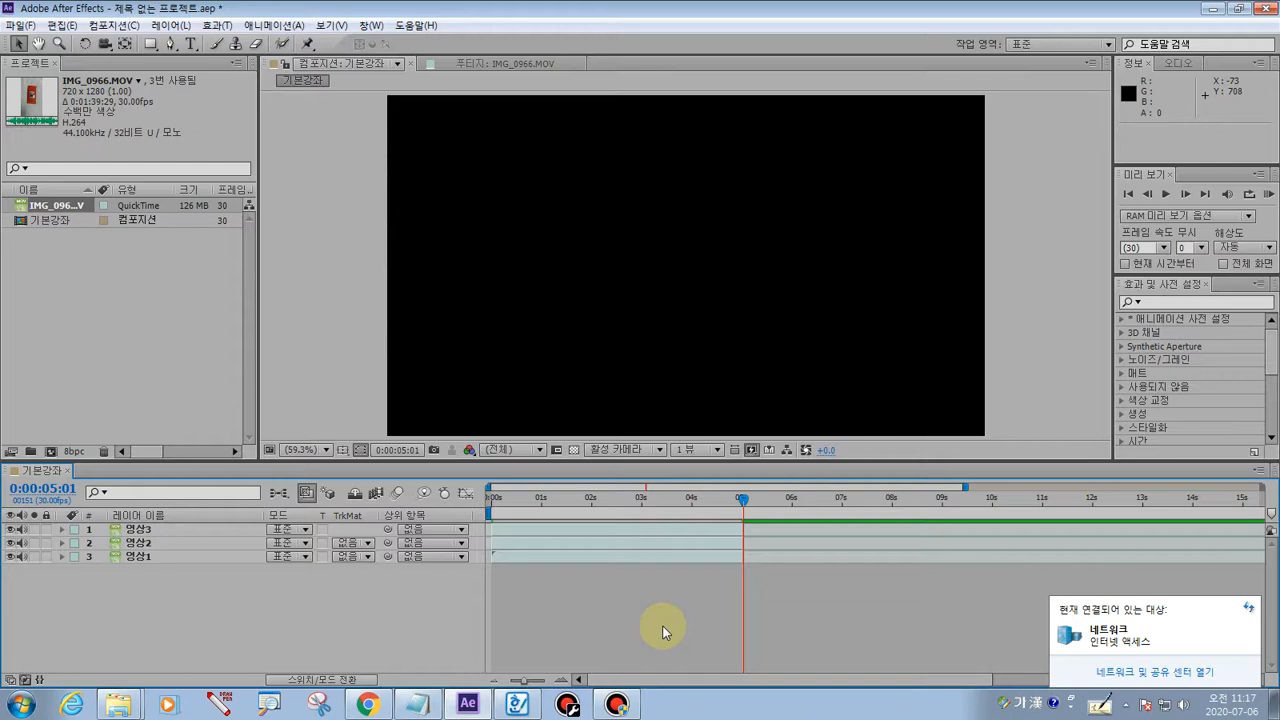
left_click(58, 25)
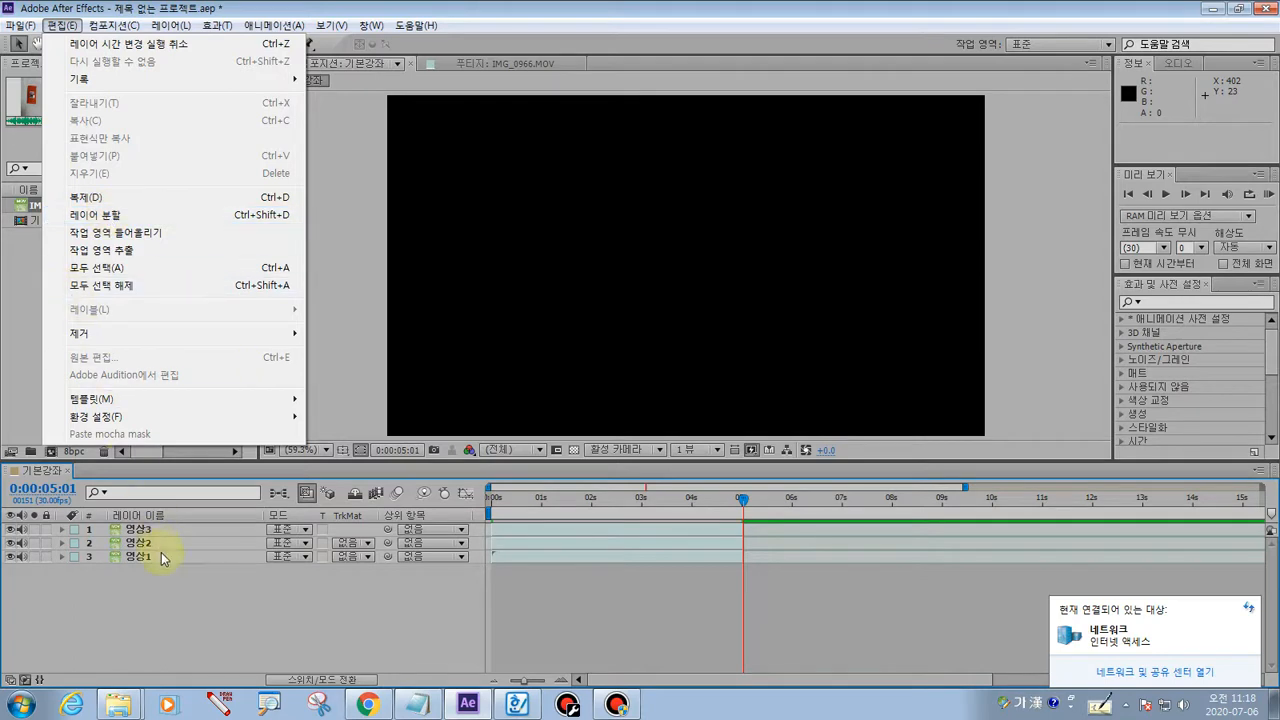
left_click(181, 626)
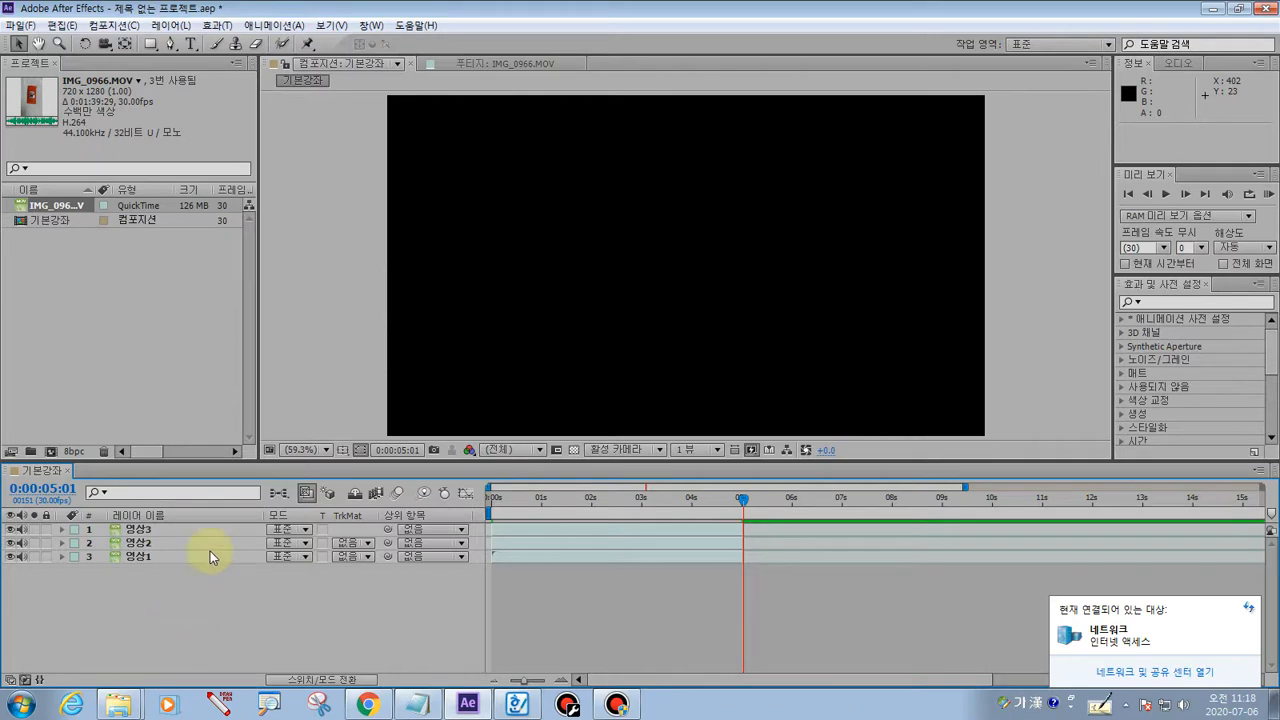
left_click(1250, 609)
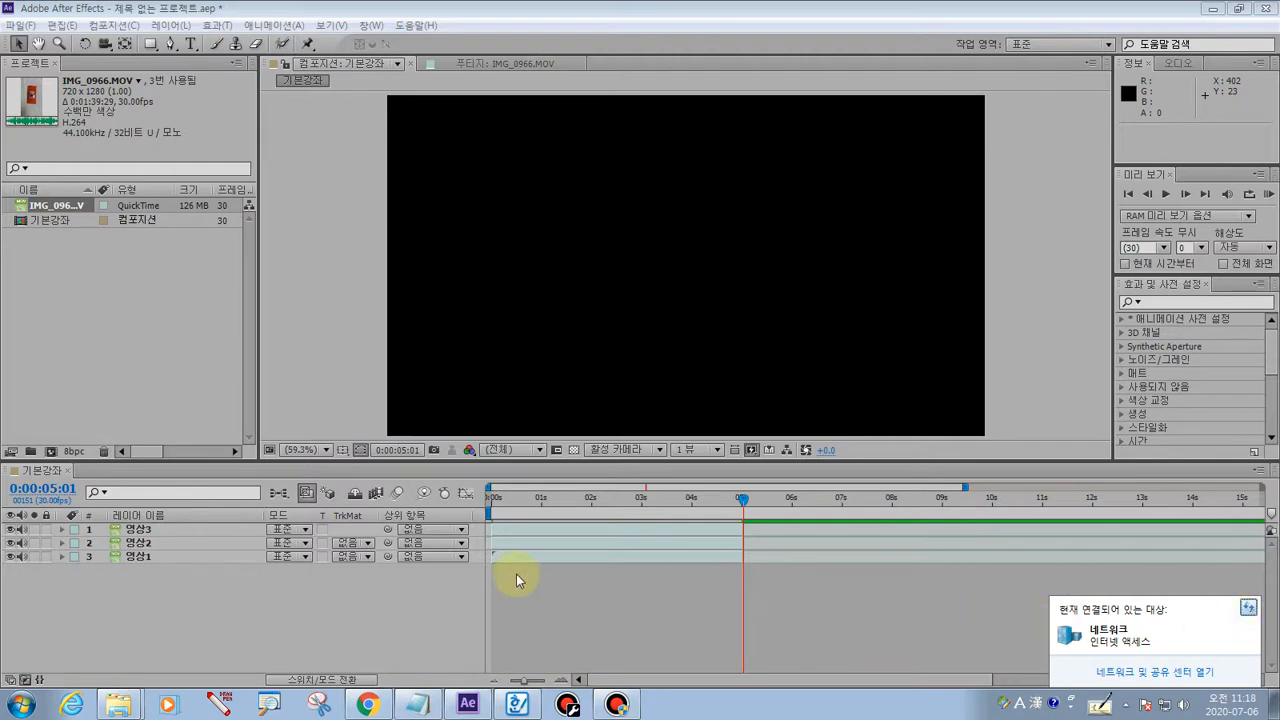
left_click(345, 602)
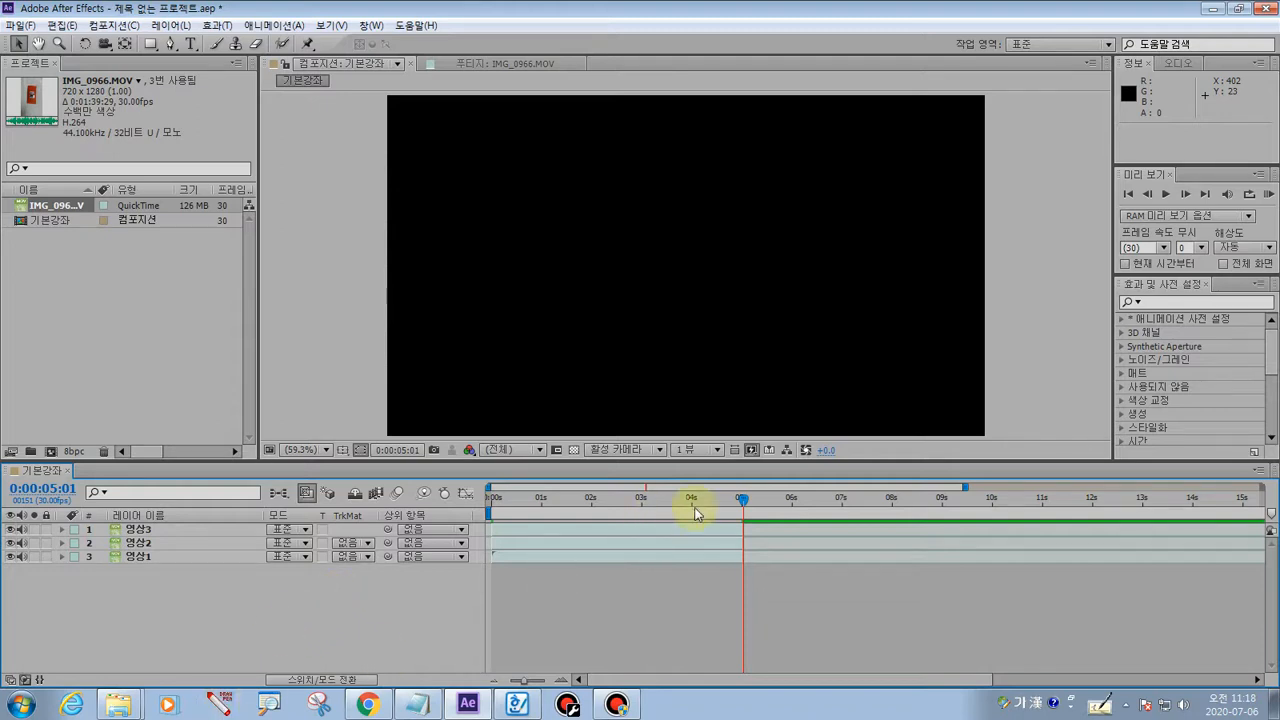
- Return the playhead to 0:00:00:00 and start a horizontal text layer in the black area left of the footage
left_click_drag(740, 500, 491, 500)
left_click(385, 605)
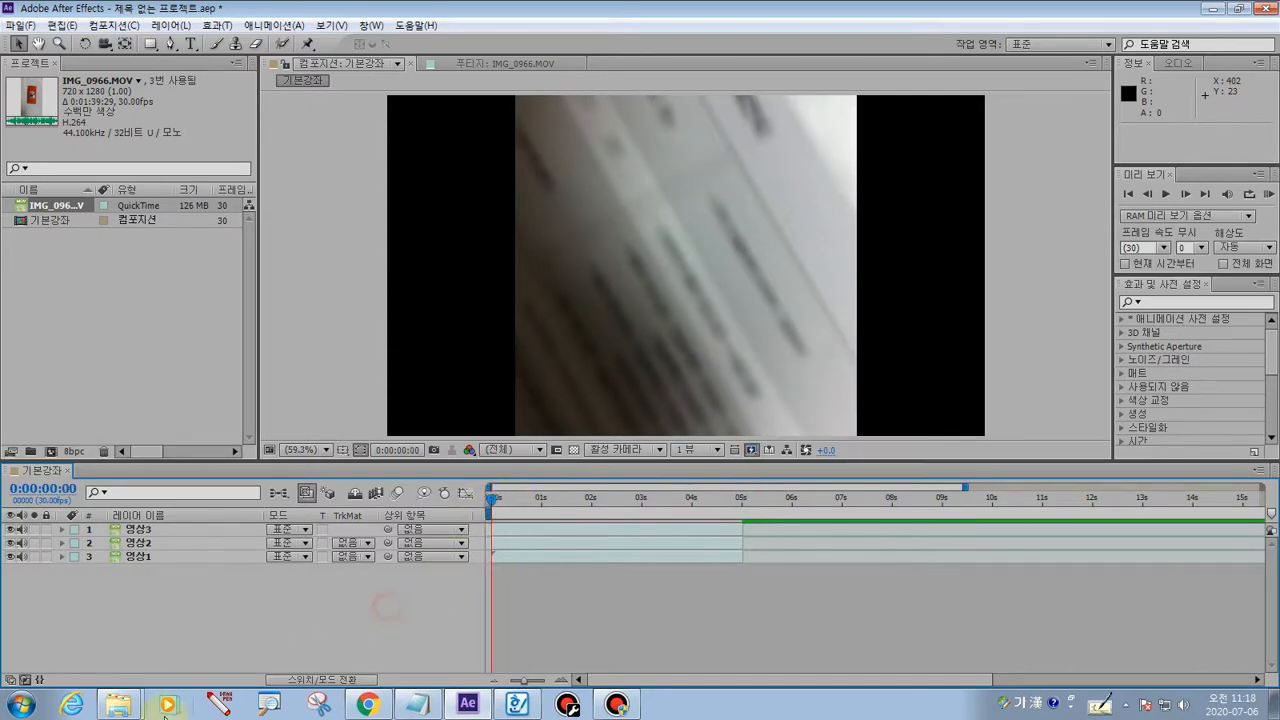
left_click(218, 705)
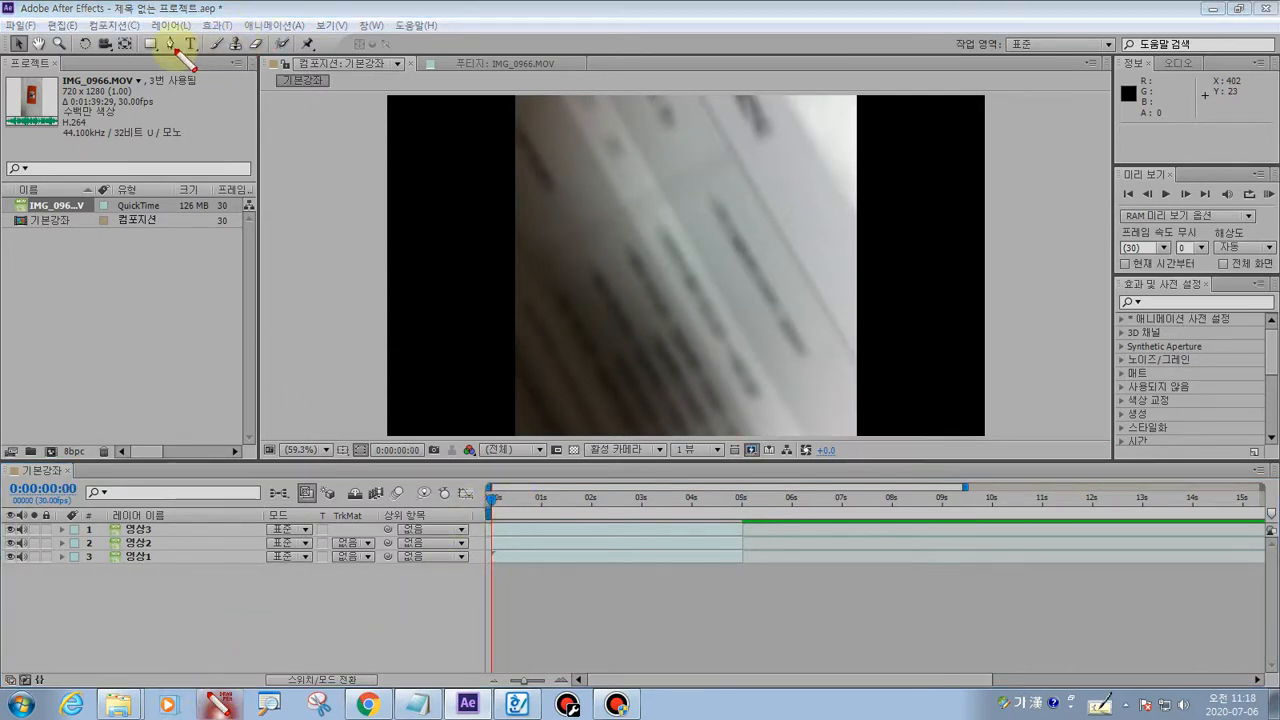
left_click_drag(14, 55, 196, 57)
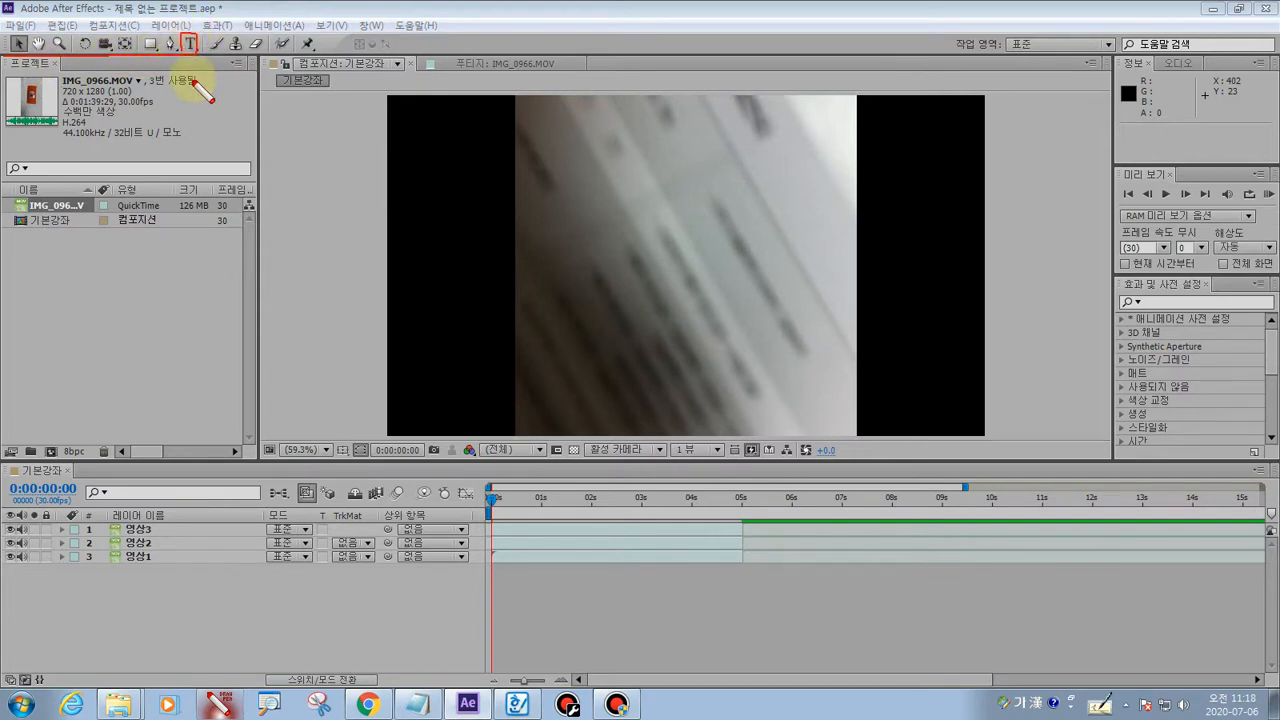
left_click(190, 44)
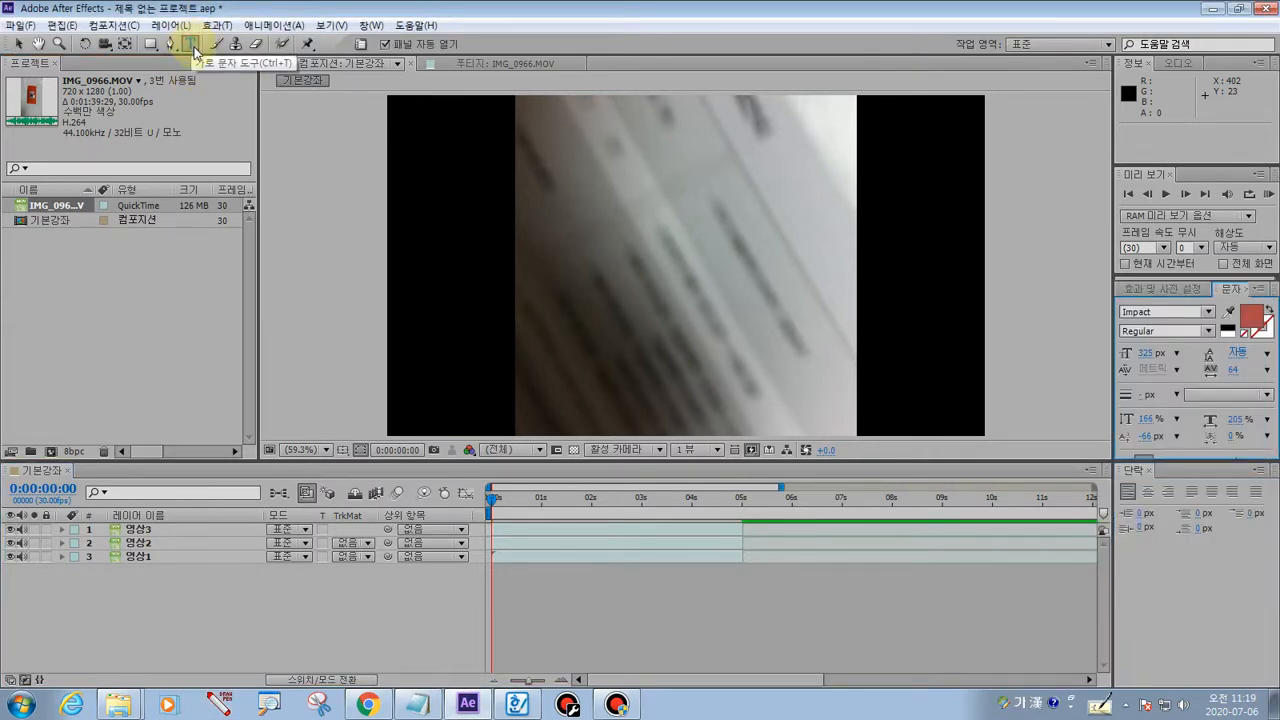
left_click(193, 46)
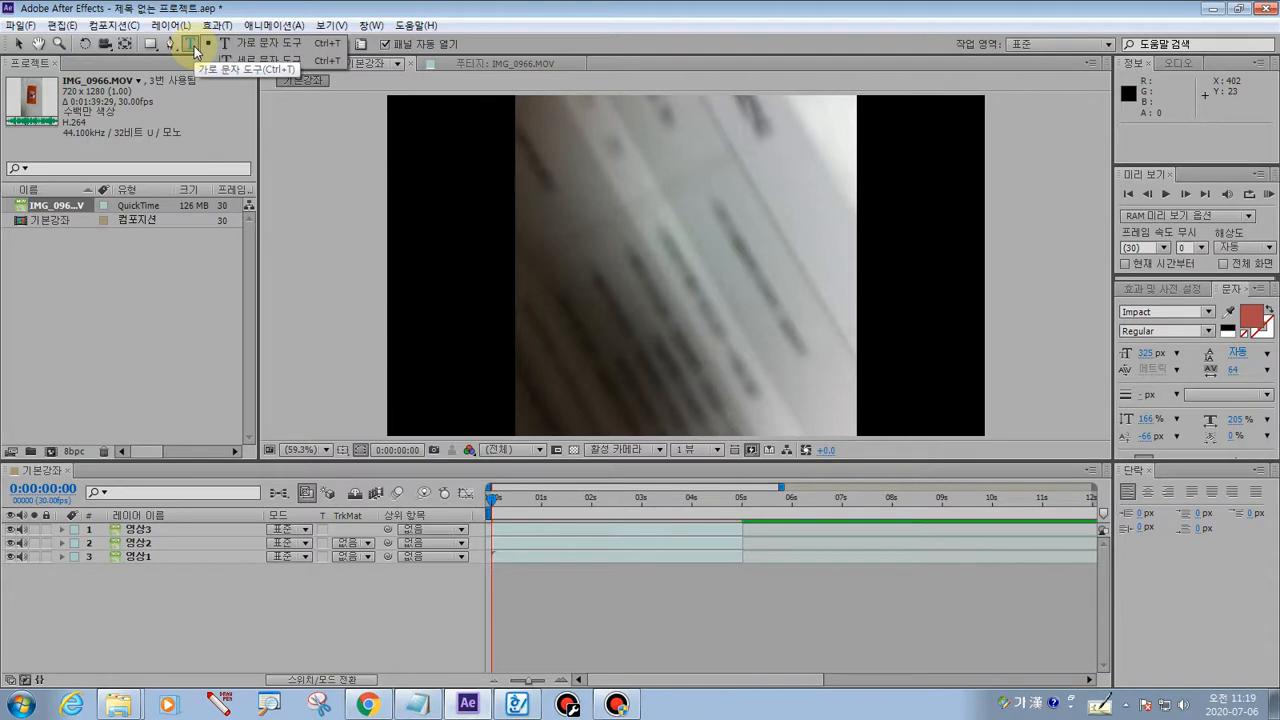
left_click(193, 46)
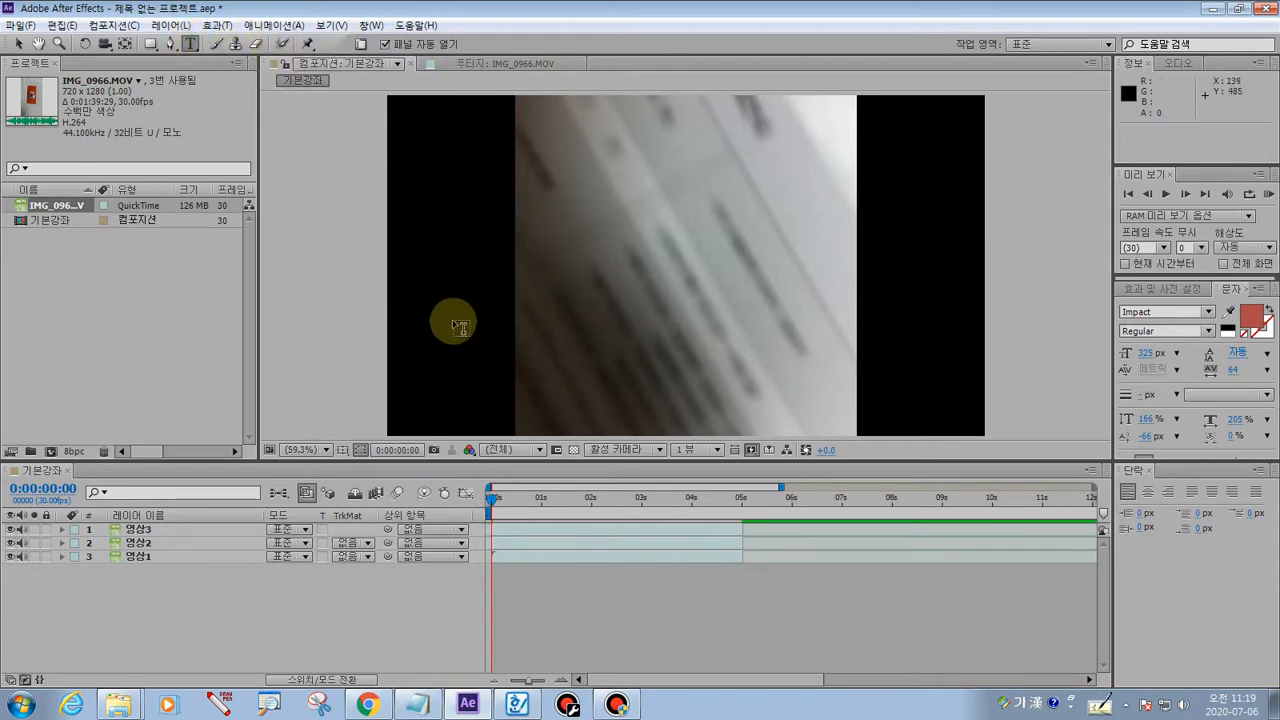
left_click(469, 276)
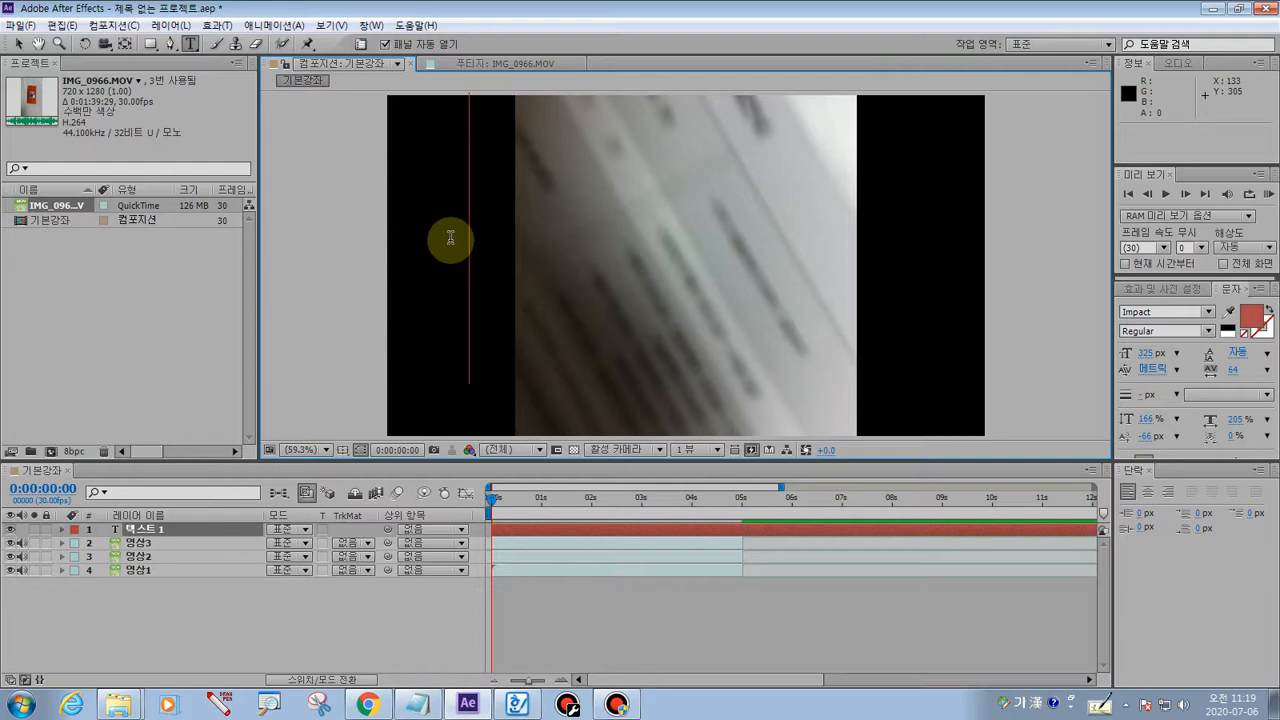
- Try the sample texts 20 and 히 in the new text layer and delete them
type("20")
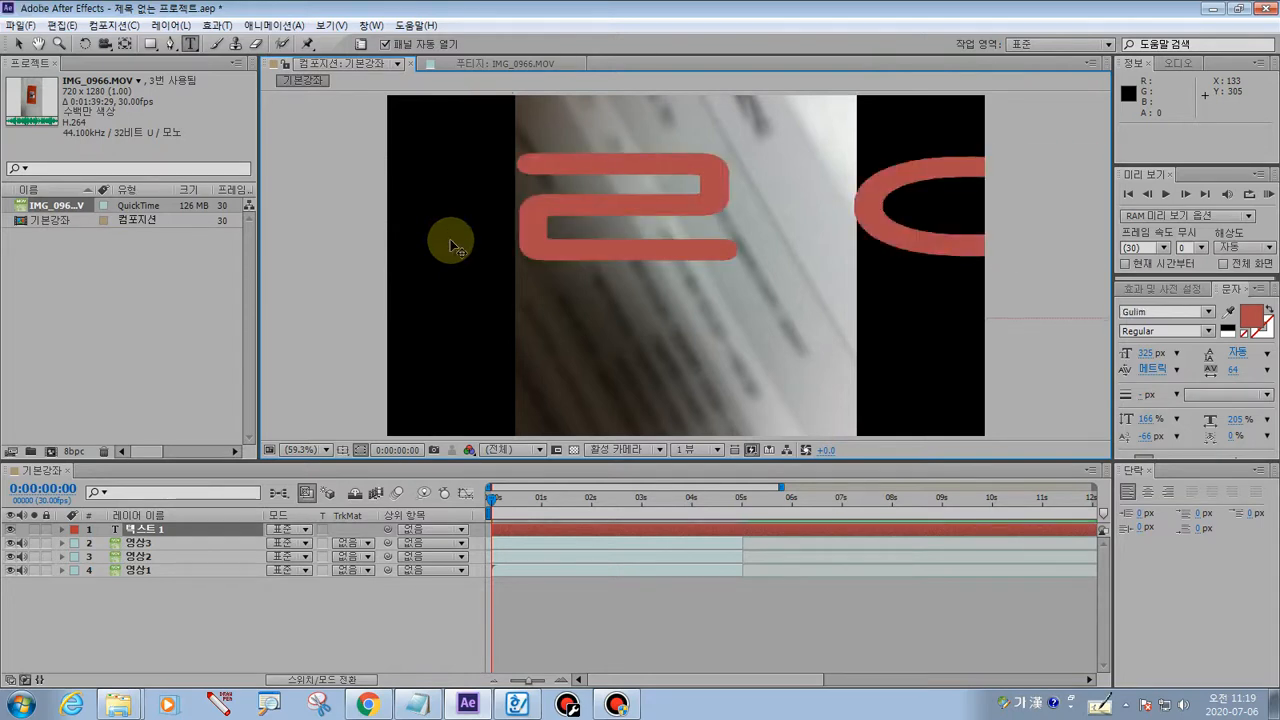
left_click_drag(500, 229, 1012, 233)
type("히")
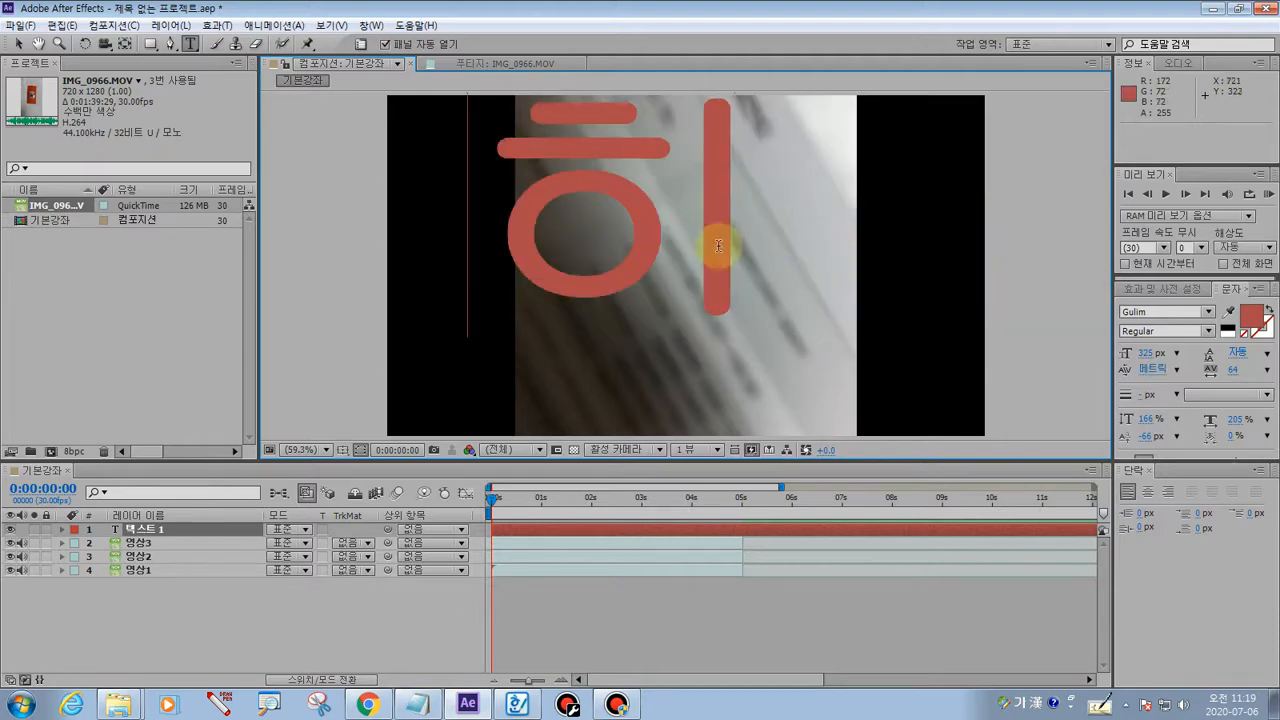
left_click_drag(471, 223, 814, 229)
key("BackSpace")
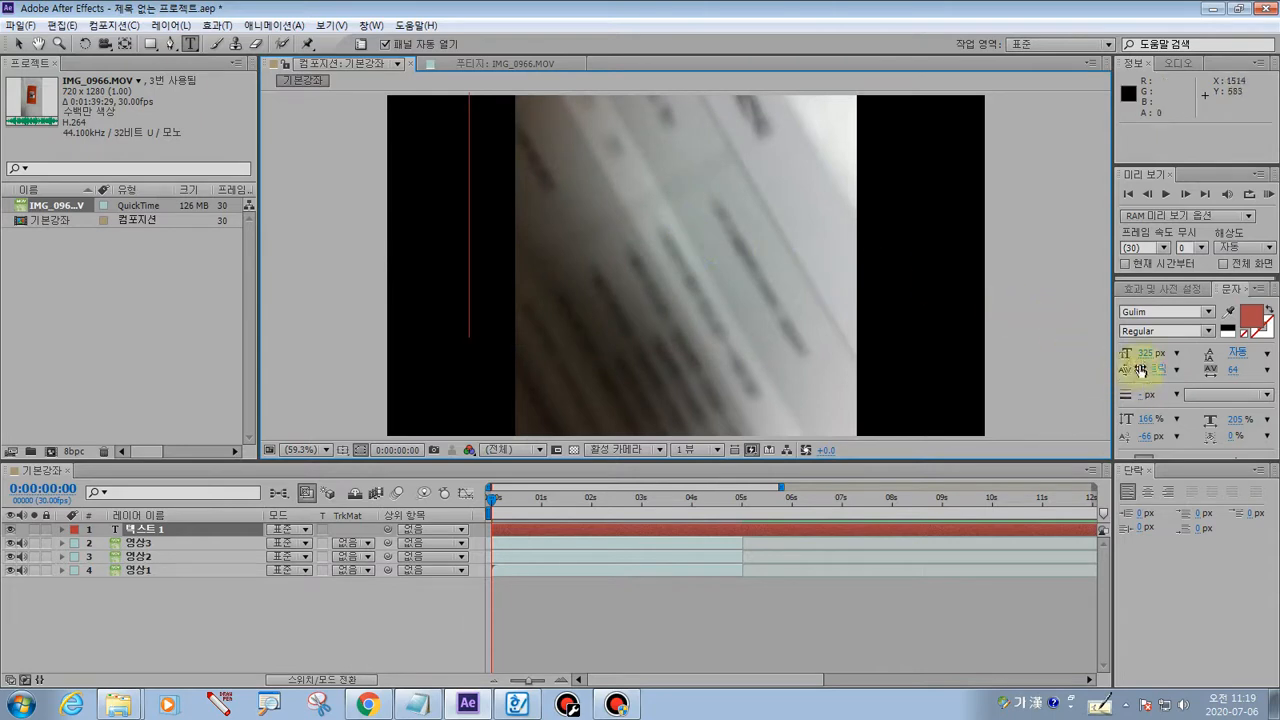
- Set the font size of the new text layer to 100 px
left_click_drag(1147, 355, 1118, 354)
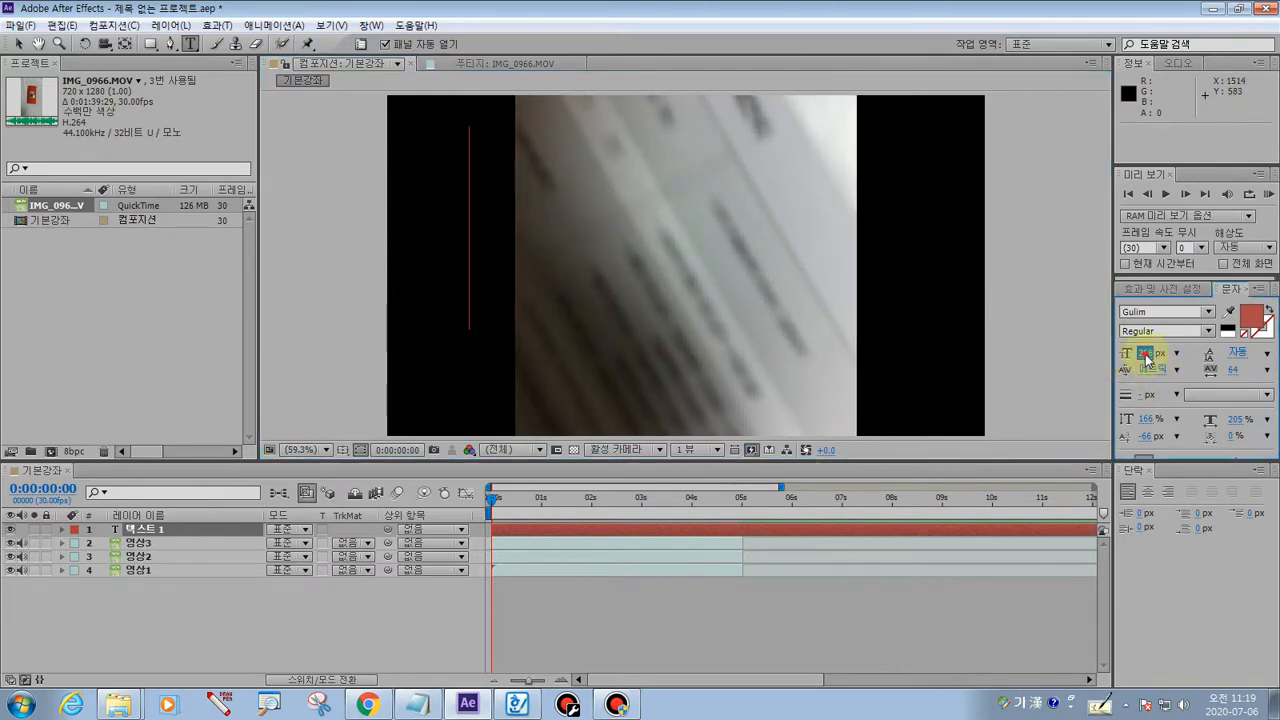
left_click(1146, 357)
type("100")
key("Return")
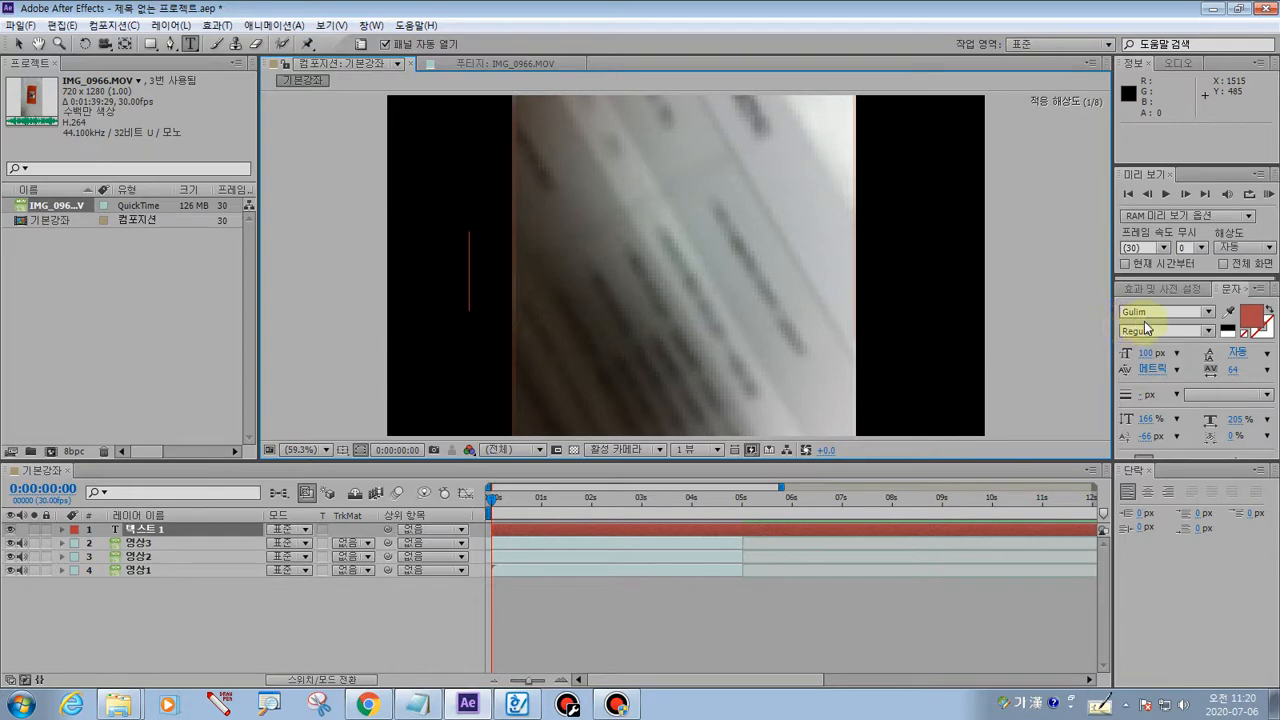
- Change the new text layer's font to Impact
left_click(1208, 312)
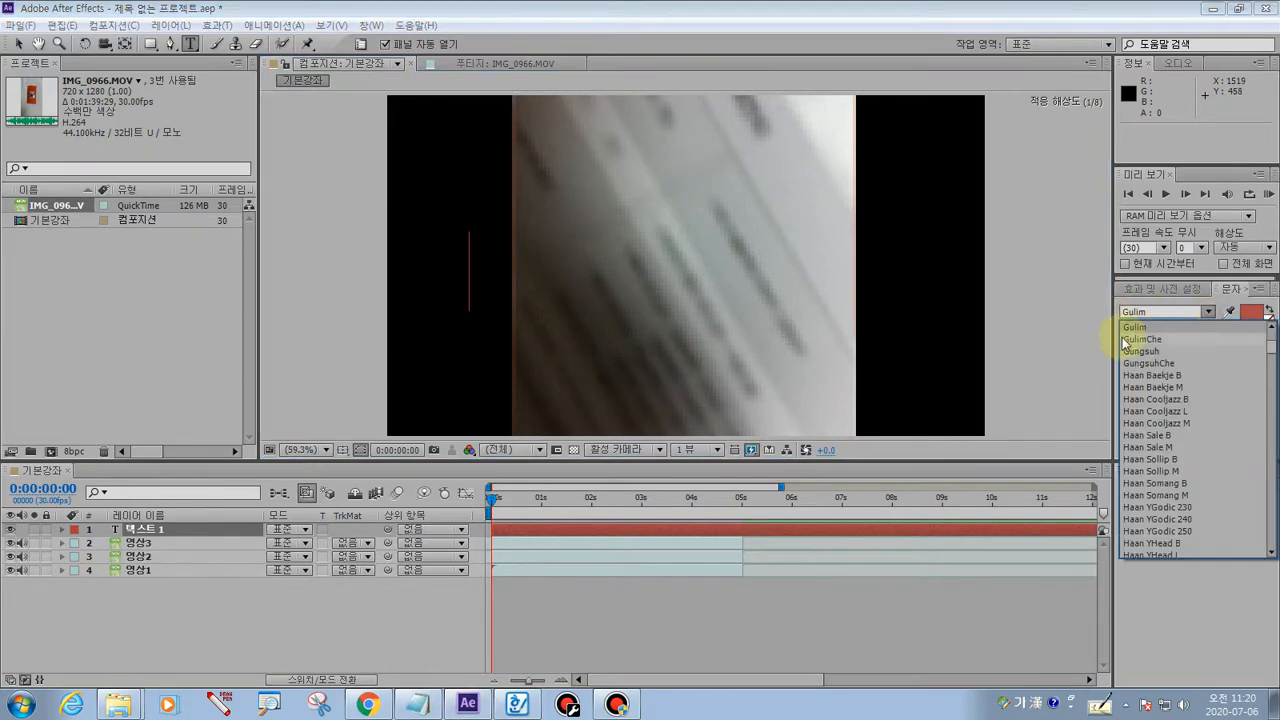
left_click(1158, 311)
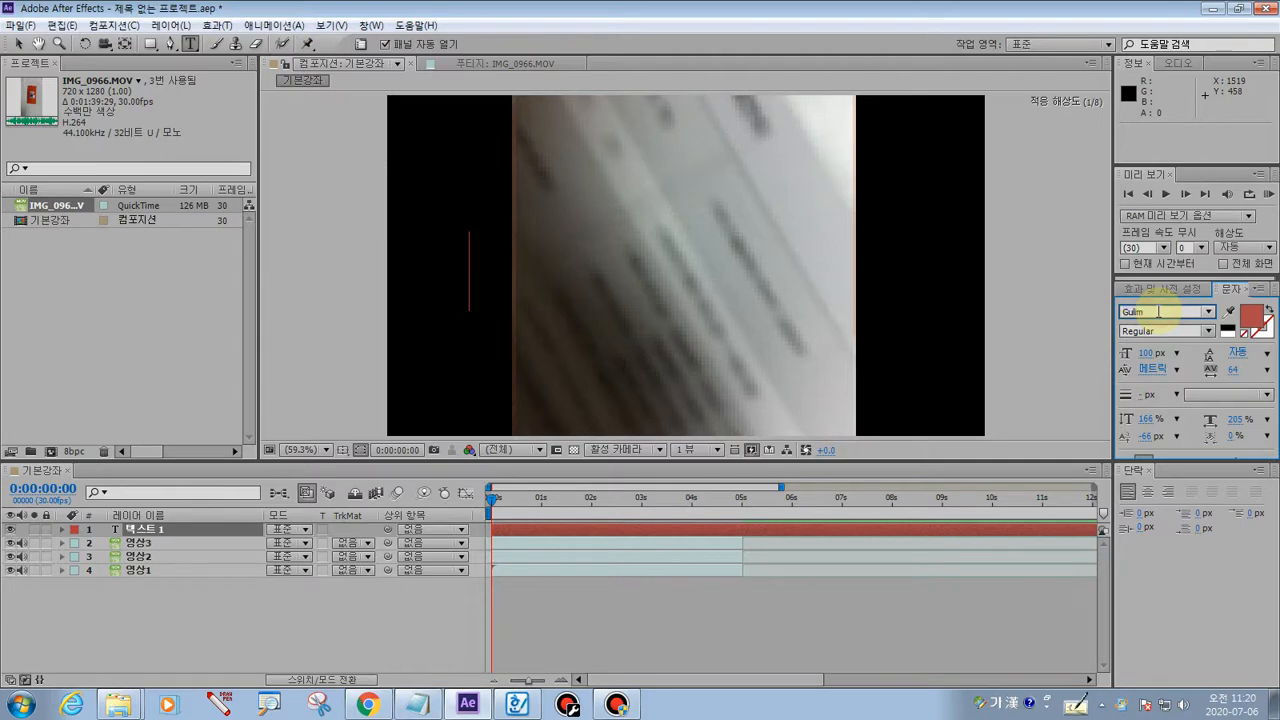
left_click_drag(1158, 312, 1094, 309)
left_click_drag(1187, 311, 1033, 317)
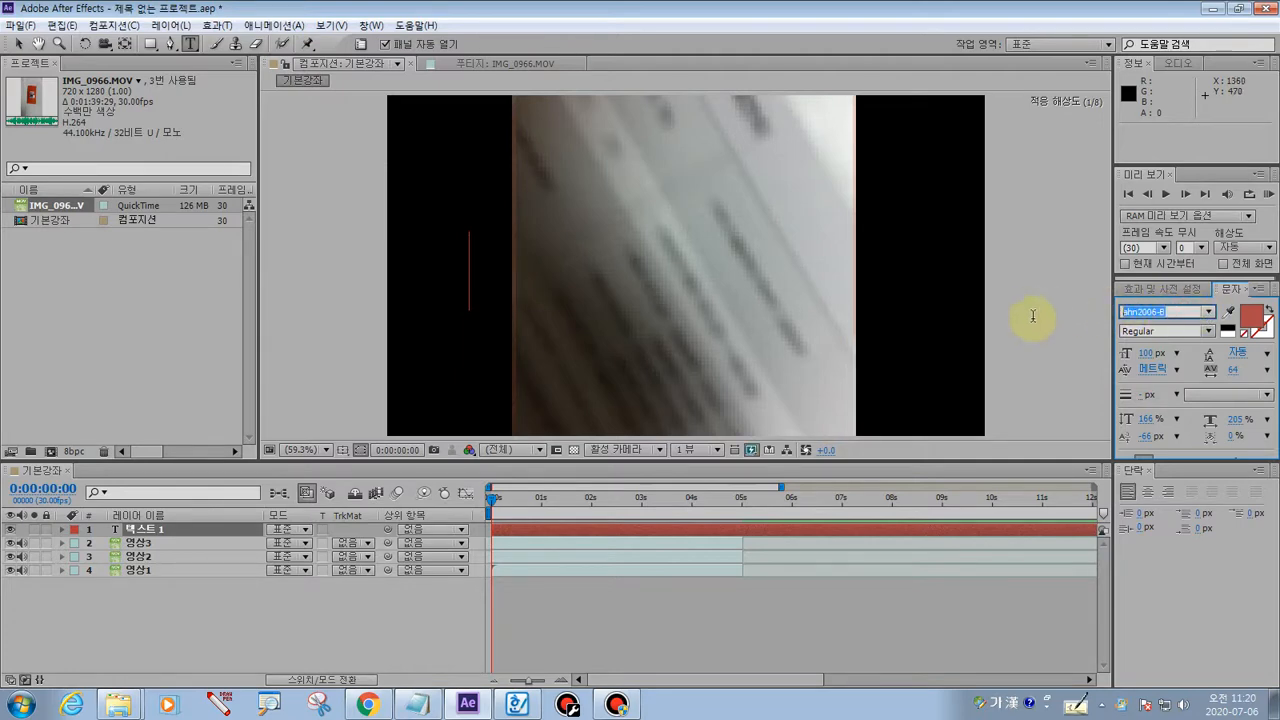
type("Impact")
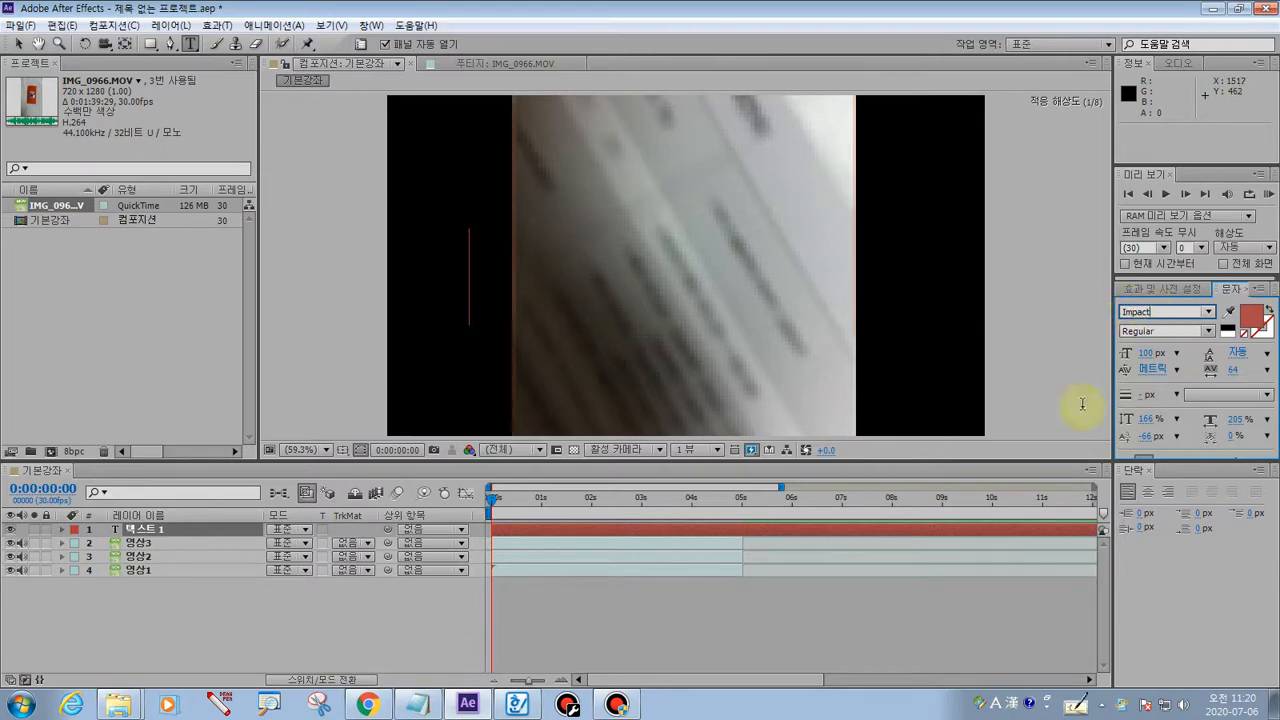
- Mark the font, style, size, spacing and scale settings of the text with the screen pen and clear the marks
left_click(218, 705)
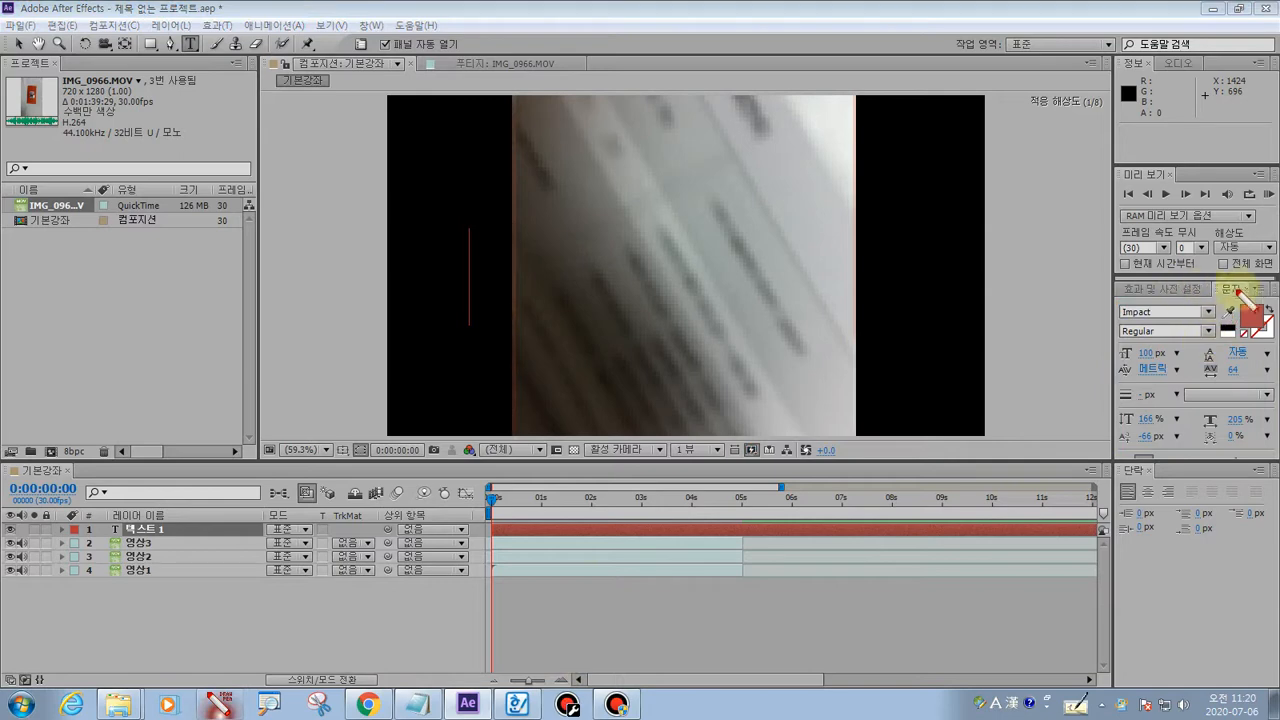
mouse_move(1216, 290)
left_mouse_down()
mouse_move(1254, 298)
mouse_move(1216, 292)
left_mouse_up()
mouse_move(1120, 312)
left_mouse_down()
mouse_move(1210, 325)
mouse_move(1222, 308)
mouse_move(1124, 304)
mouse_move(1119, 359)
mouse_move(1114, 342)
mouse_move(1215, 336)
left_mouse_up()
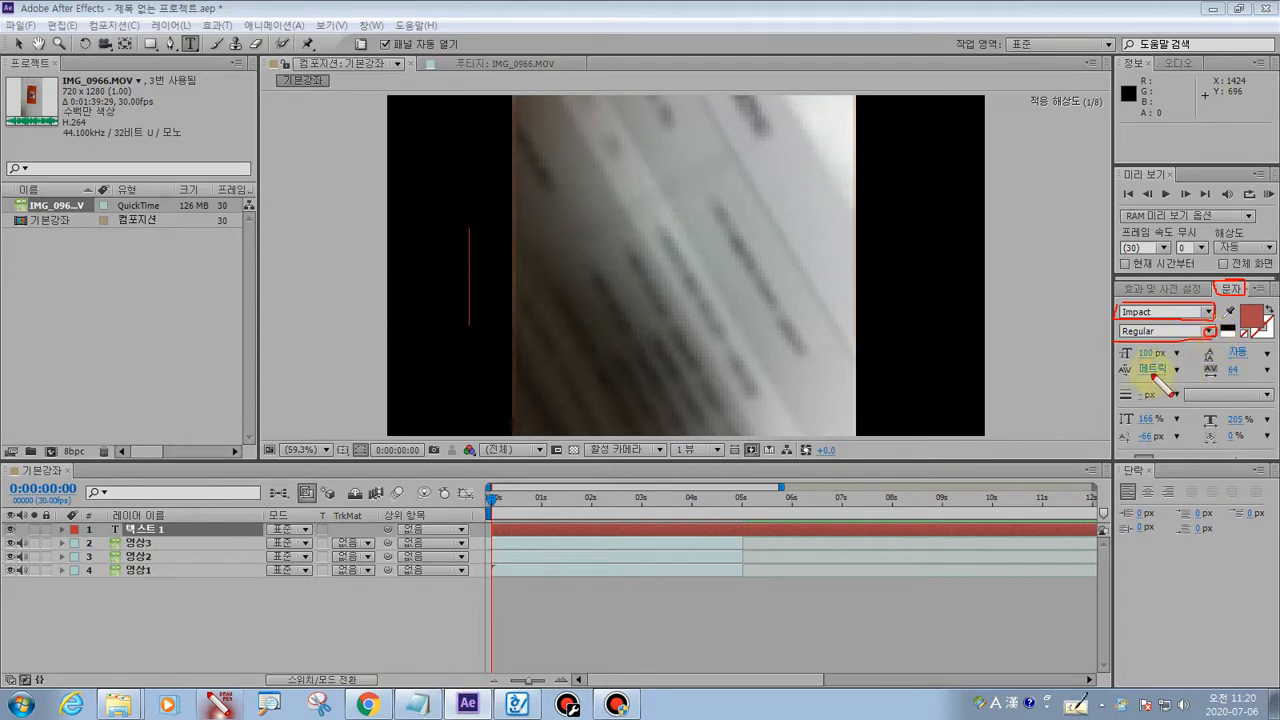
mouse_move(1112, 361)
left_mouse_down()
mouse_move(1176, 359)
mouse_move(1159, 346)
mouse_move(1116, 348)
mouse_move(1115, 360)
left_mouse_up()
mouse_move(1196, 357)
left_mouse_down()
mouse_move(1263, 367)
mouse_move(1273, 349)
mouse_move(1199, 360)
left_mouse_up()
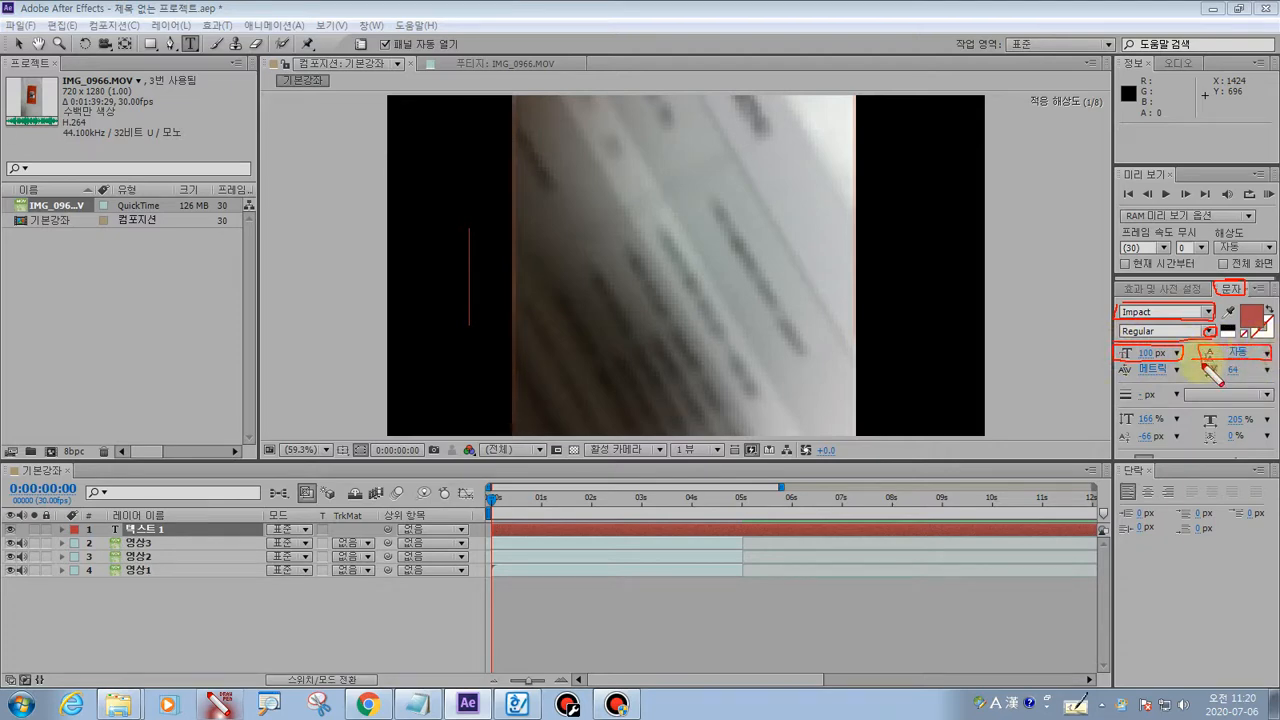
left_click_drag(1124, 373, 1268, 370)
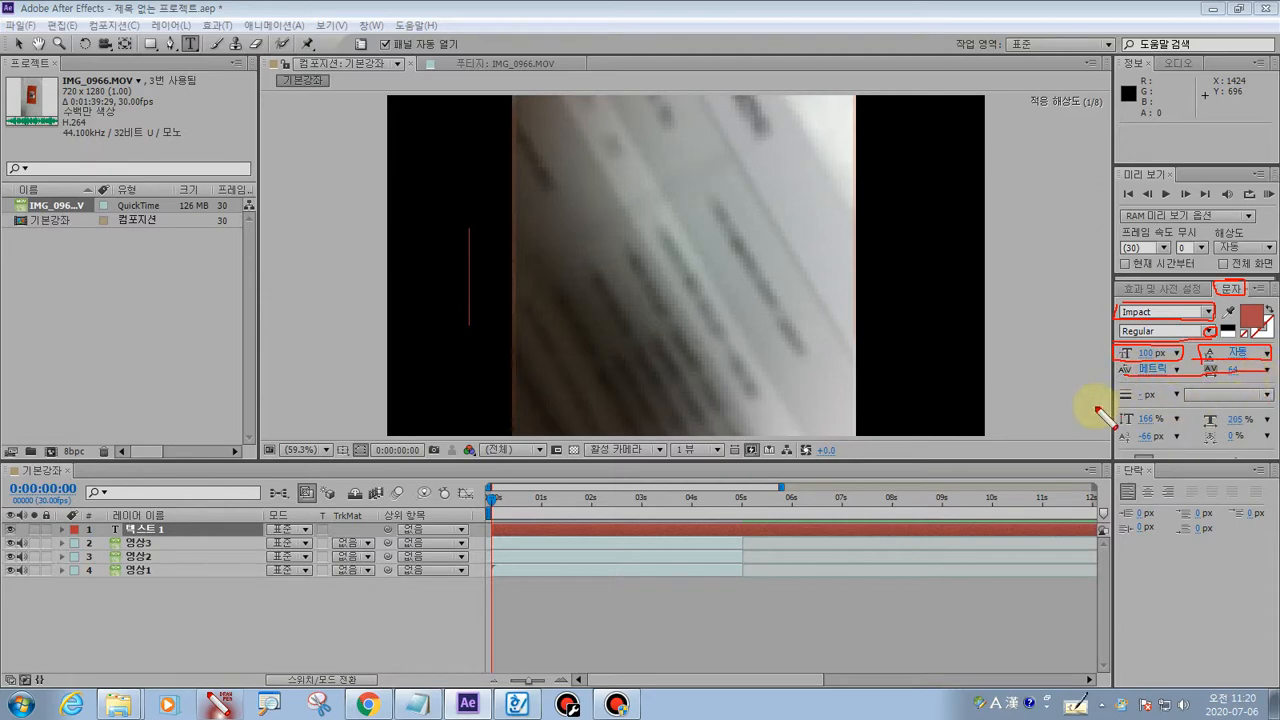
mouse_move(1121, 408)
left_mouse_down()
mouse_move(1272, 440)
mouse_move(1243, 415)
mouse_move(1129, 413)
left_mouse_up()
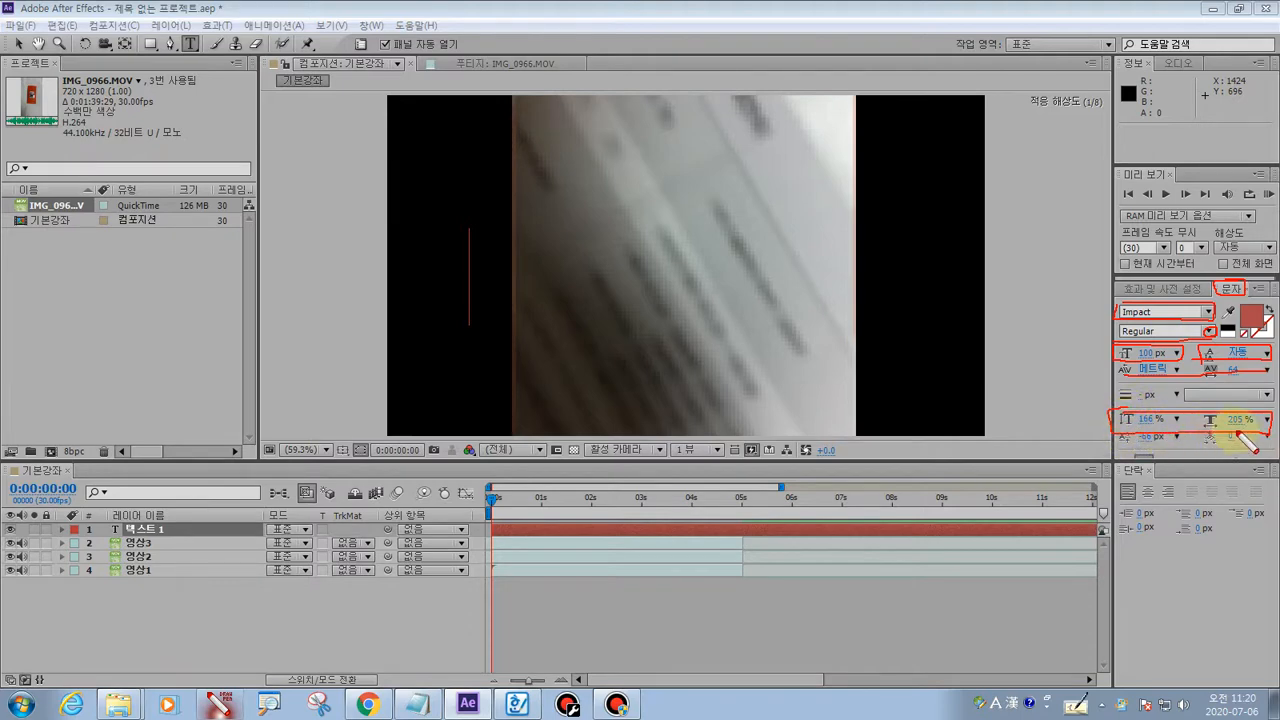
key("Escape")
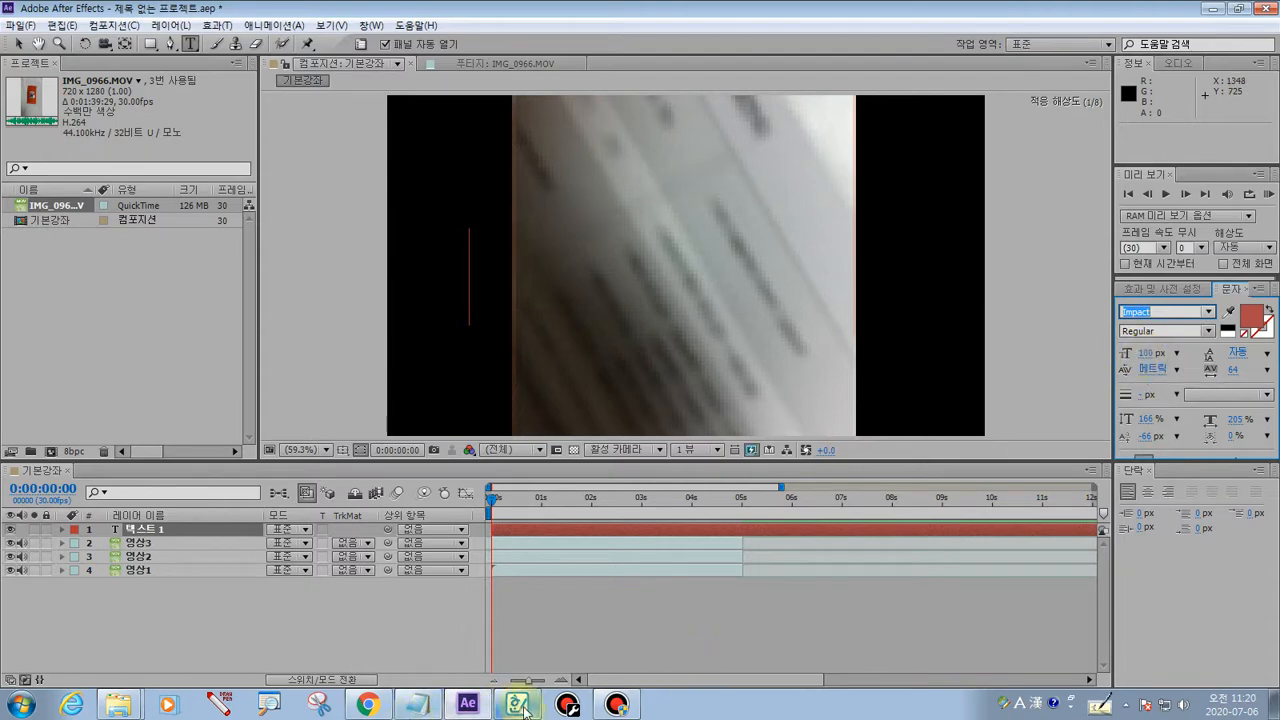
- Copy the line "2012 F1" from the Notepad notes and paste it into the empty text layer in After Effects
left_click(416, 705)
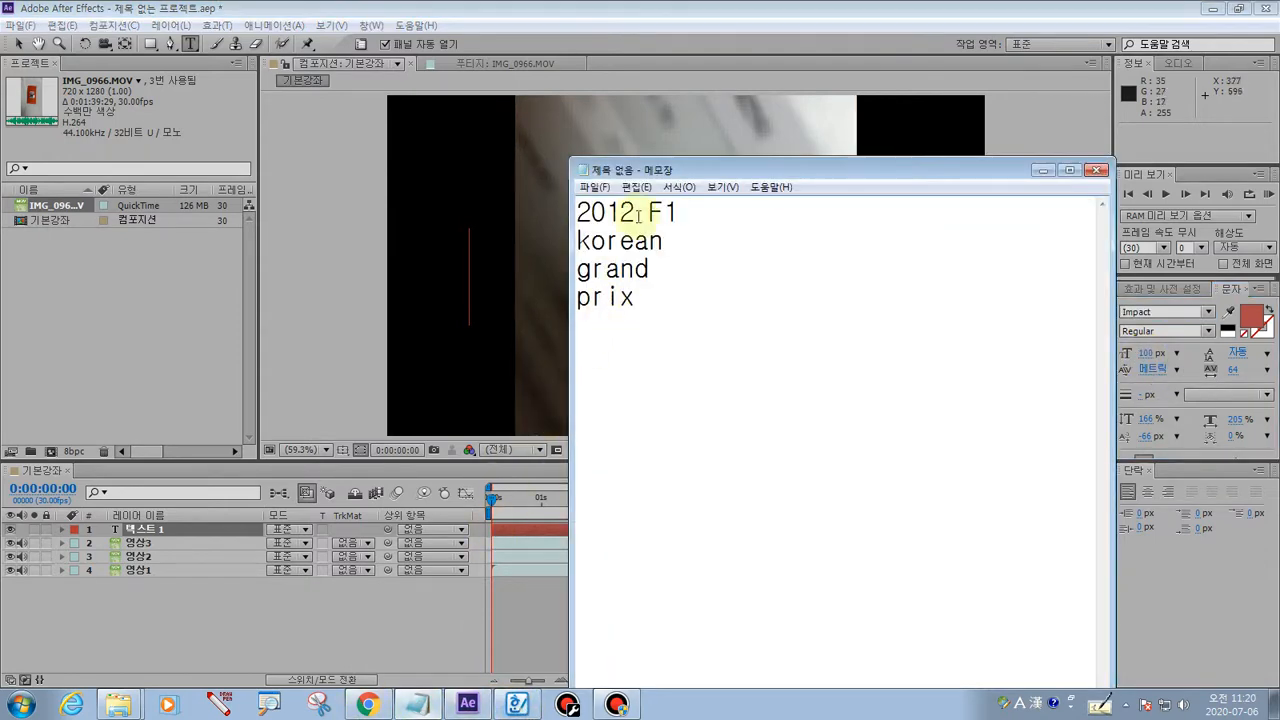
left_click_drag(698, 214, 562, 212)
key("ctrl+c")
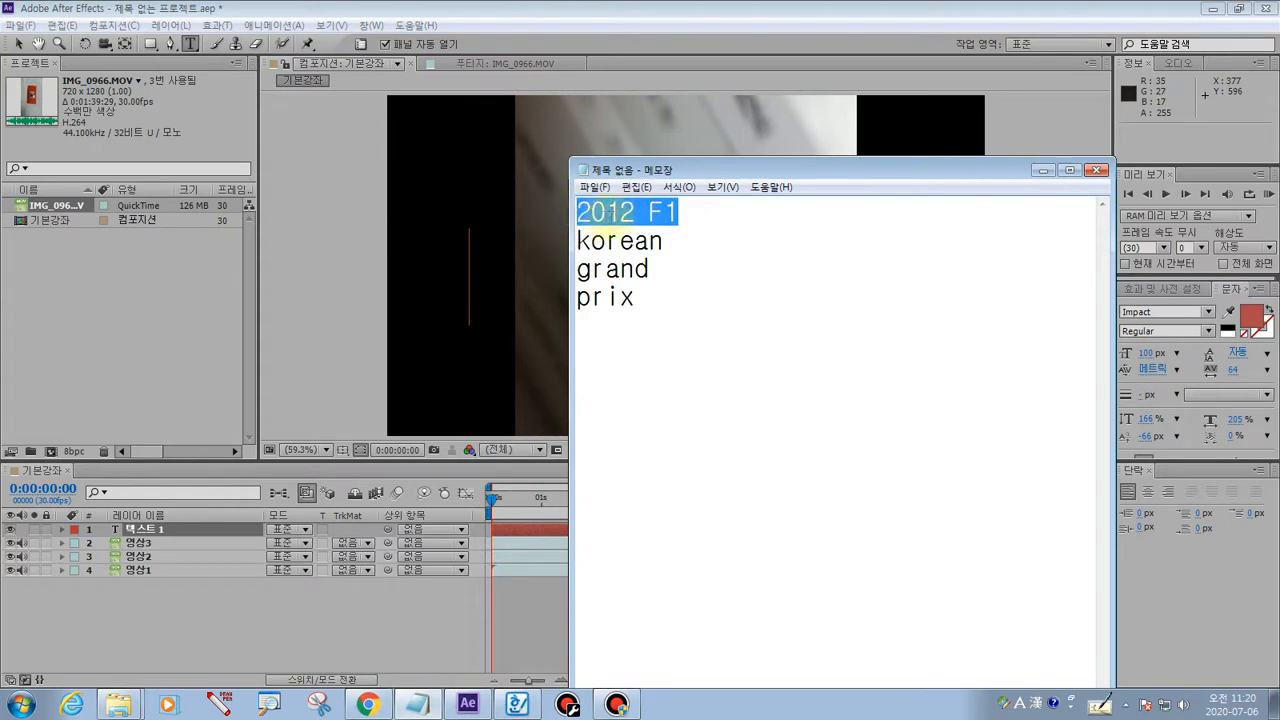
left_click_drag(700, 169, 819, 301)
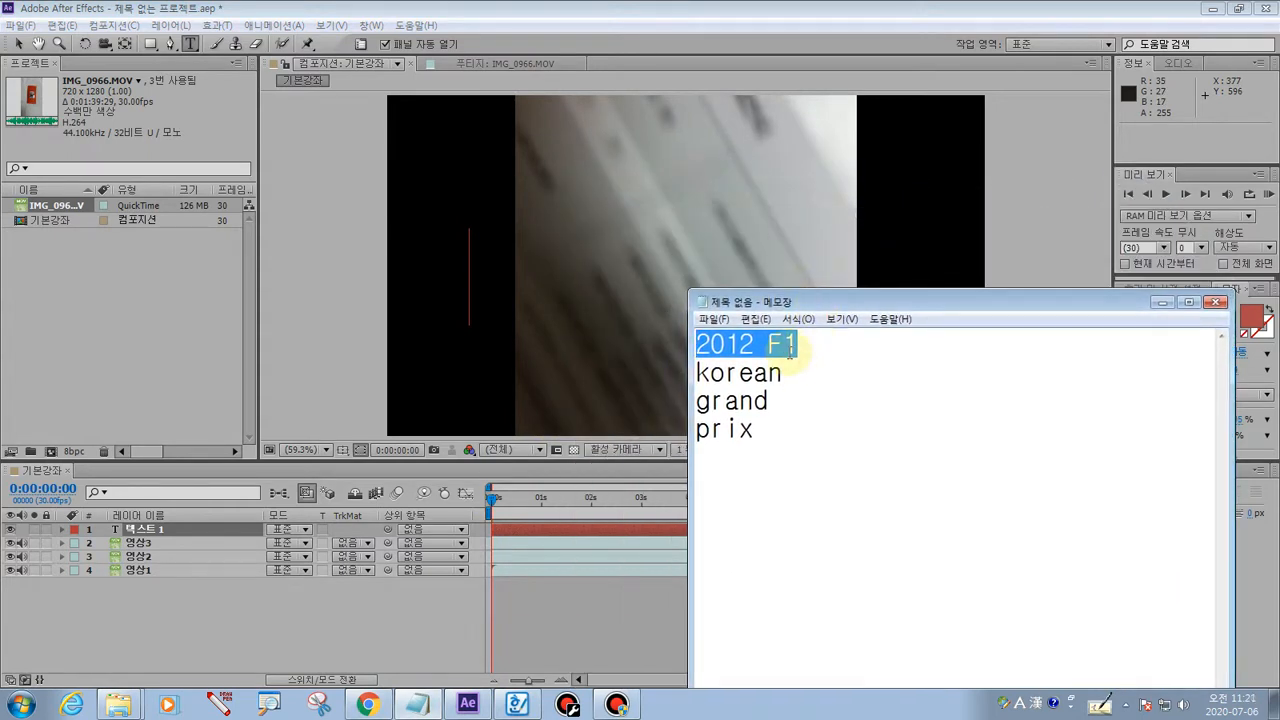
left_click(468, 268)
key("ctrl+v")
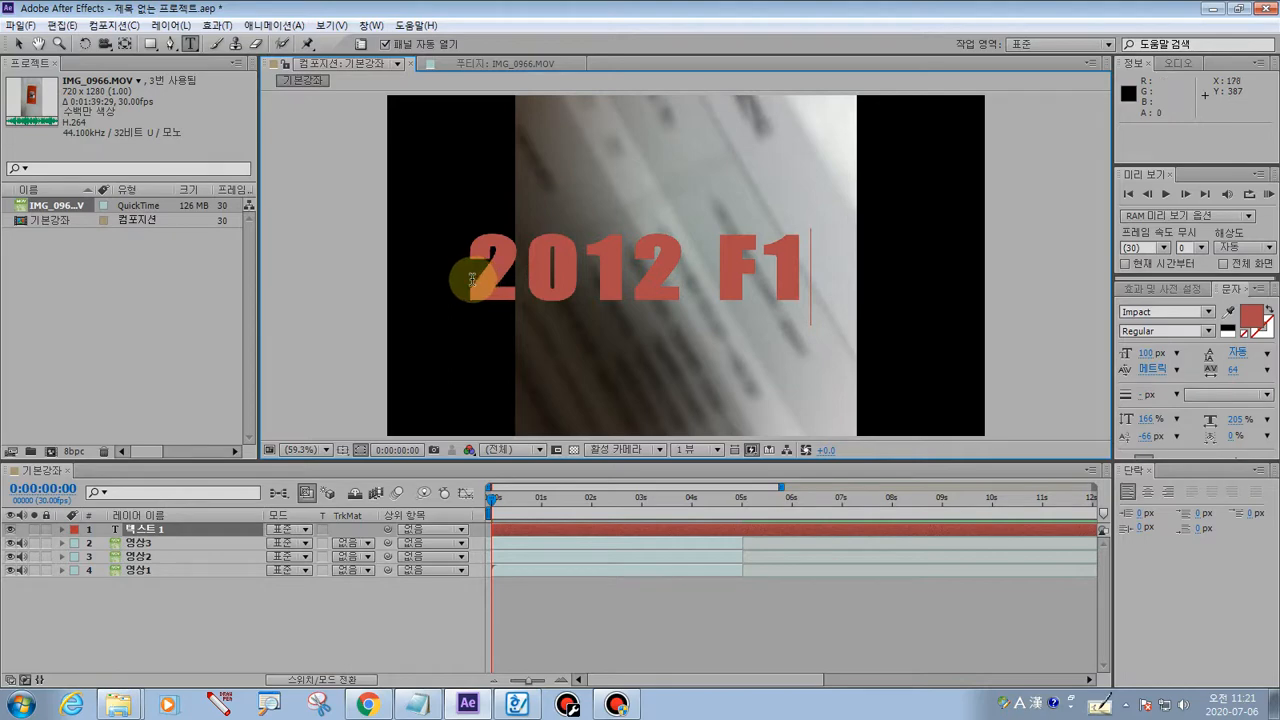
- Set the font size of the whole 2012 F1 text to 150 px
left_click_drag(472, 280, 829, 314)
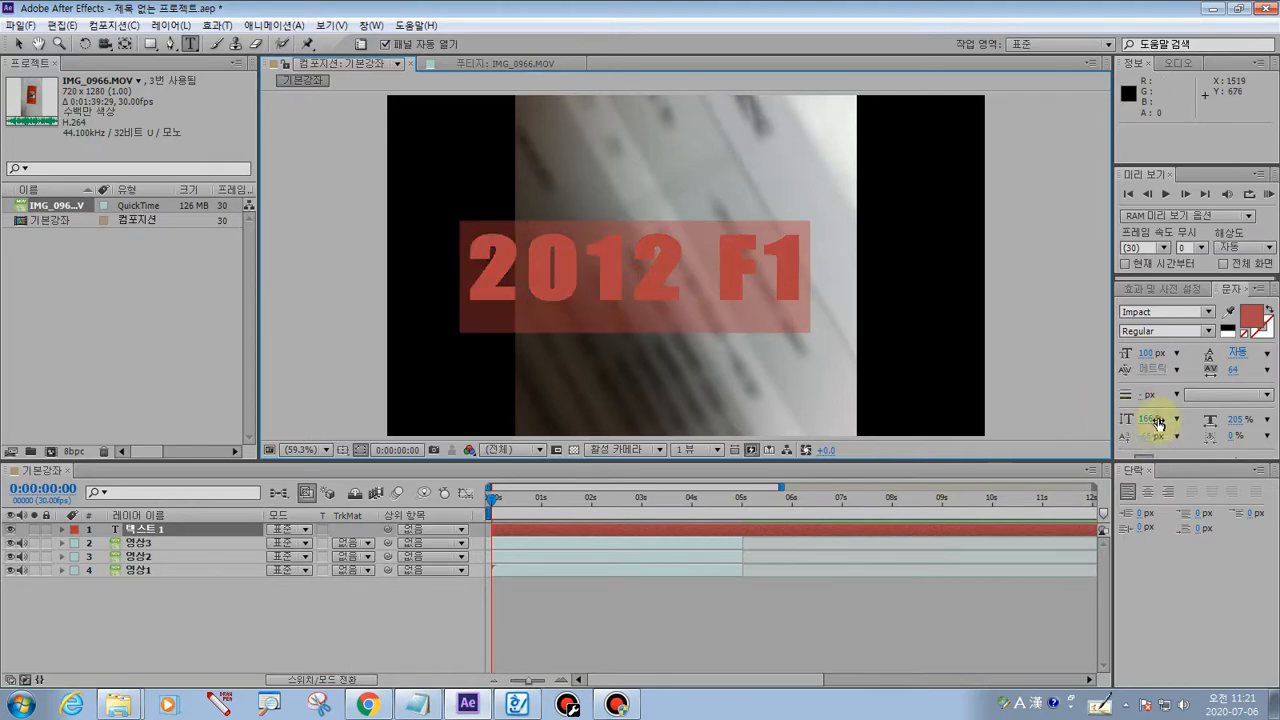
left_click_drag(1148, 353, 1192, 356)
left_click(1148, 354)
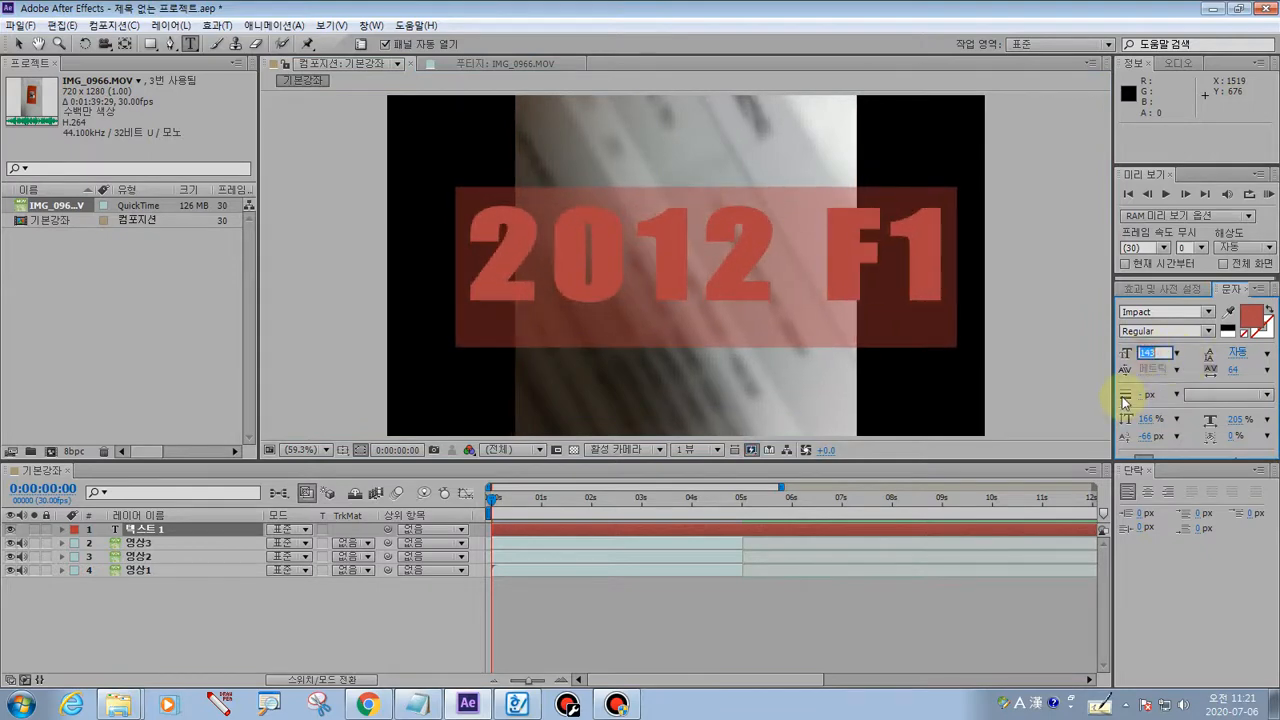
type("150")
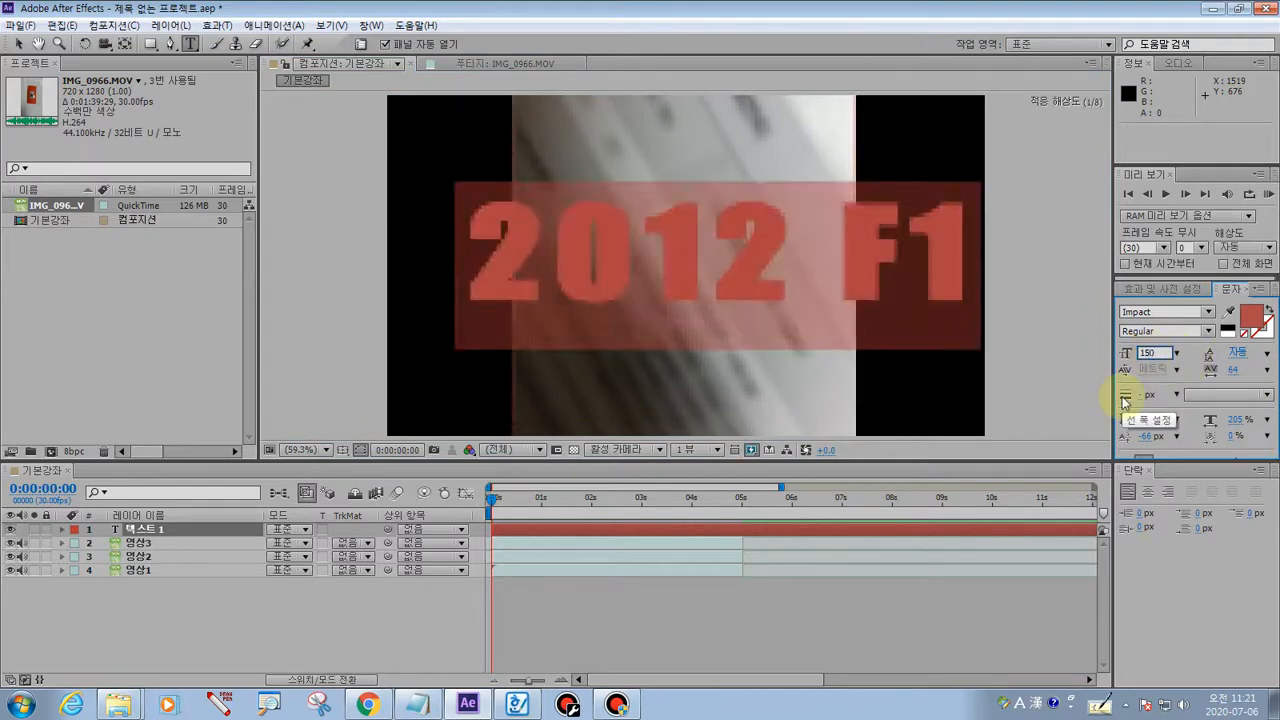
- Apply the 150 px font size to the 2012 F1 text and select the whole text again
left_click(522, 313)
left_click_drag(457, 266, 966, 246)
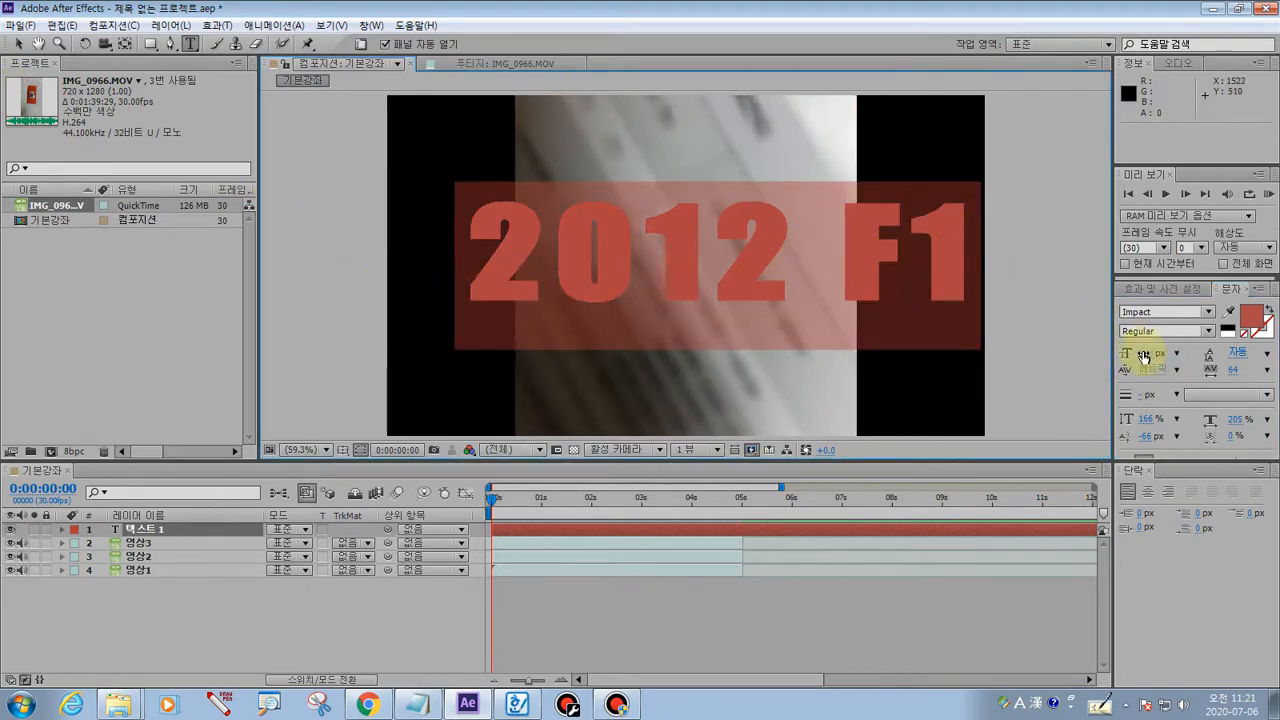
left_click(216, 704)
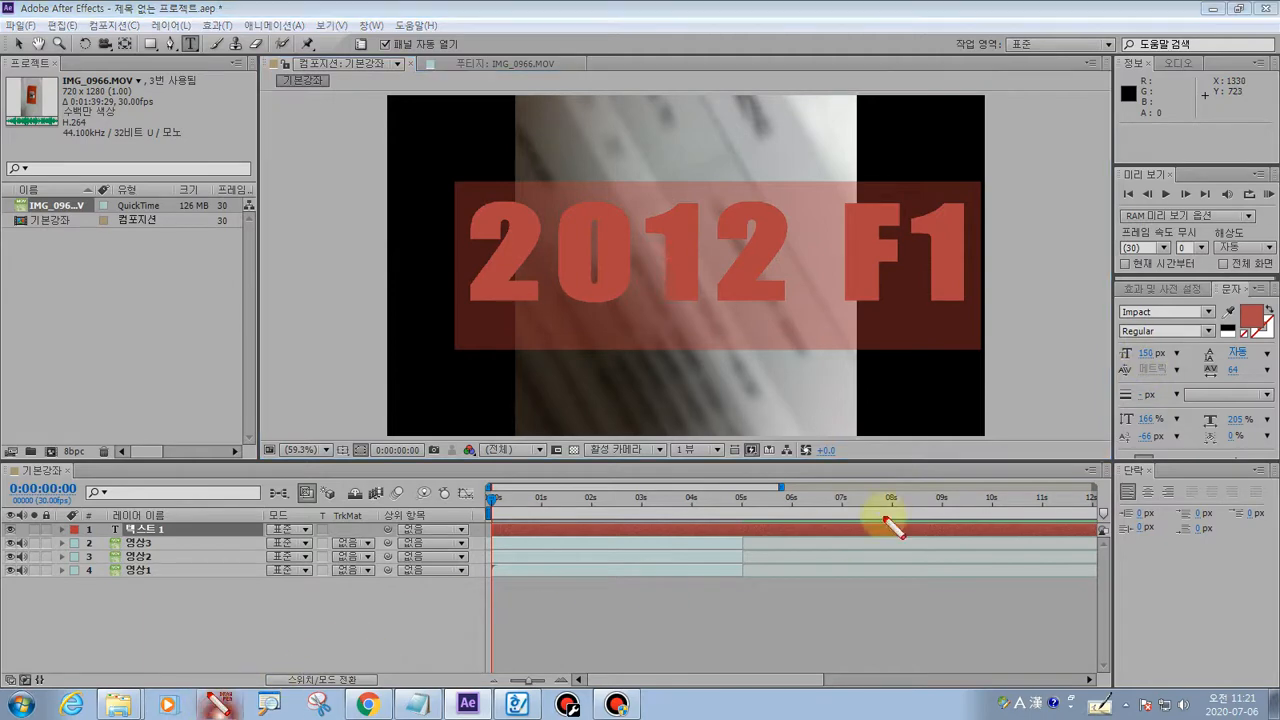
mouse_move(1168, 342)
left_mouse_down()
mouse_move(1159, 372)
mouse_move(1117, 365)
mouse_move(1118, 345)
mouse_move(1177, 350)
left_mouse_up()
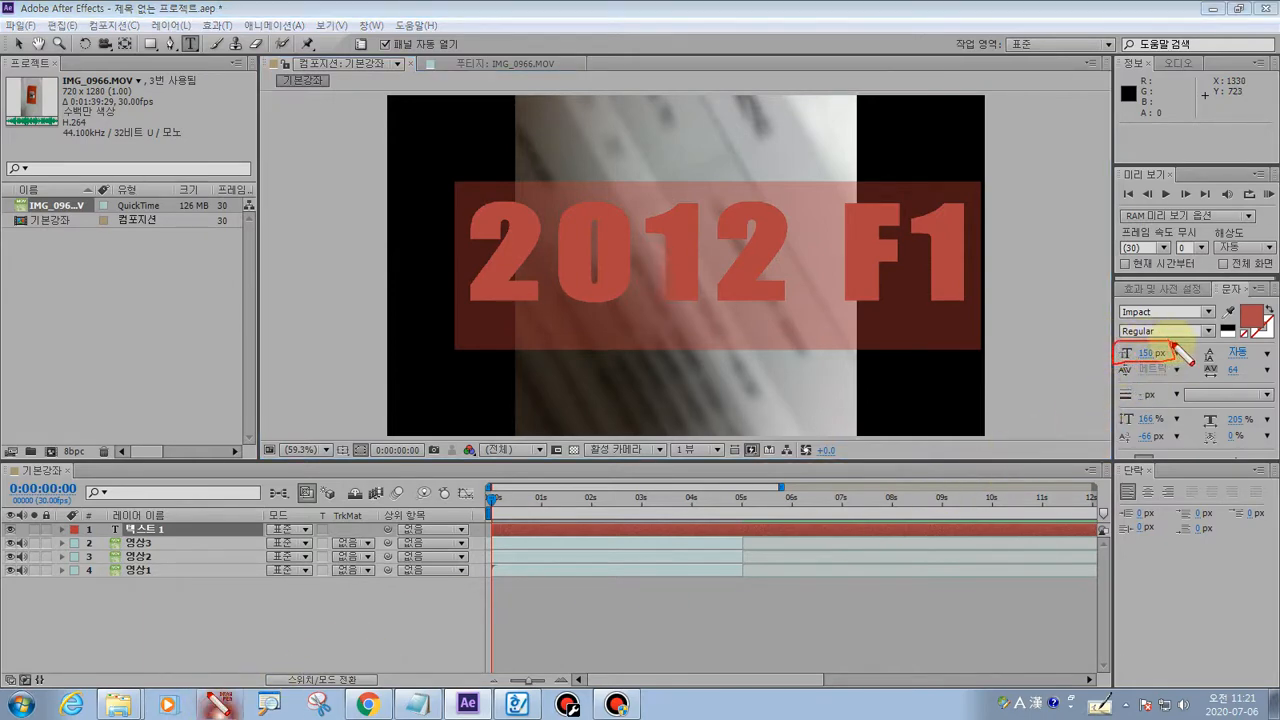
mouse_move(855, 305)
left_mouse_down()
mouse_move(876, 310)
mouse_move(808, 350)
left_mouse_up()
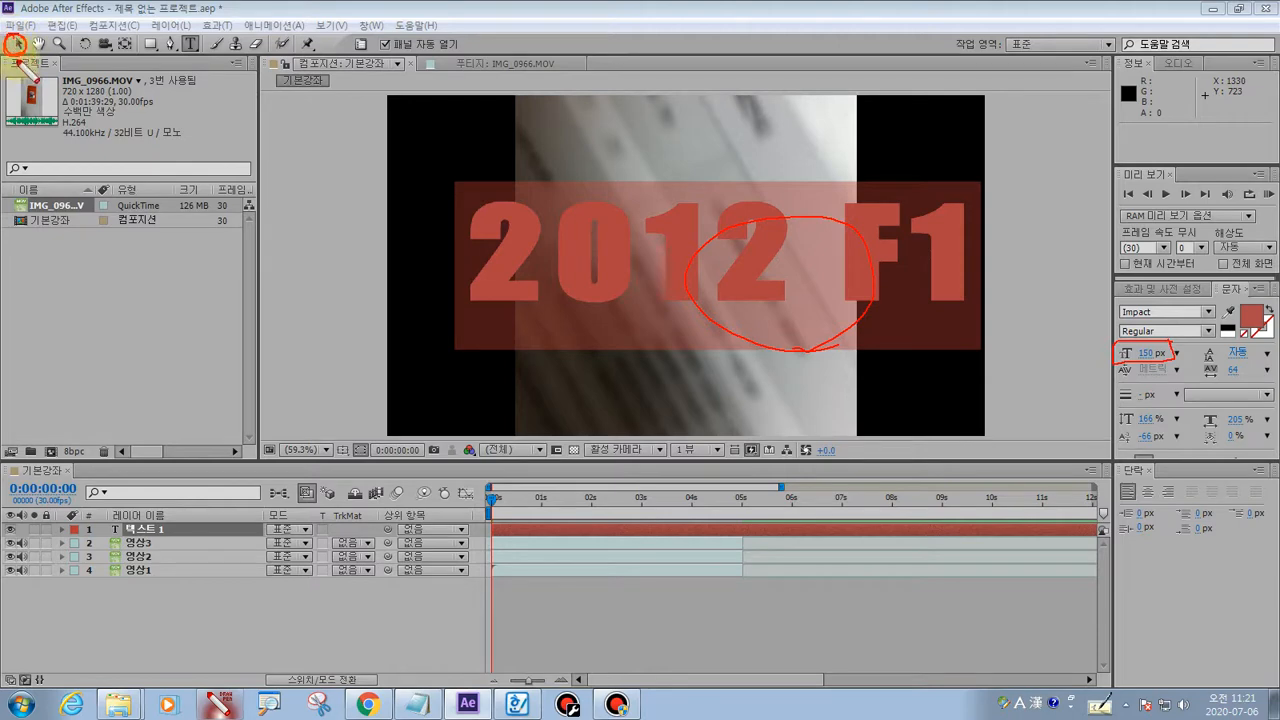
key("Escape")
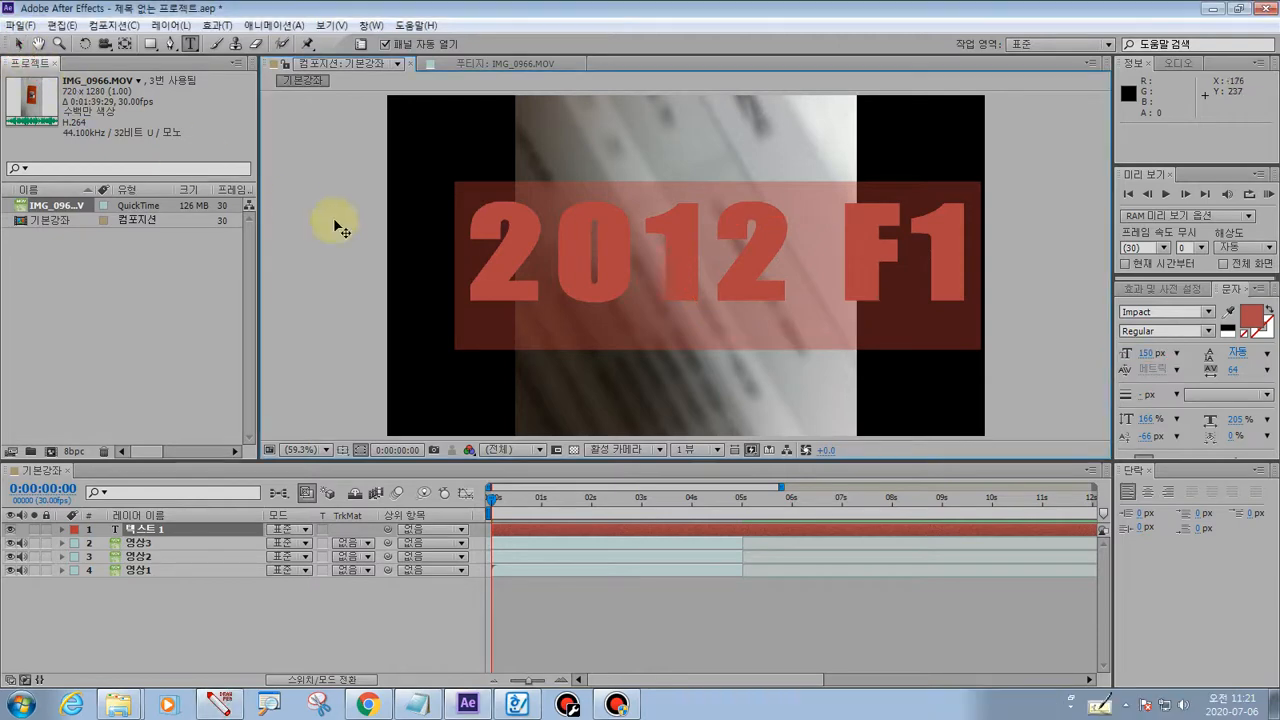
- Move the 2012 F1 title slightly down and left in the composition, to about position 99.5, 387.8
left_click(17, 44)
left_click_drag(504, 263, 472, 281)
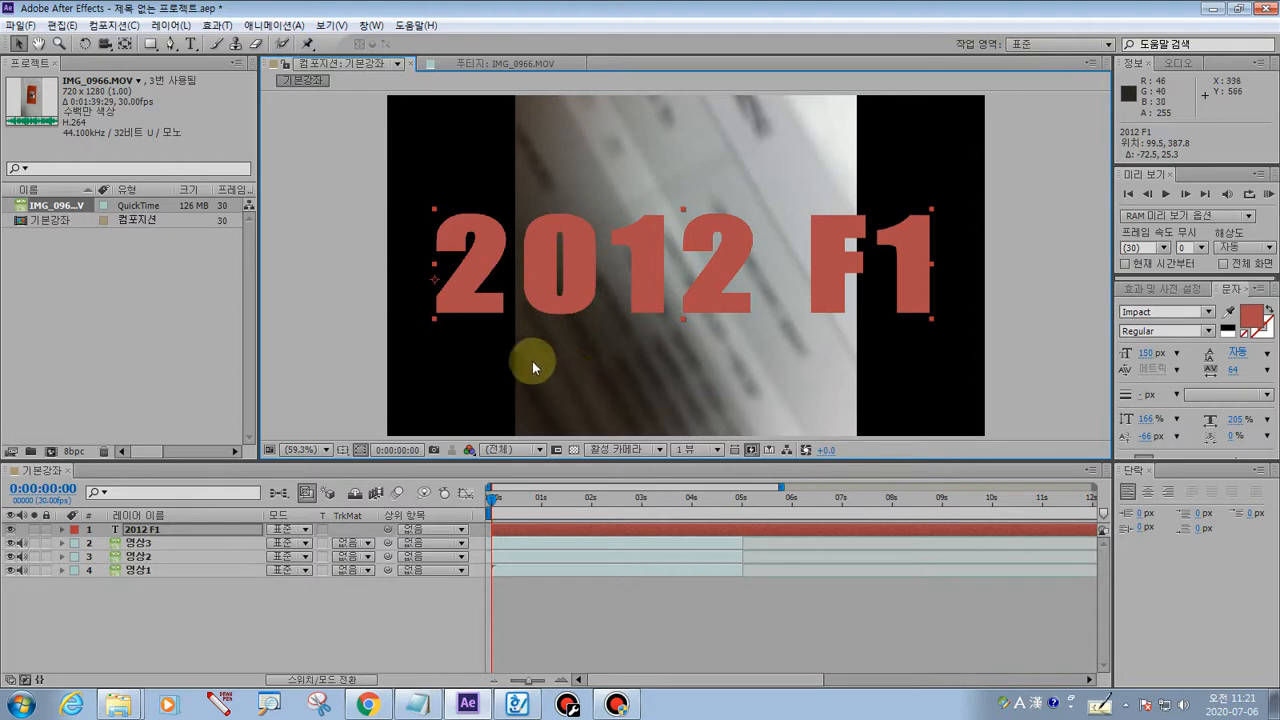
left_click(489, 303)
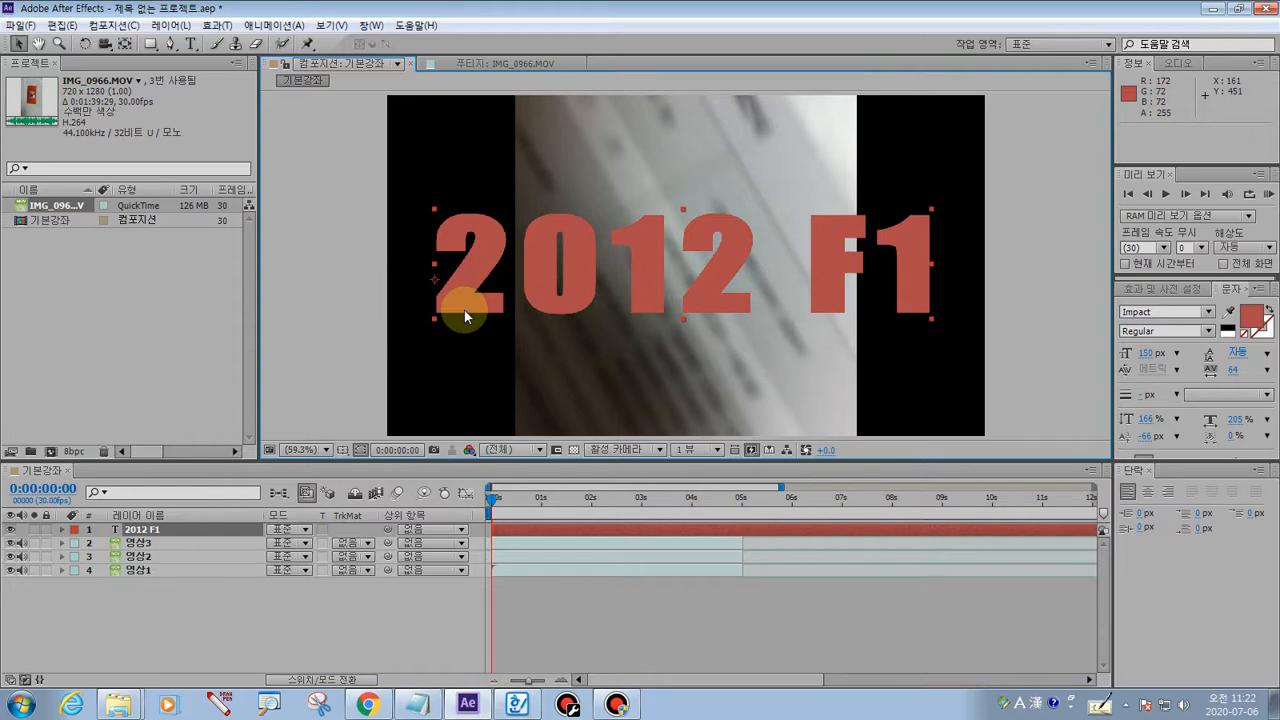
left_click(190, 45)
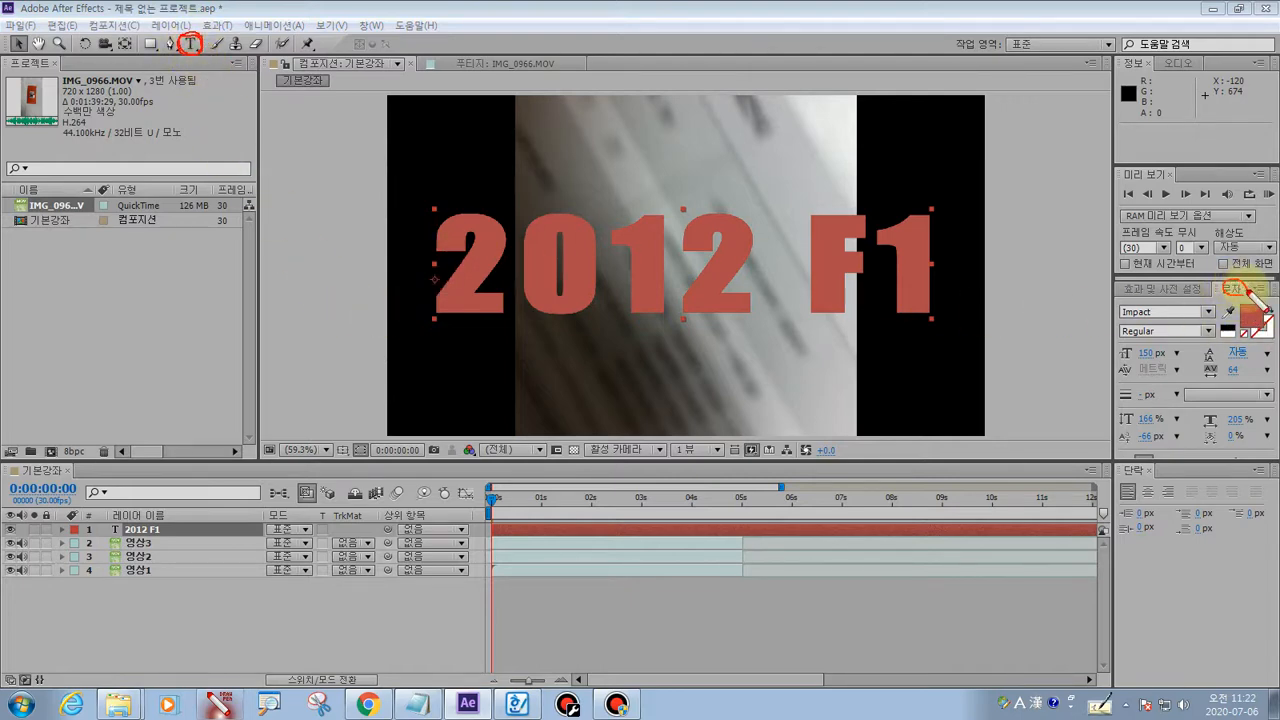
left_click(1234, 288)
mouse_move(1182, 300)
left_mouse_down()
mouse_move(1120, 298)
mouse_move(1116, 466)
mouse_move(1270, 458)
mouse_move(1268, 306)
mouse_move(1150, 299)
left_mouse_up()
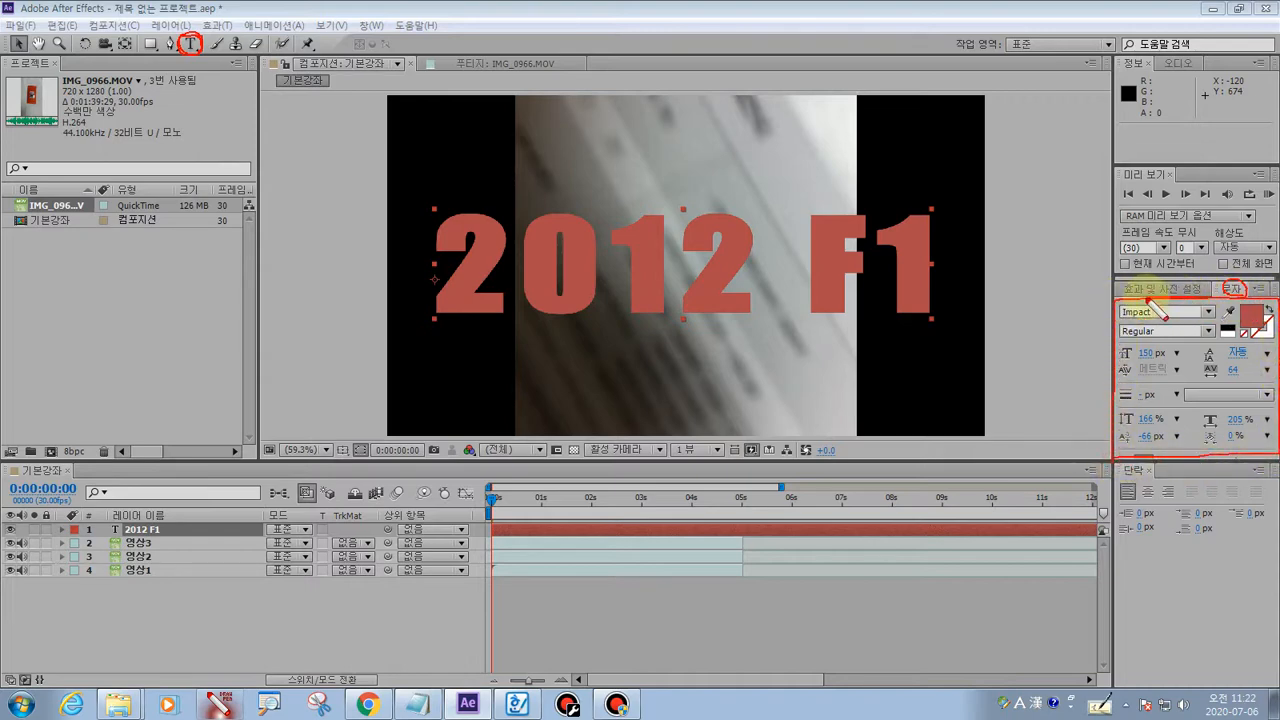
left_click_drag(1244, 313, 1250, 322)
left_click_drag(1108, 320, 1210, 322)
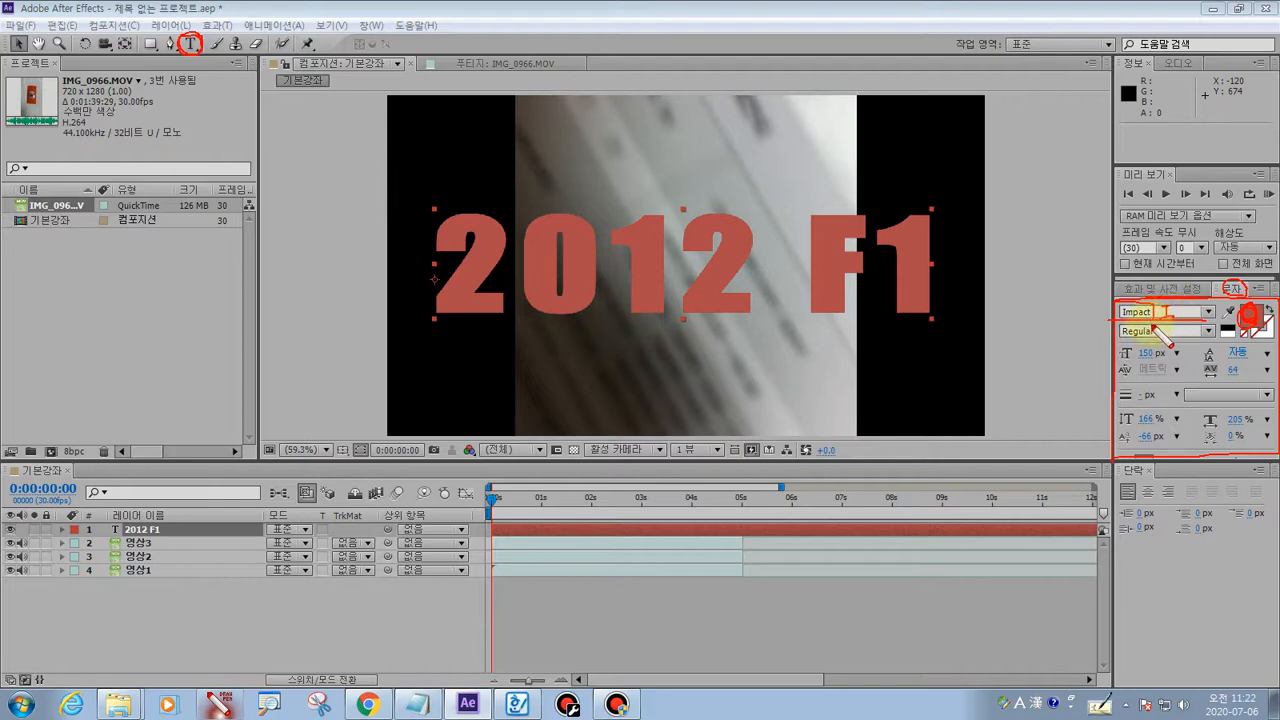
mouse_move(1117, 347)
left_mouse_down()
mouse_move(1138, 363)
mouse_move(1182, 342)
mouse_move(1121, 343)
left_mouse_up()
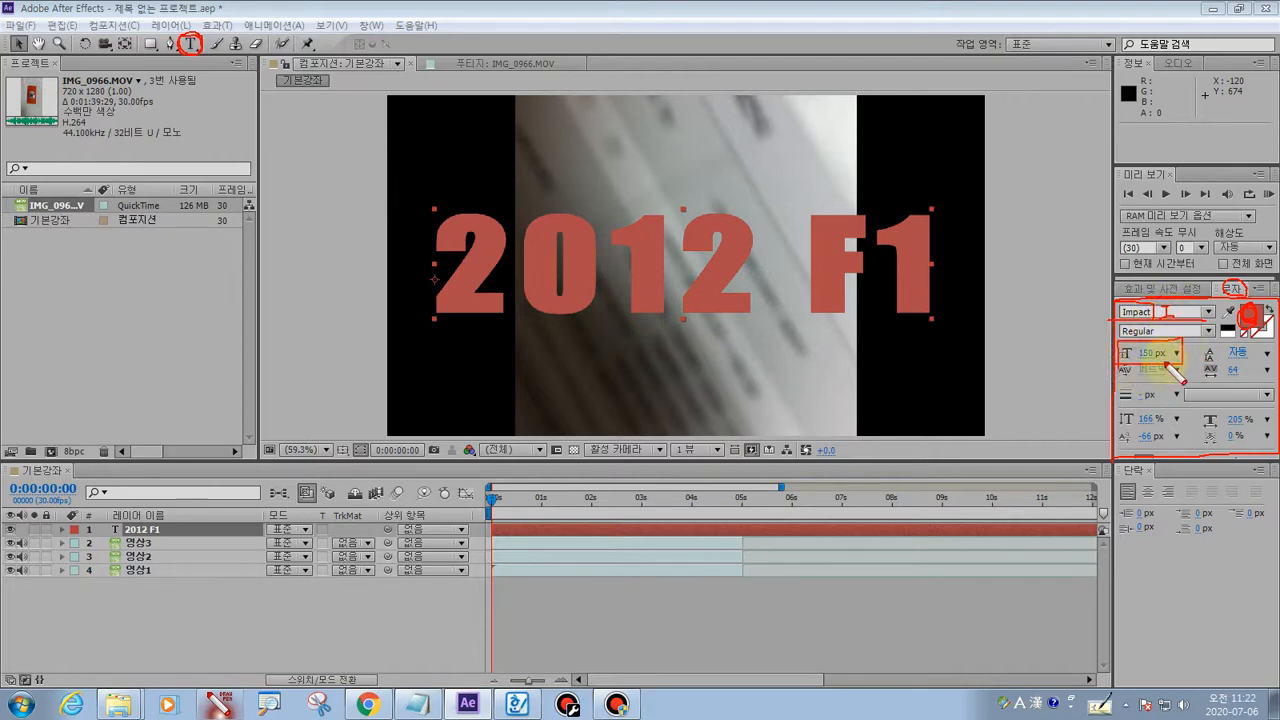
key("Escape")
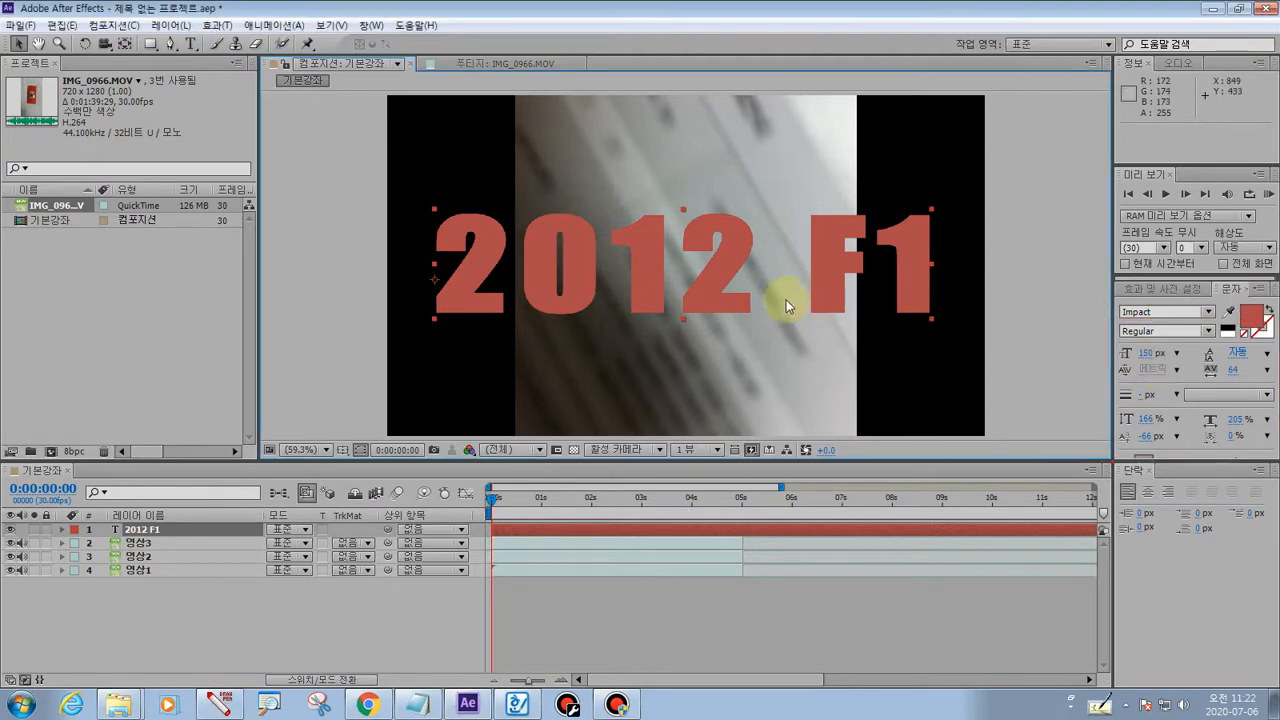
left_click(219, 704)
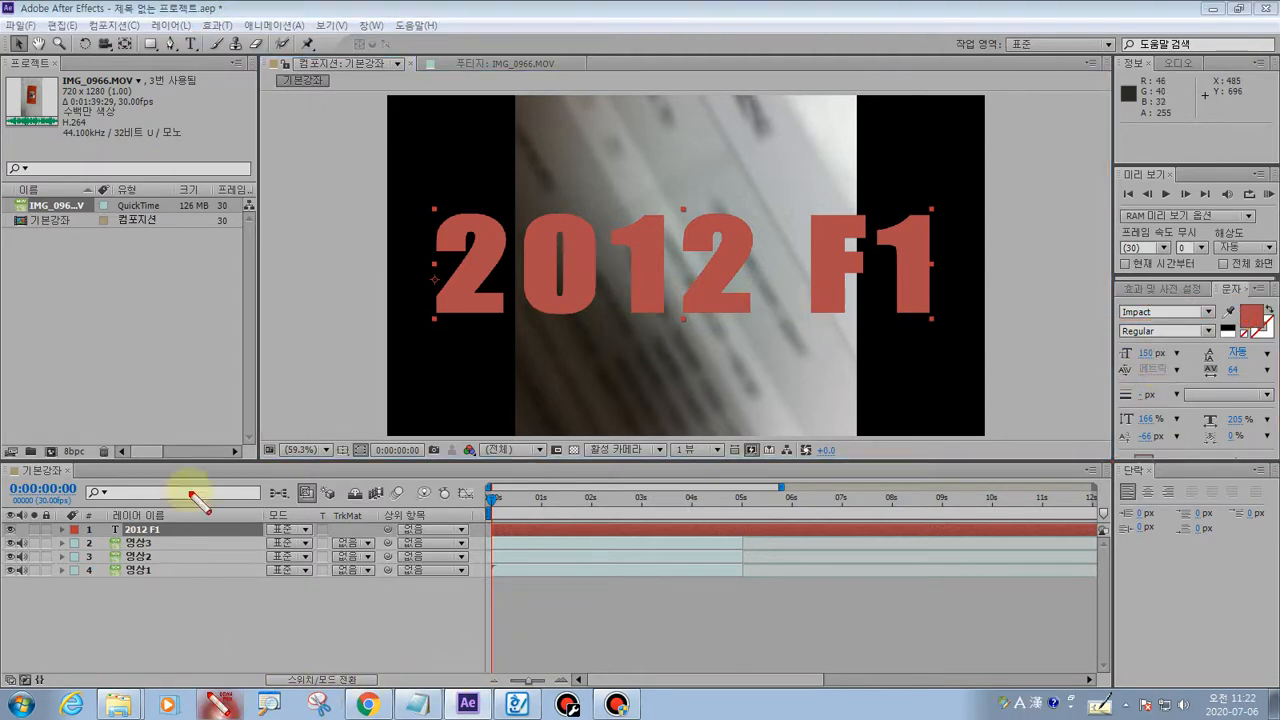
left_click_drag(20, 38, 19, 52)
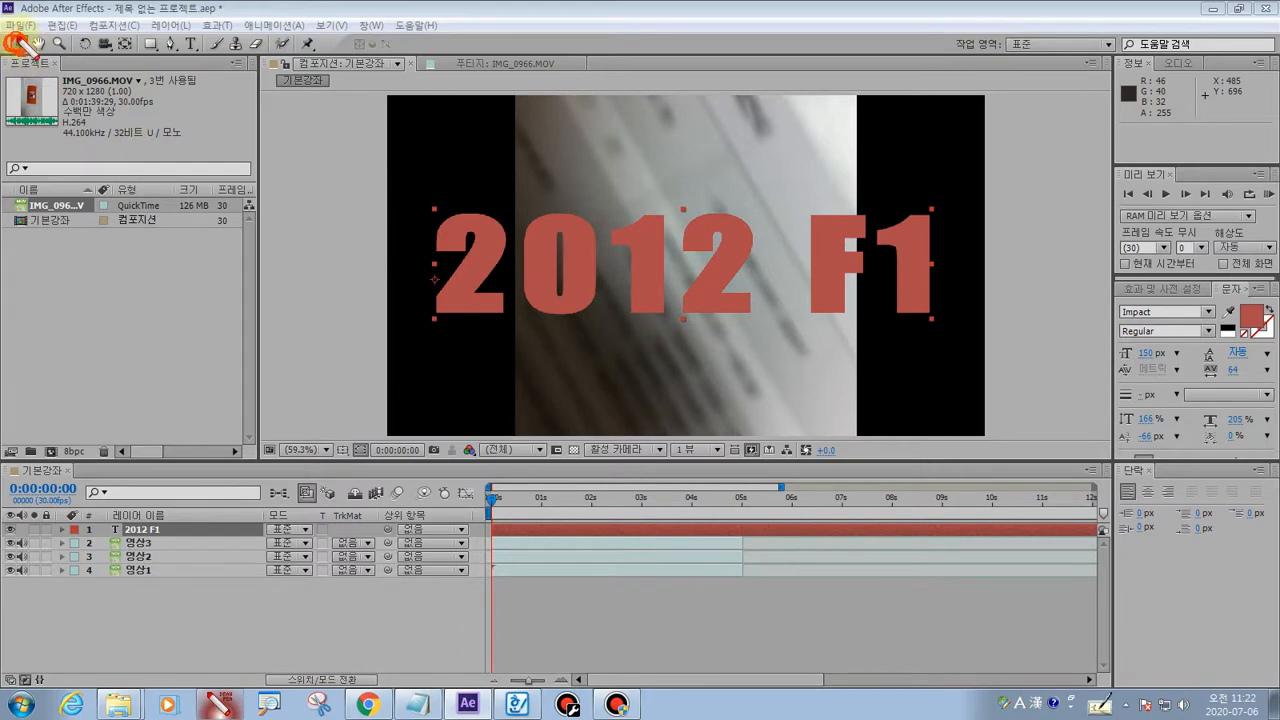
key("Escape")
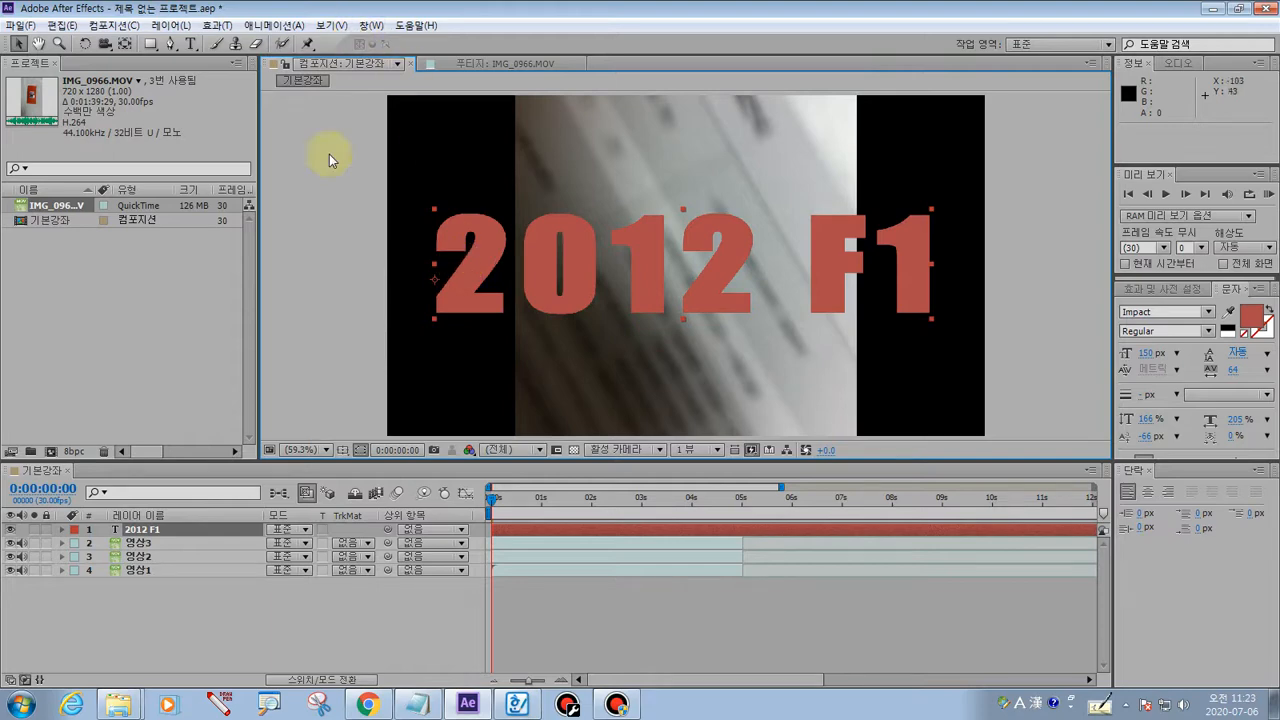
left_click(242, 611)
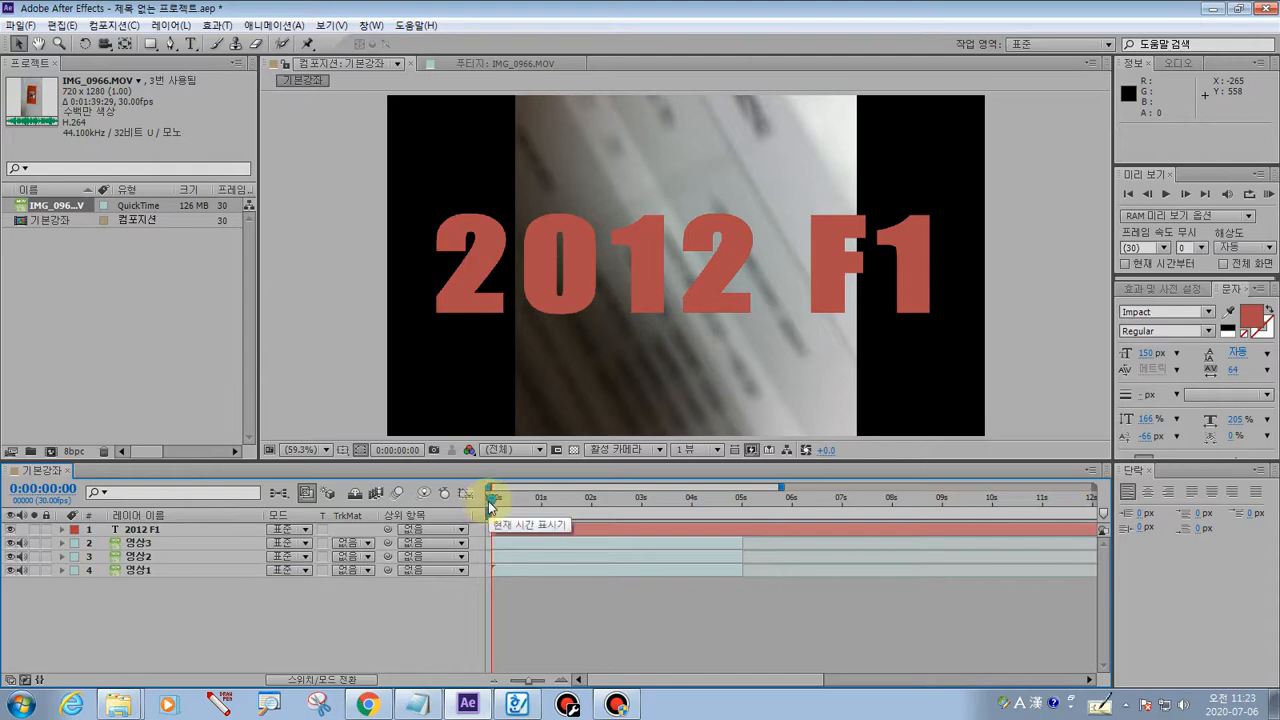
left_click(130, 531)
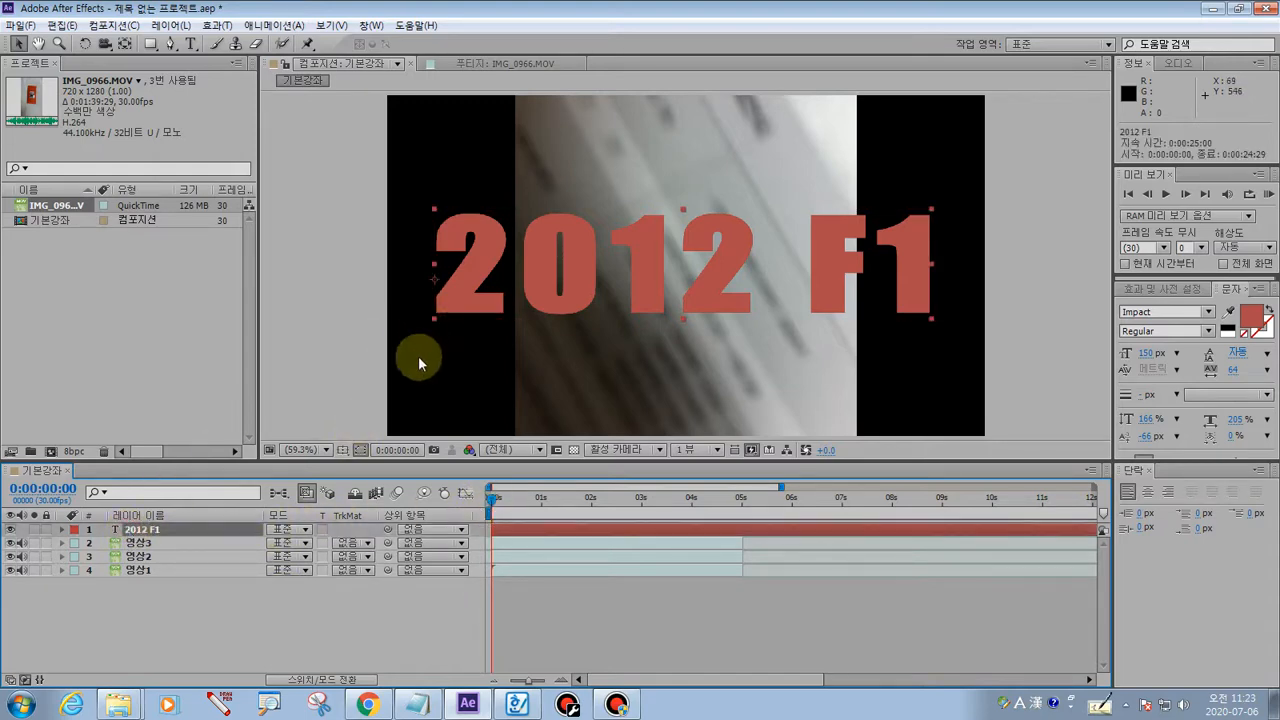
left_click(218, 705)
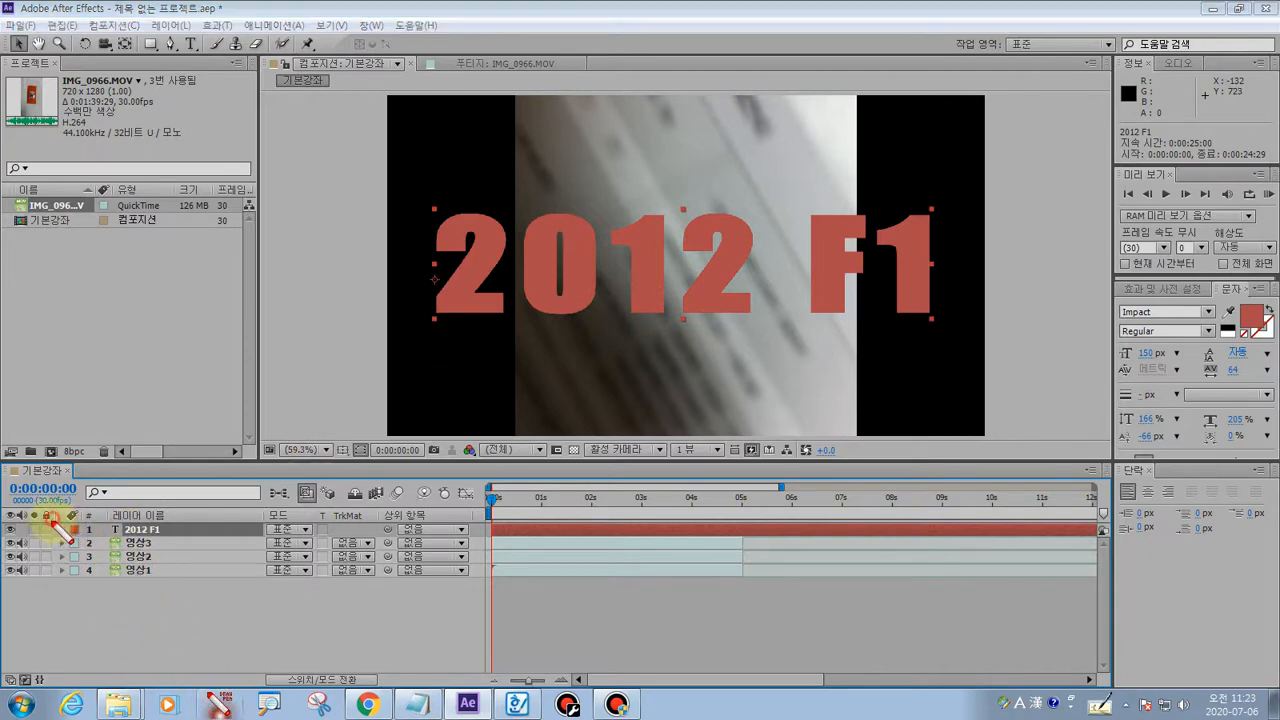
mouse_move(50, 522)
left_mouse_down()
mouse_move(176, 542)
mouse_move(174, 522)
mouse_move(48, 521)
left_mouse_up()
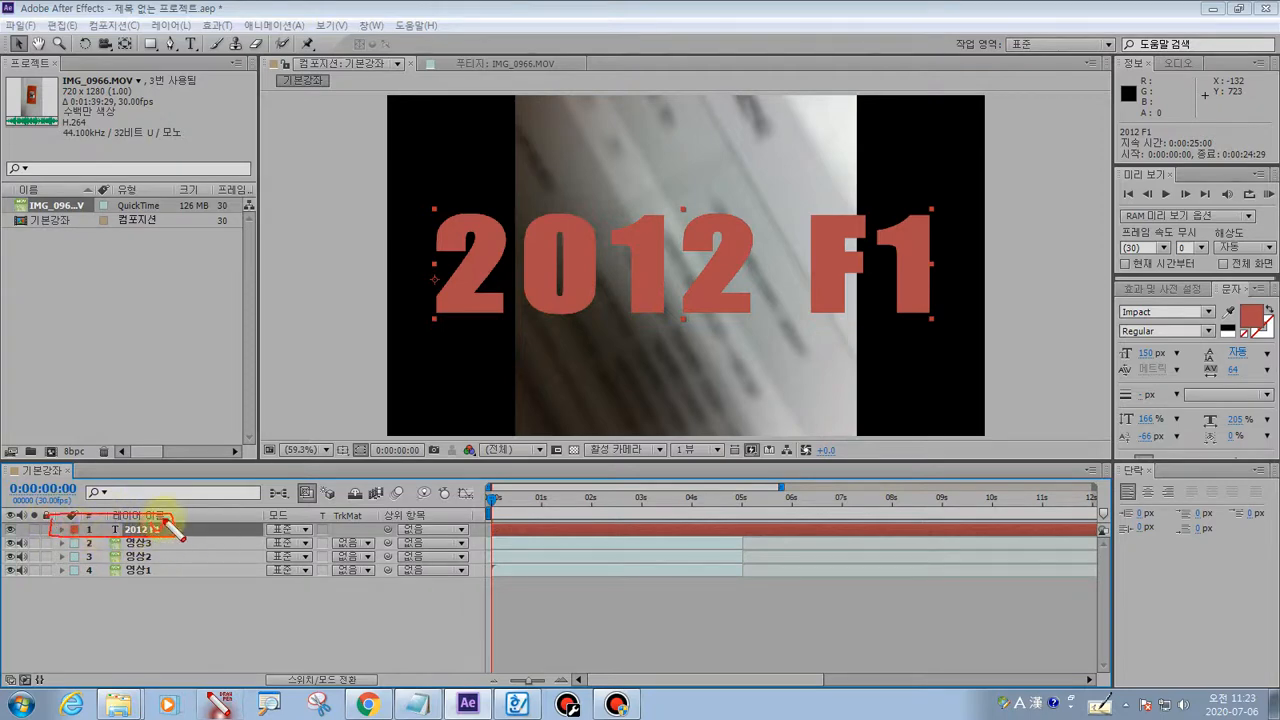
mouse_move(165, 523)
left_mouse_down()
mouse_move(195, 518)
mouse_move(205, 538)
left_mouse_up()
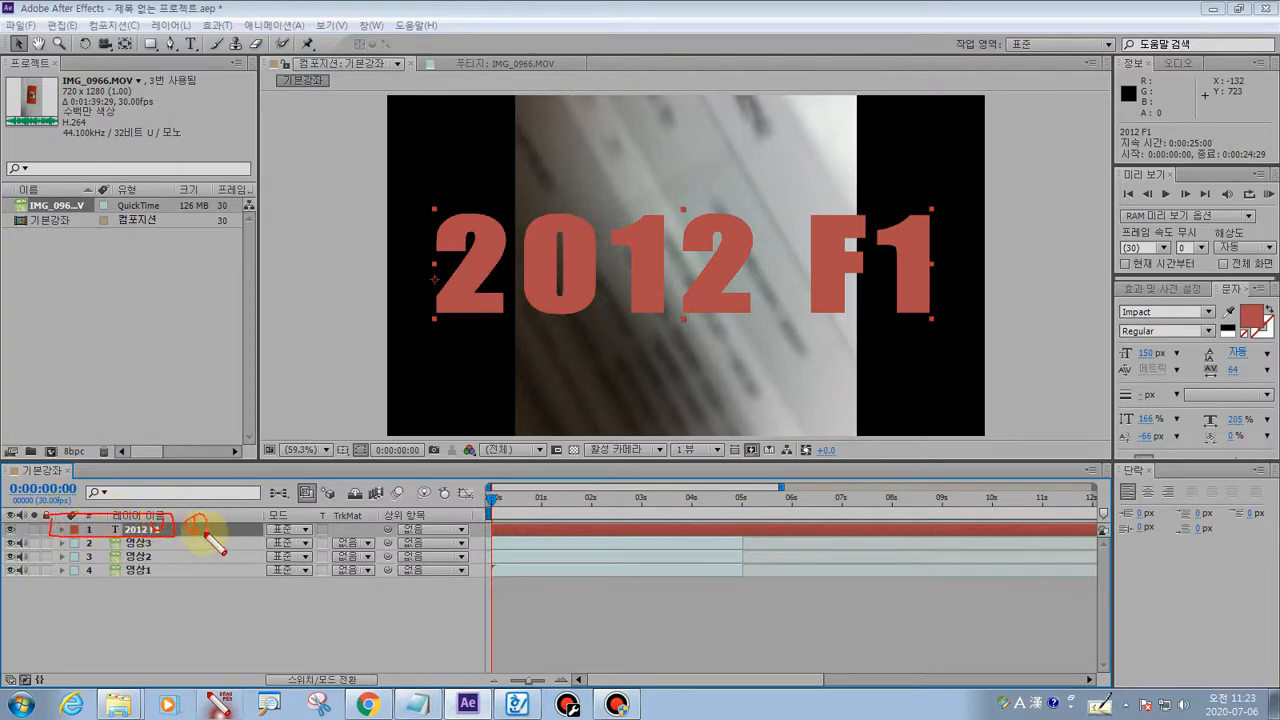
key("Escape")
- Duplicate the 2012 F1 text layer in the timeline
left_click(185, 530)
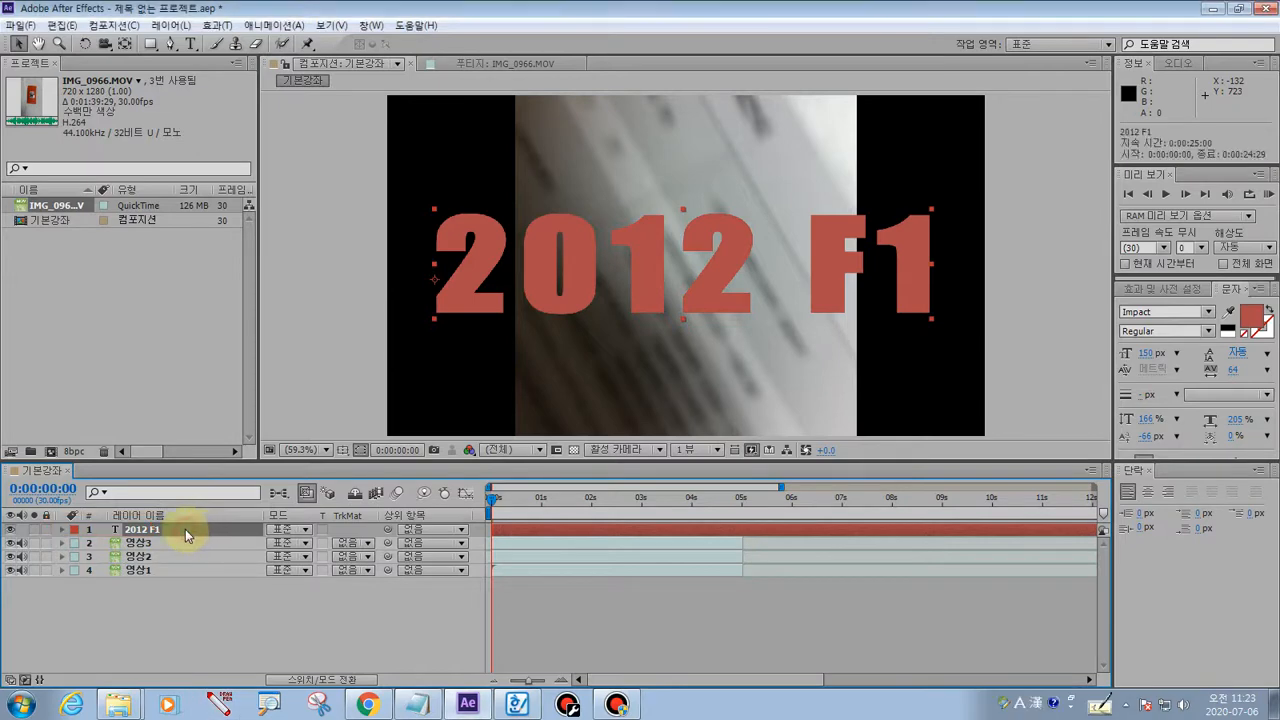
key("ctrl+d")
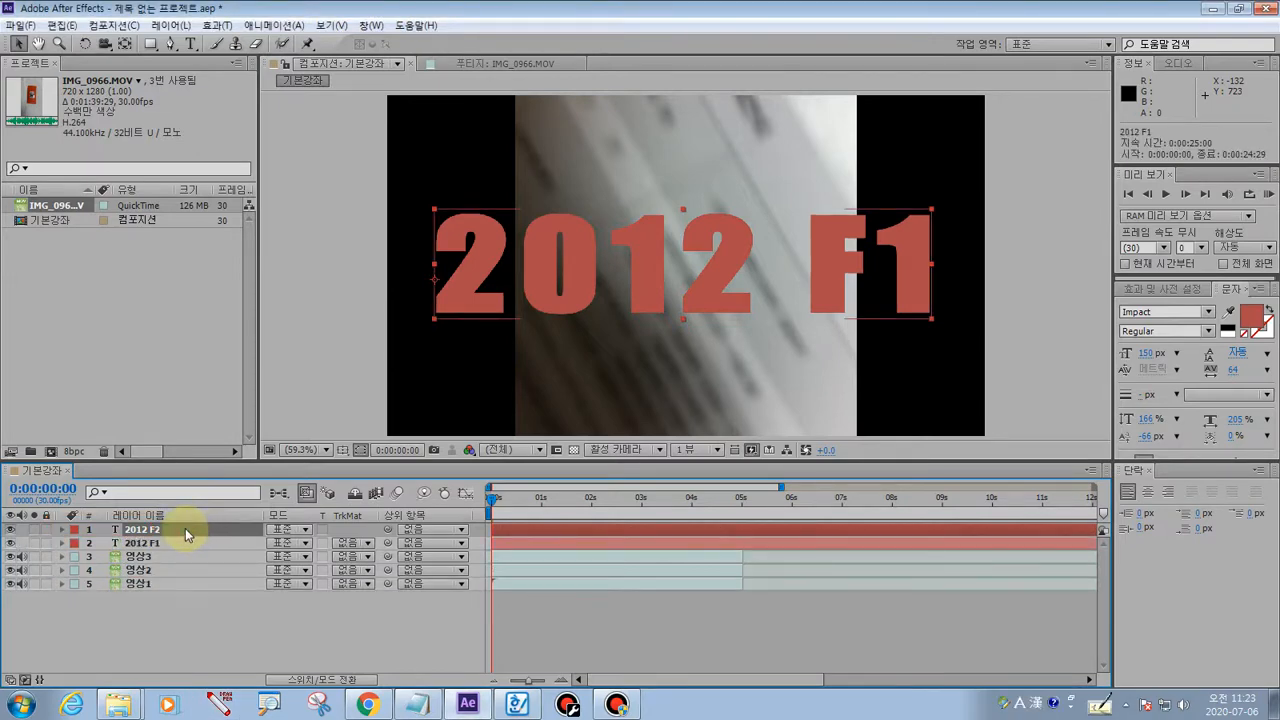
left_click(218, 704)
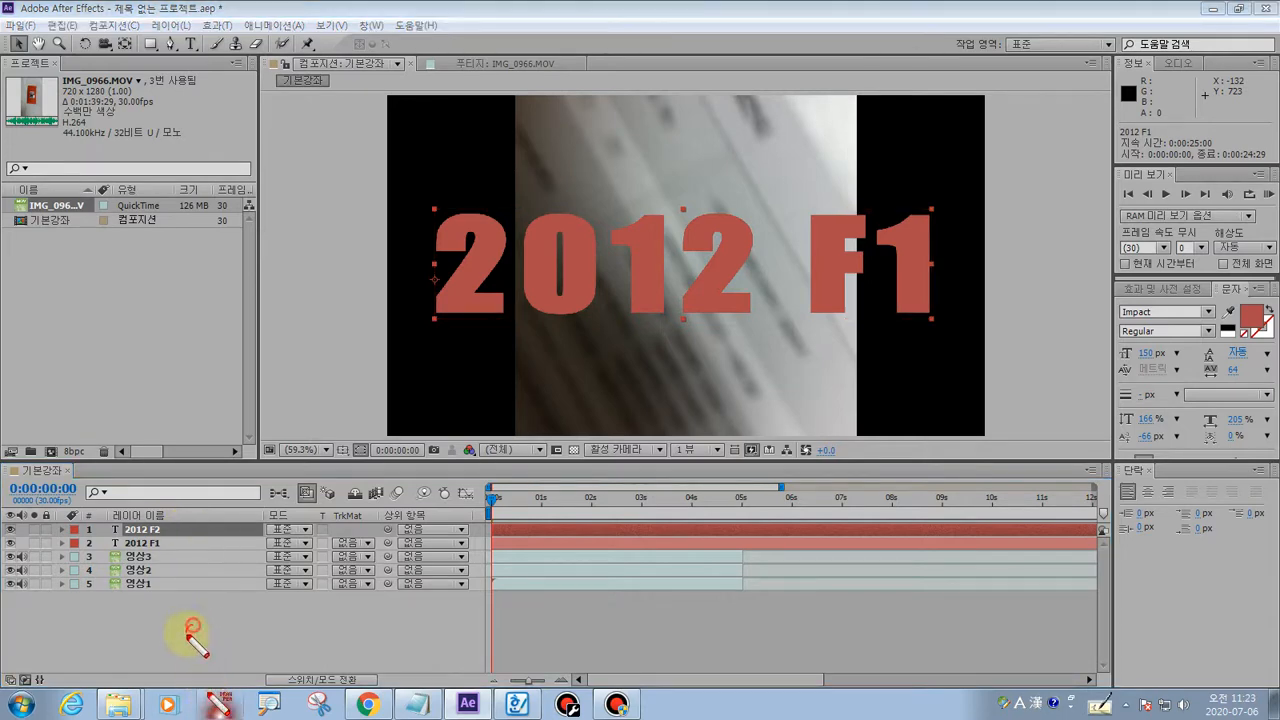
mouse_move(190, 632)
left_mouse_down()
mouse_move(222, 639)
mouse_move(232, 617)
mouse_move(235, 633)
mouse_move(253, 629)
mouse_move(253, 612)
mouse_move(259, 629)
mouse_move(263, 610)
mouse_move(270, 629)
mouse_move(264, 611)
mouse_move(282, 614)
mouse_move(257, 654)
mouse_move(256, 639)
mouse_move(266, 670)
mouse_move(278, 667)
mouse_move(290, 639)
left_mouse_up()
left_click_drag(291, 633, 301, 646)
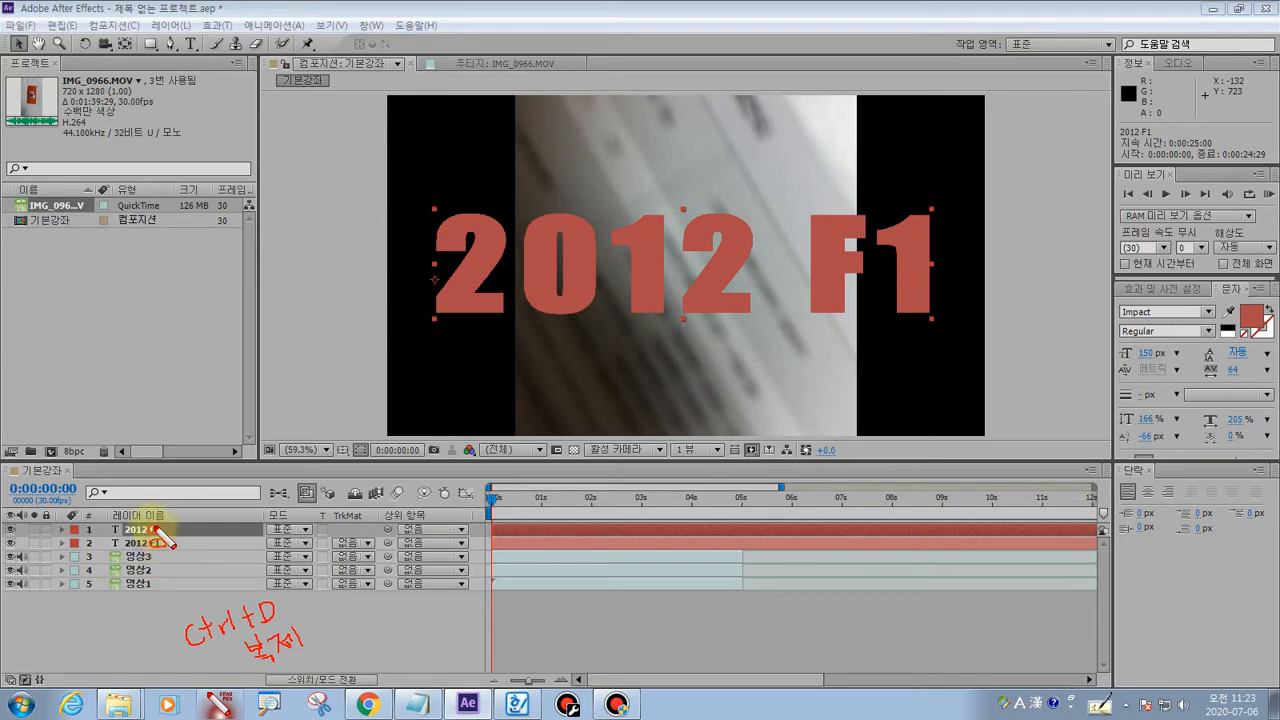
key("Escape")
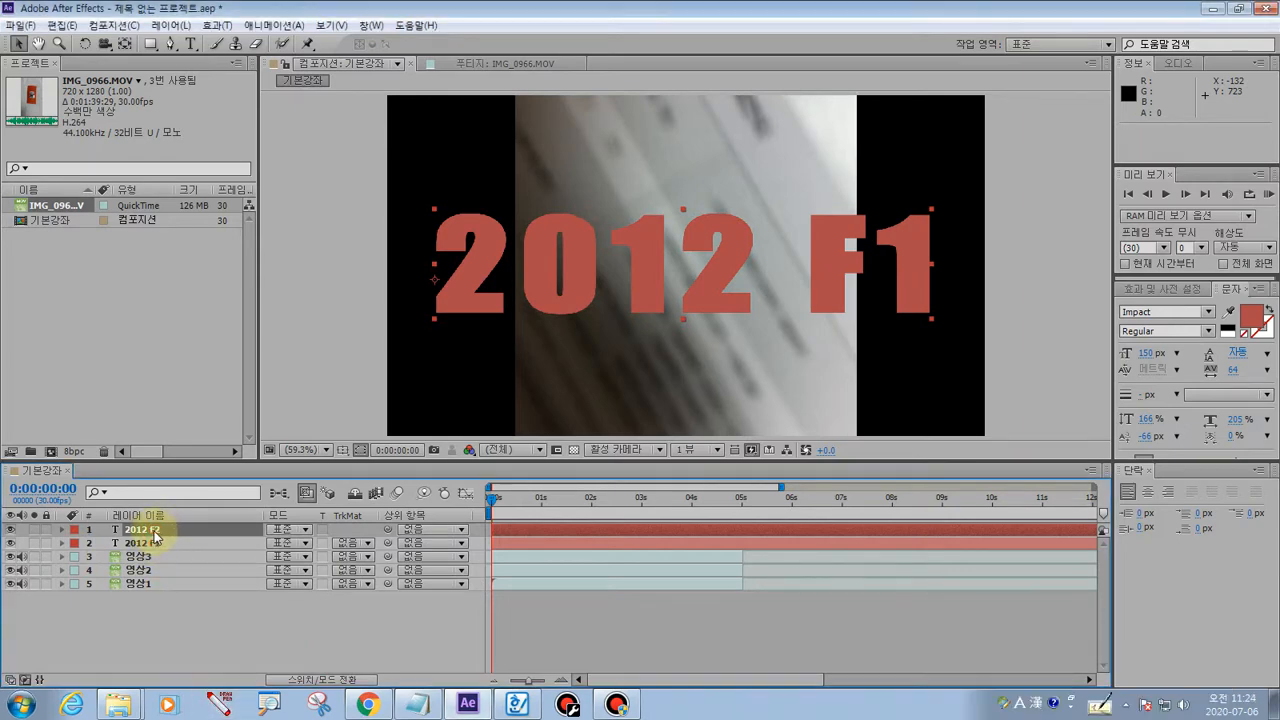
left_click(218, 704)
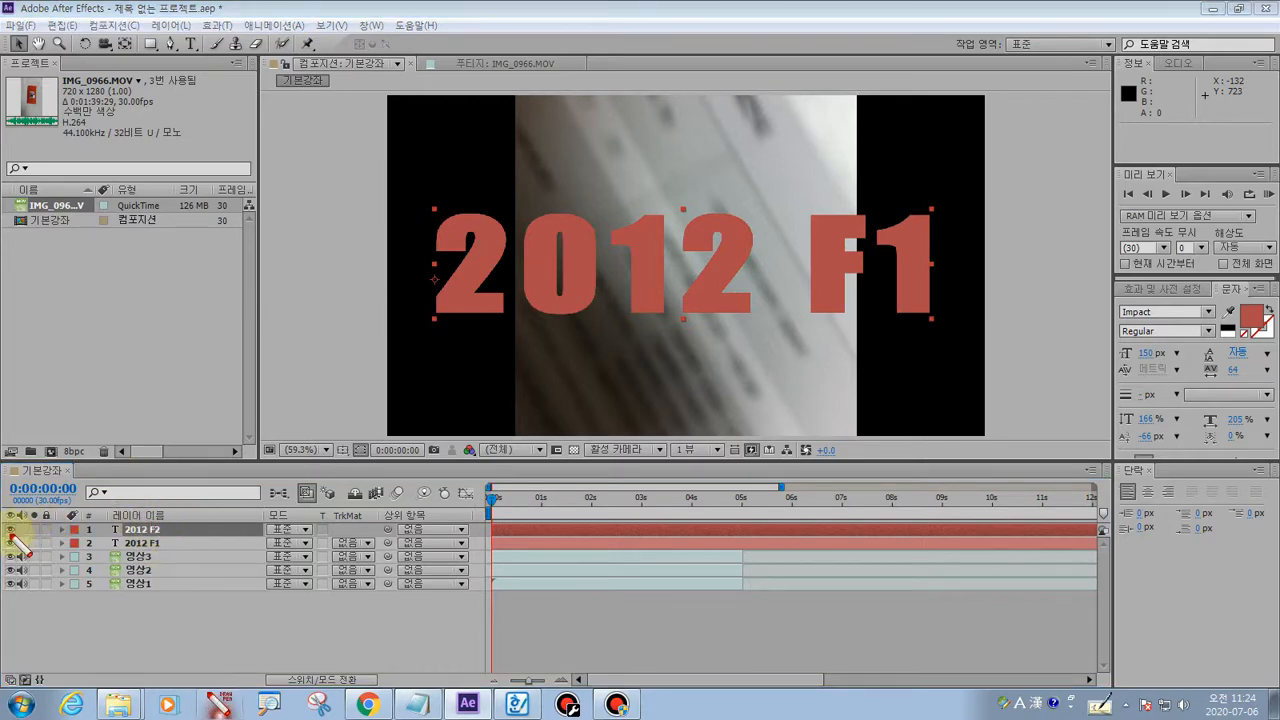
mouse_move(8, 528)
left_mouse_down()
mouse_move(22, 526)
mouse_move(5, 526)
mouse_move(18, 539)
left_mouse_up()
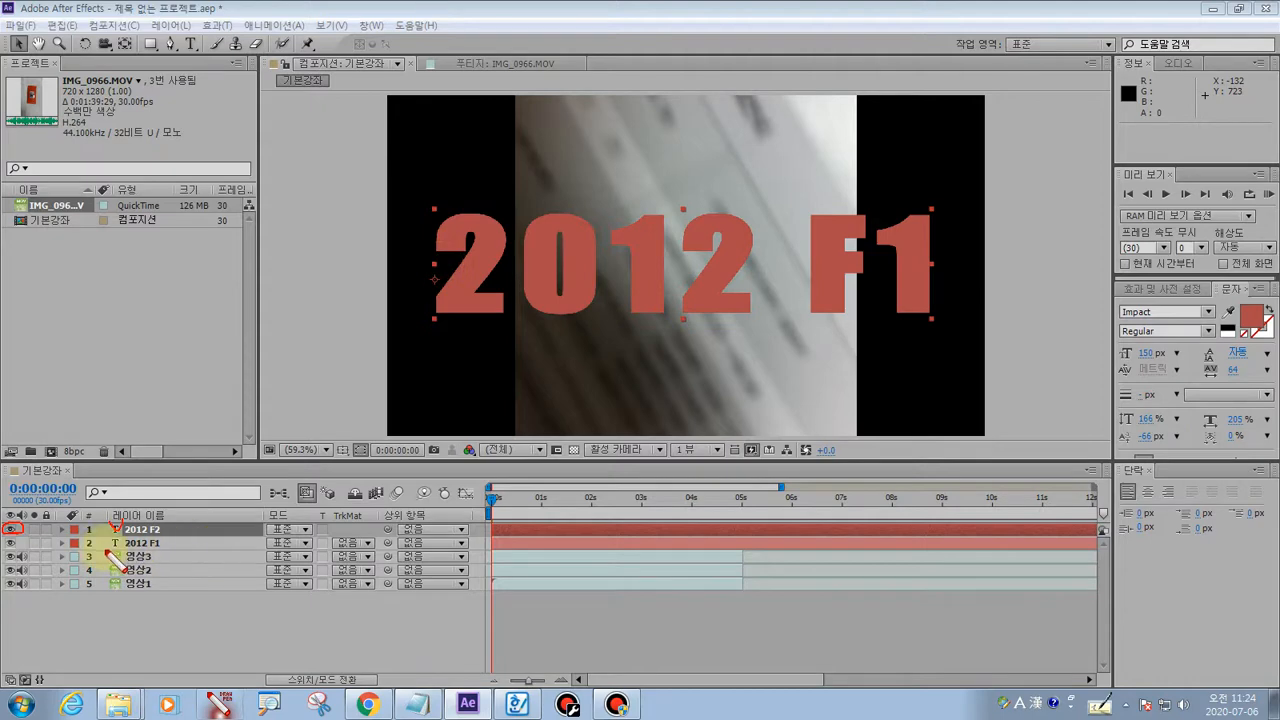
left_click_drag(108, 549, 166, 551)
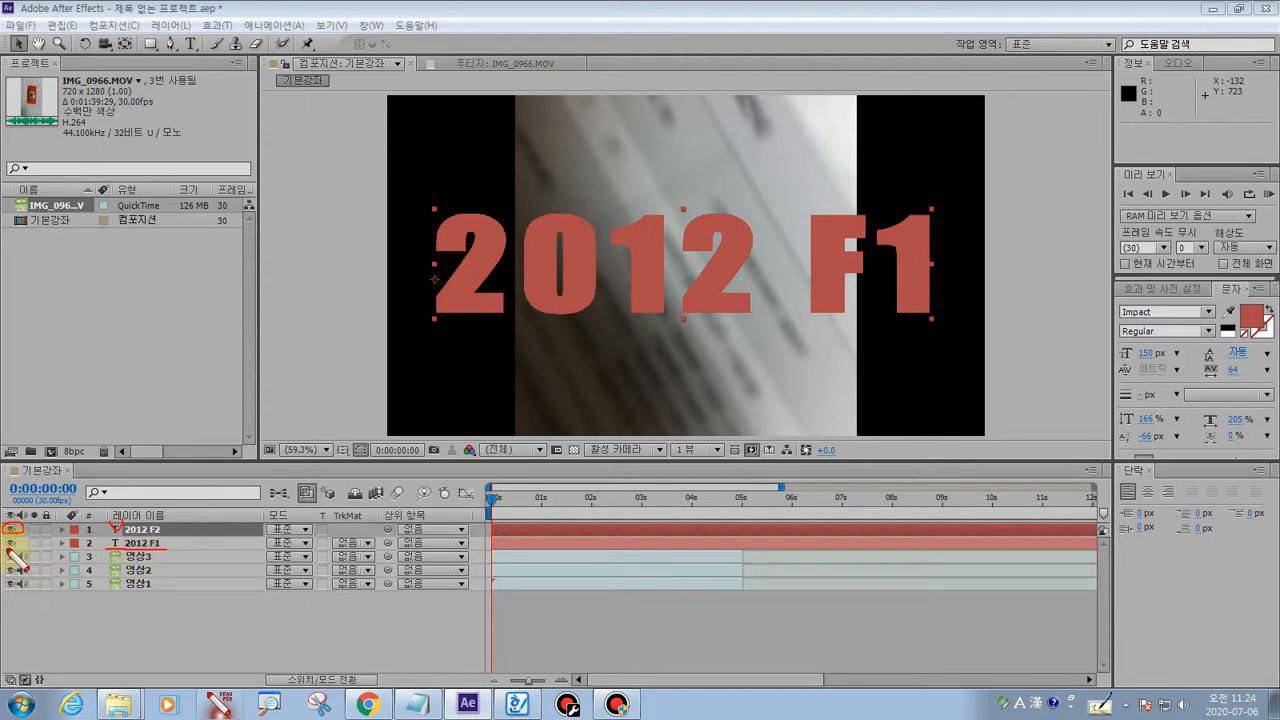
- Hide the original 2012 F1 text layer so that only the duplicate above it shows
key("Escape")
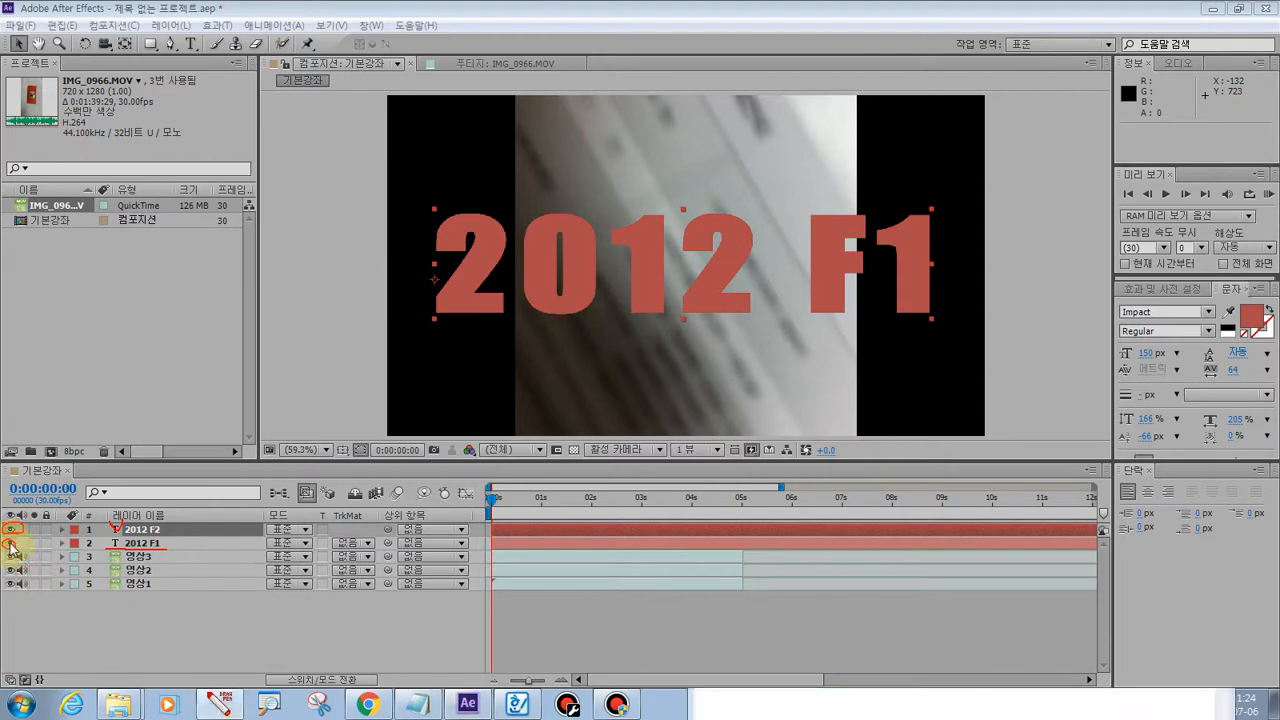
left_click(12, 545)
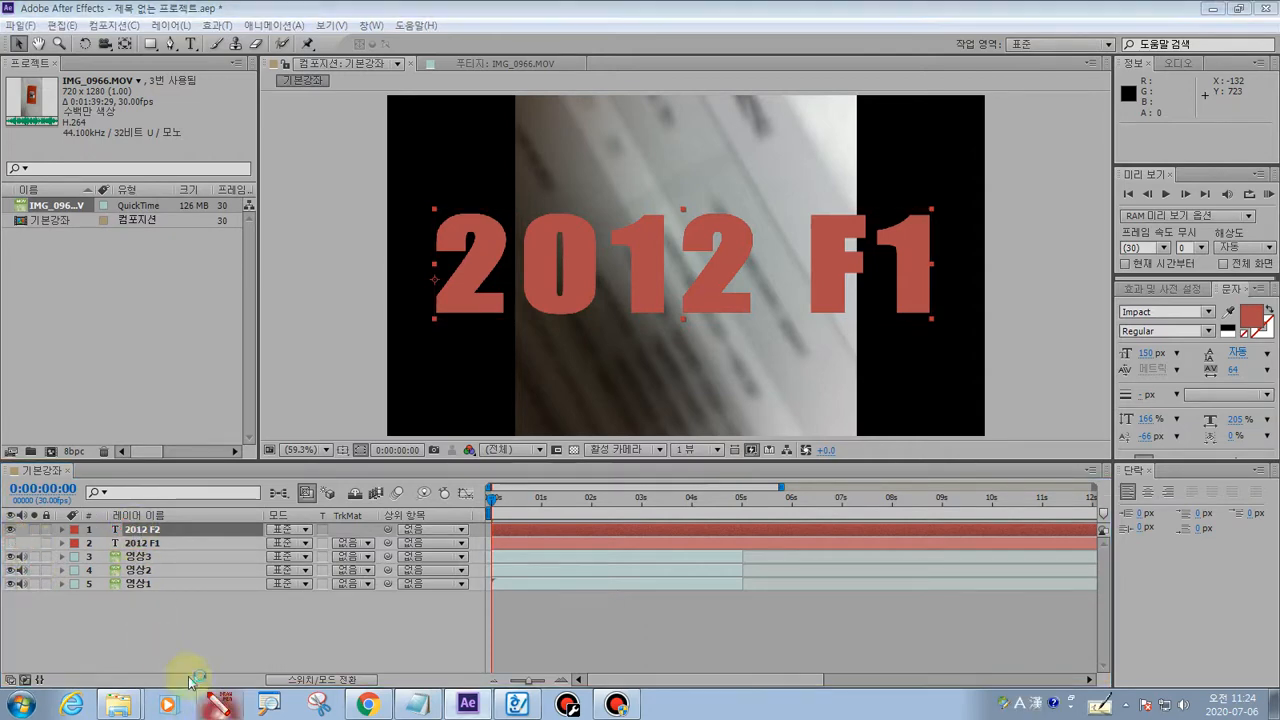
left_click(218, 705)
mouse_move(68, 541)
left_mouse_down()
mouse_move(165, 537)
mouse_move(70, 518)
mouse_move(10, 524)
mouse_move(112, 538)
left_mouse_up()
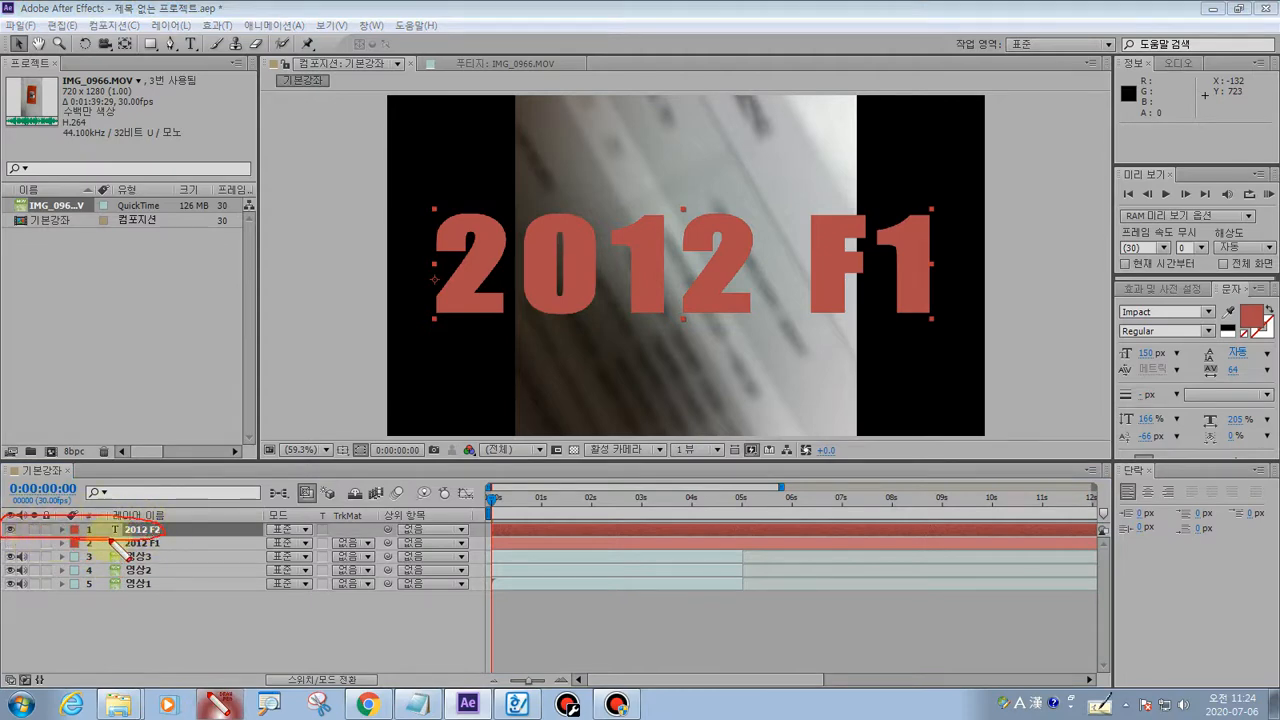
key("Escape")
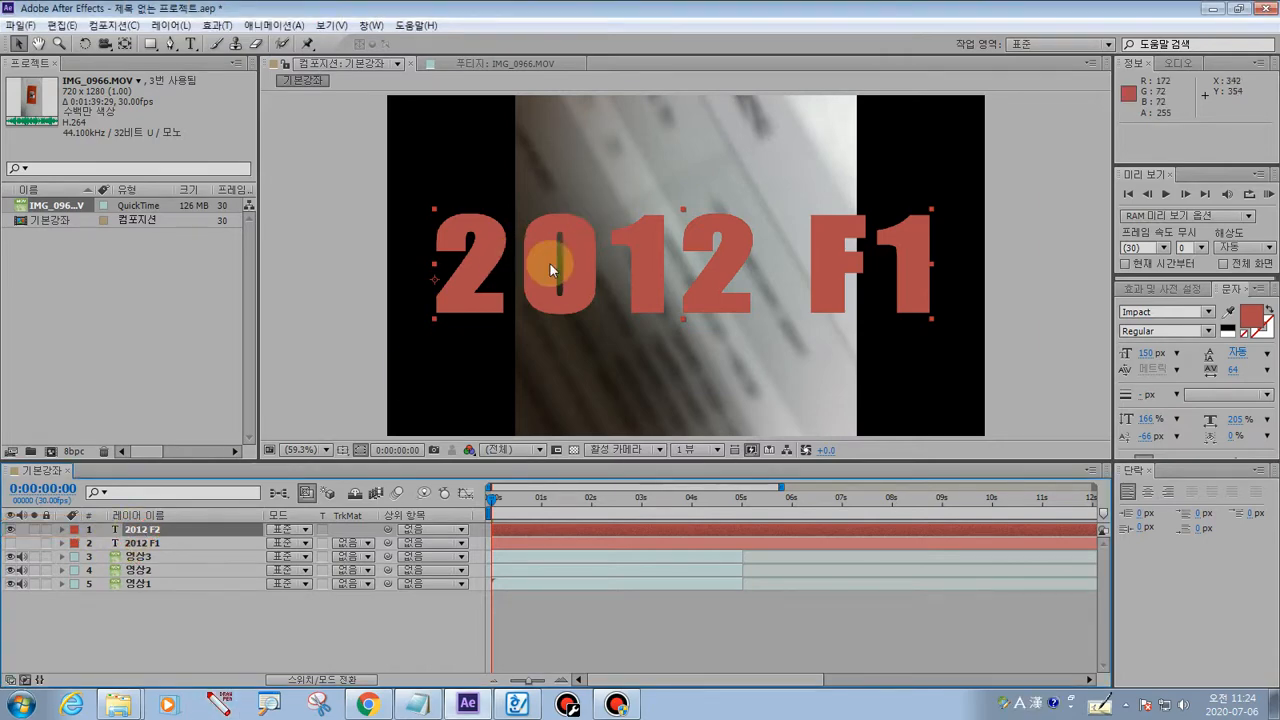
- Replace the text of the duplicated title layer with "korean", copied from the Notepad memo
key("ctrl+t")
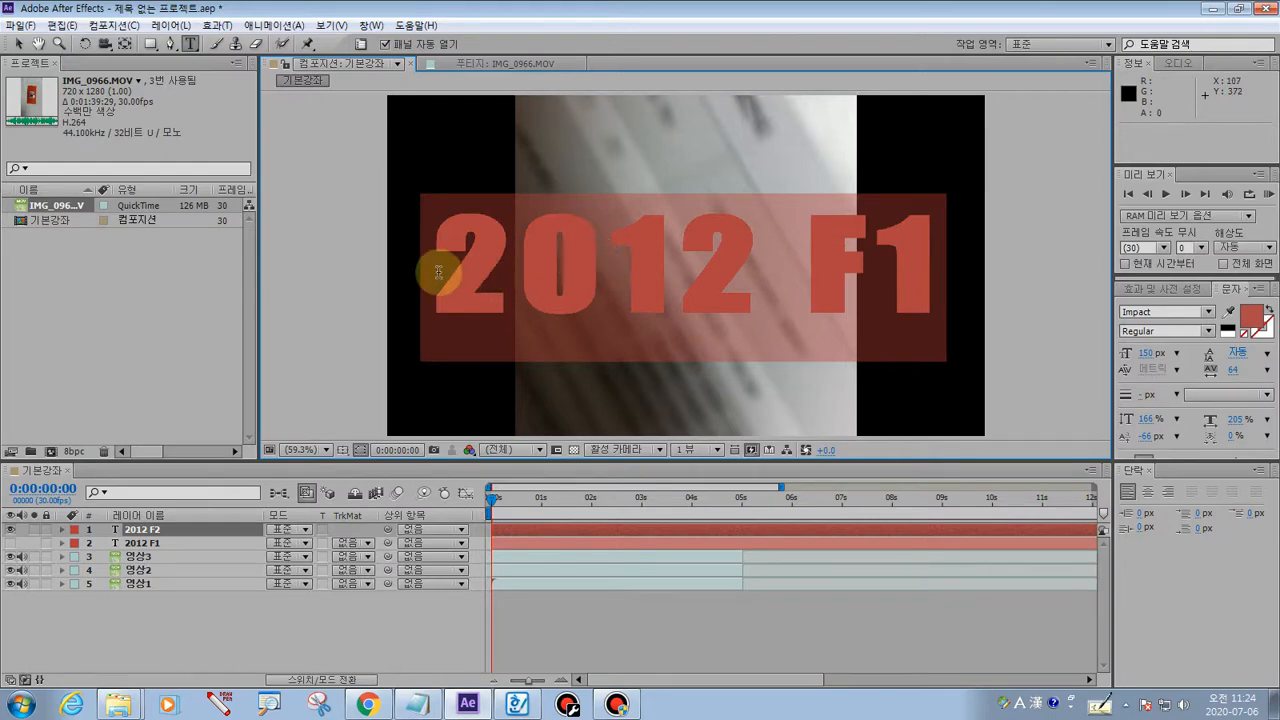
left_click_drag(434, 271, 930, 281)
key("BackSpace")
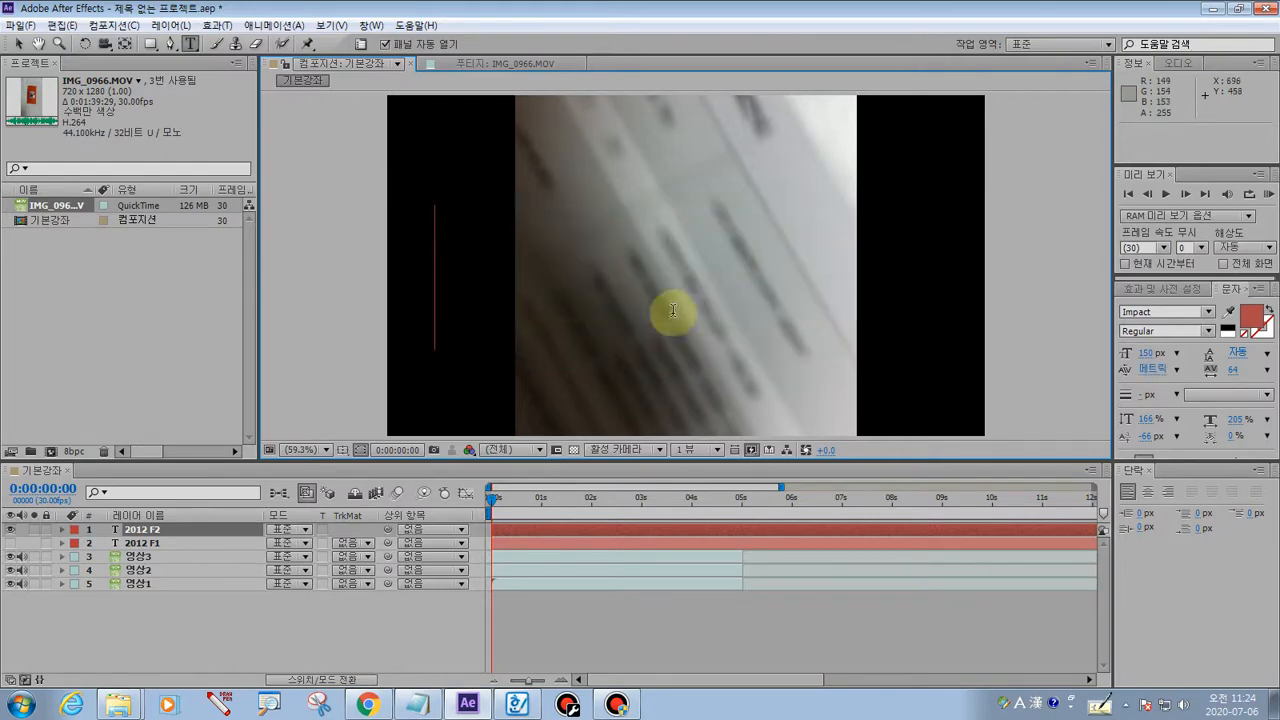
left_click(515, 705)
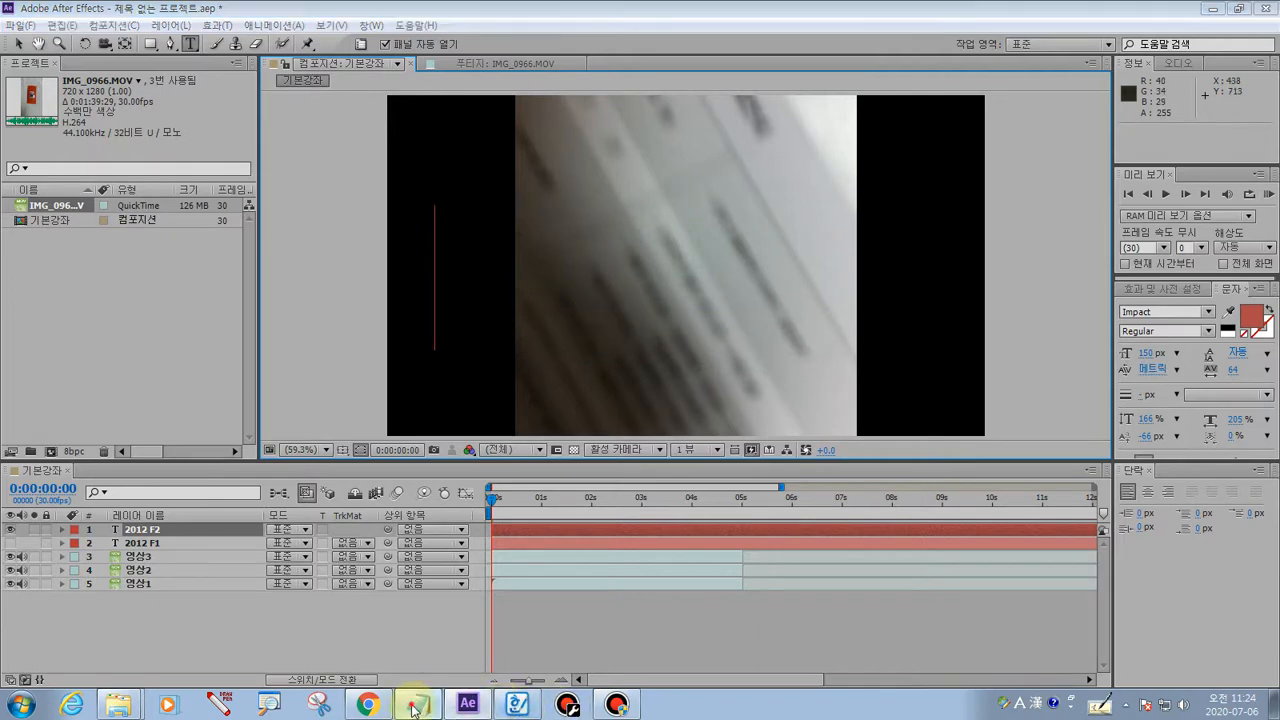
left_click_drag(800, 376, 694, 368)
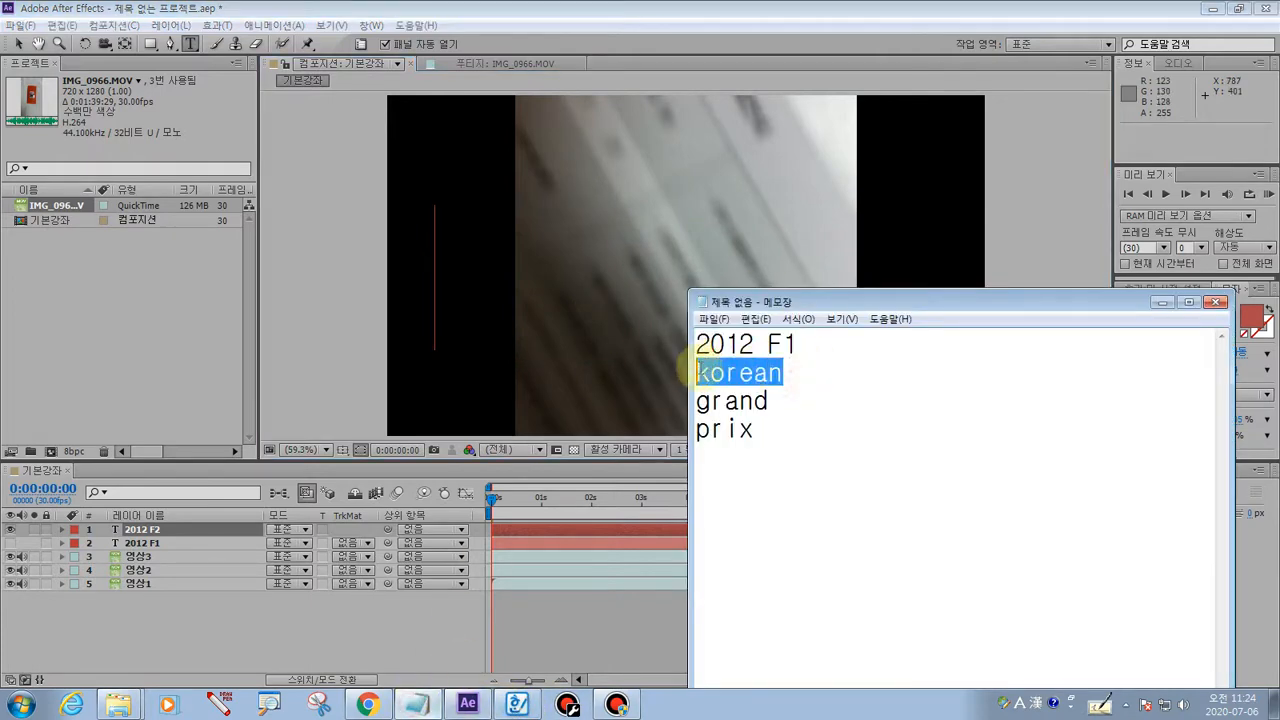
key("ctrl+c")
left_click(435, 302)
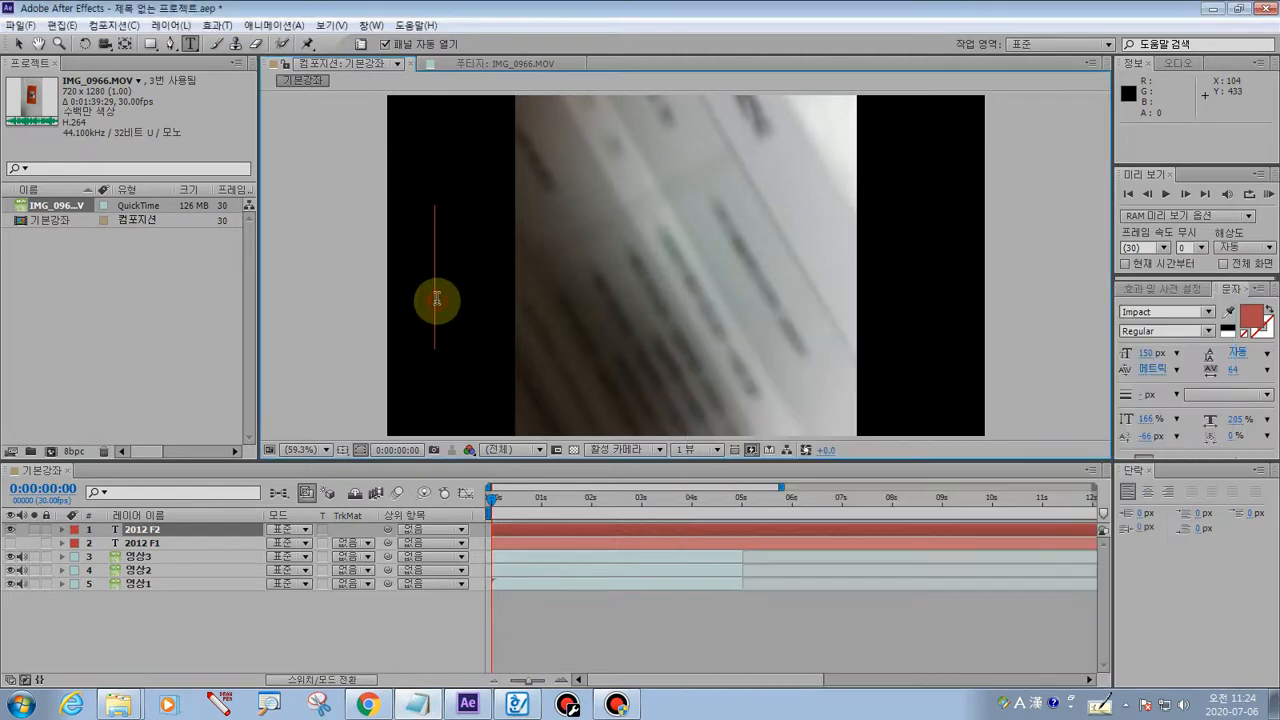
key("ctrl+v")
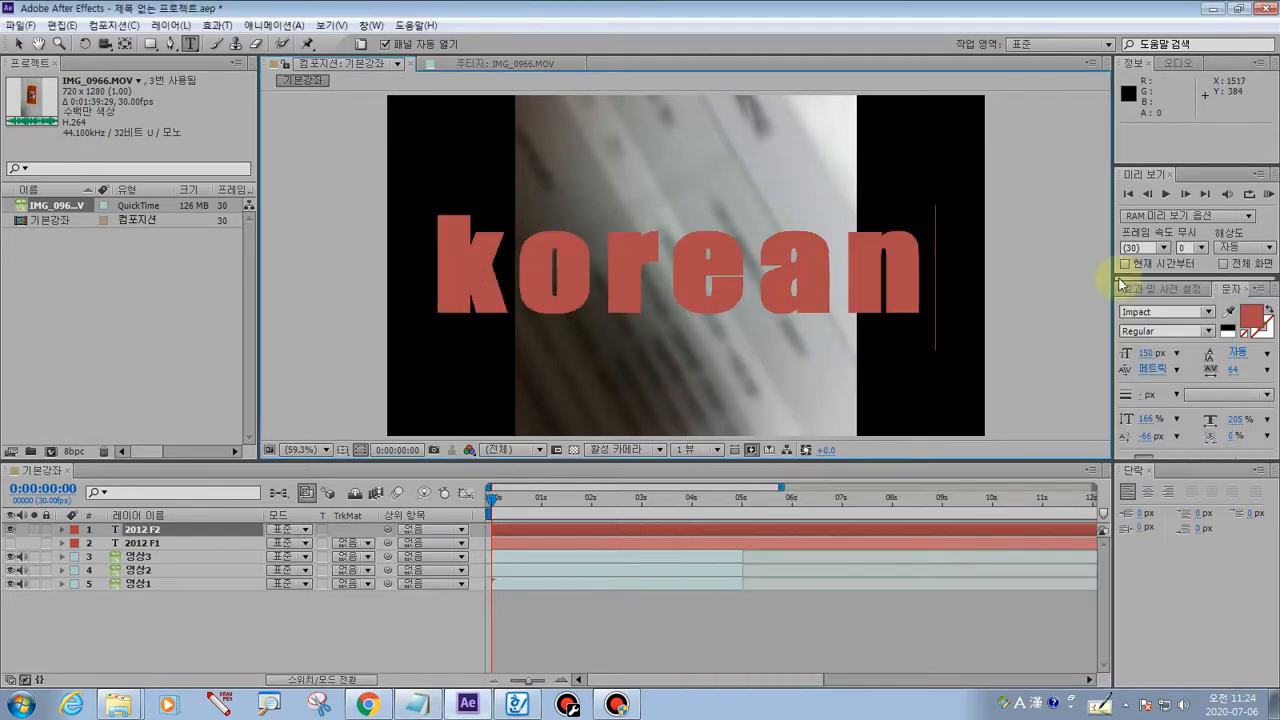
- Change the fill colour of the whole korean text to bright blue 0825FC
left_click_drag(433, 264, 940, 266)
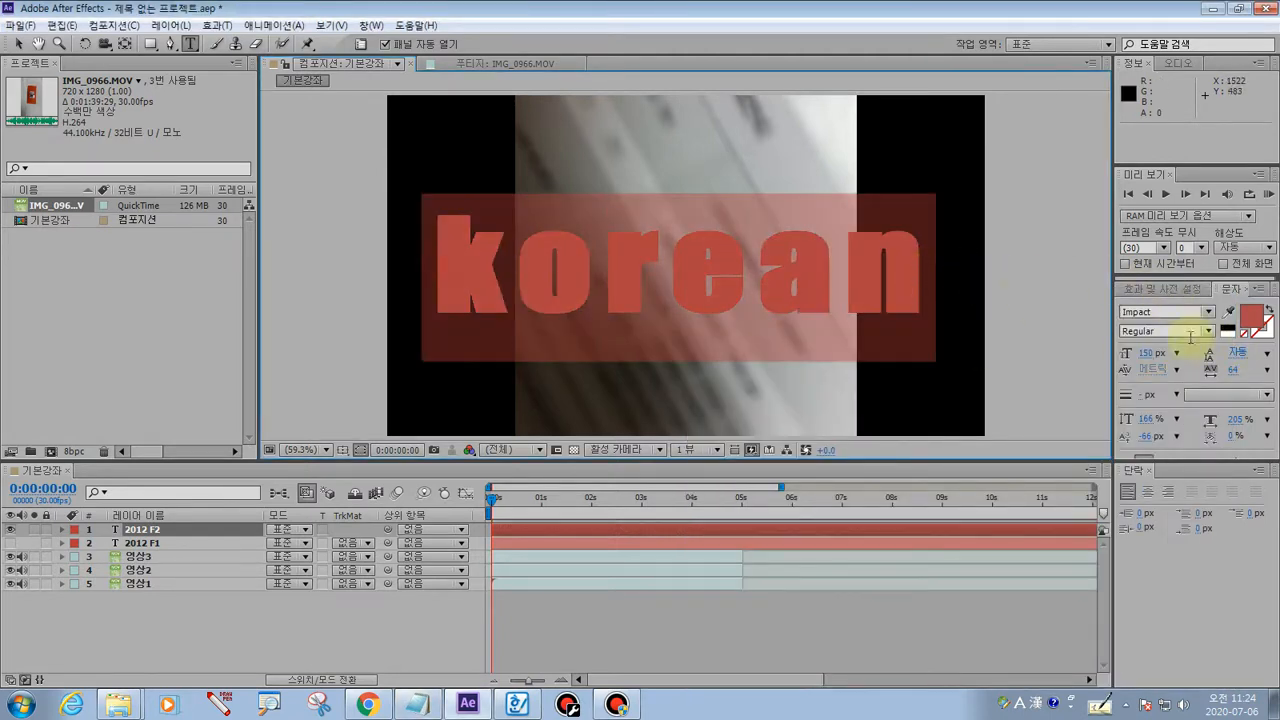
left_click(1250, 318)
left_click(528, 254)
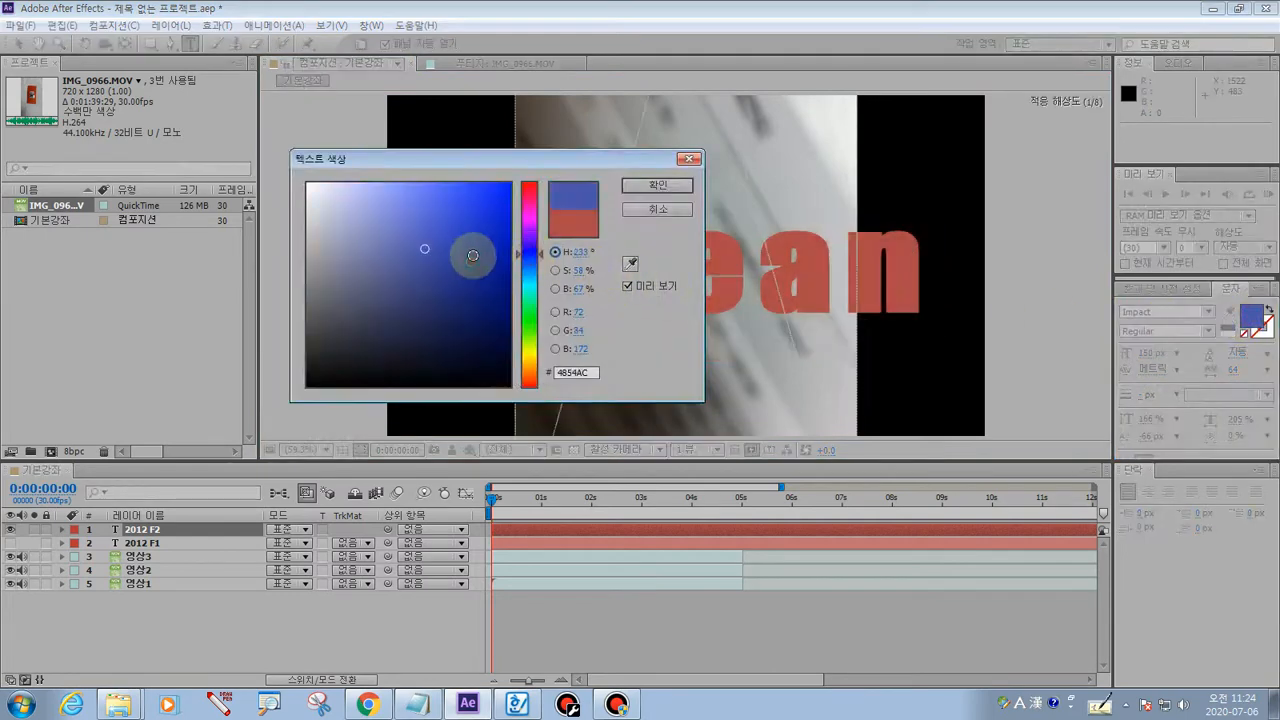
left_click(503, 185)
left_click(655, 185)
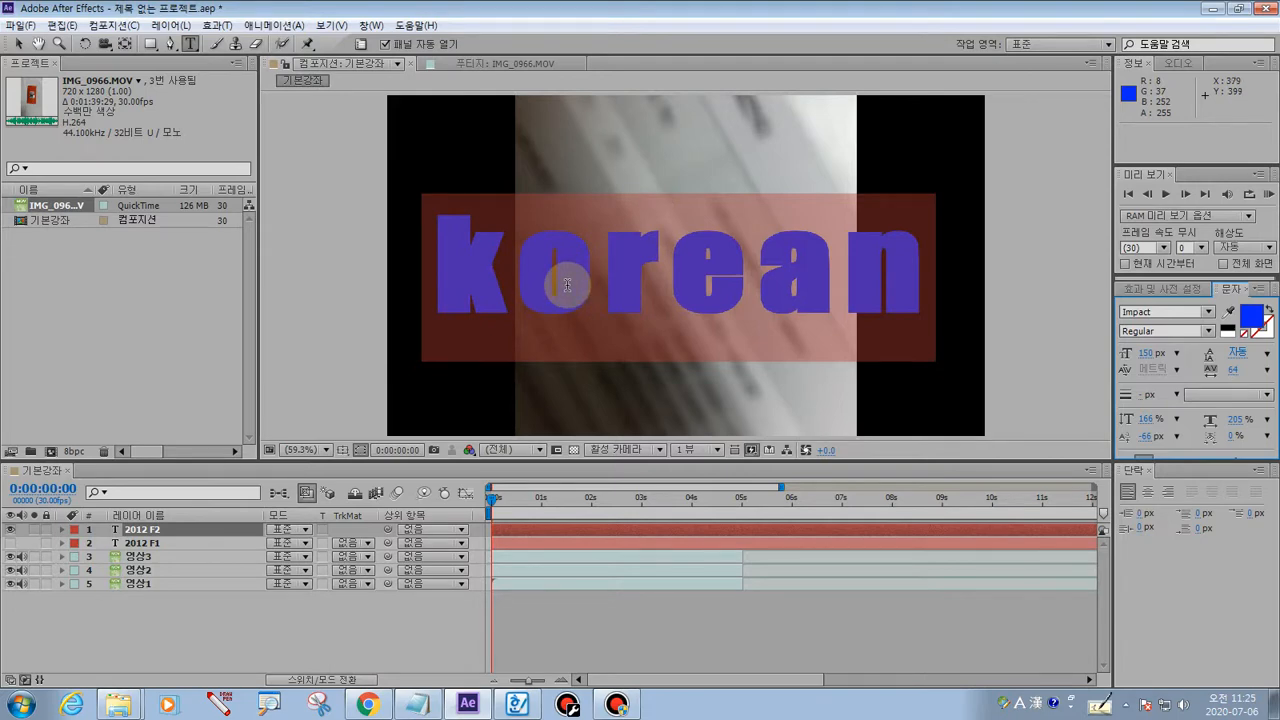
left_click(220, 705)
mouse_move(1245, 300)
left_mouse_down()
mouse_move(1229, 290)
mouse_move(1262, 292)
mouse_move(1258, 330)
mouse_move(1235, 300)
mouse_move(1128, 309)
mouse_move(1205, 312)
left_mouse_up()
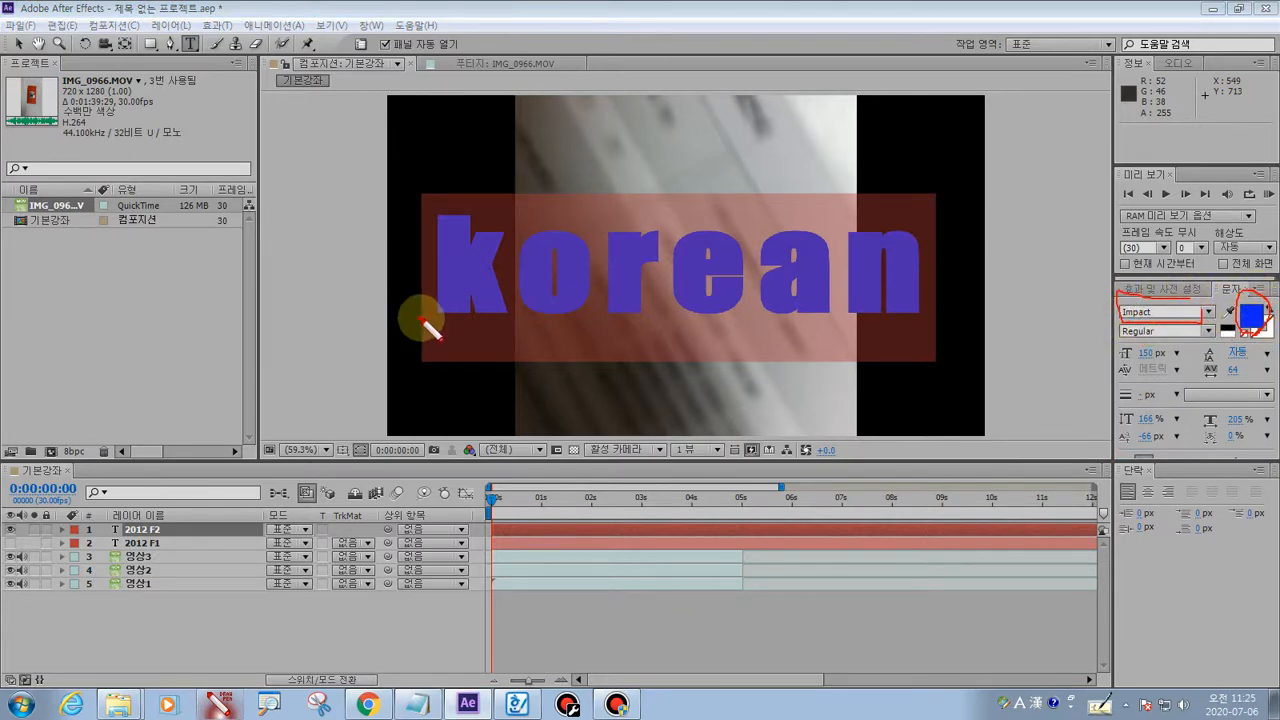
left_click_drag(420, 321, 905, 320)
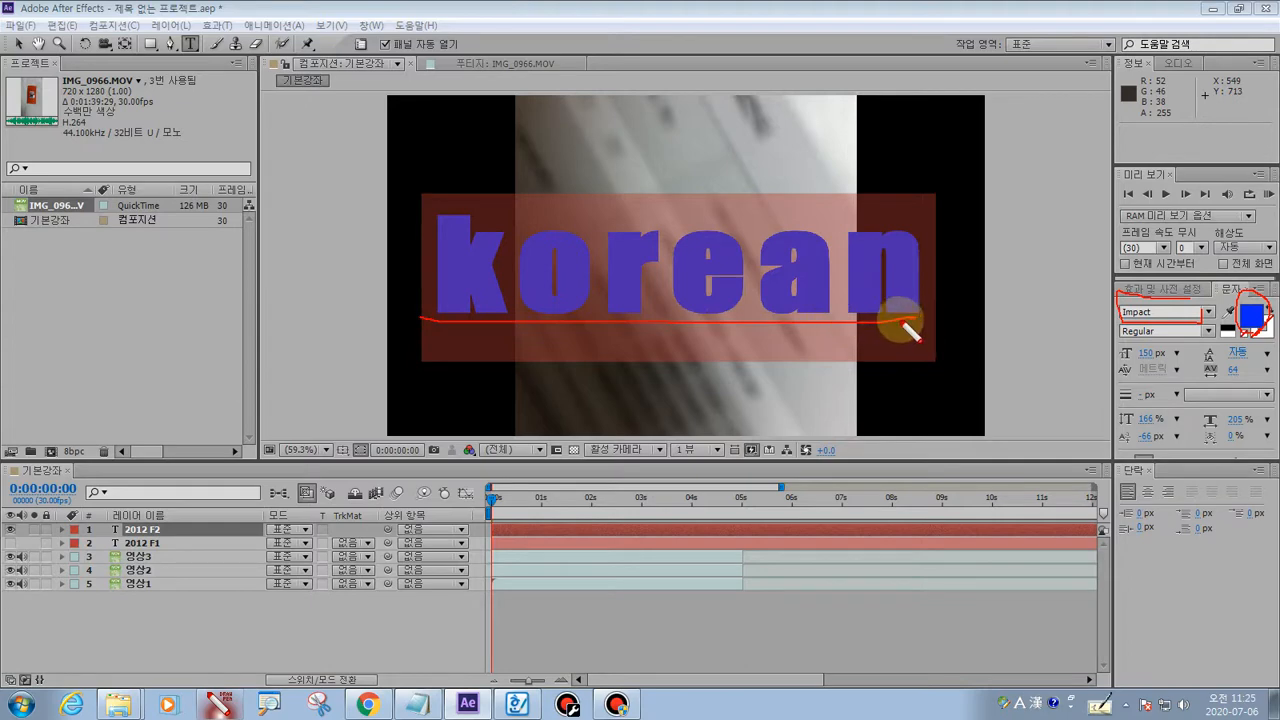
key("Escape")
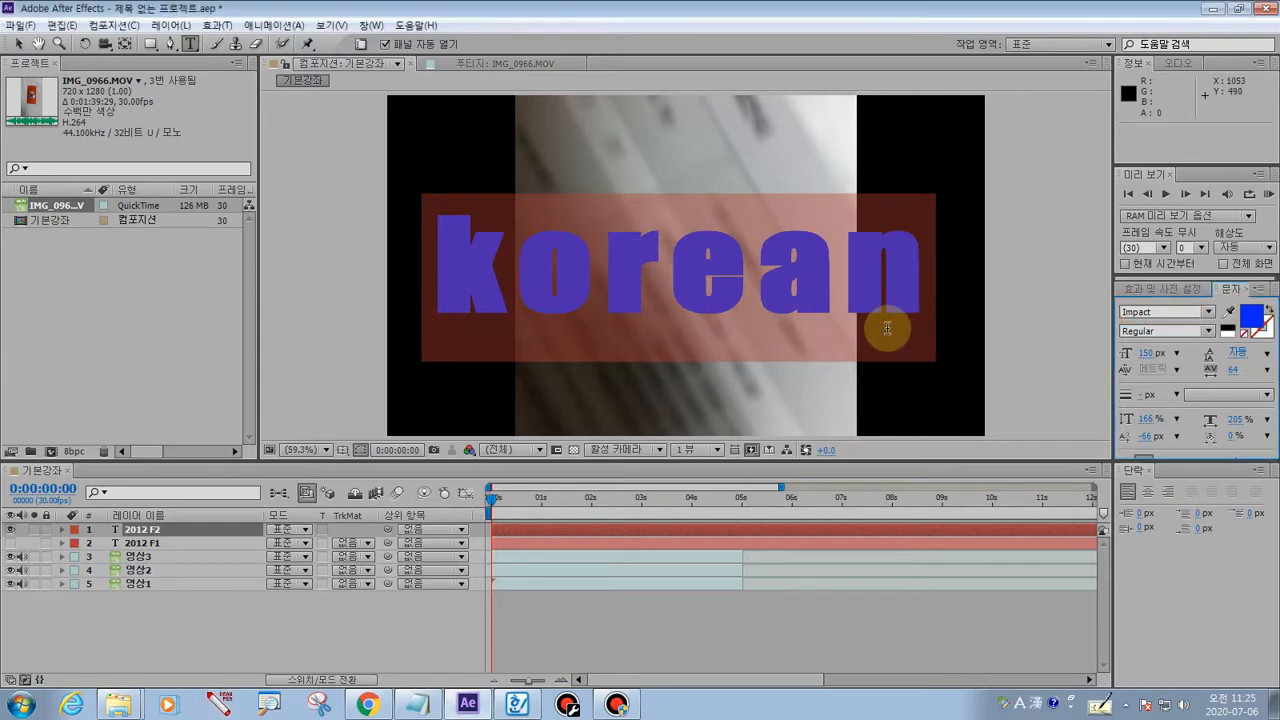
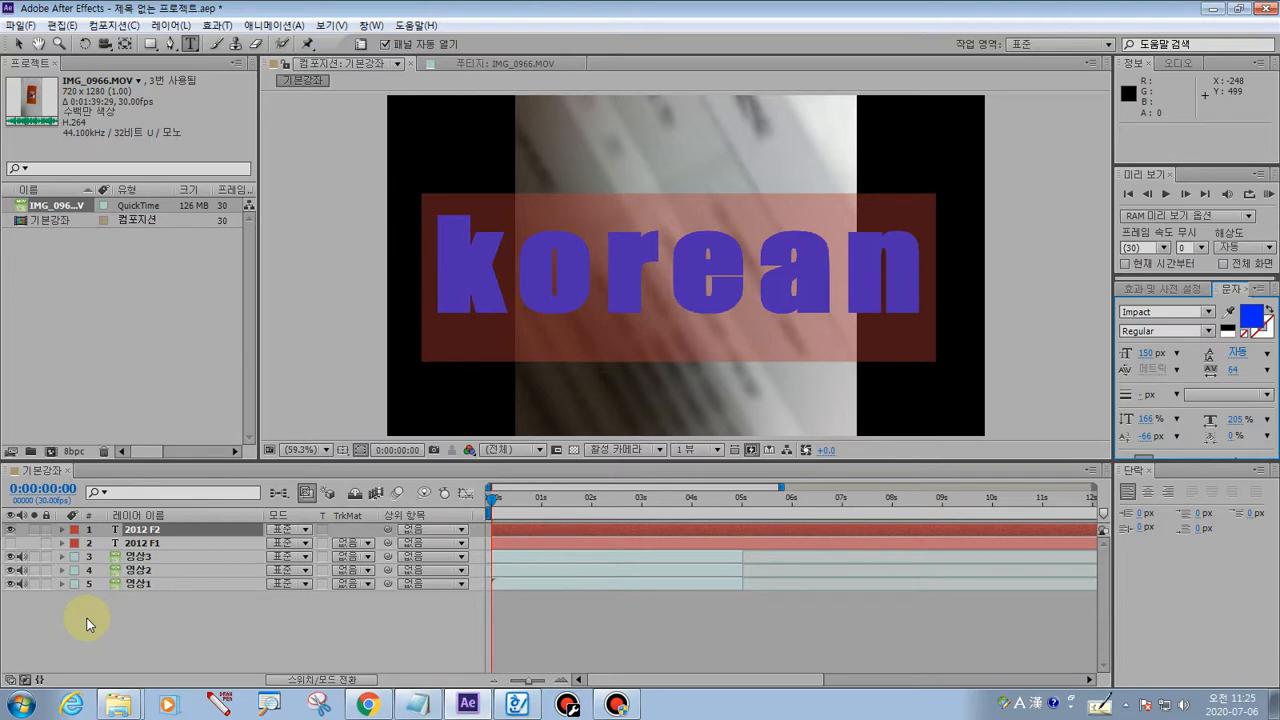
left_click(218, 704)
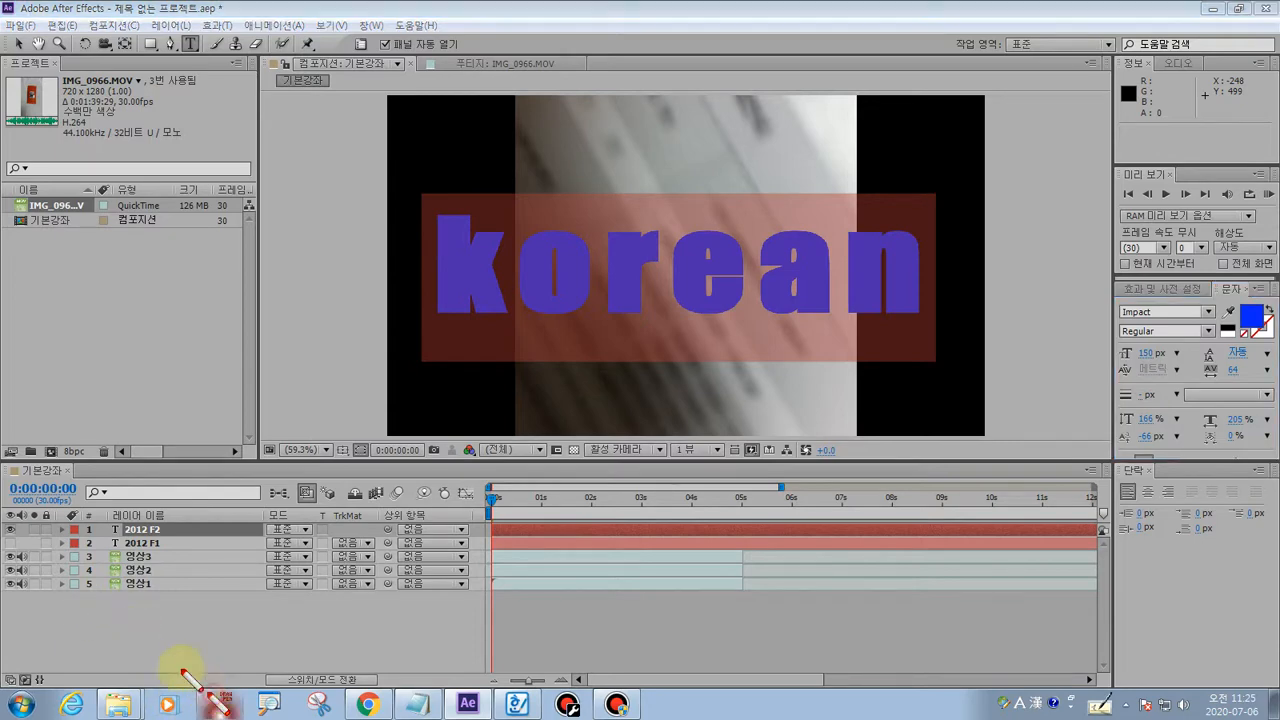
left_click_drag(141, 626, 155, 627)
key("Escape")
- Finish editing the korean text and compare the korean and 2012 F1 titles by toggling their layer visibility
left_click(155, 631)
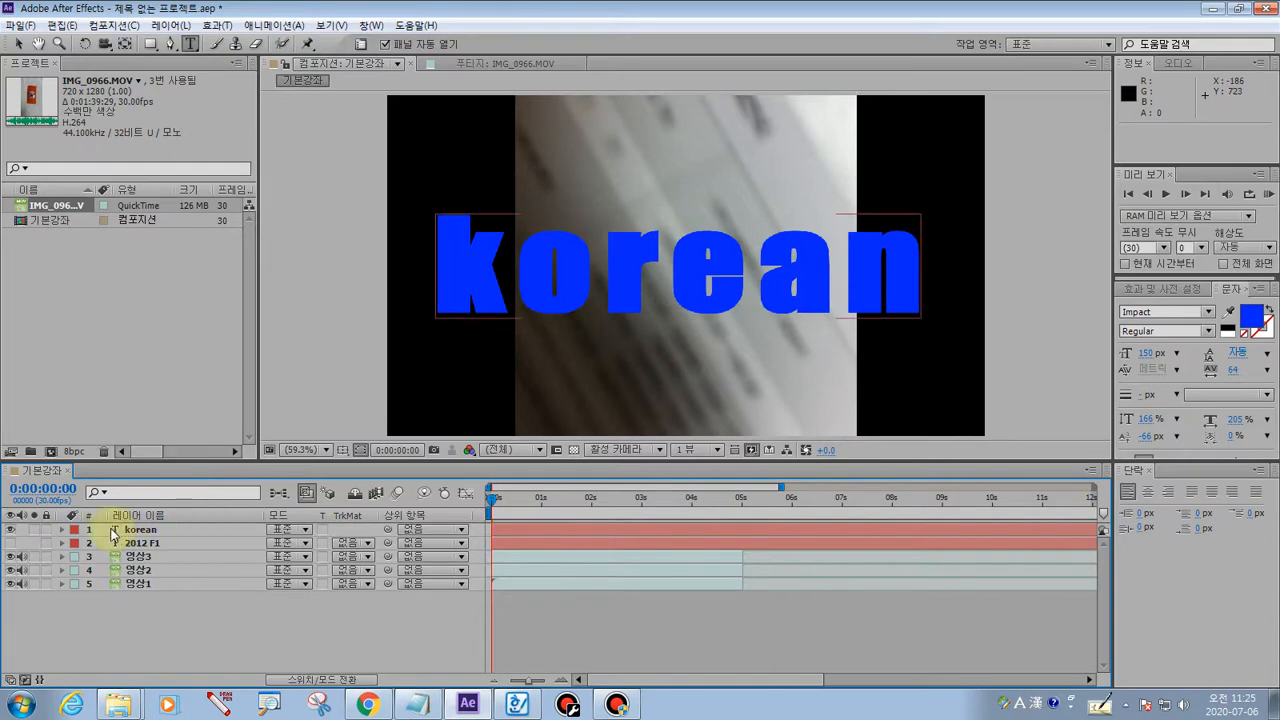
left_click(10, 544)
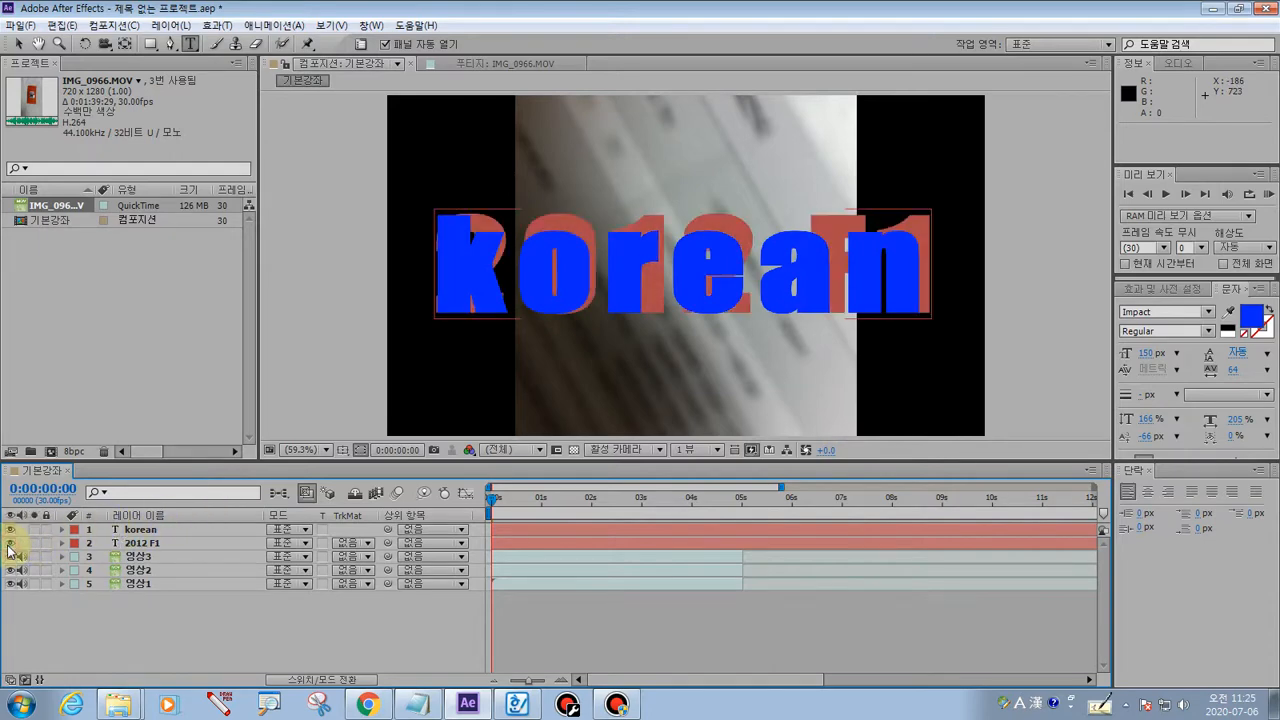
left_click(10, 544)
left_click(10, 544)
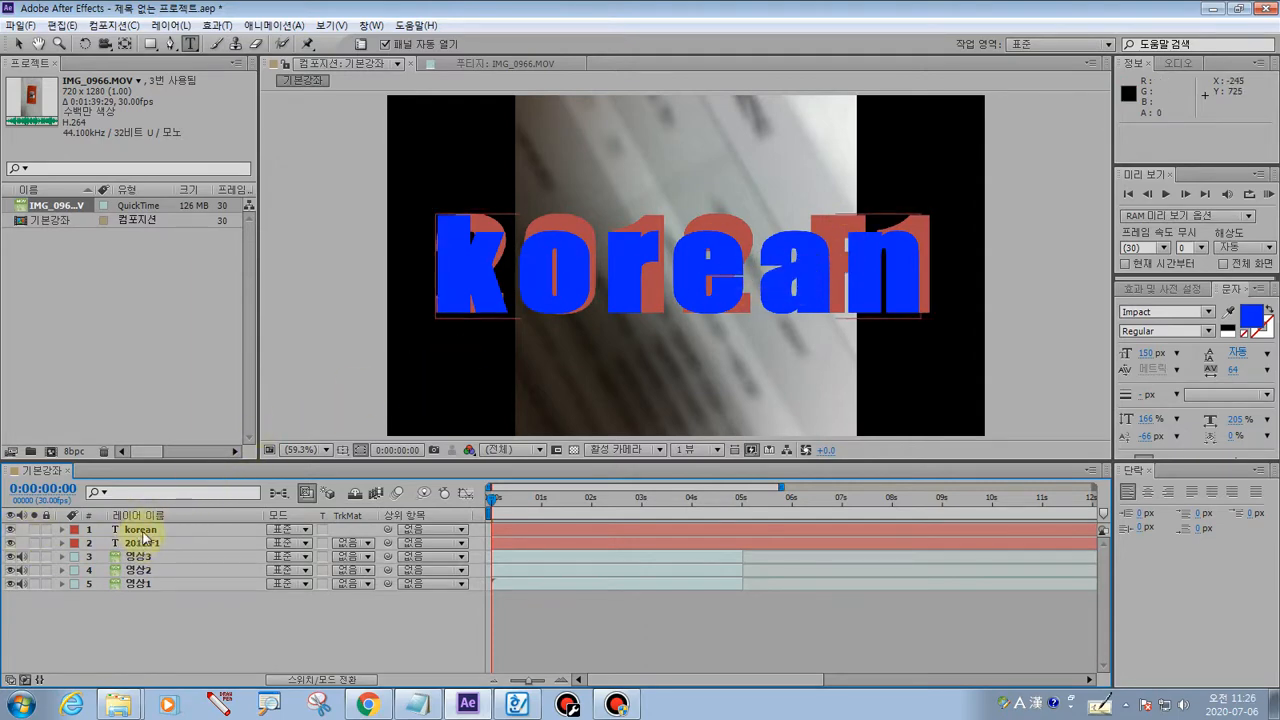
left_click(11, 541)
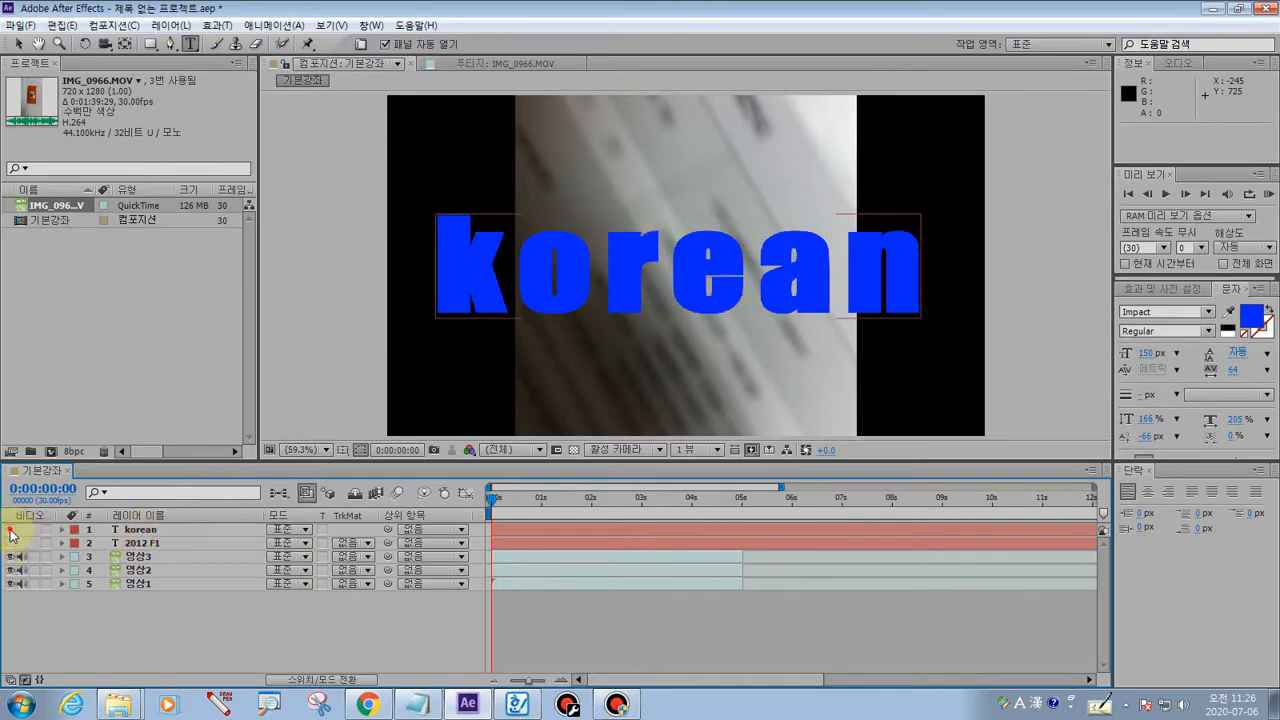
left_click(11, 529)
left_click(11, 529)
left_click(11, 542)
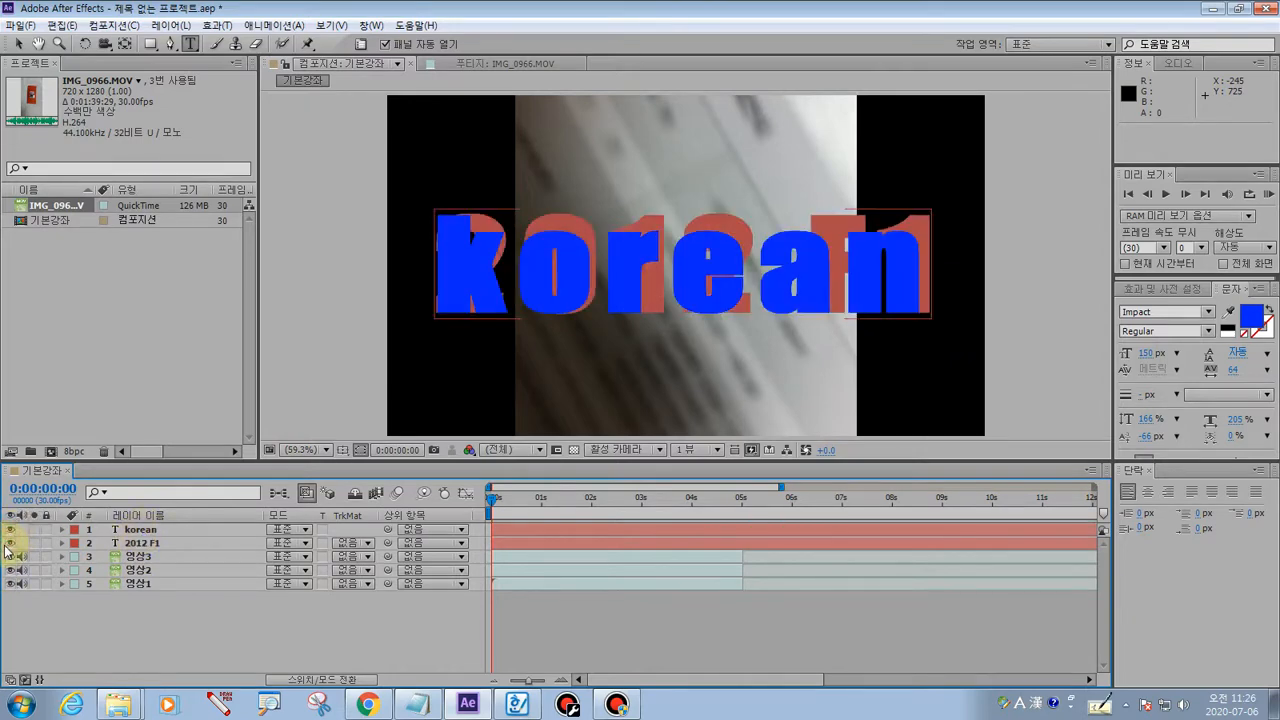
left_click(39, 615)
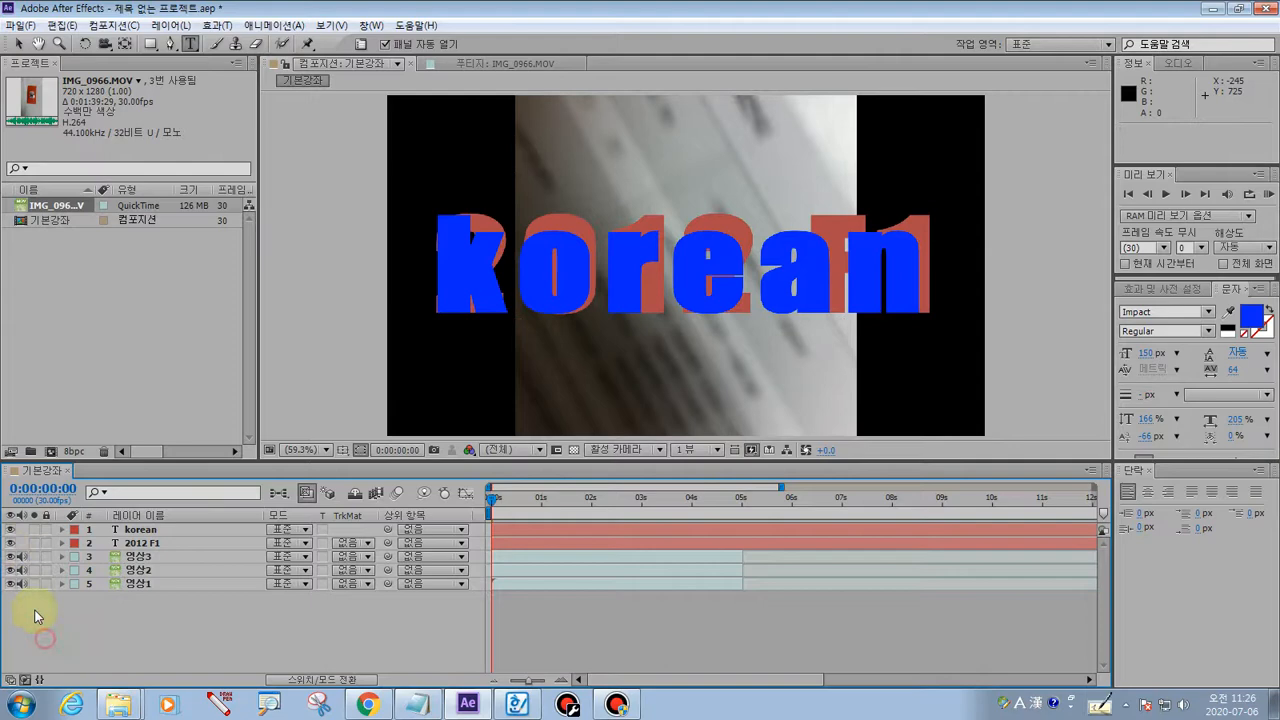
left_click(11, 542)
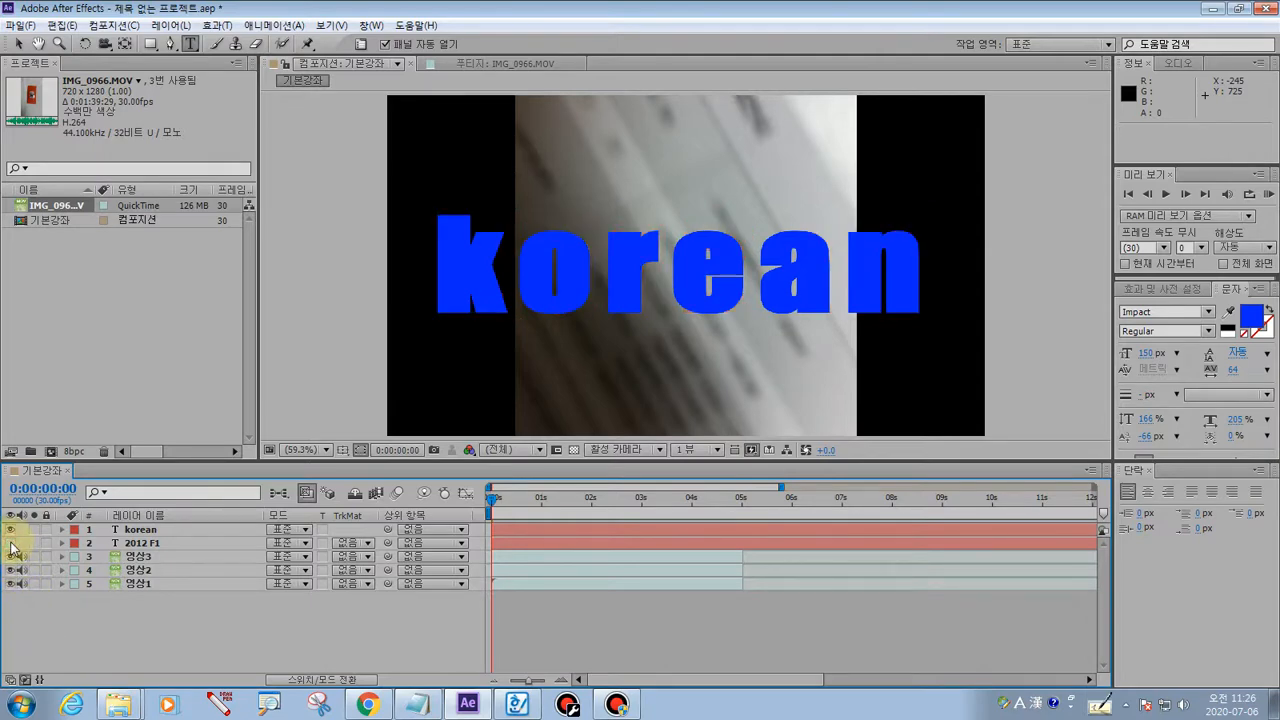
left_click(11, 542)
- Duplicate the korean text layer and hide the original korean and 2012 F1 layers
left_click(150, 529)
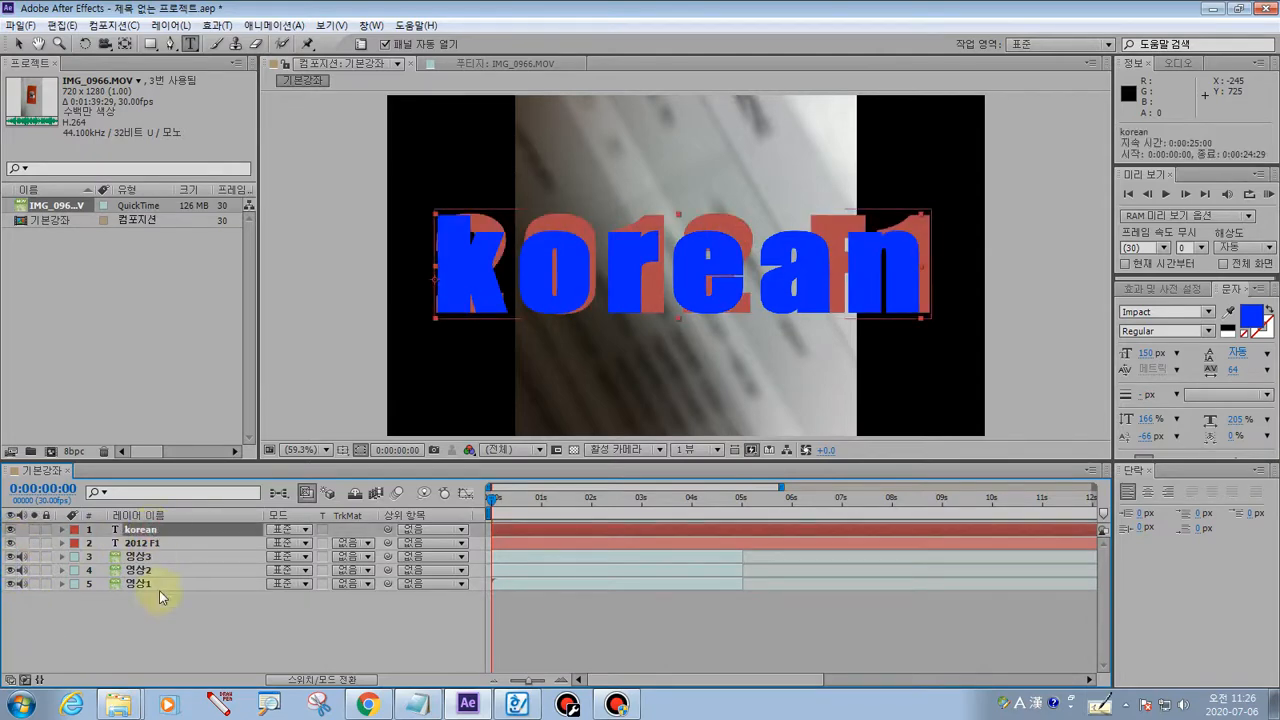
left_click(218, 705)
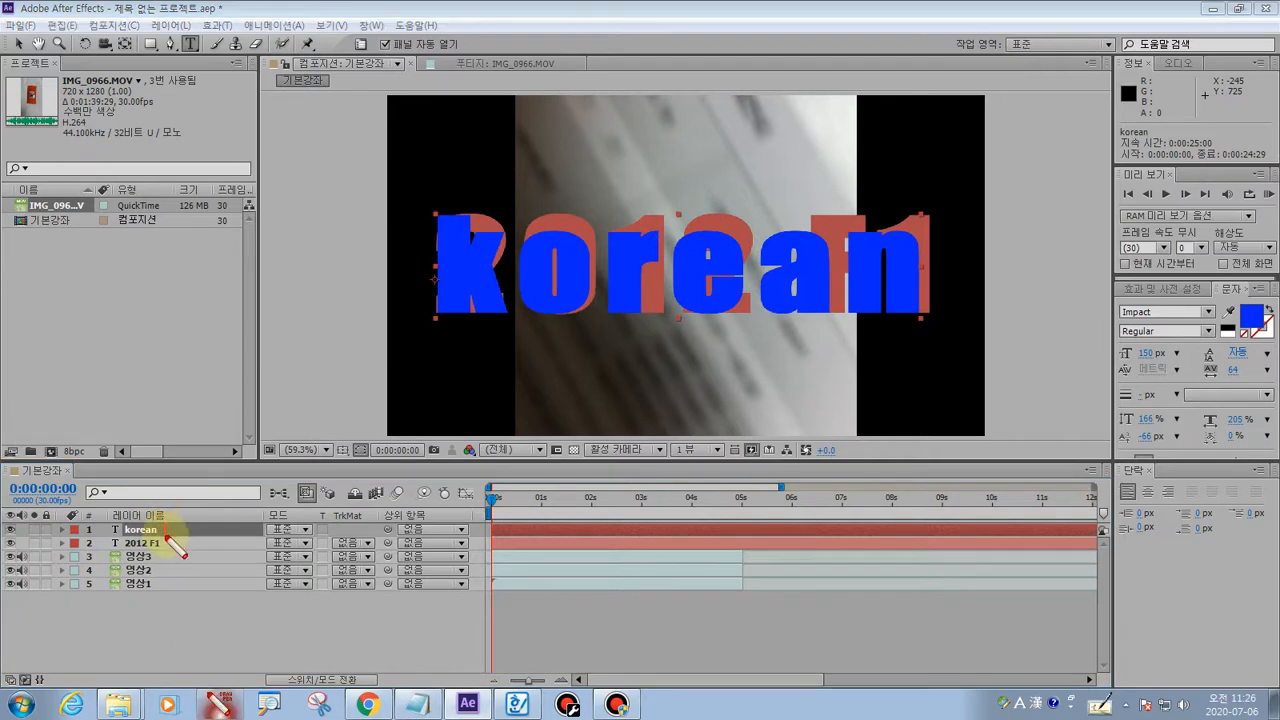
mouse_move(166, 537)
left_mouse_down()
mouse_move(61, 537)
mouse_move(58, 523)
mouse_move(180, 521)
mouse_move(172, 541)
mouse_move(58, 539)
mouse_move(55, 526)
mouse_move(155, 517)
mouse_move(153, 531)
mouse_move(188, 519)
left_mouse_up()
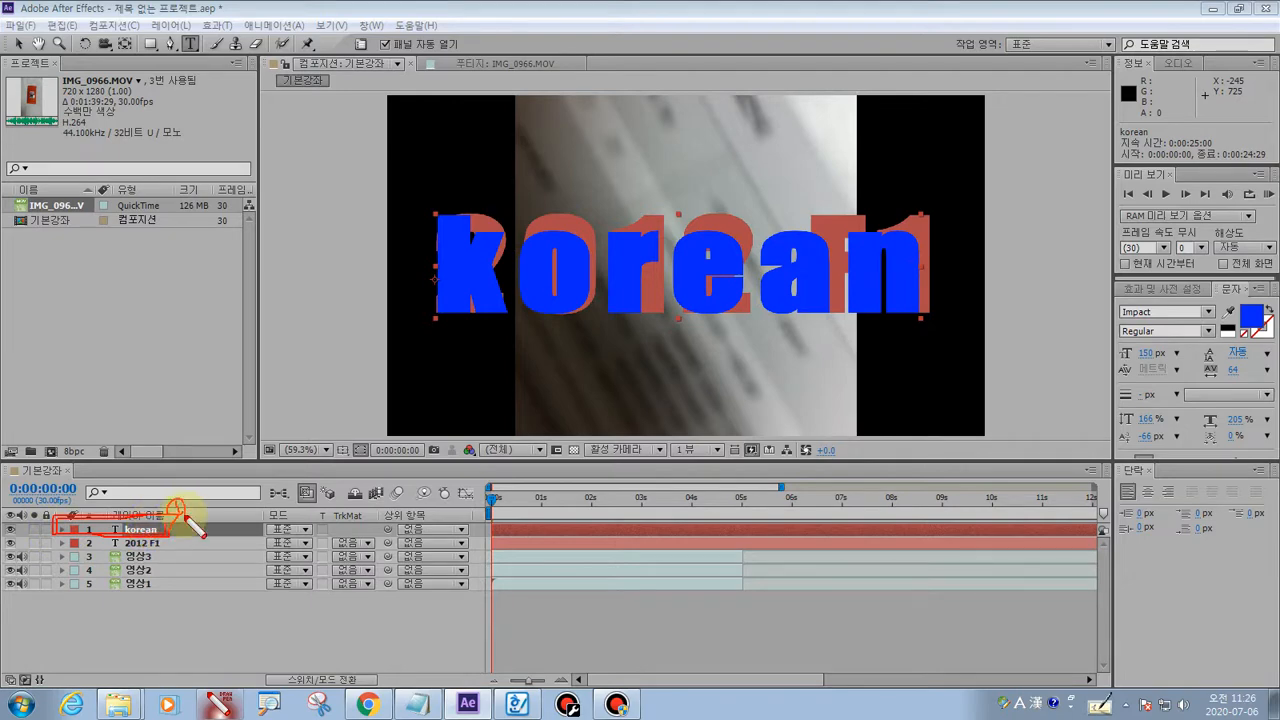
key("Escape")
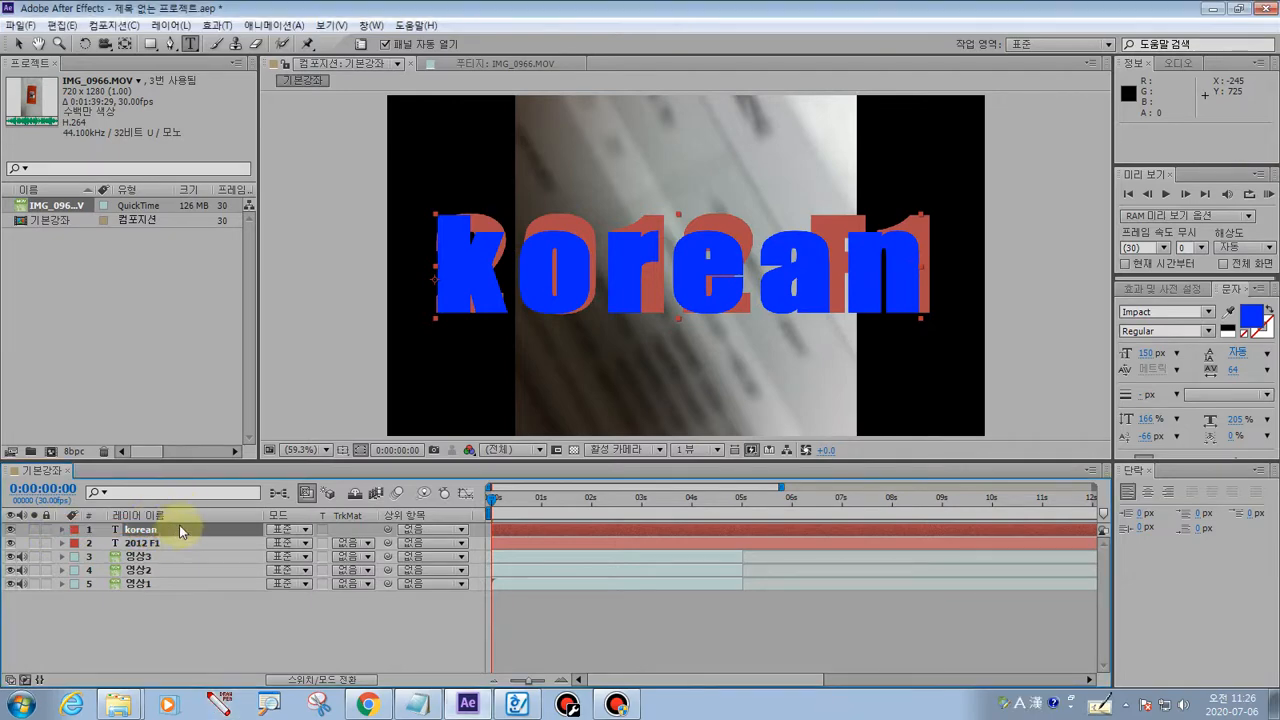
key("ctrl+d")
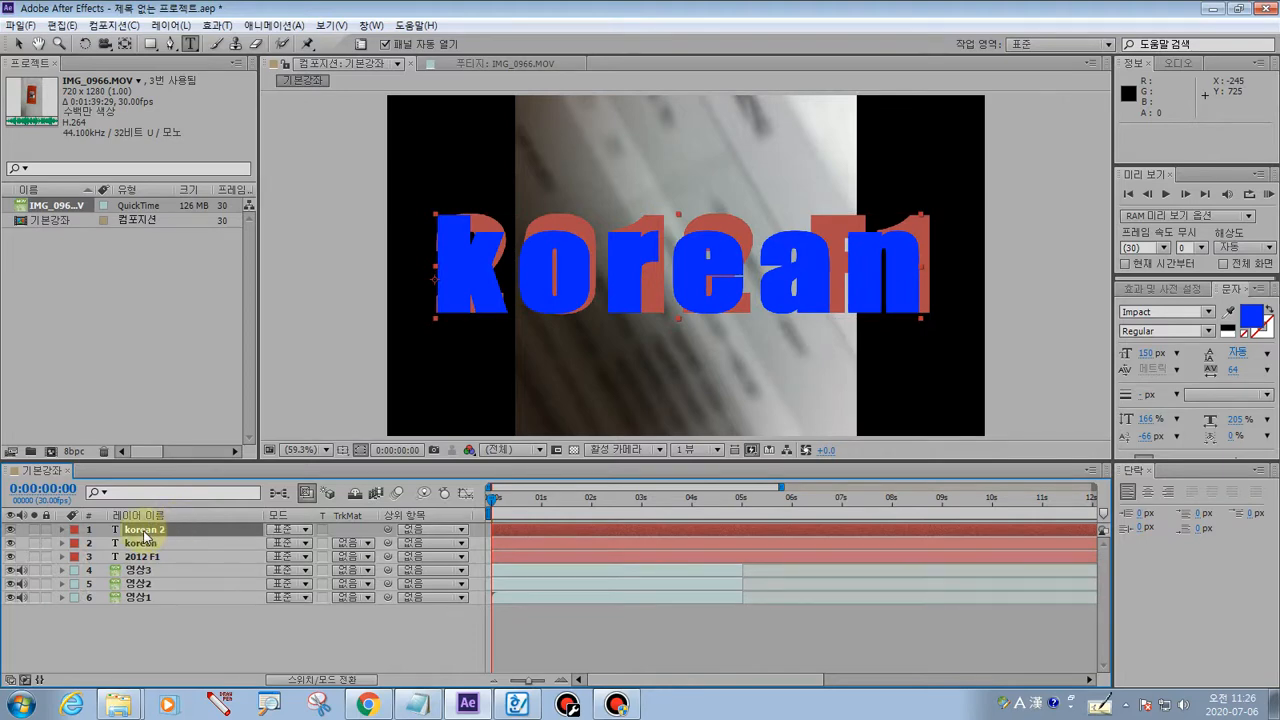
left_click(11, 556)
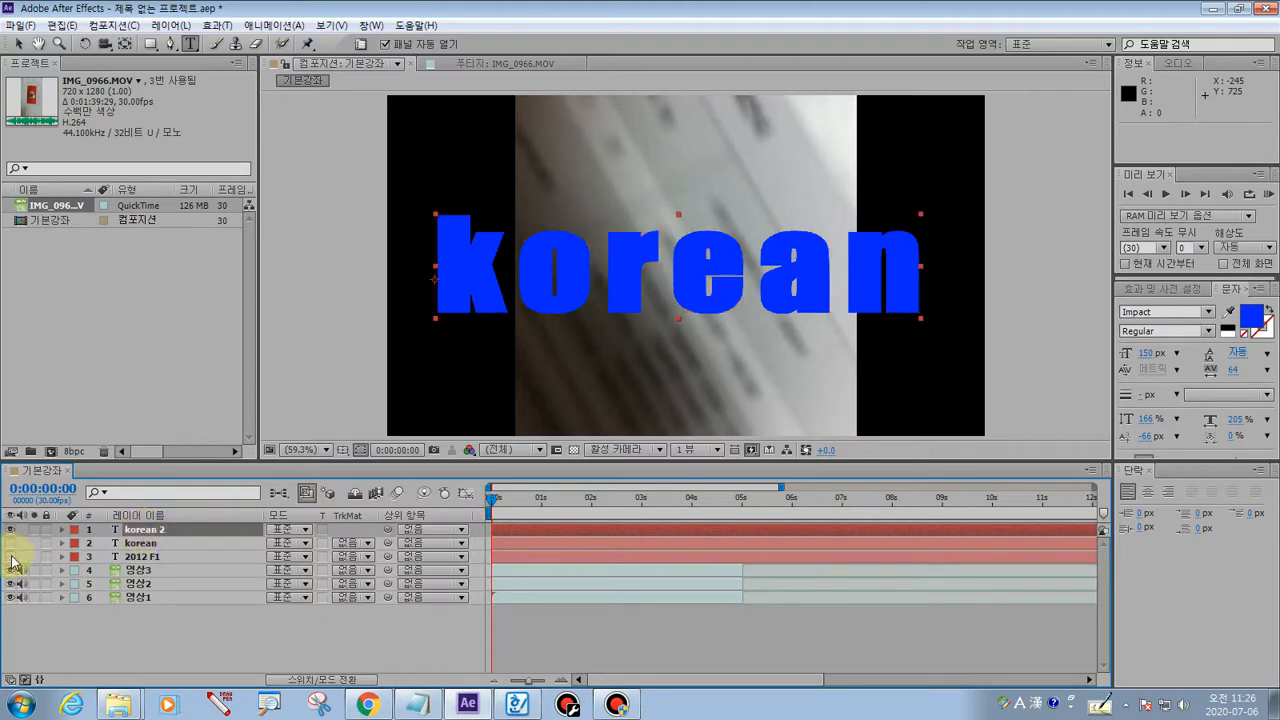
- Replace the text of the duplicated korean layer with "grand", copied from the Notepad memo
left_click(137, 532)
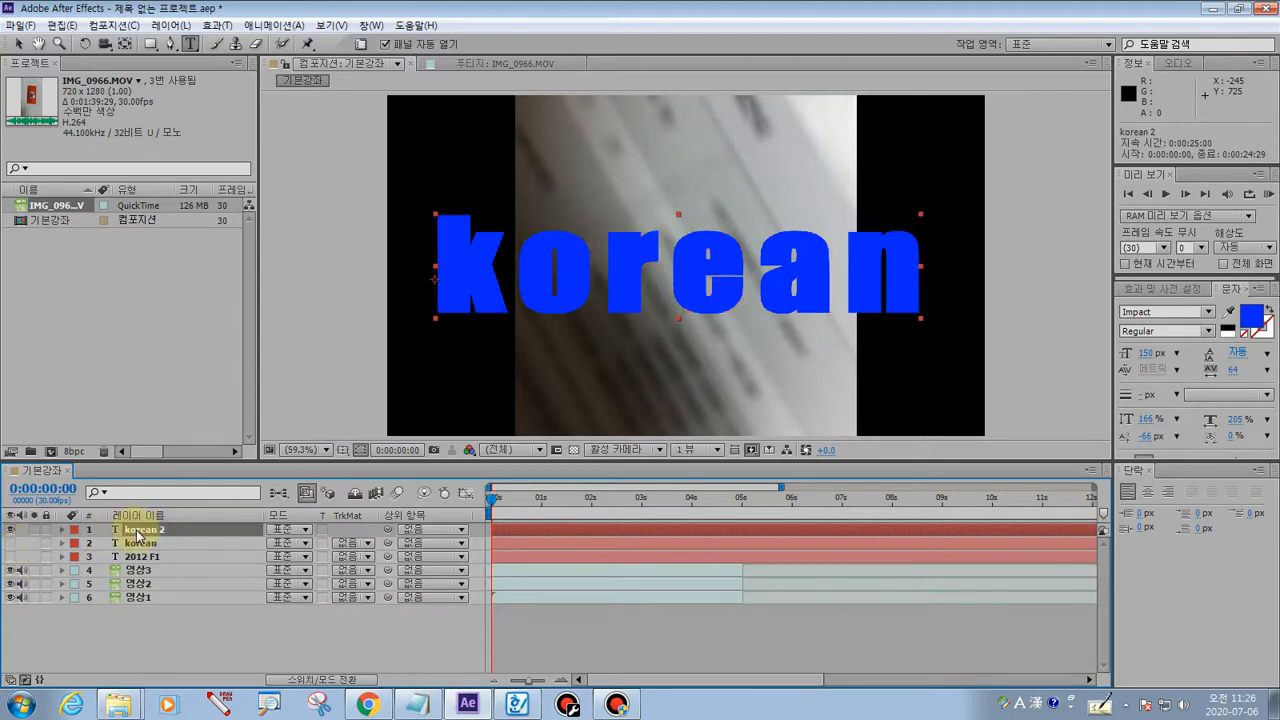
left_click(452, 277)
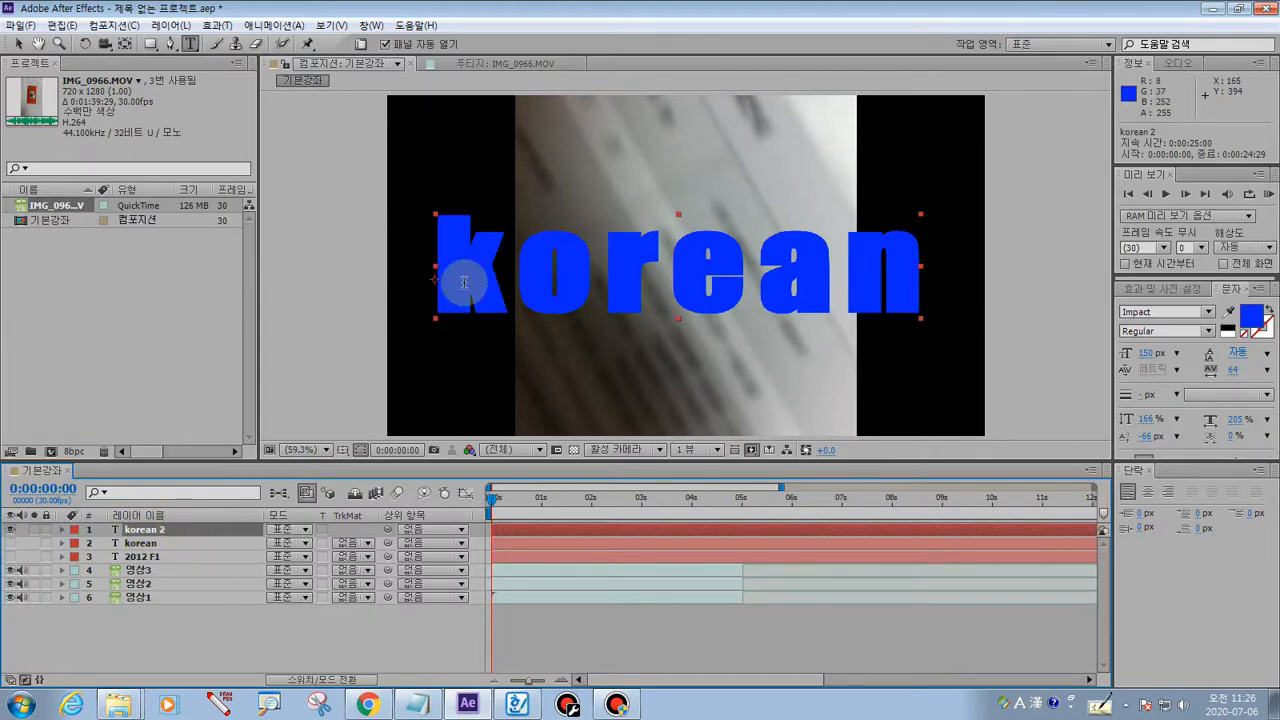
left_click_drag(434, 271, 915, 280)
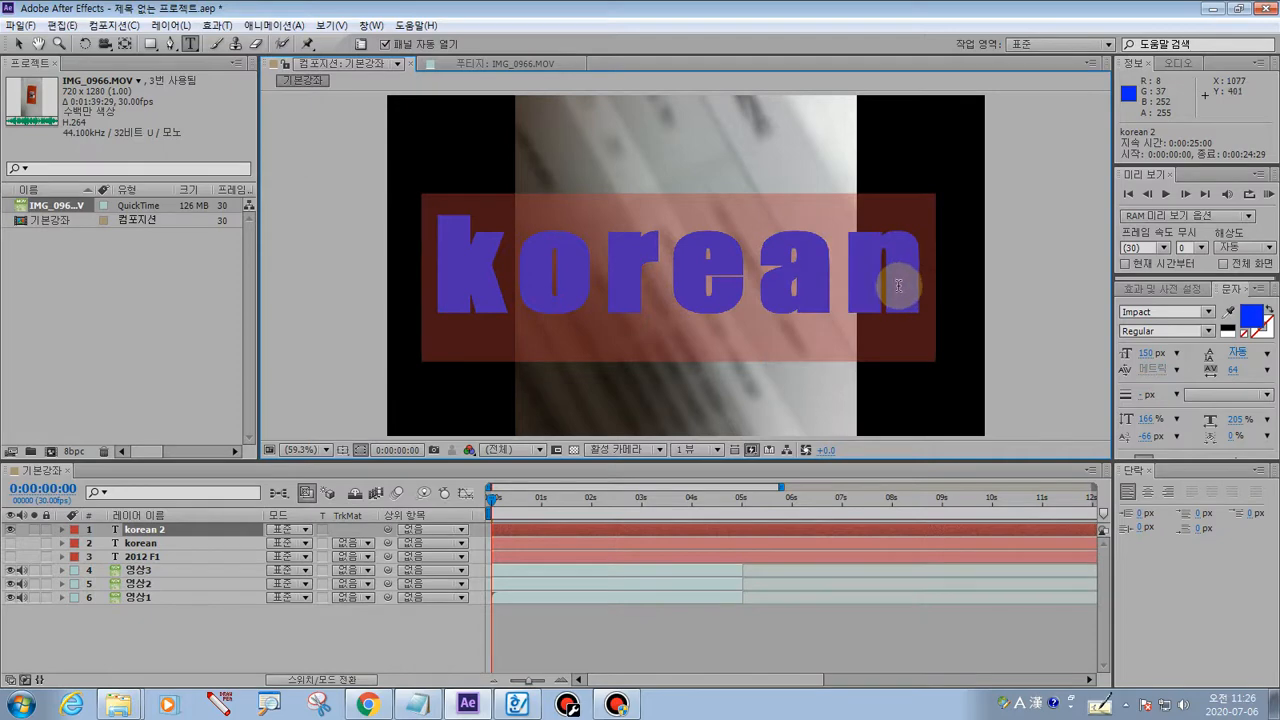
key("BackSpace")
left_click(412, 700)
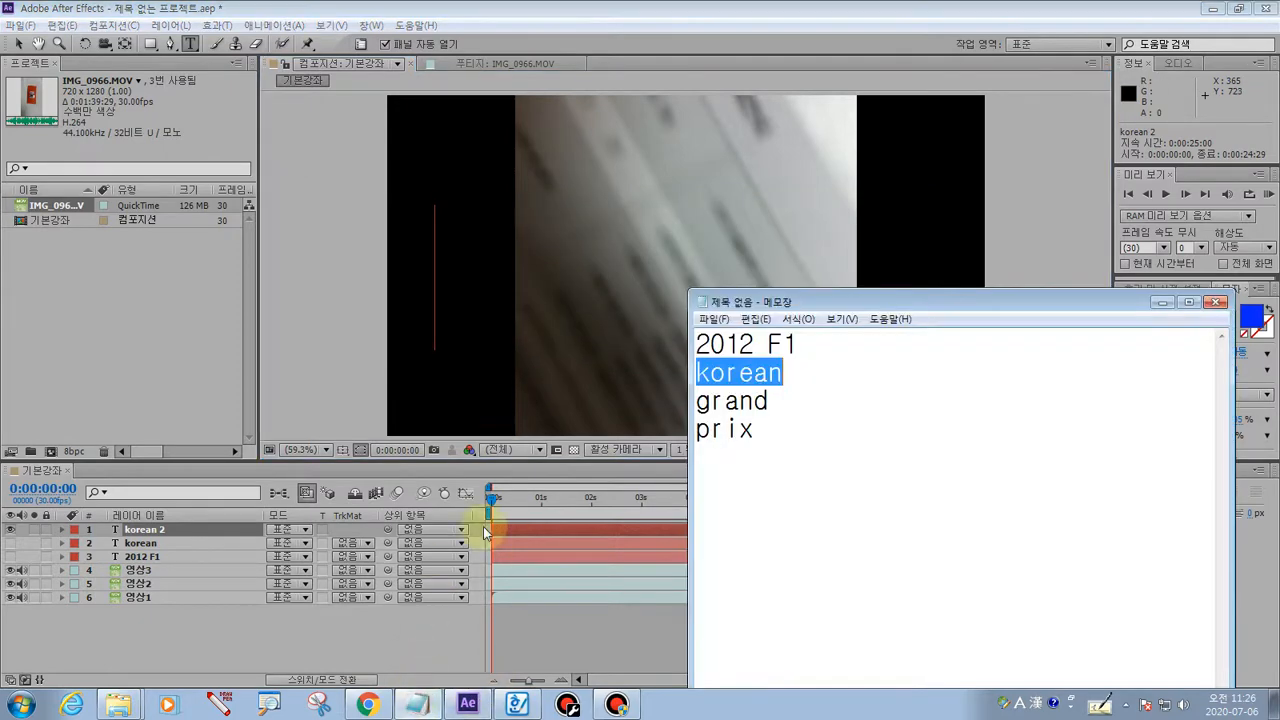
left_click_drag(782, 407, 694, 403)
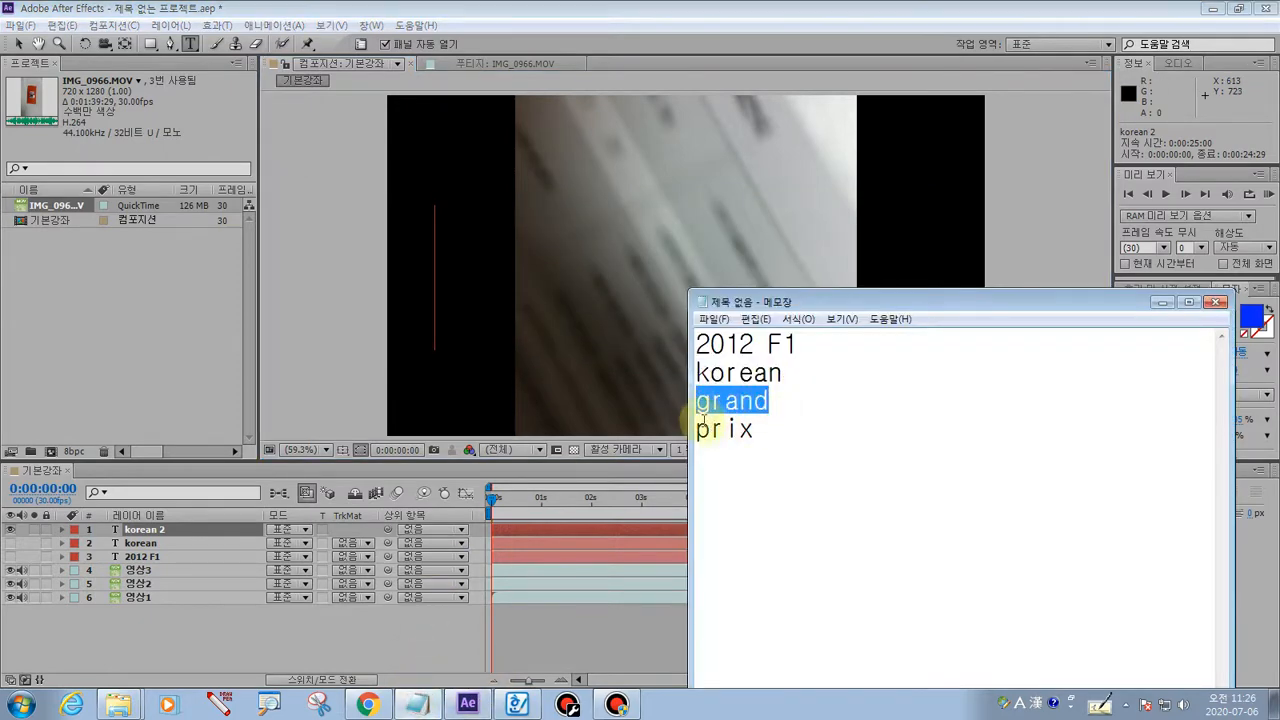
key("ctrl+c")
left_click(429, 303)
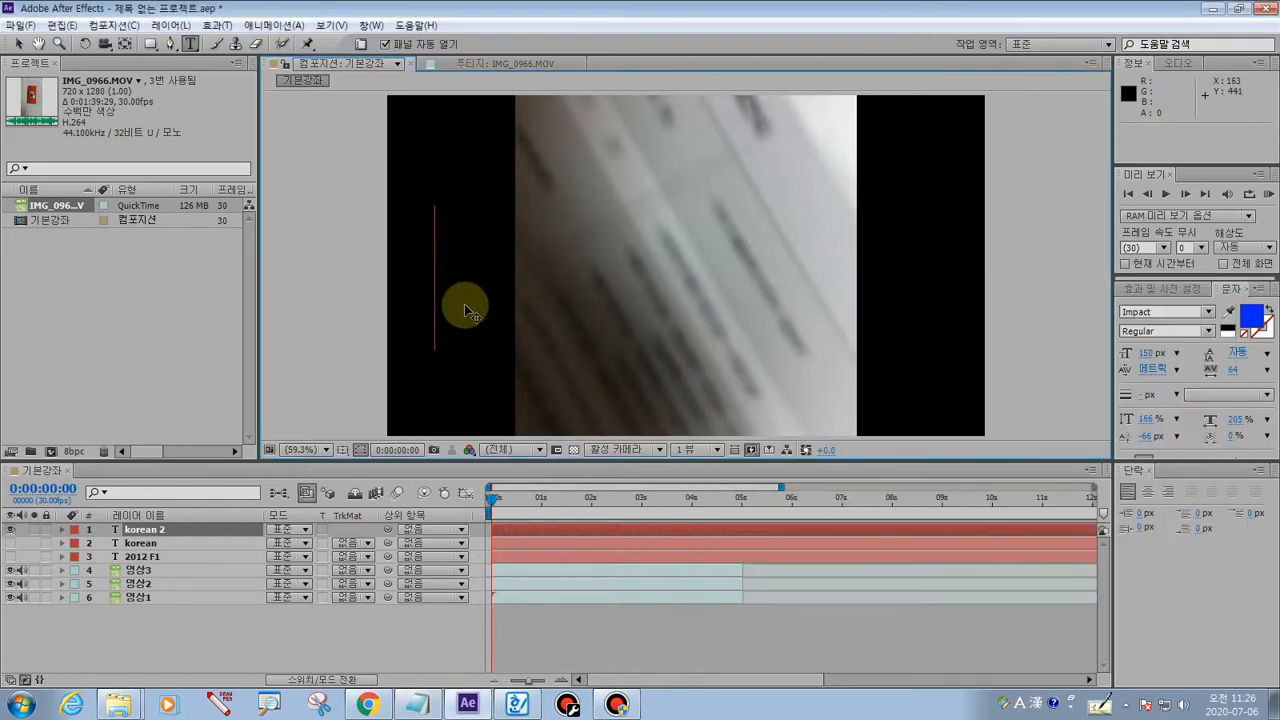
key("ctrl+v")
- Change the fill colour of the whole grand text to yellow F7D703 and finish editing it
left_click_drag(429, 287, 886, 300)
left_click(1251, 318)
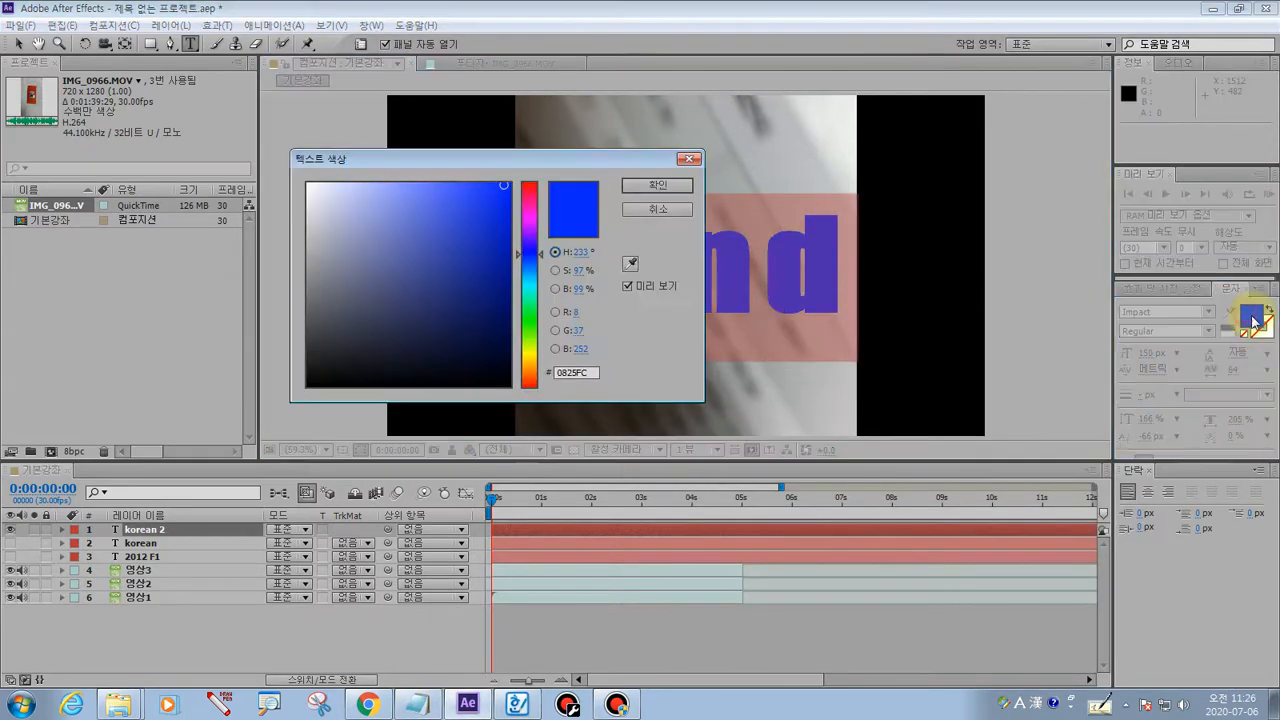
left_click(528, 310)
left_click_drag(528, 322, 523, 352)
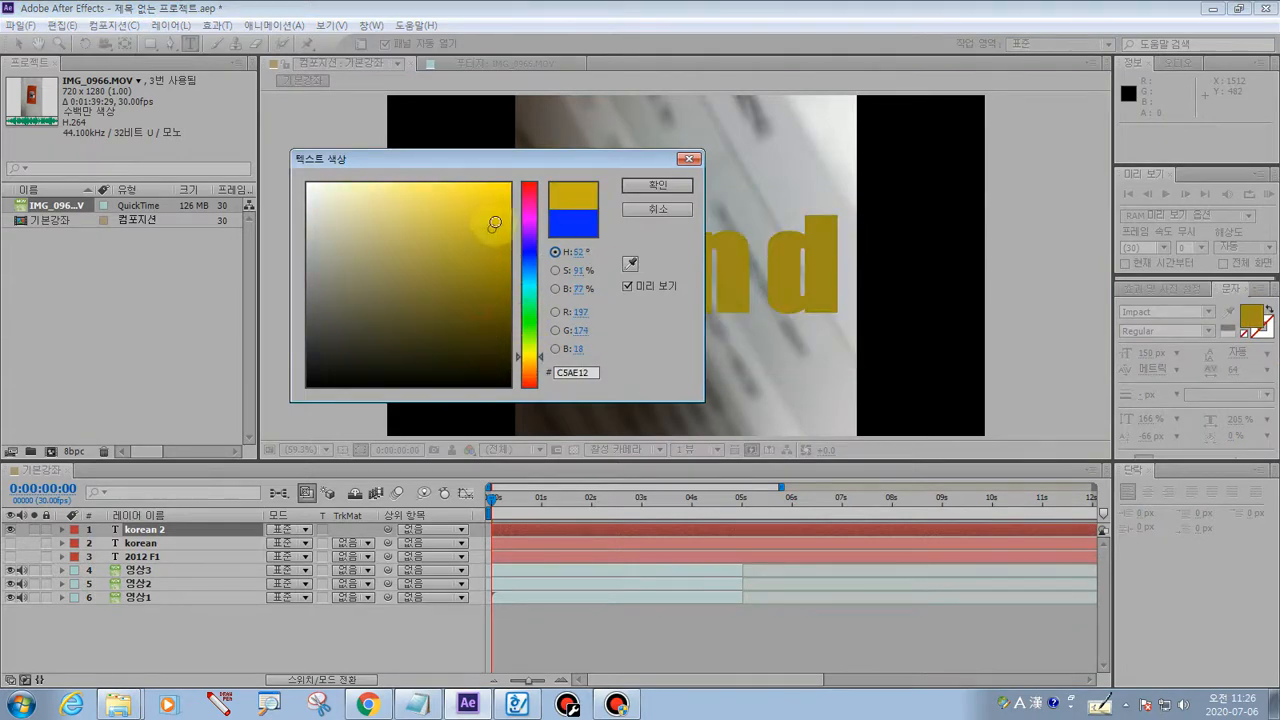
left_click_drag(494, 217, 507, 189)
left_click(658, 185)
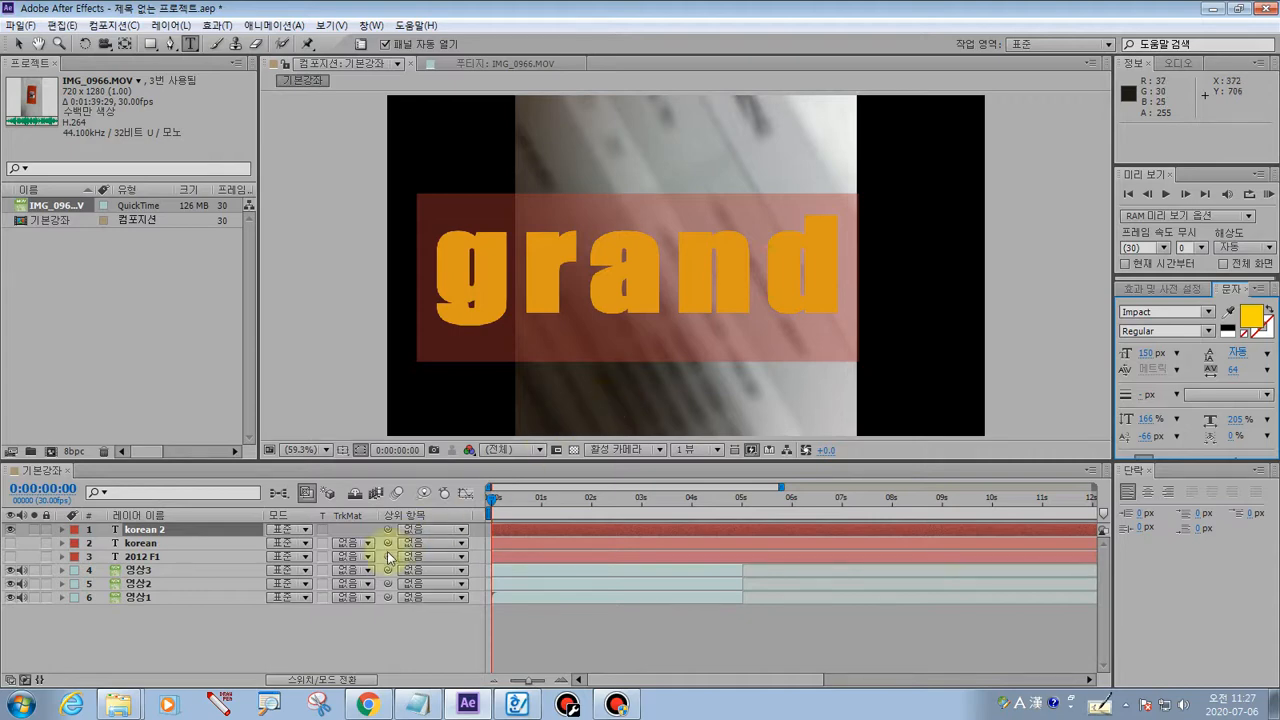
left_click(300, 606)
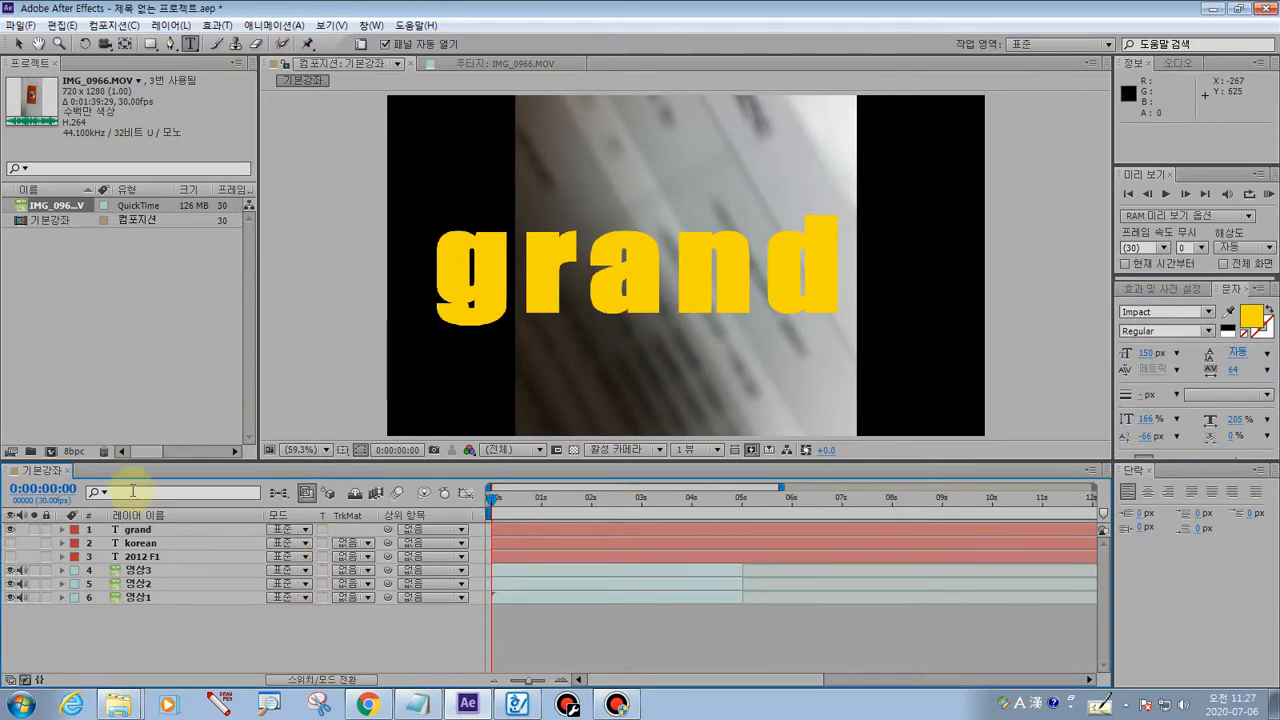
left_click(138, 529)
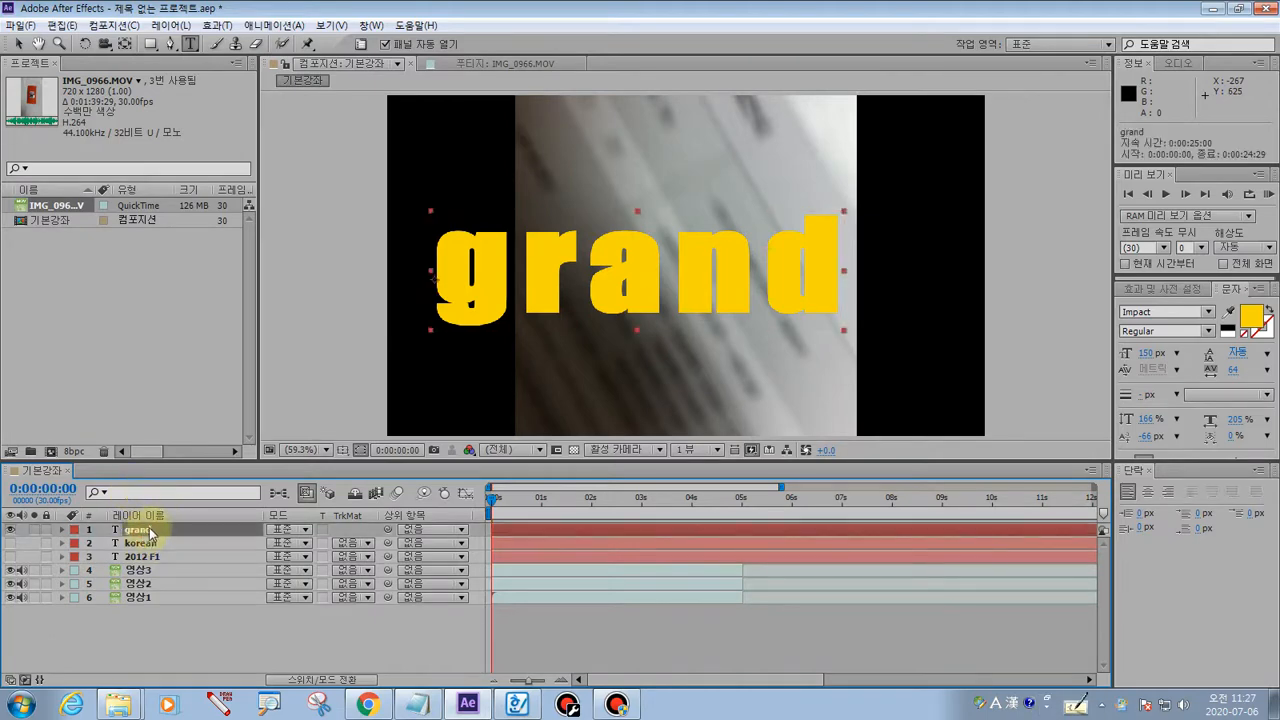
left_click(191, 661)
left_click(145, 530)
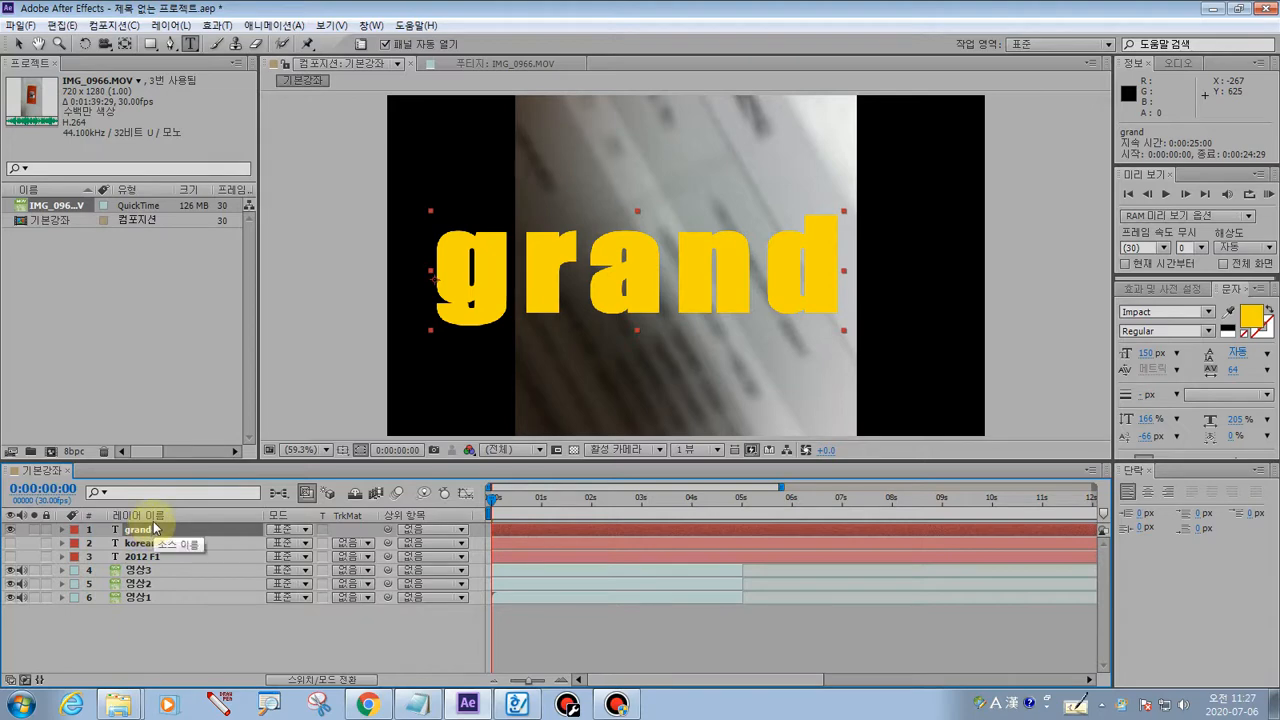
left_click(136, 616)
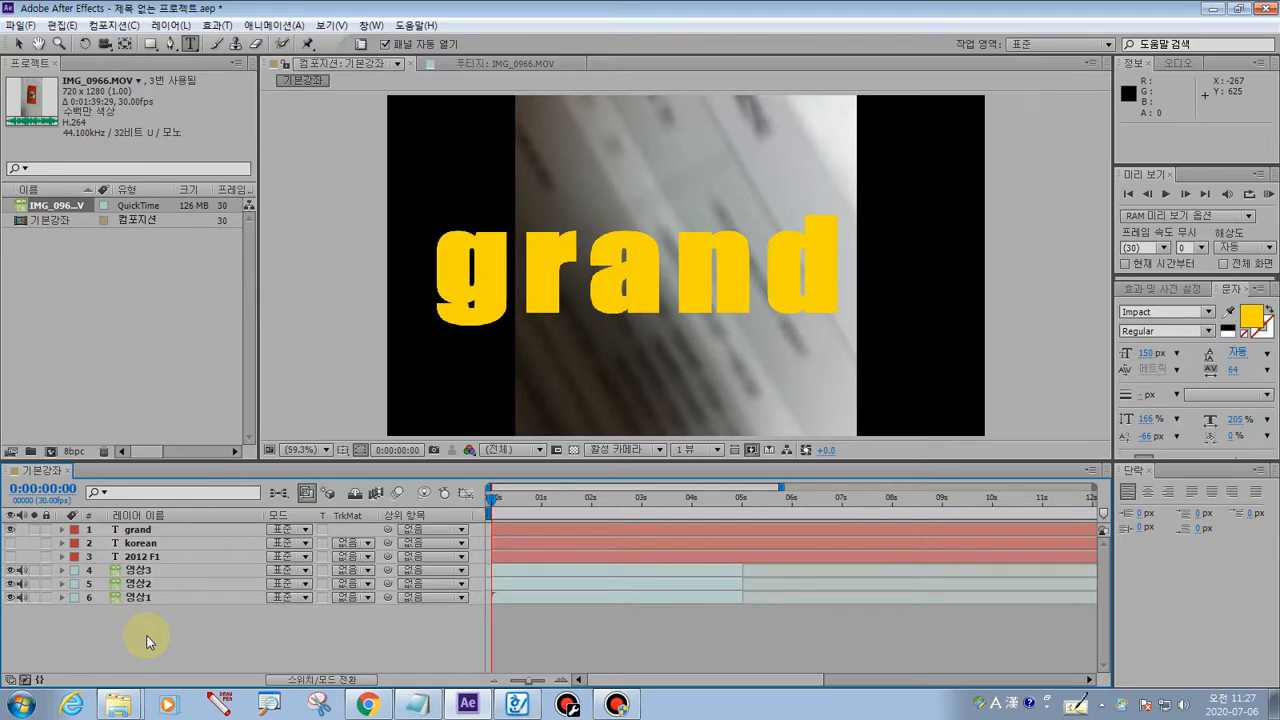
- Duplicate the grand text layer and hide the original grand layer
left_click(146, 531)
key("Return")
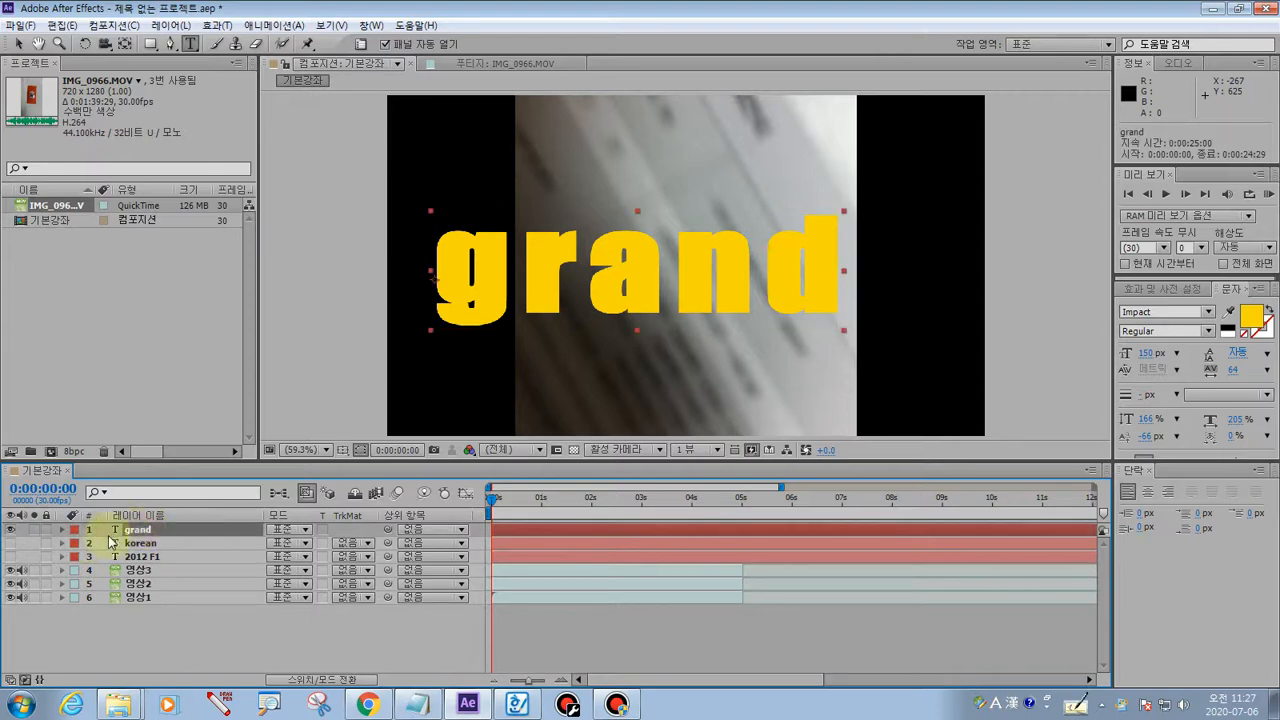
key("ctrl+d")
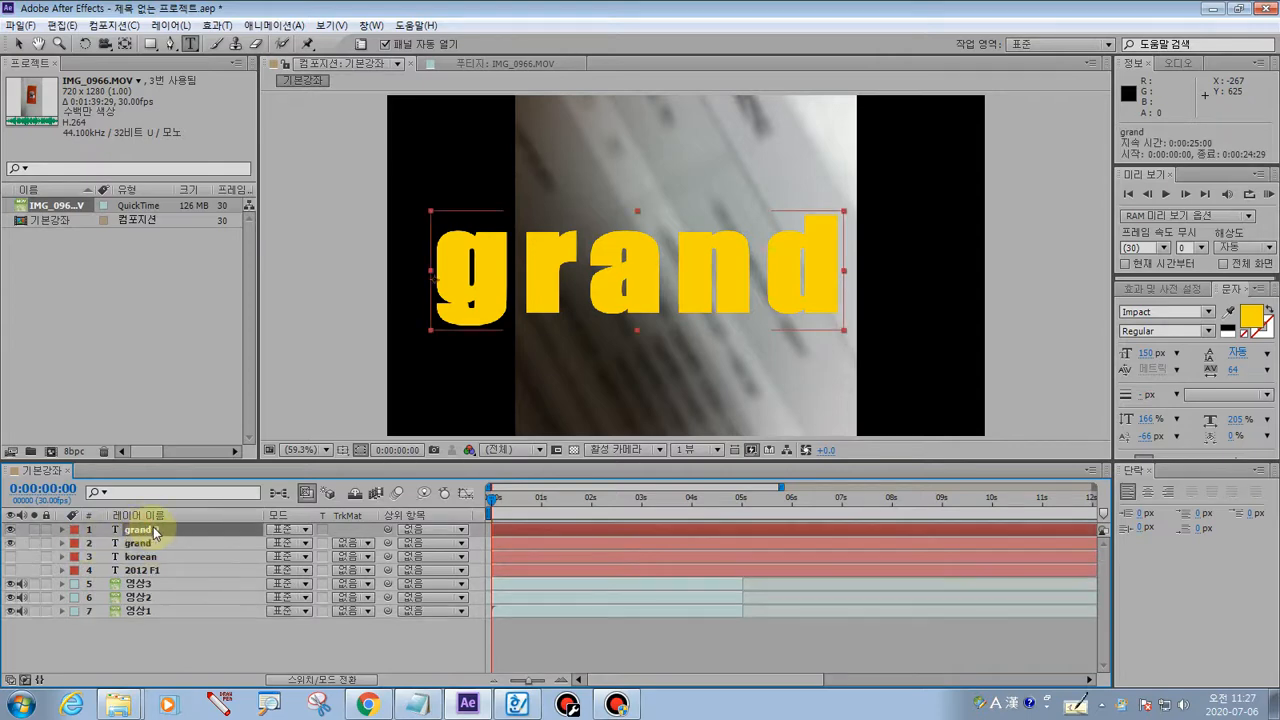
left_click(150, 664)
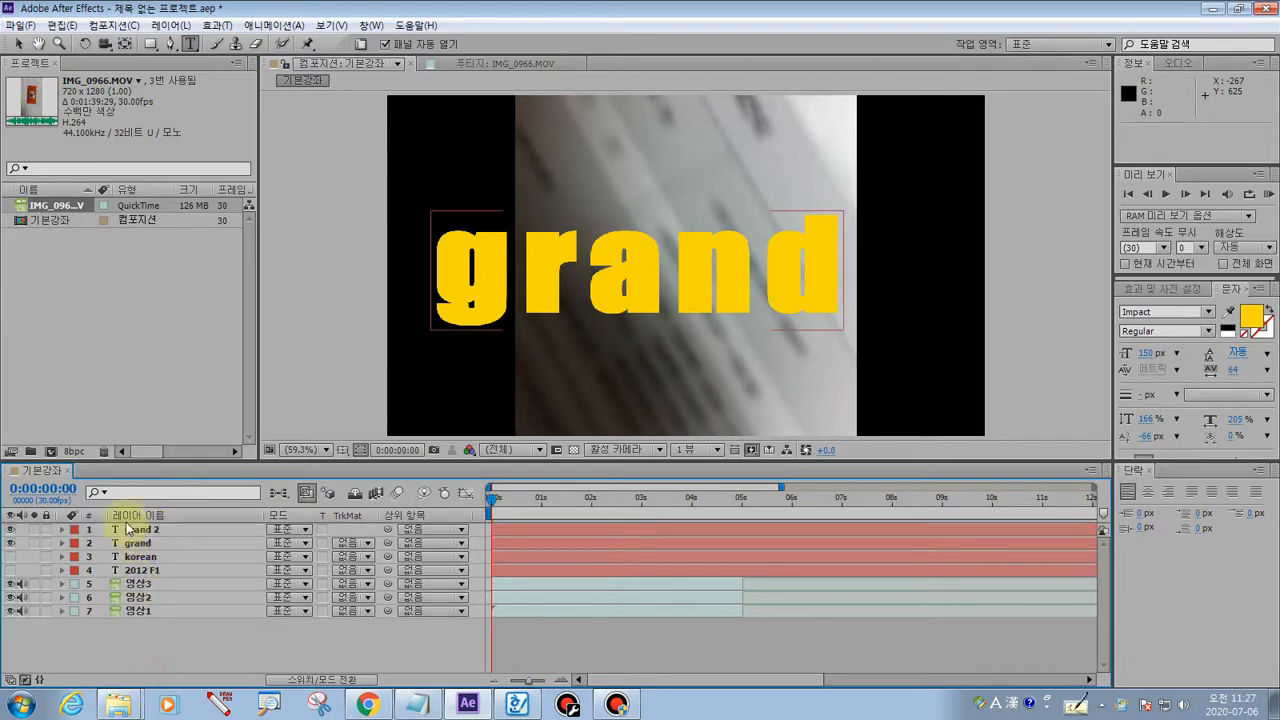
left_click(12, 545)
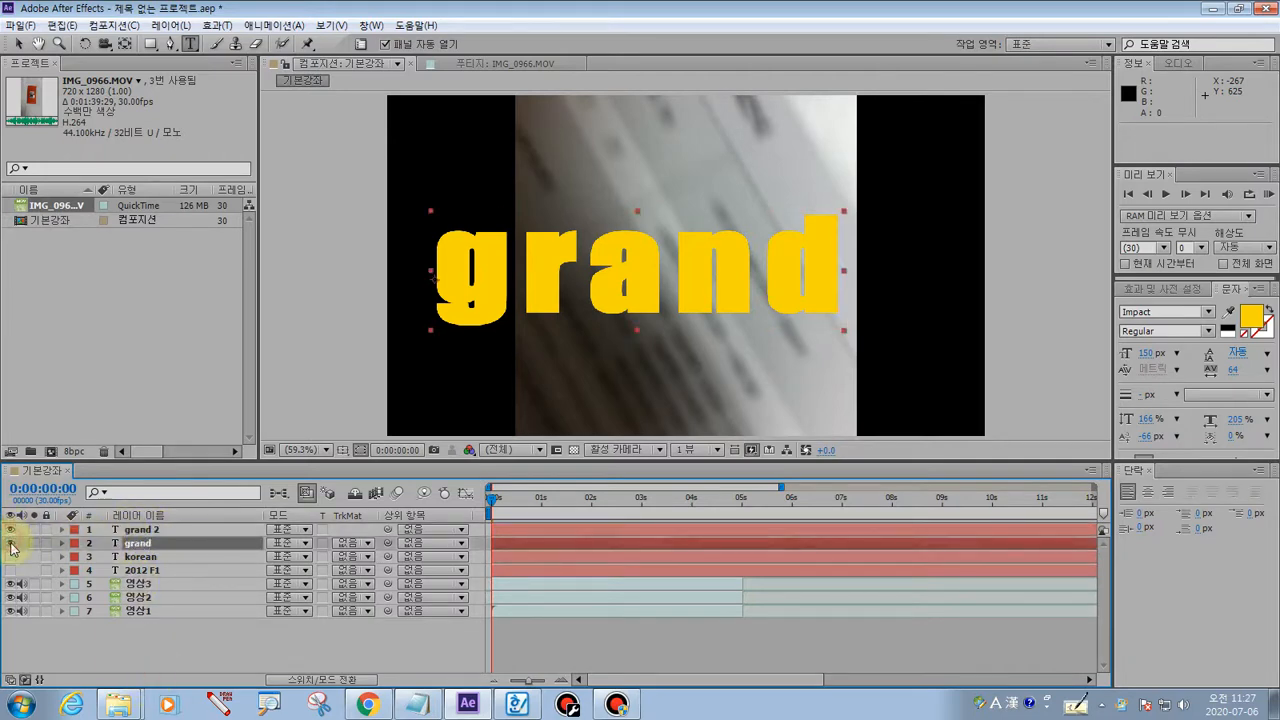
- Replace the text of the duplicated grand layer with "prix", copied from the Notepad memo
left_click(114, 529)
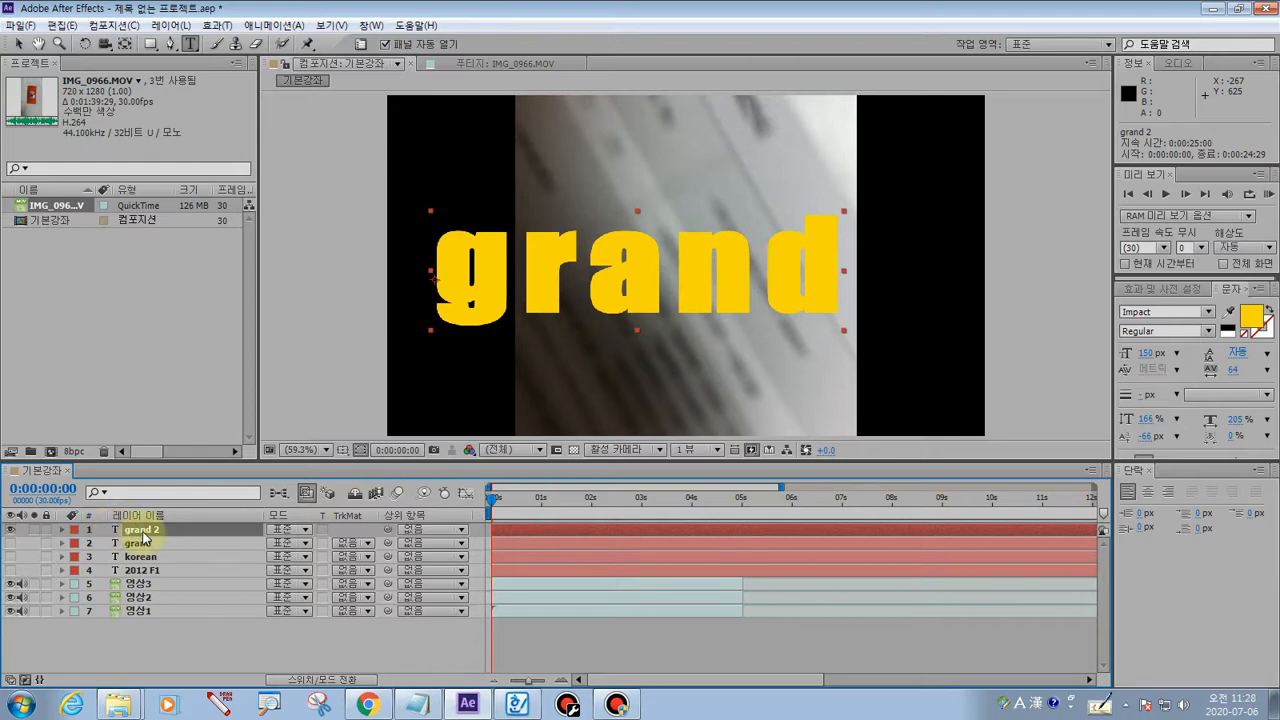
double_click(142, 537)
left_click(453, 295)
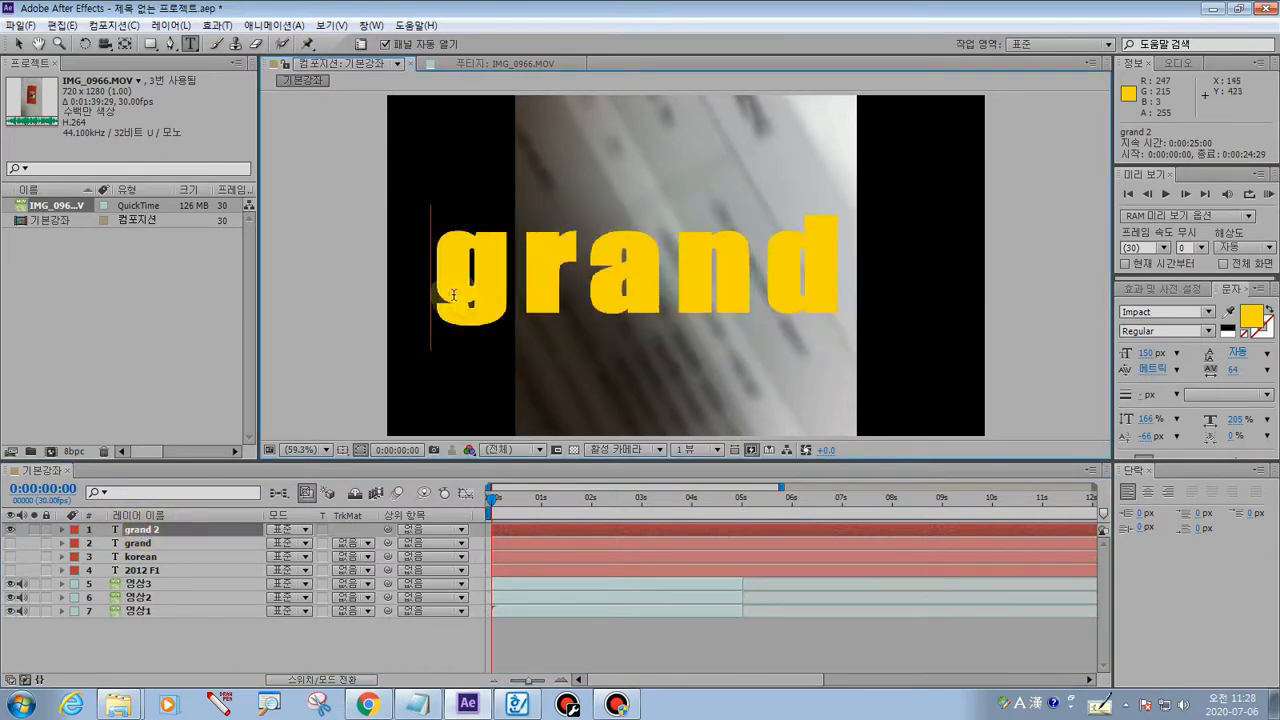
left_click_drag(453, 295, 800, 302)
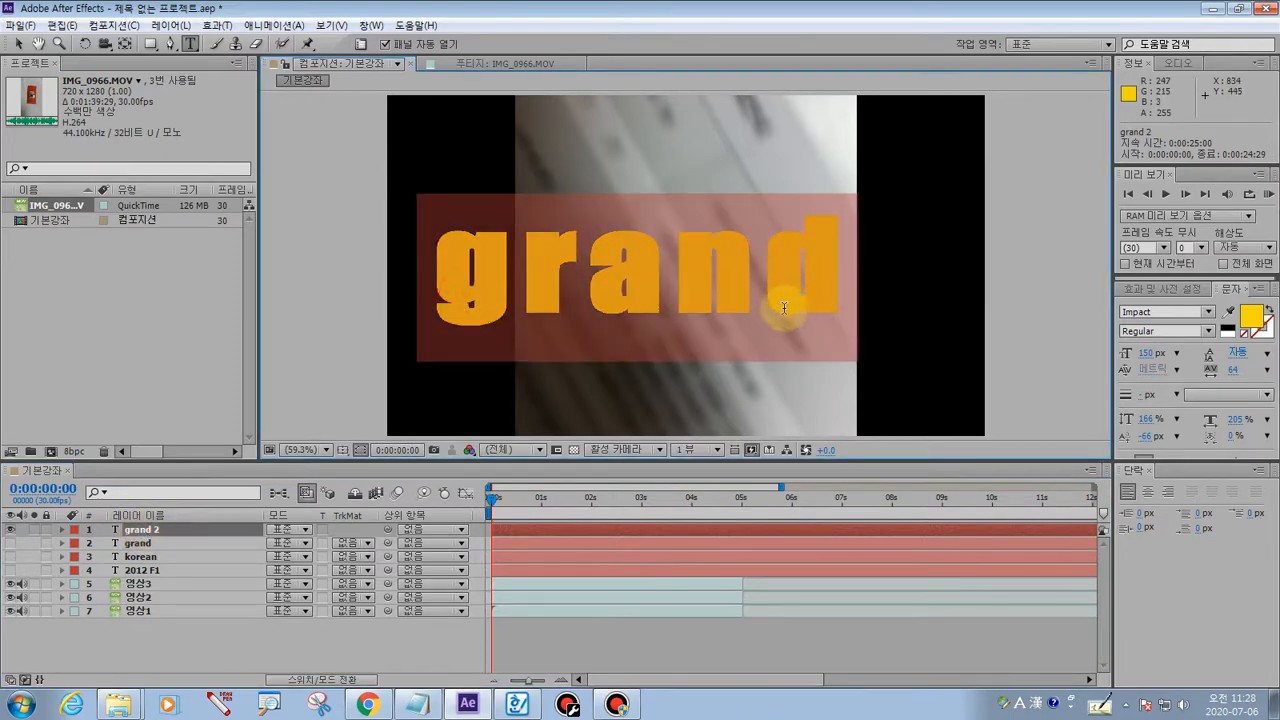
key("BackSpace")
left_click(418, 705)
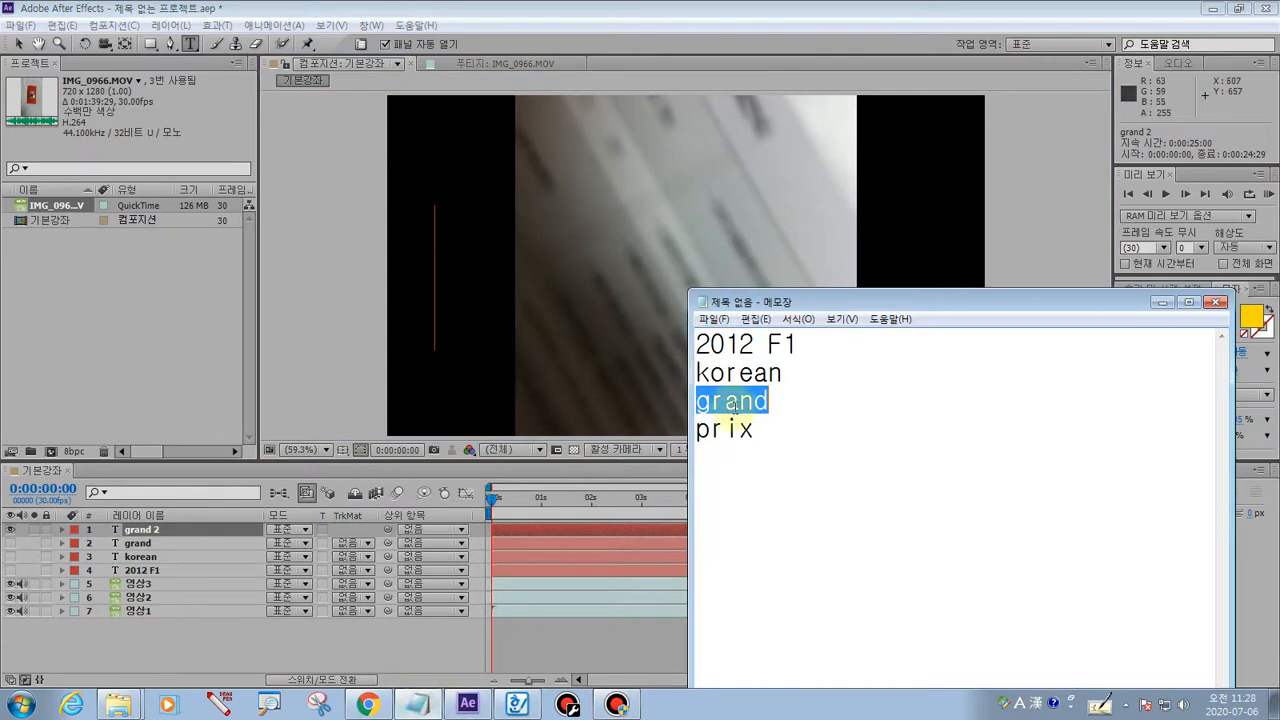
double_click(748, 432)
key("ctrl+c")
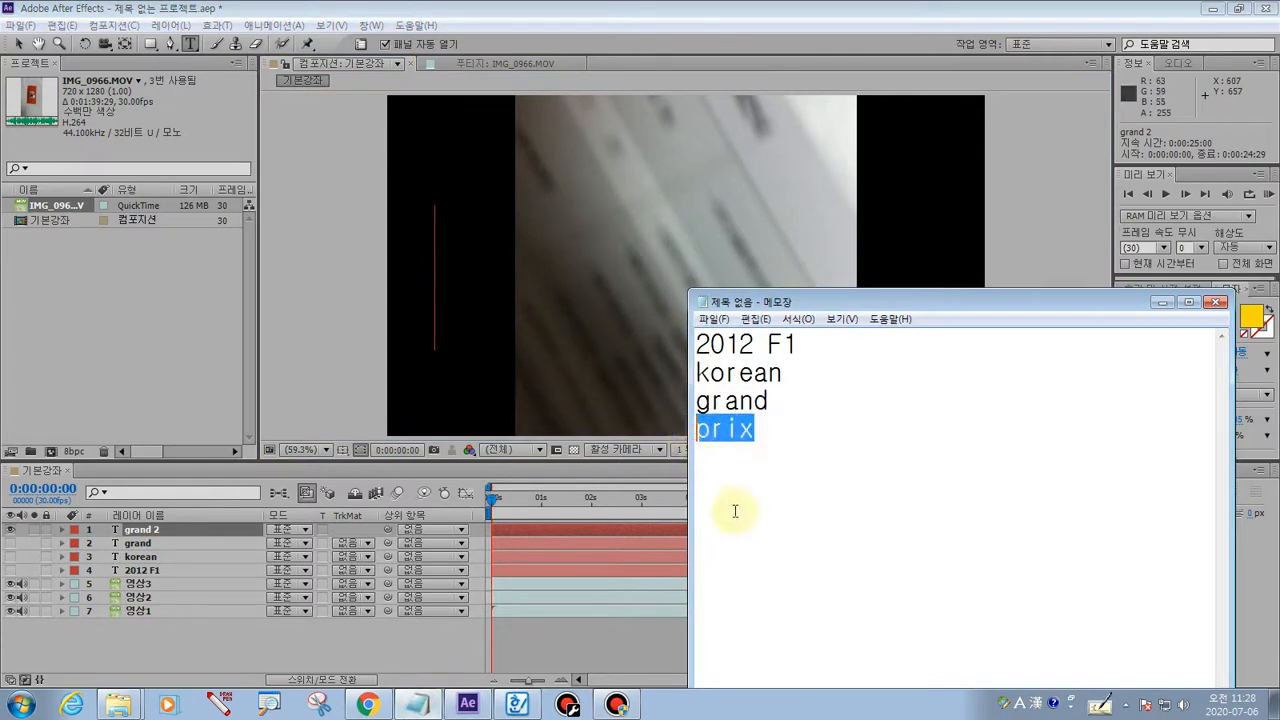
left_click(437, 274)
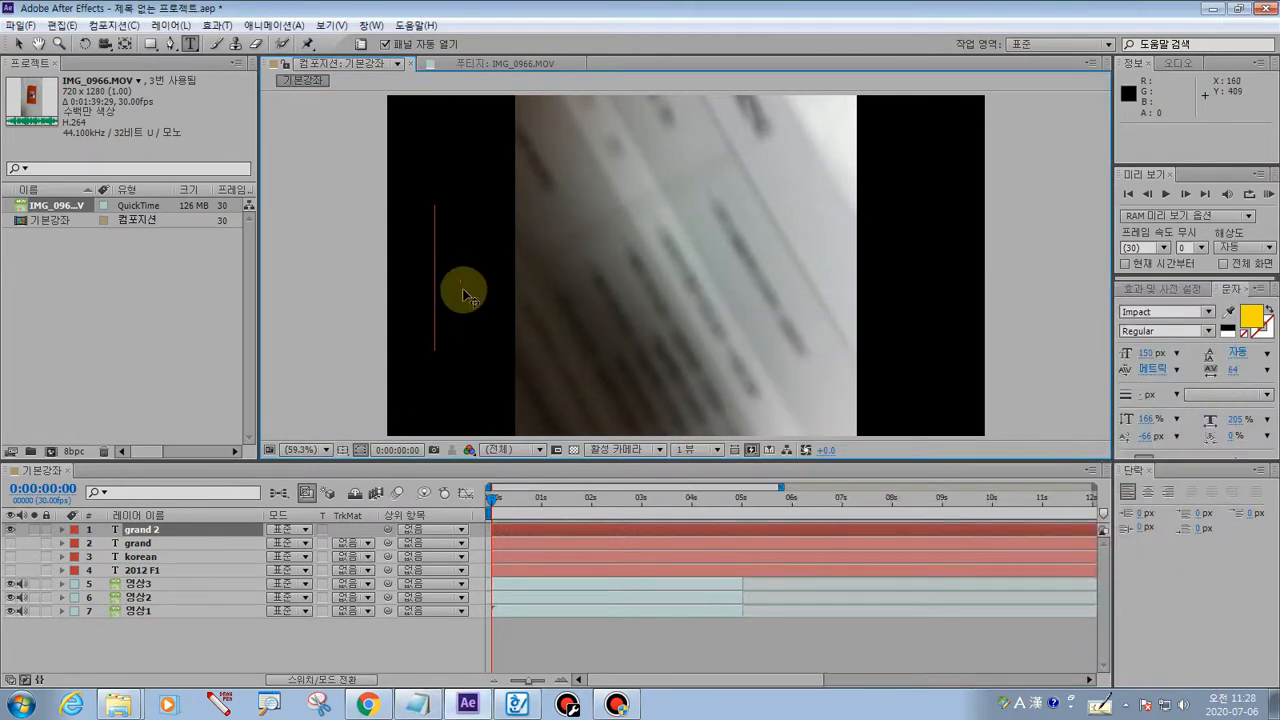
key("ctrl+v")
- Change the fill colour of the whole prix text to bright green
left_click_drag(430, 280, 780, 296)
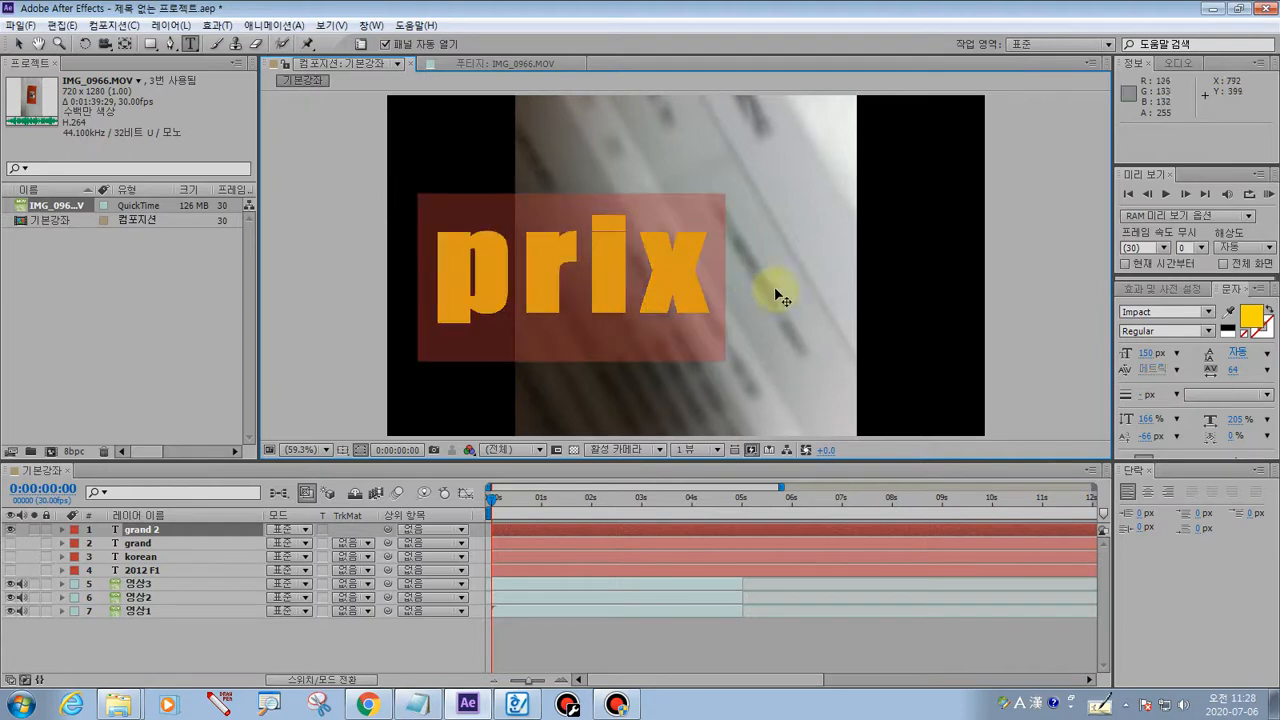
left_click(1251, 316)
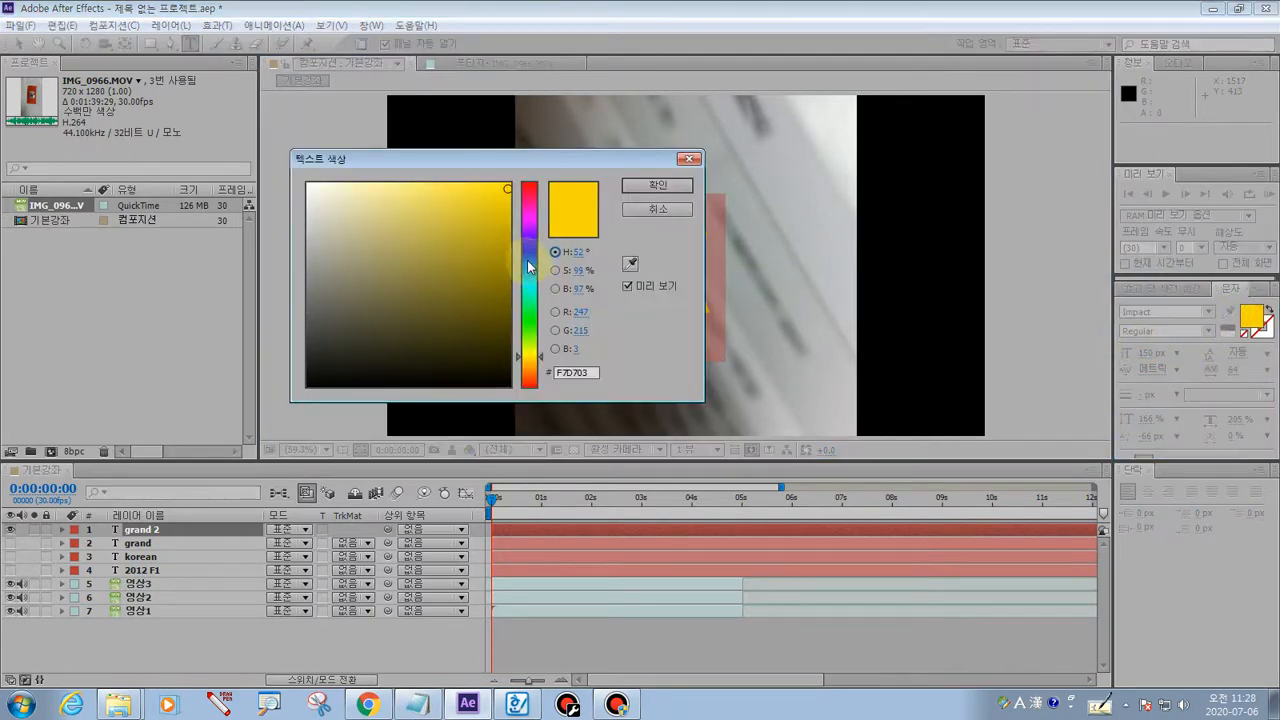
left_click(529, 260)
left_click(486, 243)
left_click(500, 204)
left_click(506, 254)
left_click(530, 314)
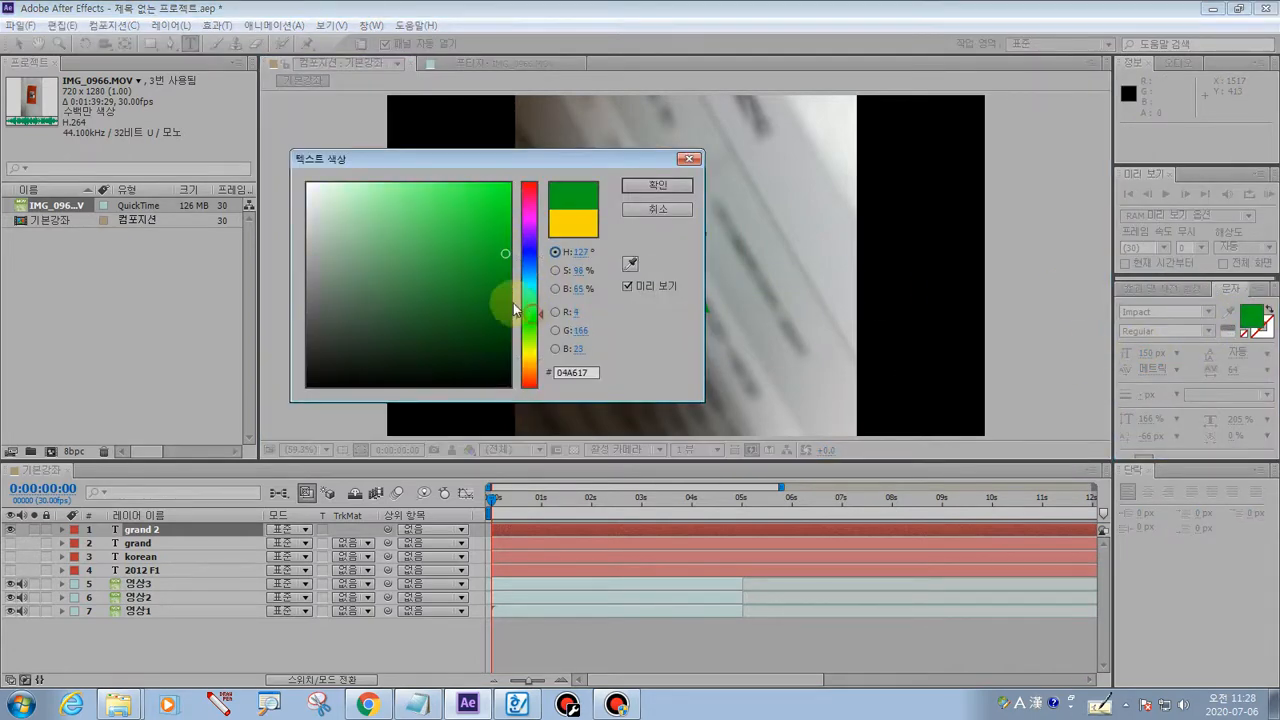
left_click(492, 192)
left_click(645, 187)
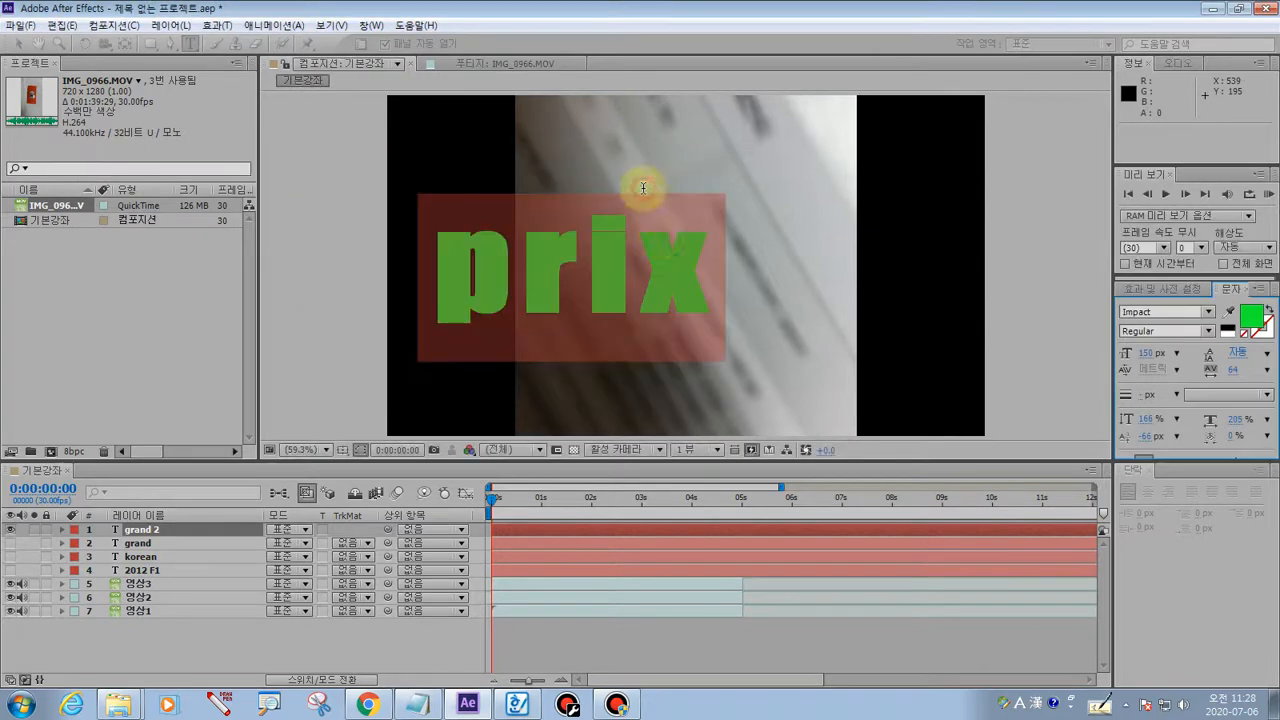
- Finish editing the prix text and deselect its layer
left_click(362, 26)
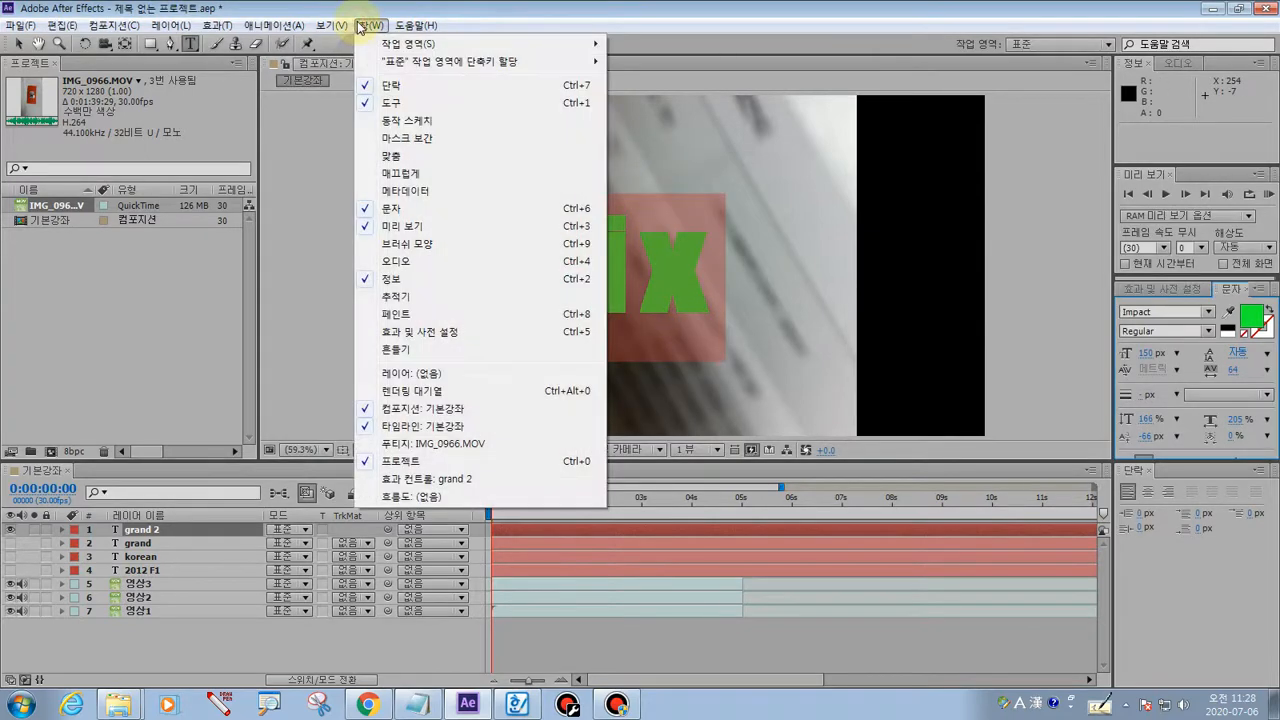
mouse_move(326, 31)
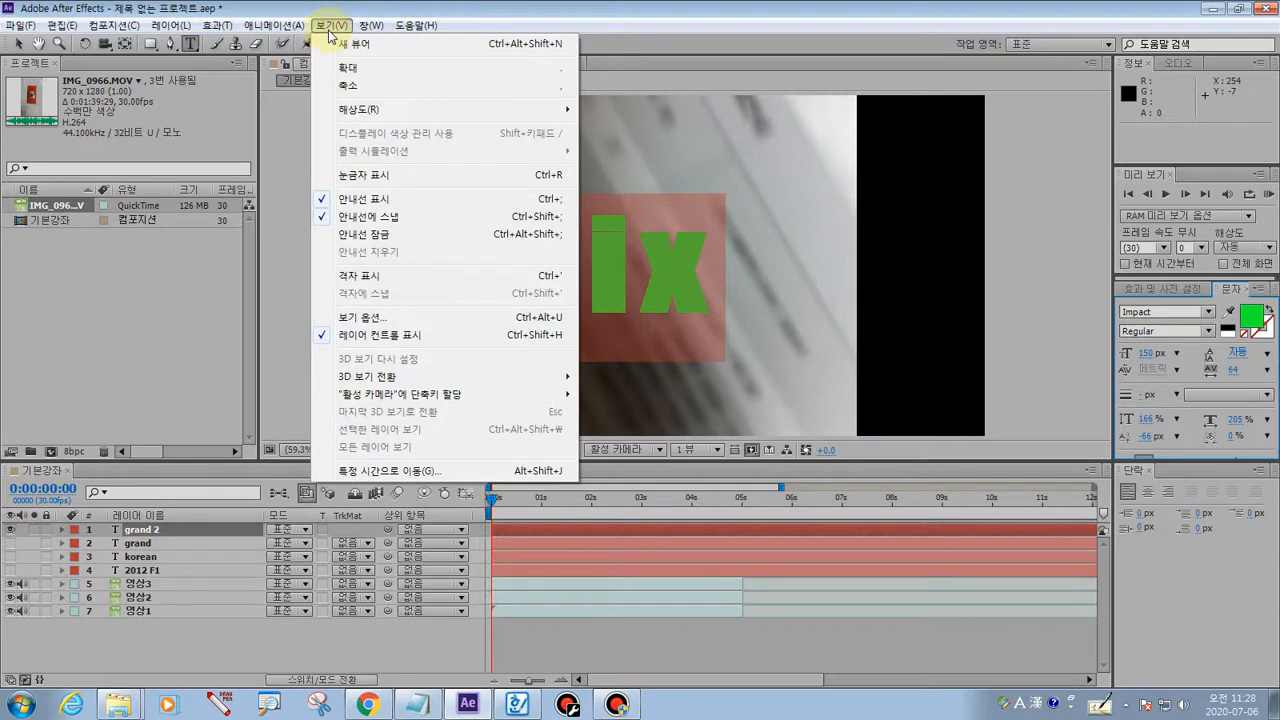
left_click(304, 326)
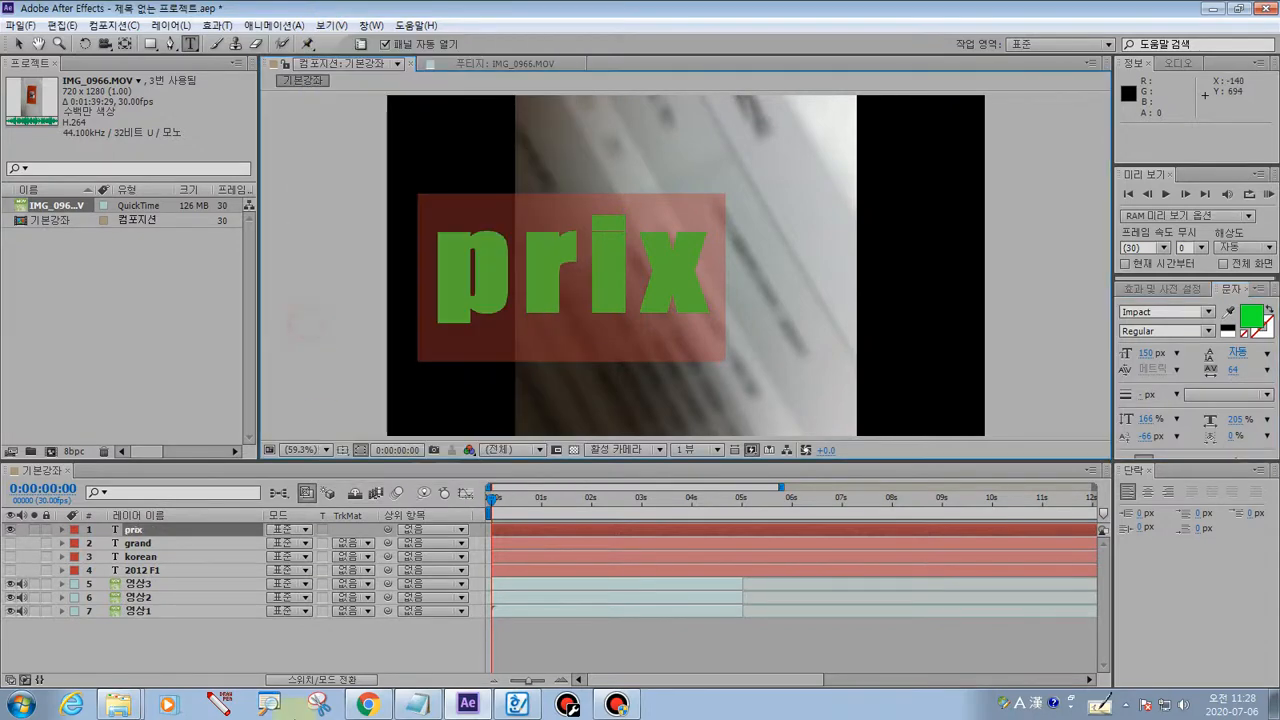
left_click(286, 657)
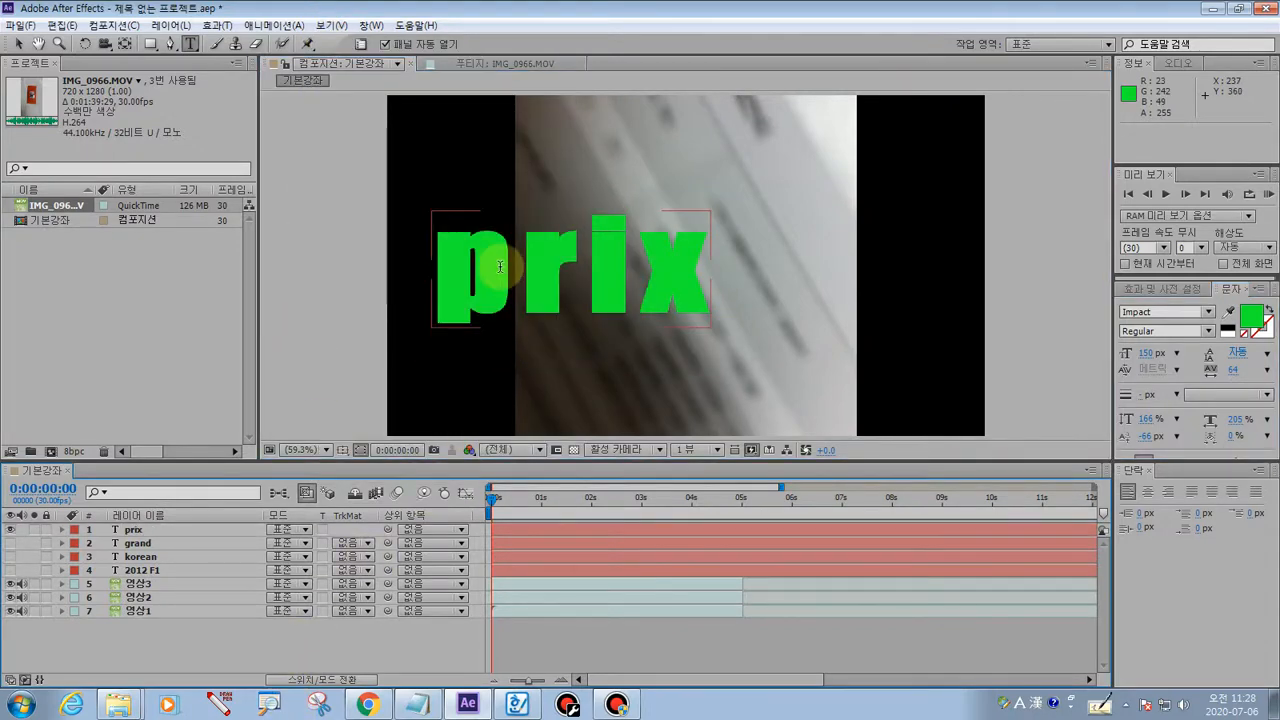
- Select the prix title in the composition with the Selection tool and show the Align controls
left_click(18, 43)
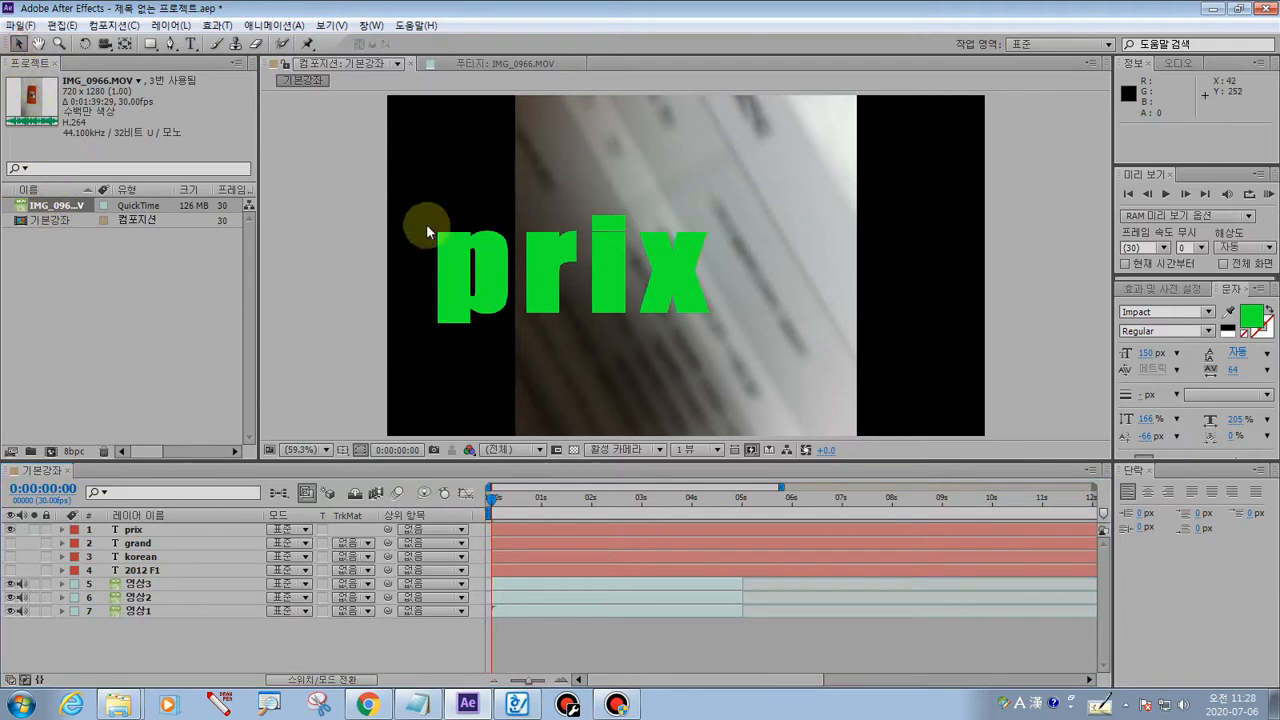
left_click(498, 260)
left_click(497, 258)
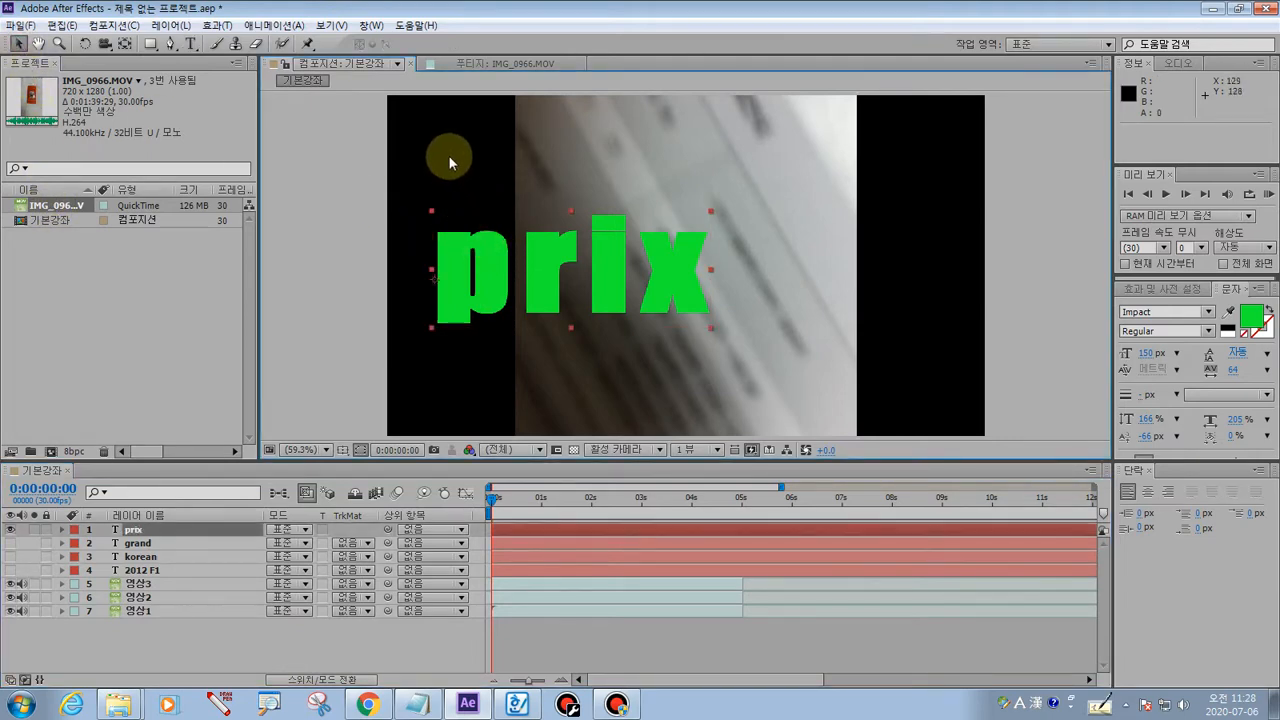
left_click(330, 25)
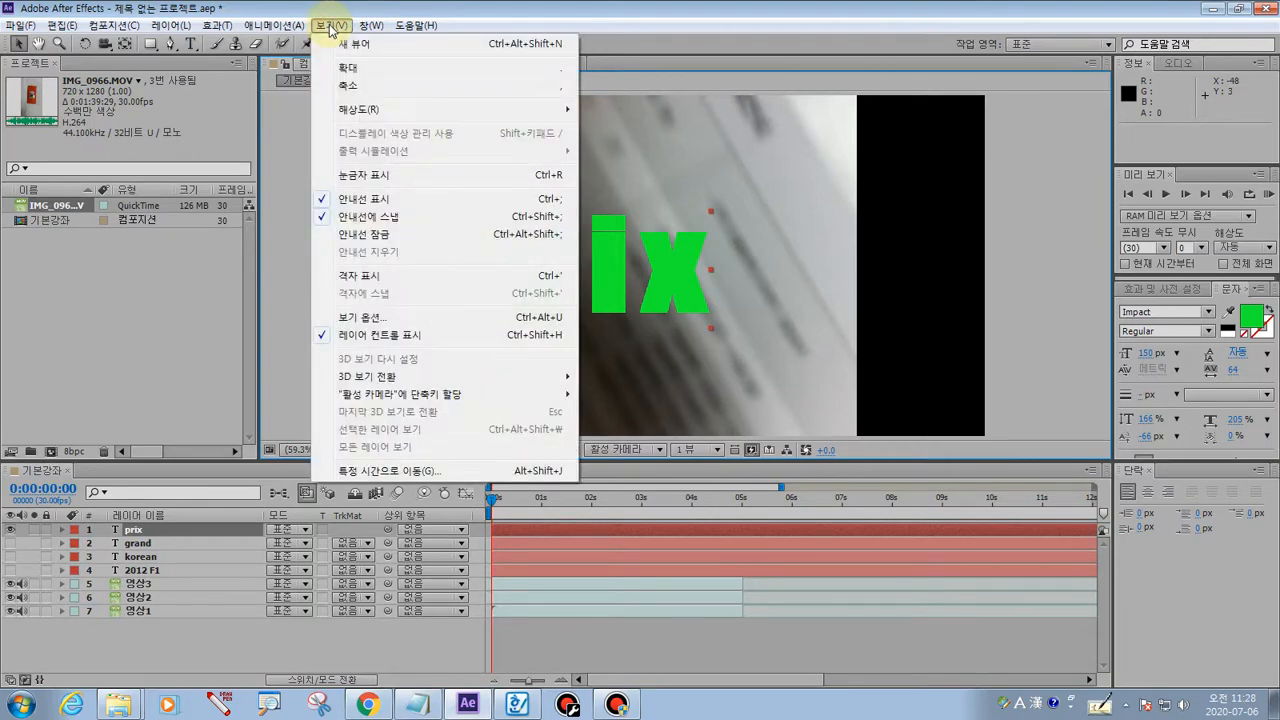
mouse_move(371, 26)
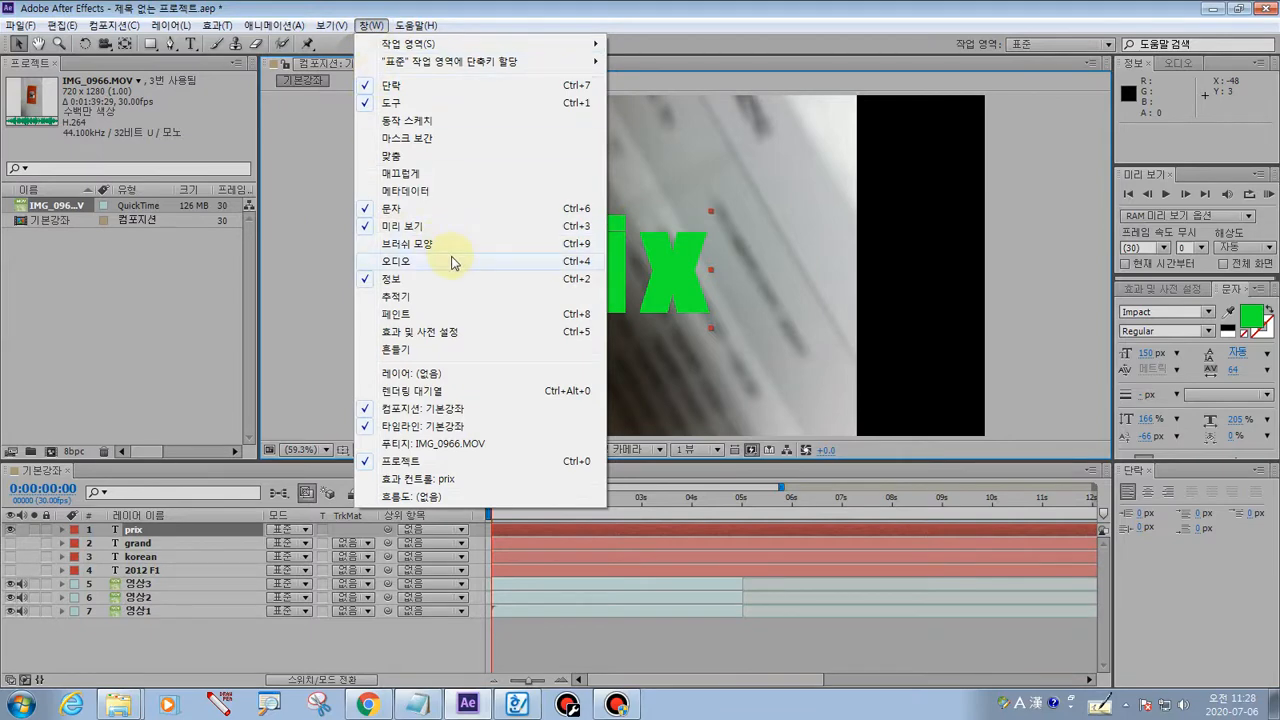
left_click(424, 160)
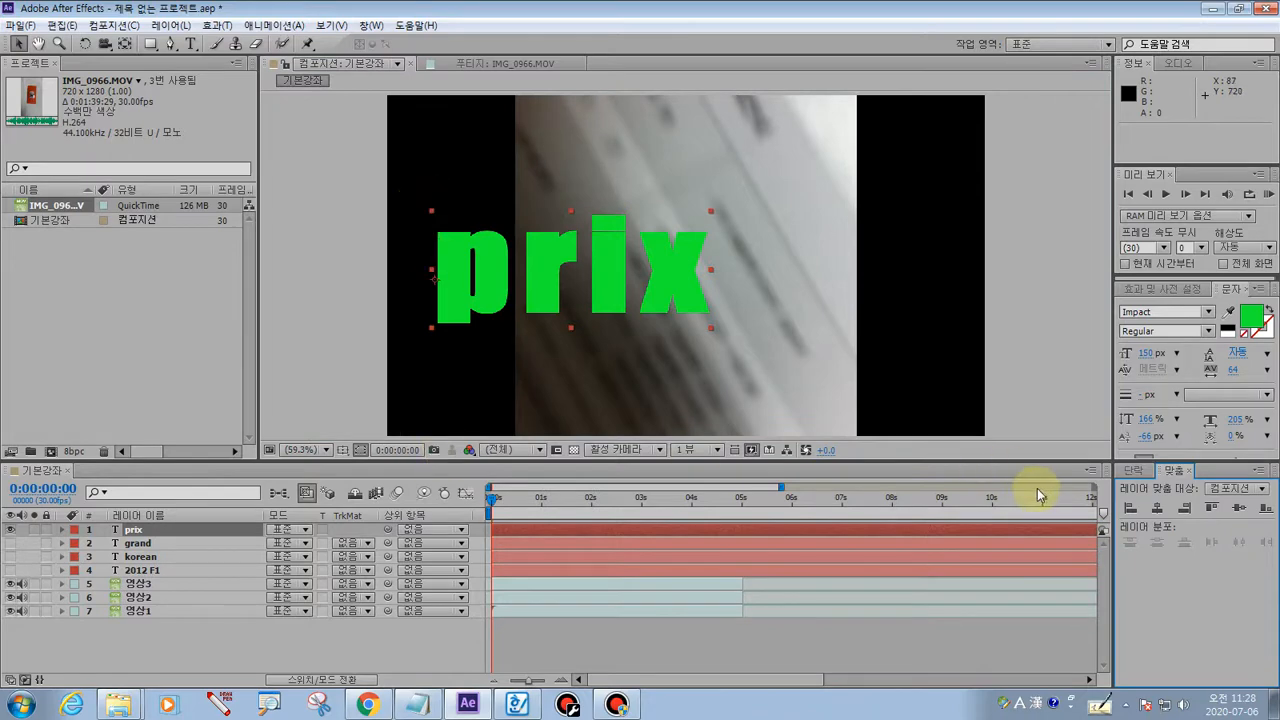
- Mark the prix title, the Selection tool and the Window menu with red on-screen pen strokes, and clear the drawing
left_click(218, 705)
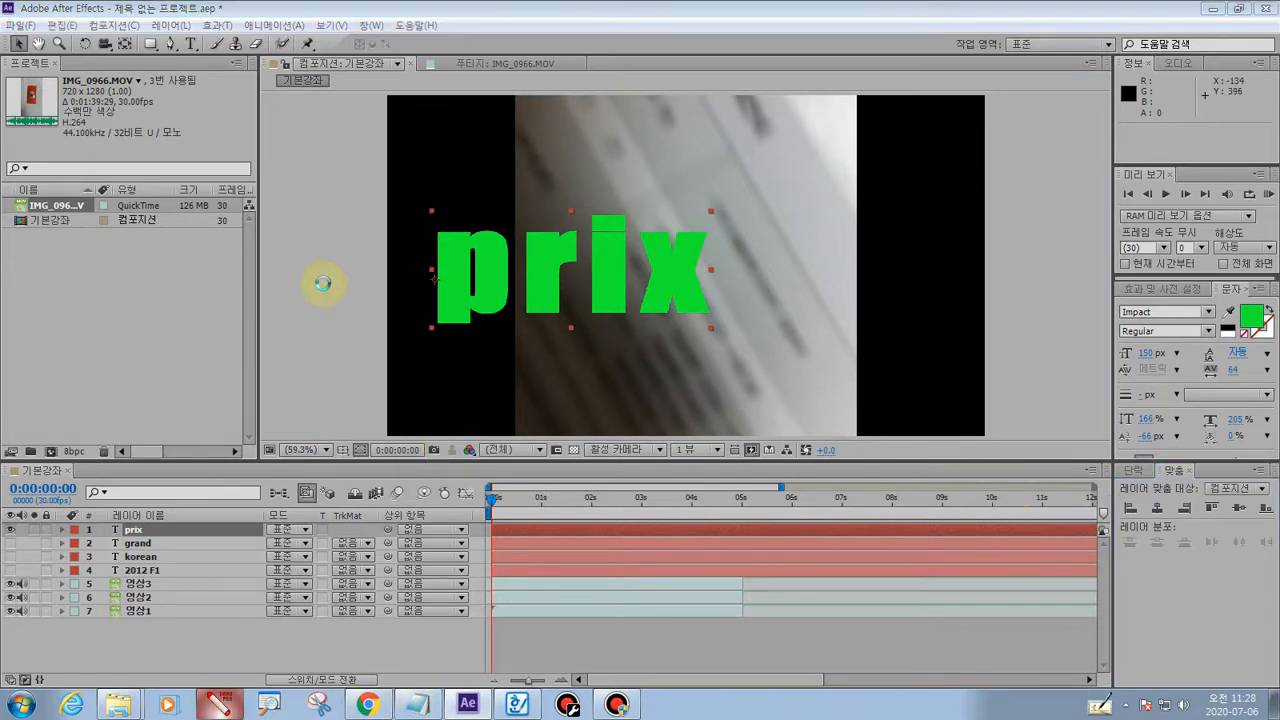
mouse_move(433, 209)
left_mouse_down()
mouse_move(390, 207)
mouse_move(392, 345)
mouse_move(760, 338)
mouse_move(756, 206)
mouse_move(392, 204)
mouse_move(360, 197)
left_mouse_up()
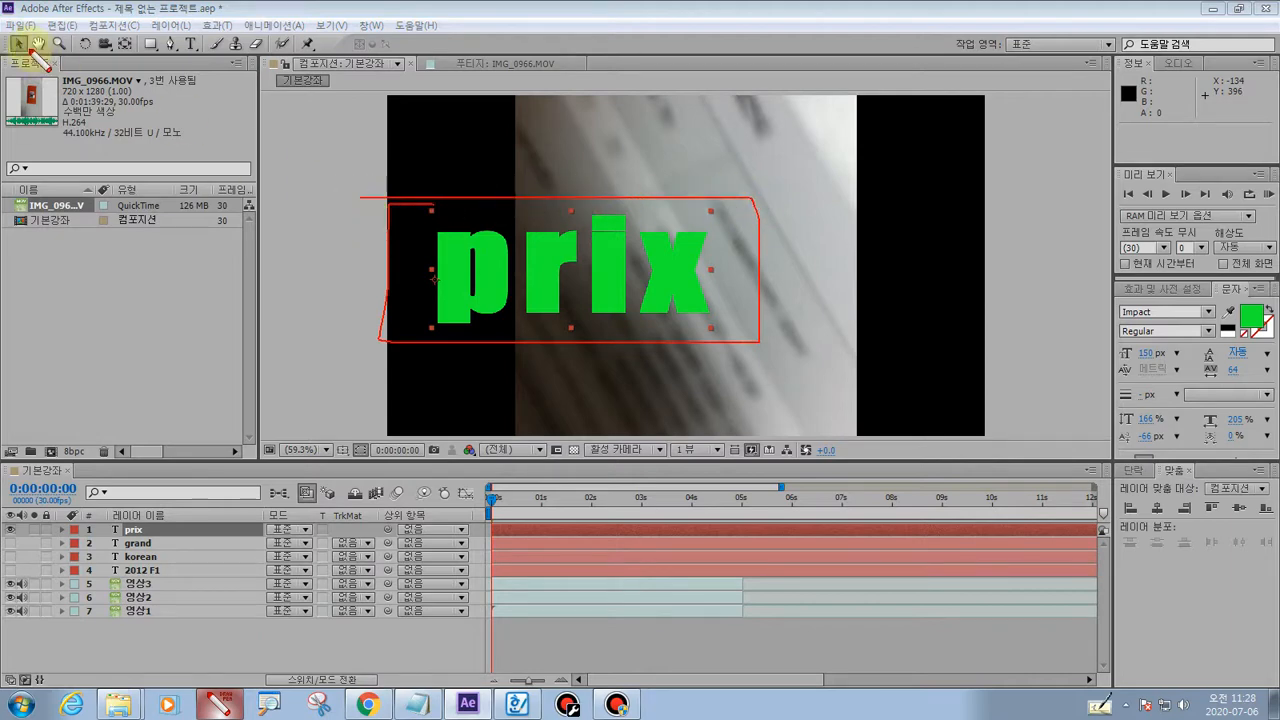
mouse_move(12, 51)
left_mouse_down()
mouse_move(22, 36)
mouse_move(20, 52)
left_mouse_up()
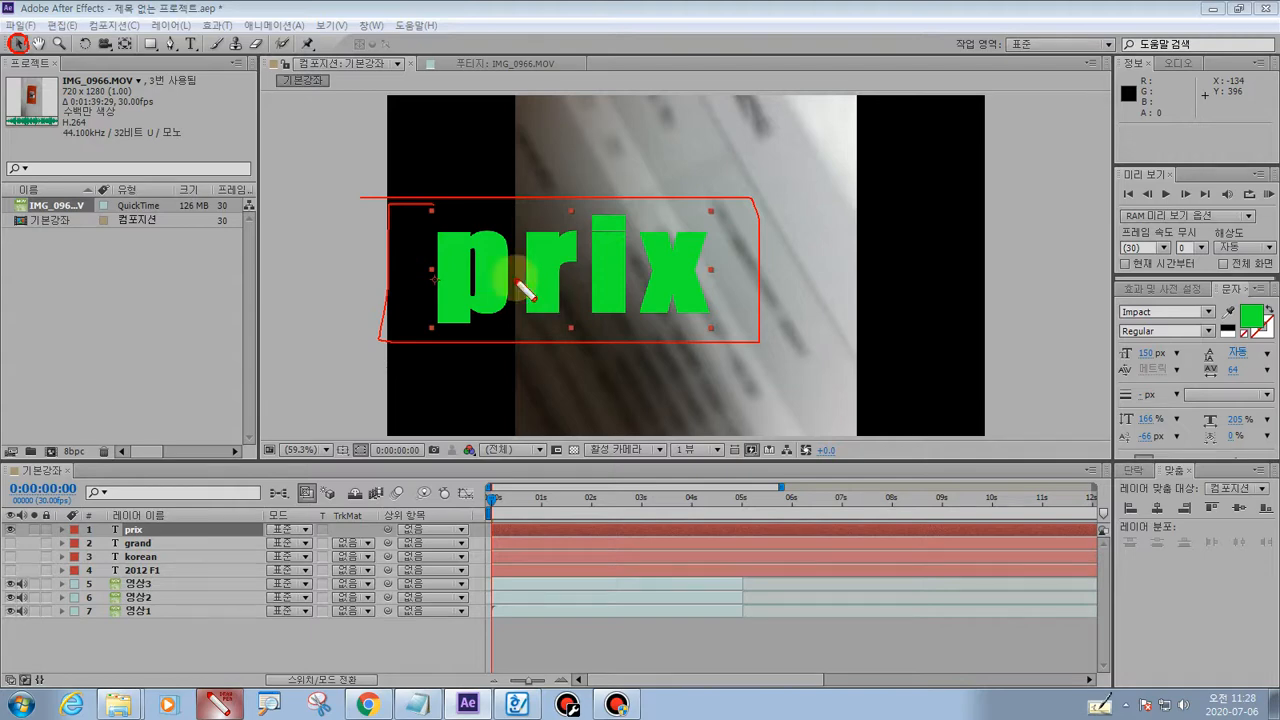
left_click_drag(369, 38, 380, 28)
key("Escape")
- Hide the Align controls from the workspace
left_click(372, 25)
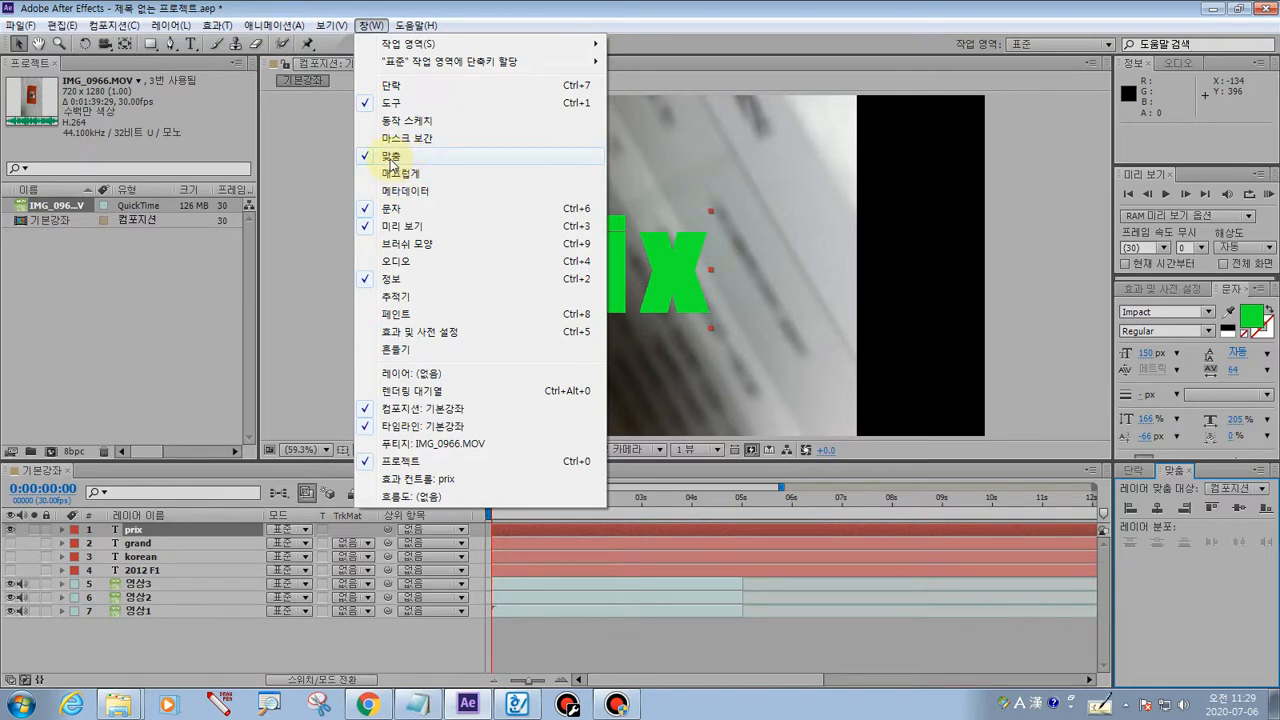
left_click(370, 25)
left_click(370, 25)
left_click(395, 157)
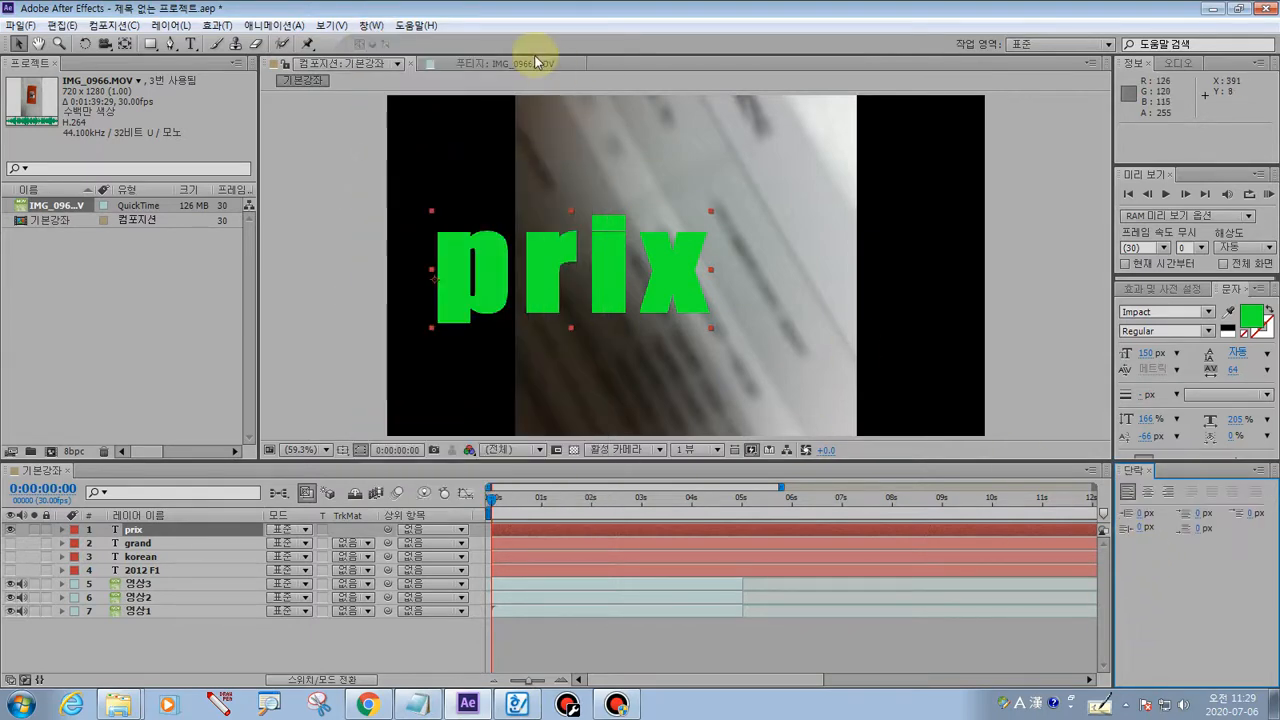
- Show the Align controls, mark the Window menu, the alignment target, composition frame and both centring options with red pen strokes, and clear the drawing
left_click(370, 25)
left_click(388, 156)
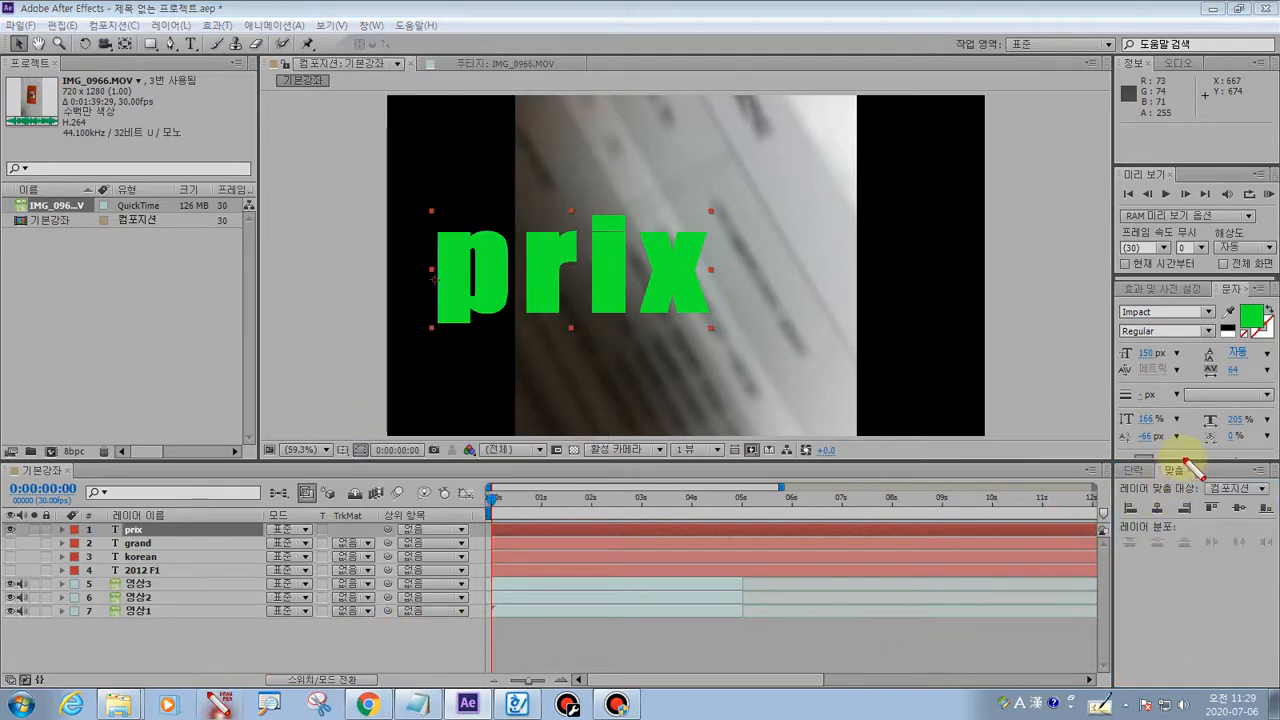
mouse_move(1183, 458)
left_mouse_down()
mouse_move(1167, 459)
mouse_move(1183, 477)
mouse_move(1186, 459)
left_mouse_up()
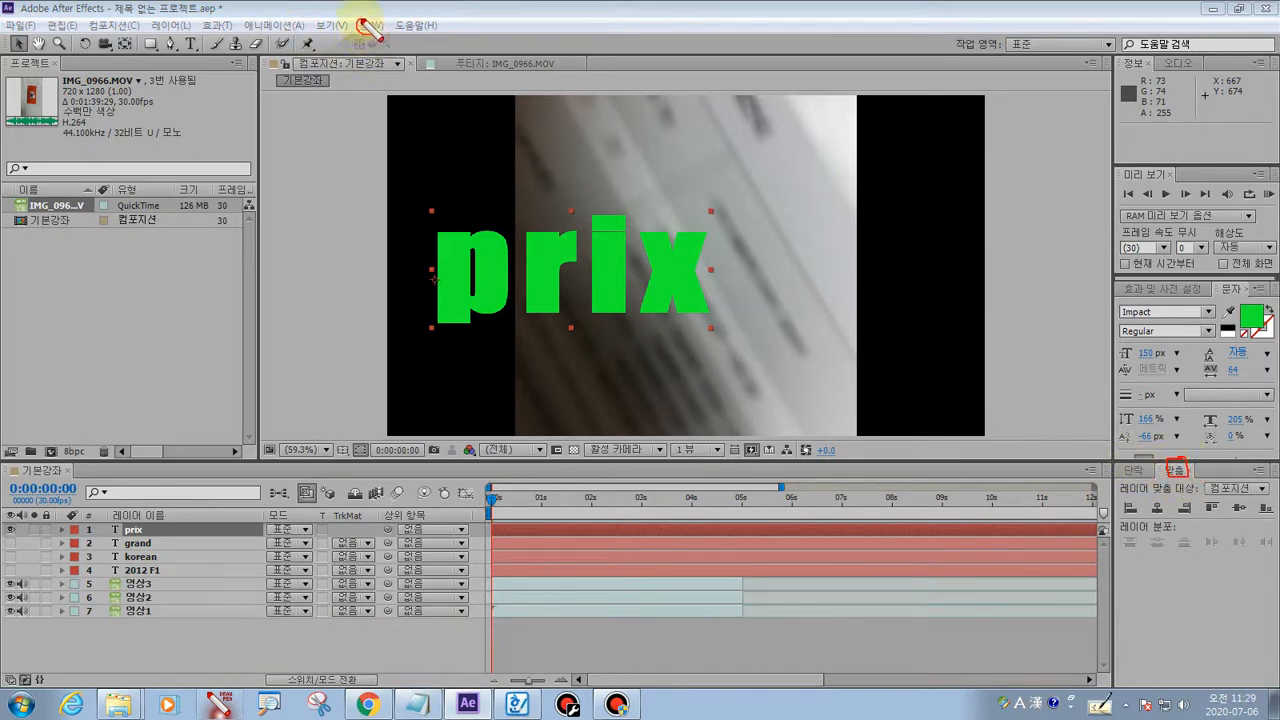
left_click_drag(372, 27, 361, 36)
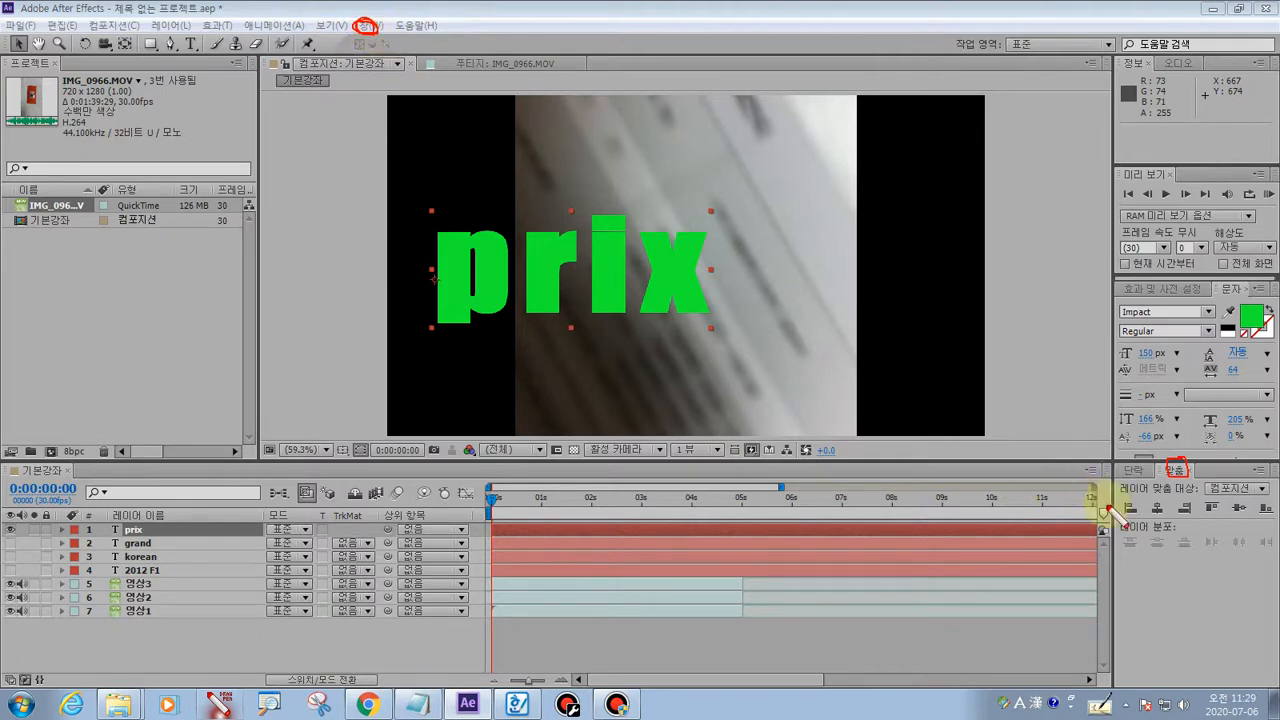
left_click_drag(1121, 494, 1198, 496)
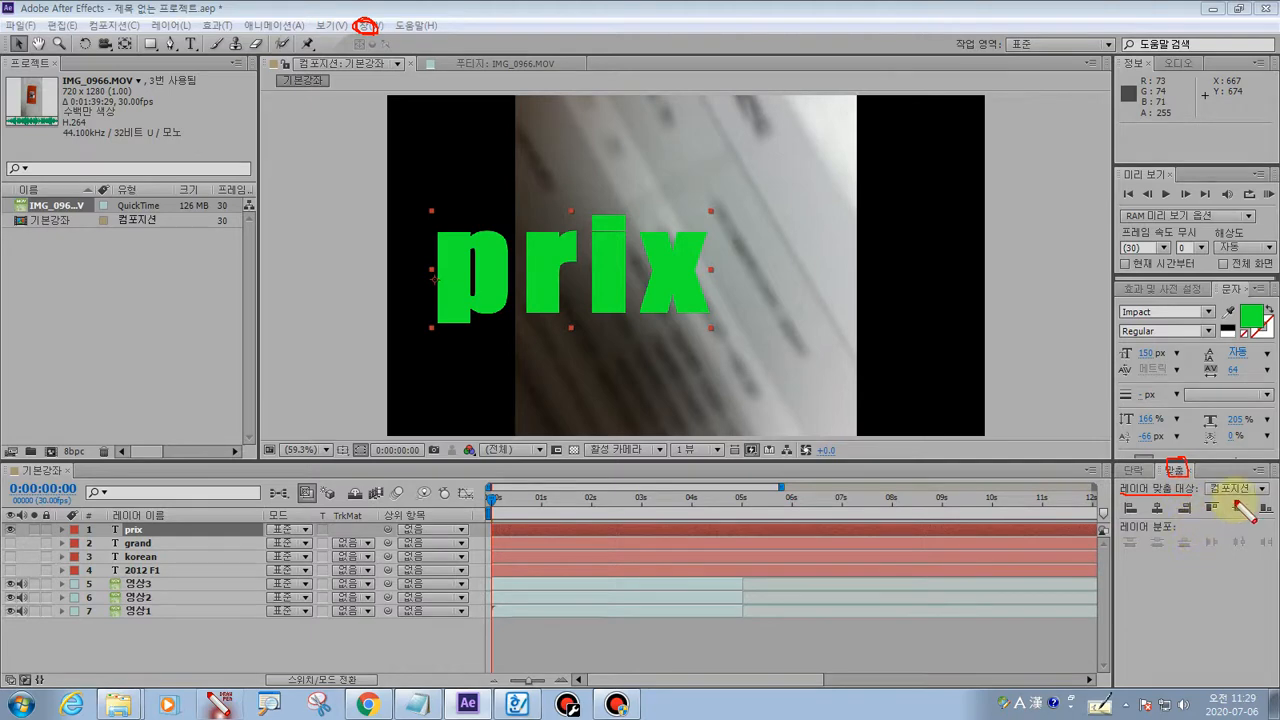
mouse_move(1262, 488)
left_mouse_down()
mouse_move(1216, 498)
mouse_move(1205, 484)
mouse_move(1263, 488)
left_mouse_up()
mouse_move(990, 92)
left_mouse_down()
mouse_move(466, 86)
mouse_move(394, 120)
mouse_move(394, 358)
mouse_move(421, 432)
mouse_move(970, 443)
mouse_move(986, 51)
left_mouse_up()
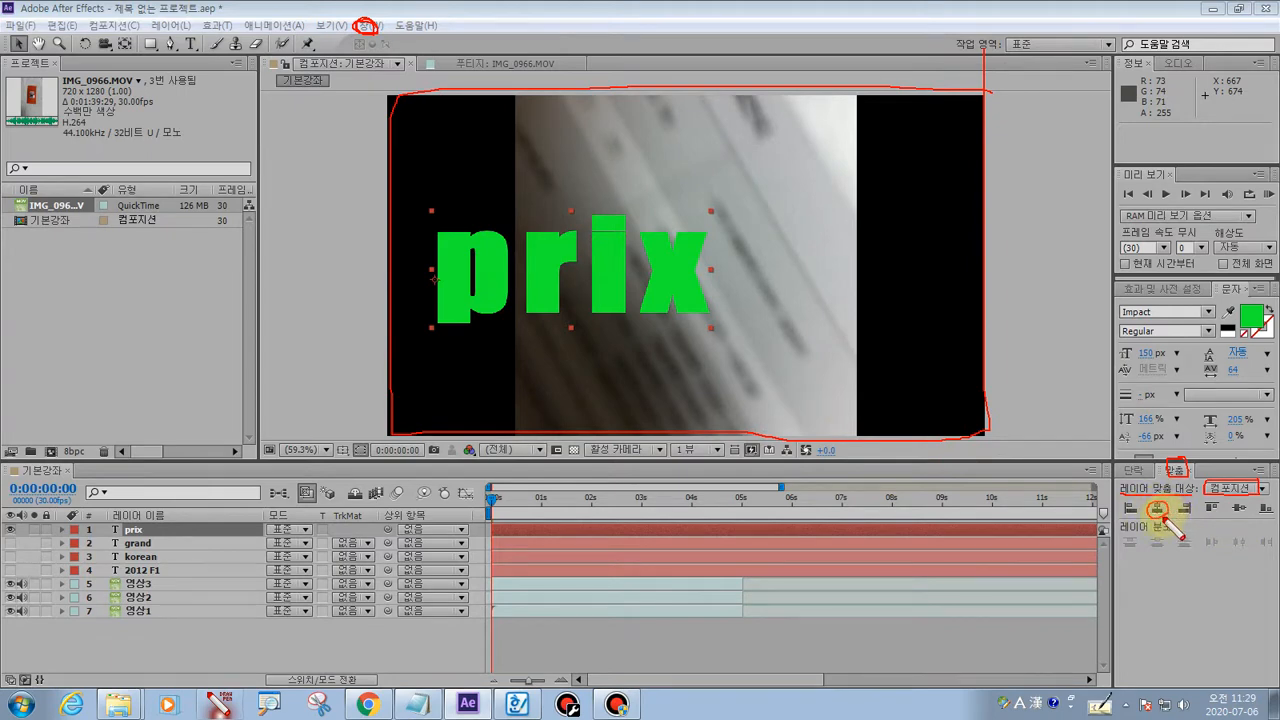
left_click_drag(1229, 509, 1243, 518)
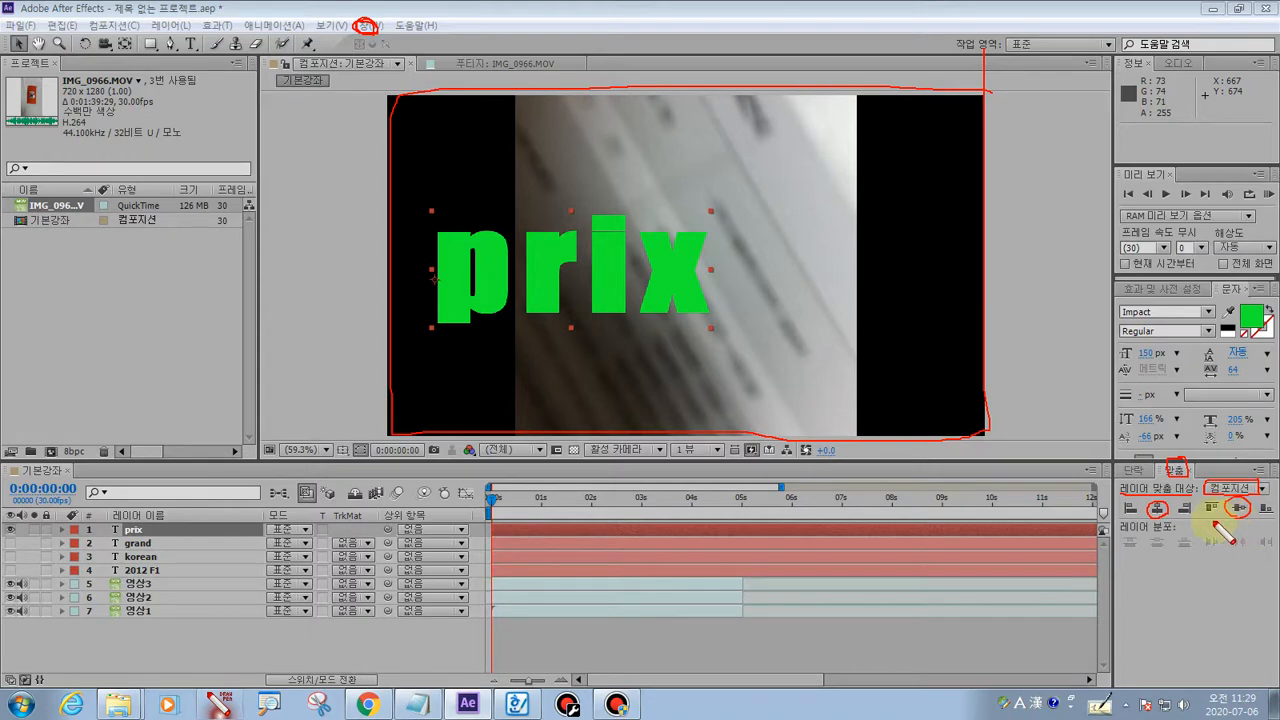
key("Escape")
- Centre the prix title horizontally and vertically in the composition
left_click(1160, 509)
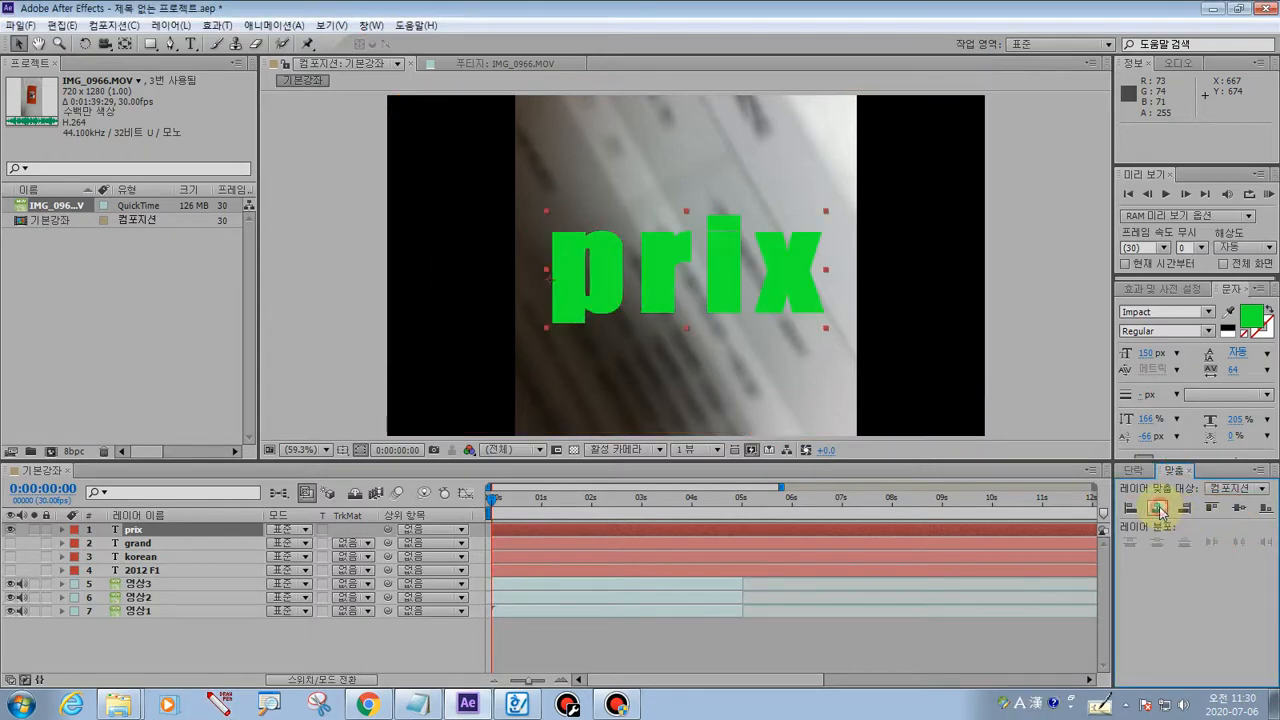
left_click(1238, 508)
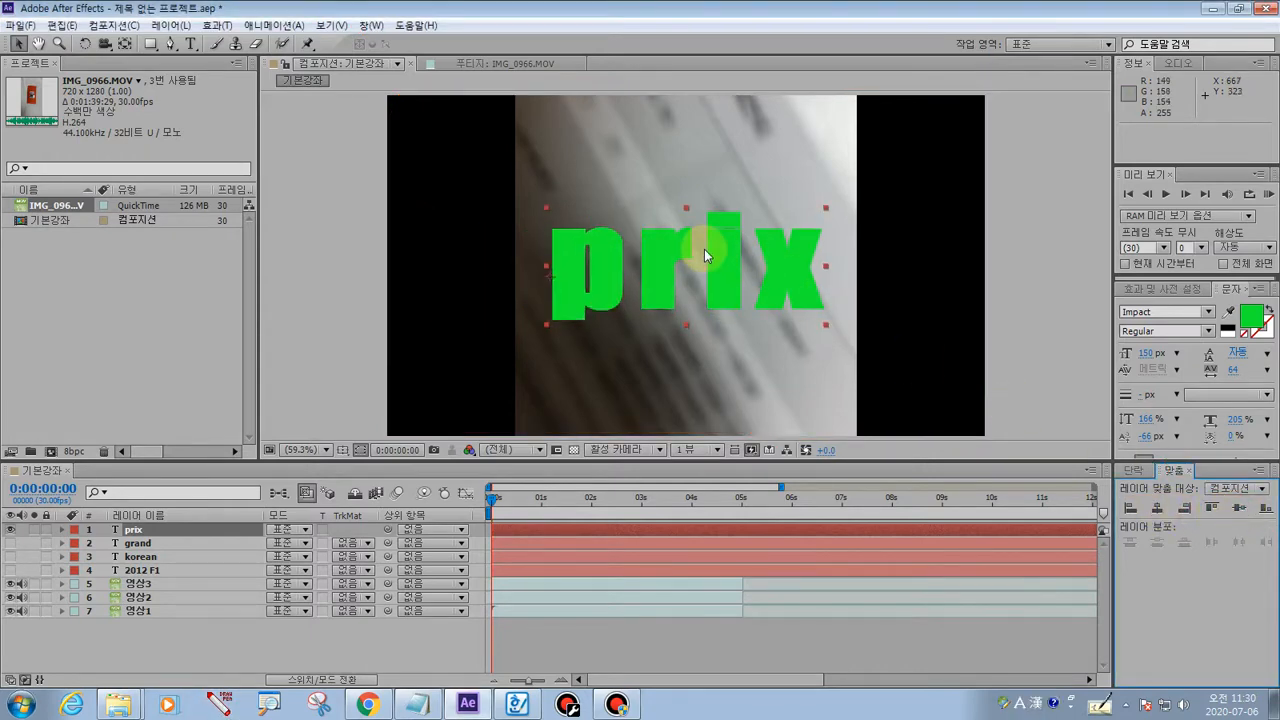
- Mark the Align heading, the composition target and the horizontal alignment options with red on-screen pen strokes, and clear the drawing
left_click(219, 704)
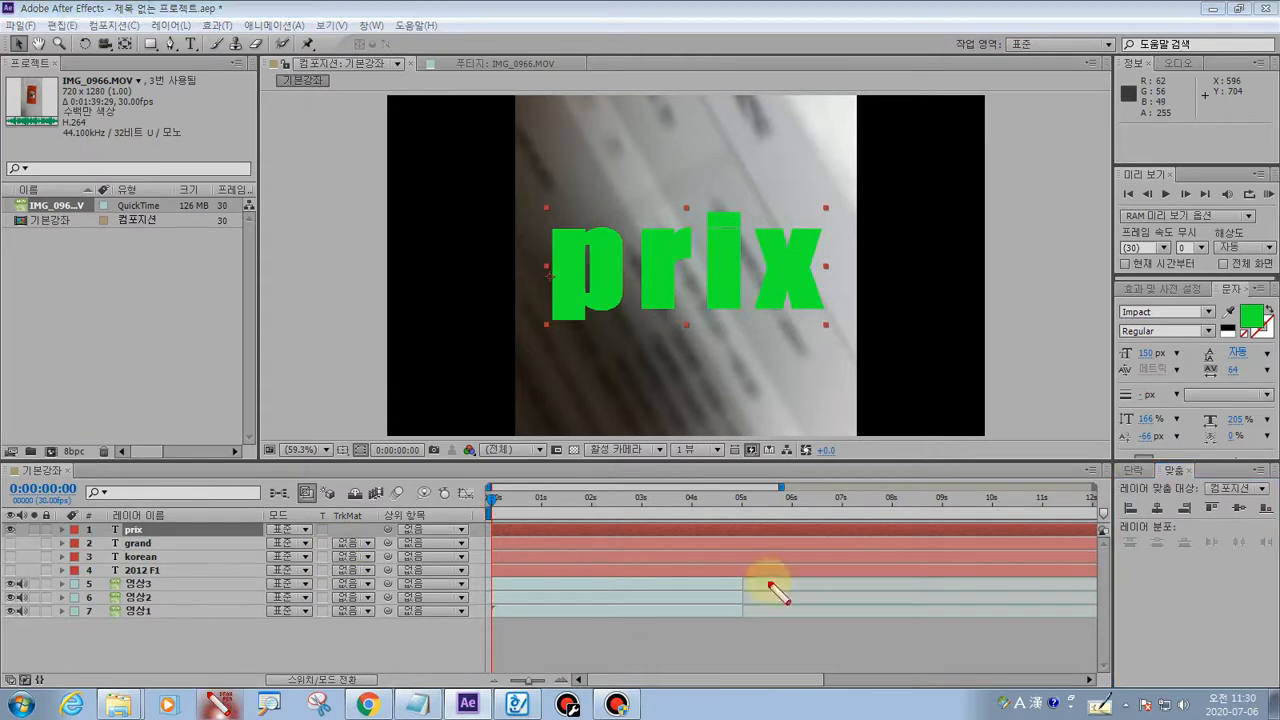
left_click_drag(1158, 468, 1170, 463)
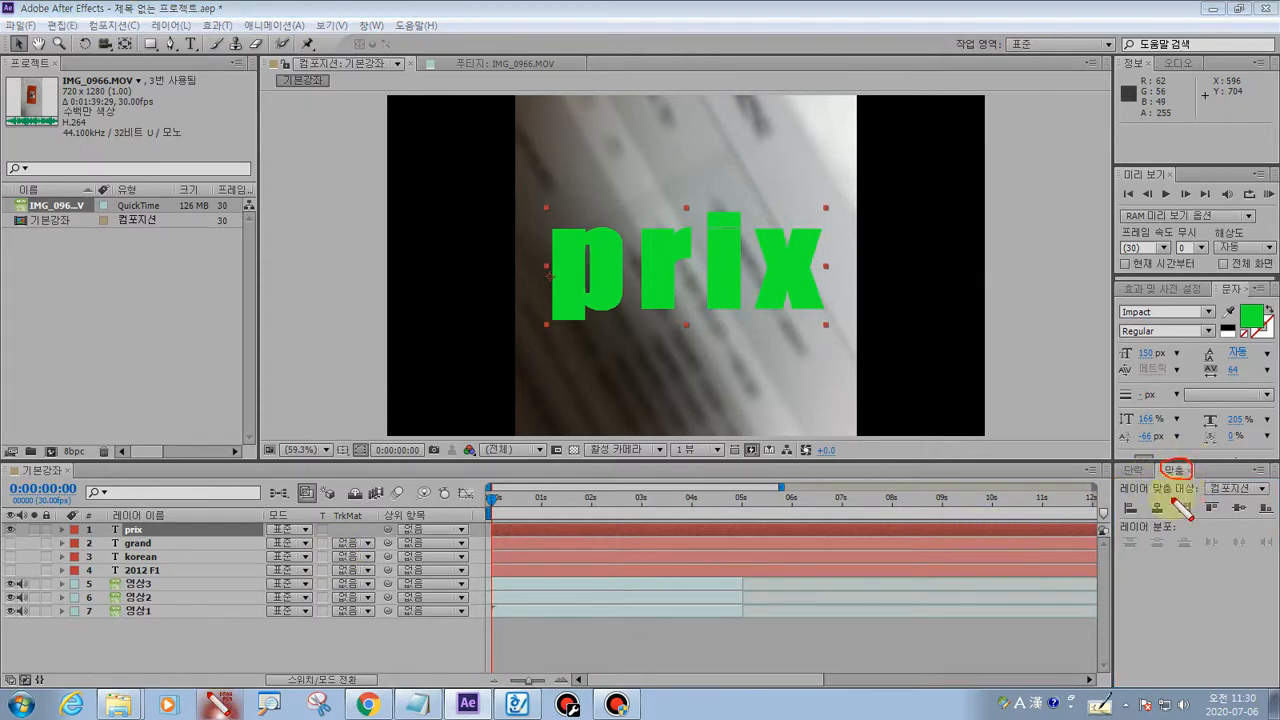
mouse_move(1106, 496)
left_mouse_down()
mouse_move(1212, 503)
mouse_move(1207, 489)
mouse_move(1255, 487)
mouse_move(1213, 508)
left_mouse_up()
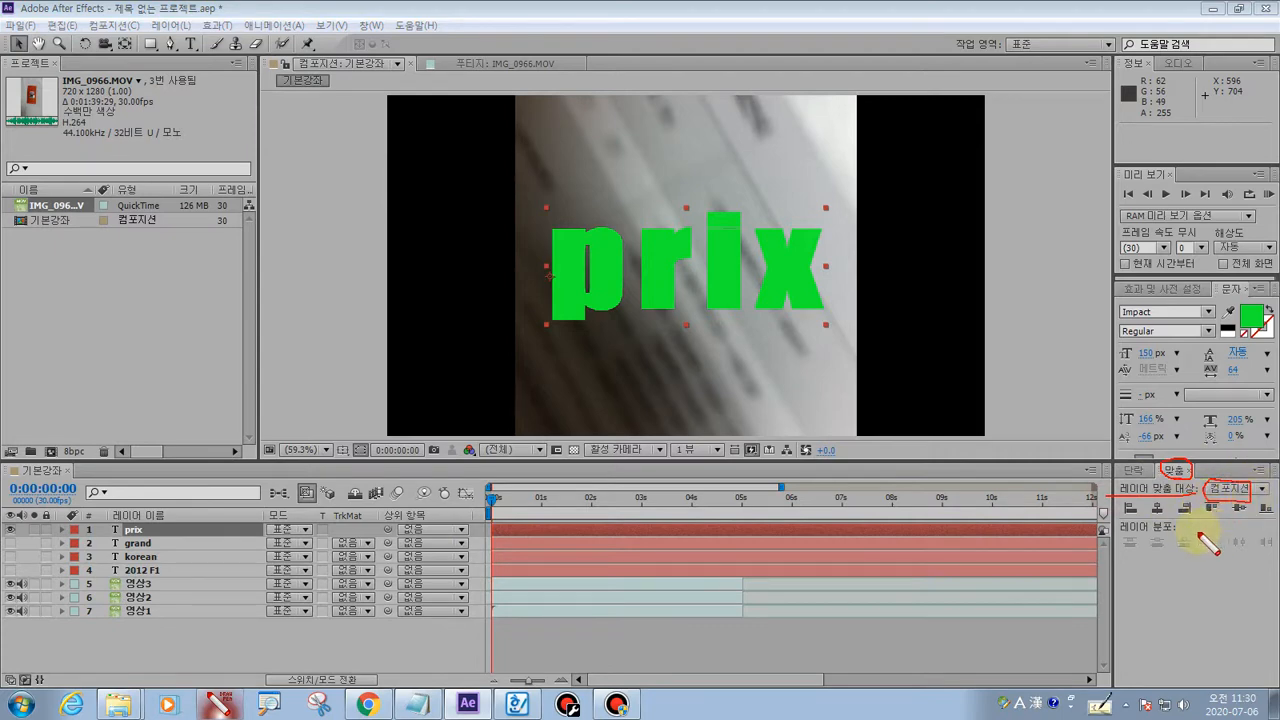
mouse_move(1155, 518)
left_mouse_down()
mouse_move(1156, 499)
mouse_move(1157, 521)
mouse_move(1135, 498)
mouse_move(1134, 526)
left_mouse_up()
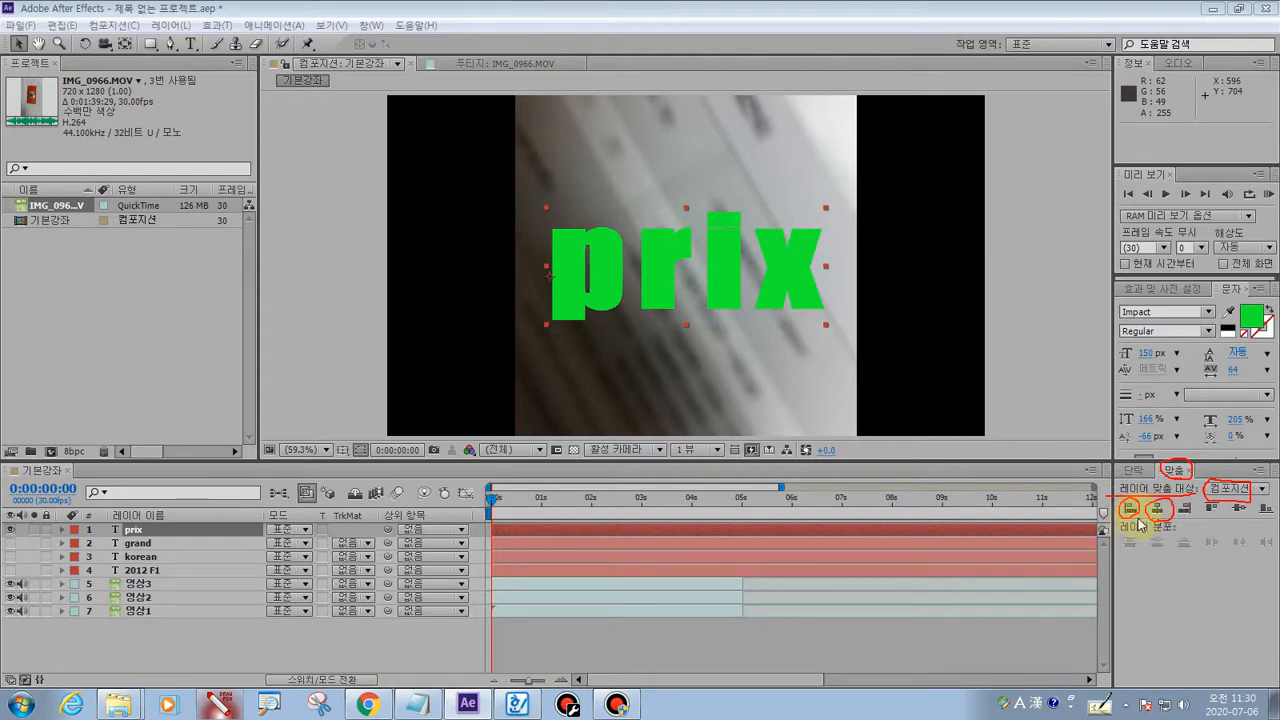
key("Escape")
- Try the left, centre, right, top, middle and bottom alignments on the prix title, and centre it both ways in the composition again
left_click(1130, 509)
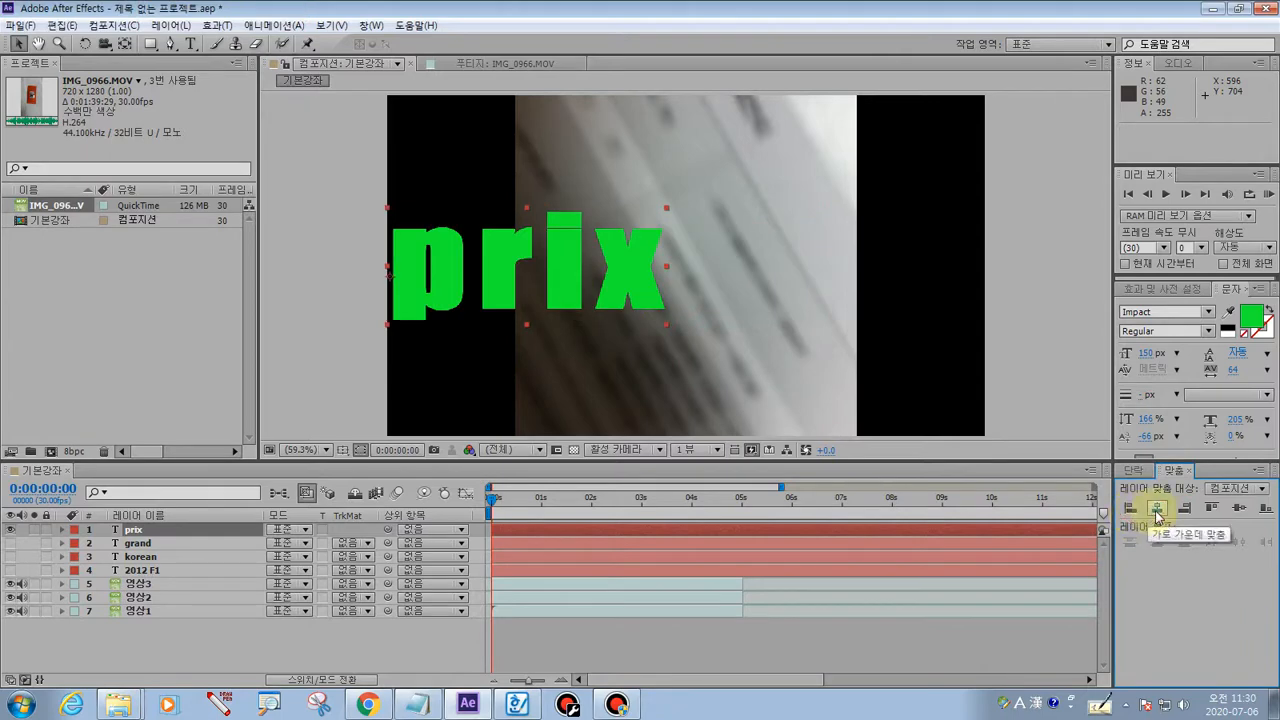
left_click(1157, 508)
left_click(1183, 510)
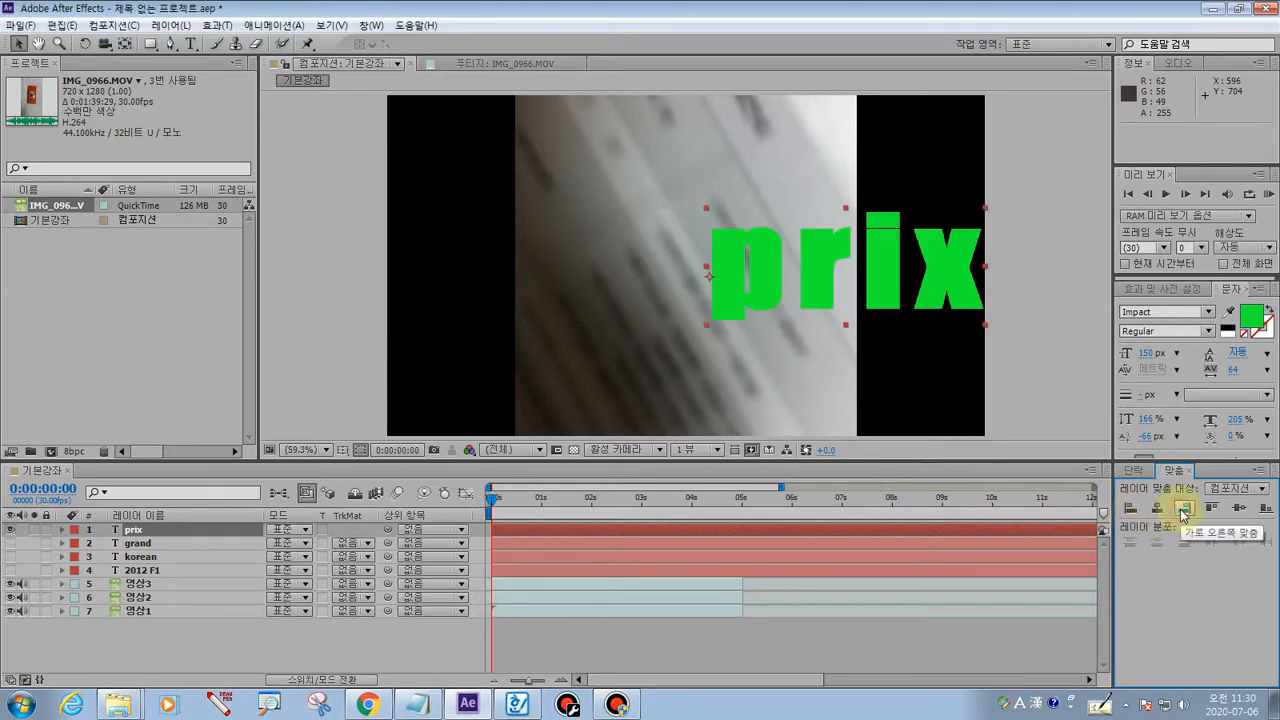
left_click(1210, 508)
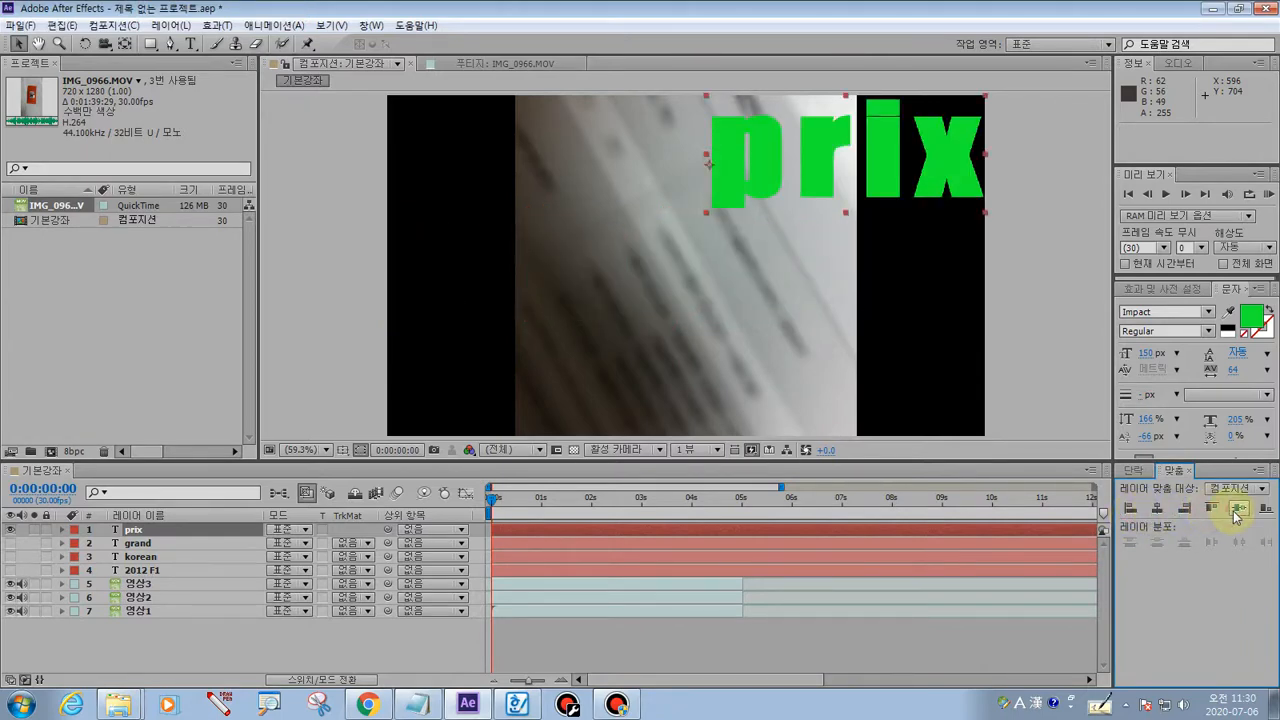
left_click(1238, 509)
left_click(1264, 509)
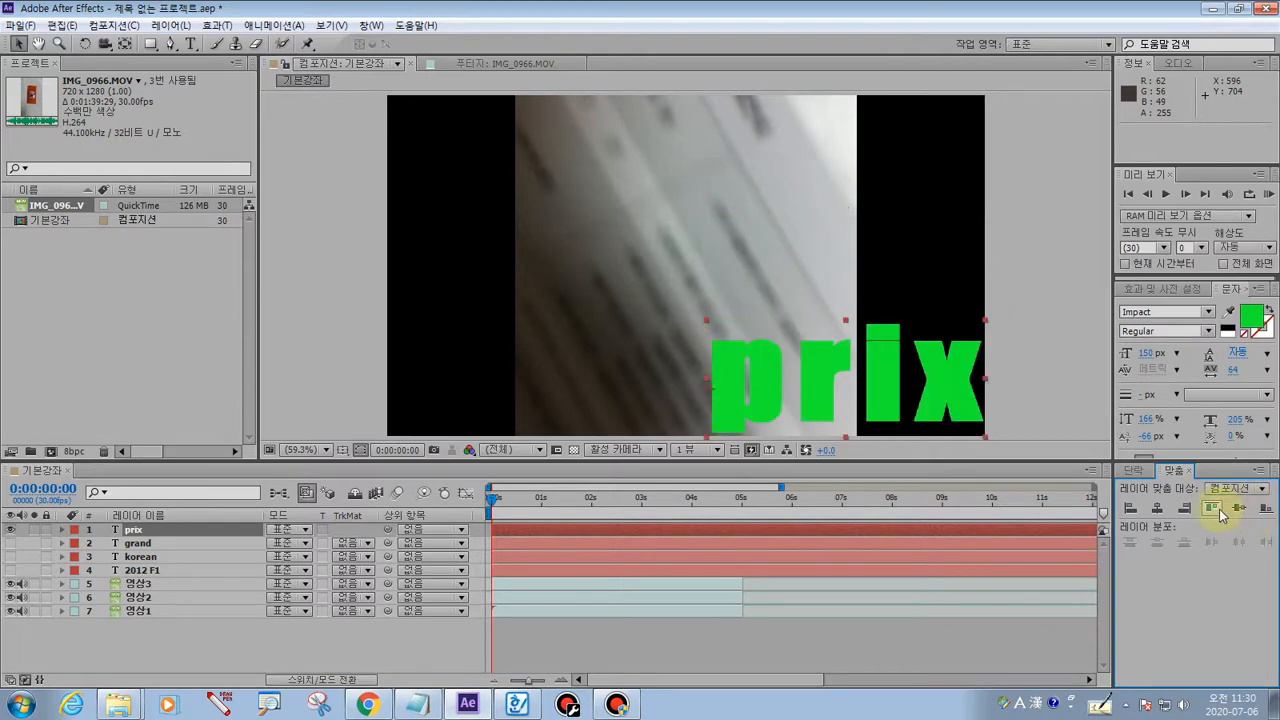
left_click(1157, 508)
left_click(1237, 509)
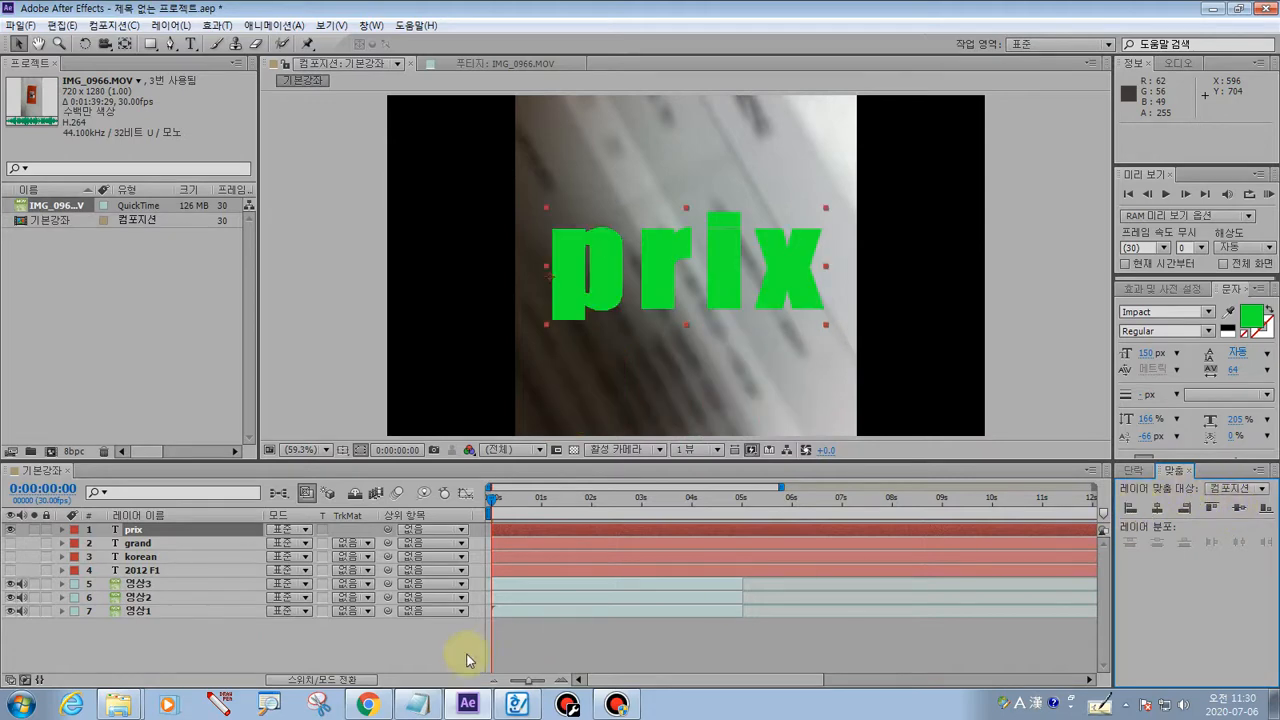
- Circle the horizontal and vertical centring options with the red on-screen pen, clear the drawing, and deselect the prix layer
left_click(218, 705)
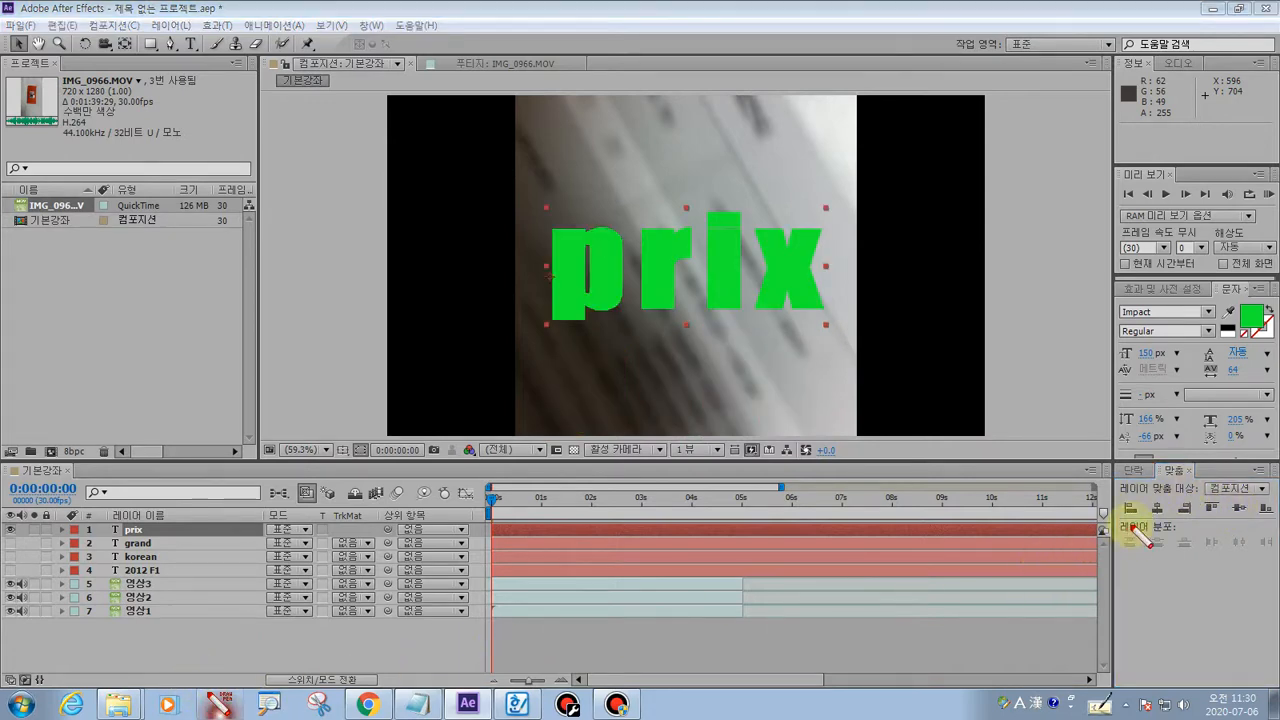
mouse_move(1135, 515)
left_mouse_down()
mouse_move(1248, 506)
mouse_move(1231, 531)
mouse_move(1224, 516)
left_mouse_up()
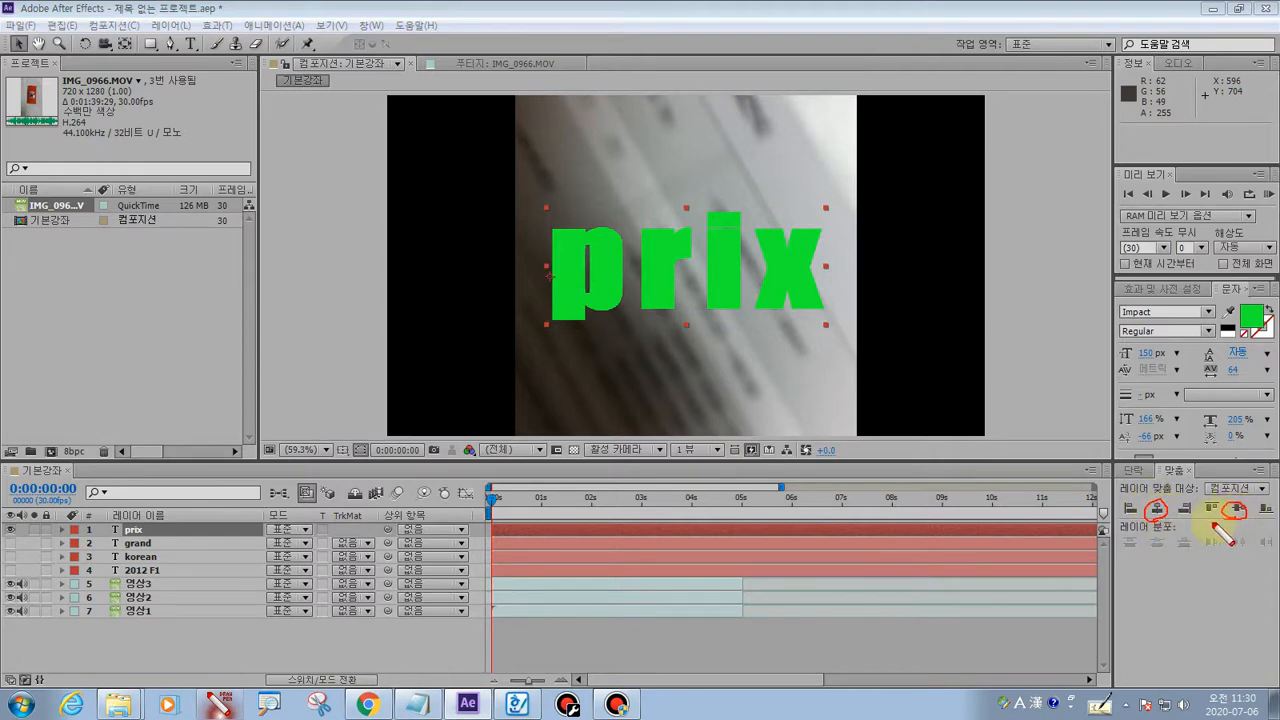
right_click(577, 333)
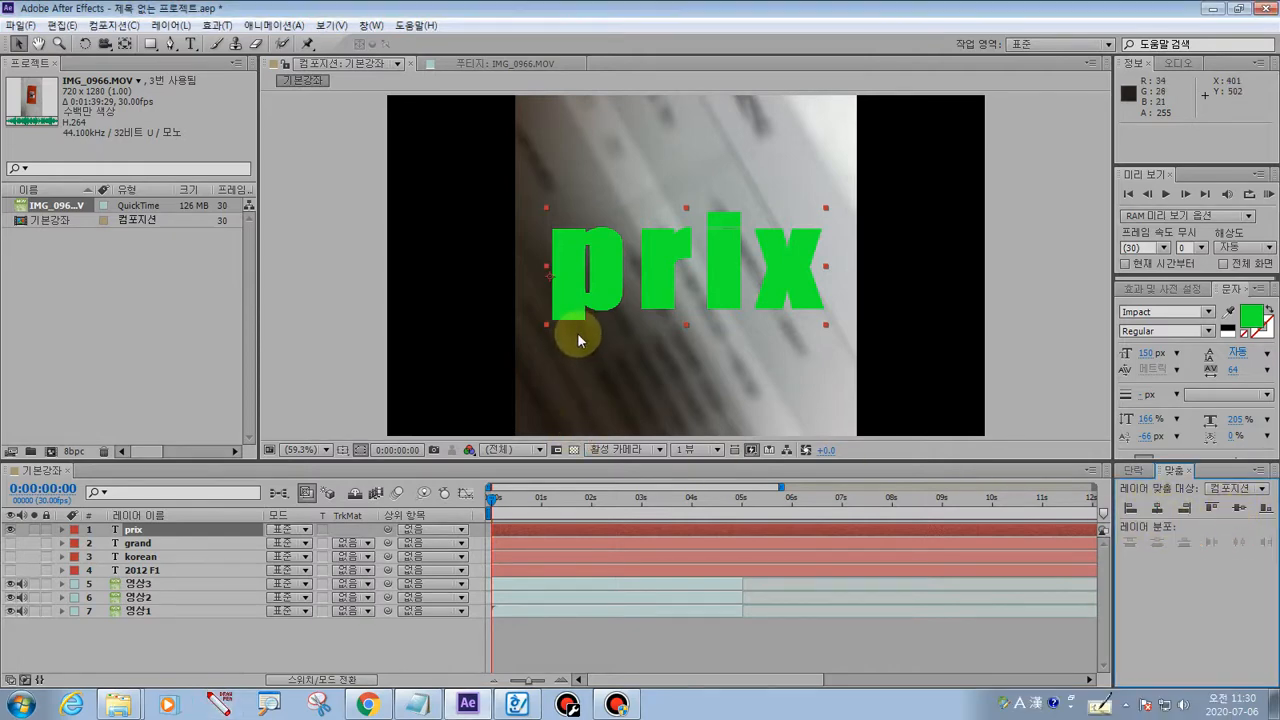
left_click(200, 643)
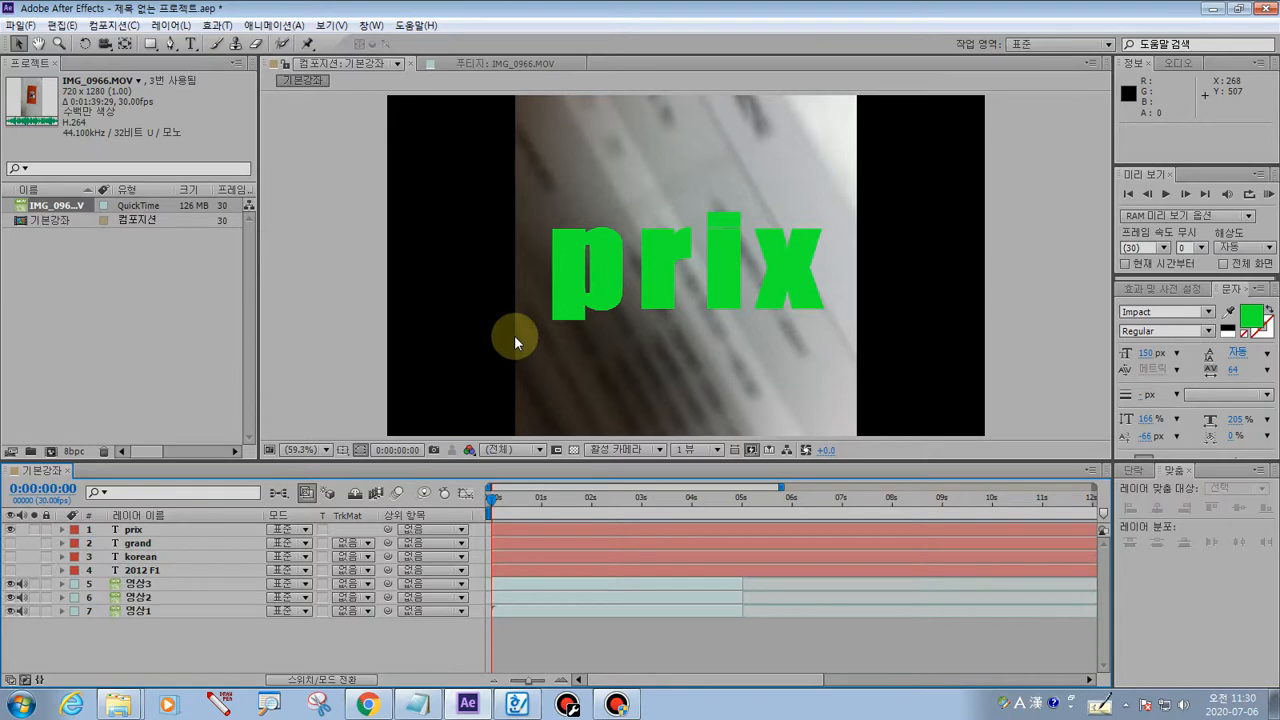
- Move the current time to 0:00:02:01 and make the grand, korean and 2012 F1 text layers visible
left_click_drag(492, 497, 513, 507)
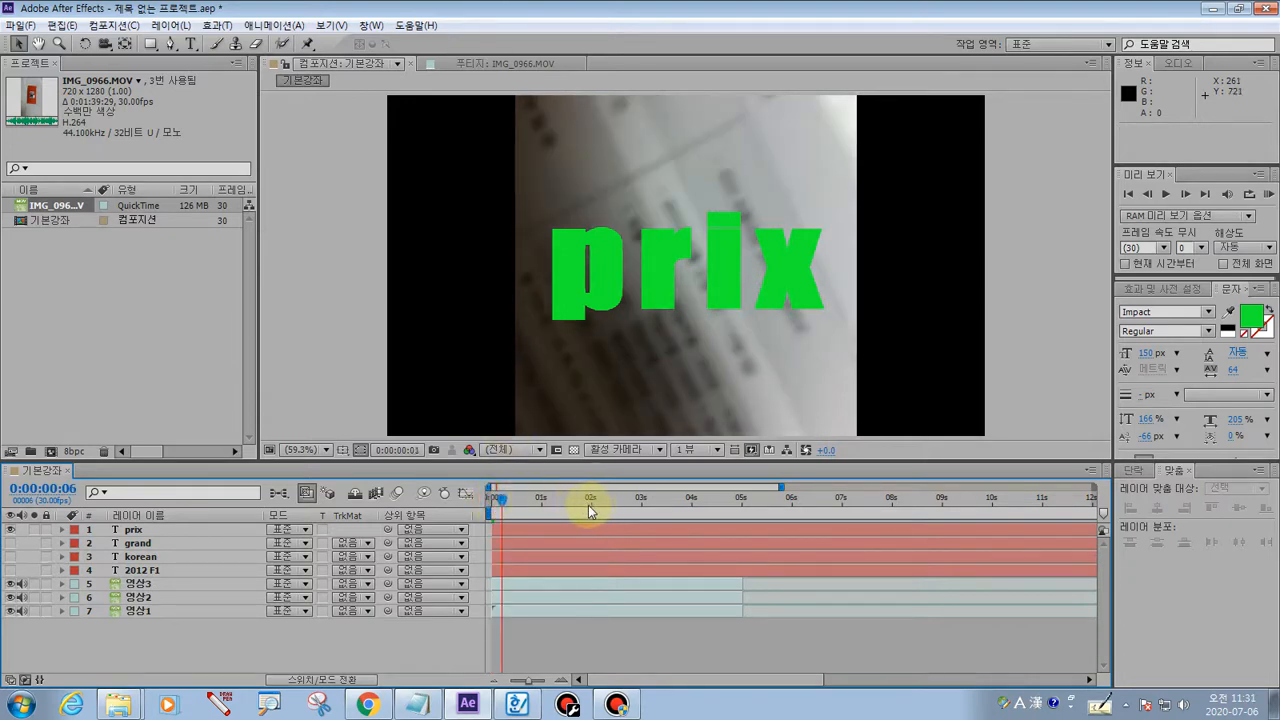
left_click_drag(526, 503, 592, 500)
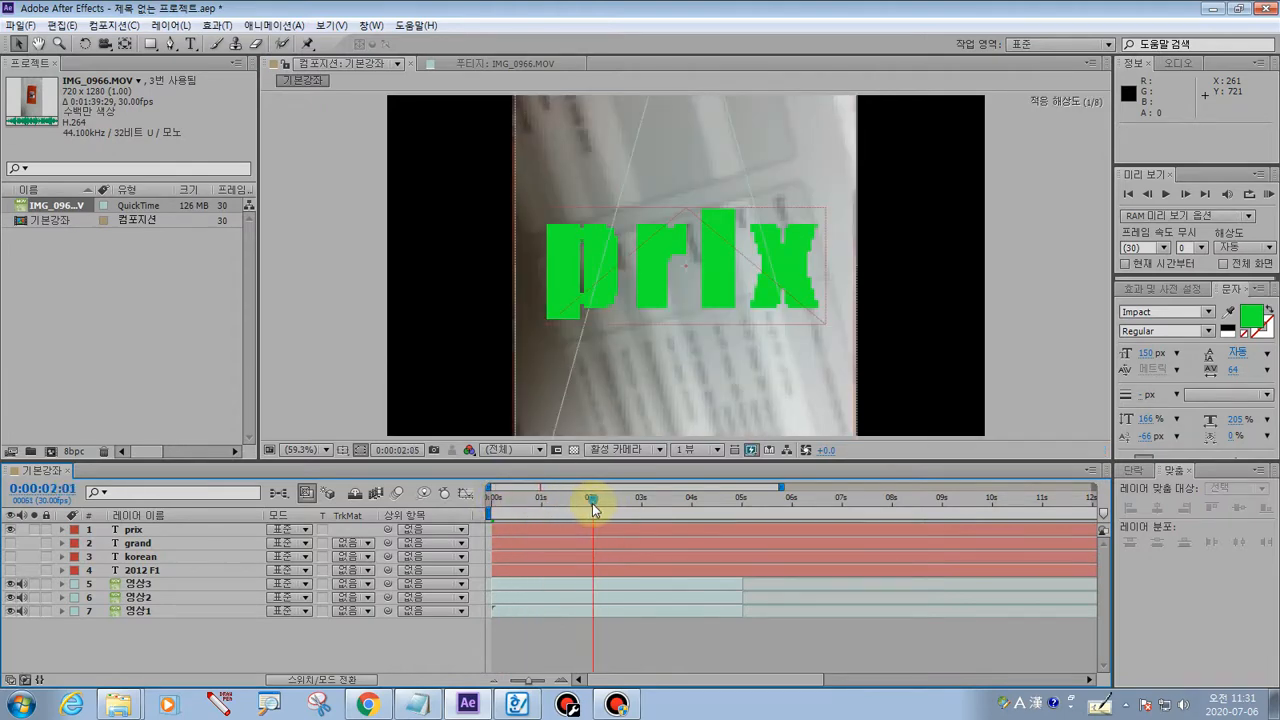
left_click(10, 543)
left_click(10, 556)
left_click(10, 570)
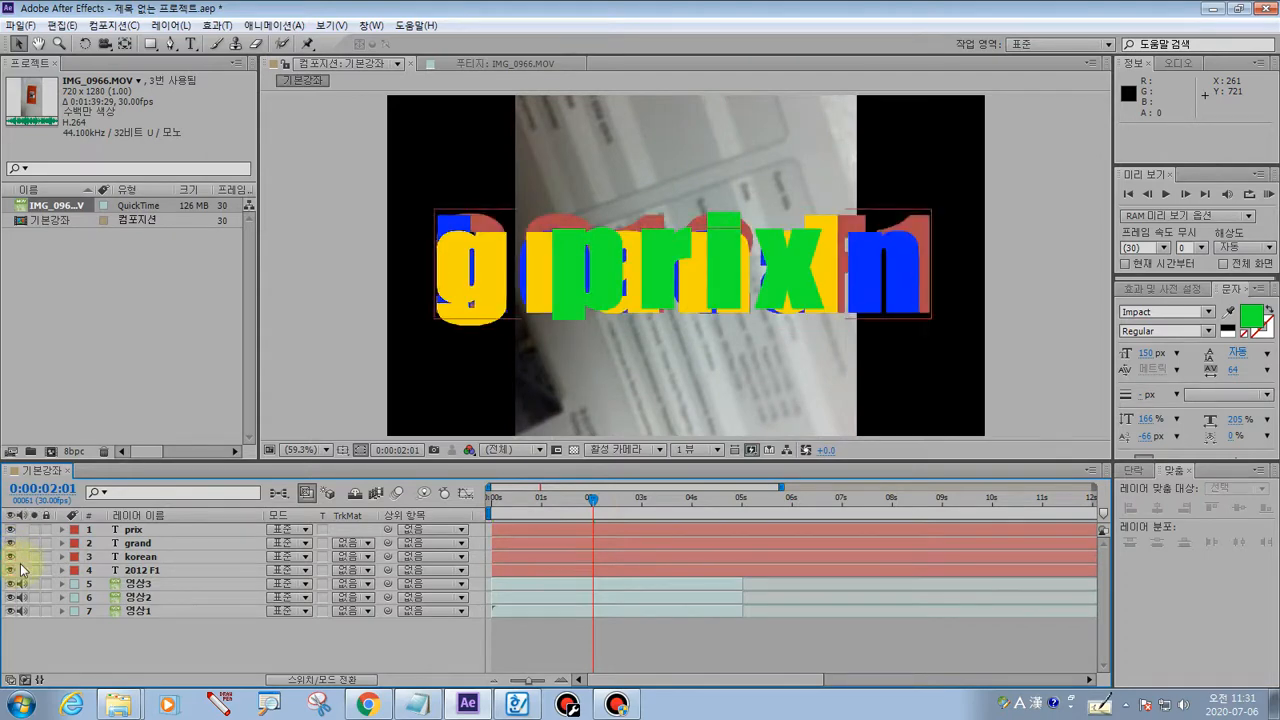
- Select all four text layers from 2012 F1 to prix, outline them with the red on-screen pen, and clear the drawing
left_click(140, 570)
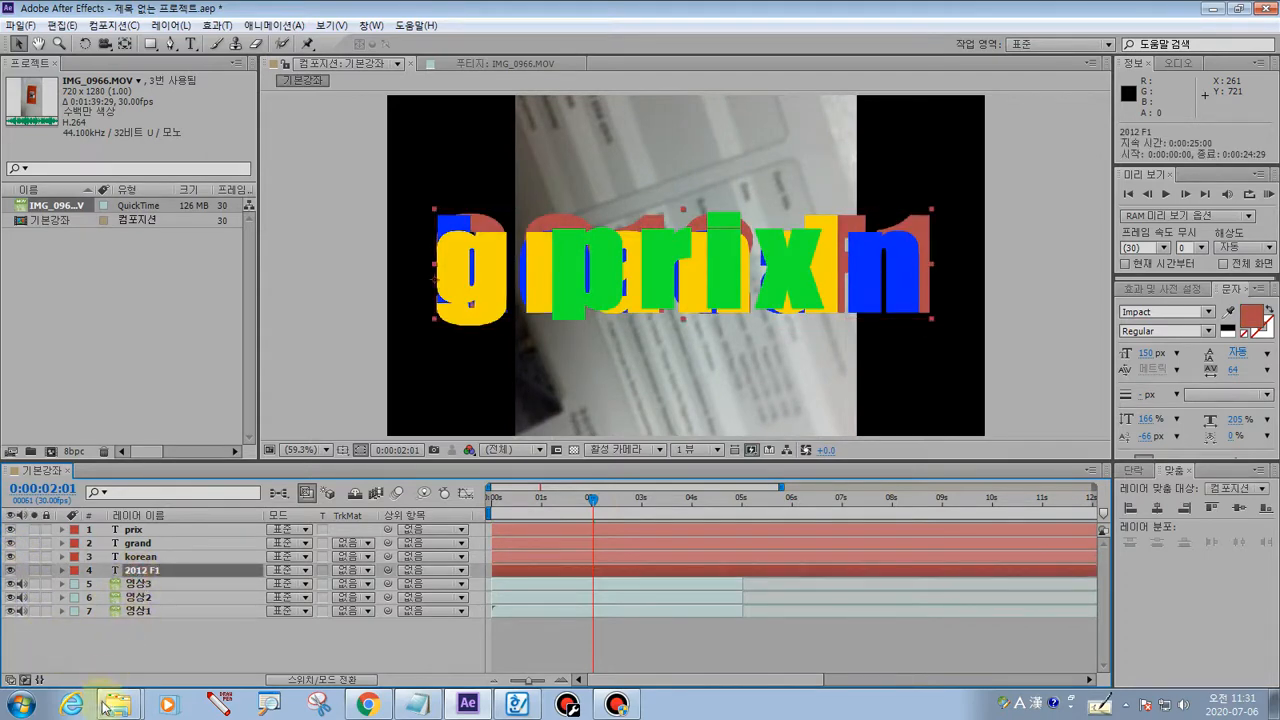
left_click(148, 532, "shift")
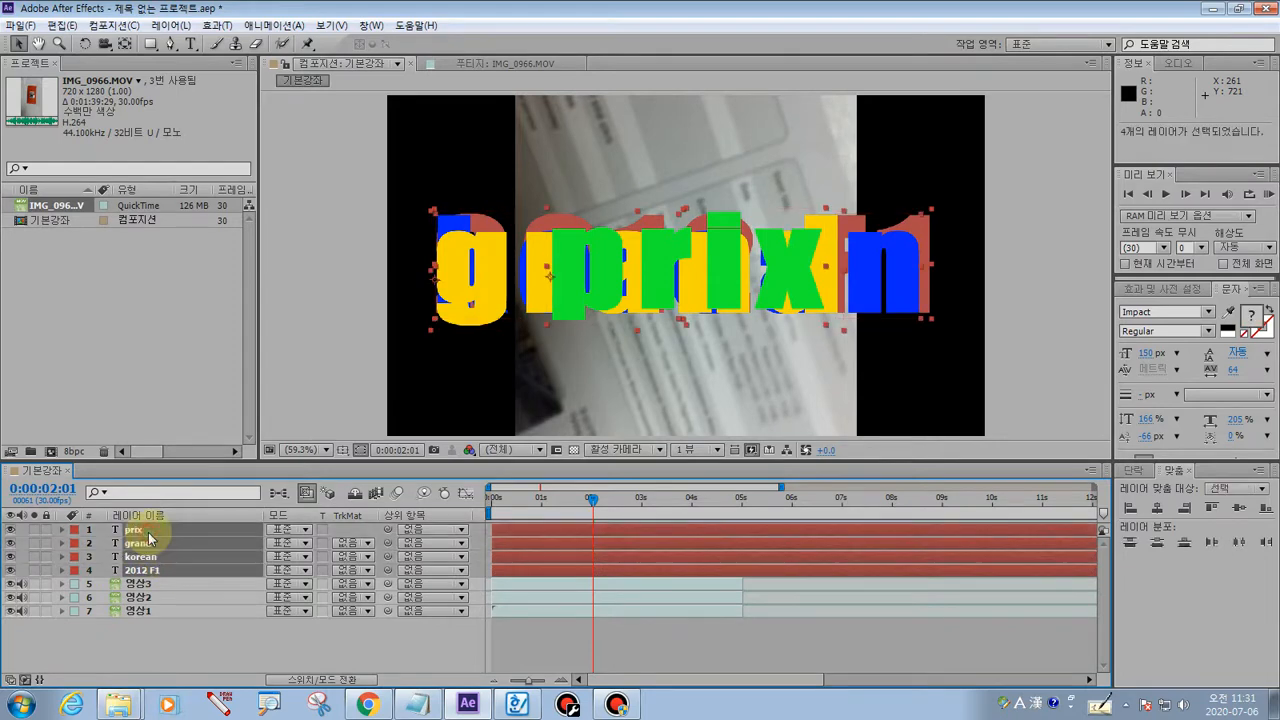
left_click(216, 703)
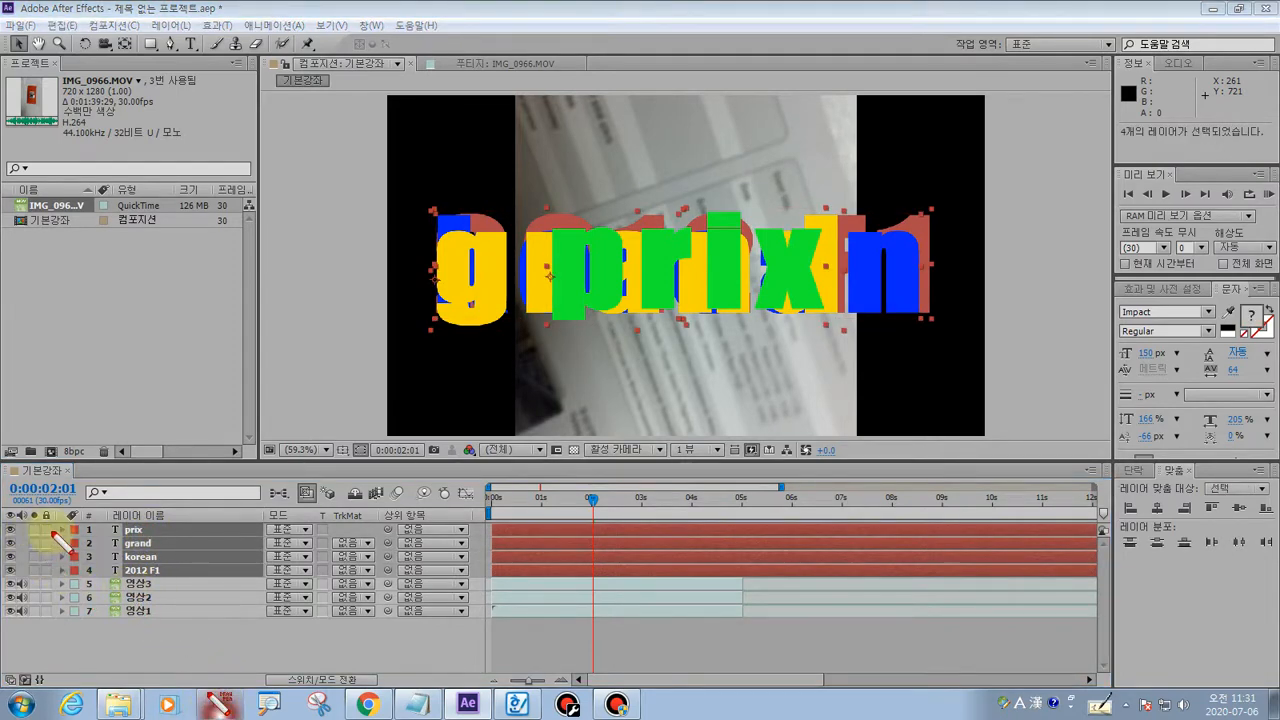
mouse_move(52, 531)
left_mouse_down()
mouse_move(66, 508)
mouse_move(12, 512)
mouse_move(6, 575)
mouse_move(162, 582)
mouse_move(192, 548)
mouse_move(166, 508)
mouse_move(55, 521)
left_mouse_up()
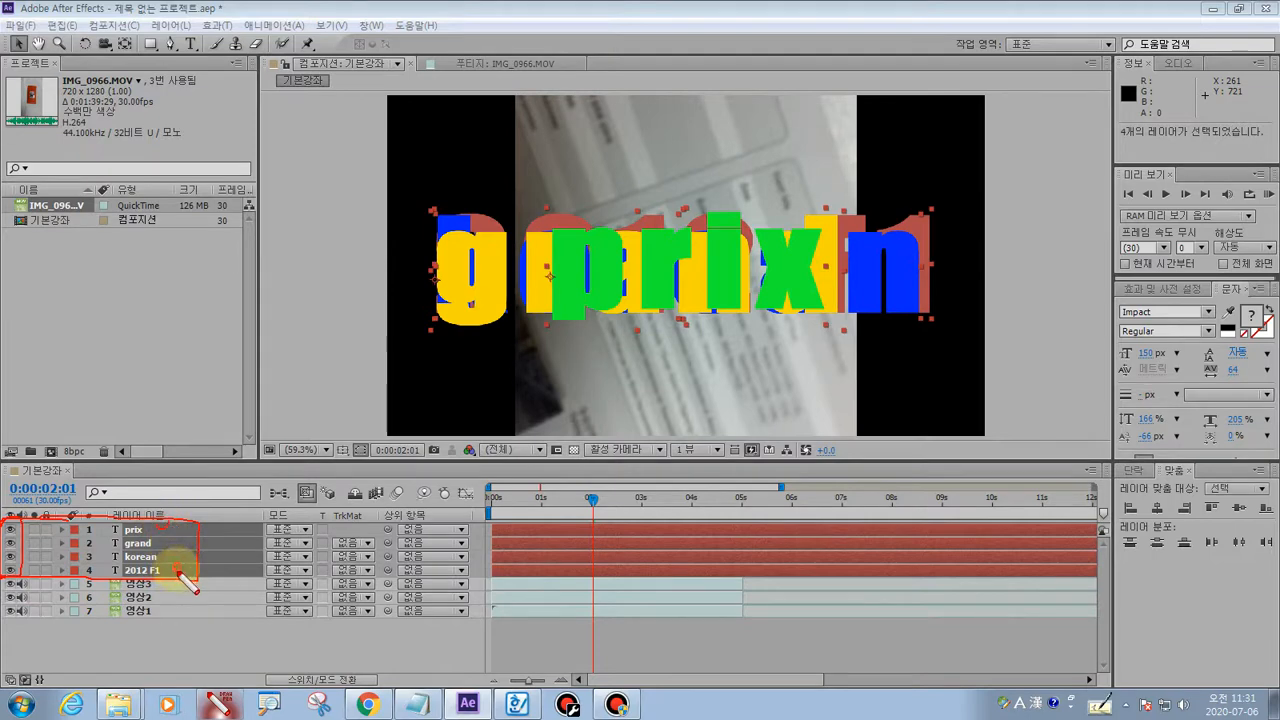
key("Escape")
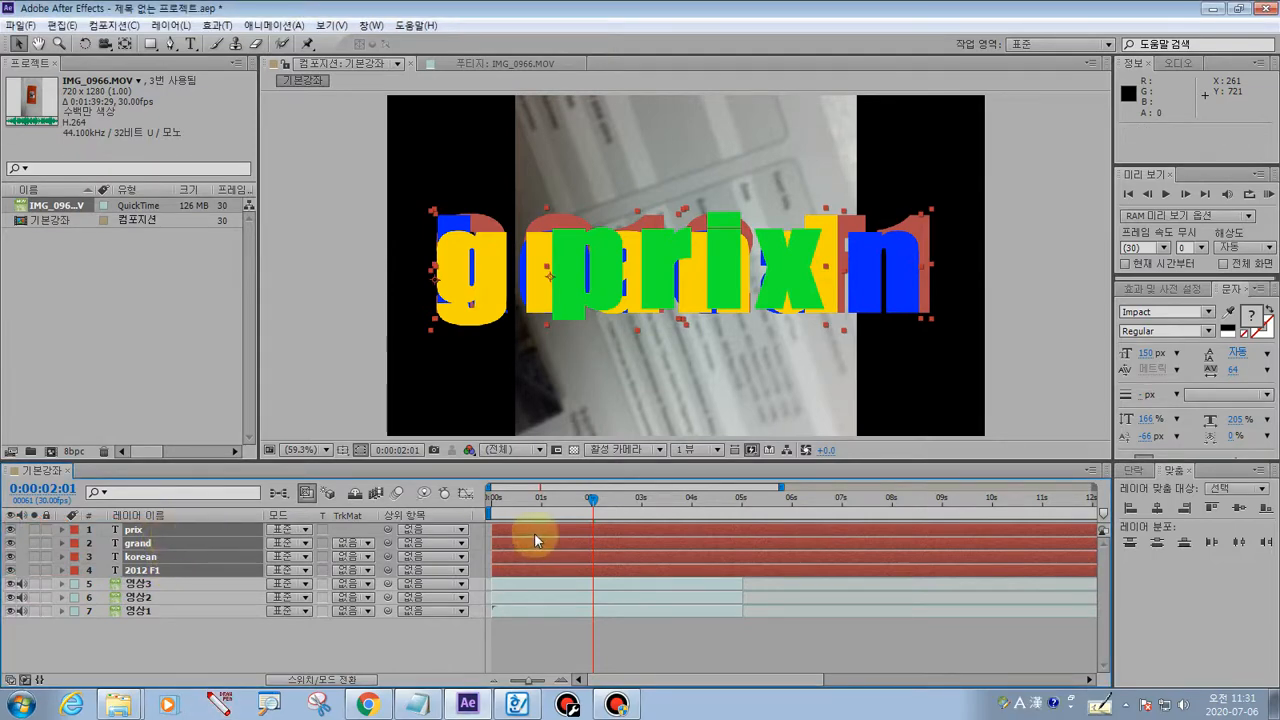
- Trim the ends of the four selected text layers to 0:00:02:00 and deselect them
left_click_drag(589, 500, 593, 505)
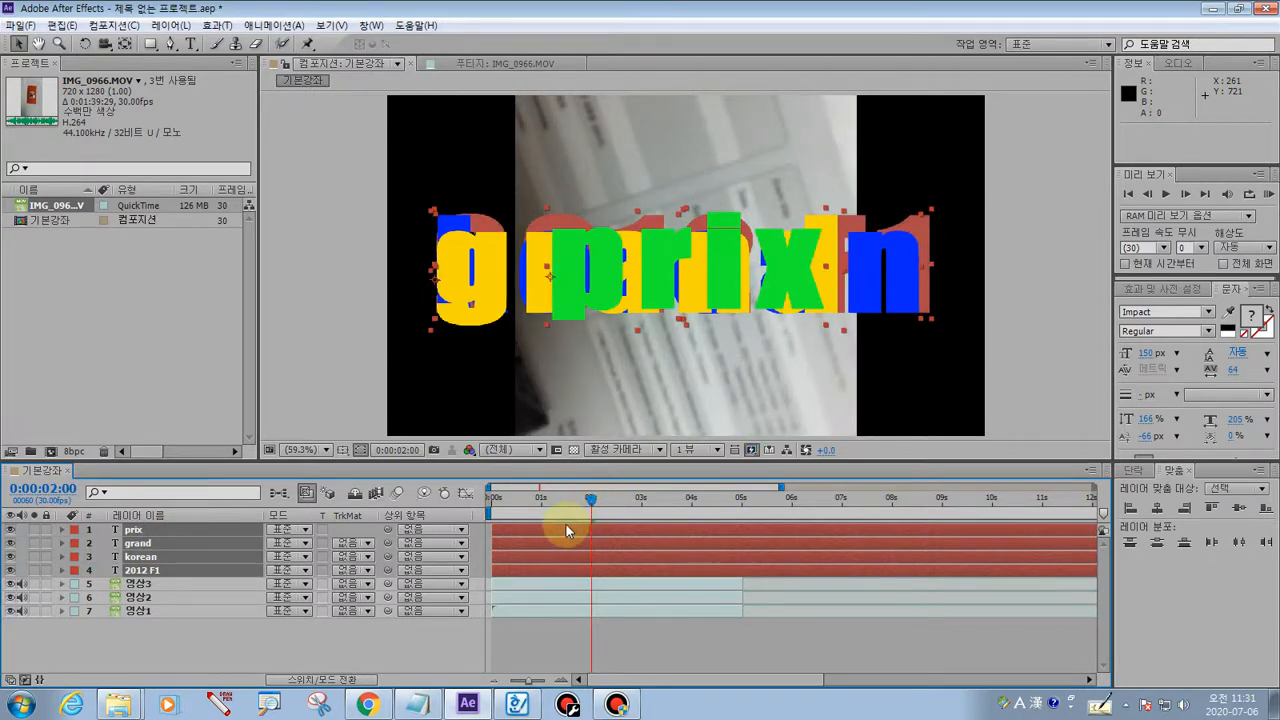
key("alt+bracketright")
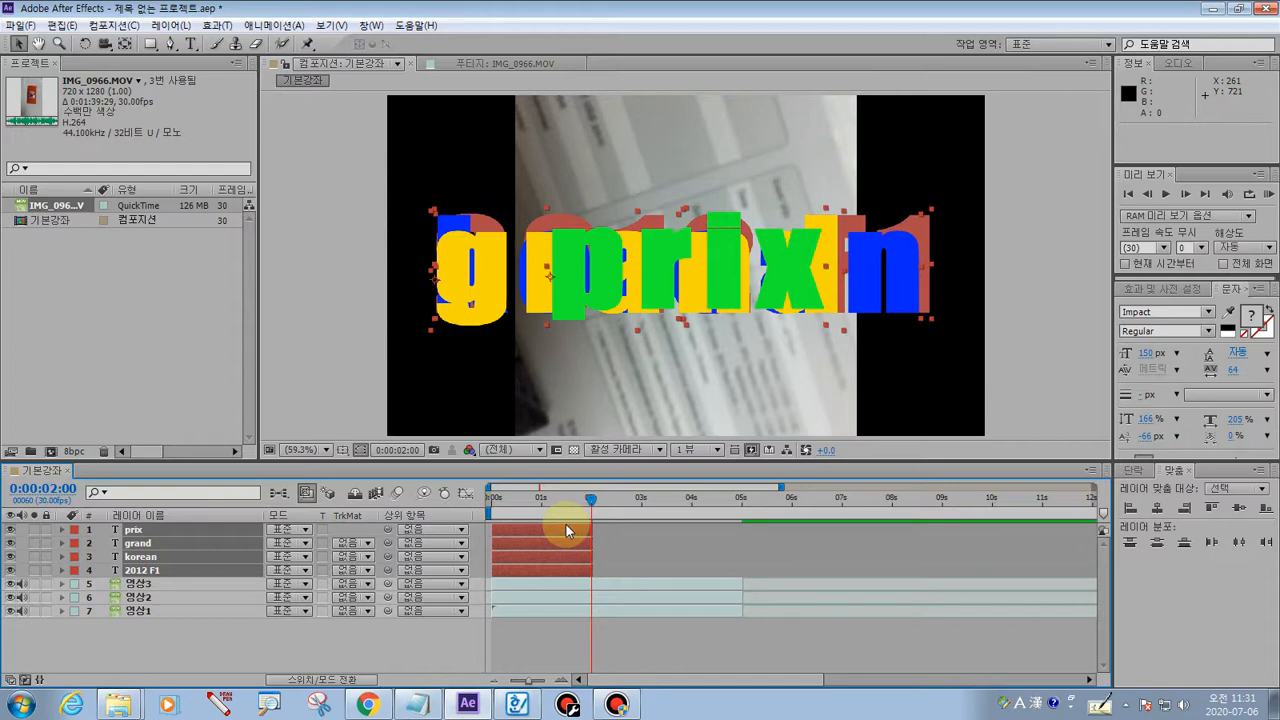
left_click(553, 643)
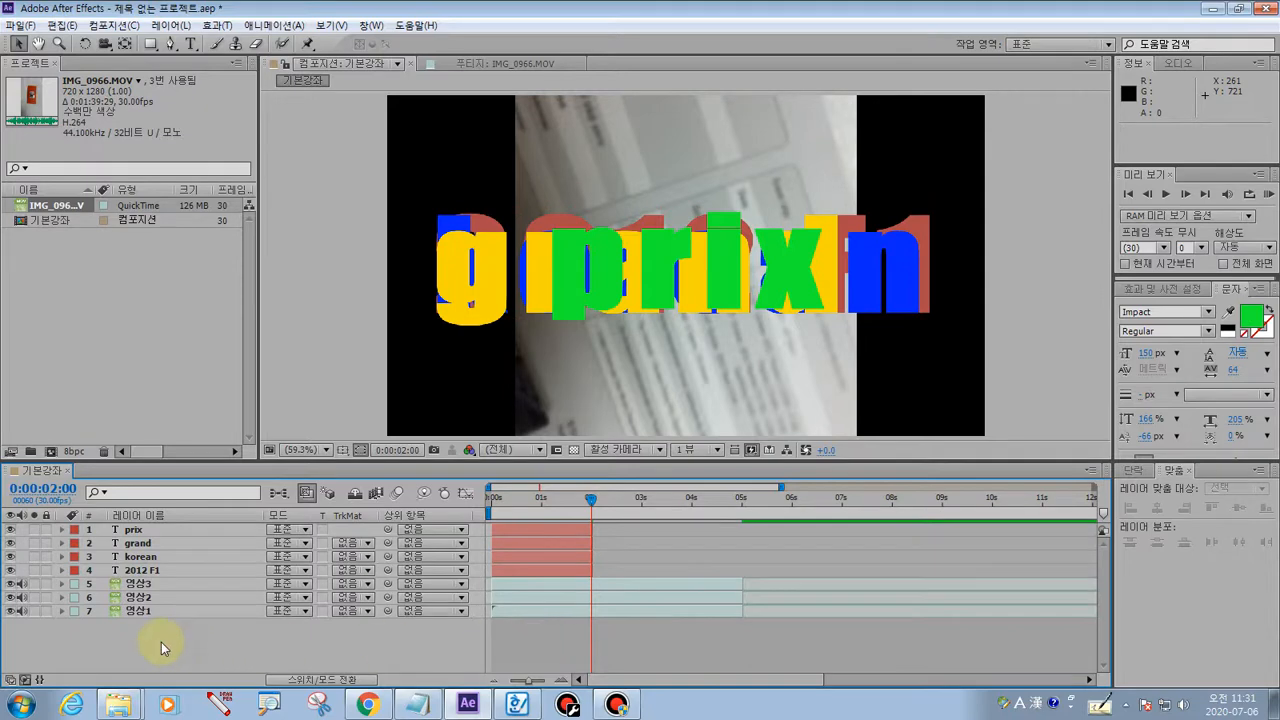
- Outline the video area in the composition with the red on-screen pen, and clear the drawing
left_click(218, 705)
mouse_move(640, 95)
left_mouse_down()
mouse_move(534, 102)
mouse_move(550, 465)
mouse_move(785, 462)
mouse_move(724, 63)
mouse_move(563, 98)
left_mouse_up()
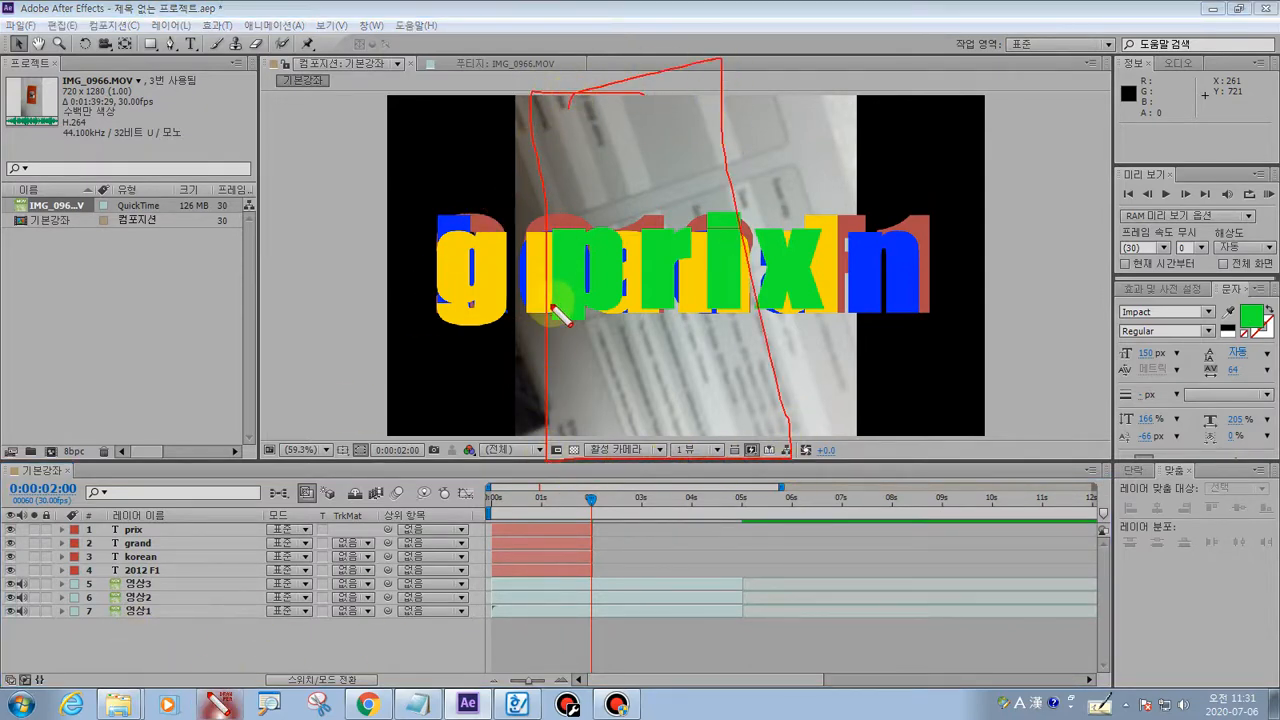
key("Escape")
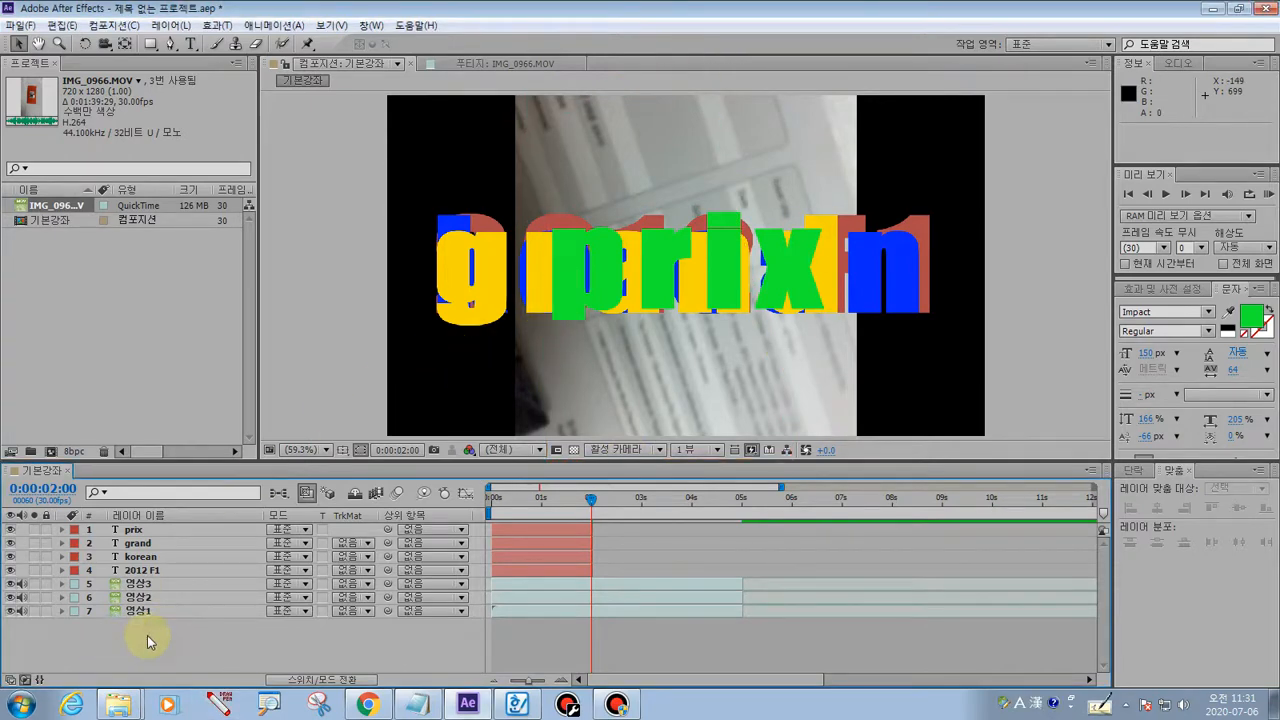
- Select the 영상1, 영상2 and 영상3 layers, outline them with the red on-screen pen, and set the composition magnification to 12.5%
mouse_move(147, 635)
left_mouse_down()
mouse_move(133, 582)
mouse_move(176, 661)
mouse_move(116, 584)
mouse_move(116, 624)
mouse_move(157, 626)
mouse_move(128, 580)
left_mouse_up()
left_click(221, 705)
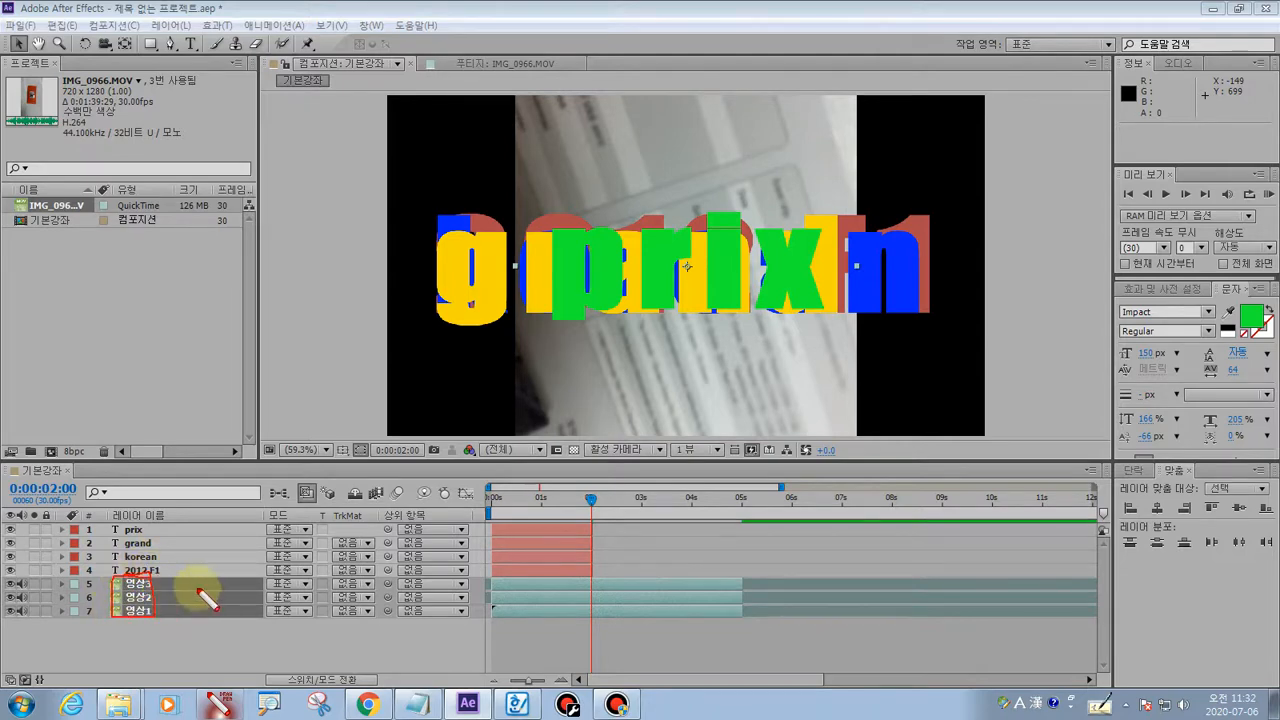
left_click(300, 449)
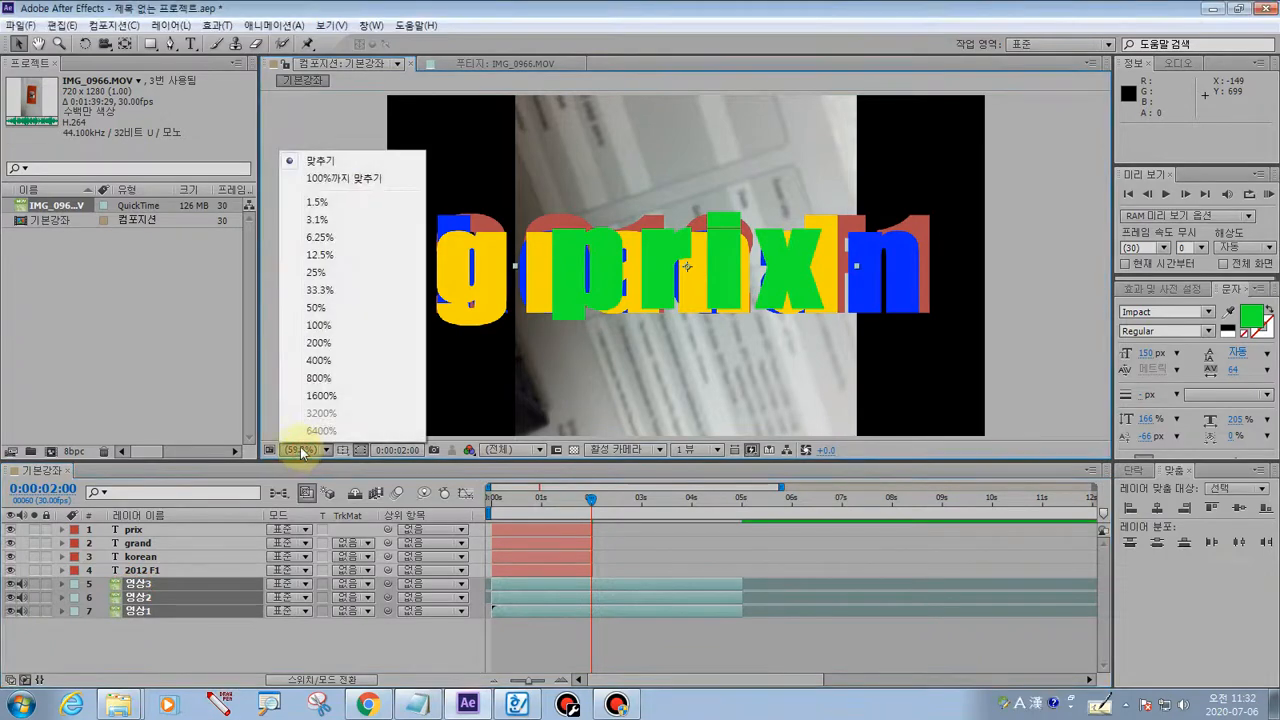
left_click(319, 254)
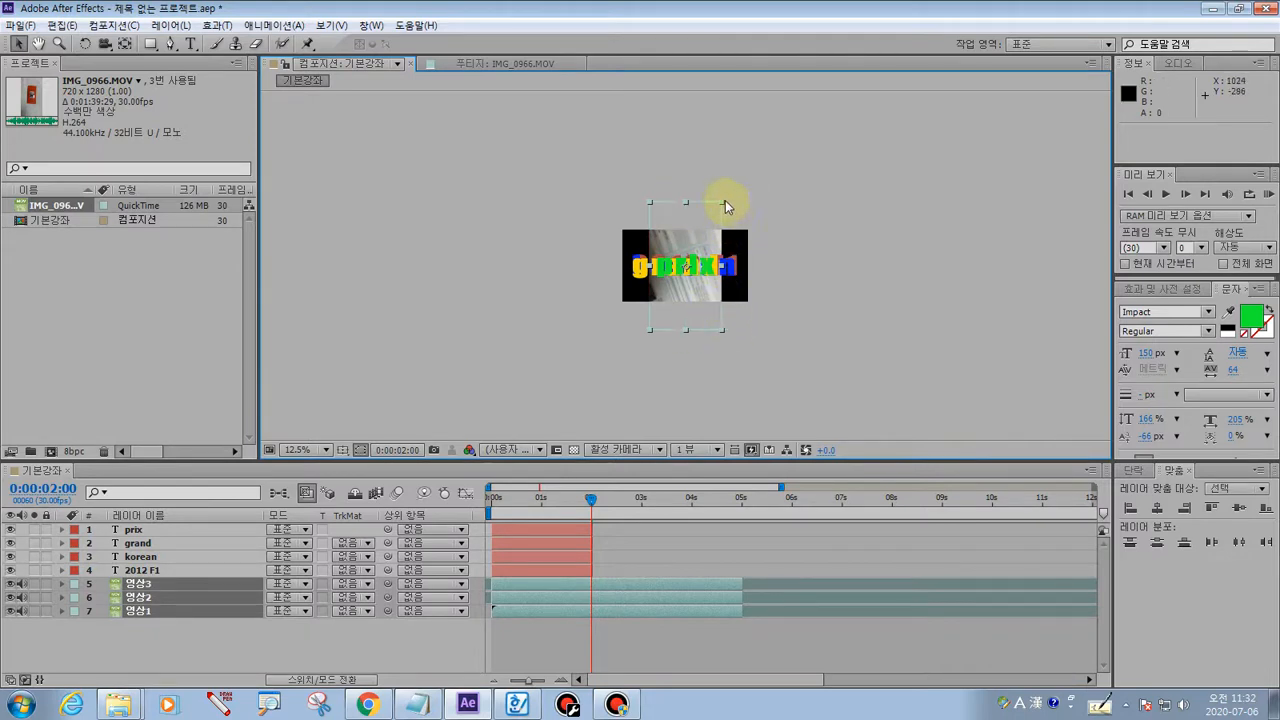
- Circle the Rotation tool with the red on-screen pen, clear the drawing, and activate the Rotation tool
left_click(208, 693)
mouse_move(94, 54)
left_mouse_down()
mouse_move(80, 35)
mouse_move(97, 53)
mouse_move(75, 46)
mouse_move(89, 30)
mouse_move(94, 53)
mouse_move(76, 30)
mouse_move(97, 53)
left_mouse_up()
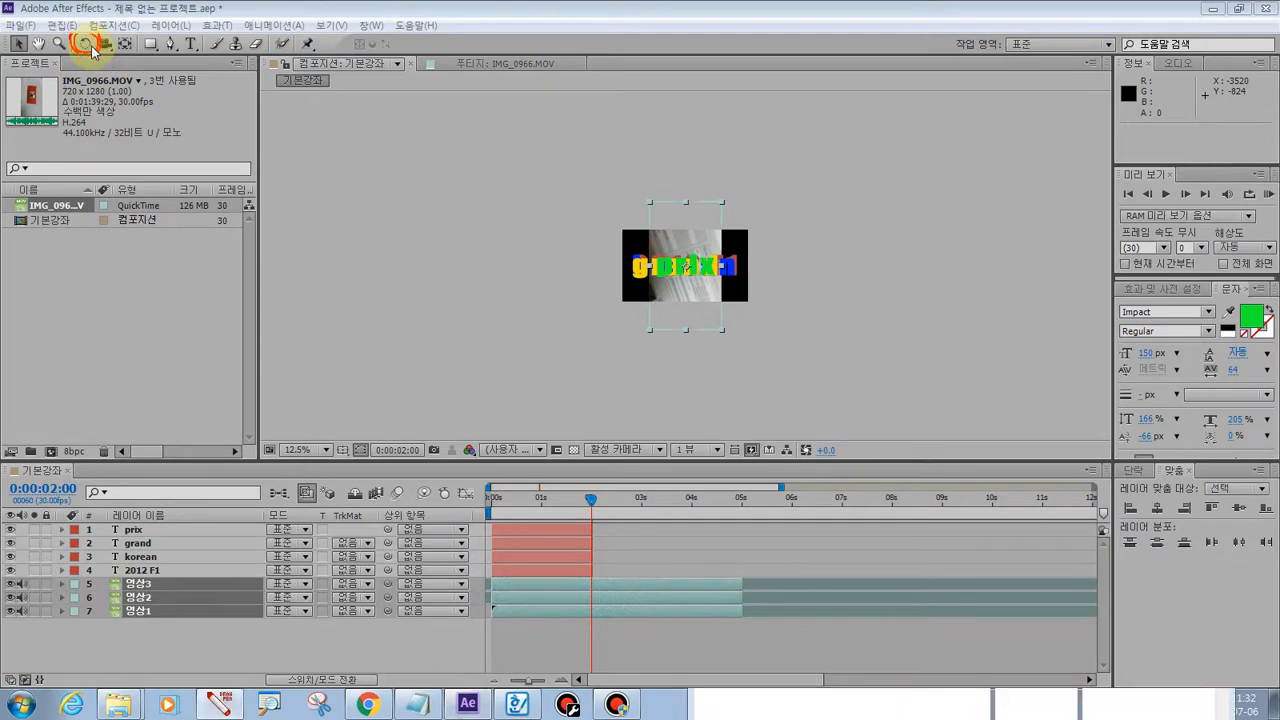
left_click(85, 43)
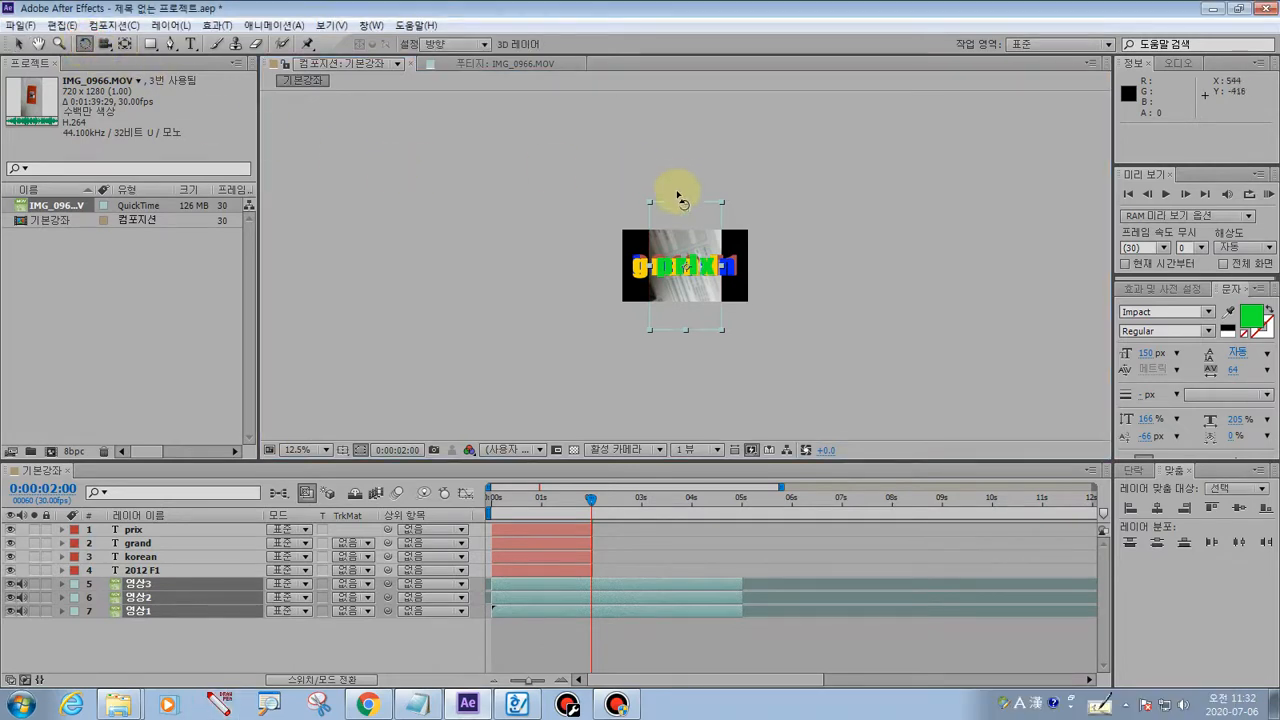
left_click(723, 205, "shift")
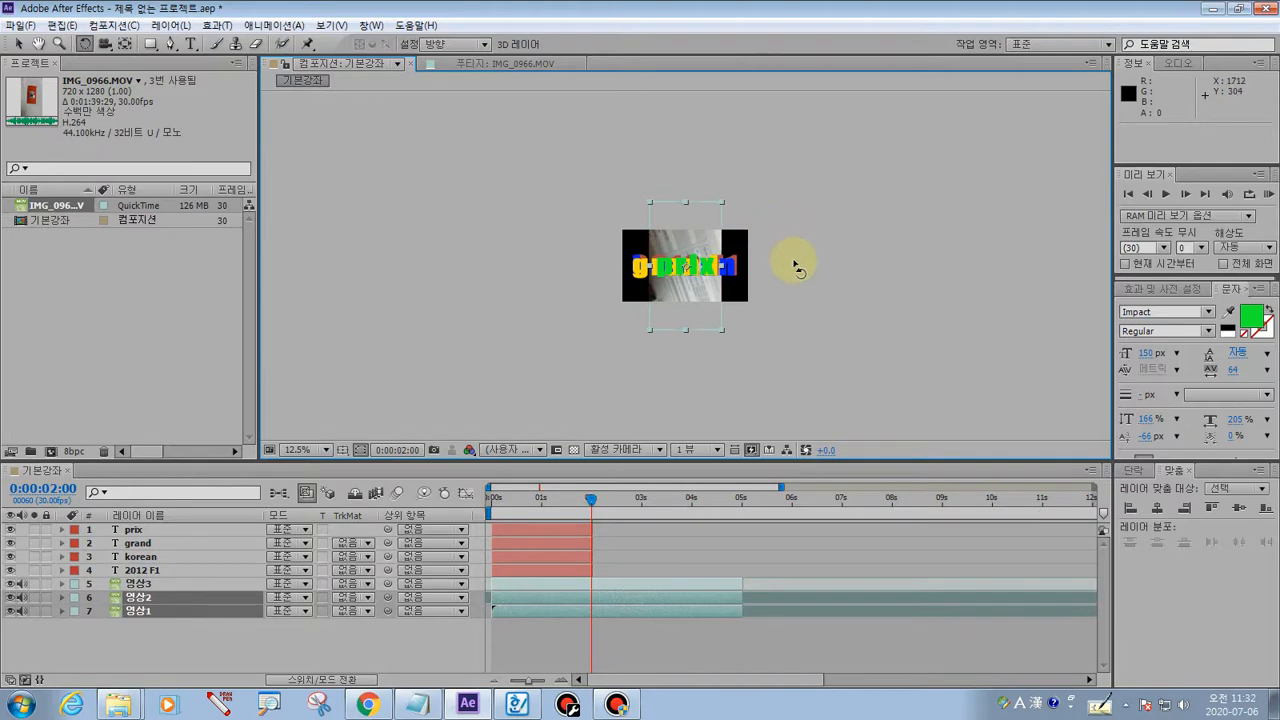
left_click(723, 206, "shift")
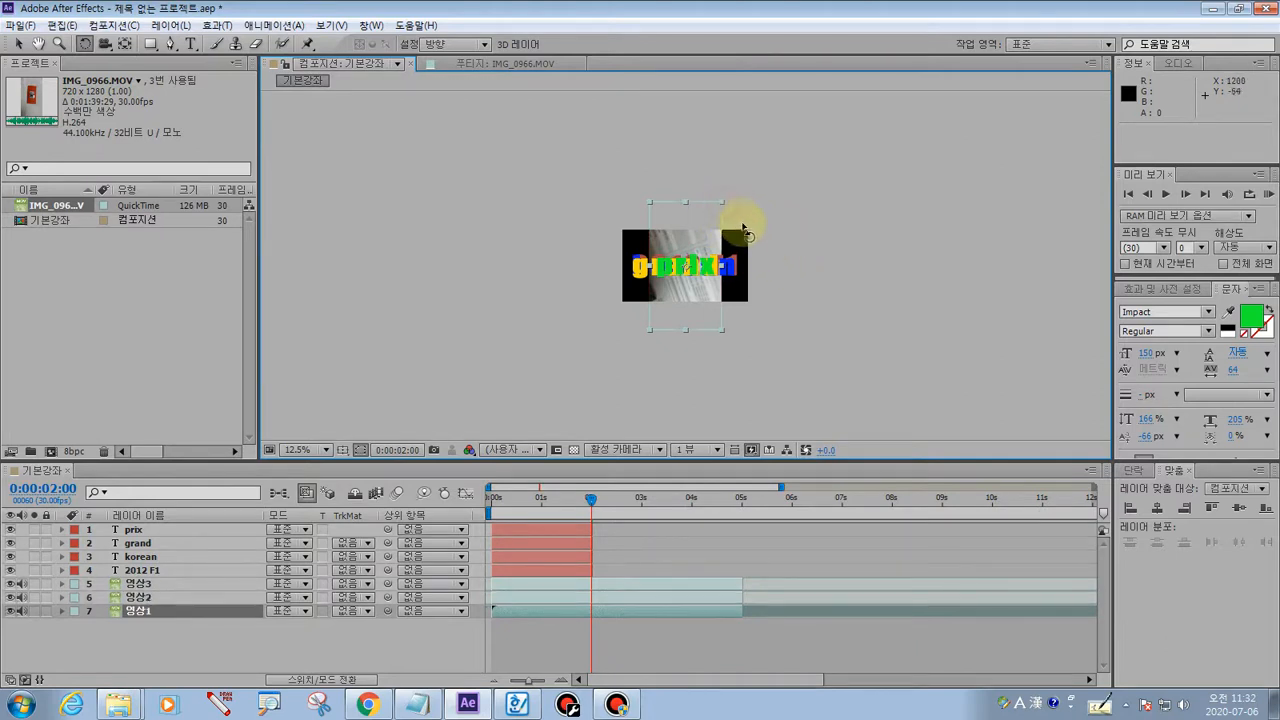
left_click(701, 216, "shift")
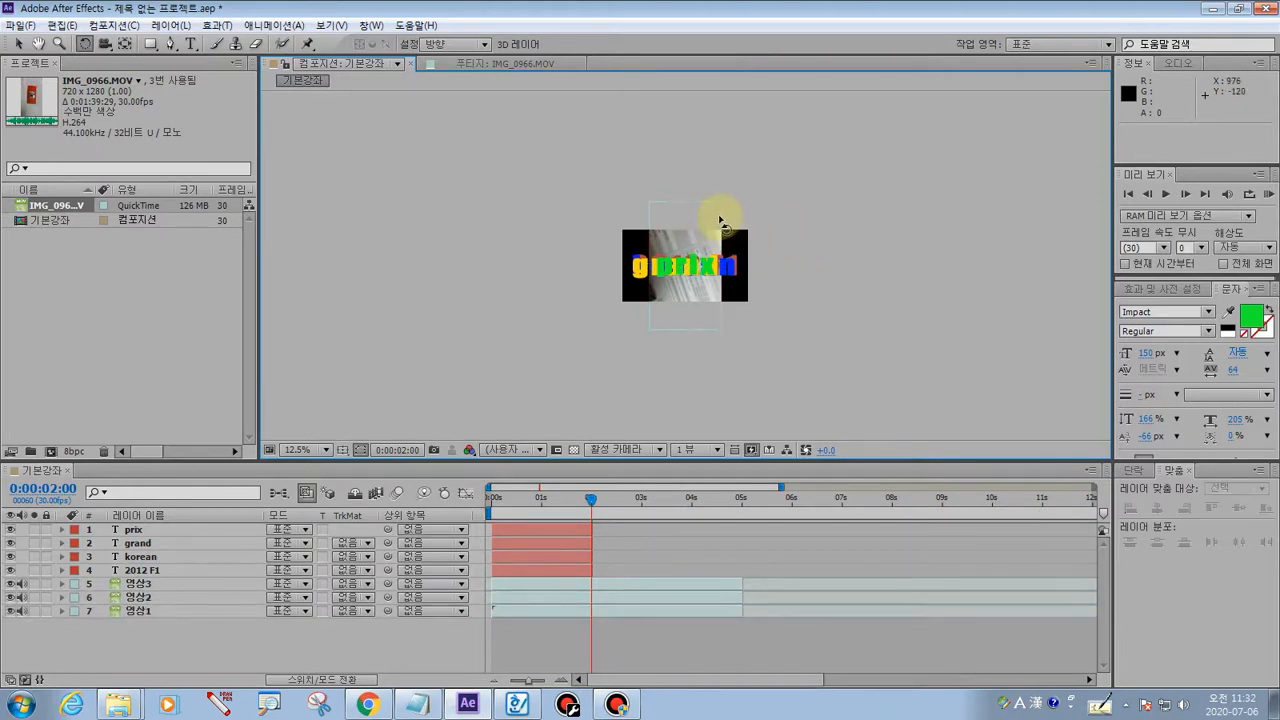
left_click(727, 210)
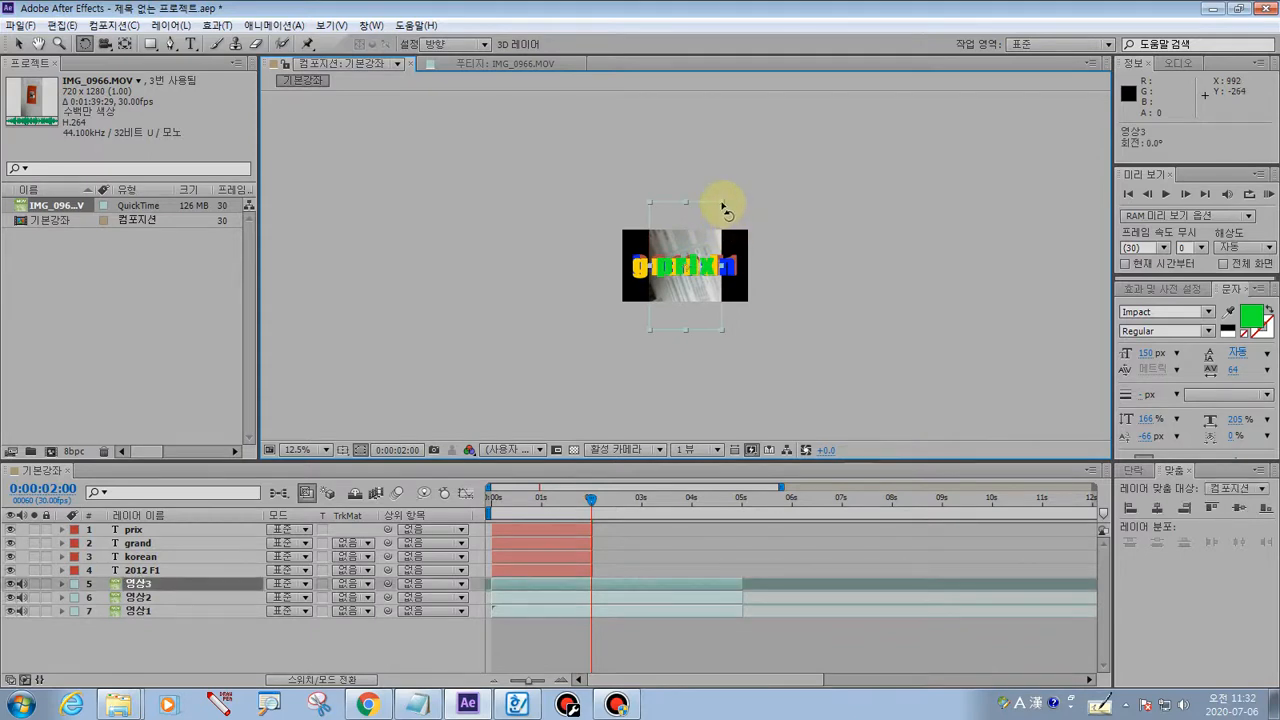
left_click(724, 208, "shift")
left_click_drag(717, 206, 732, 214)
key("ctrl+z")
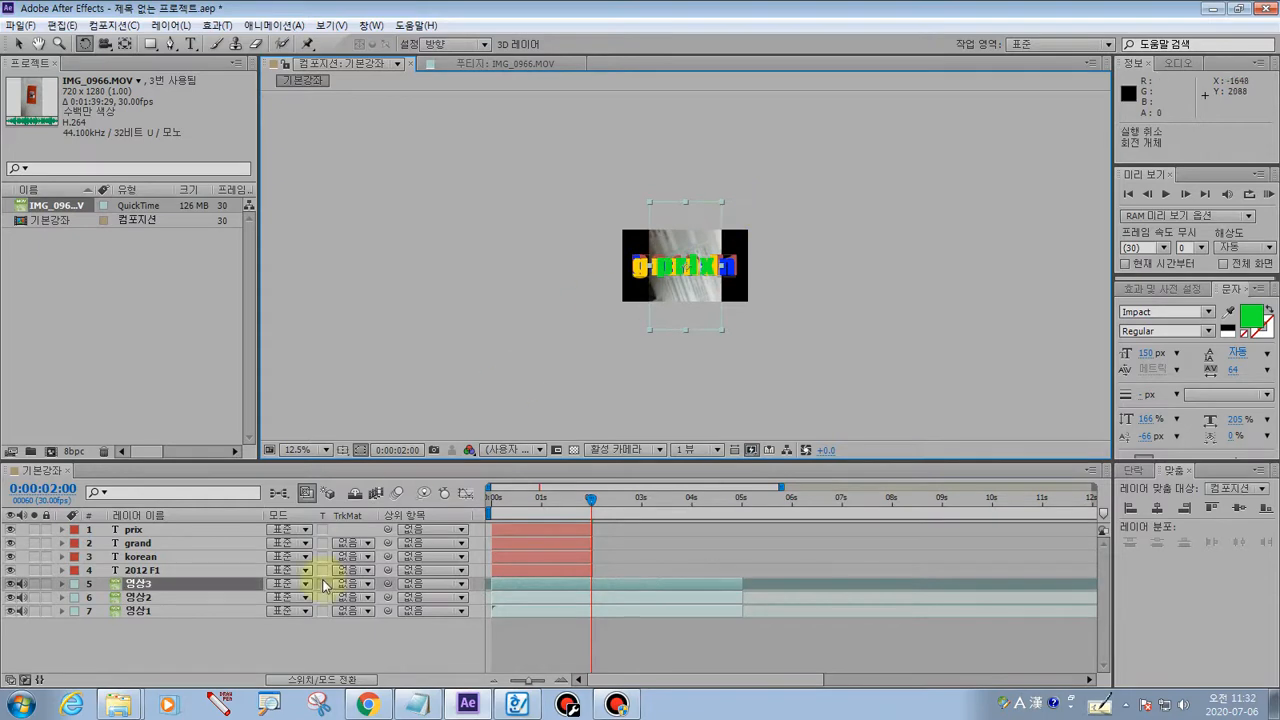
- Select the three video layers again, rotate them together by 90°, deselect them, and return the composition magnification to 50%
left_click(206, 645)
left_click_drag(206, 645, 191, 591)
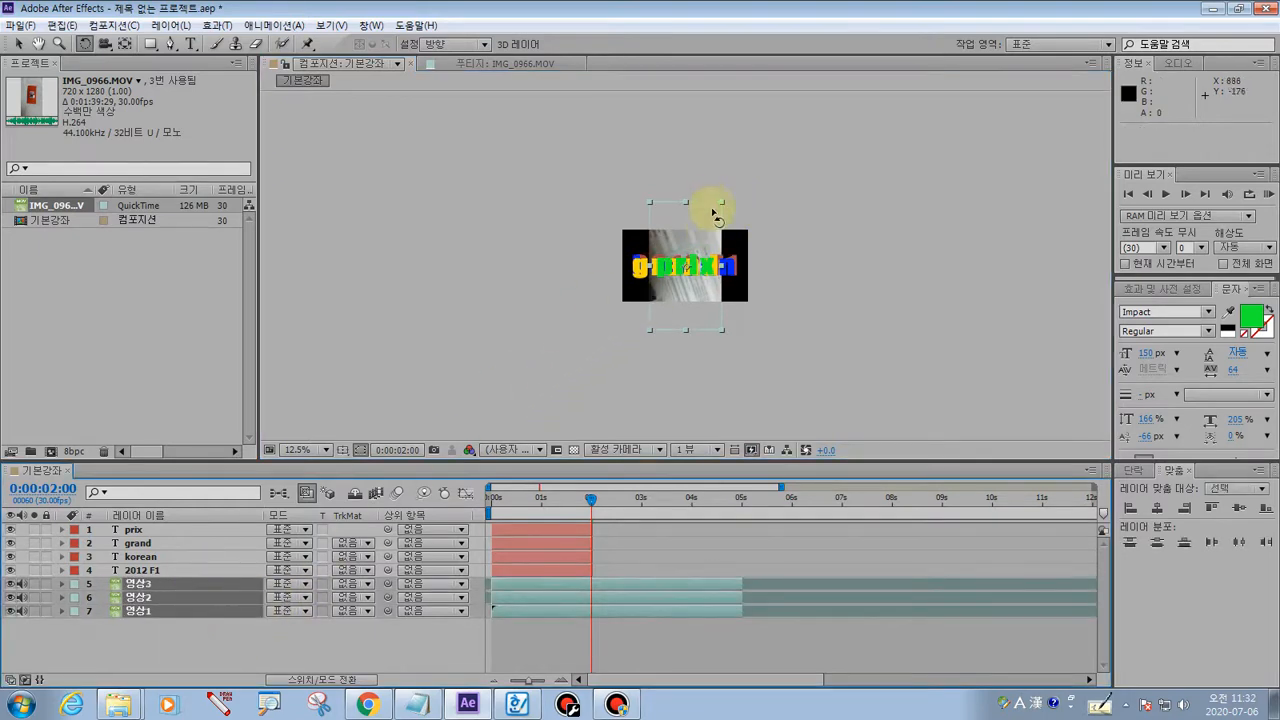
left_click_drag(720, 208, 791, 302)
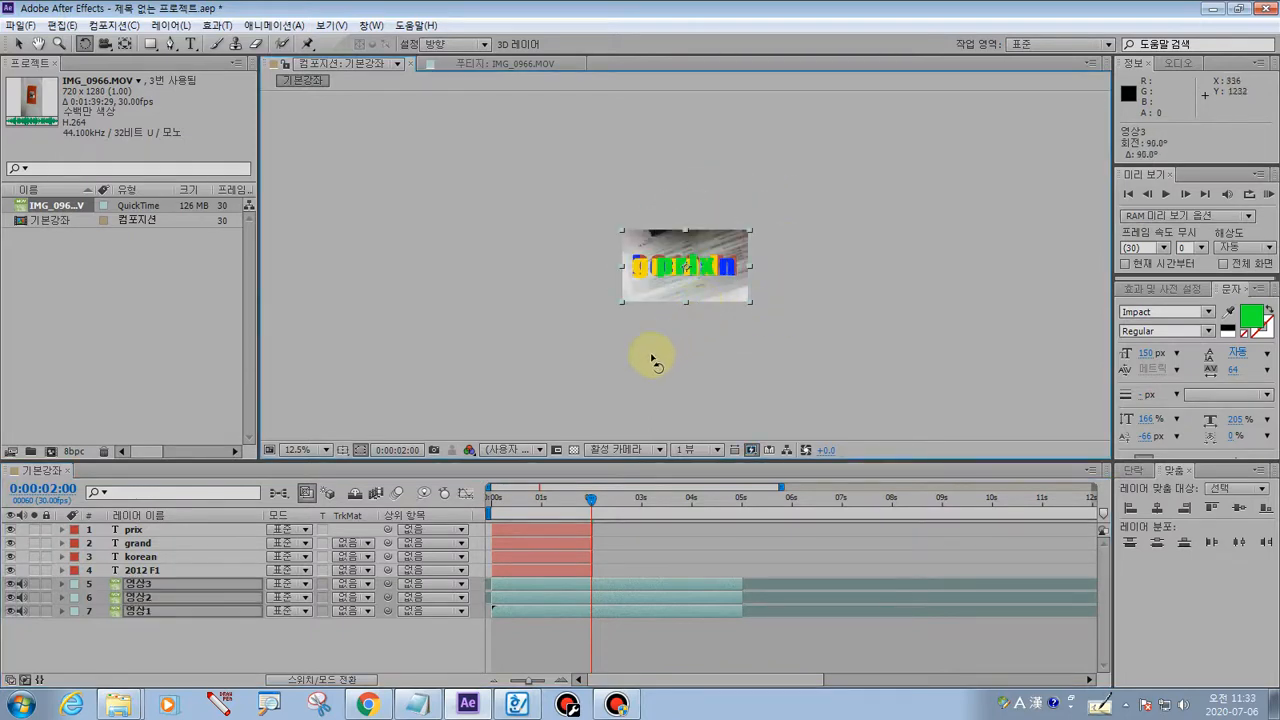
left_click(534, 643)
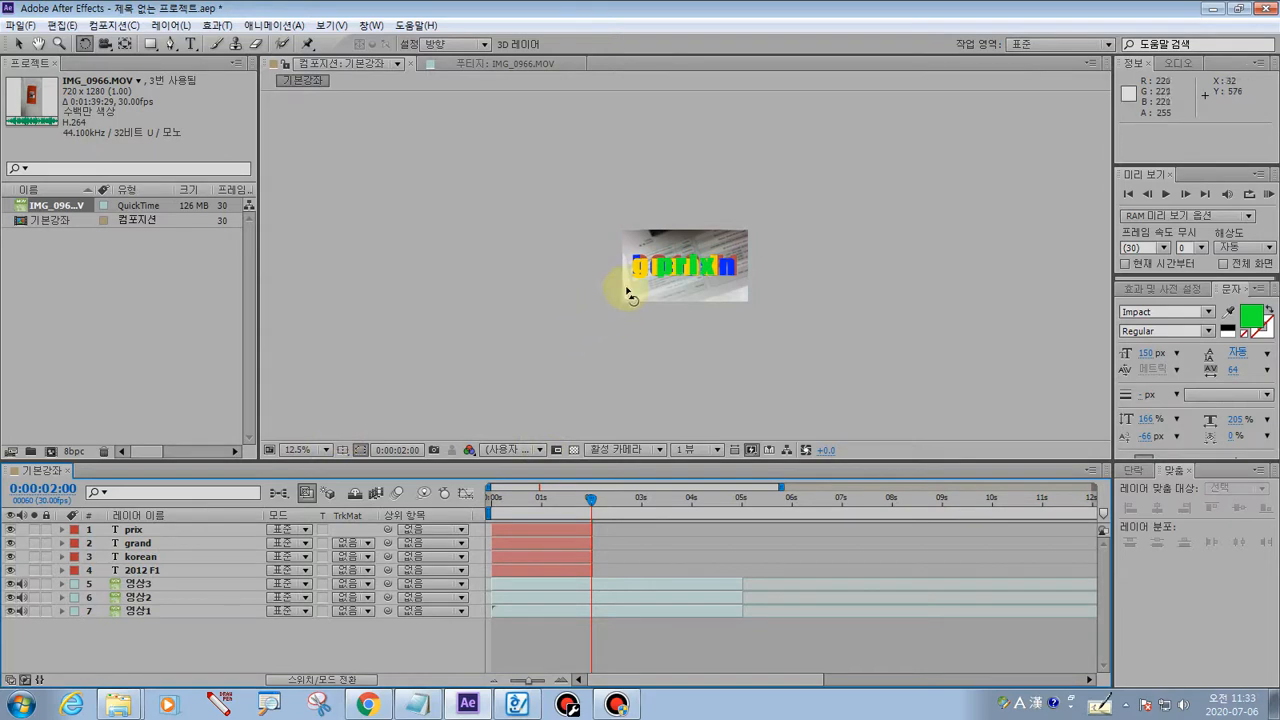
scroll(626, 288, "up", 2)
scroll(627, 289, "up", 2)
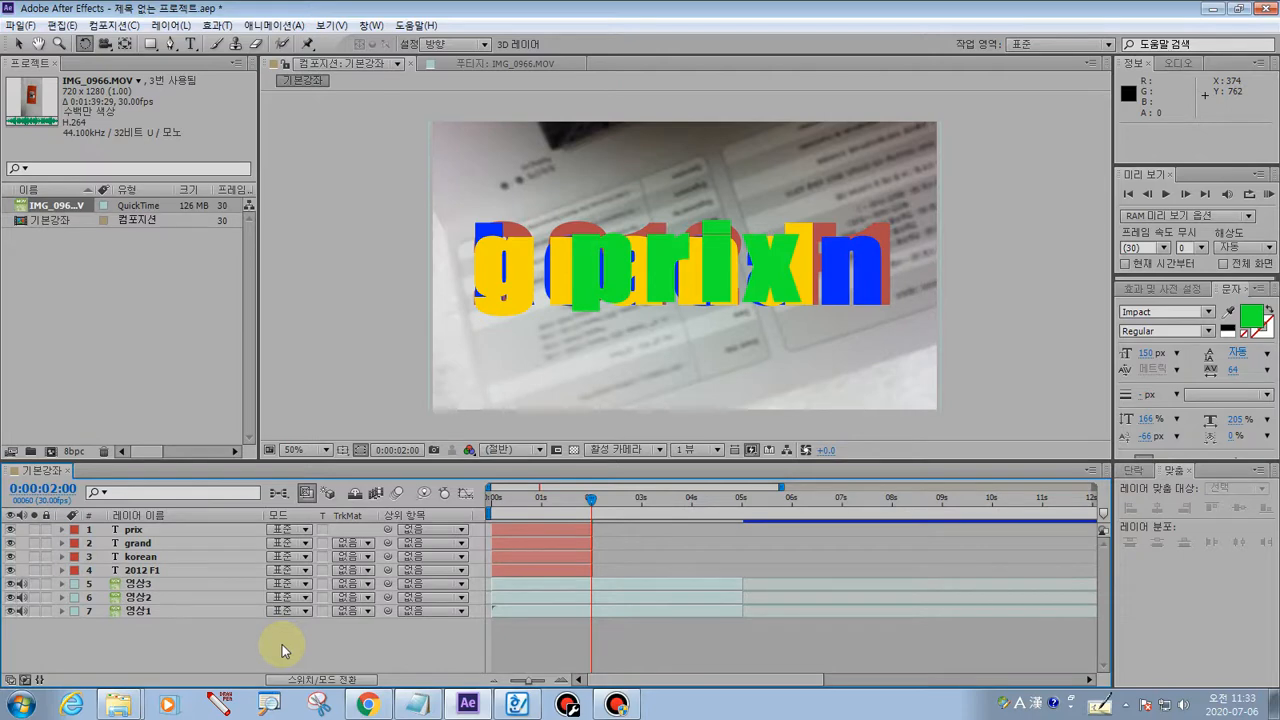
- Mark the prix and 2012 F1 layers with the red on-screen pen, sketch an arrow from 2012 F1 upward, and clear the drawing
left_click(147, 570)
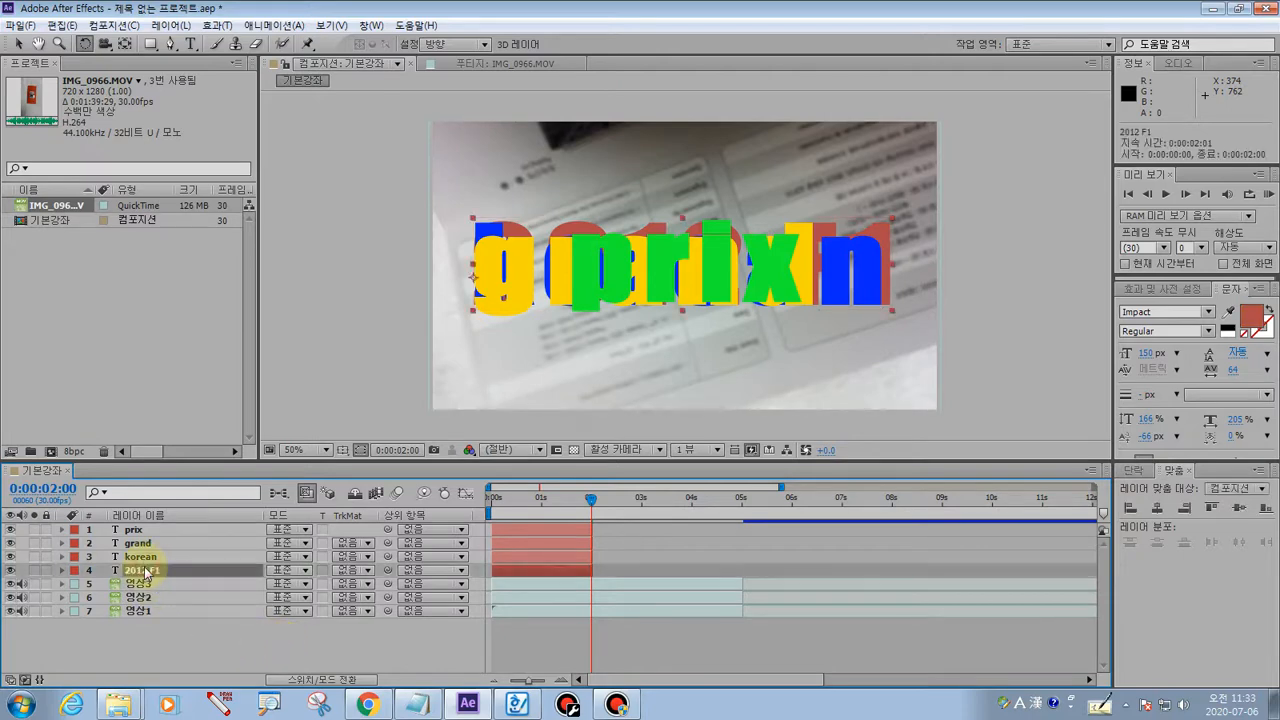
left_click(143, 640)
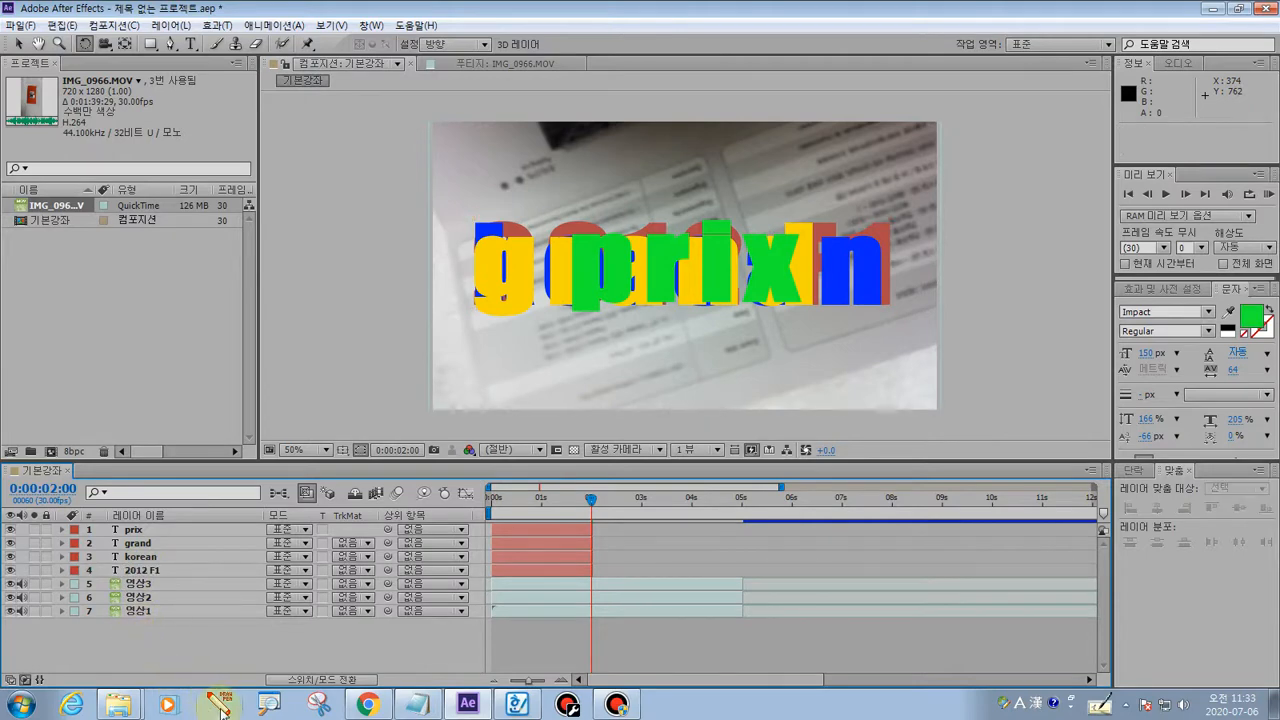
left_click_drag(114, 531, 148, 529)
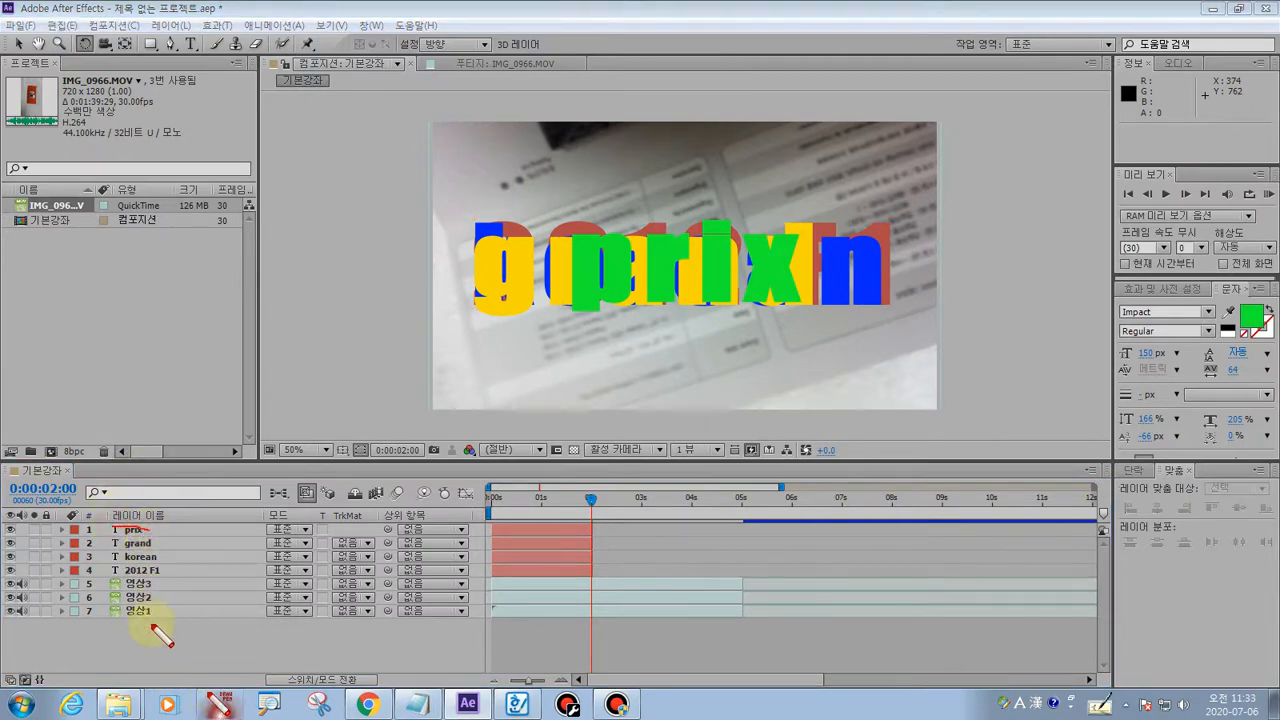
mouse_move(129, 571)
left_mouse_down()
mouse_move(163, 570)
mouse_move(106, 572)
mouse_move(184, 560)
mouse_move(176, 524)
left_mouse_up()
key("Escape")
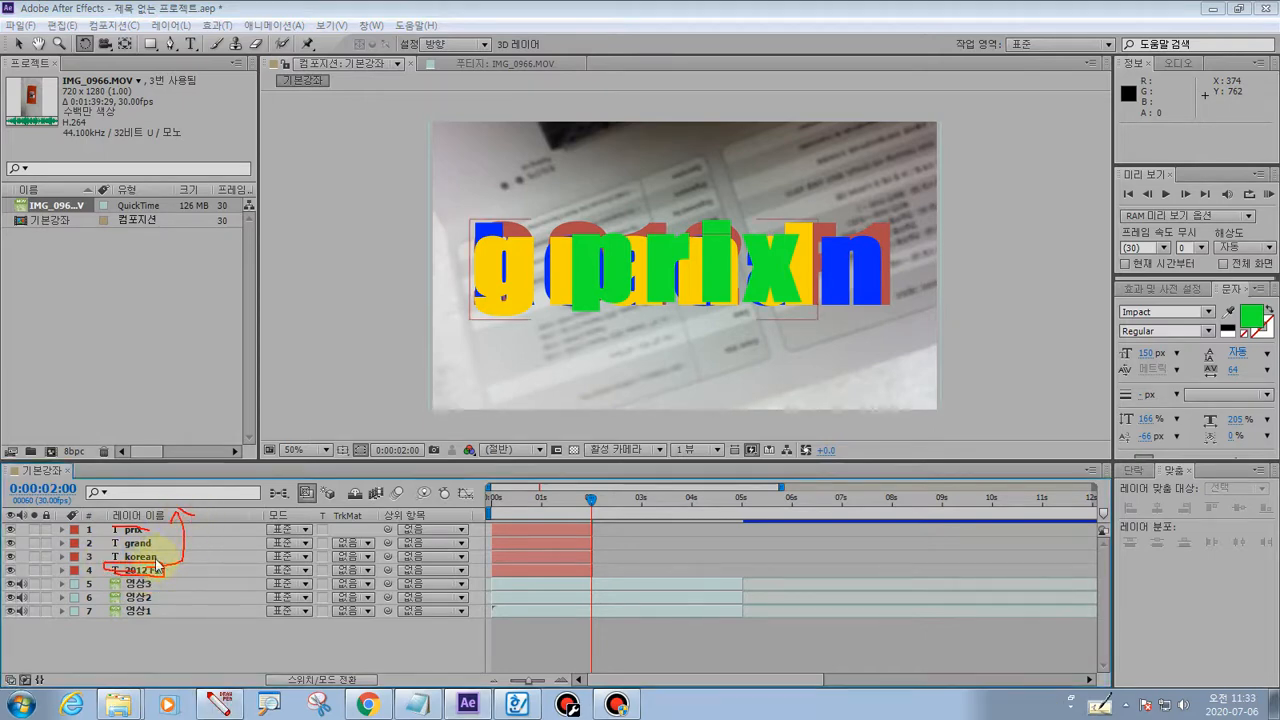
- Move the 2012 F1 text layer to the top of the layer stack and place the 영상1 layer directly below it
left_click(145, 570)
left_click_drag(145, 575, 144, 531)
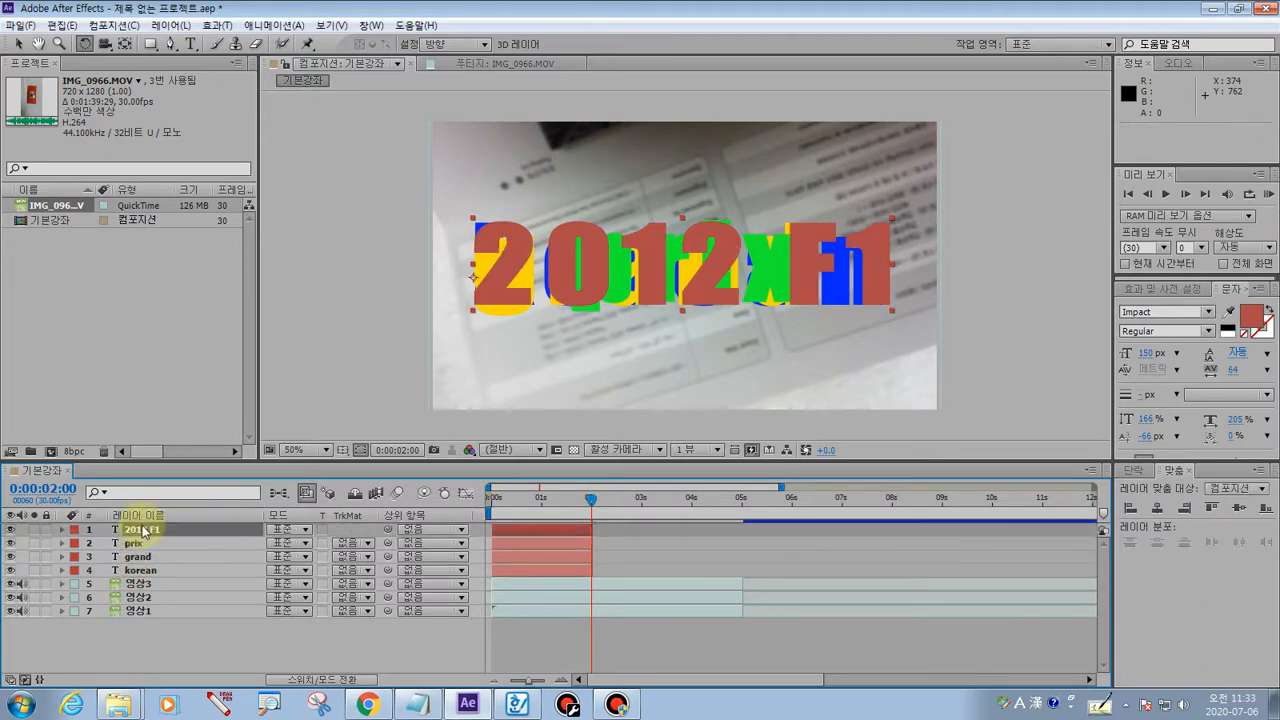
left_click(150, 640)
left_click(140, 613)
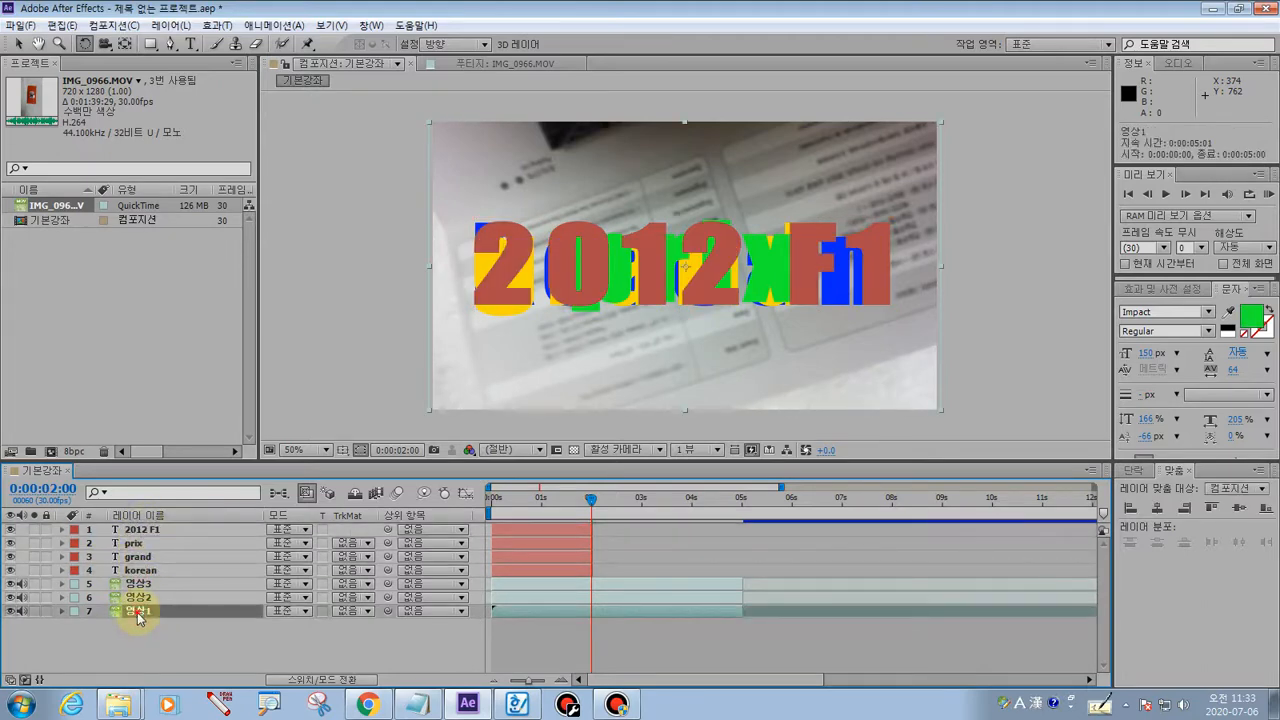
left_click_drag(138, 617, 142, 540)
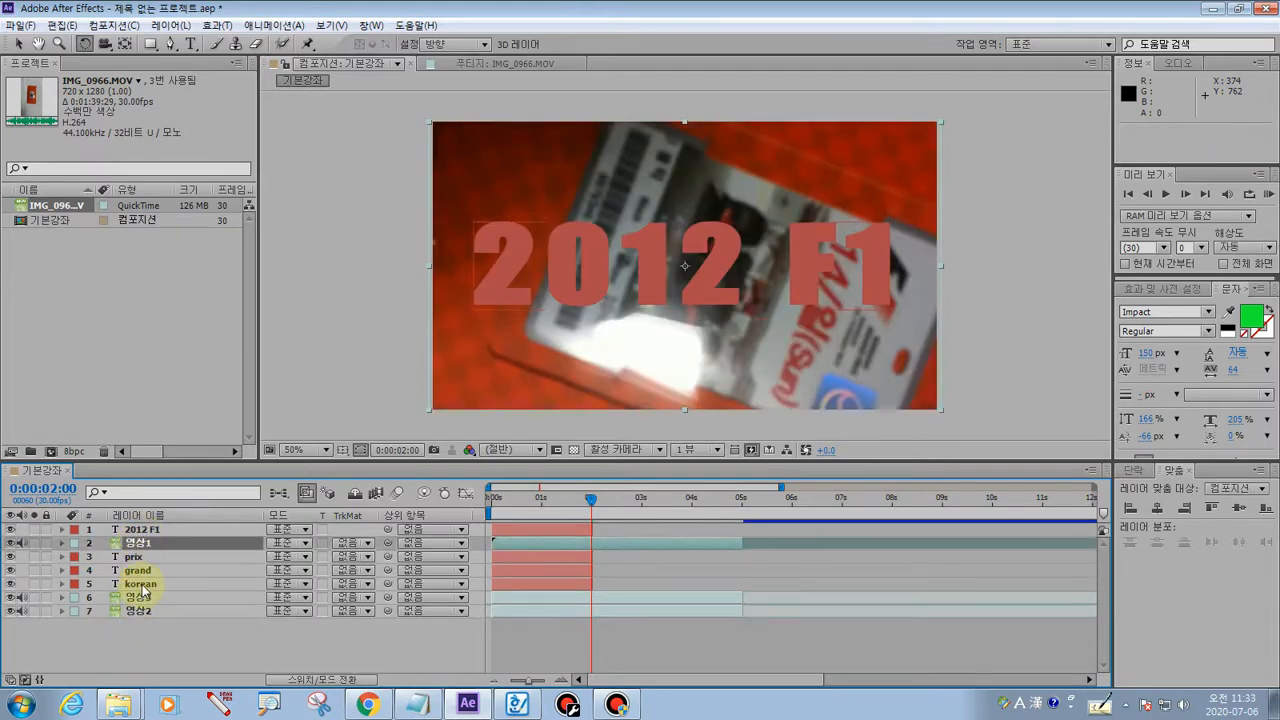
- Place the korean layer below 영상1 and arrange the remaining layers beneath it as 영상2, grand, 영상3 and prix
left_click_drag(140, 586, 145, 557)
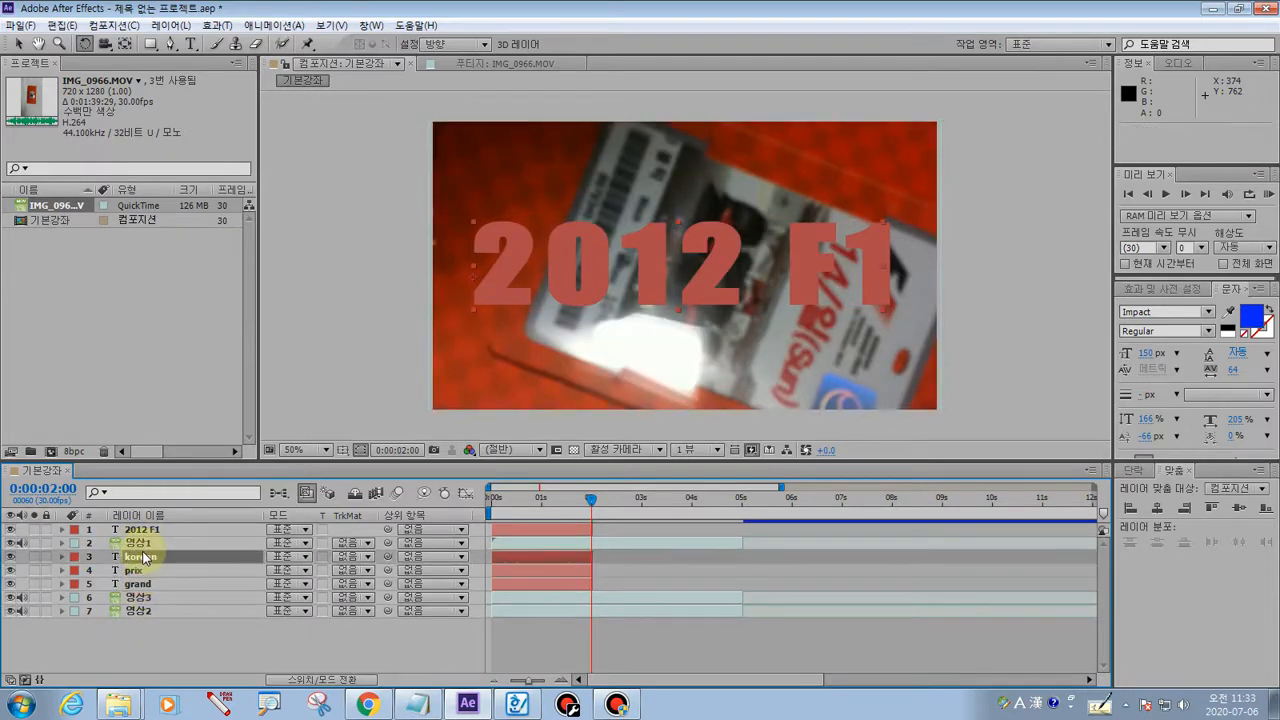
mouse_move(140, 608)
left_mouse_down()
mouse_move(146, 572)
mouse_move(134, 606)
mouse_move(157, 593)
left_mouse_up()
left_click(145, 612)
left_click(163, 620)
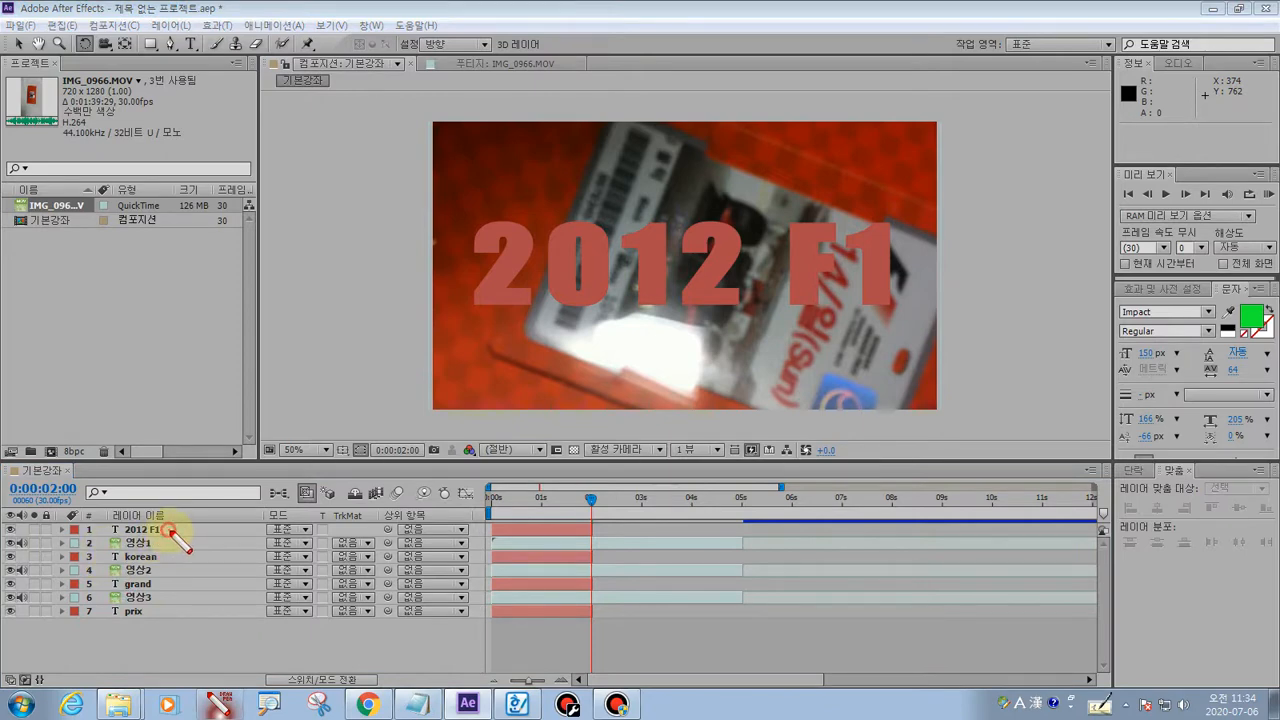
- Sketch a double-headed arrow from the 2012 F1 layer down to prix with the red on-screen pen, and clear it
mouse_move(170, 531)
left_mouse_down()
mouse_move(166, 610)
mouse_move(181, 625)
left_mouse_up()
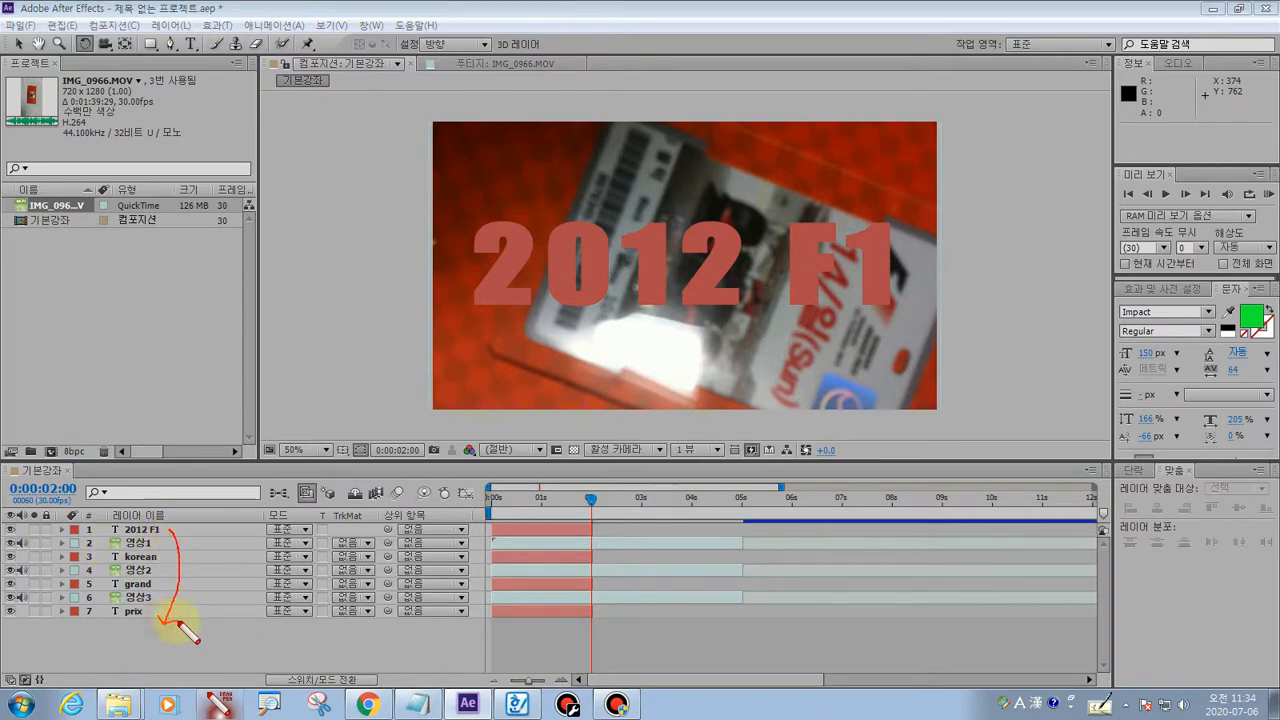
left_click_drag(167, 537, 180, 527)
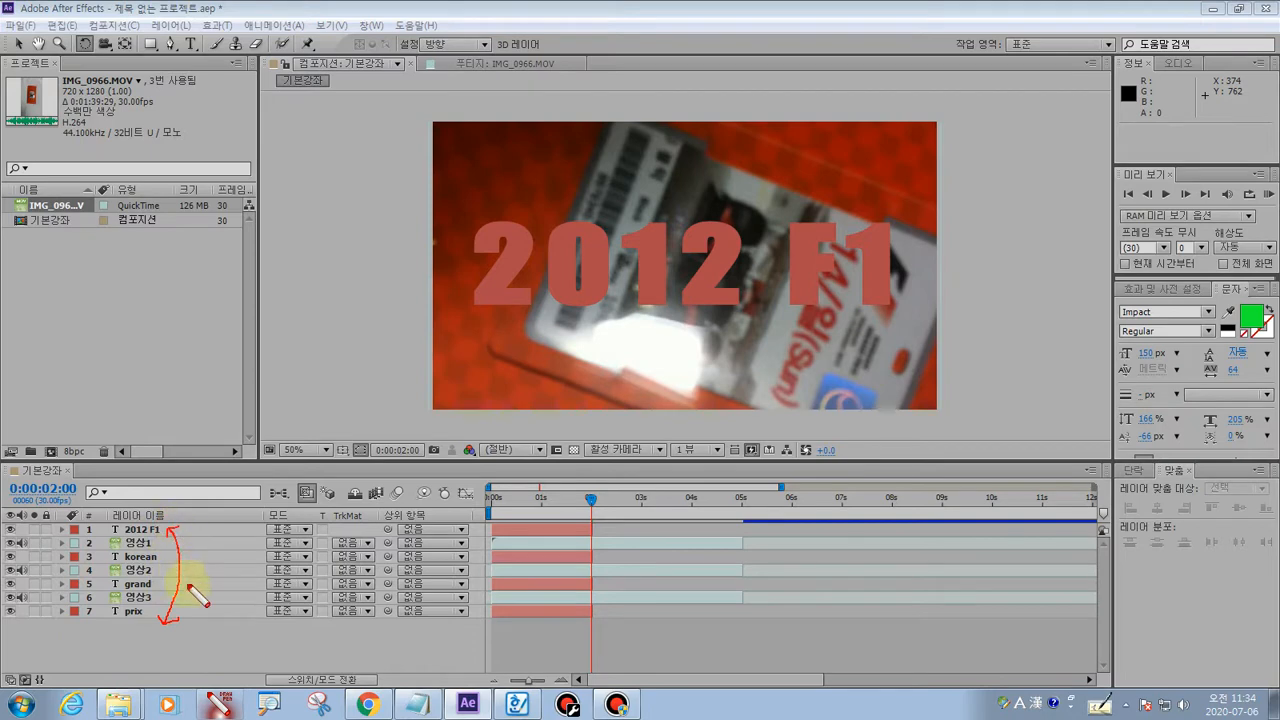
key("Escape")
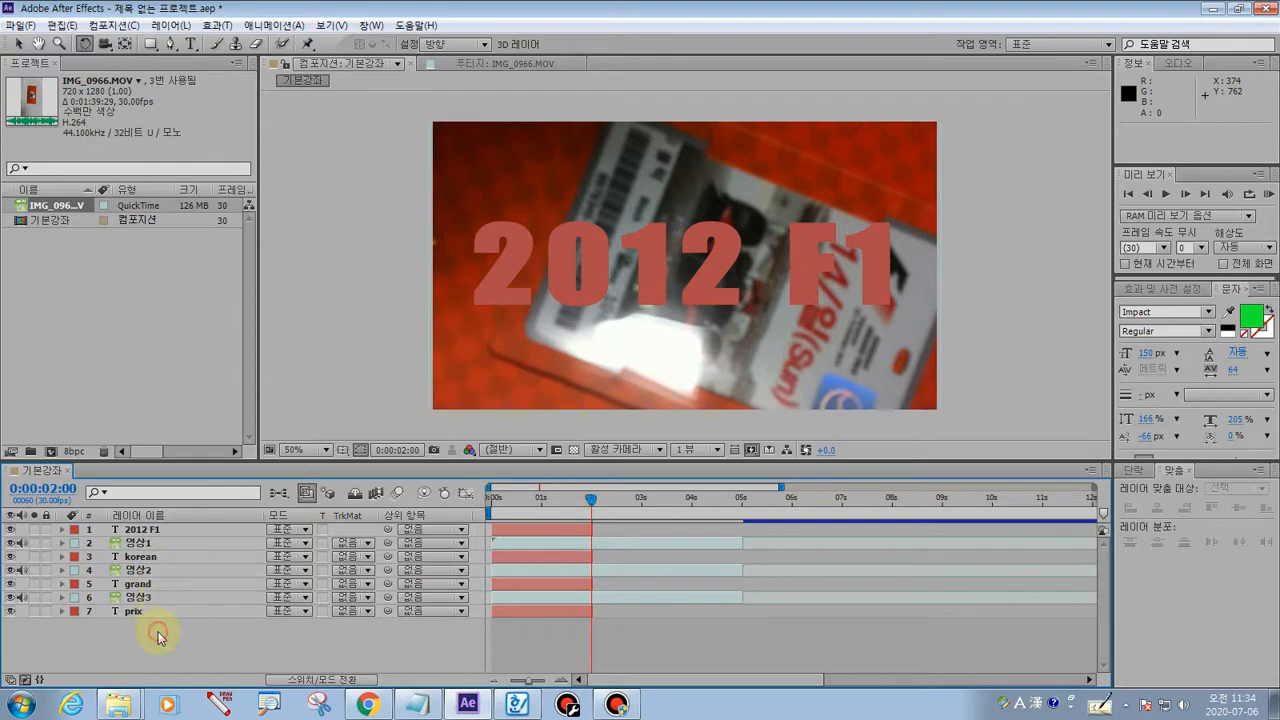
- Outline all seven layers in the timeline with the red on-screen pen, and clear the drawing
left_click(220, 706)
mouse_move(170, 630)
left_mouse_down()
mouse_move(60, 624)
mouse_move(25, 575)
mouse_move(35, 530)
mouse_move(171, 523)
mouse_move(186, 598)
mouse_move(166, 640)
mouse_move(148, 636)
left_mouse_up()
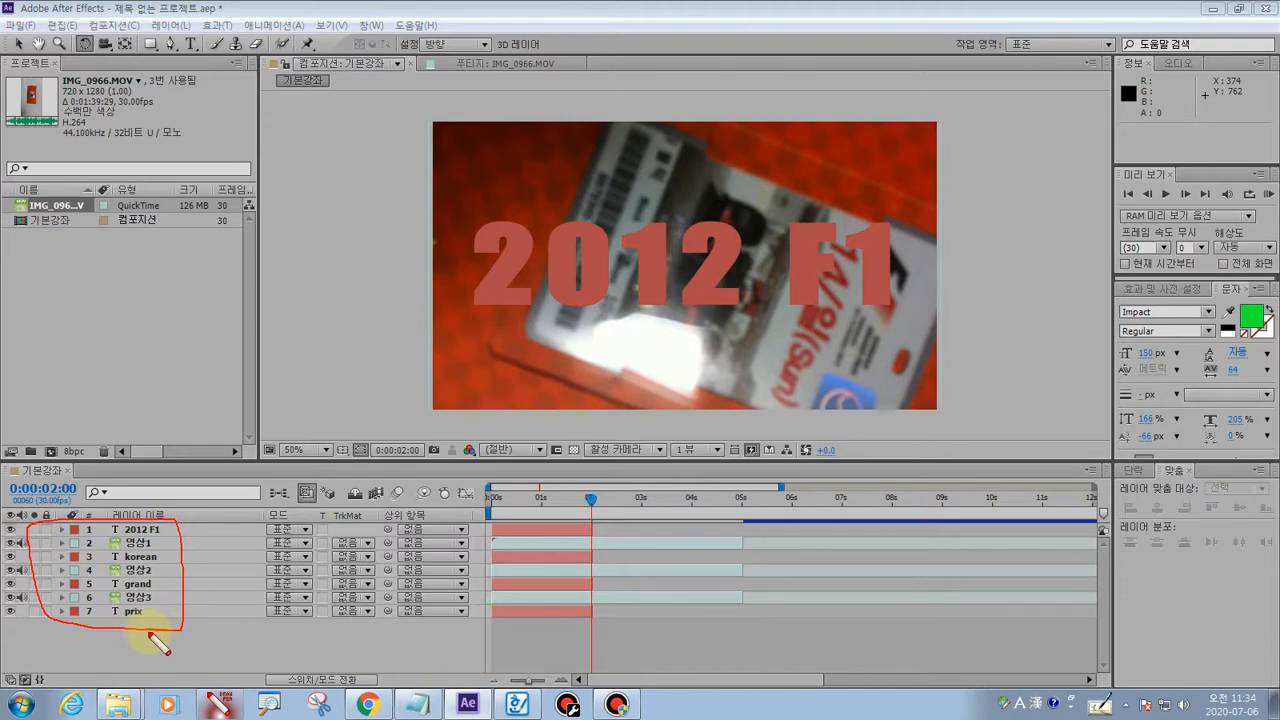
key("Escape")
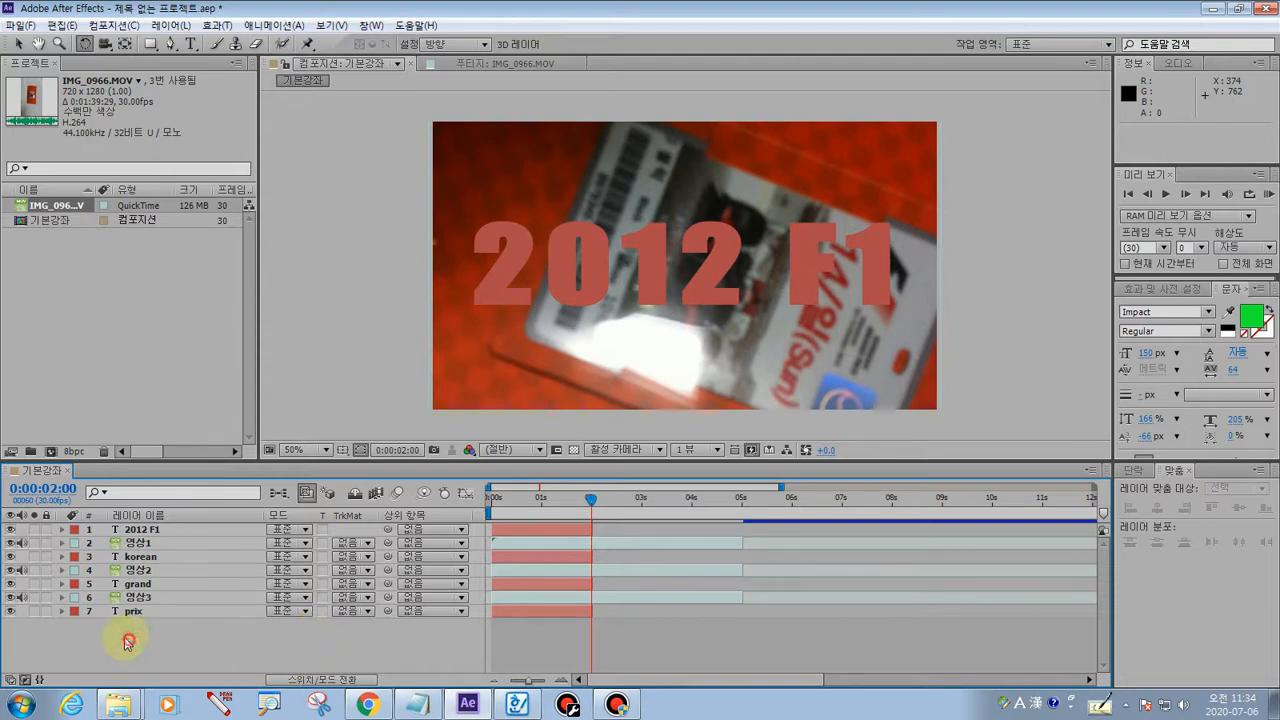
left_click_drag(127, 640, 84, 498)
left_click(86, 640)
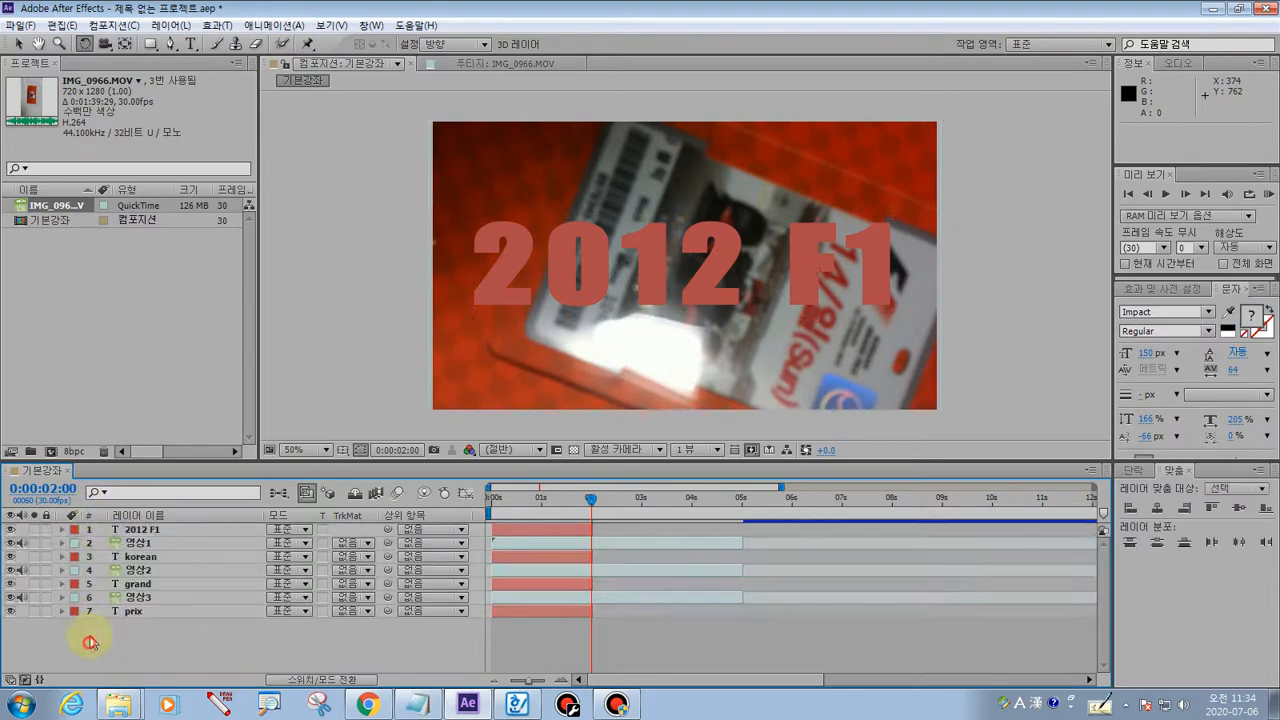
left_click(130, 532)
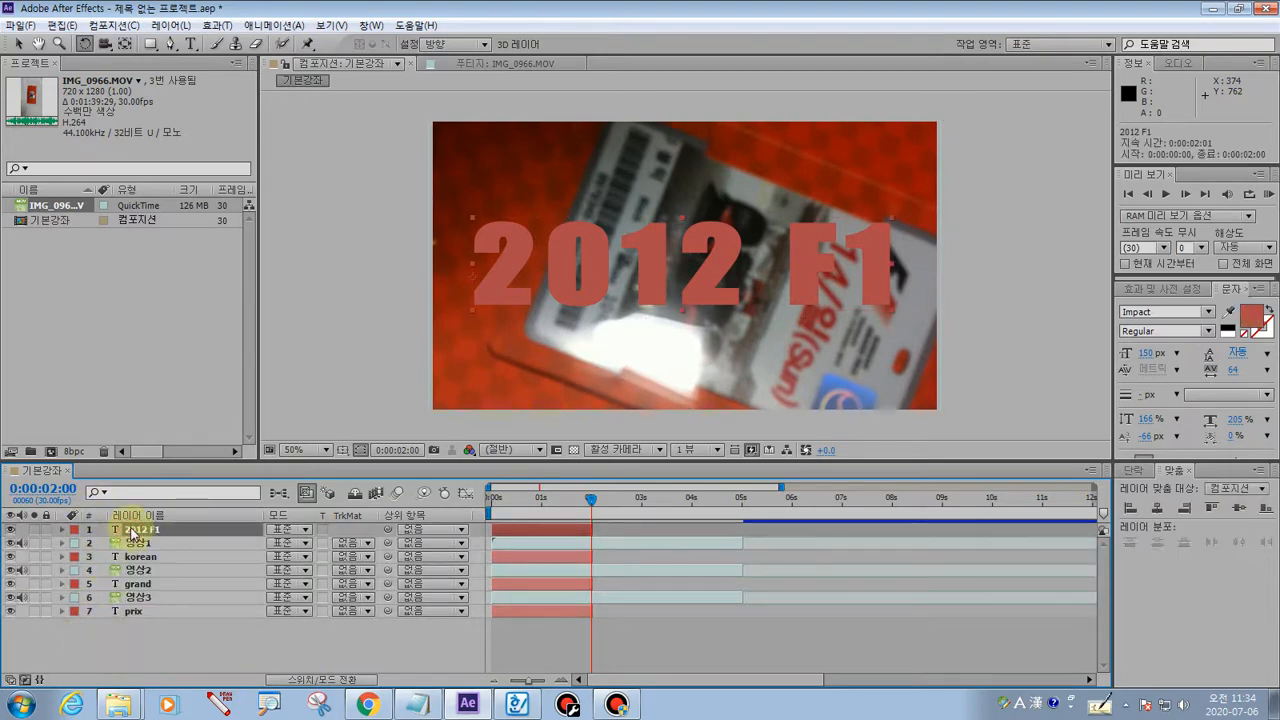
left_click(157, 634)
left_click(145, 531)
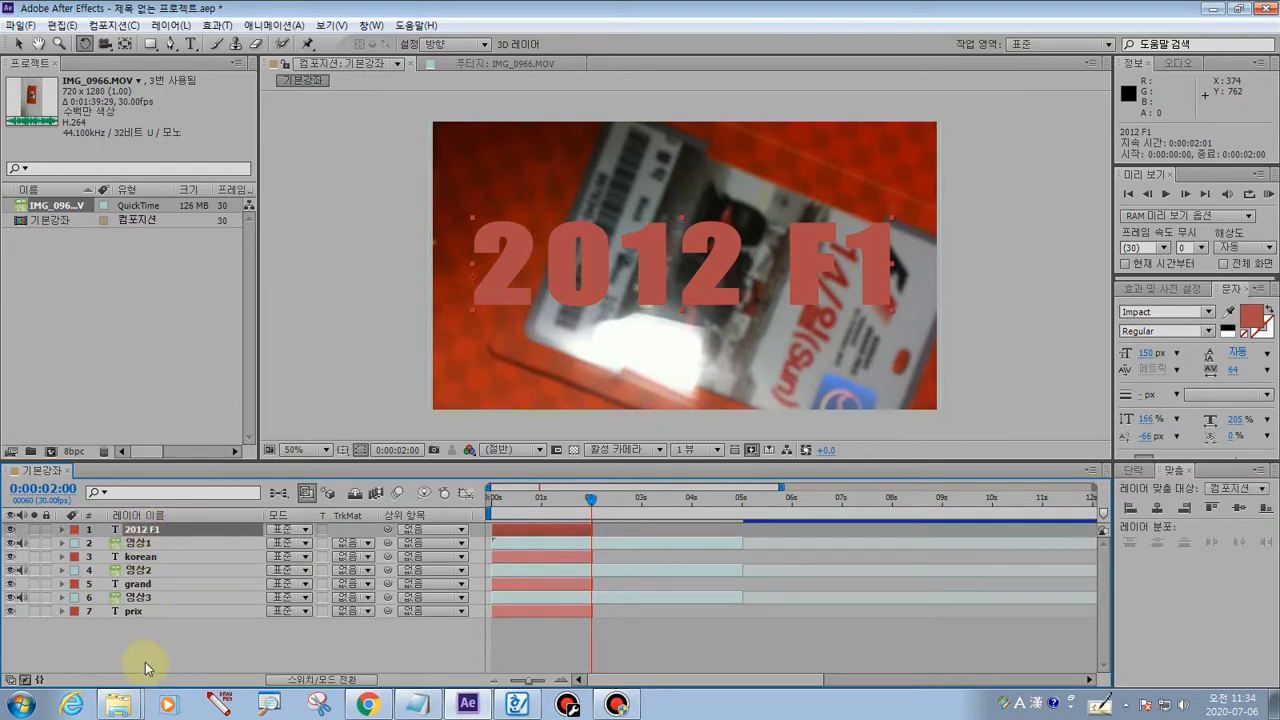
left_click_drag(145, 662, 127, 526)
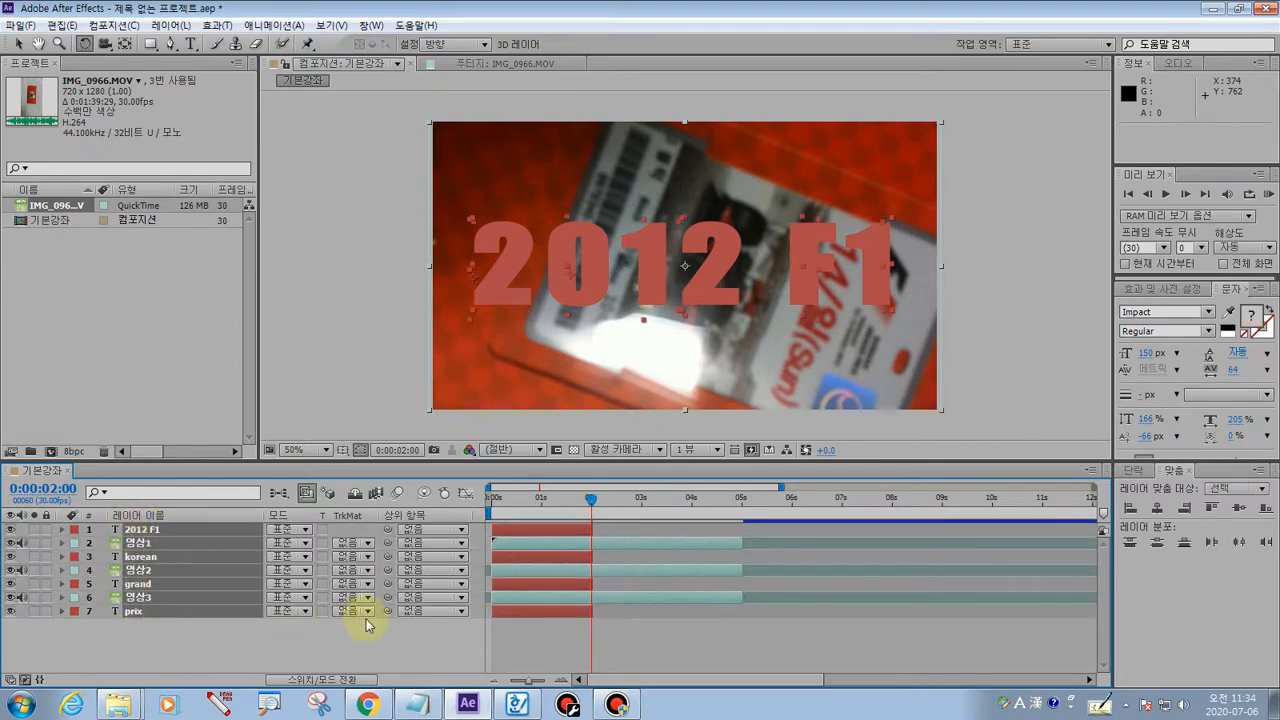
left_click(104, 622)
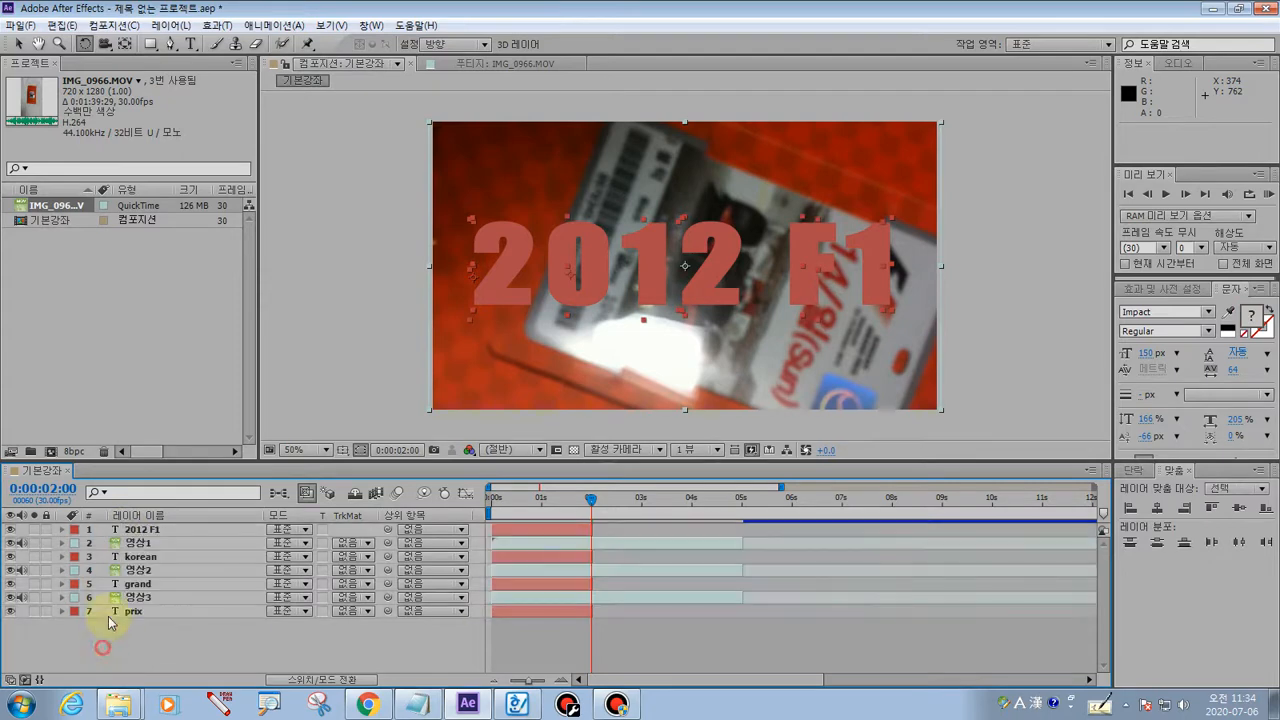
- Select all seven layers in order, starting with 2012 F1 and ending with prix
left_click(138, 530)
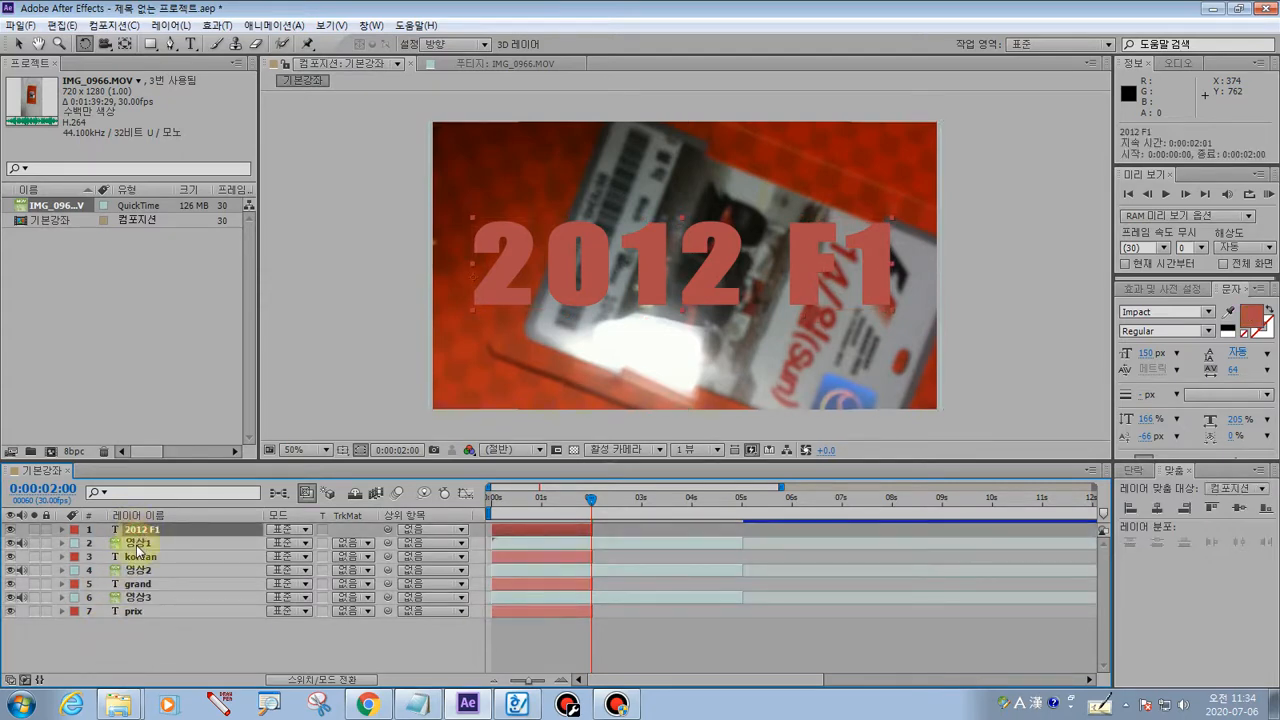
left_click(128, 610, "shift")
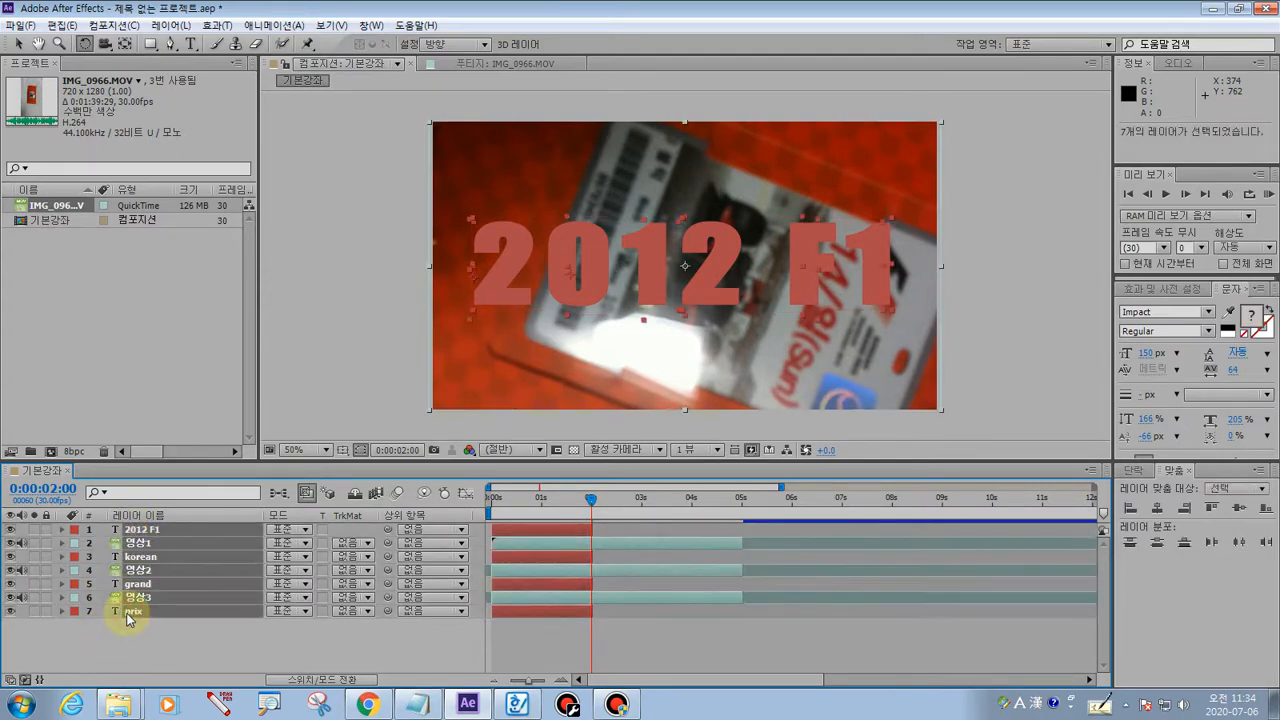
- Sketch descending and ascending arrows over the layer list and timeline with the red on-screen pen, and clear the drawing
left_click(218, 704)
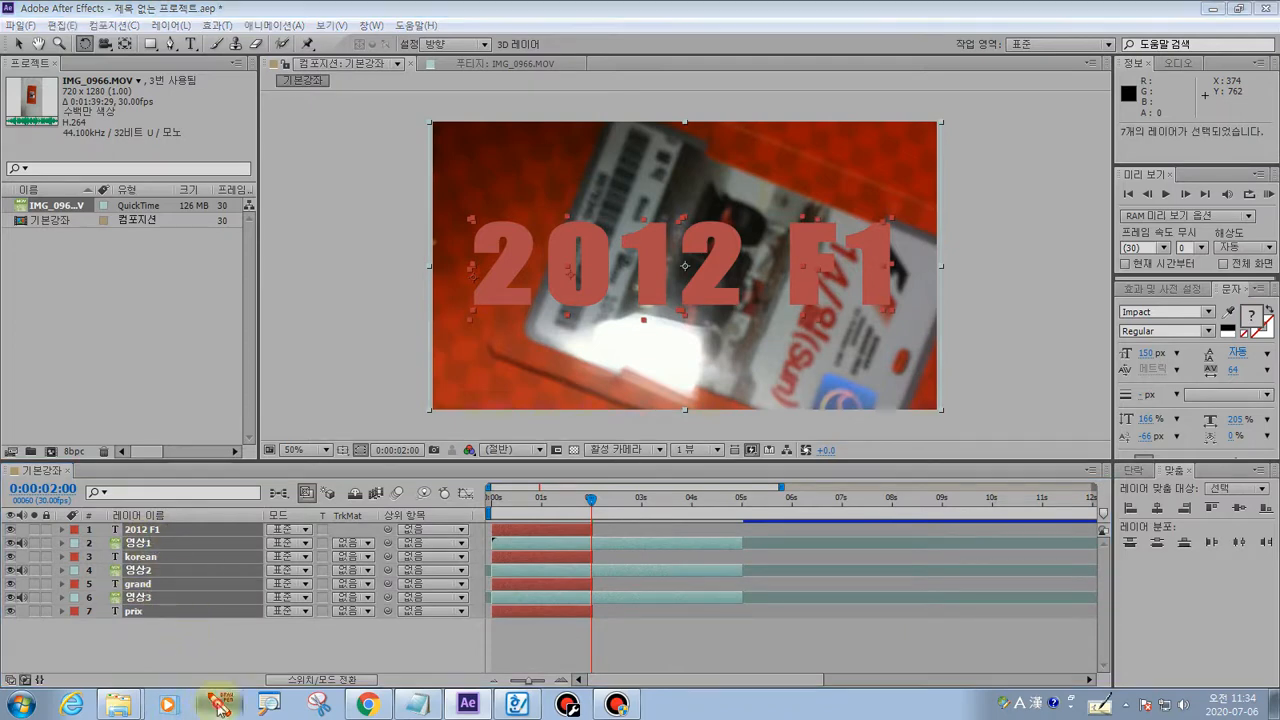
left_click_drag(228, 532, 228, 605)
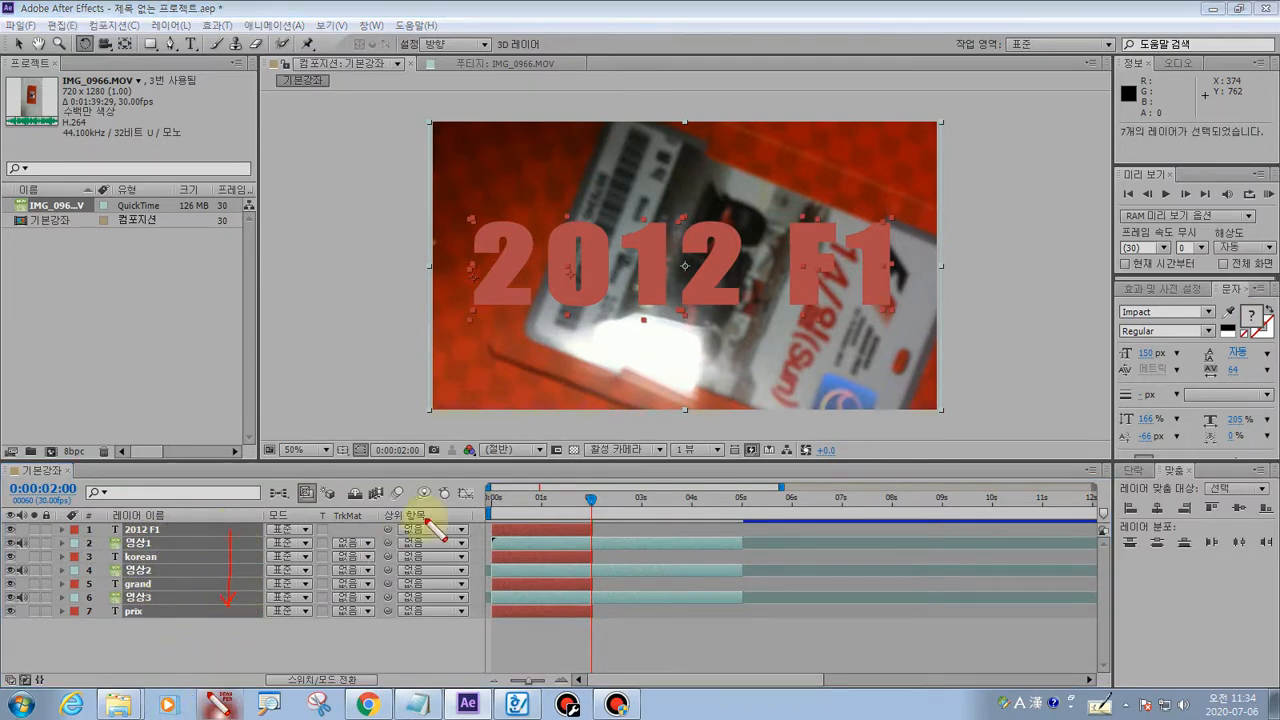
mouse_move(443, 494)
left_mouse_down()
mouse_move(722, 622)
mouse_move(870, 640)
mouse_move(830, 667)
mouse_move(890, 627)
left_mouse_up()
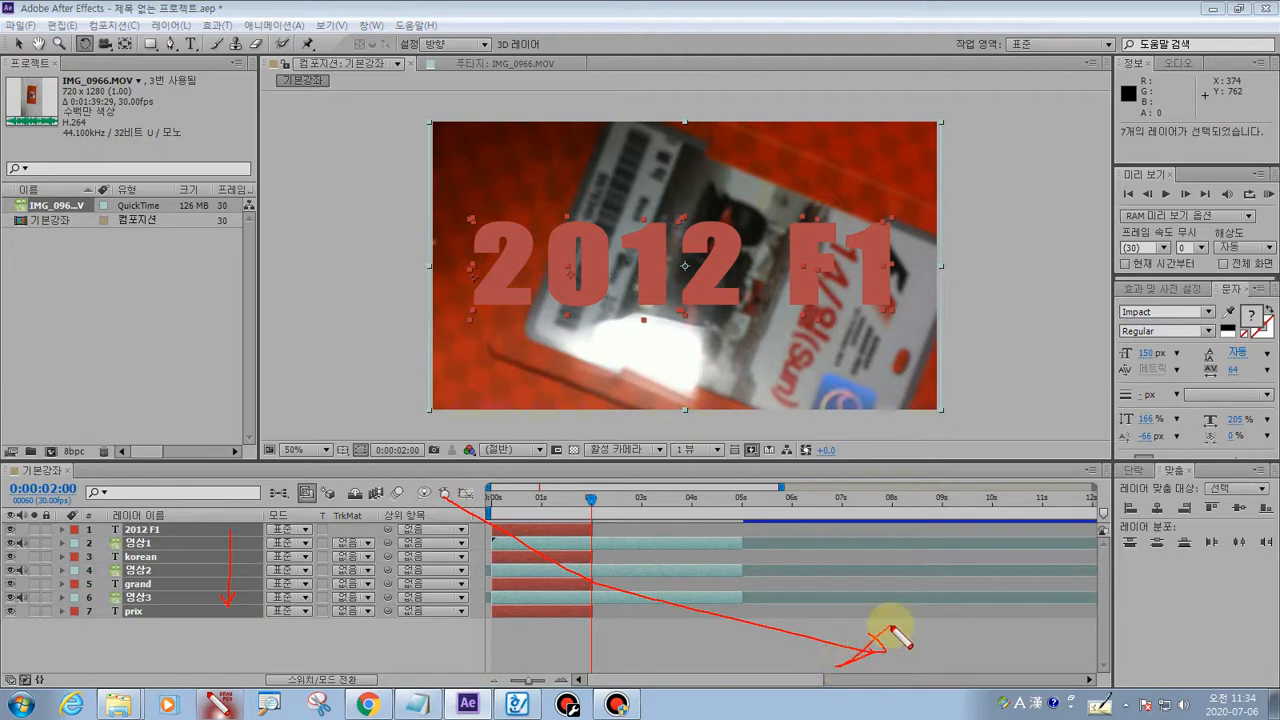
mouse_move(150, 657)
left_mouse_down()
mouse_move(150, 552)
mouse_move(195, 548)
left_mouse_up()
left_click_drag(414, 660, 803, 486)
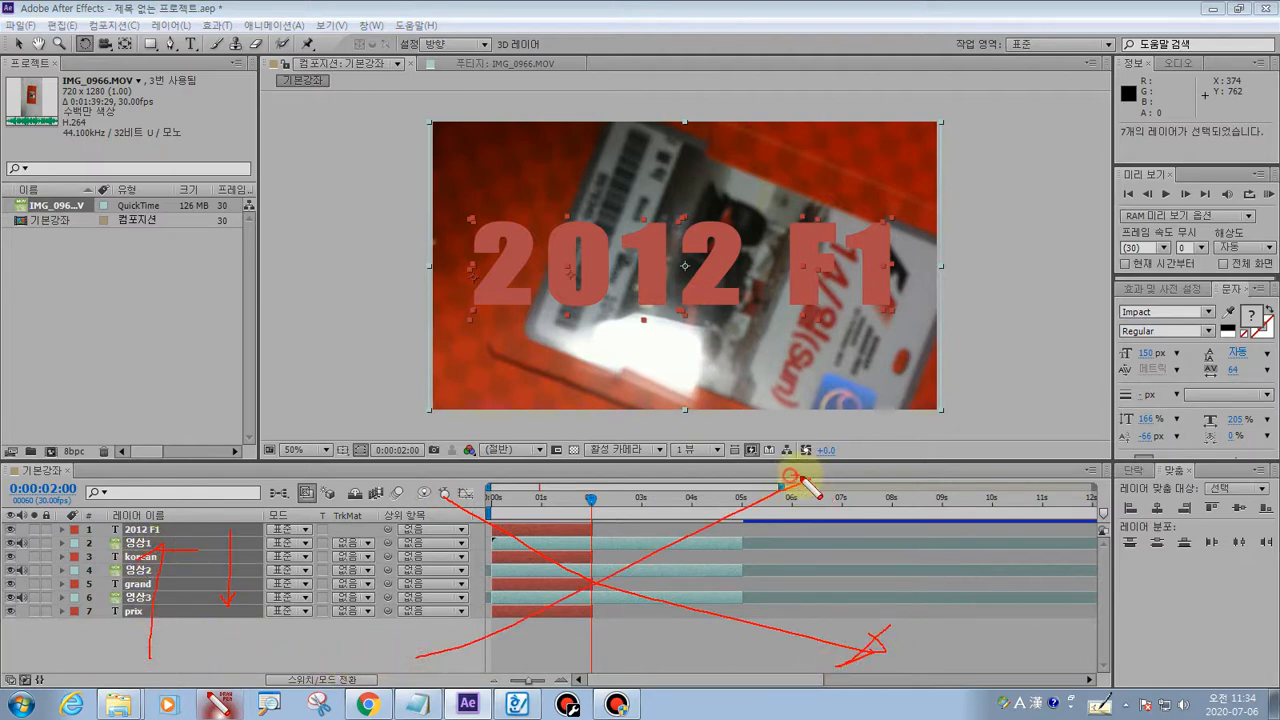
key("Escape")
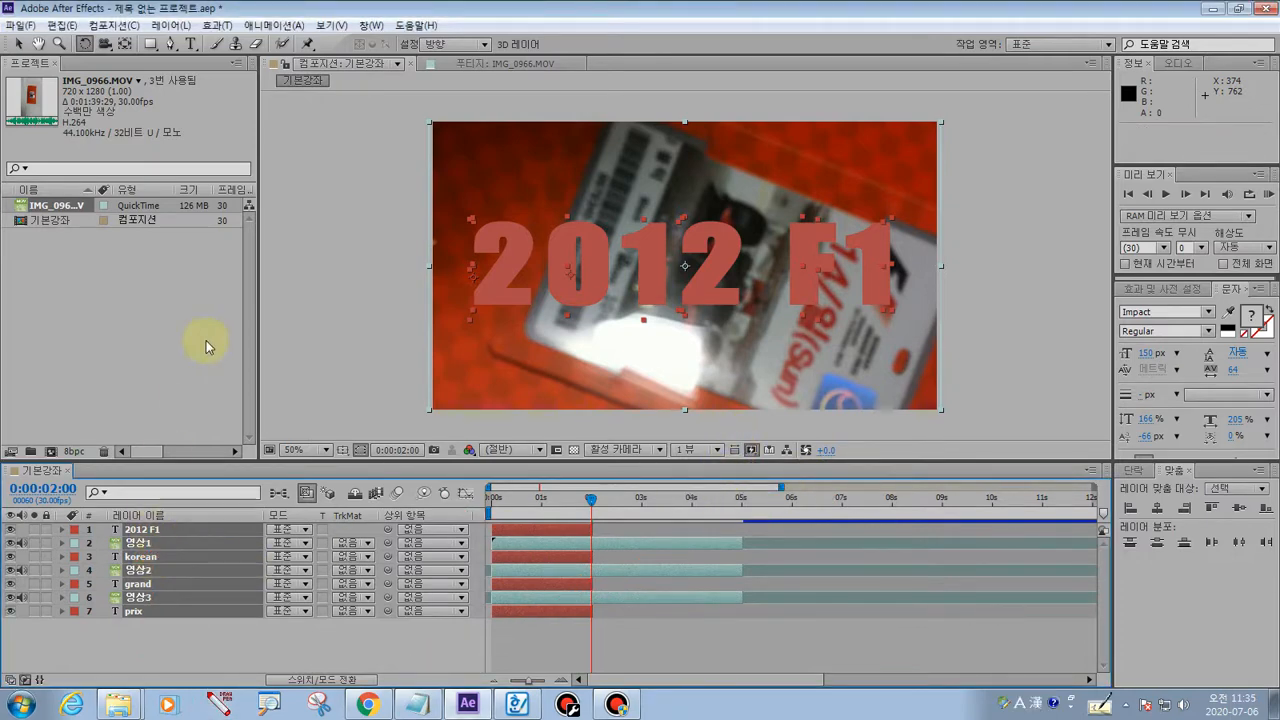
- Sequence the seven selected layers with a 0:00:00:20 overlap and the 앞쪽 레이어 디졸브 transition
left_click(260, 26)
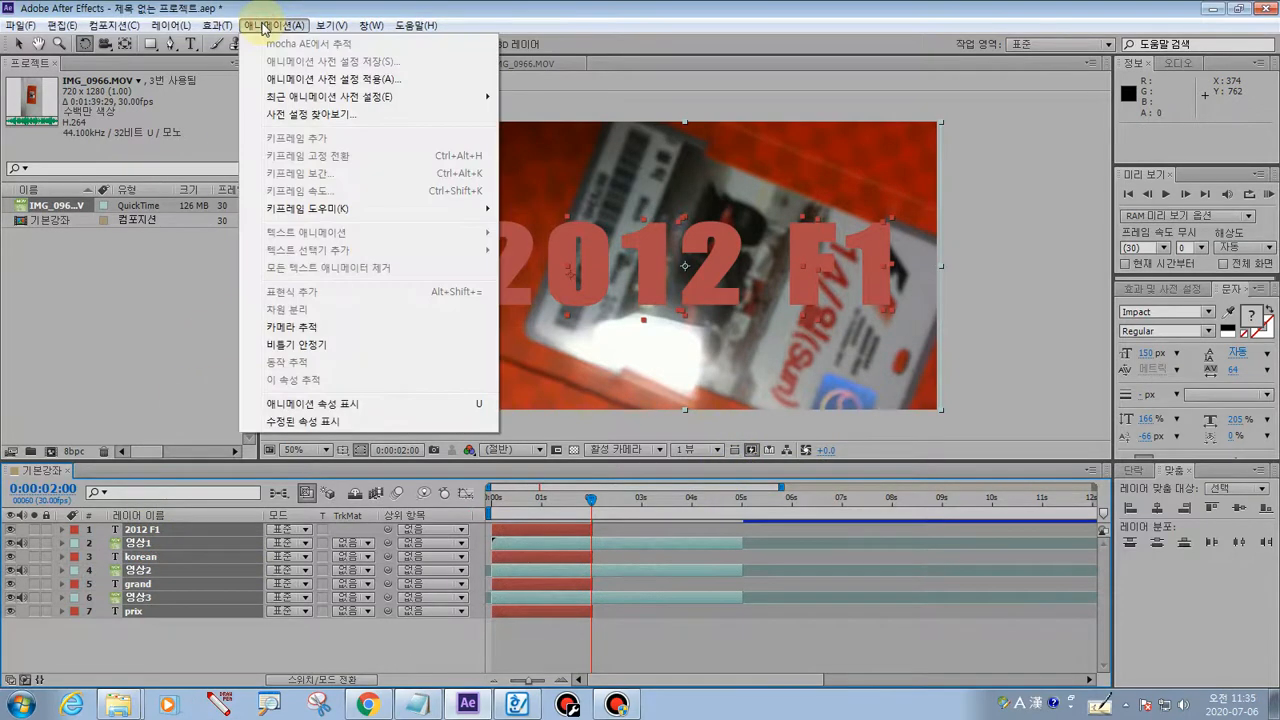
mouse_move(306, 209)
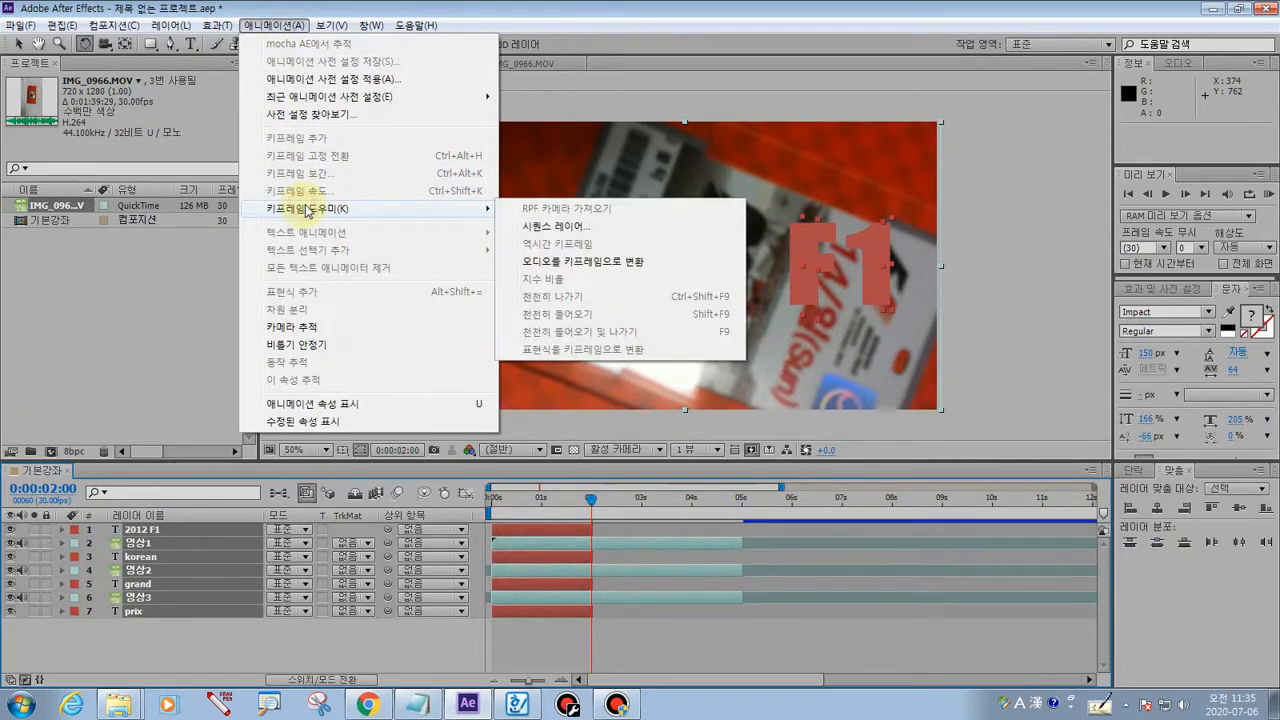
left_click(570, 226)
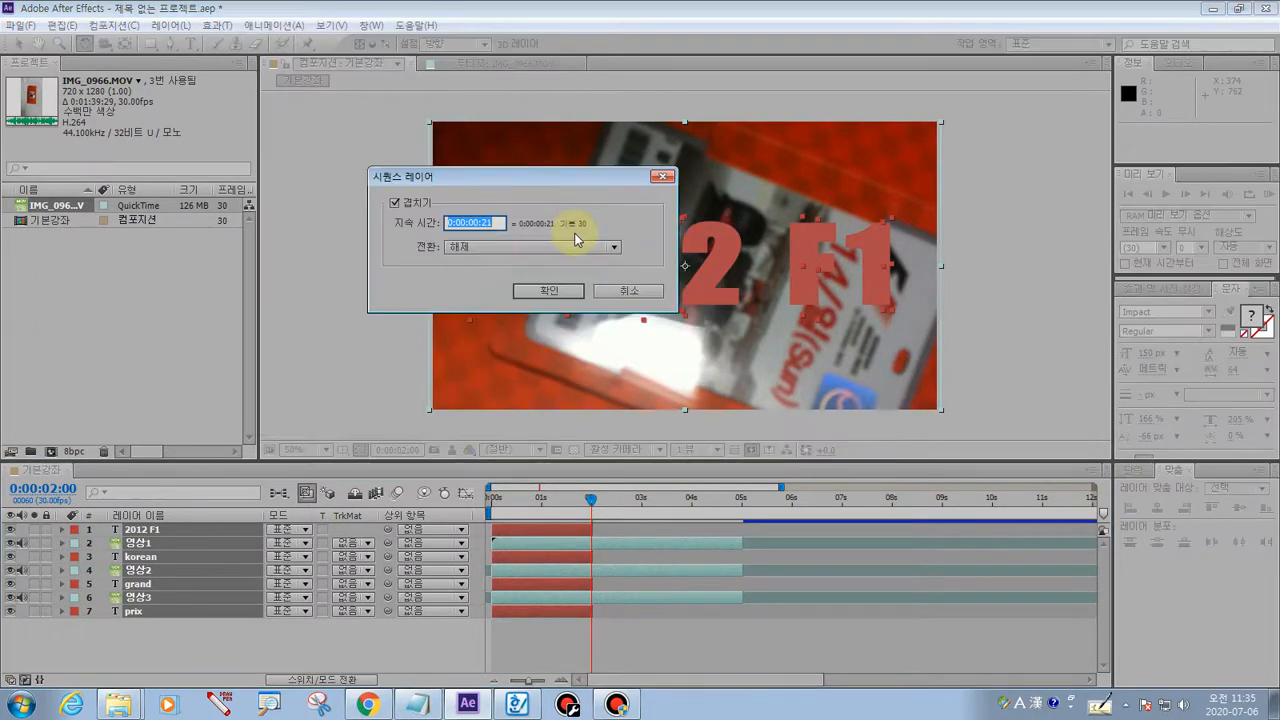
left_click(495, 222)
key("BackSpace")
type("0")
left_click(470, 246)
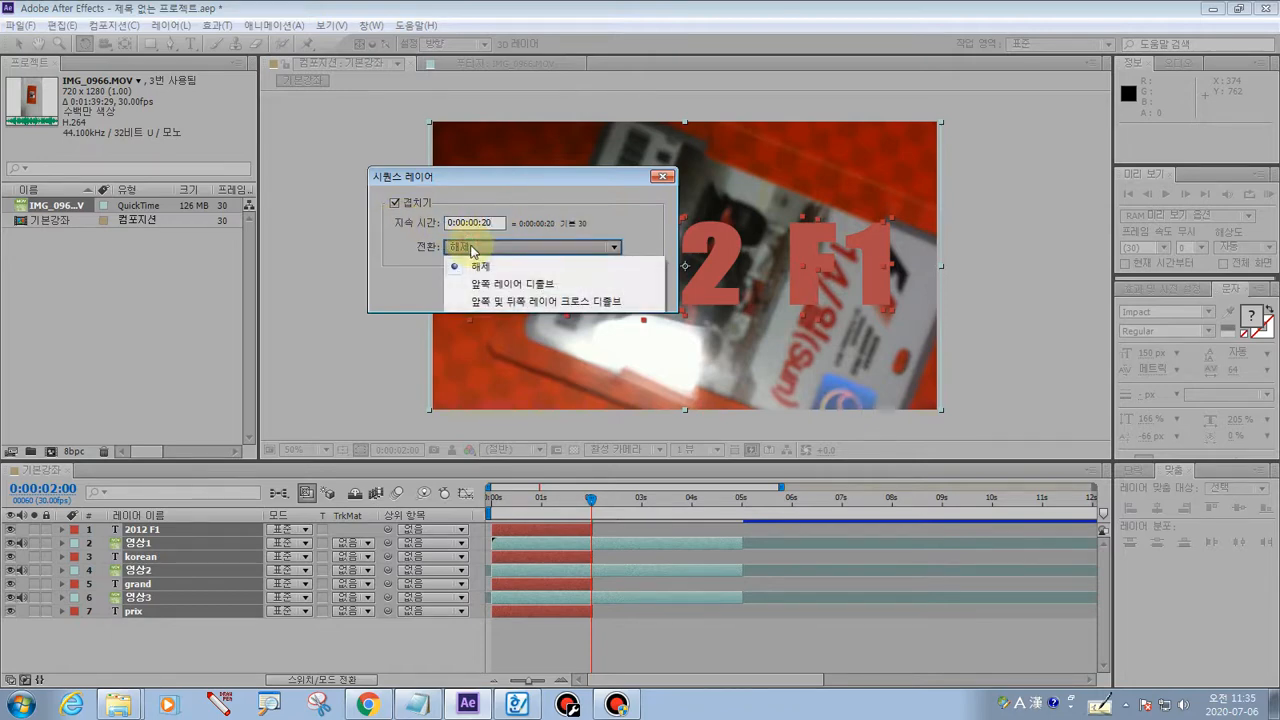
left_click(477, 270)
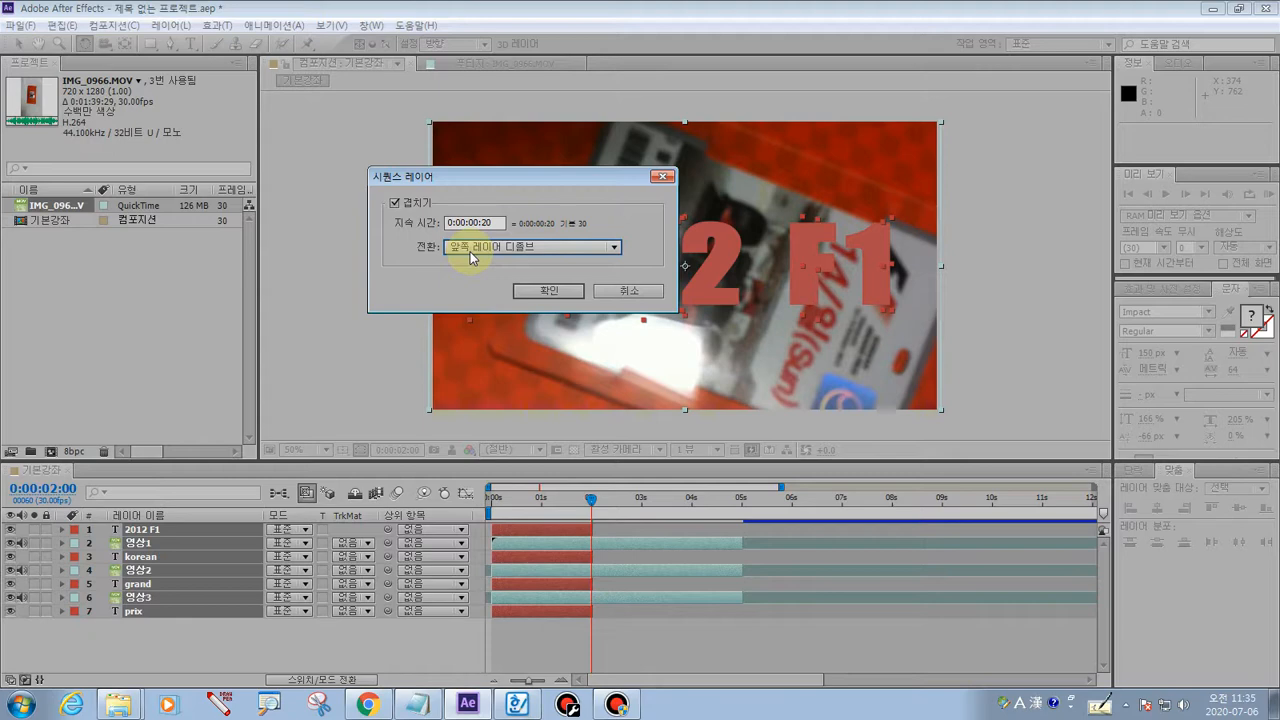
left_click(548, 290)
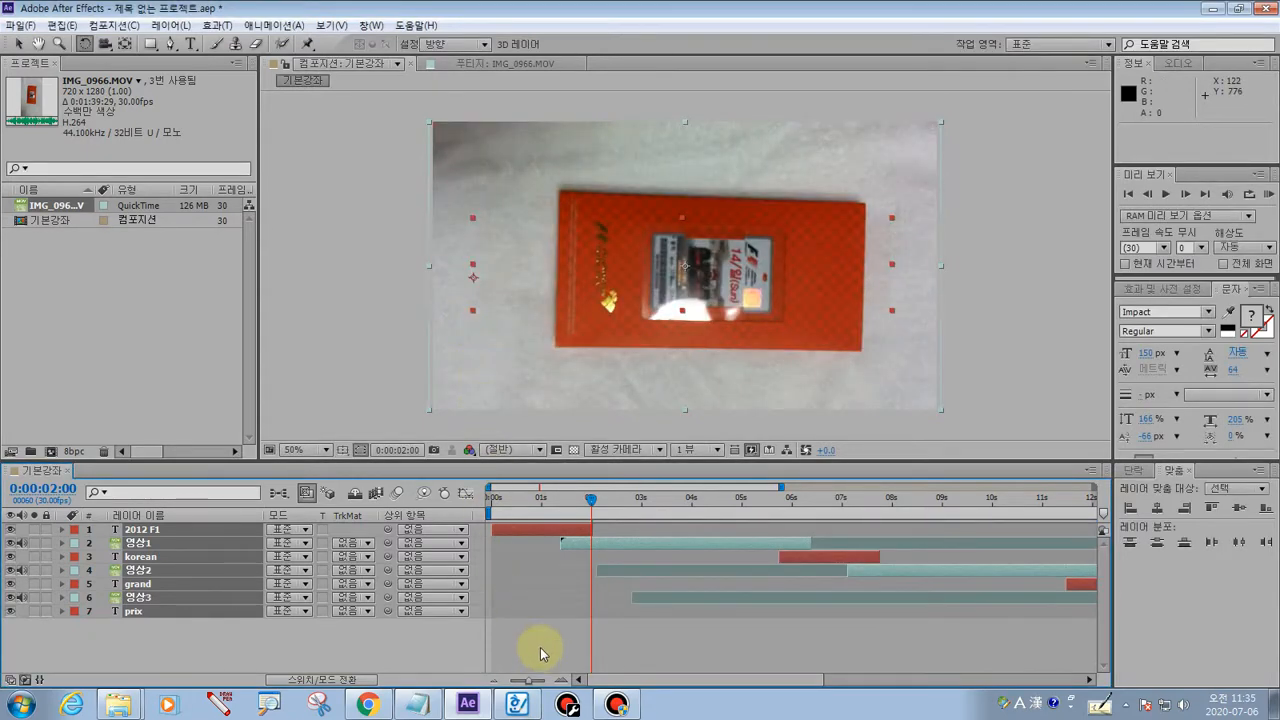
- Preview the sequenced composition from 0:00:00:00, stop the playback, and check the frames around 0:00:14:02
left_click_drag(591, 498, 473, 503)
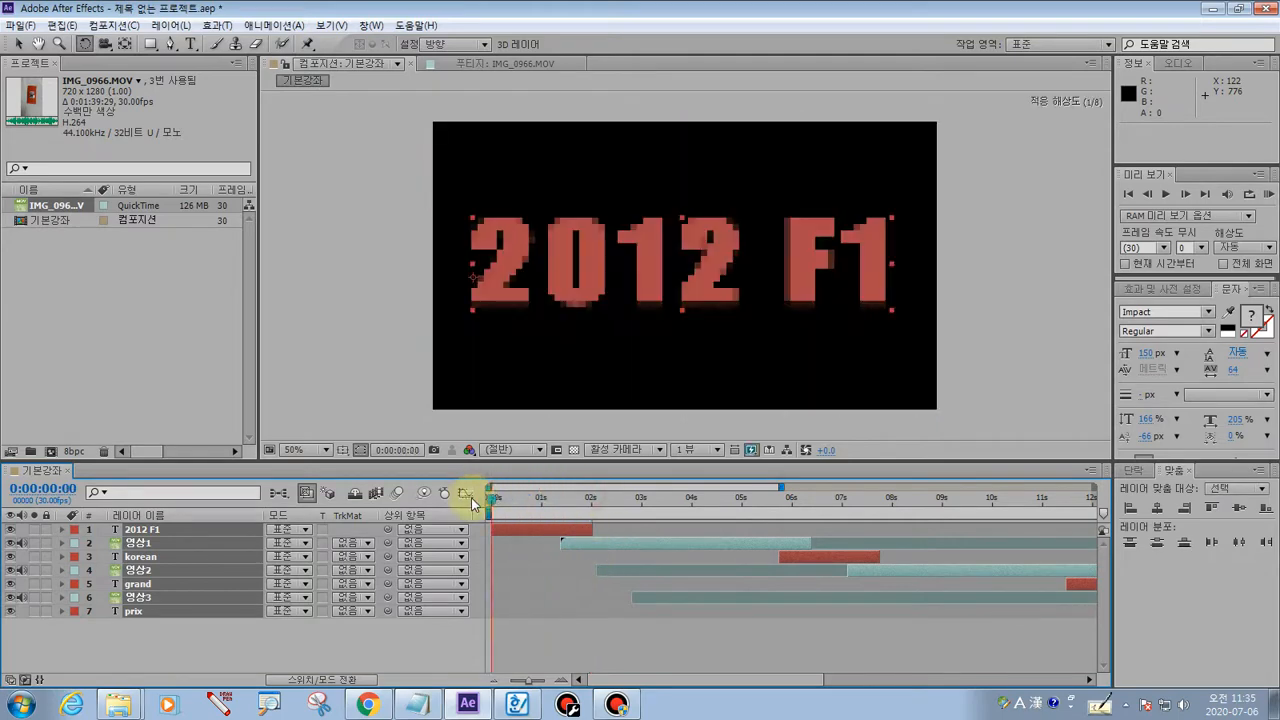
key("space")
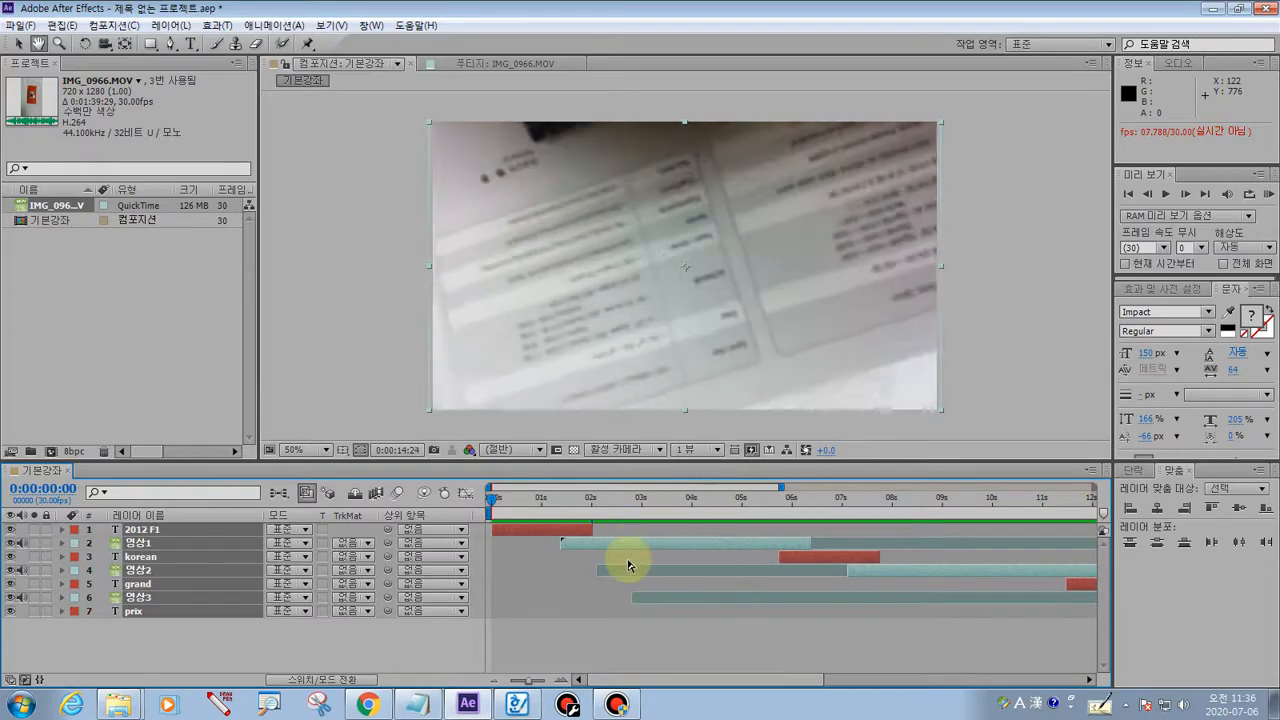
key("w")
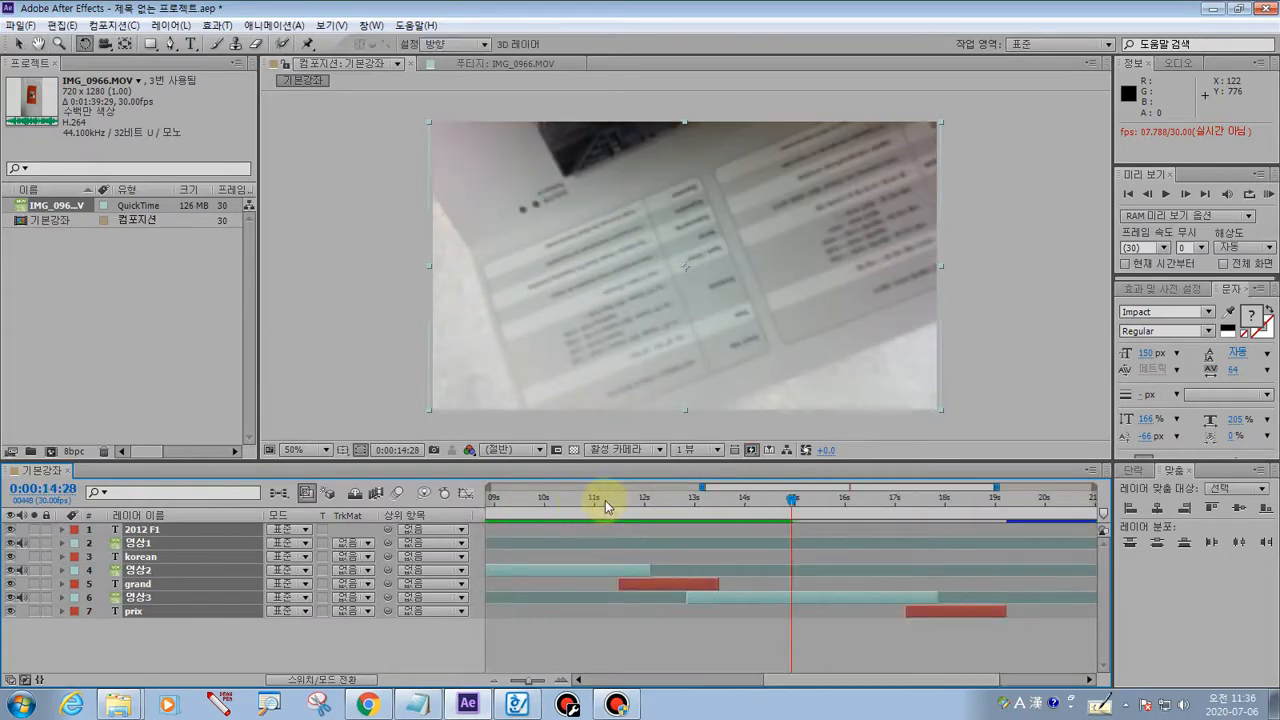
left_click(694, 514)
left_click(730, 514)
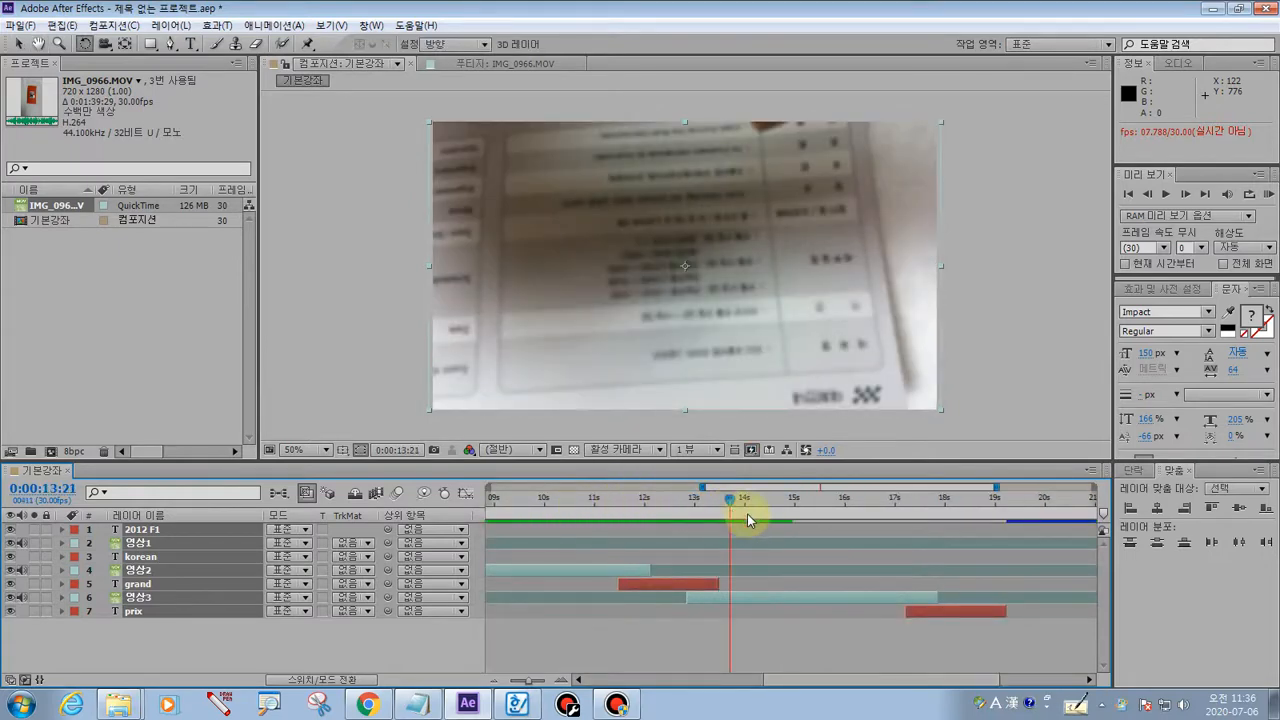
left_click(747, 513)
- Move the playhead to the end of the prix layer at 0:00:19:07
left_click_drag(957, 678, 1087, 681)
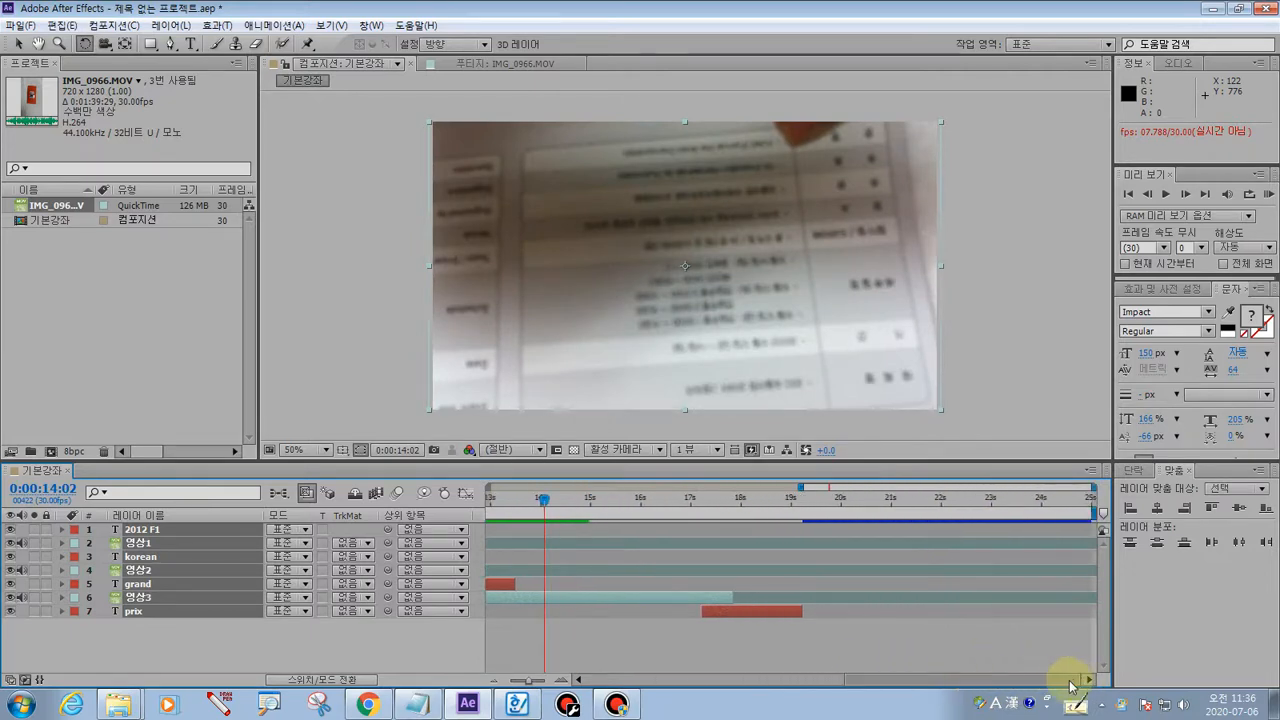
left_click(655, 682)
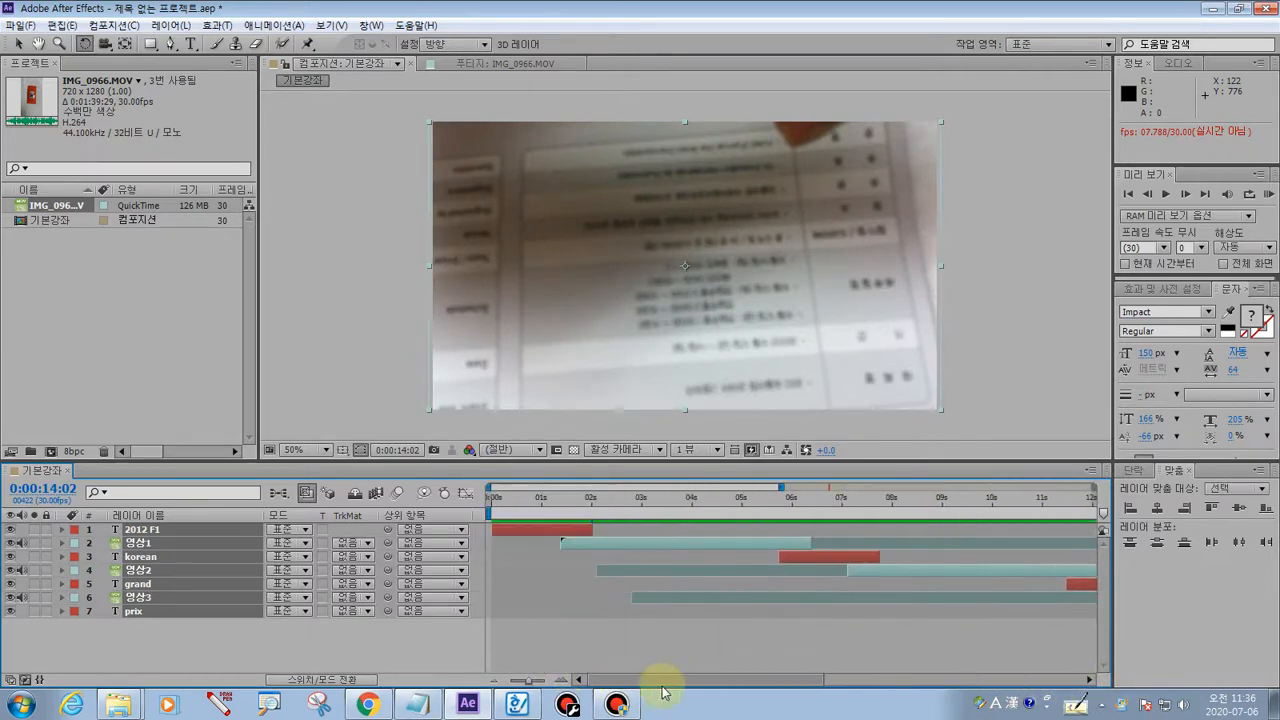
left_click_drag(663, 684, 1015, 688)
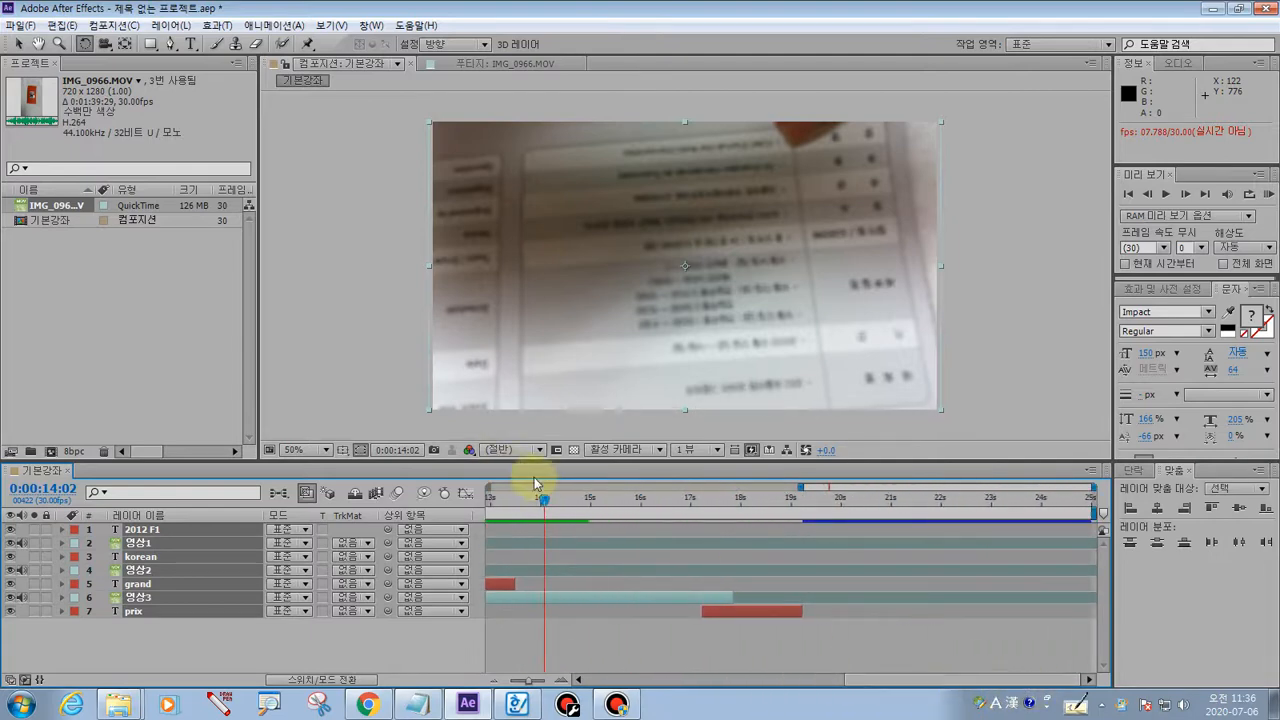
left_click_drag(543, 497, 806, 506)
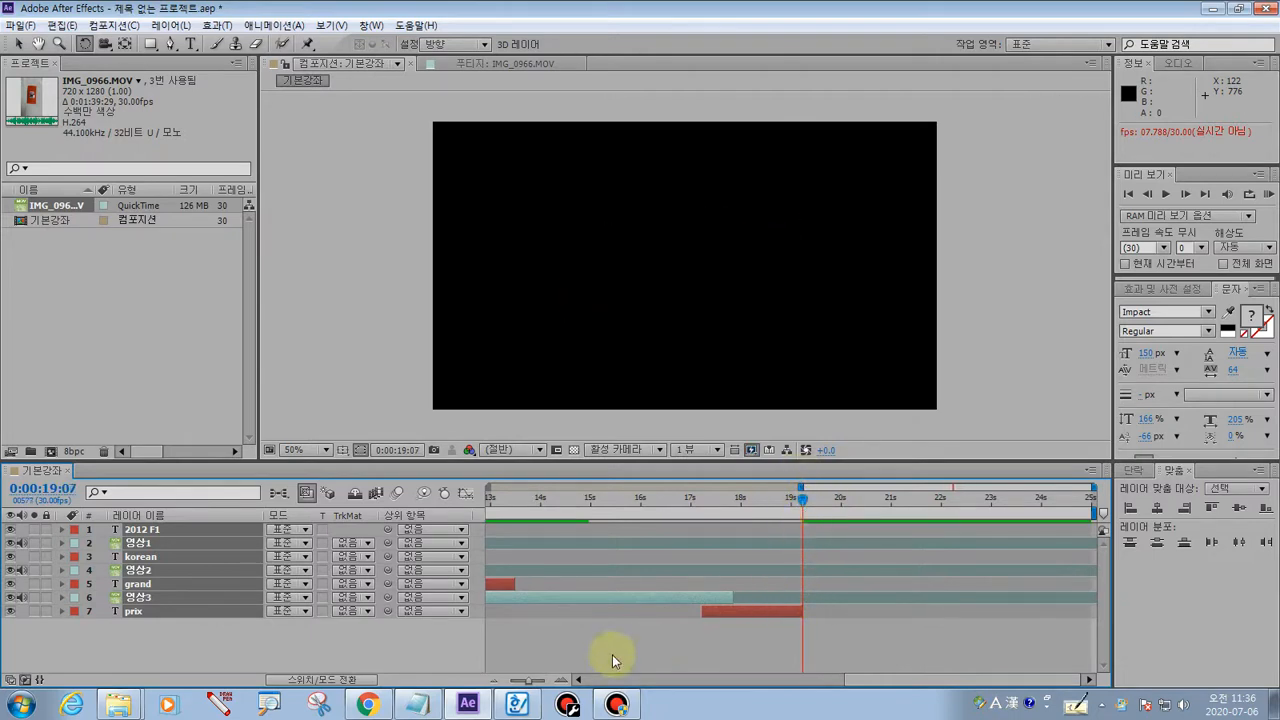
- Draw a vertical line at the end of the prix layer with the red on-screen pen, and clear it
left_click(218, 705)
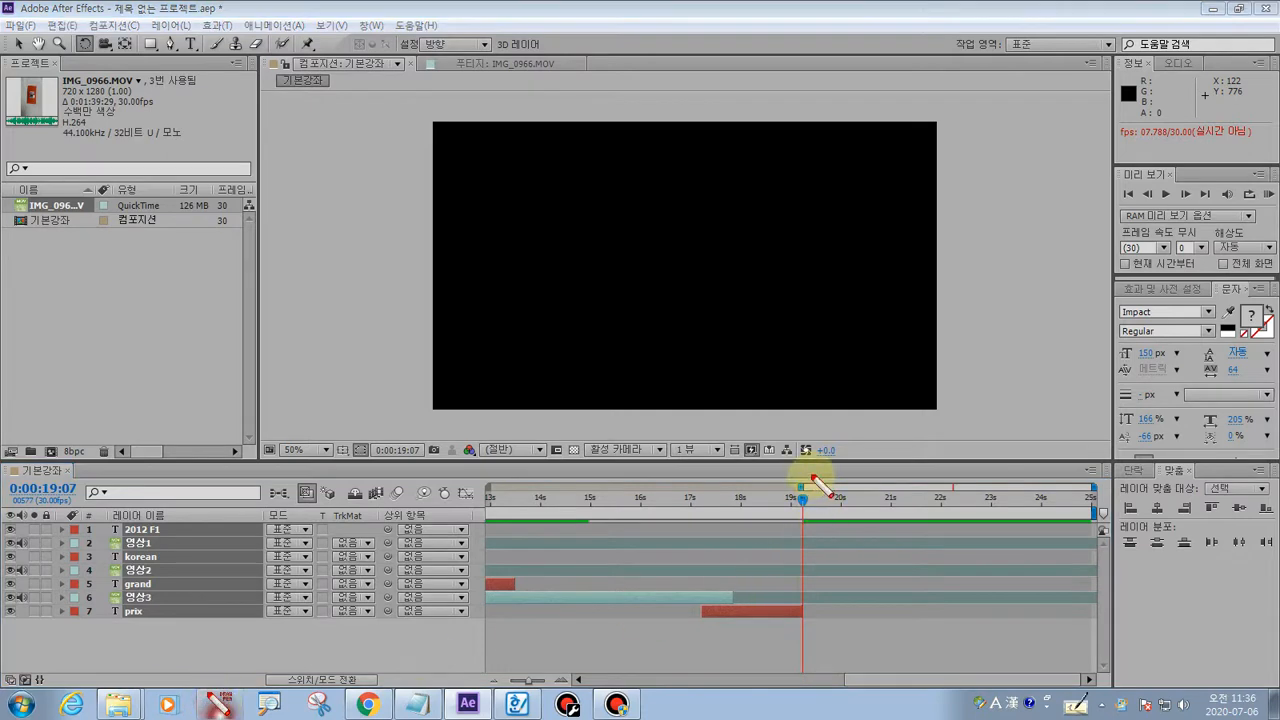
left_click_drag(813, 477, 811, 646)
key("Escape")
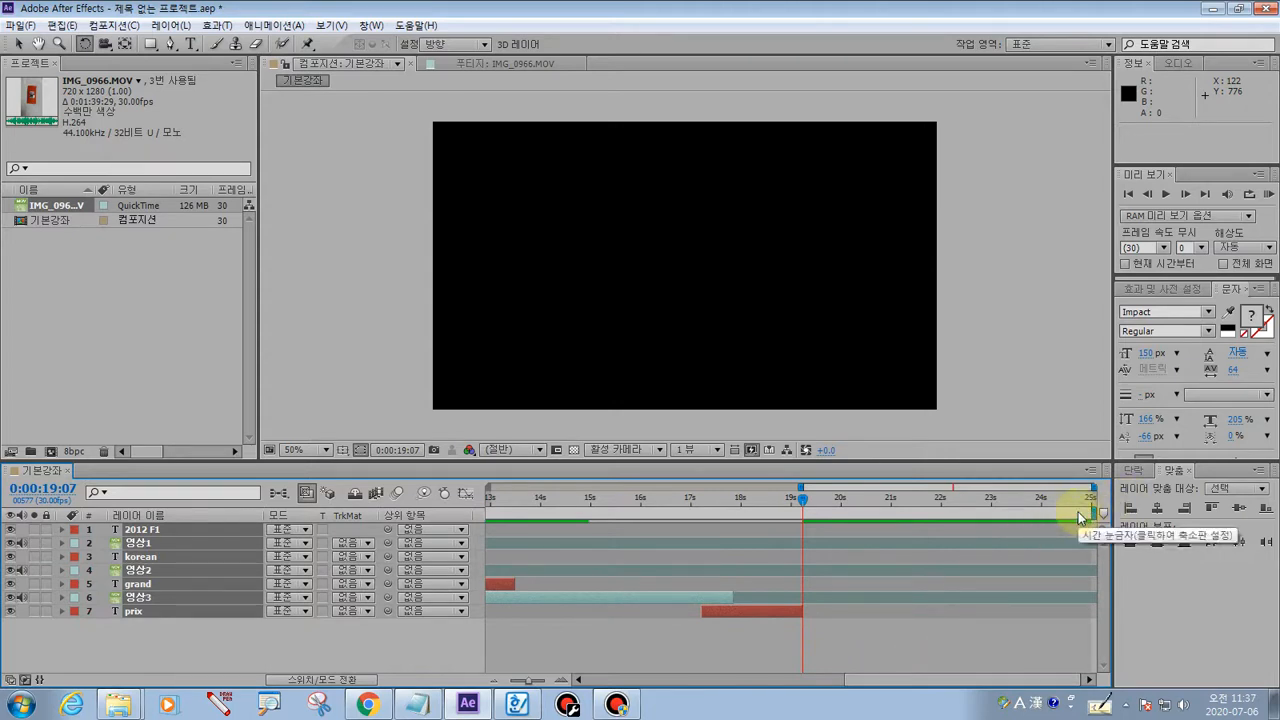
- Check the prix layer from its start at 0:00:17:07, and return the playhead to its end at 0:00:19:07
left_click_drag(801, 497, 703, 499)
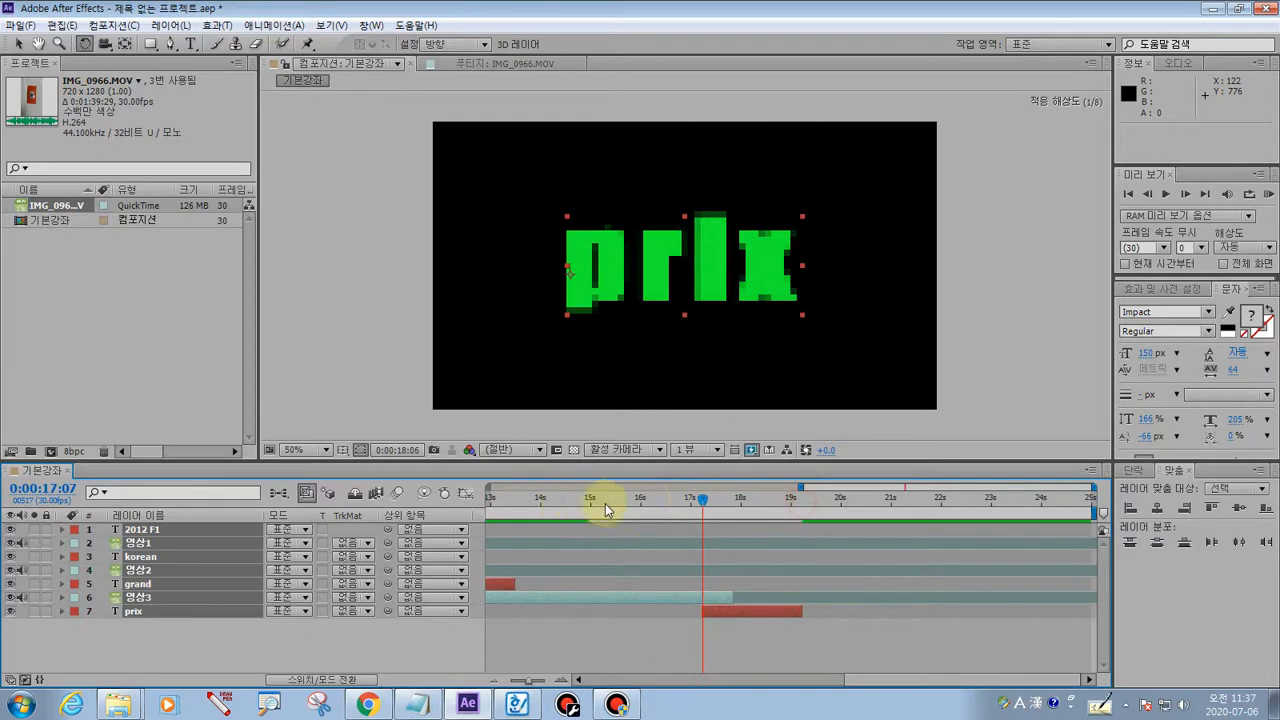
left_click(799, 497)
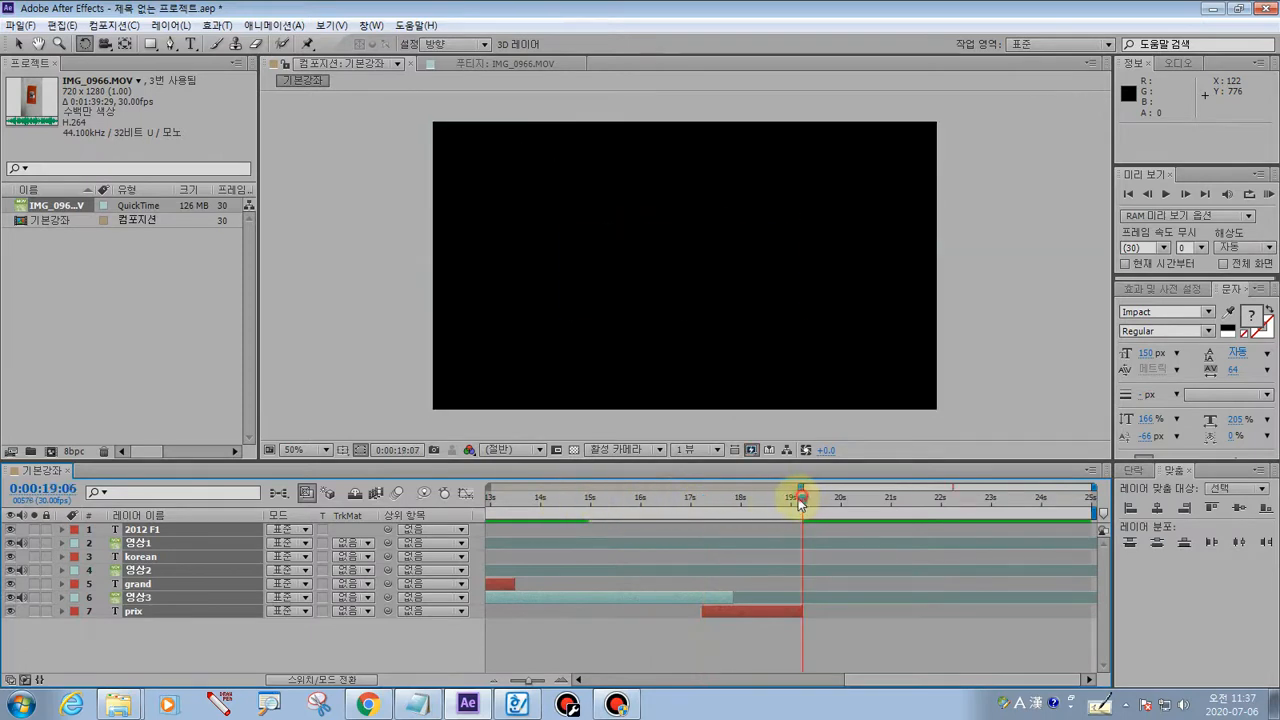
left_click_drag(798, 498, 801, 503)
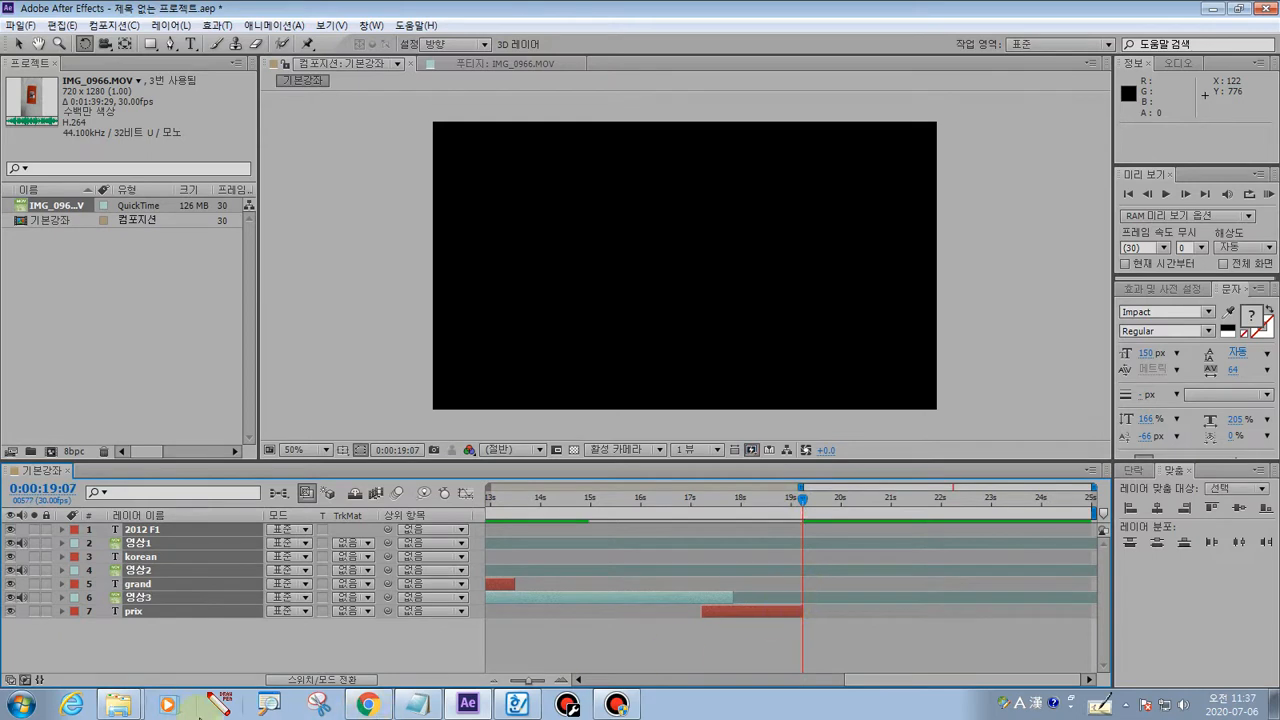
- Trace the playhead line and circle the work area's end marker with the red on-screen pen, and clear the marks
left_click_drag(806, 433, 798, 688)
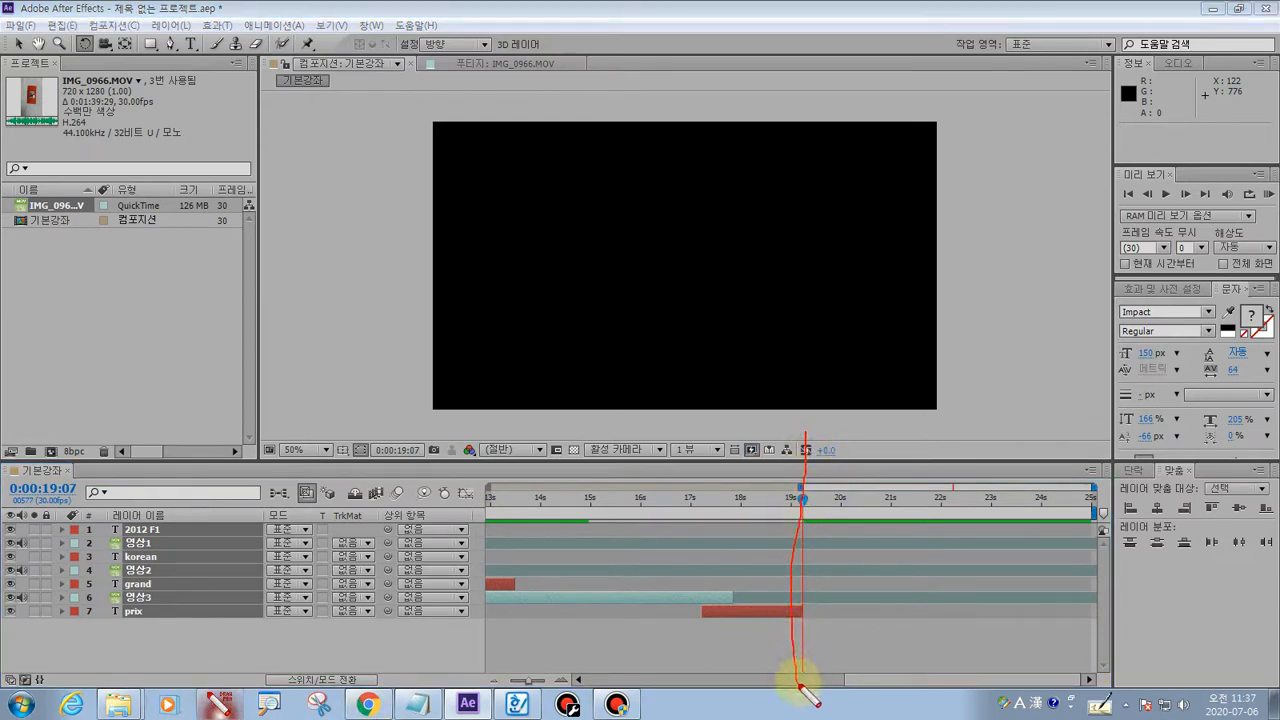
mouse_move(1082, 518)
left_mouse_down()
mouse_move(1091, 484)
mouse_move(1102, 528)
mouse_move(1082, 540)
mouse_move(1066, 496)
mouse_move(1106, 492)
left_mouse_up()
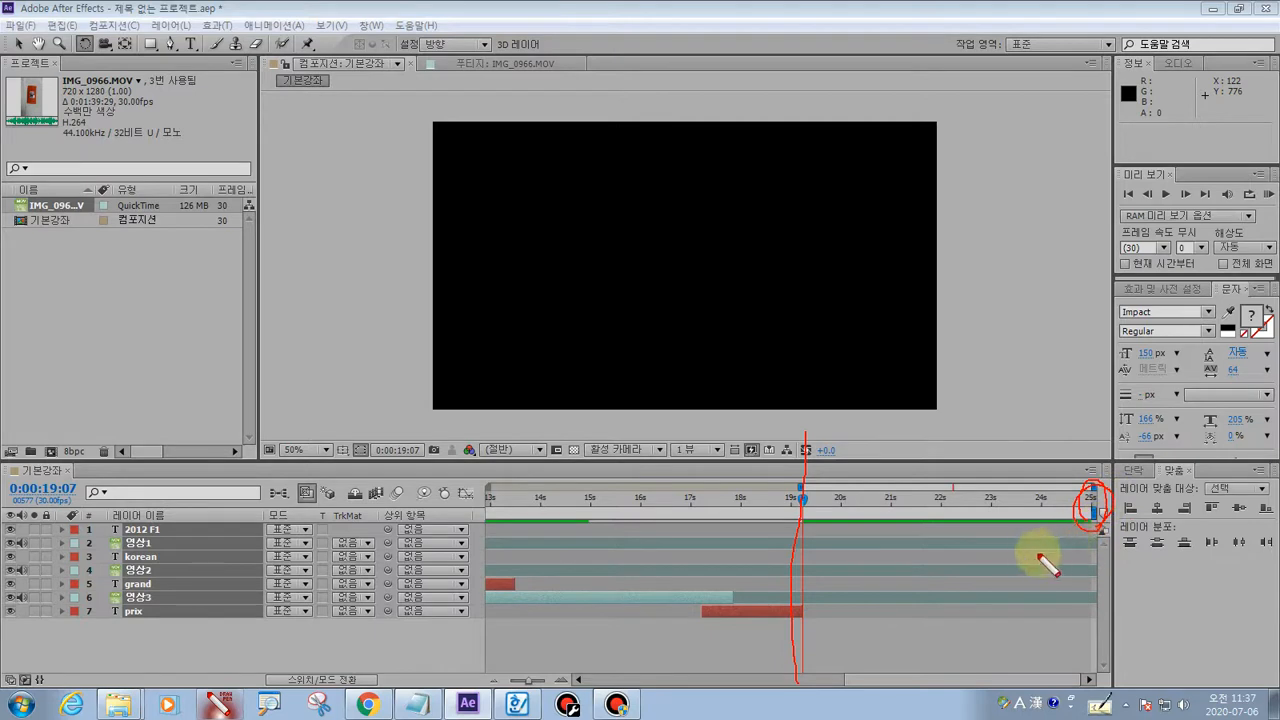
key("Escape")
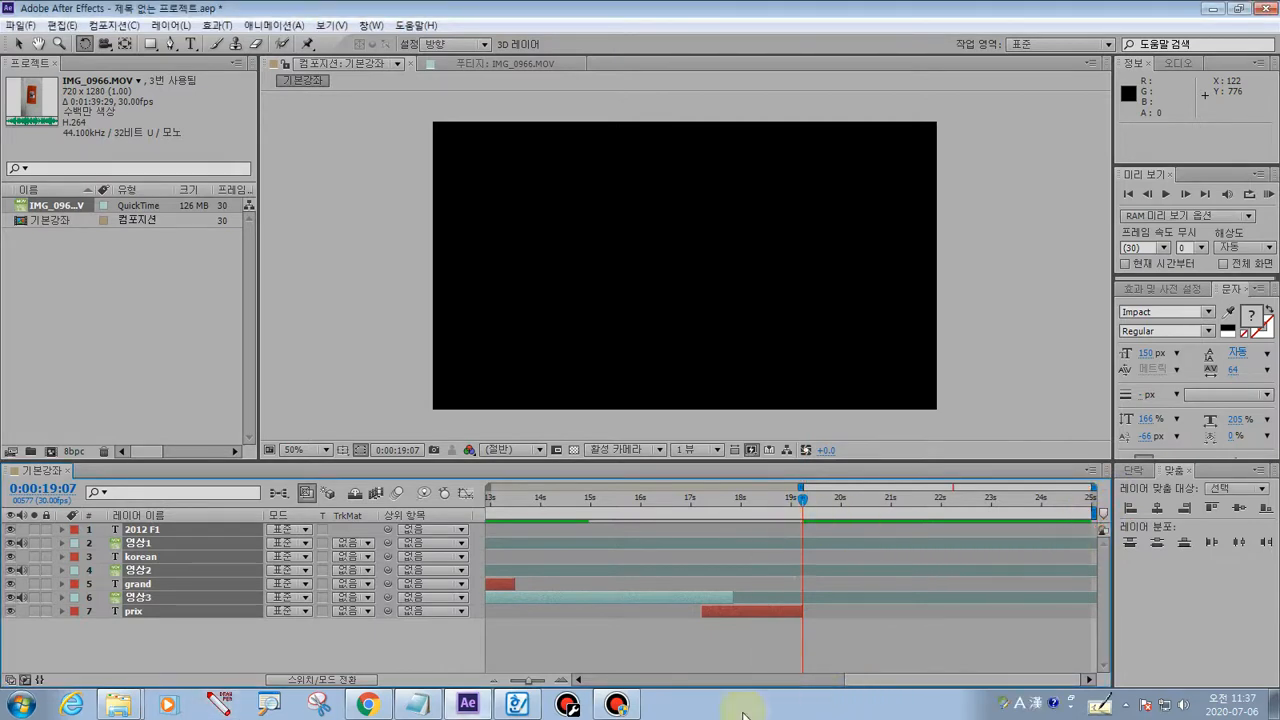
left_click(218, 704)
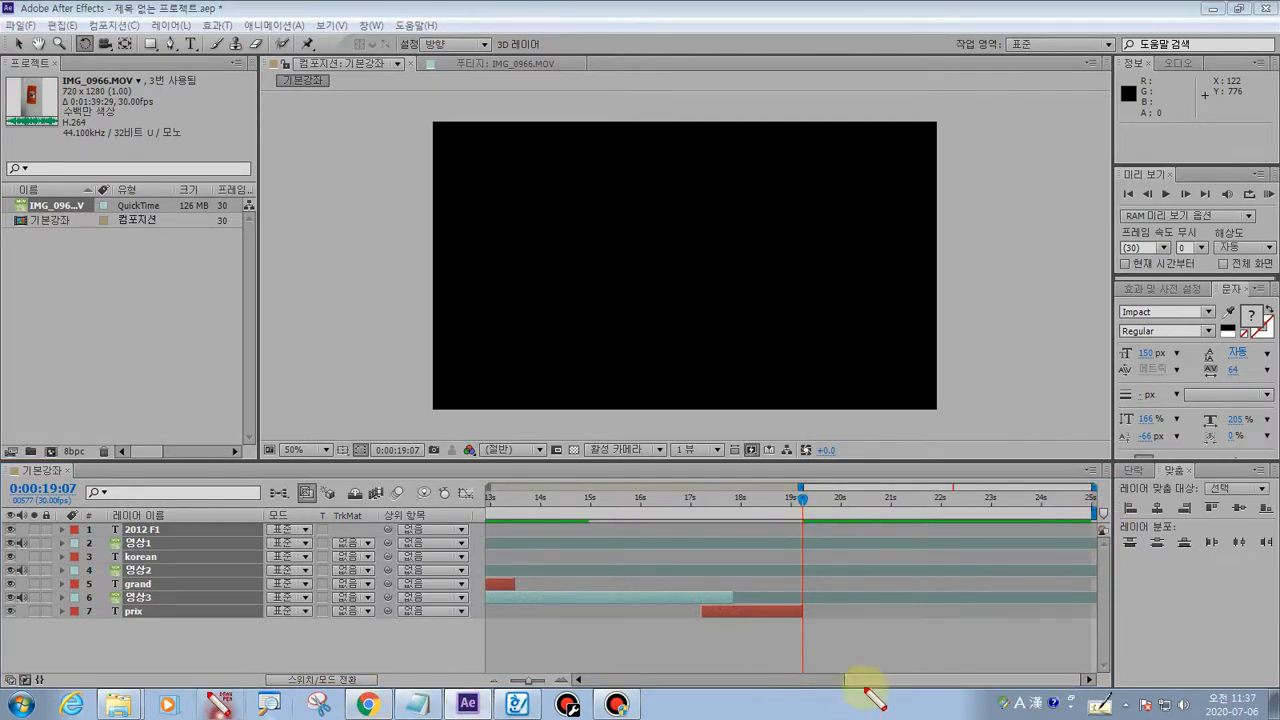
mouse_move(864, 687)
left_mouse_down()
mouse_move(814, 686)
mouse_move(816, 675)
mouse_move(1048, 662)
mouse_move(1048, 696)
mouse_move(872, 690)
left_mouse_up()
key("Escape")
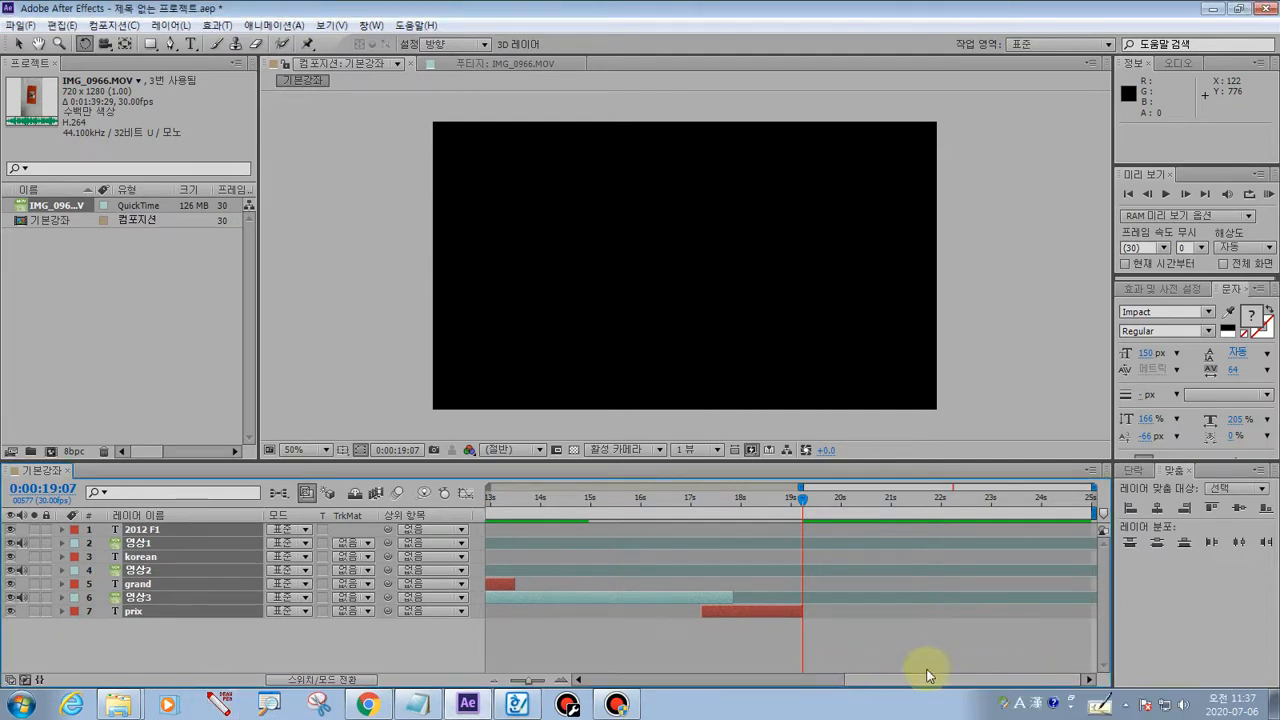
- Deselect all layers, sketch a stroke from the work area's end marker back to the playhead, and clear the drawing
left_click(926, 674)
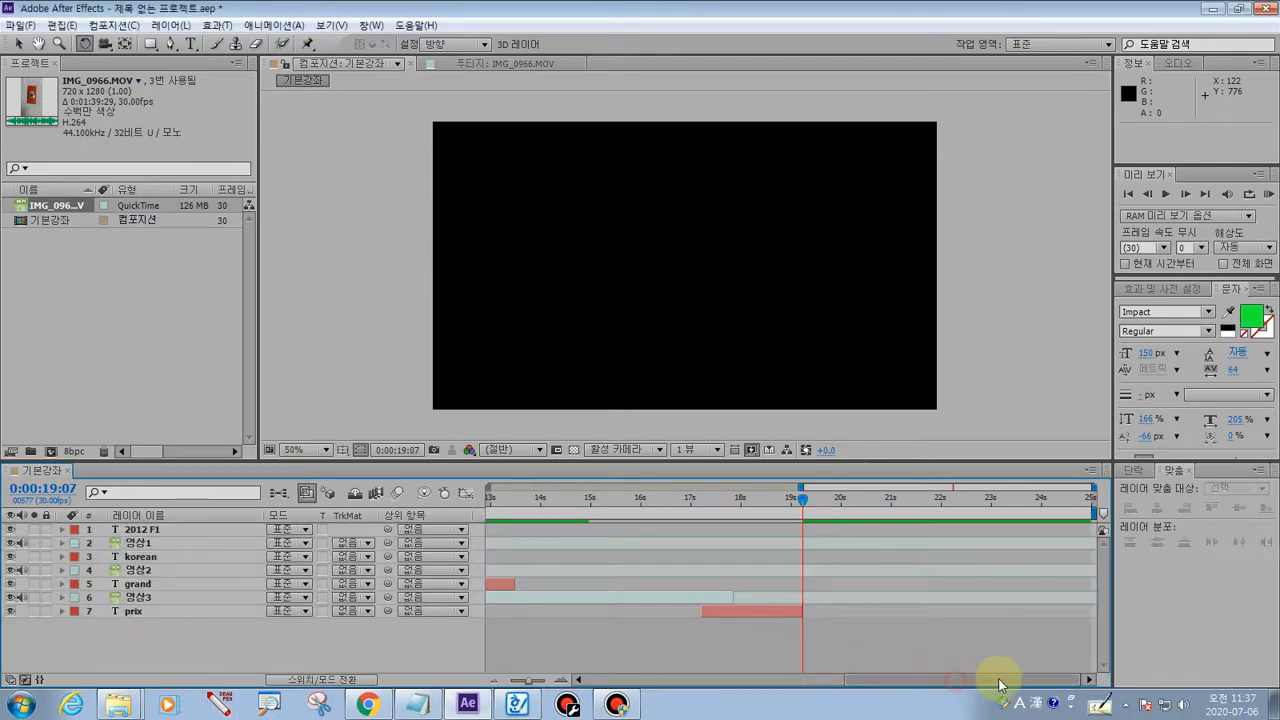
left_click(218, 704)
mouse_move(1094, 508)
left_mouse_down()
mouse_move(1080, 527)
mouse_move(1030, 505)
mouse_move(812, 489)
left_mouse_up()
key("Escape")
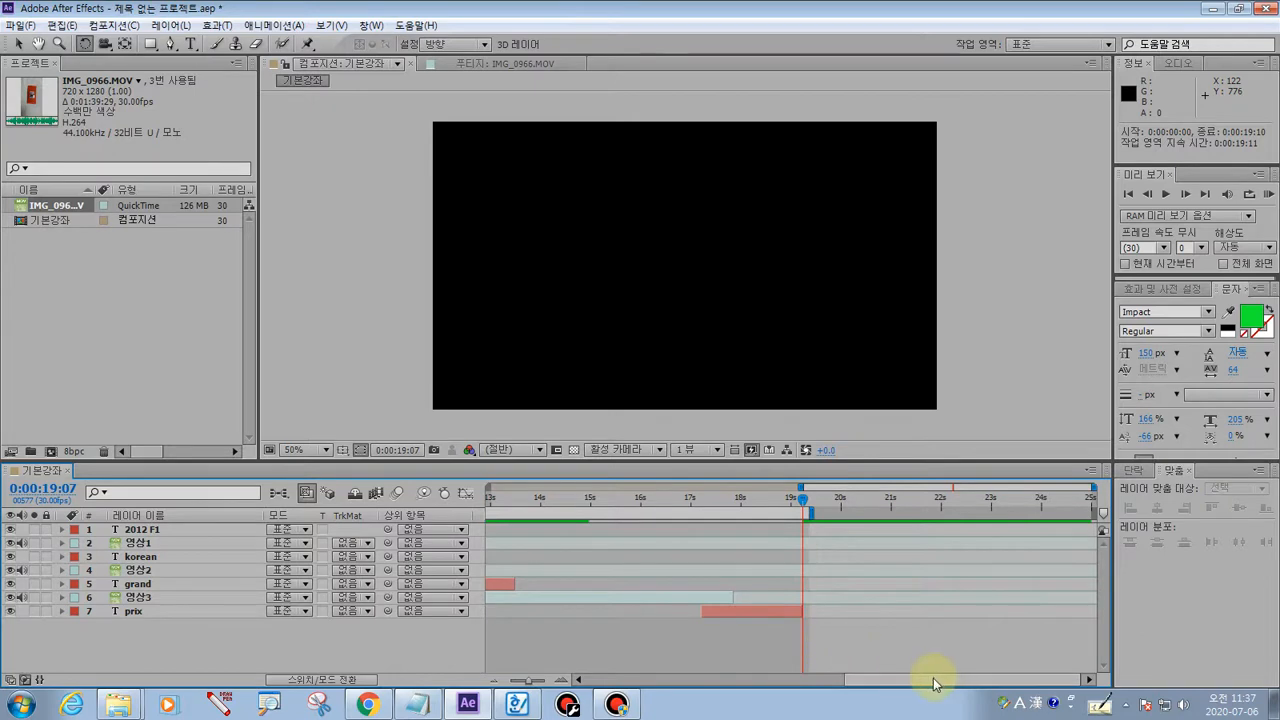
- Set the work area's end to 0:00:19:08, at the end of the prix layer, and return the playhead to 0:00:00:00
left_click_drag(812, 511, 806, 512)
left_click_drag(928, 682, 495, 664)
left_click_drag(535, 500, 1153, 543)
left_click_drag(997, 542, 258, 560)
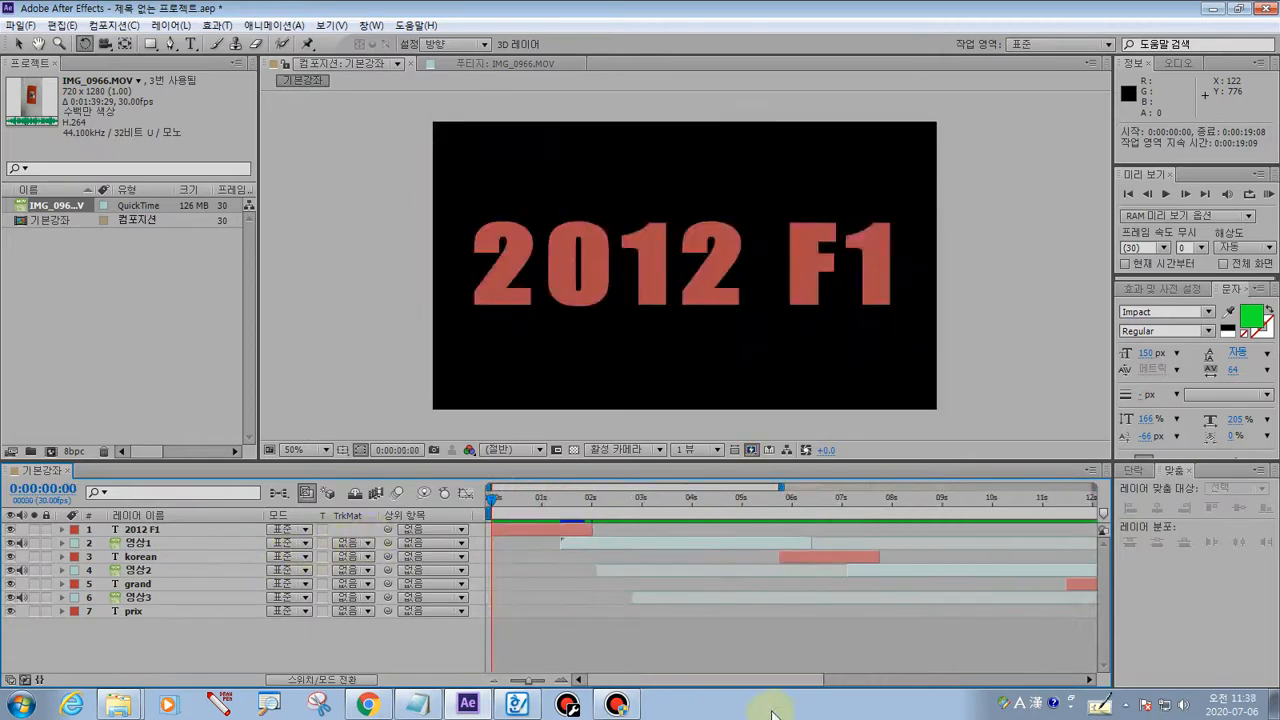
- Add the 기본강좌 composition to the render queue
left_click(646, 660)
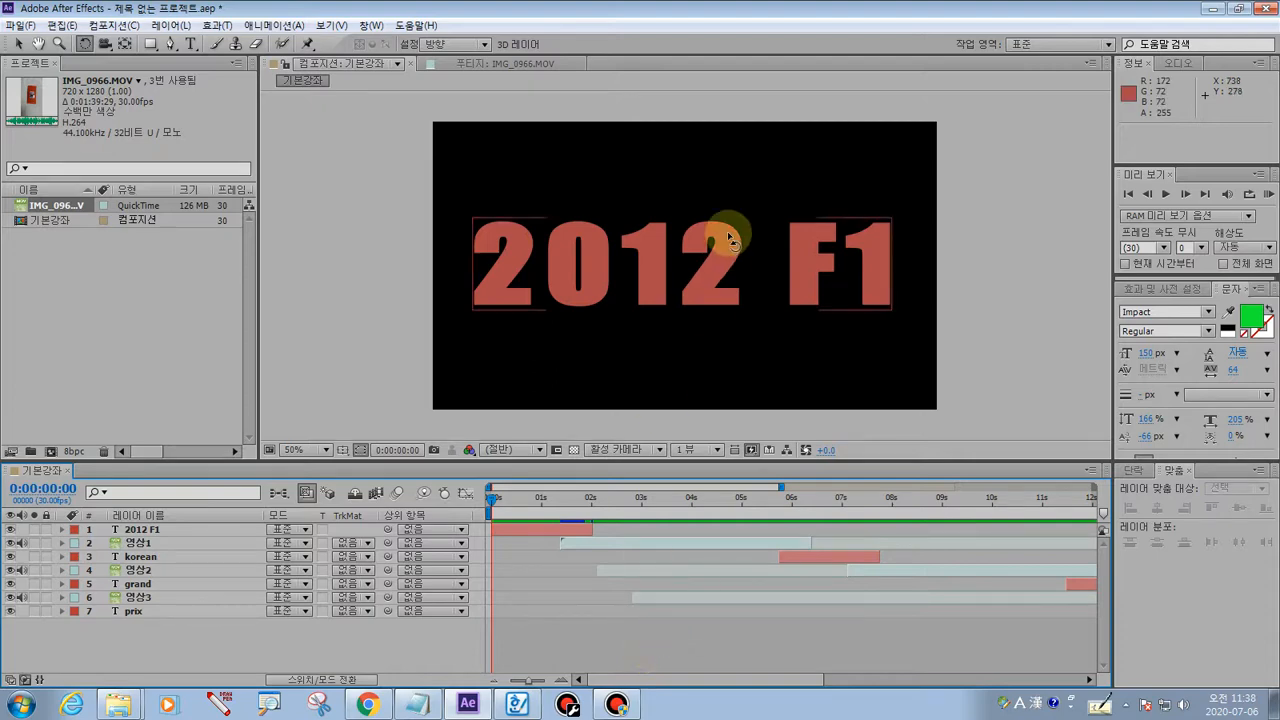
left_click(115, 25)
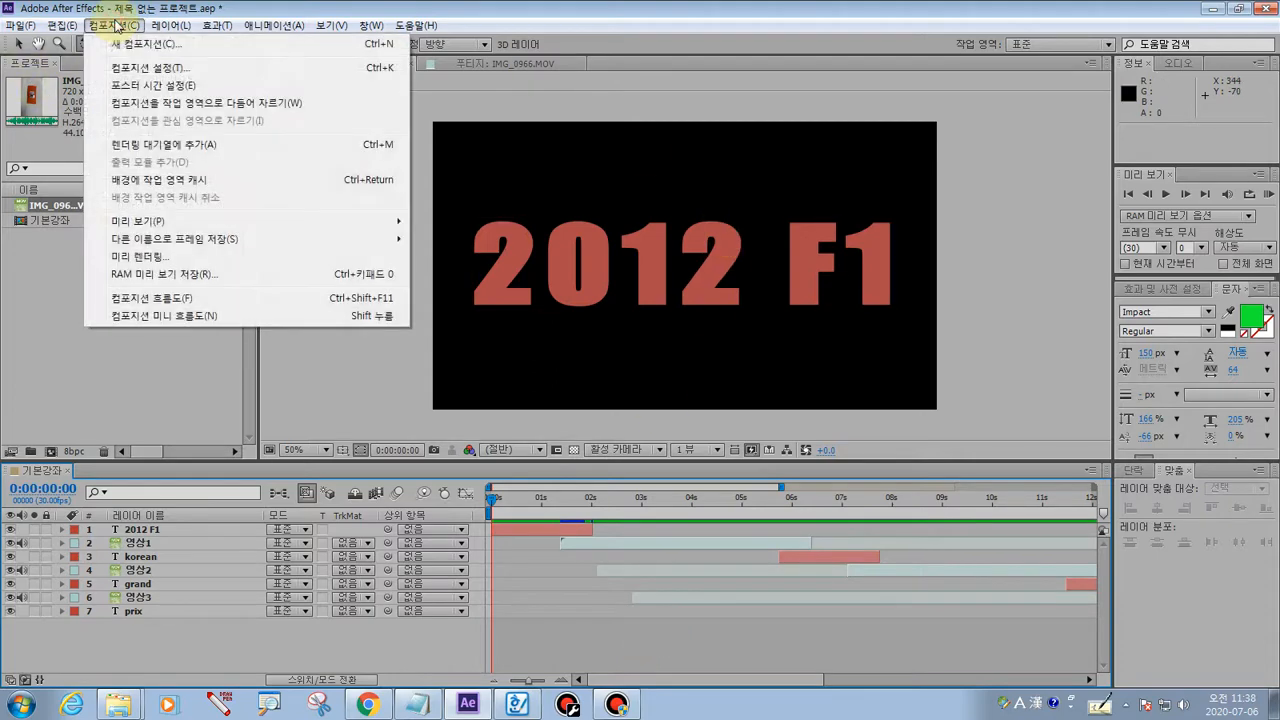
left_click(153, 146)
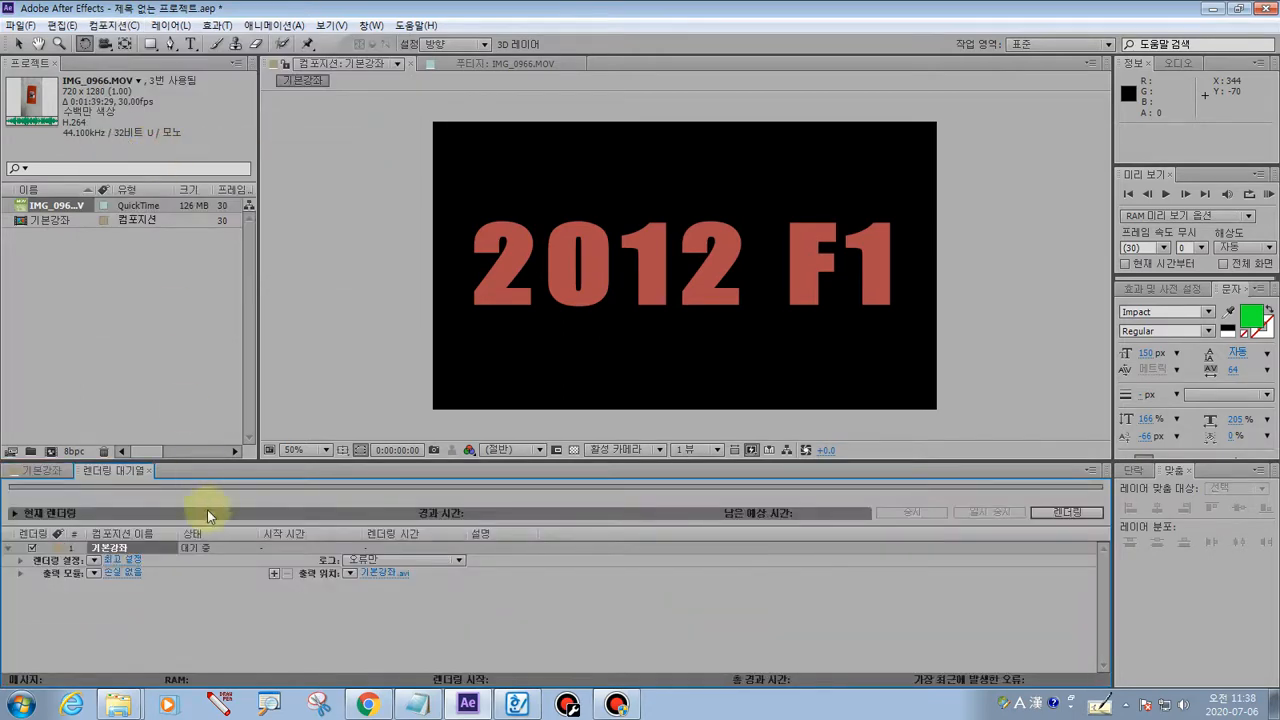
- Set the 기본강좌 output module to H.264 format with audio output enabled, and render the composition
left_click(117, 577)
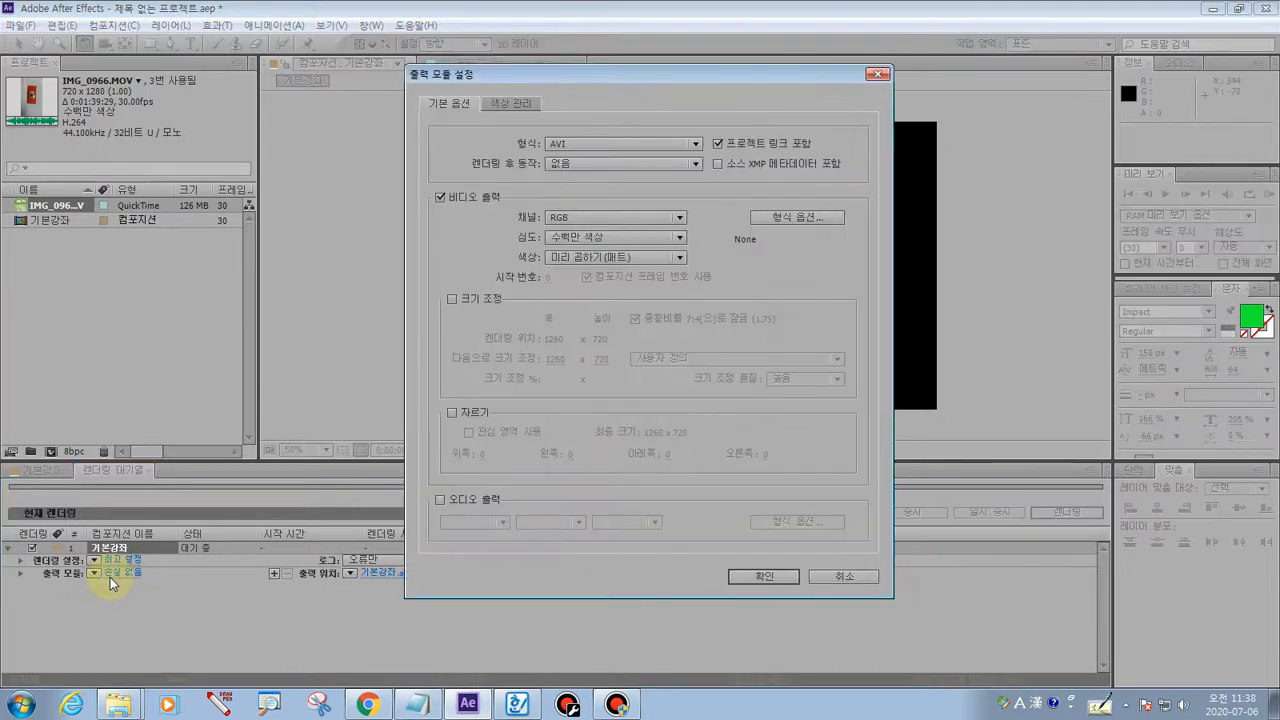
left_click(619, 145)
left_click(607, 245)
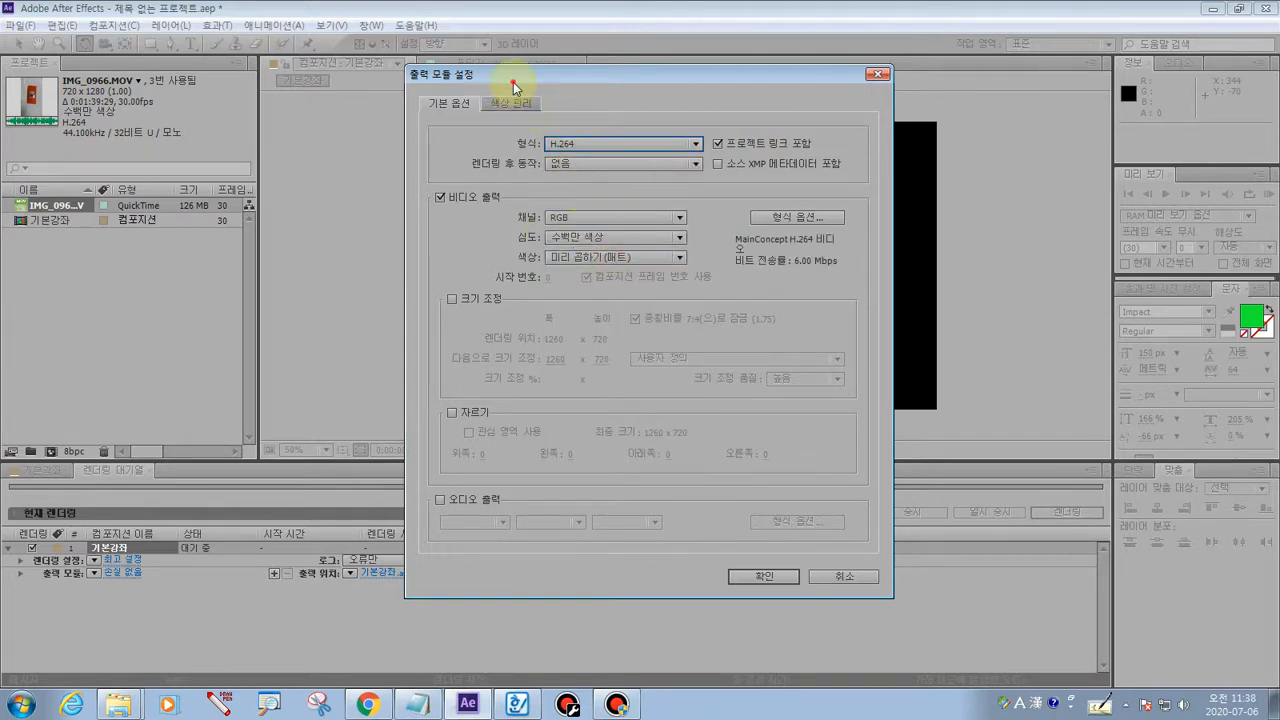
left_click_drag(498, 80, 375, 116)
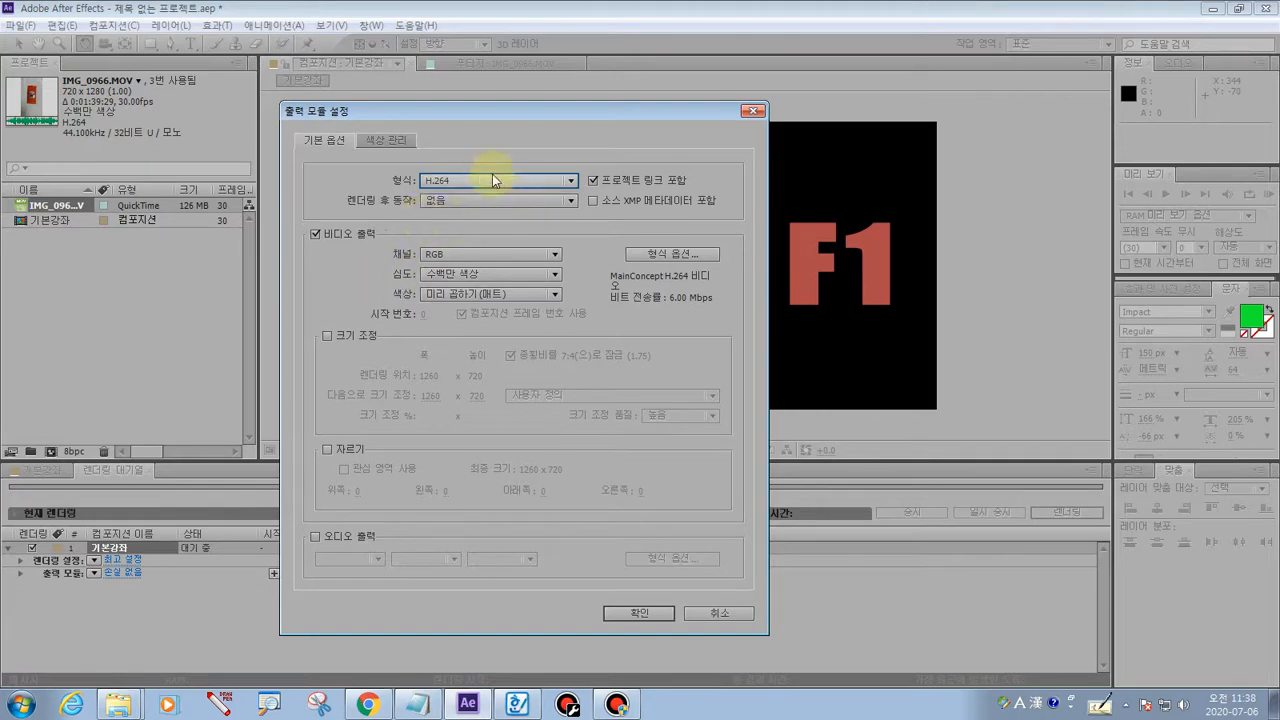
left_click(327, 538)
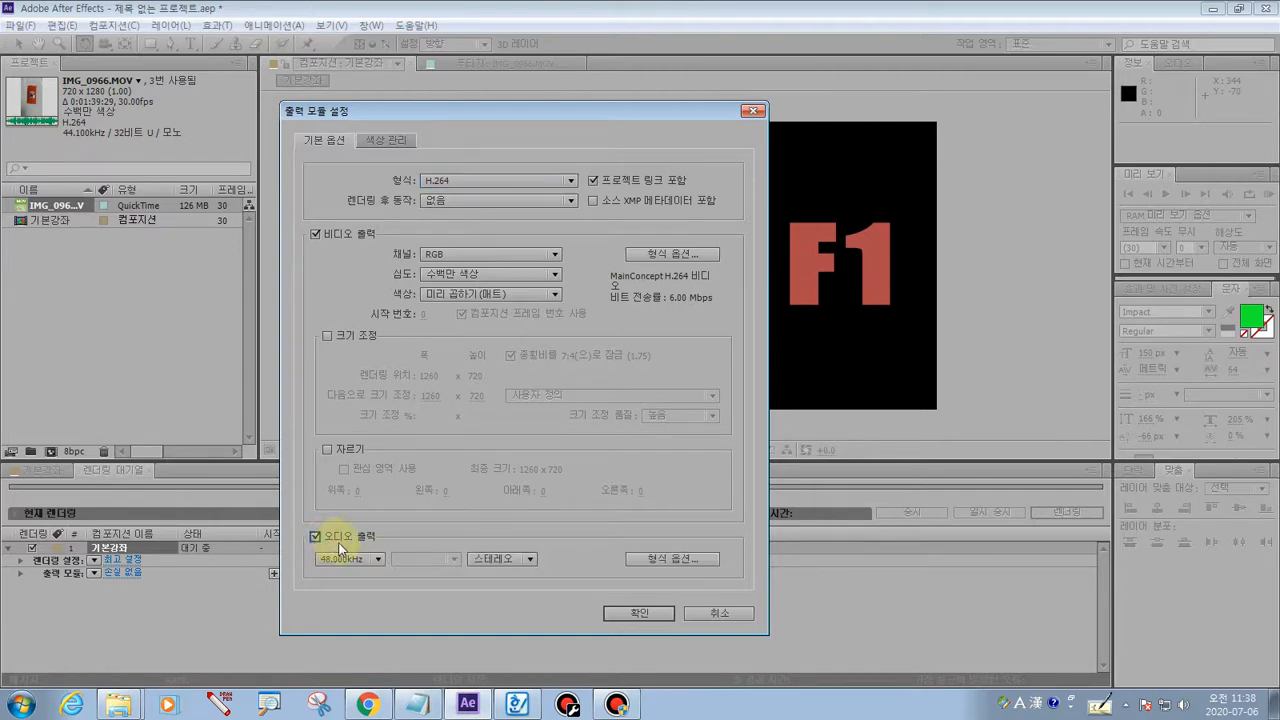
left_click(609, 616)
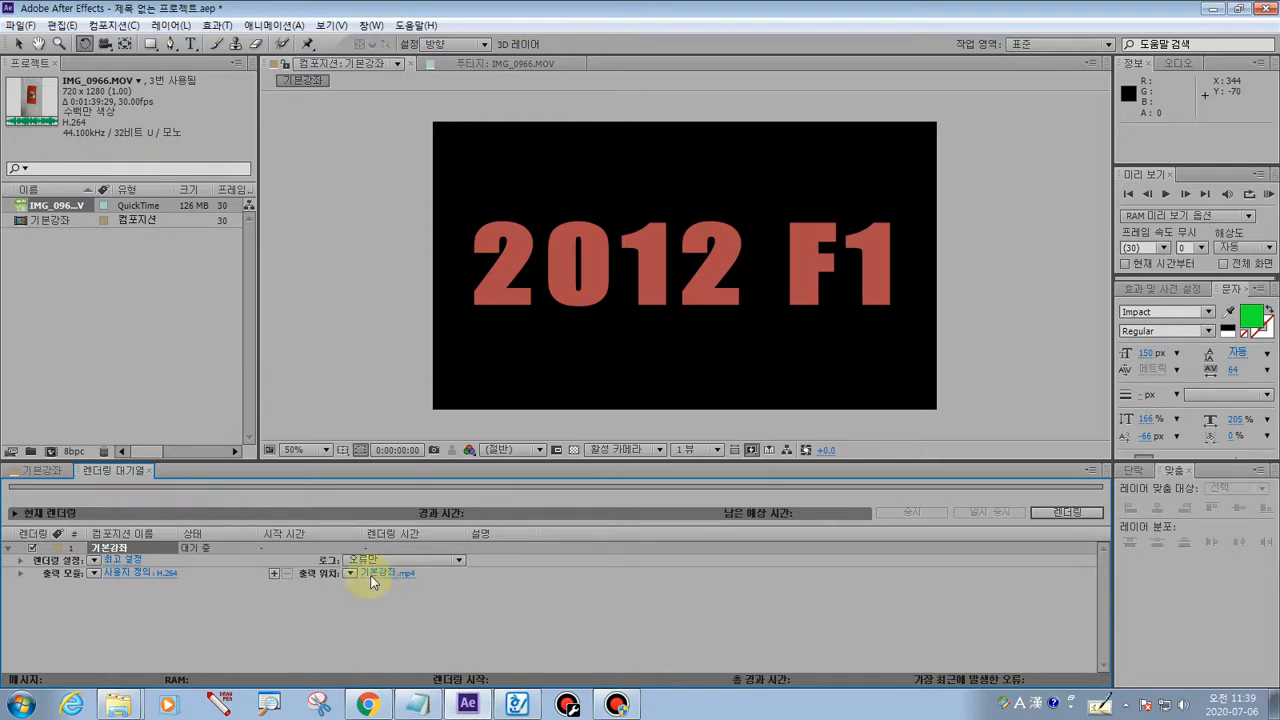
left_click(1068, 512)
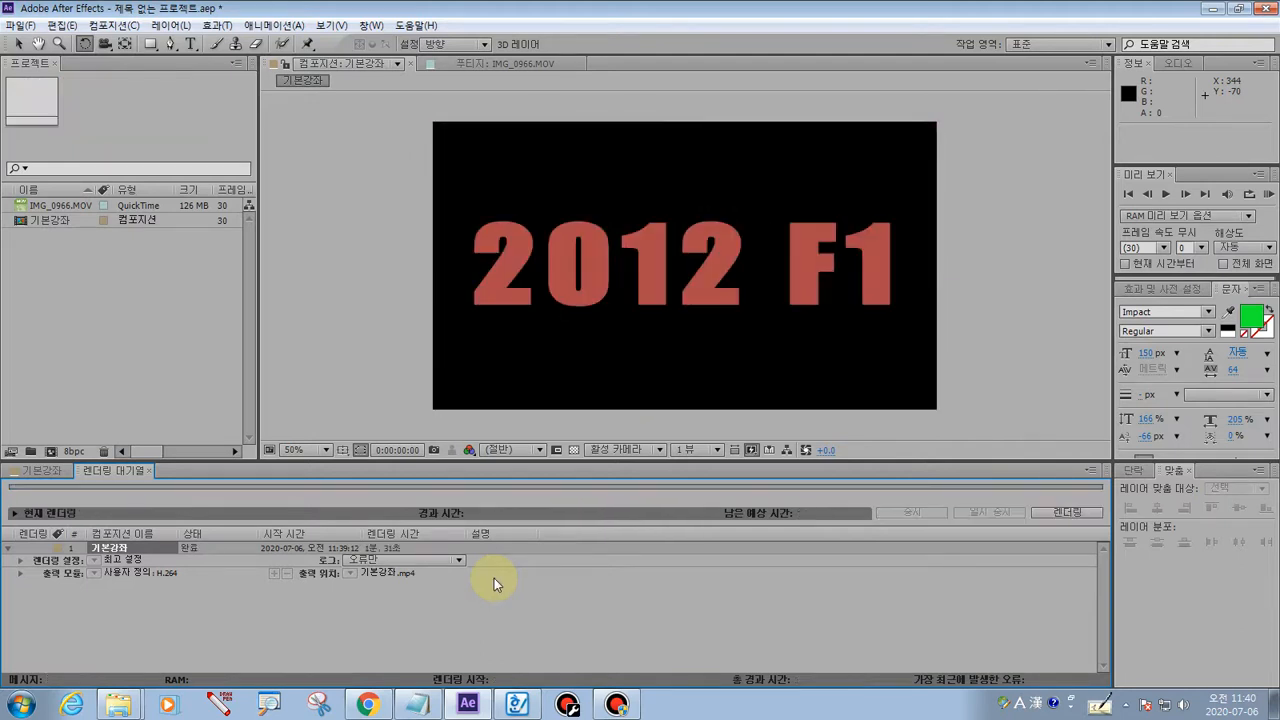
- Minimize After Effects and Notepad, play the rendered 기본강좌 video from the sample folder on drive D:, and return to the folder window
left_click(1210, 12)
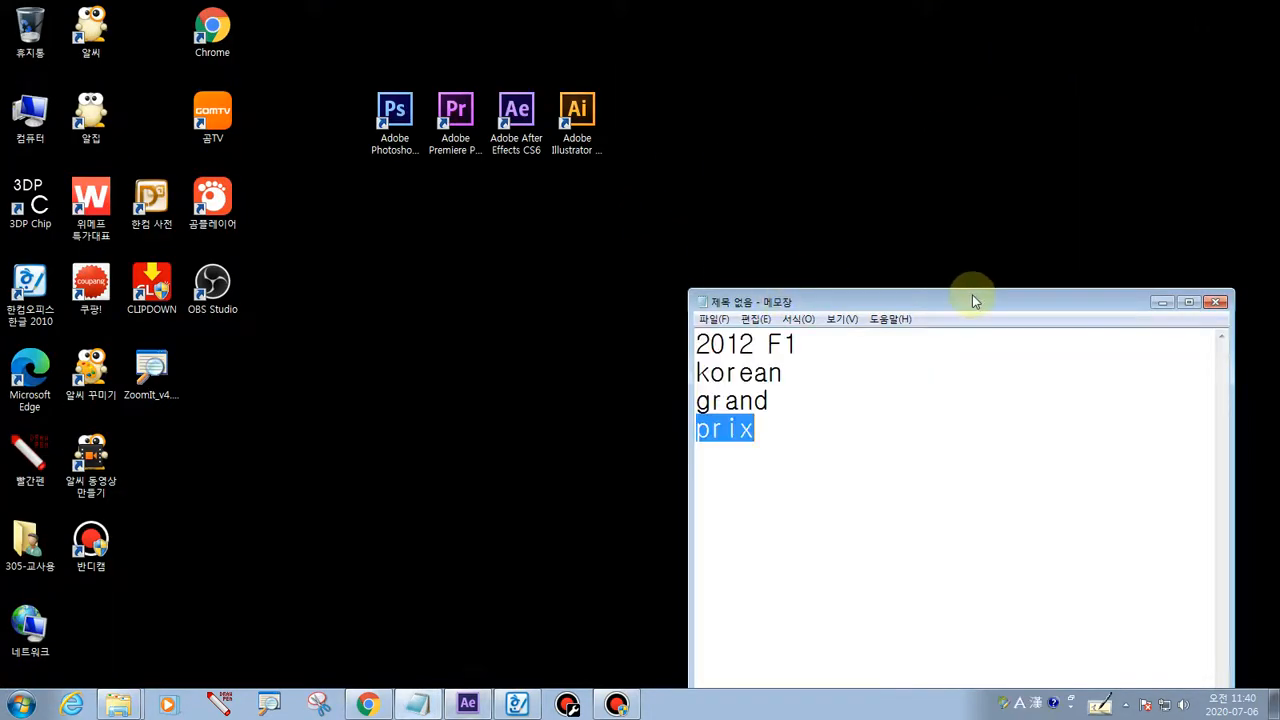
left_click(1162, 301)
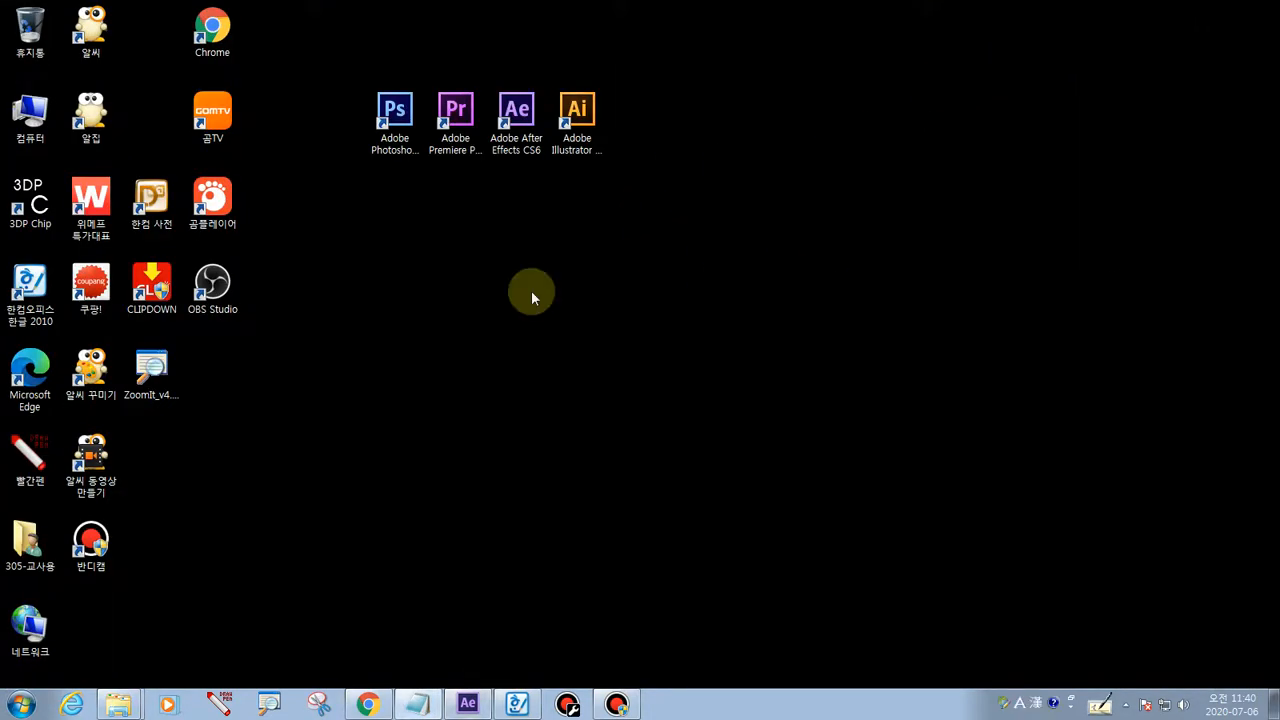
double_click(27, 116)
left_click(552, 192)
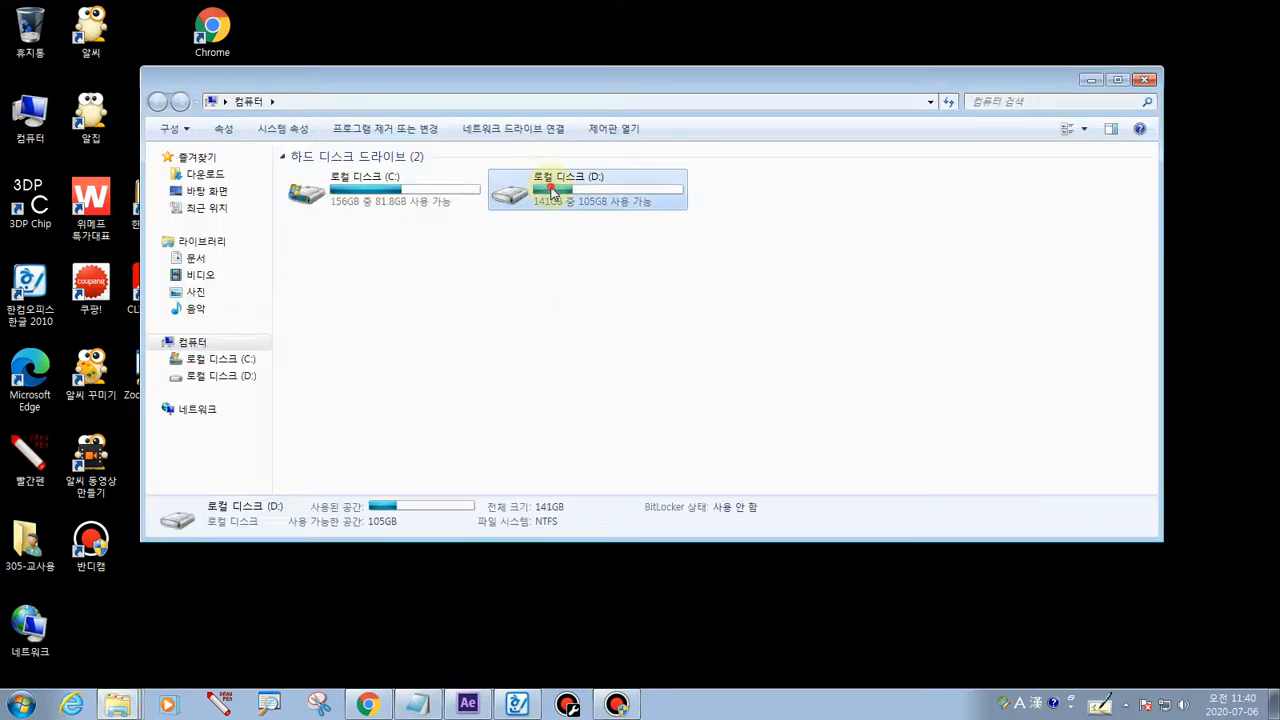
double_click(552, 192)
double_click(322, 176)
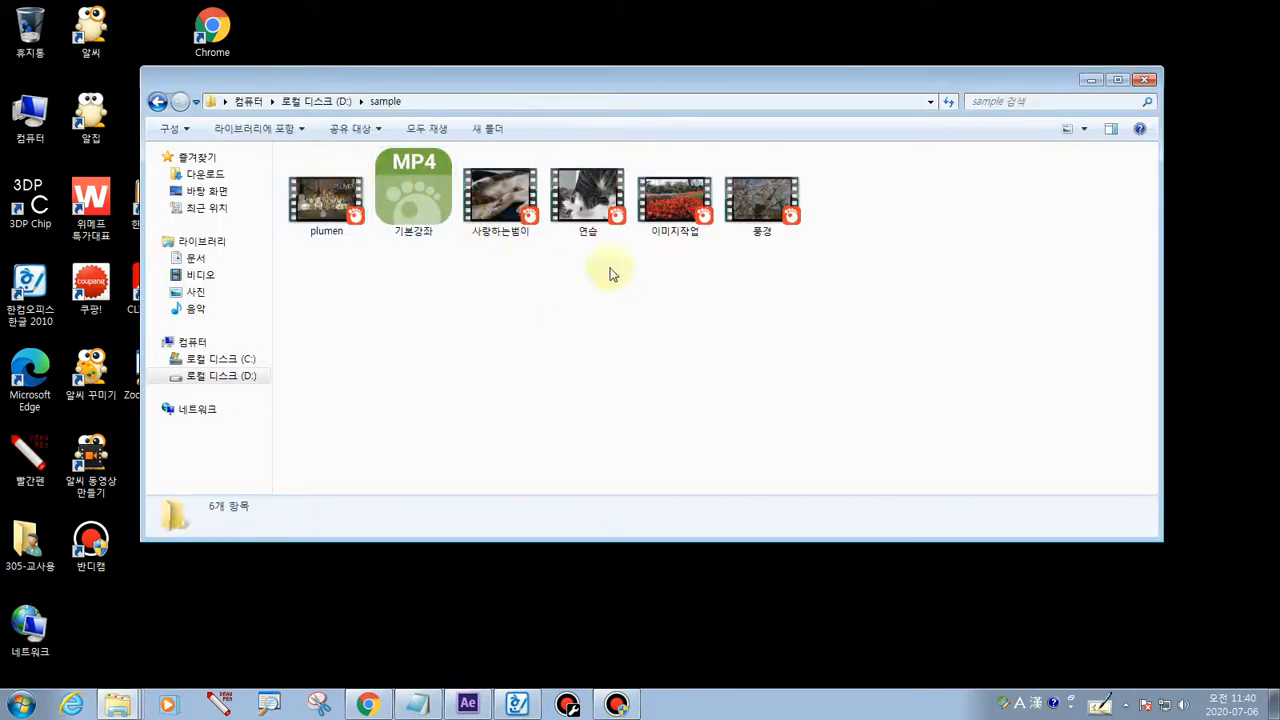
double_click(430, 207)
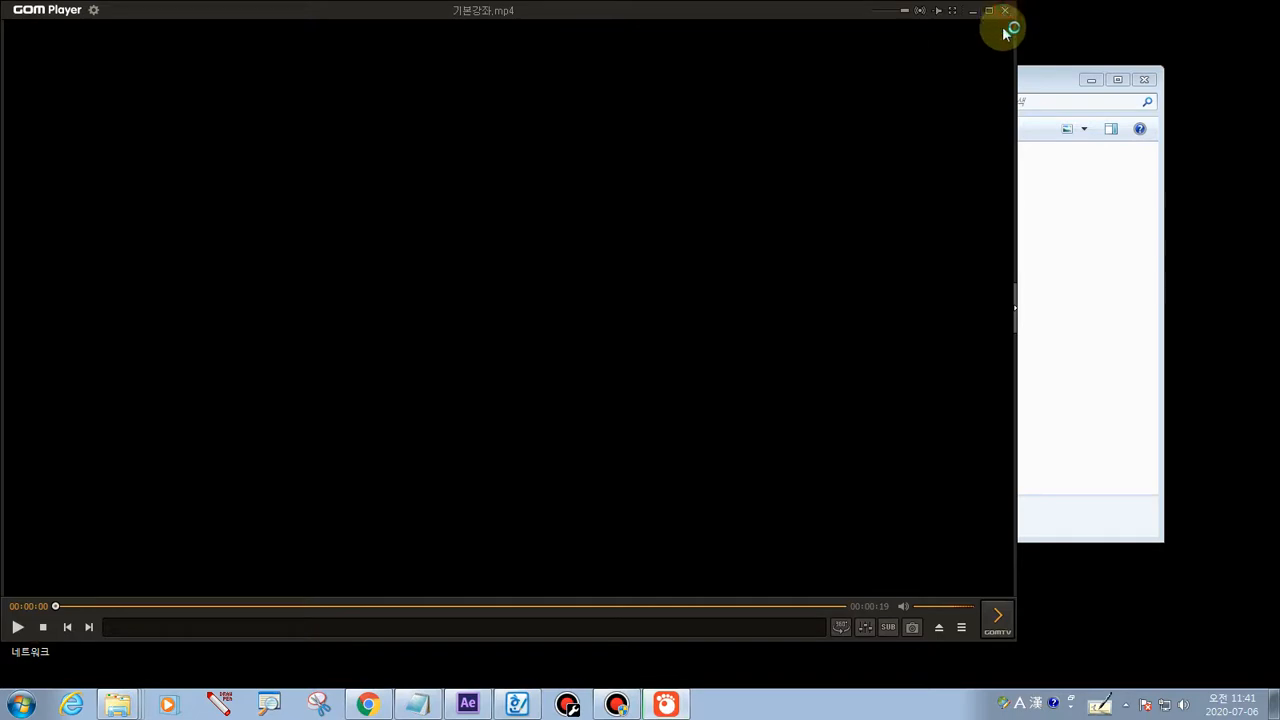
left_click(1112, 250)
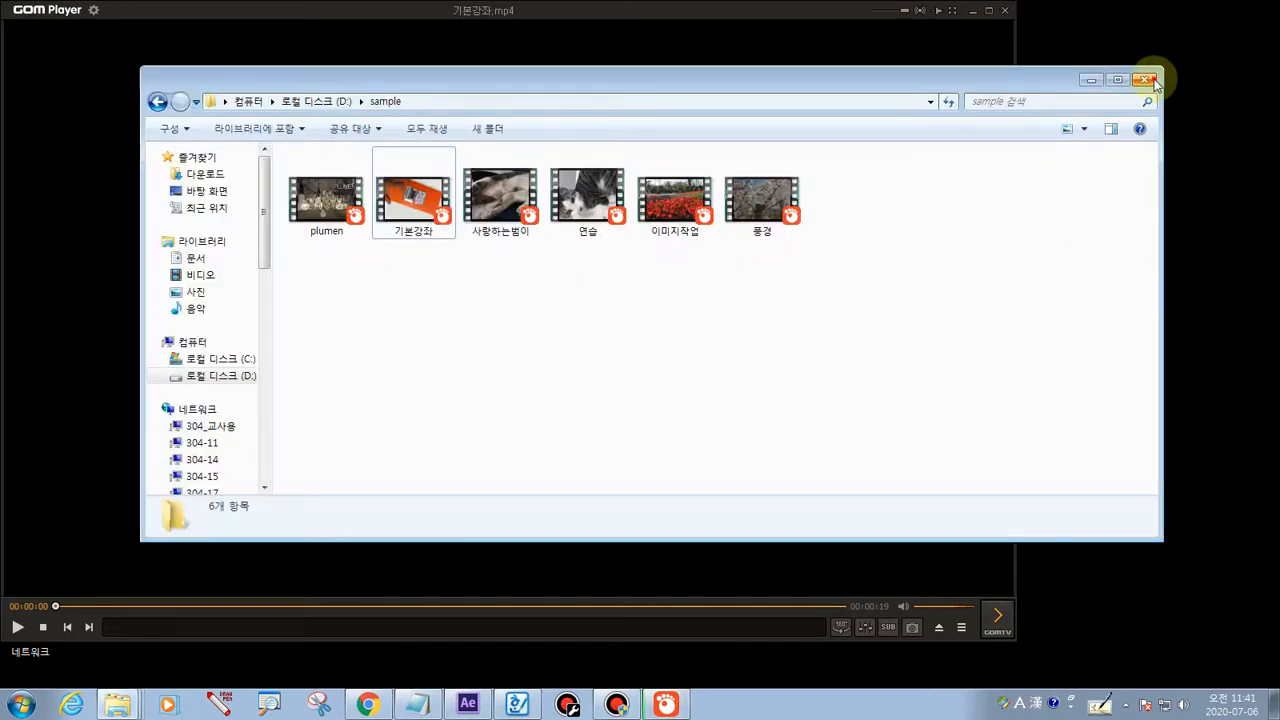